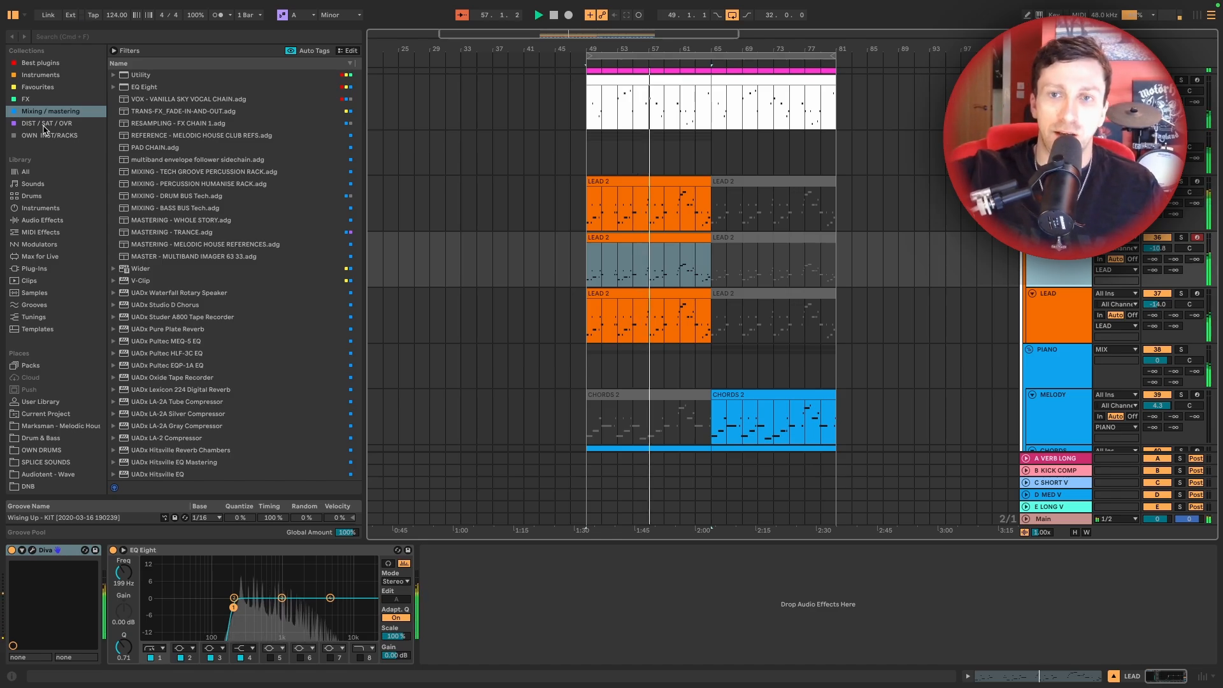
# Stop playback and collapse the Atmosphere, Arp, Chord Support and High Pluck tracks in the arrangement
pyautogui.press('space')
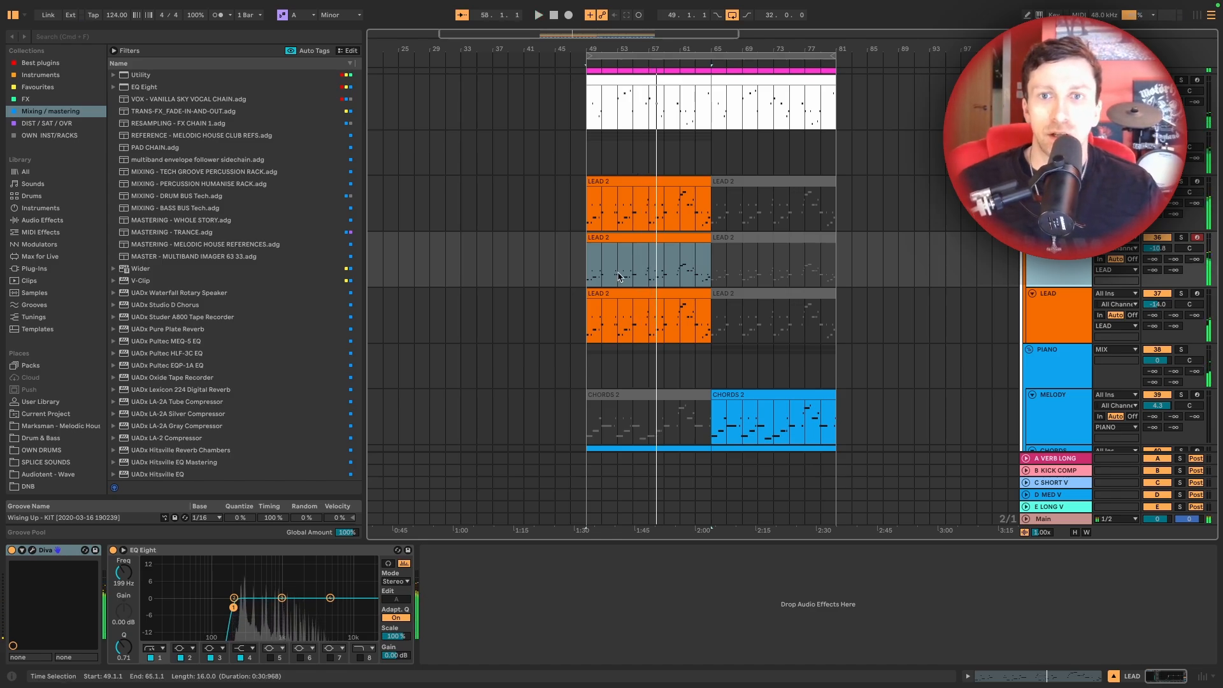
pyautogui.scroll(-5, 656, 254)
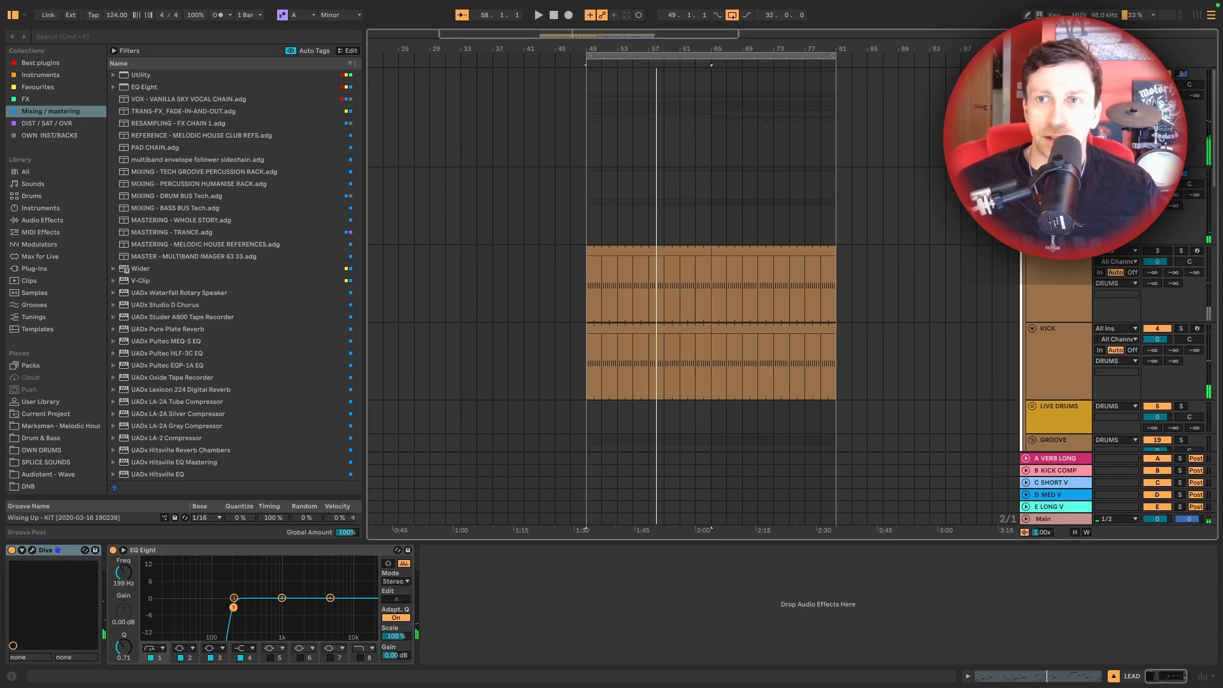
pyautogui.scroll(-10, 711, 332)
pyautogui.click(1030, 230)
pyautogui.click(1029, 242)
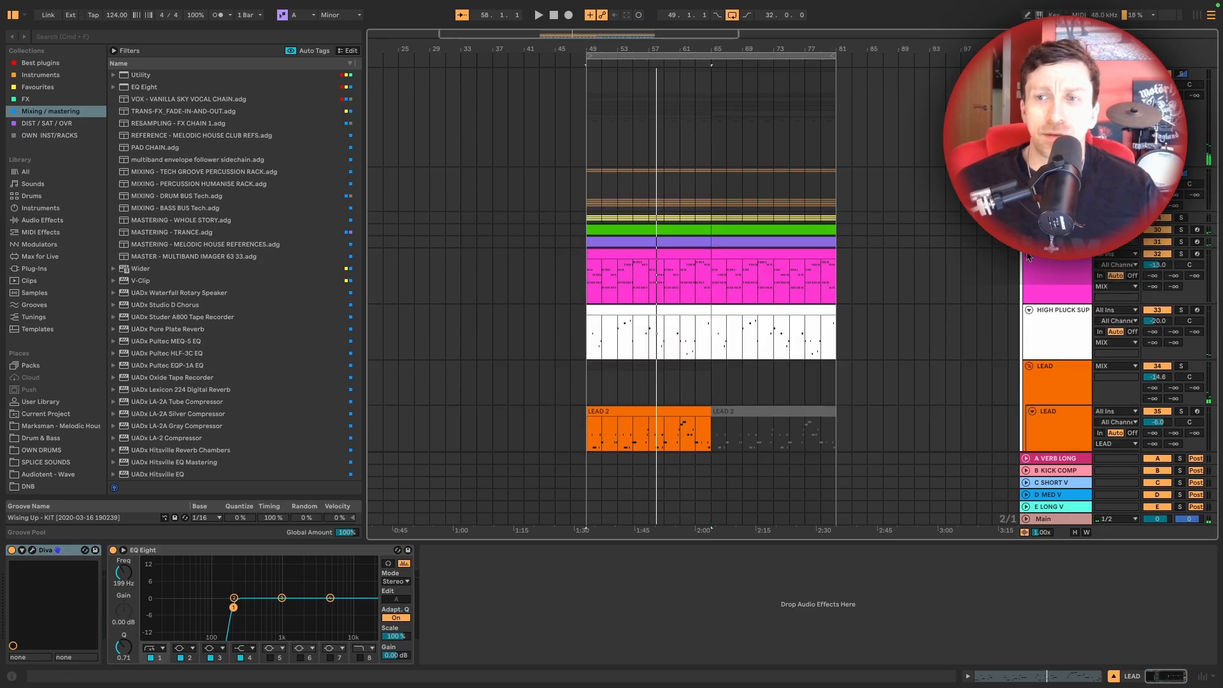
pyautogui.click(1030, 254)
pyautogui.click(1030, 266)
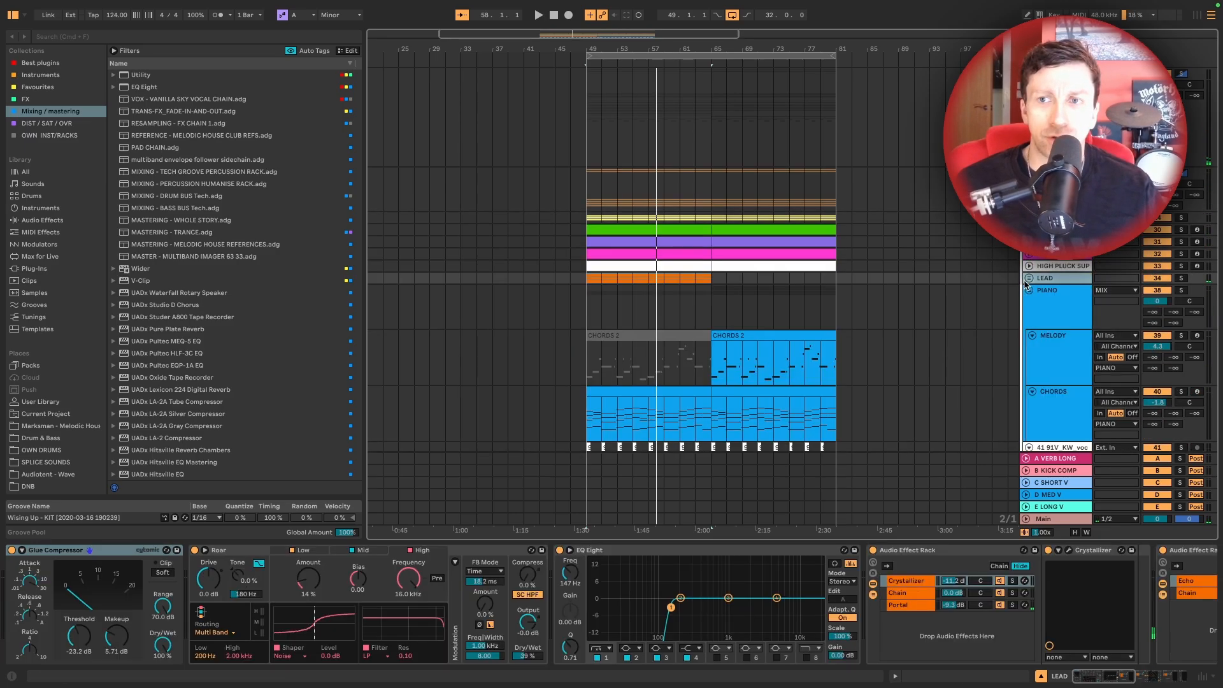
# Collapse the LEAD and PIANO groups and the two vocal tracks below them
pyautogui.click(1029, 277)
pyautogui.click(1032, 294)
pyautogui.click(1030, 292)
pyautogui.click(1031, 304)
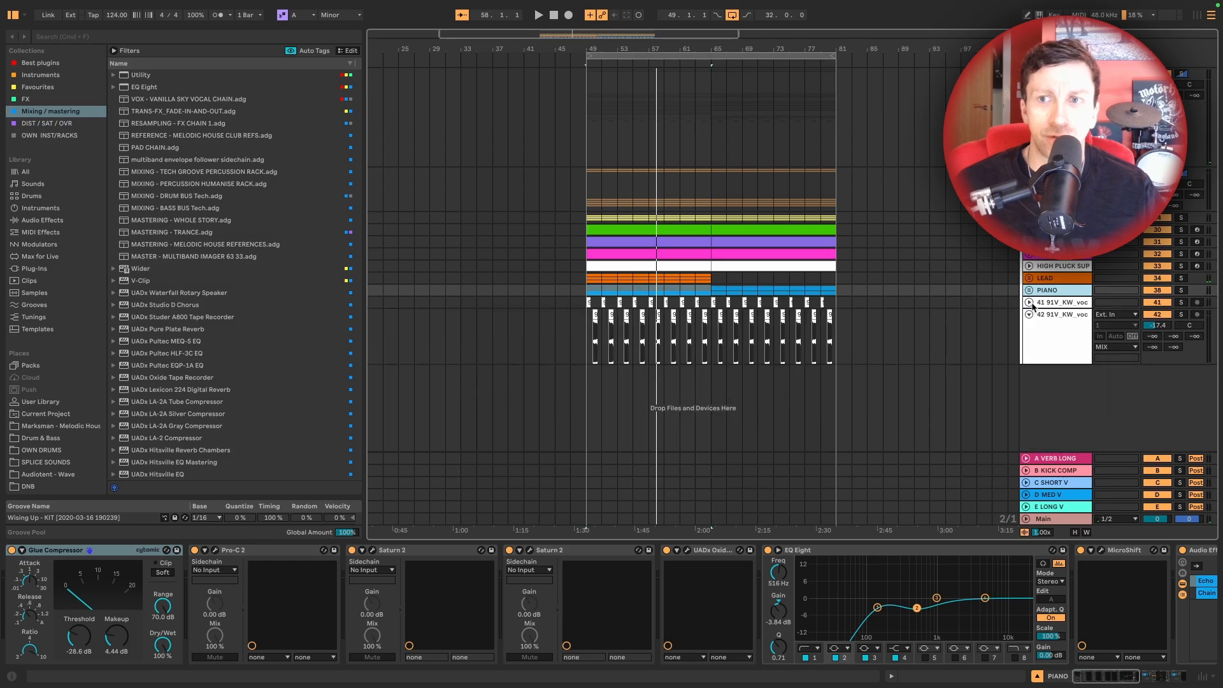
pyautogui.click(1030, 314)
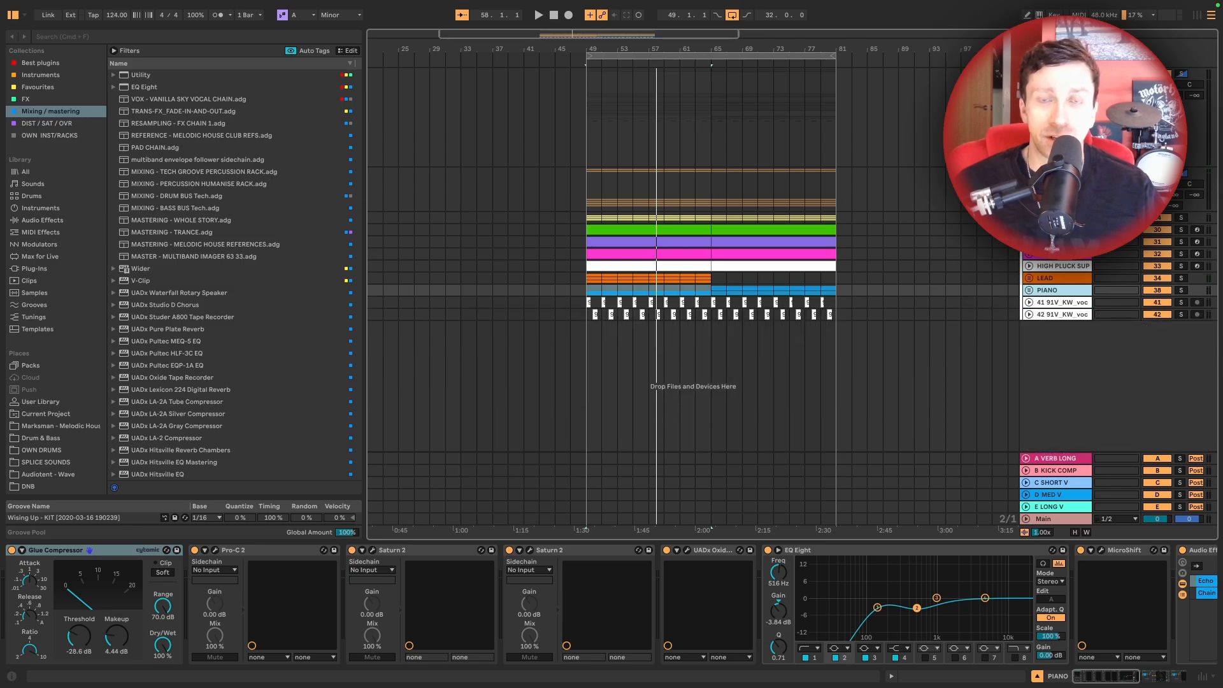
# Insert a new audio track and move it above the DRUMS group
pyautogui.click(1054, 173)
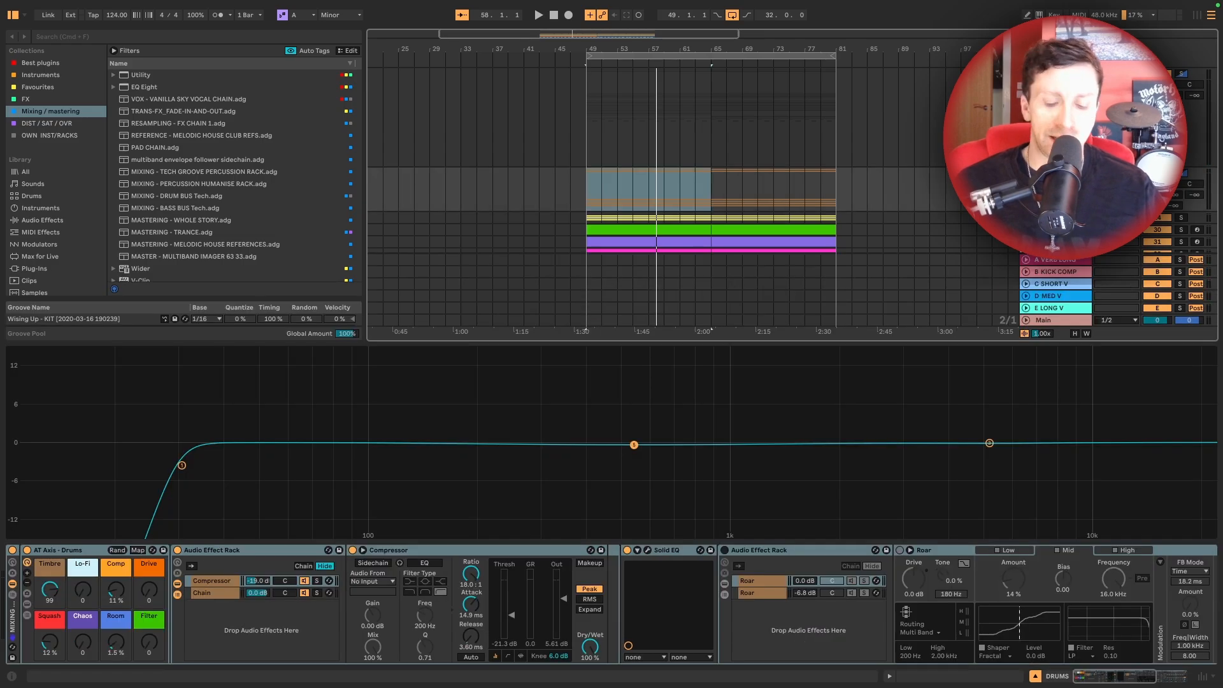
pyautogui.press('super+t')
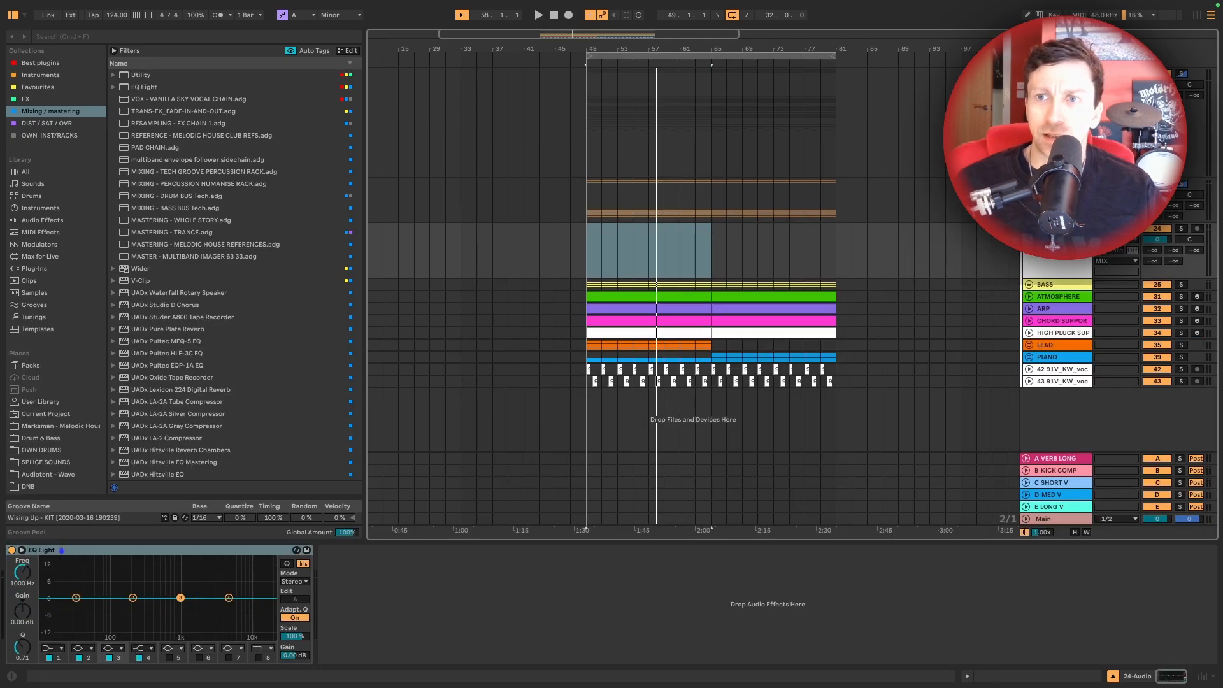
pyautogui.moveTo(1055, 228); pyautogui.dragTo(1055, 180)
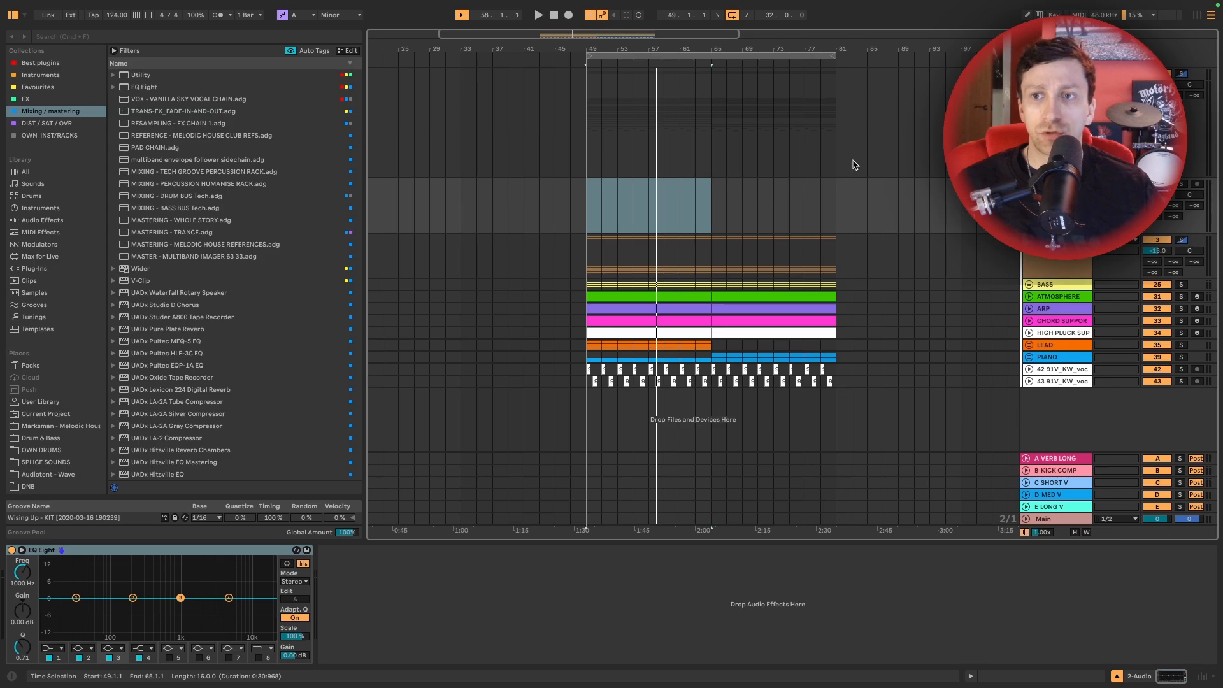
# Place the reference songs "Jope - Verdant (Extended Mix)" and "Pakka, 88Birds - On My Way (Extended Mix)" on separate audio tracks above the drums
pyautogui.scroll(3, 693, 318)
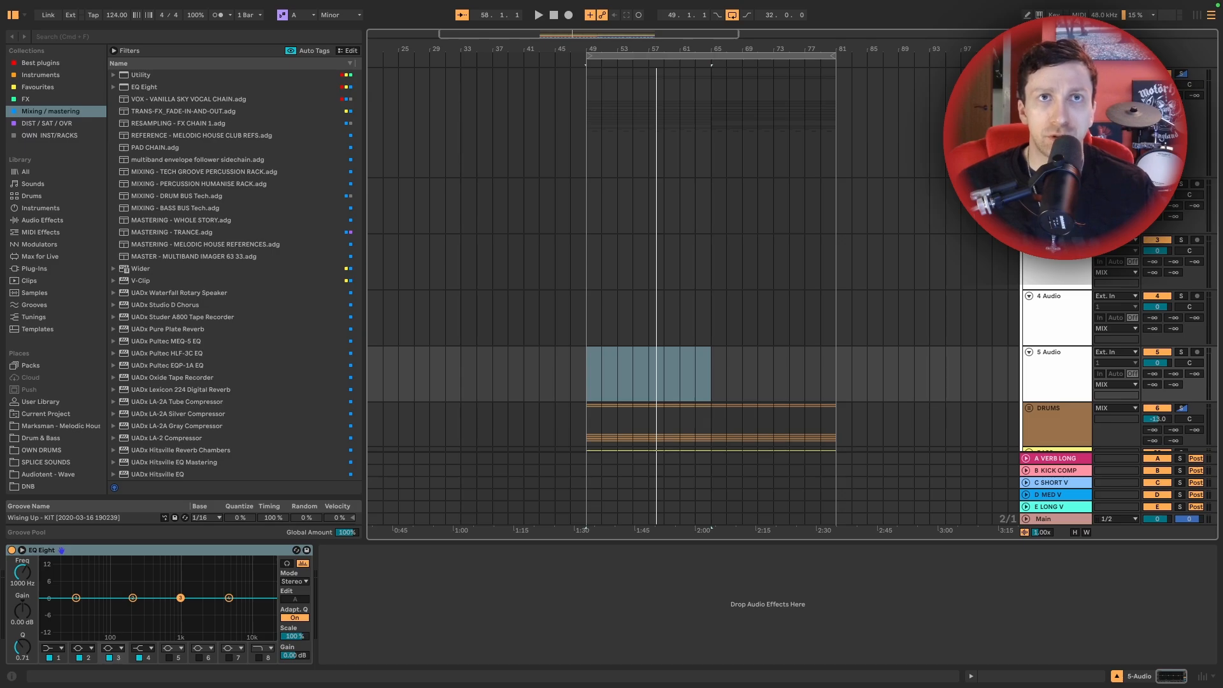
pyautogui.moveTo(949, 204); pyautogui.dragTo(371, 189)
pyautogui.hscroll(-3, 463, 191)
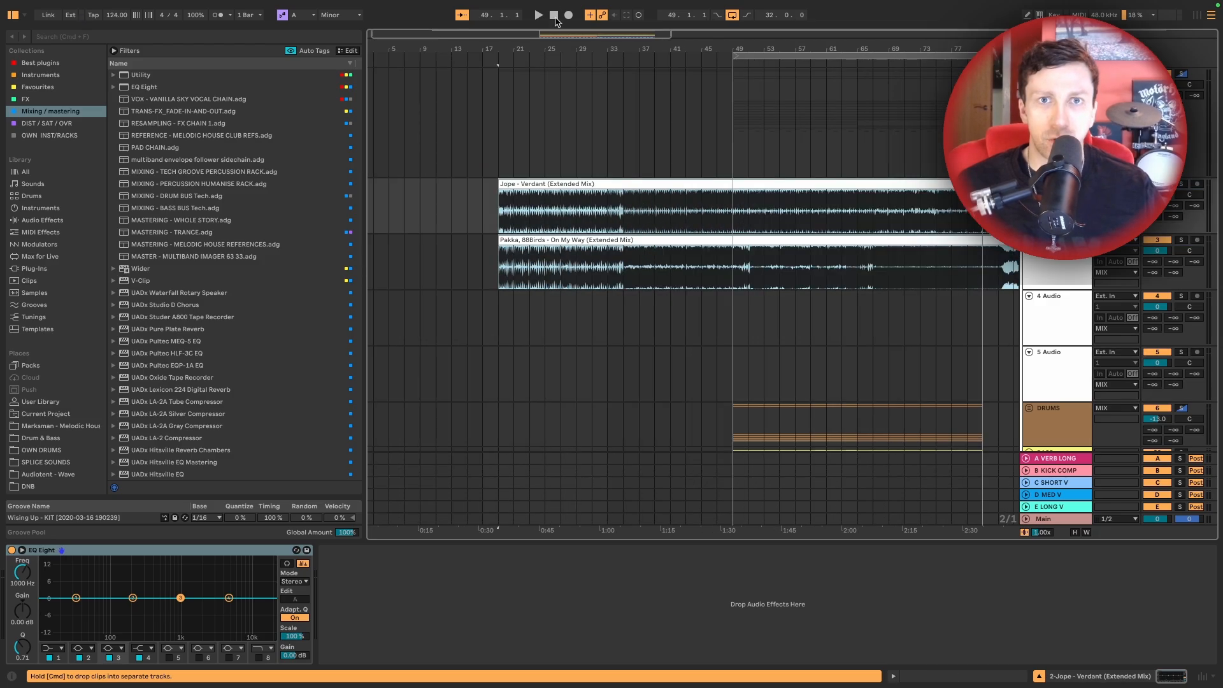
# Move both reference clips so they start at bar 1 of the arrangement
pyautogui.moveTo(542, 48); pyautogui.dragTo(542, 19)
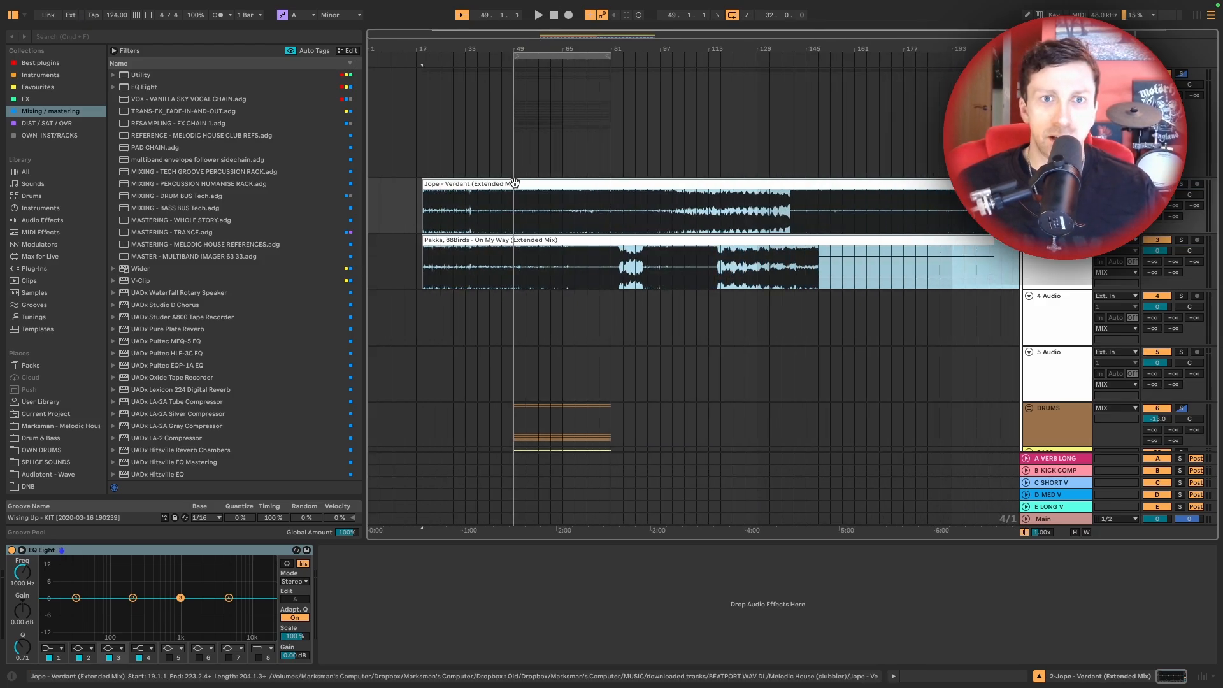
pyautogui.moveTo(512, 183); pyautogui.dragTo(431, 180)
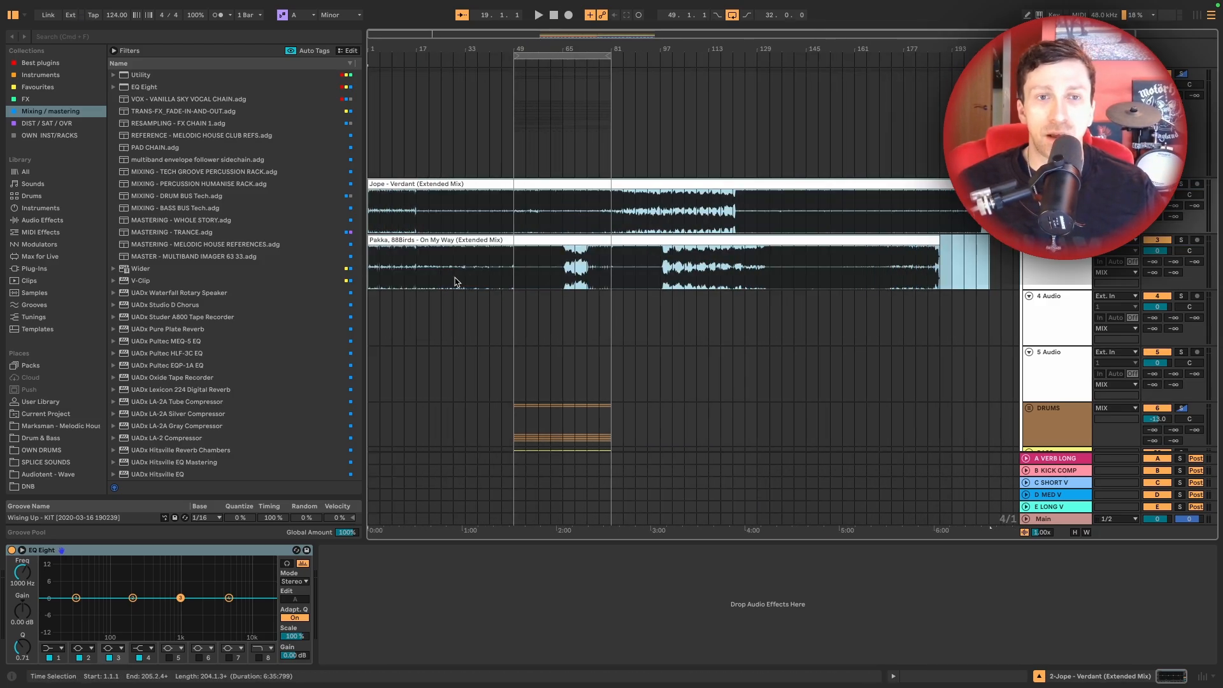
pyautogui.click(432, 240)
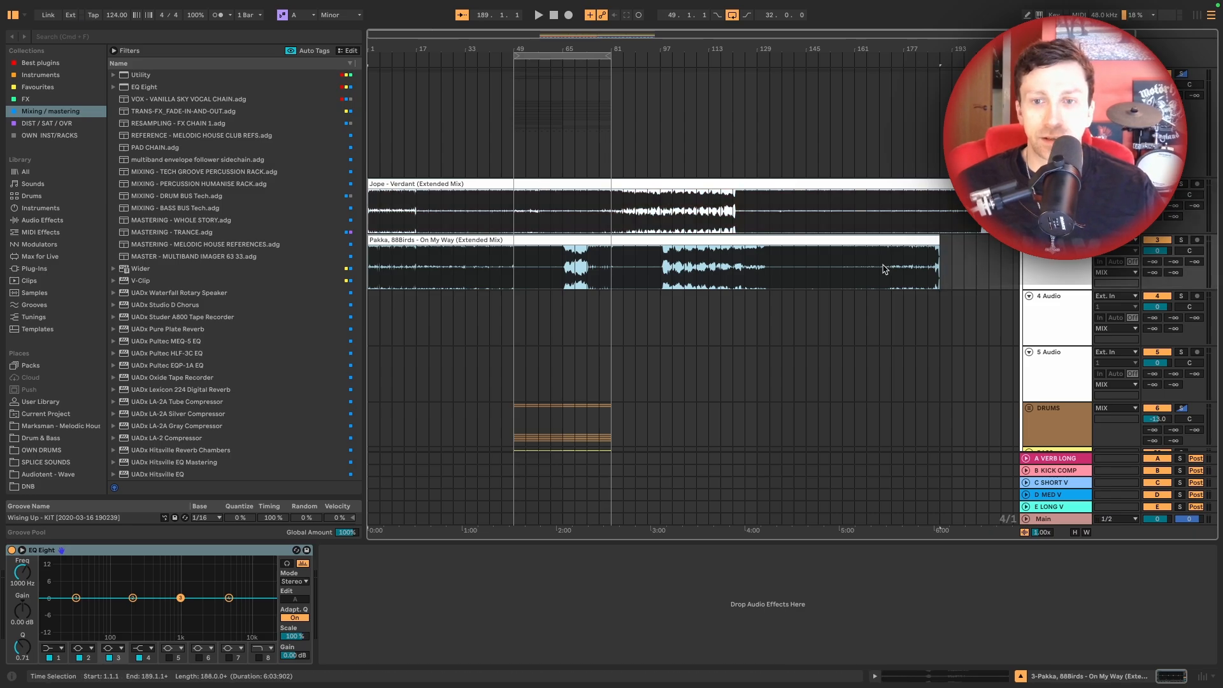
# Examine the full-length waveforms of both reference songs and how their sections line up along the timeline
pyautogui.scroll(-3, 860, 283)
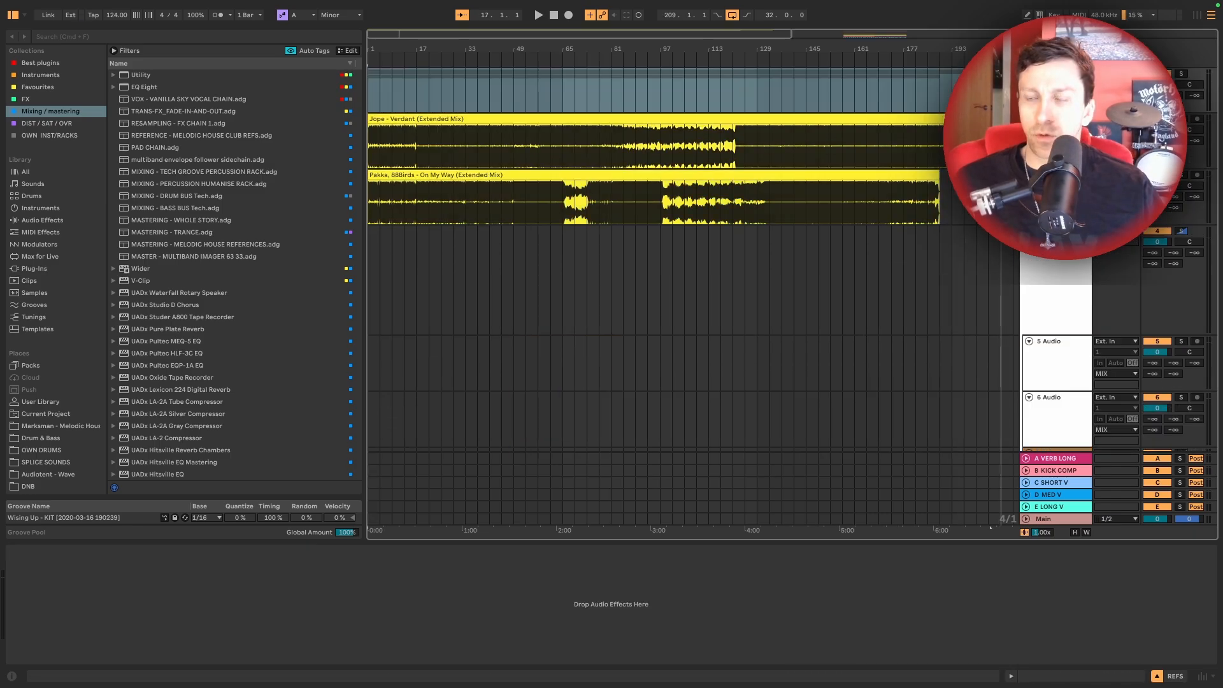
pyautogui.scroll(-3, 692, 259)
pyautogui.scroll(3, 693, 259)
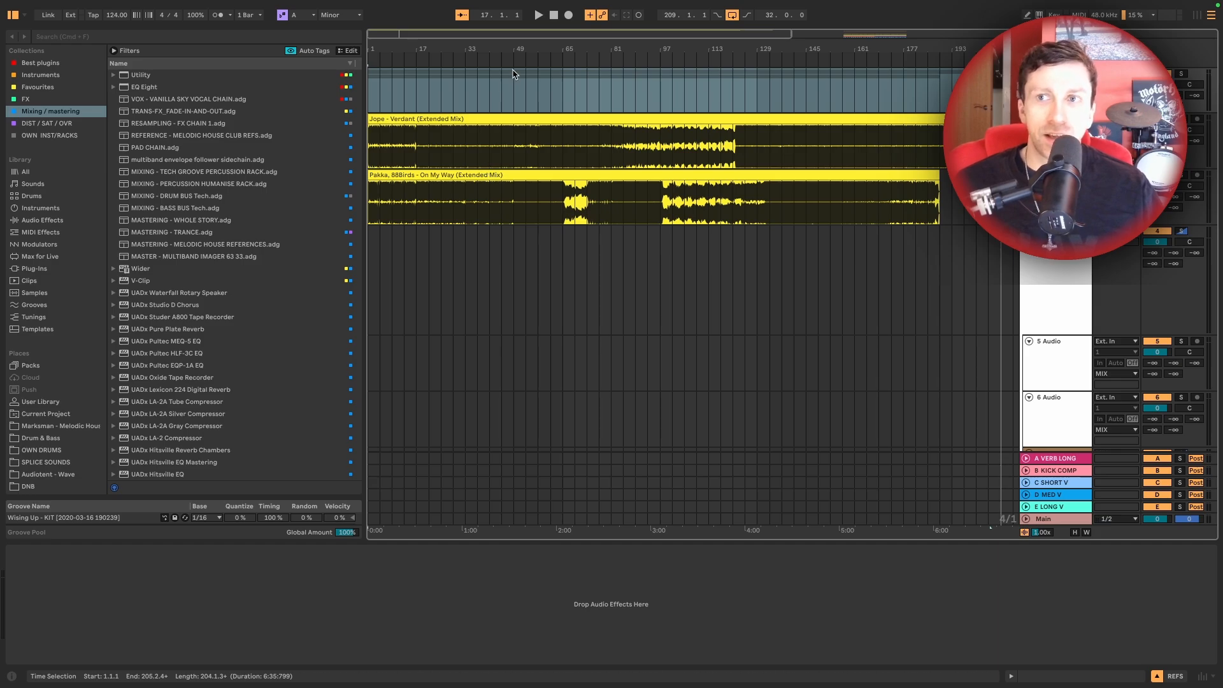
pyautogui.moveTo(642, 49); pyautogui.dragTo(578, 49)
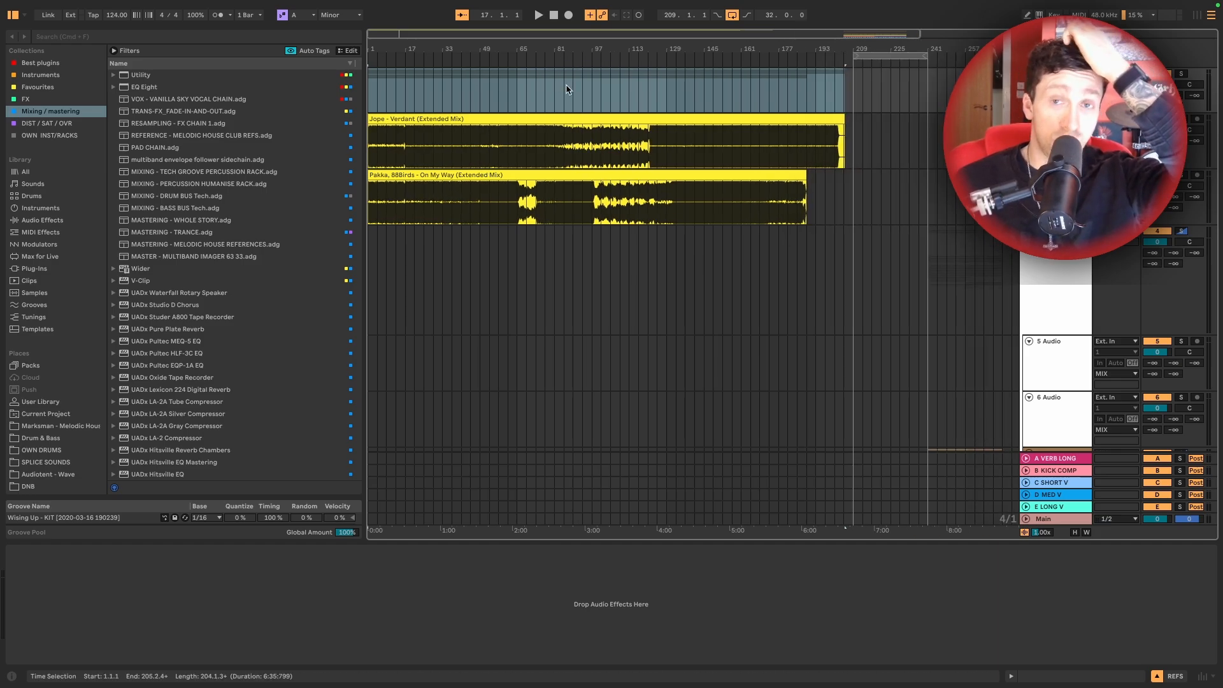
pyautogui.scroll(-5, 765, 300)
pyautogui.scroll(5, 760, 306)
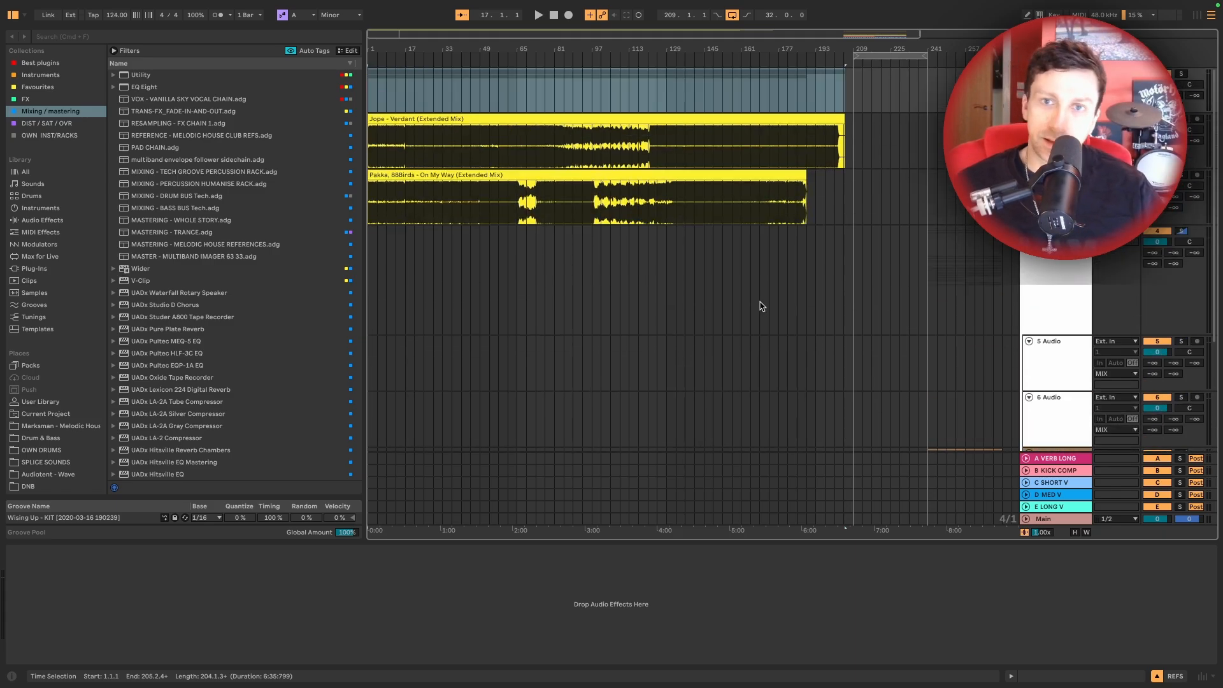
pyautogui.moveTo(409, 44); pyautogui.dragTo(409, 102)
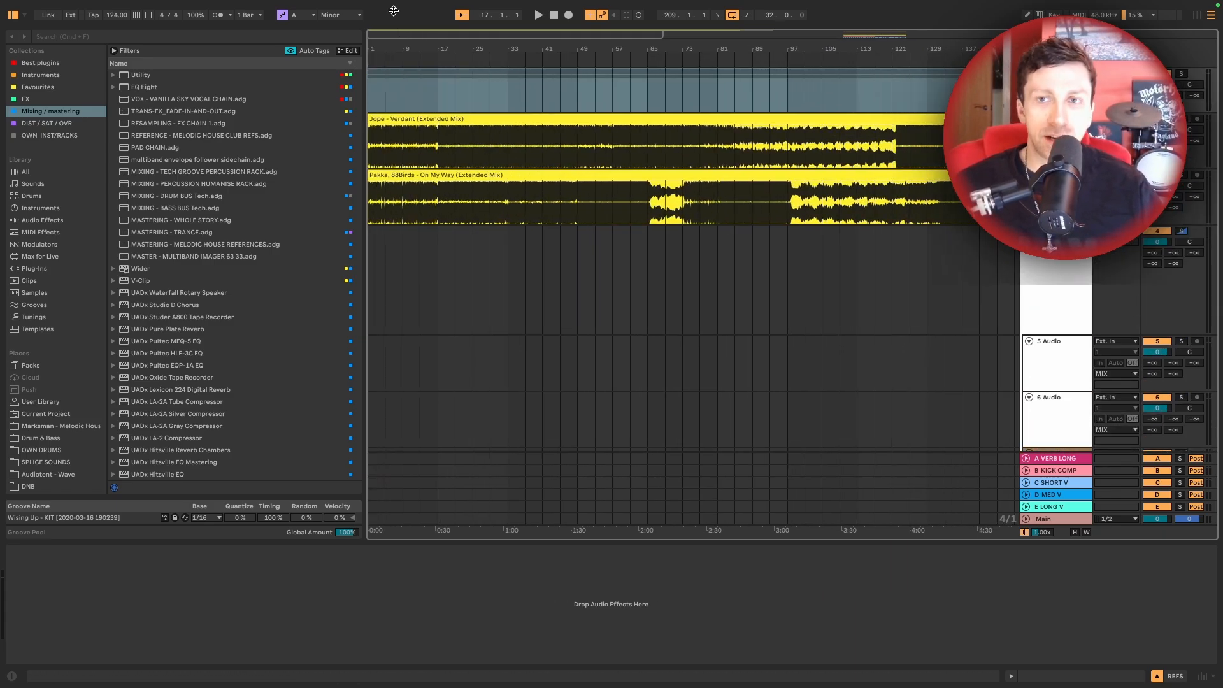
pyautogui.moveTo(463, 51); pyautogui.dragTo(426, 30)
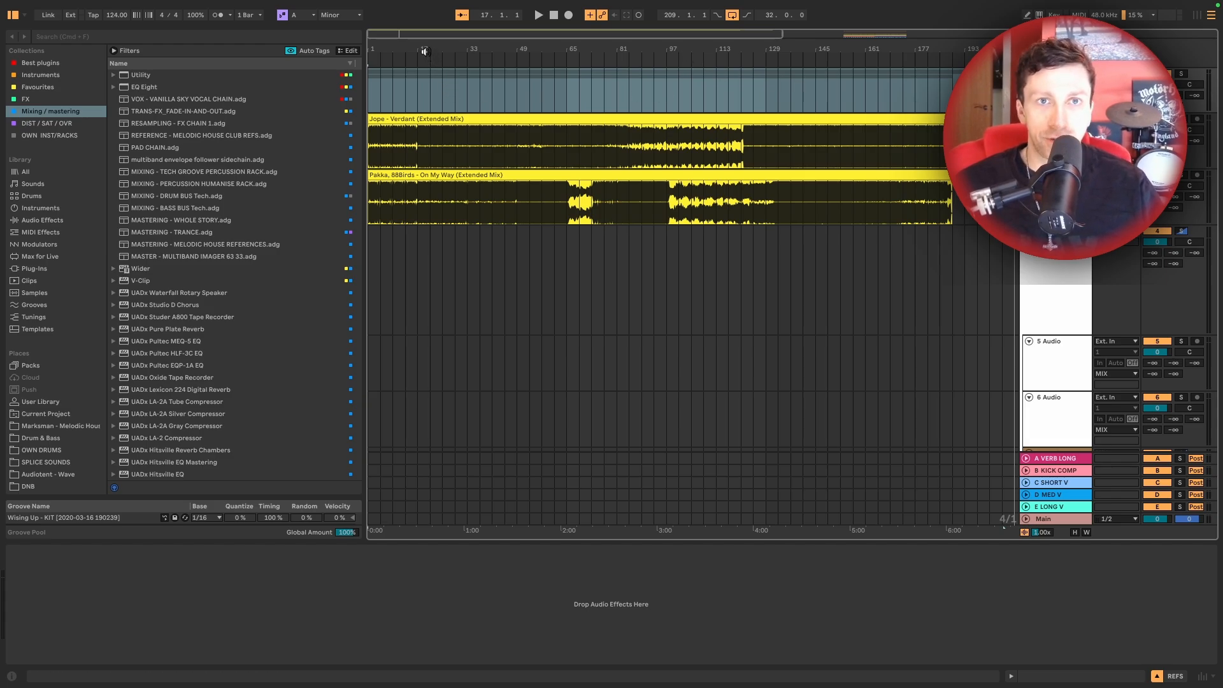
pyautogui.moveTo(425, 50)
pyautogui.mouseDown()
pyautogui.moveTo(438, 74)
pyautogui.moveTo(423, 50)
pyautogui.mouseUp()
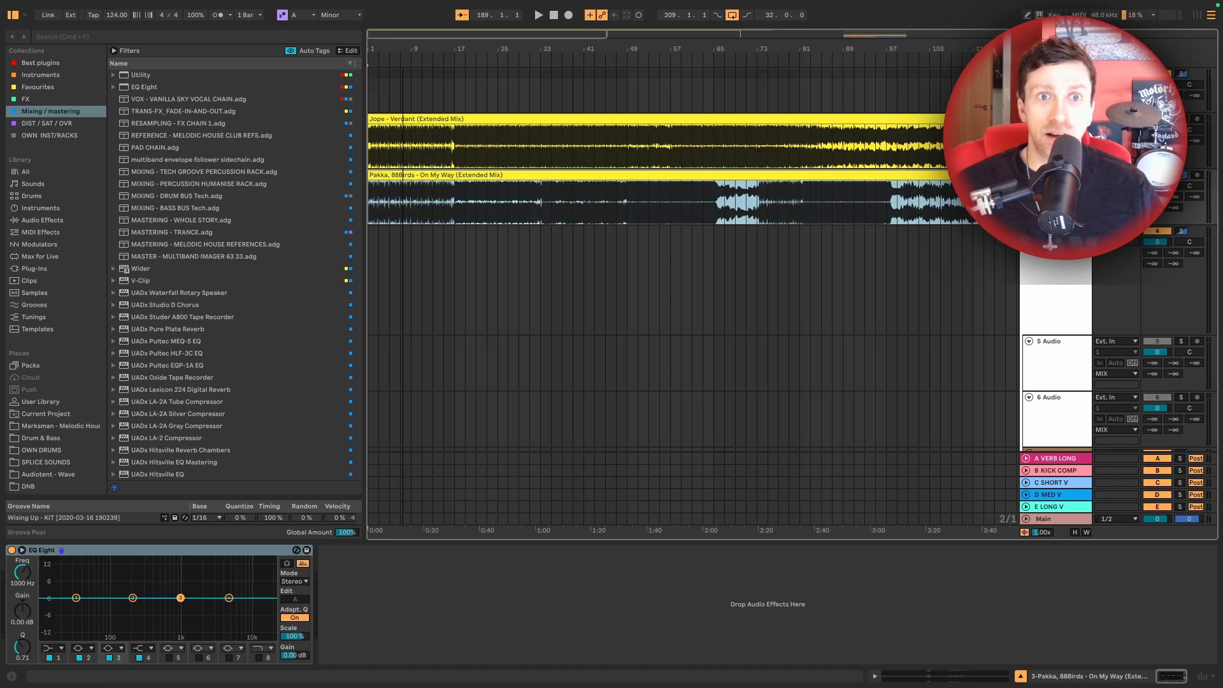
# Play the reference songs from bar 1 and examine where their intro sections change
pyautogui.press('space')
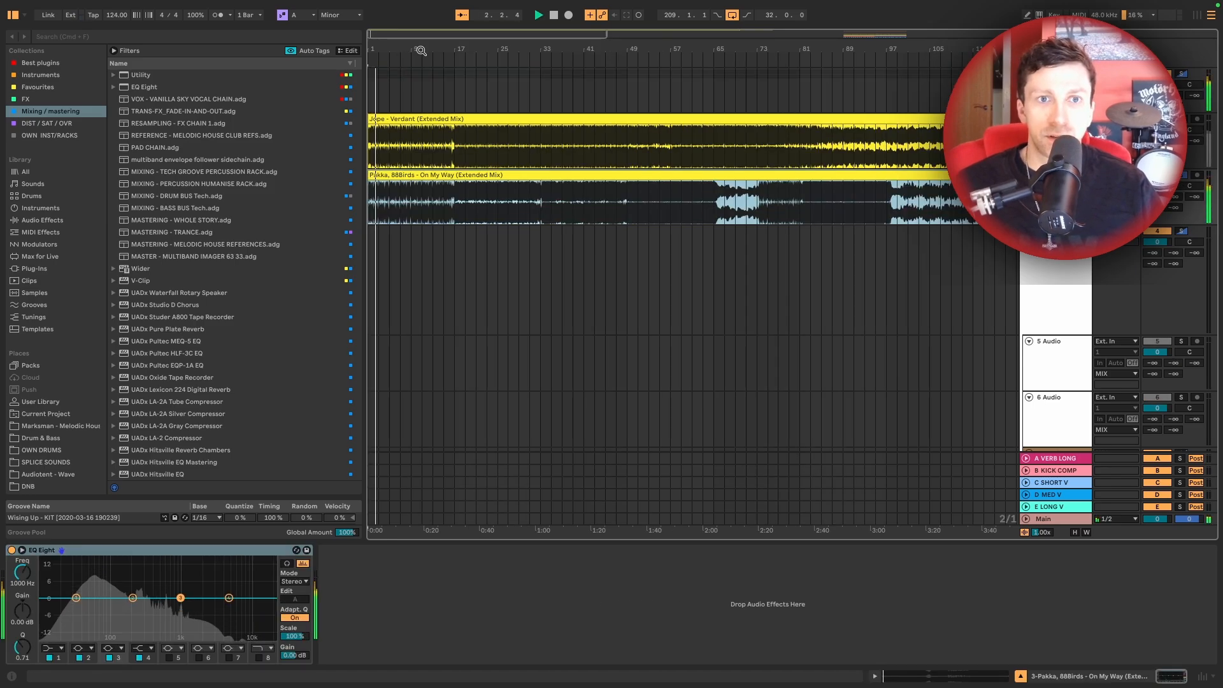
pyautogui.moveTo(404, 49)
pyautogui.mouseDown()
pyautogui.moveTo(402, 64)
pyautogui.moveTo(399, 38)
pyautogui.mouseUp()
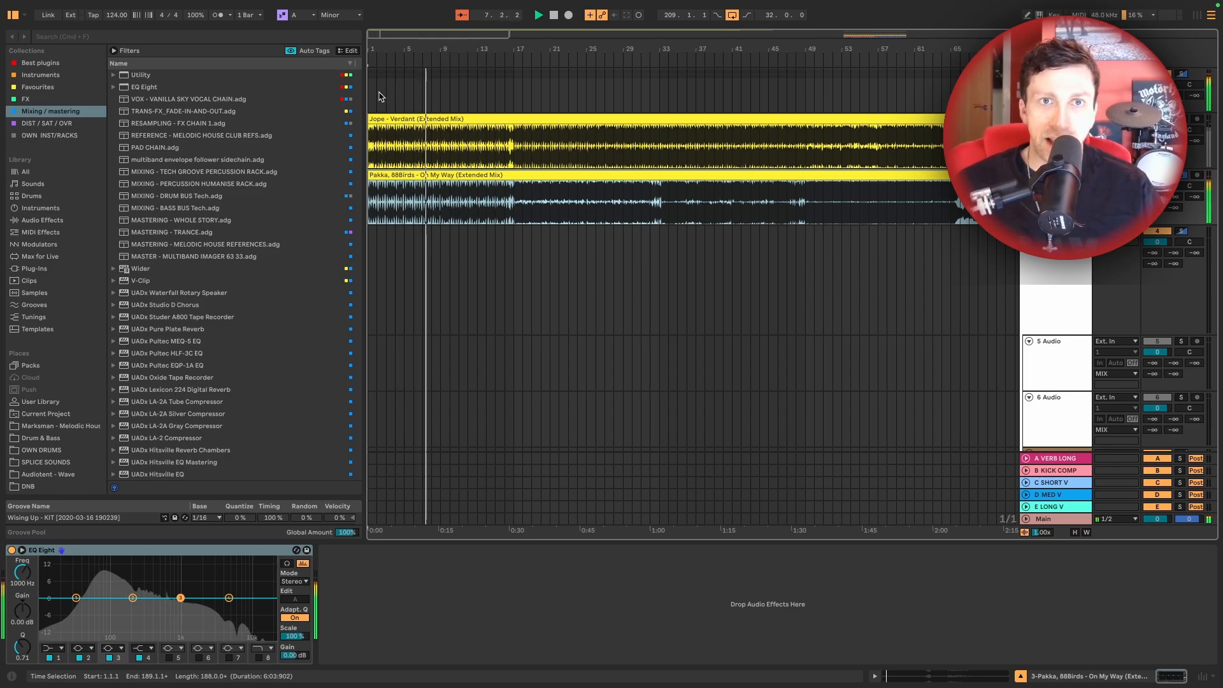
pyautogui.moveTo(407, 50); pyautogui.dragTo(410, 86)
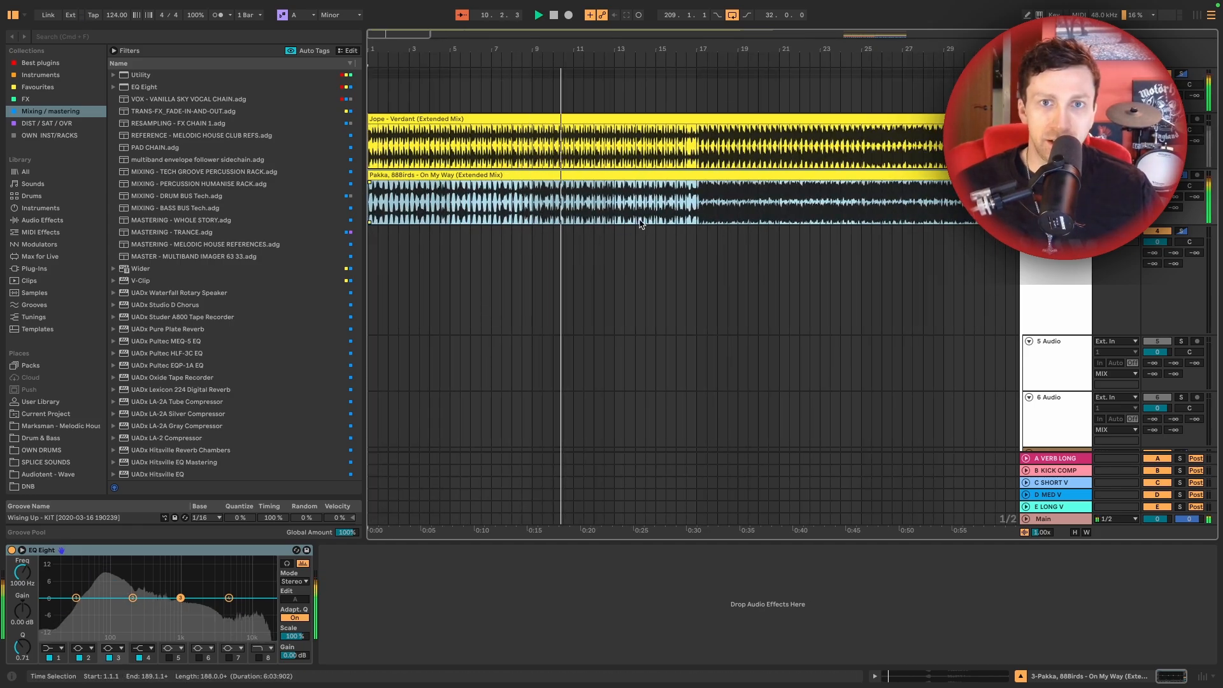
pyautogui.click(664, 207)
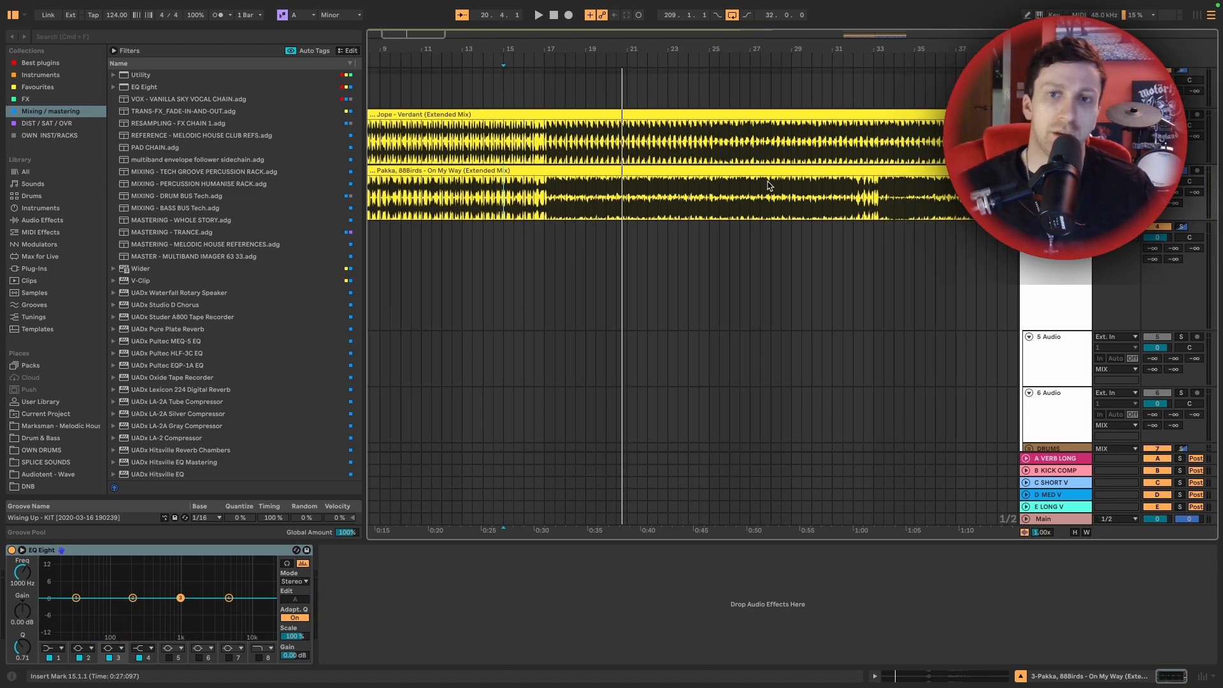
# Add a locator named "Bass in" at bar 17, where the reference waveforms change
pyautogui.moveTo(551, 50); pyautogui.dragTo(551, 25)
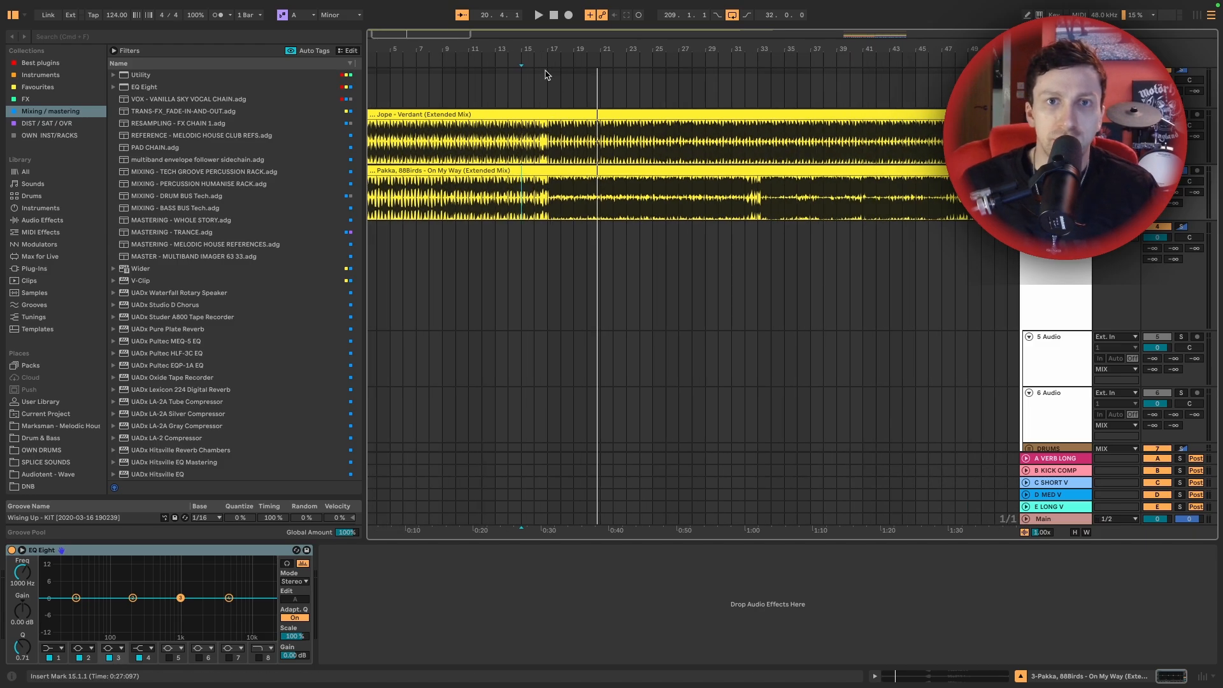
pyautogui.rightClick(547, 64)
pyautogui.click(576, 95)
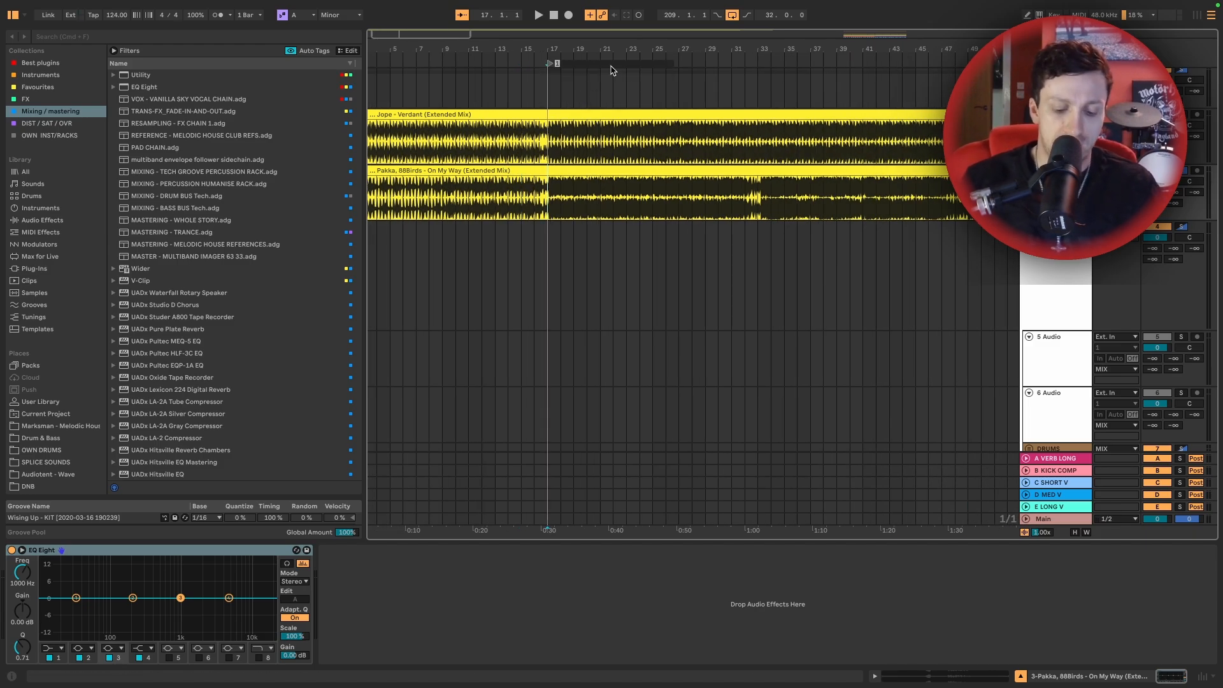
pyautogui.write('Bass in')
pyautogui.press('Return')
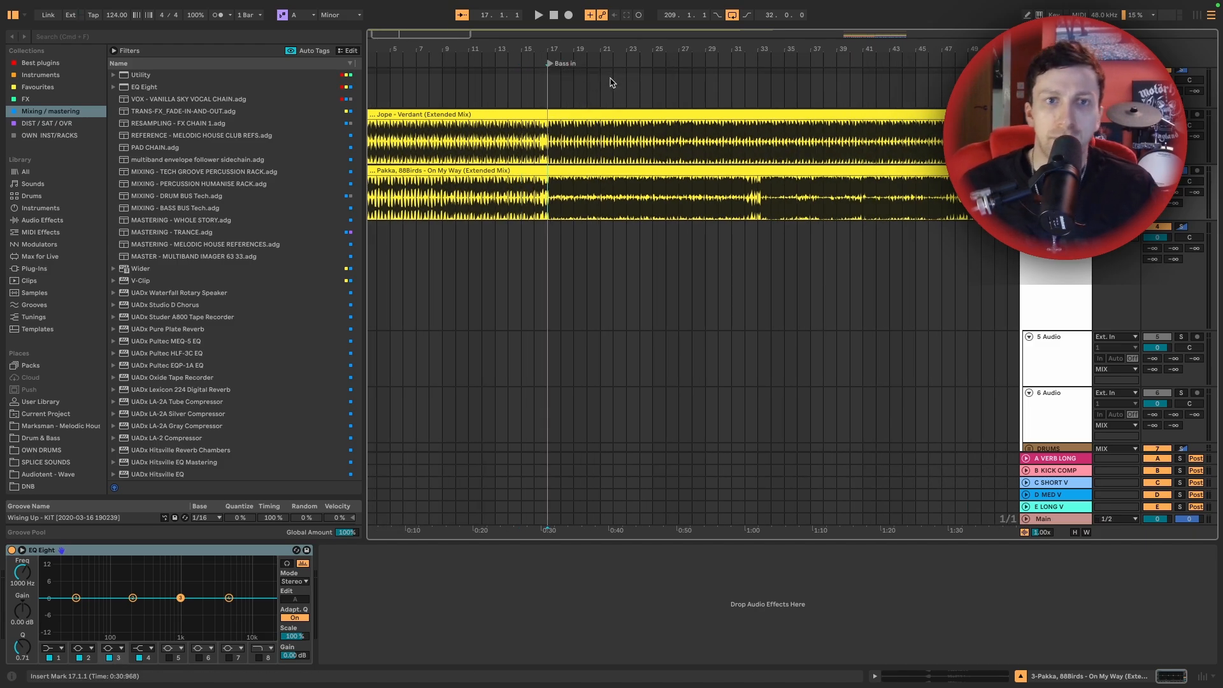
# Add a locator named "Pluck In" at bar 9 and another locator at bar 1 for the drum intro
pyautogui.hscroll(-1, 510, 79)
pyautogui.rightClick(466, 60)
pyautogui.click(489, 90)
pyautogui.write('Pluck')
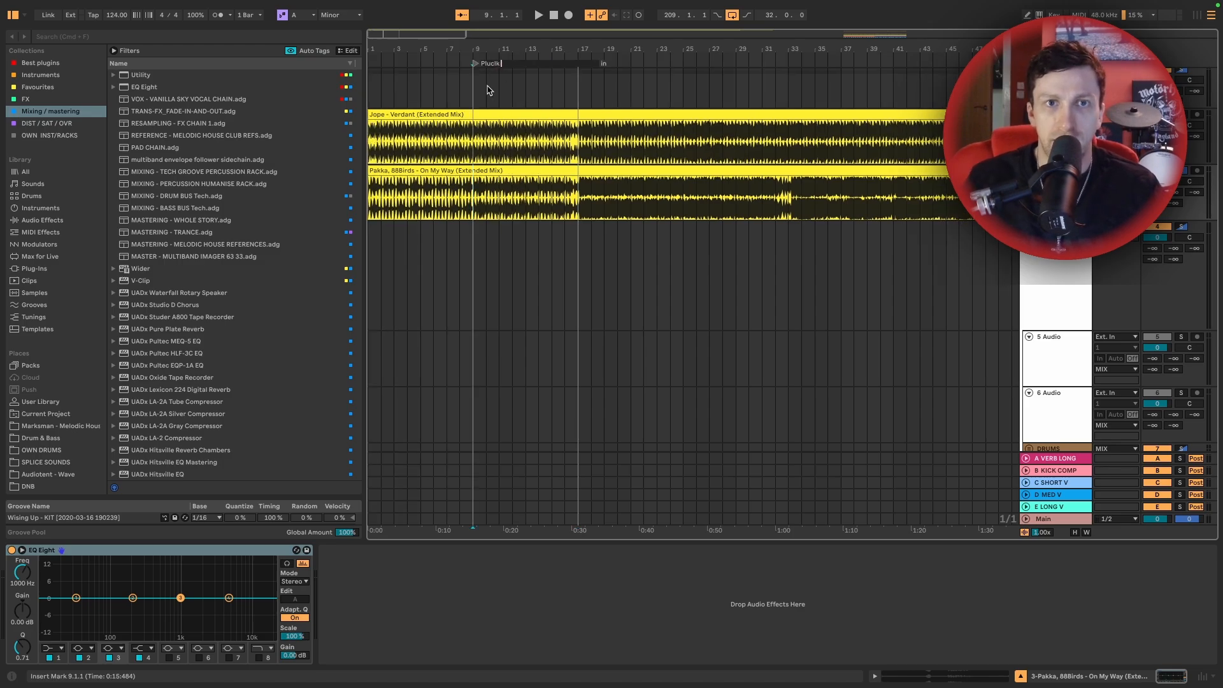
pyautogui.write(' In')
pyautogui.press('Return')
pyautogui.rightClick(369, 62)
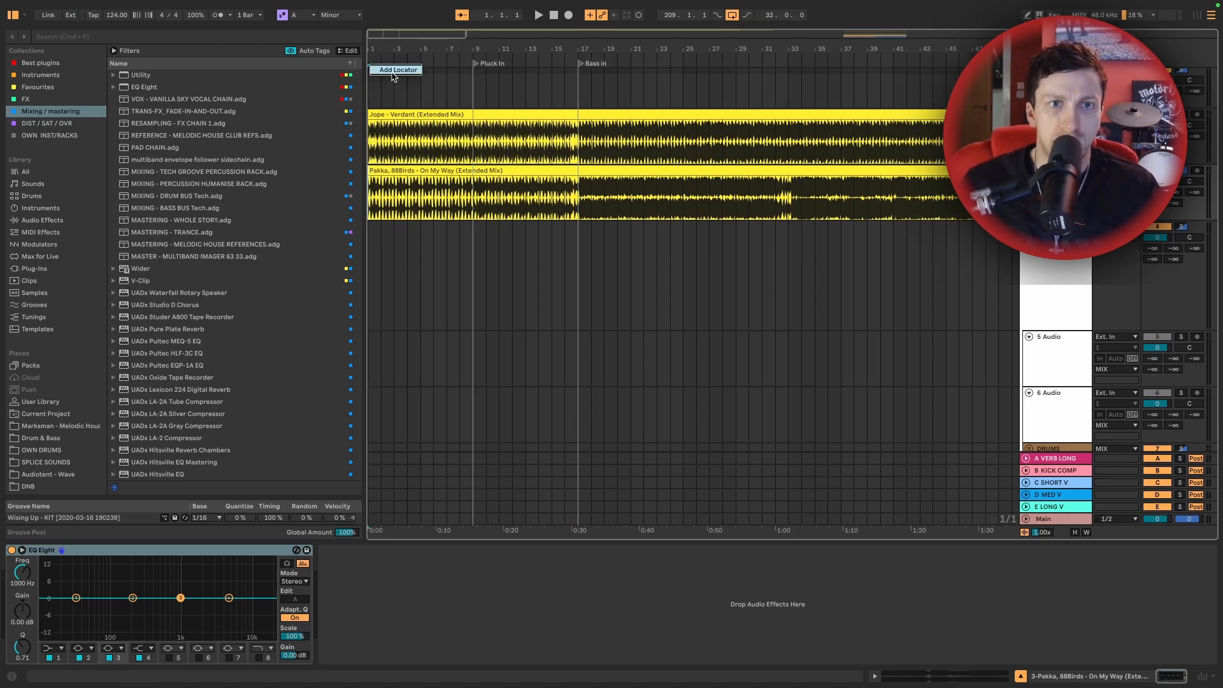
pyautogui.click(393, 74)
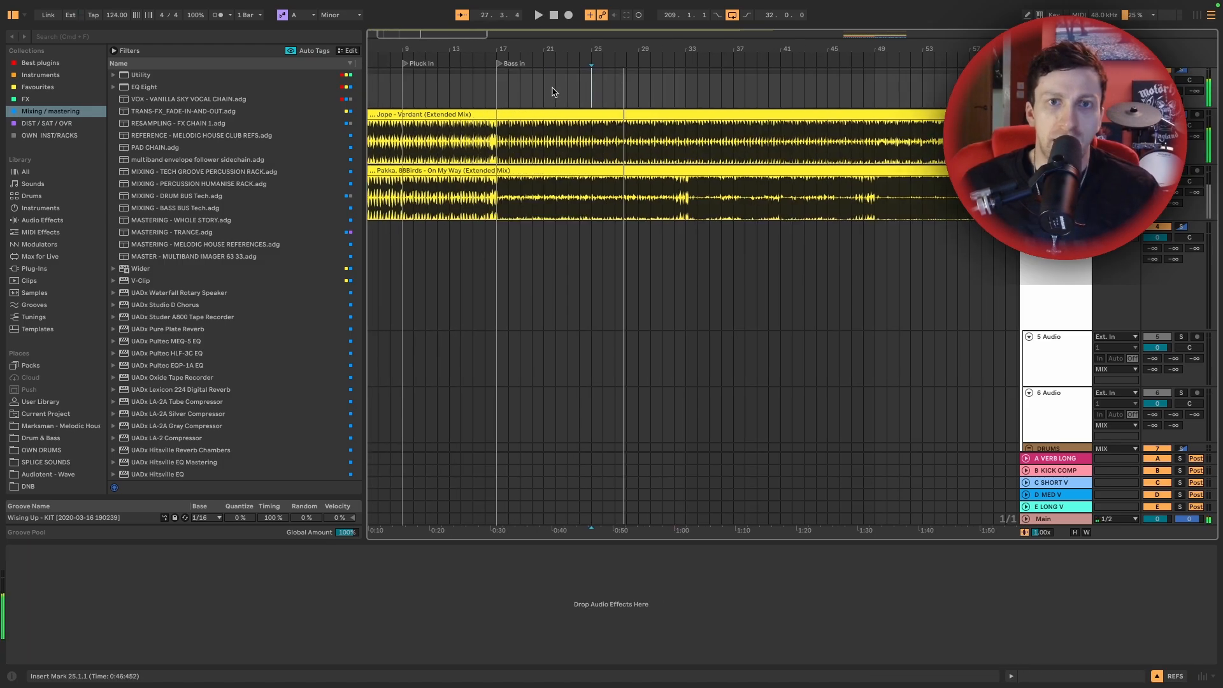
pyautogui.hscroll(-1, 555, 93)
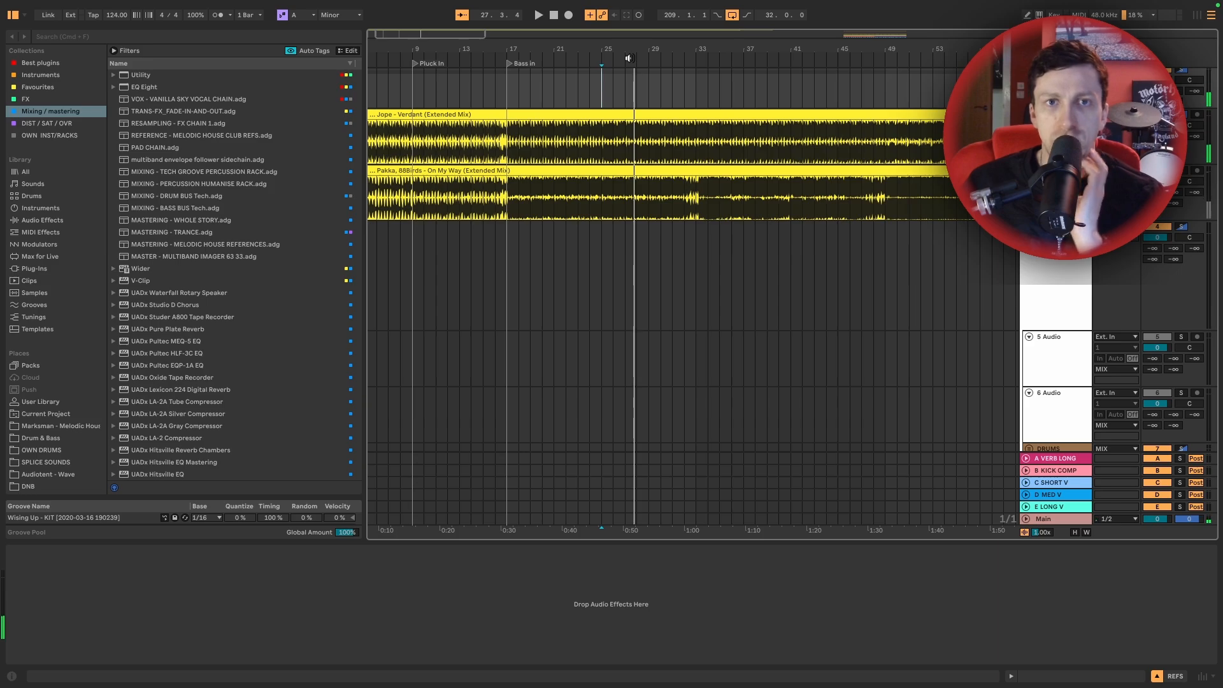
pyautogui.moveTo(616, 49); pyautogui.dragTo(635, 39)
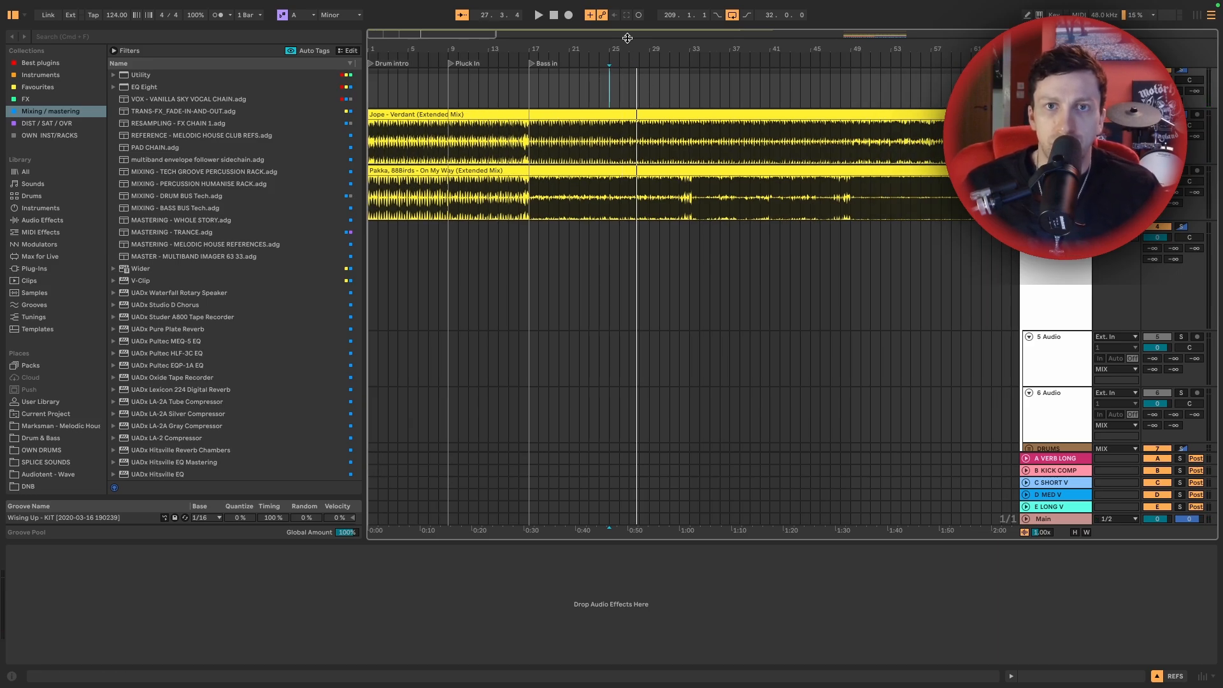
pyautogui.moveTo(725, 49); pyautogui.dragTo(501, 48)
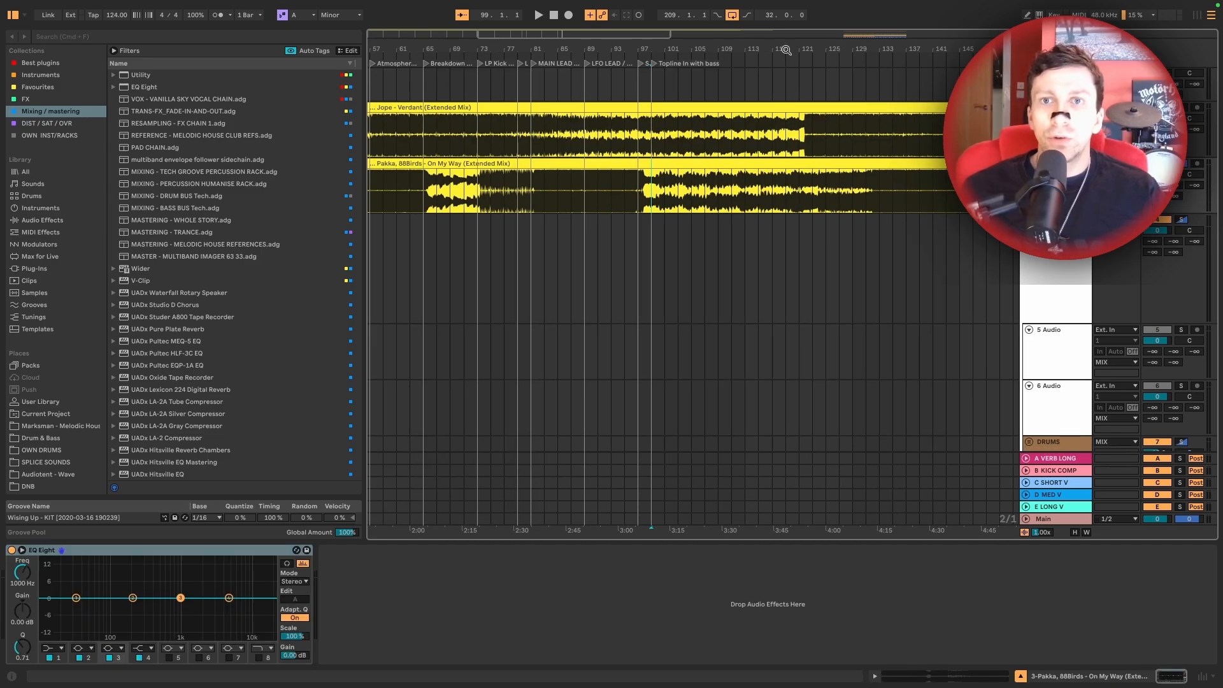
pyautogui.moveTo(786, 49); pyautogui.dragTo(892, 72)
pyautogui.hscroll(-3, 703, 86)
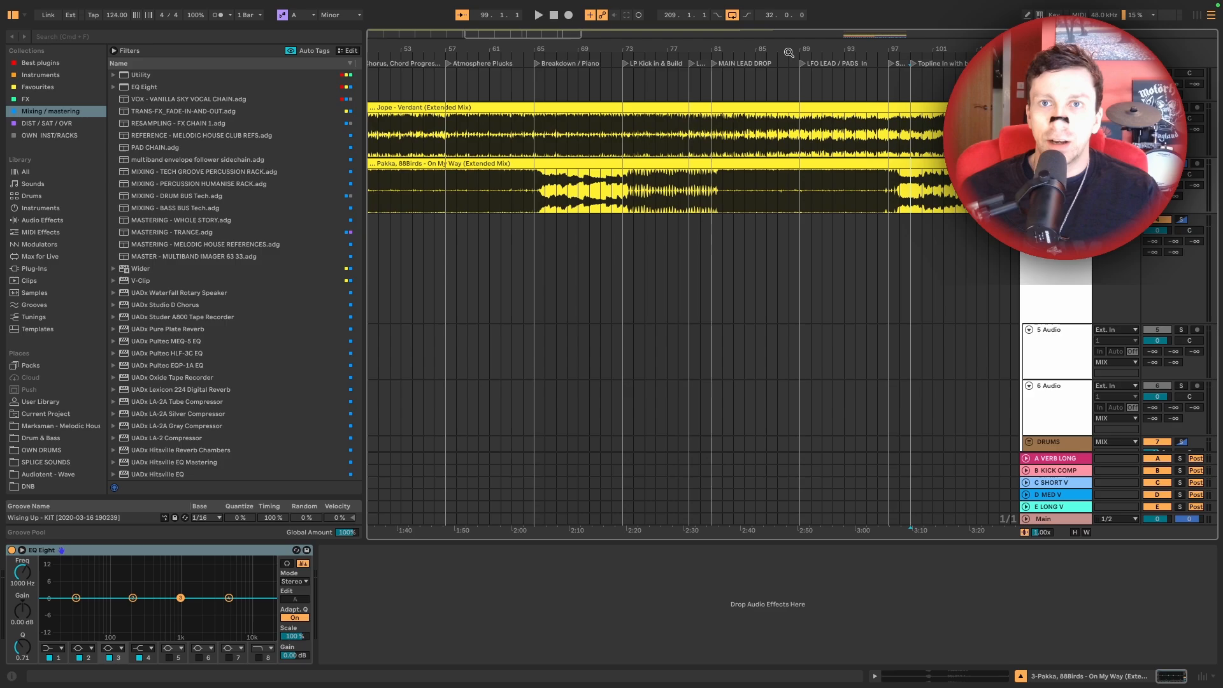
# Examine the named locators from Drum intro to Topline In with bass against the waveforms of both reference songs
pyautogui.moveTo(789, 53); pyautogui.dragTo(783, 30)
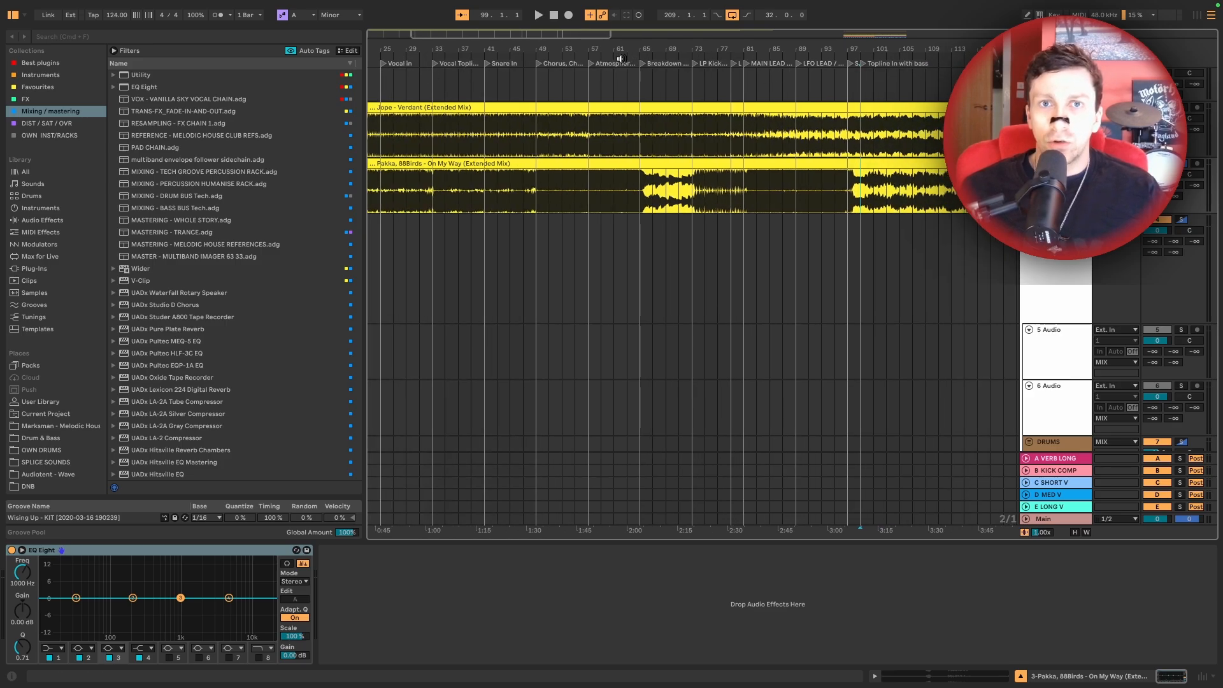
pyautogui.scroll(5, 639, 42)
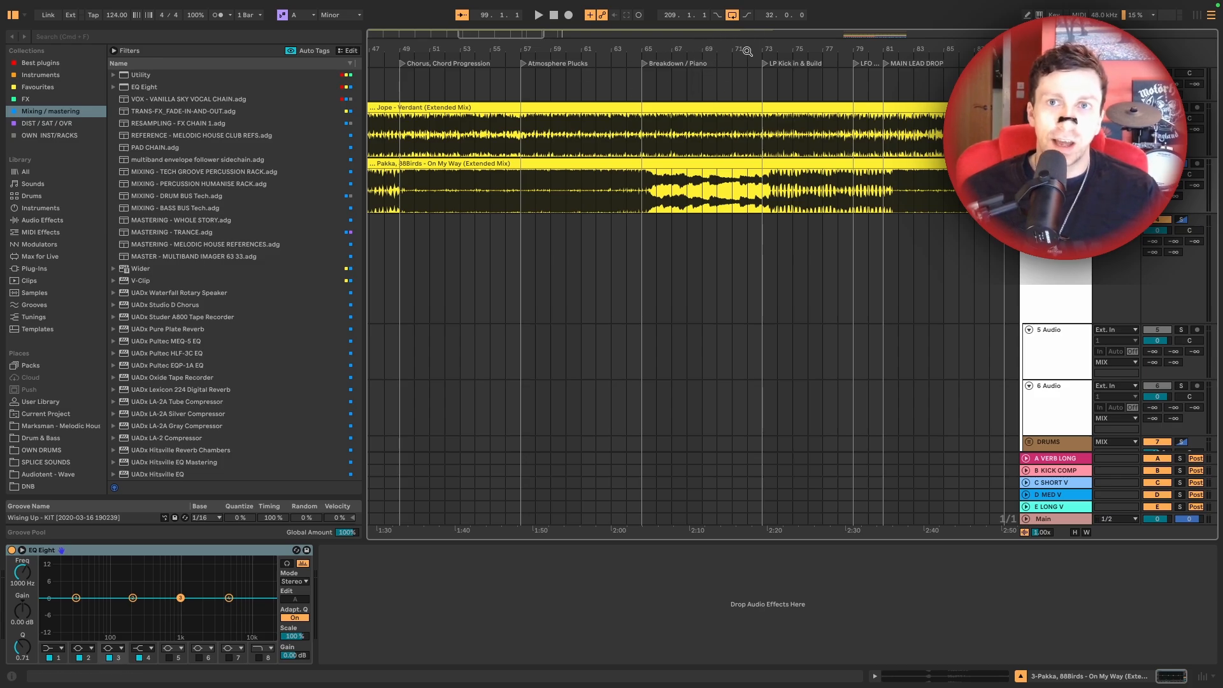
pyautogui.scroll(-2, 748, 51)
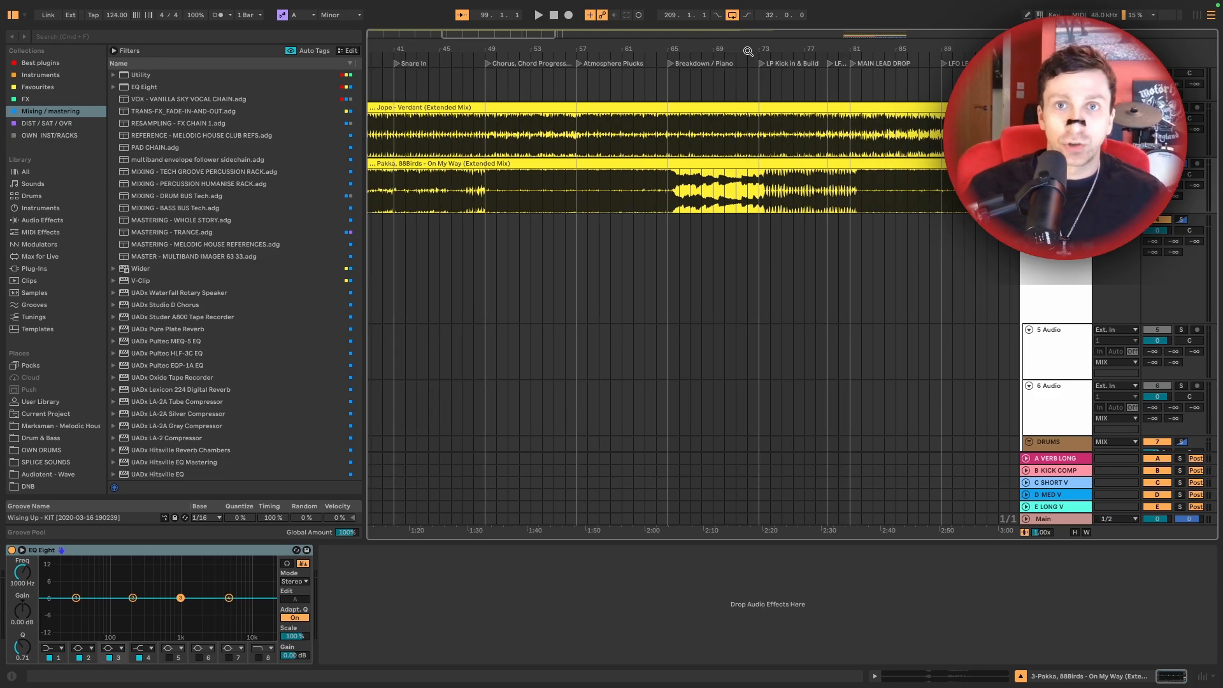
pyautogui.hscroll(-7, 583, 86)
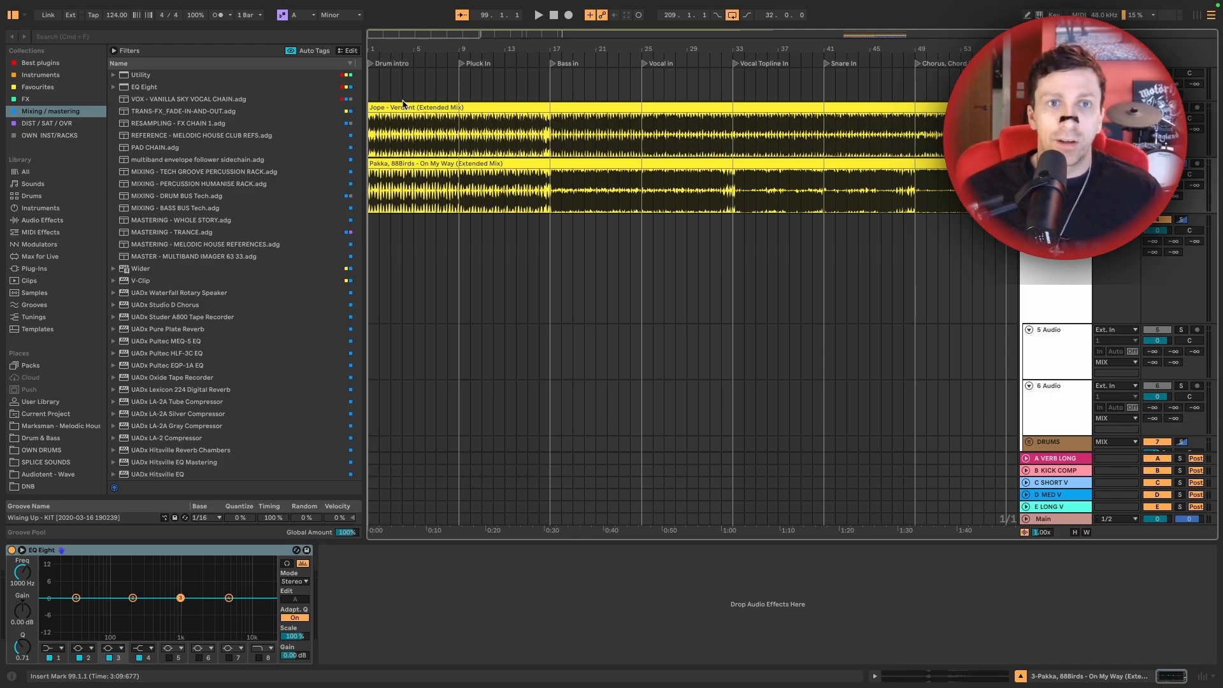
pyautogui.hscroll(2, 631, 102)
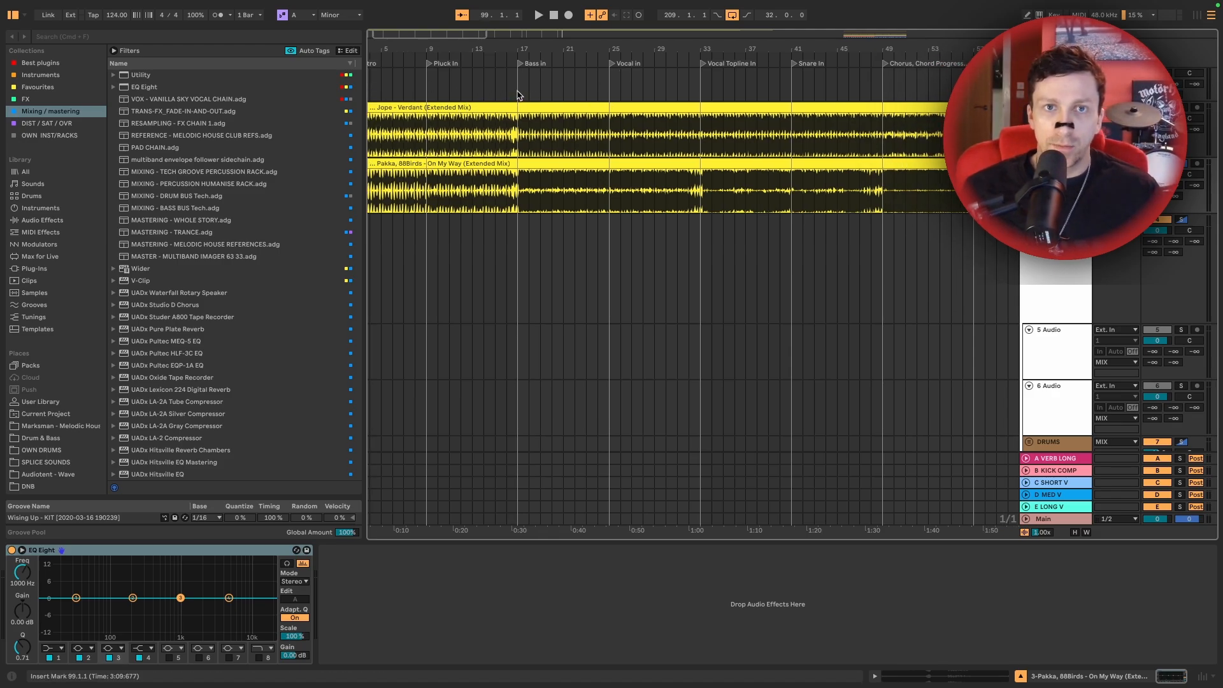
pyautogui.hscroll(8, 703, 96)
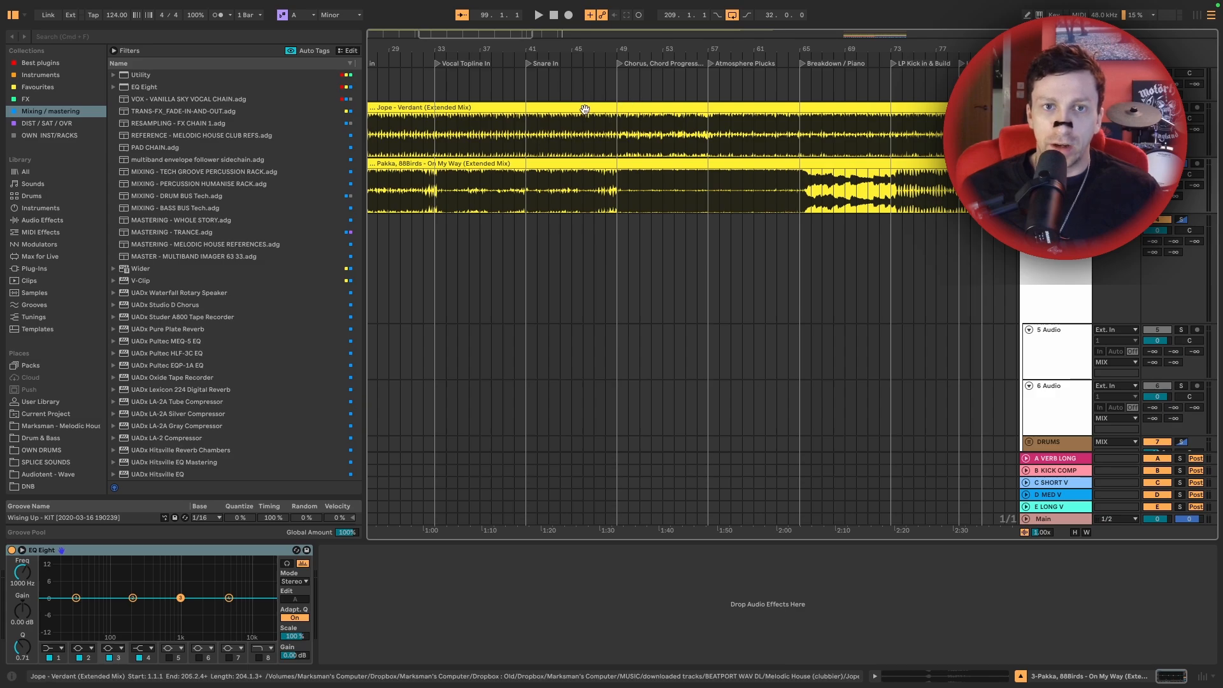
pyautogui.hscroll(5, 641, 106)
pyautogui.hscroll(12, 691, 105)
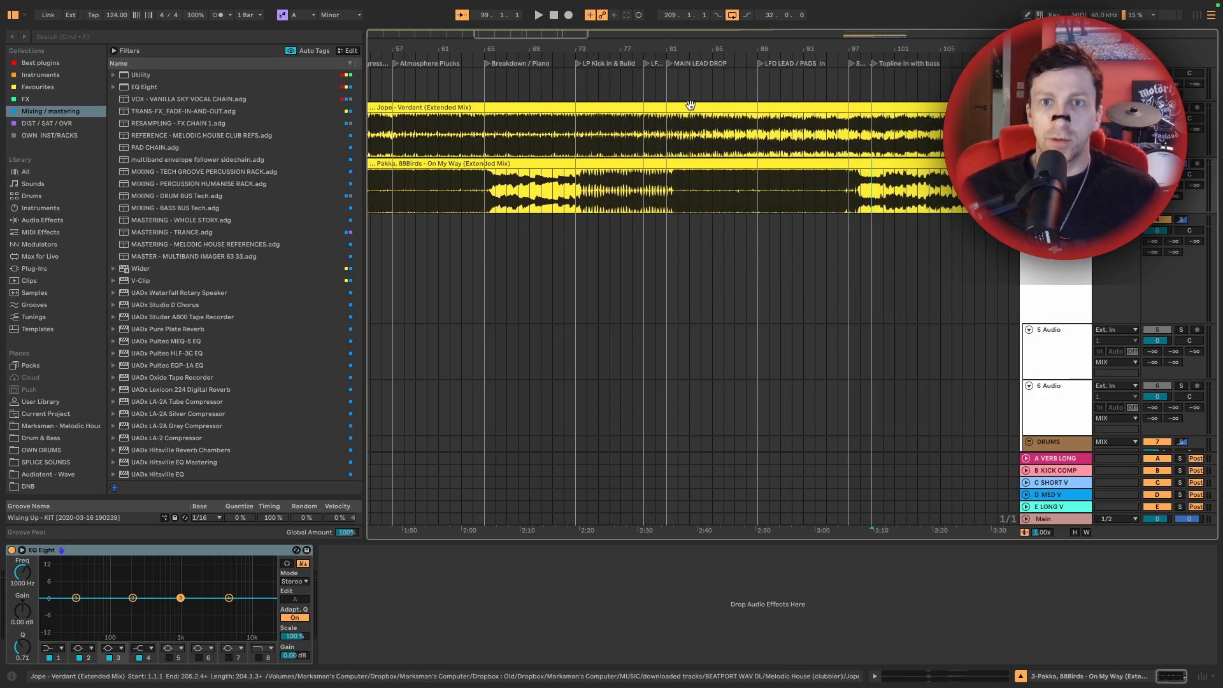
pyautogui.hscroll(8, 701, 111)
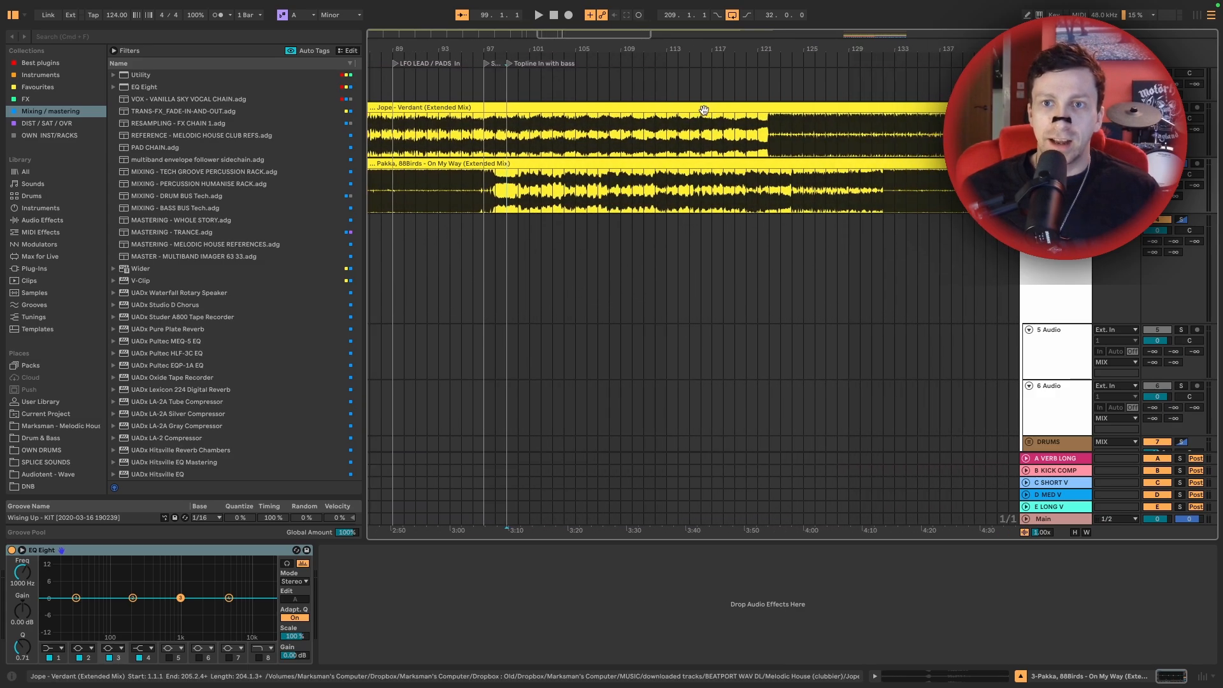
pyautogui.hscroll(11, 729, 176)
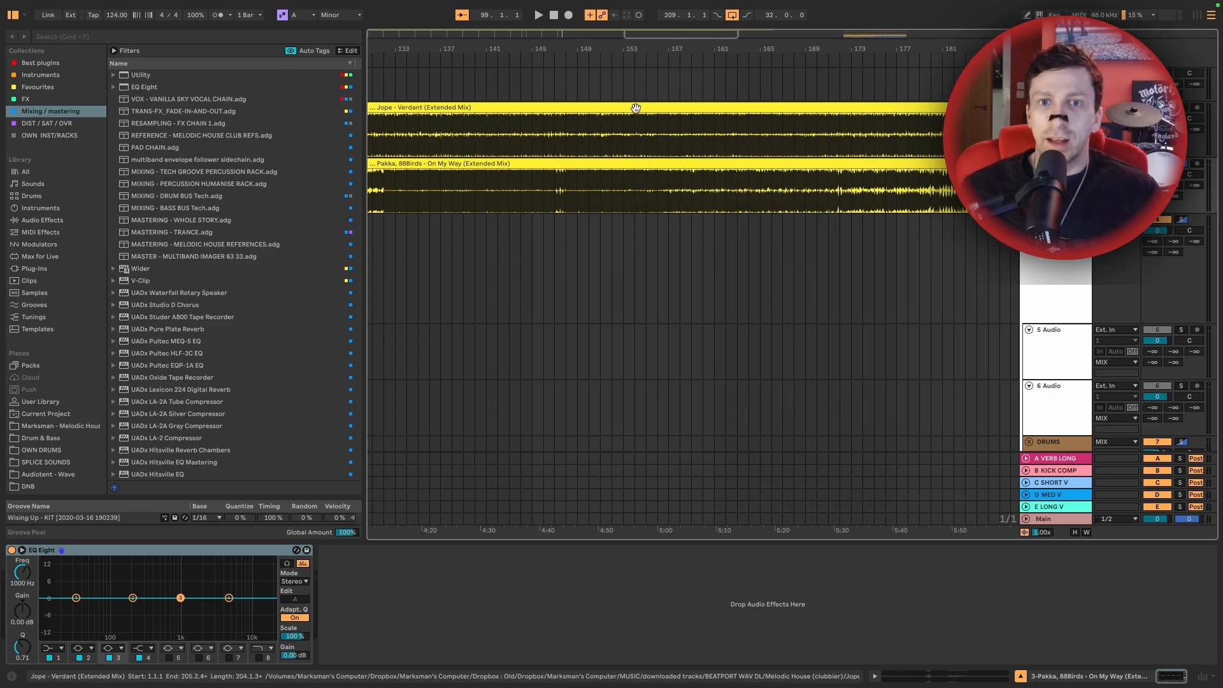
pyautogui.hscroll(-20, 728, 105)
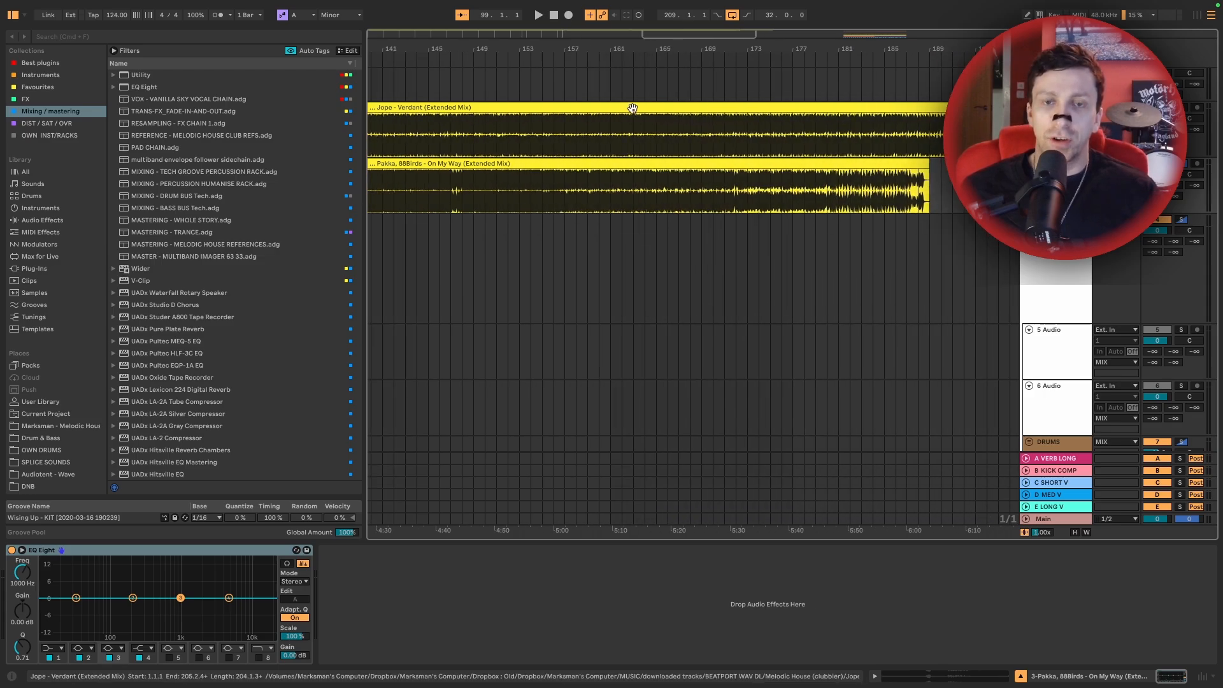
pyautogui.moveTo(793, 53); pyautogui.dragTo(778, 29)
pyautogui.scroll(-1, 656, 62)
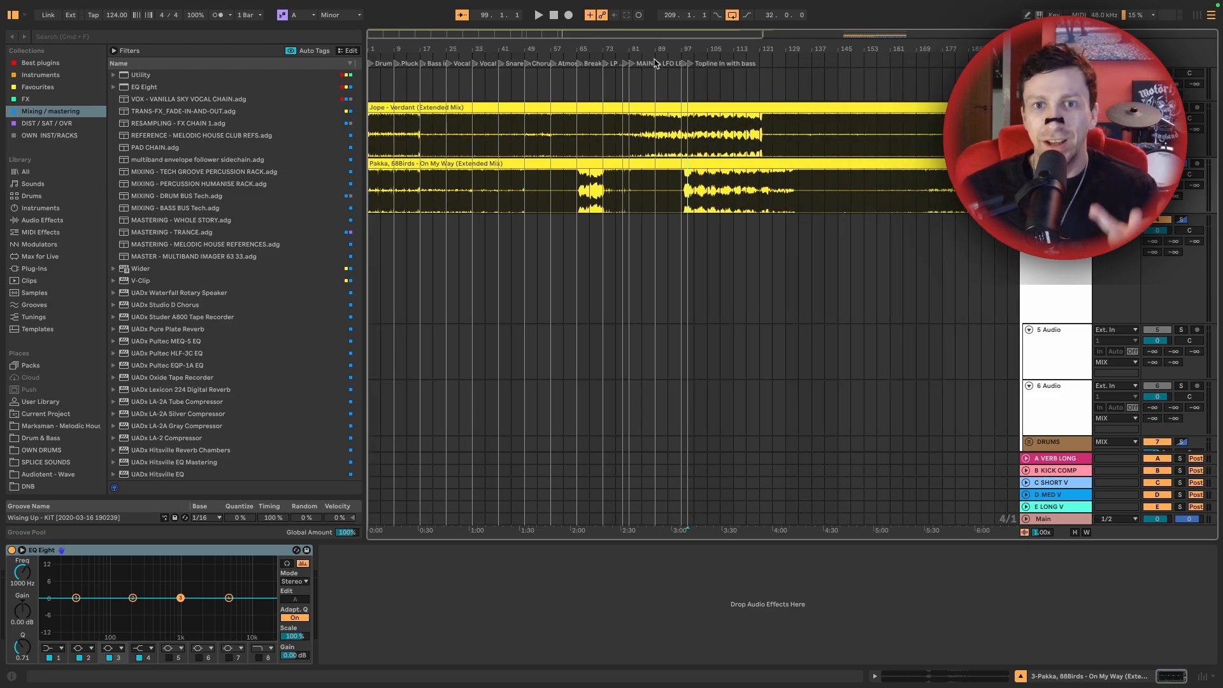
pyautogui.scroll(-3, 646, 125)
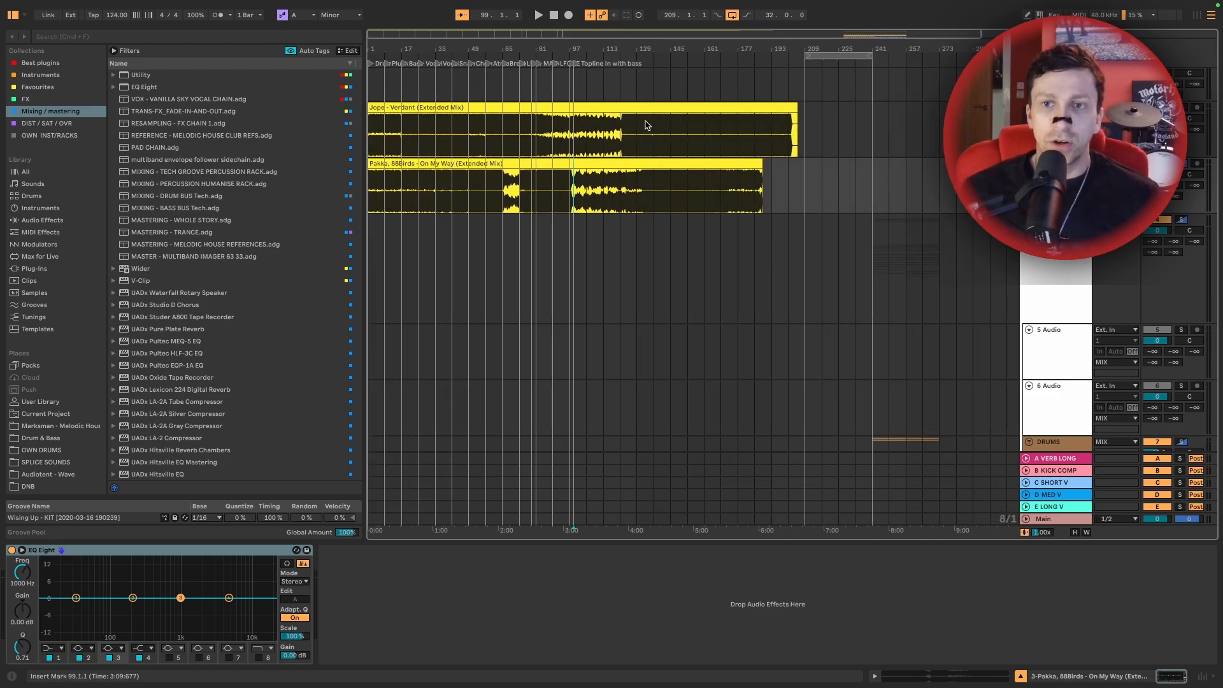
# Select and copy the drum loop at bars 241 to 273 across all the drum and groove tracks
pyautogui.scroll(-6, 666, 152)
pyautogui.scroll(7, 994, 306)
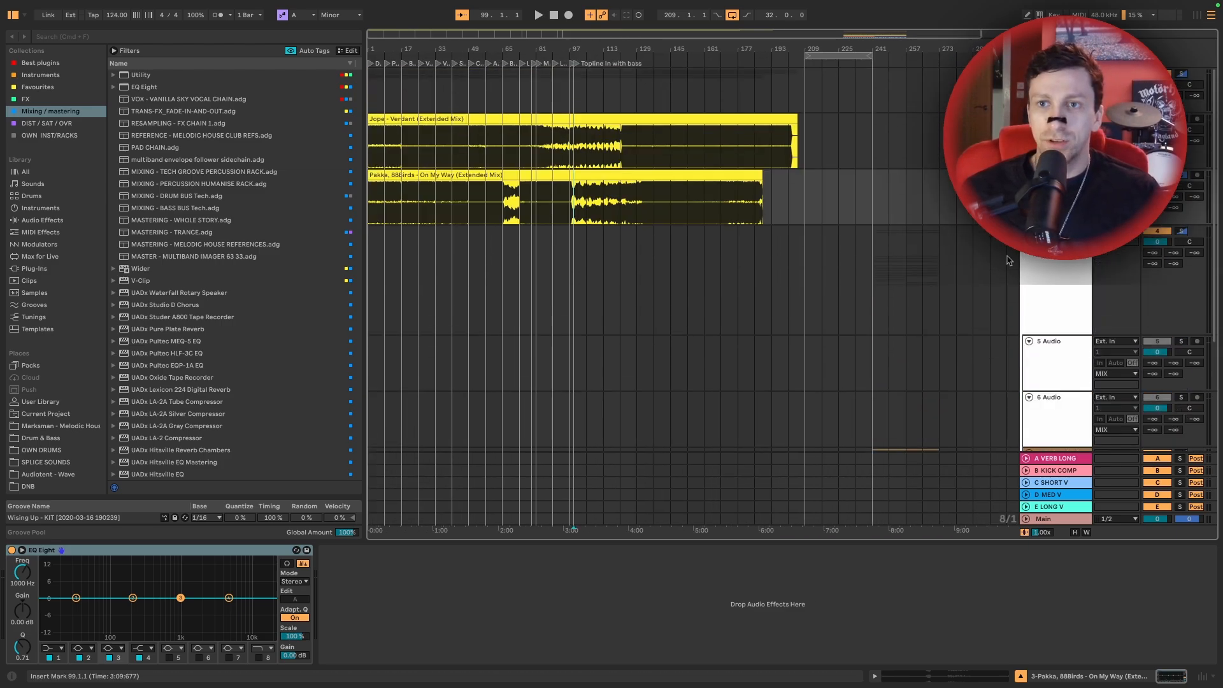
pyautogui.scroll(3, 575, 58)
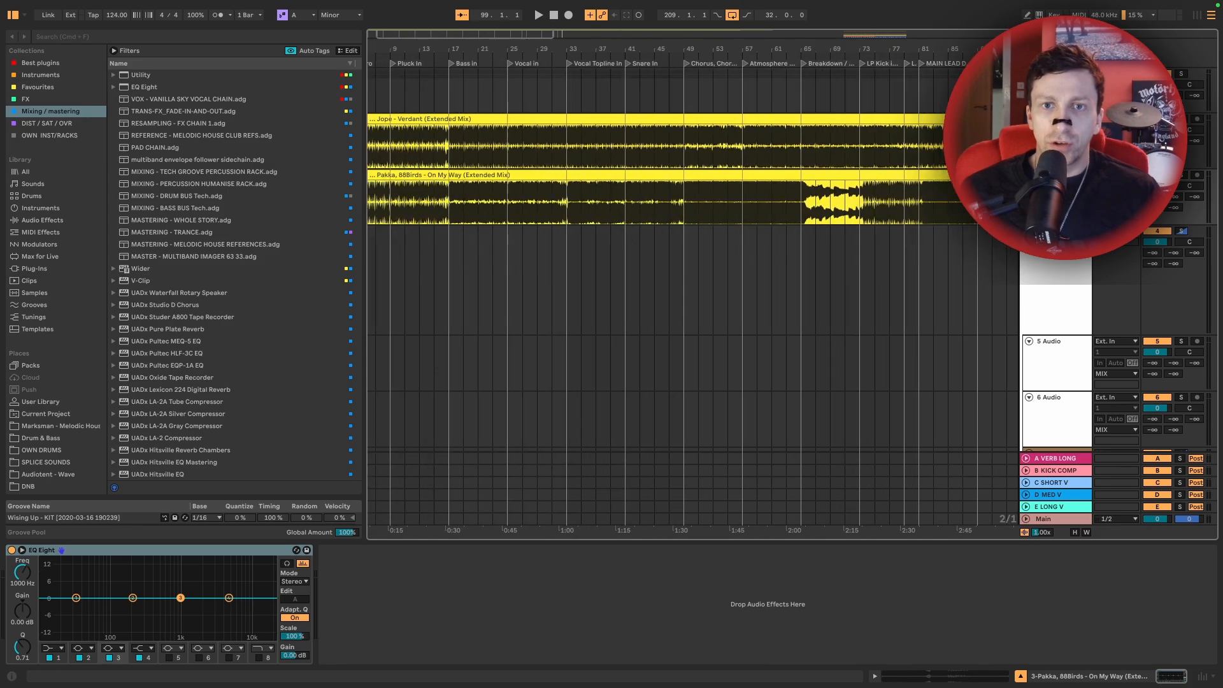
pyautogui.scroll(-8, 592, 77)
pyautogui.hscroll(3, 900, 254)
pyautogui.scroll(3, 843, 223)
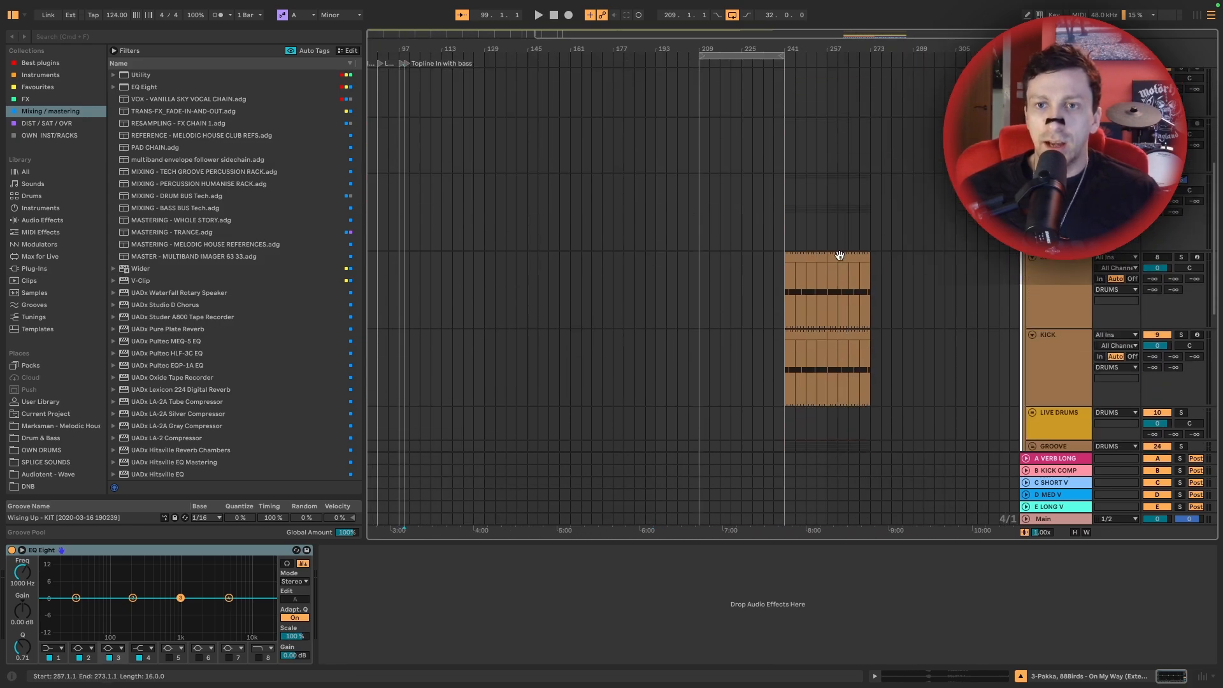
pyautogui.click(841, 255)
pyautogui.click(818, 257)
pyautogui.click(811, 183)
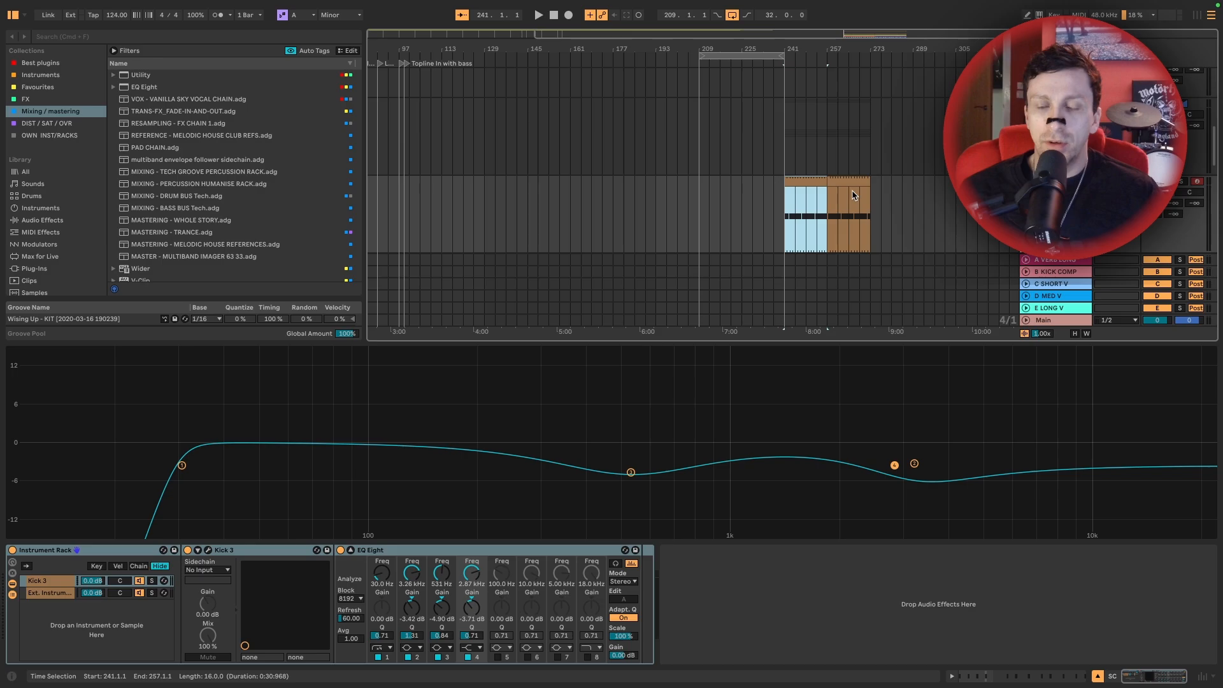
pyautogui.scroll(-5, 853, 194)
pyautogui.scroll(-4, 852, 194)
pyautogui.keyDown('shift'); pyautogui.click(848, 170); pyautogui.keyUp('shift')
# Paste the copied drum loop into the drum tracks at bar 1, under the Drum intro locator
pyautogui.hscroll(-5, 827, 190)
pyautogui.scroll(5, 826, 190)
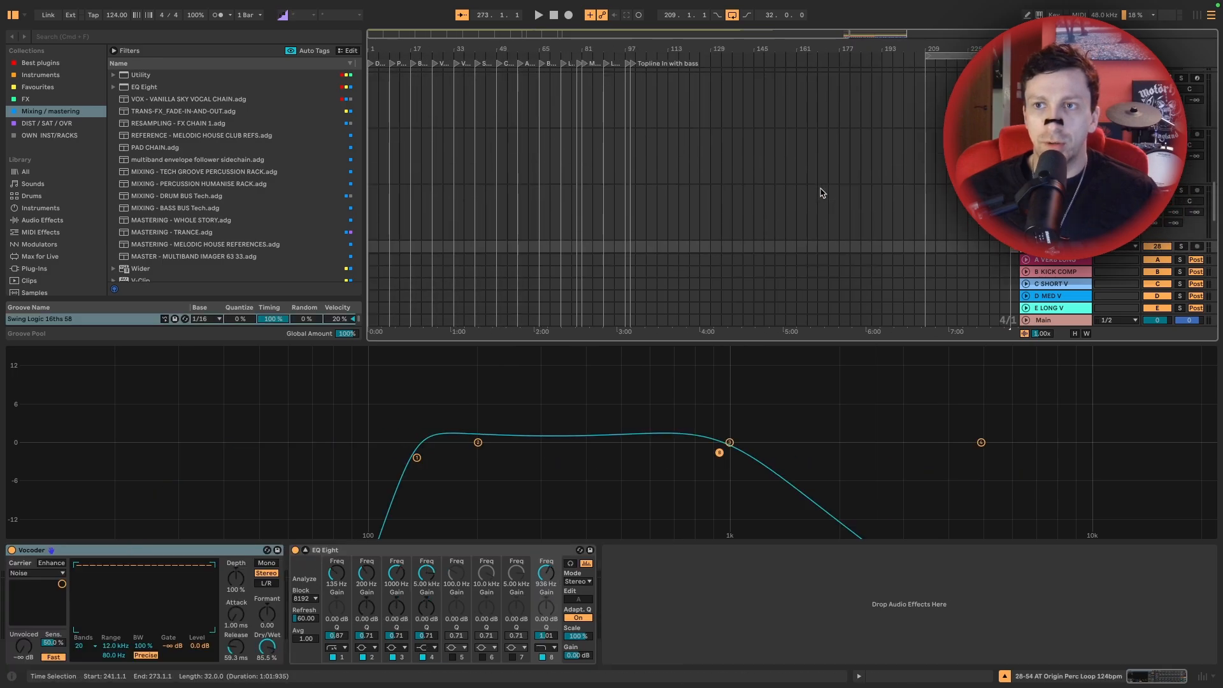
pyautogui.press('super+alt+3')
pyautogui.press('super+alt+l')
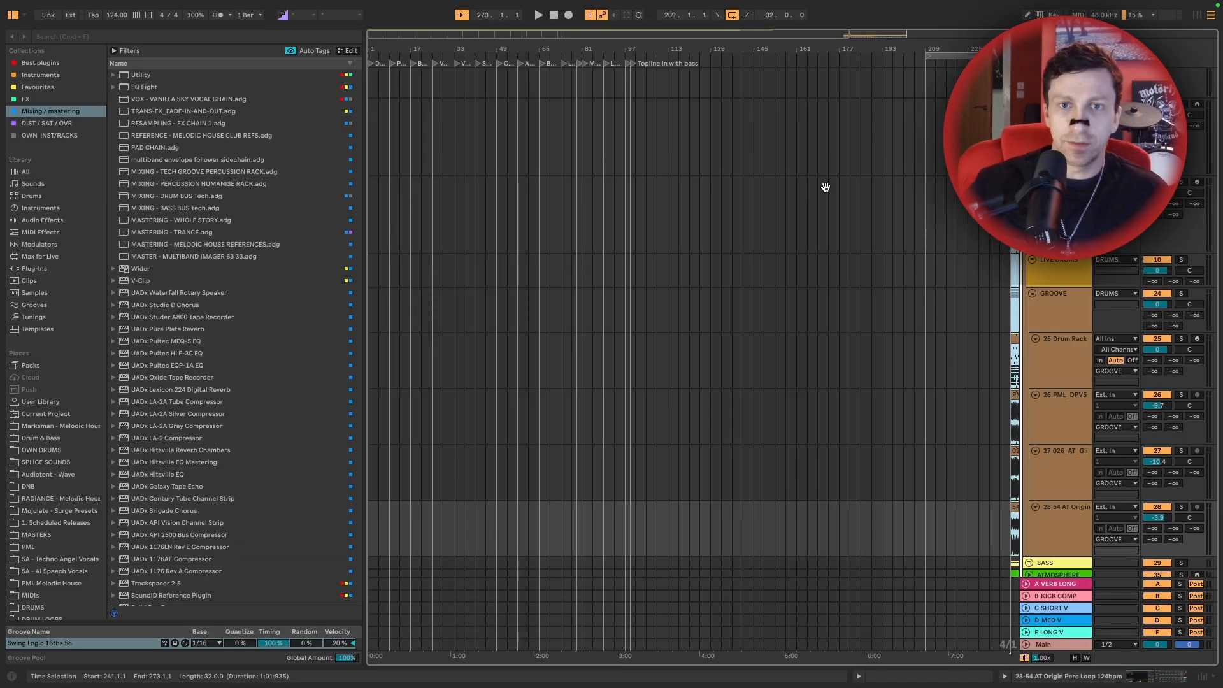
pyautogui.scroll(4, 825, 190)
pyautogui.hscroll(-4, 398, 198)
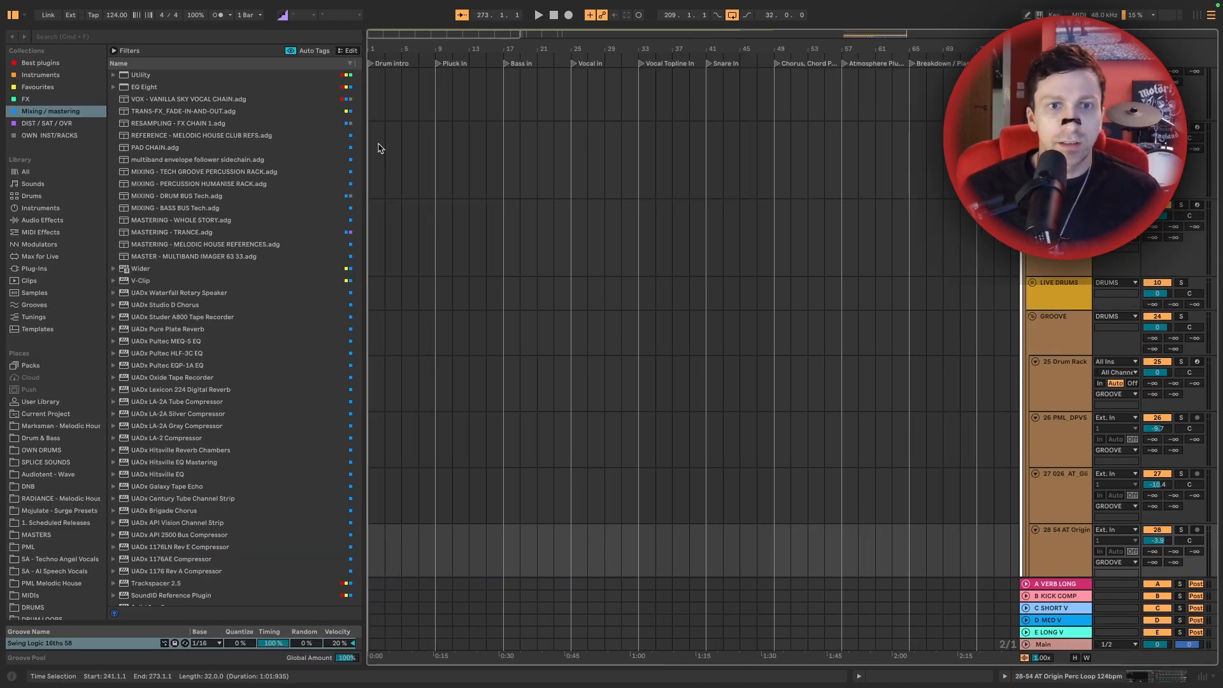
pyautogui.click(385, 179)
pyautogui.hotkey('ctrl', 'v')
# Play the pasted drum section from bar 1 and again from bar 31 on the kick track
pyautogui.press('space')
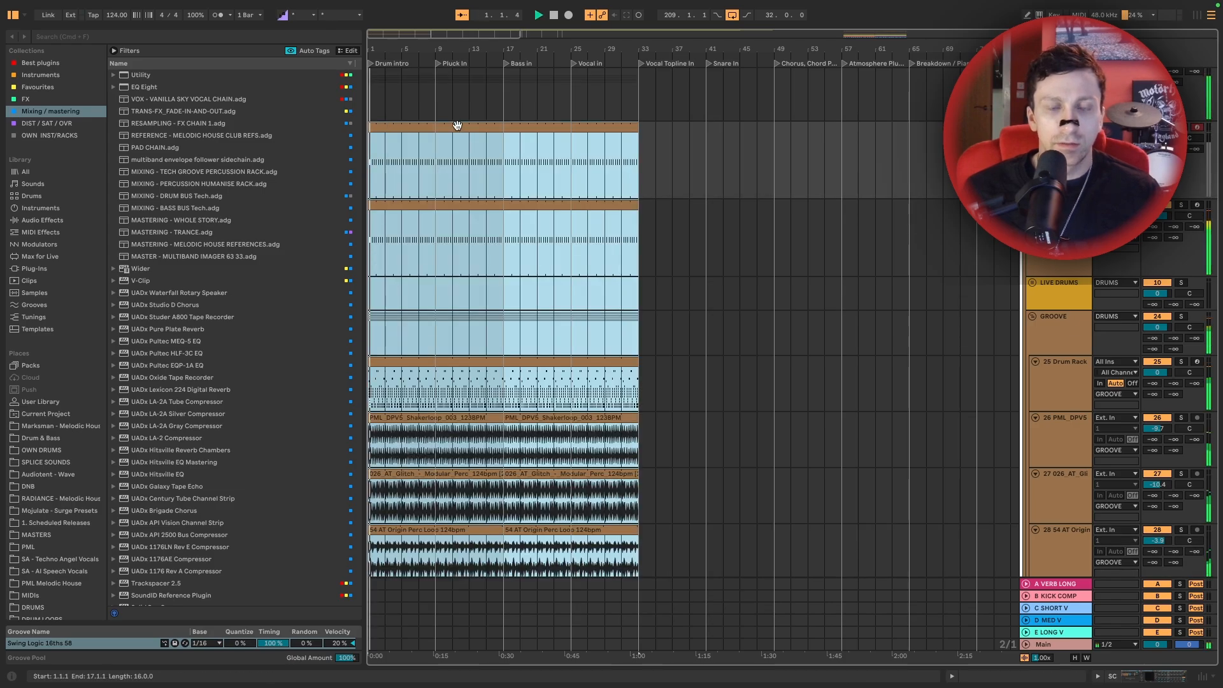
pyautogui.scroll(-5, 519, 153)
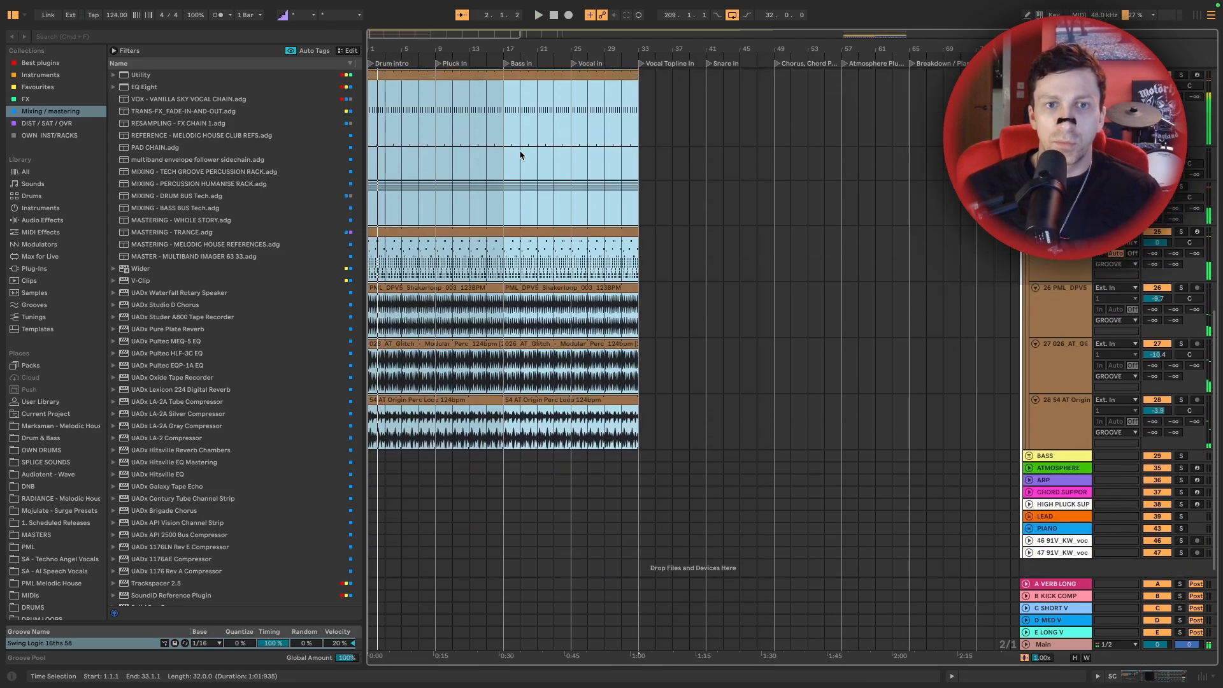
pyautogui.scroll(5, 520, 153)
pyautogui.click(621, 311)
pyautogui.press('space')
# Add an Auto Filter after EQ Eight on the KICK track as a 120 Hz high-pass and audition it
pyautogui.click(1071, 260)
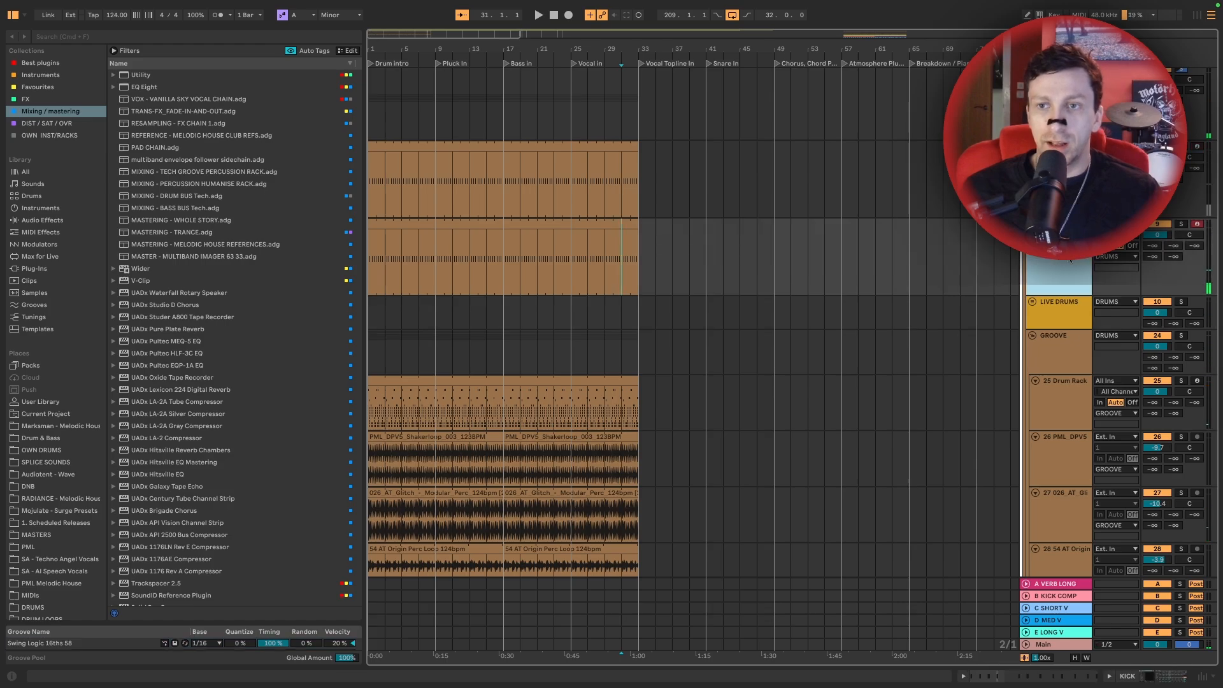
pyautogui.doubleClick(1070, 260)
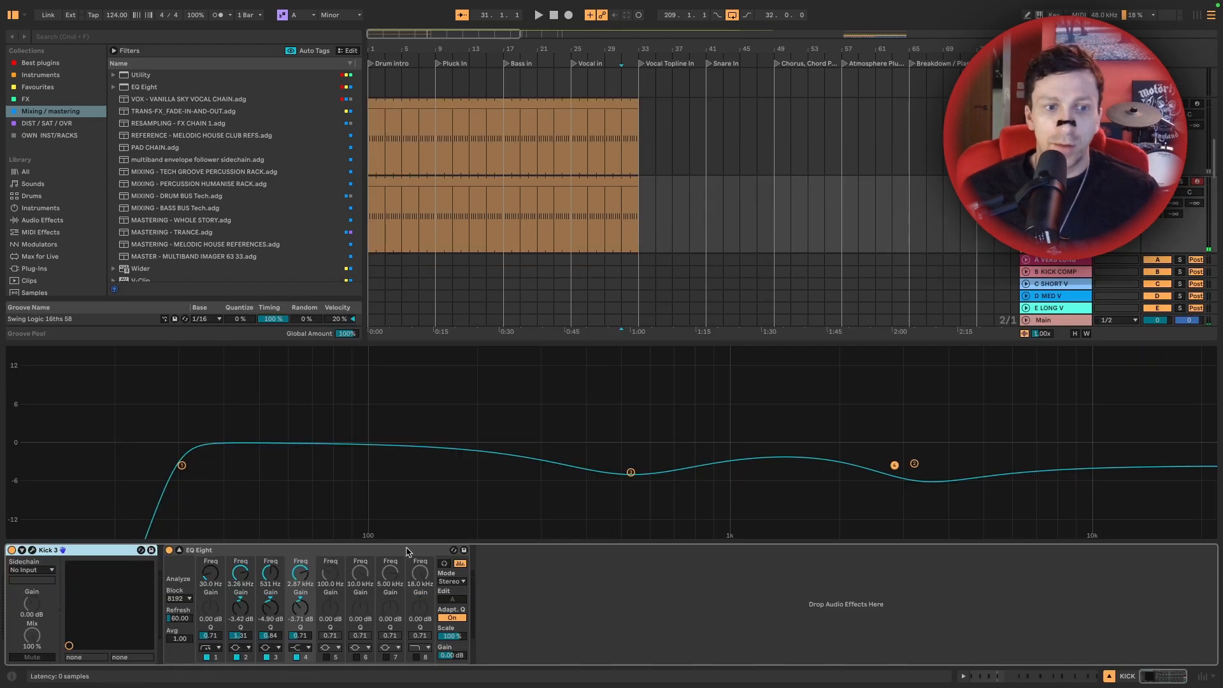
pyautogui.click(54, 85)
pyautogui.moveTo(156, 188); pyautogui.dragTo(411, 217)
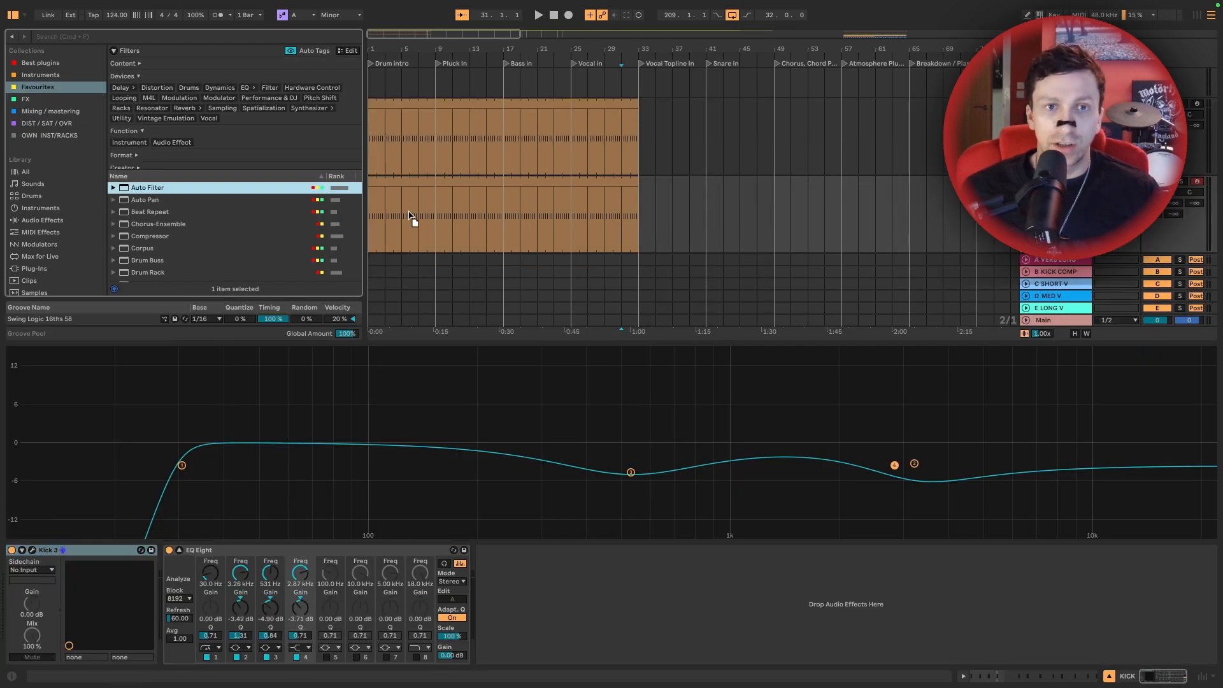
pyautogui.moveTo(511, 520); pyautogui.dragTo(576, 611)
pyautogui.click(534, 634)
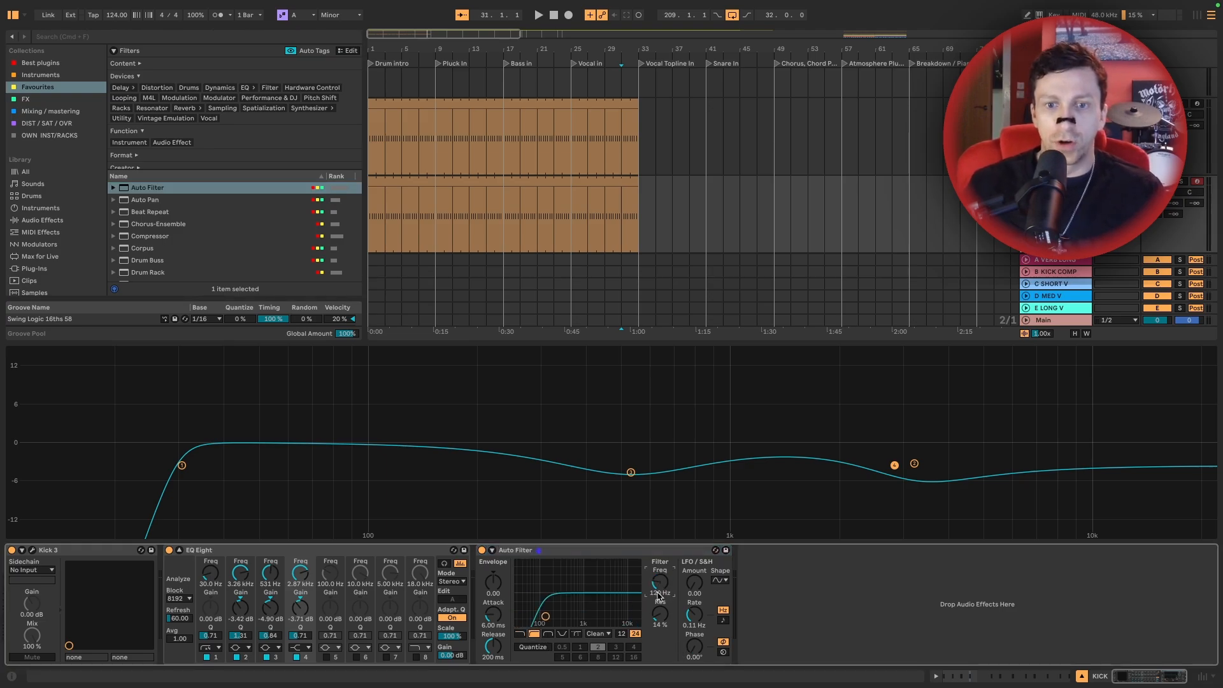
pyautogui.press('space')
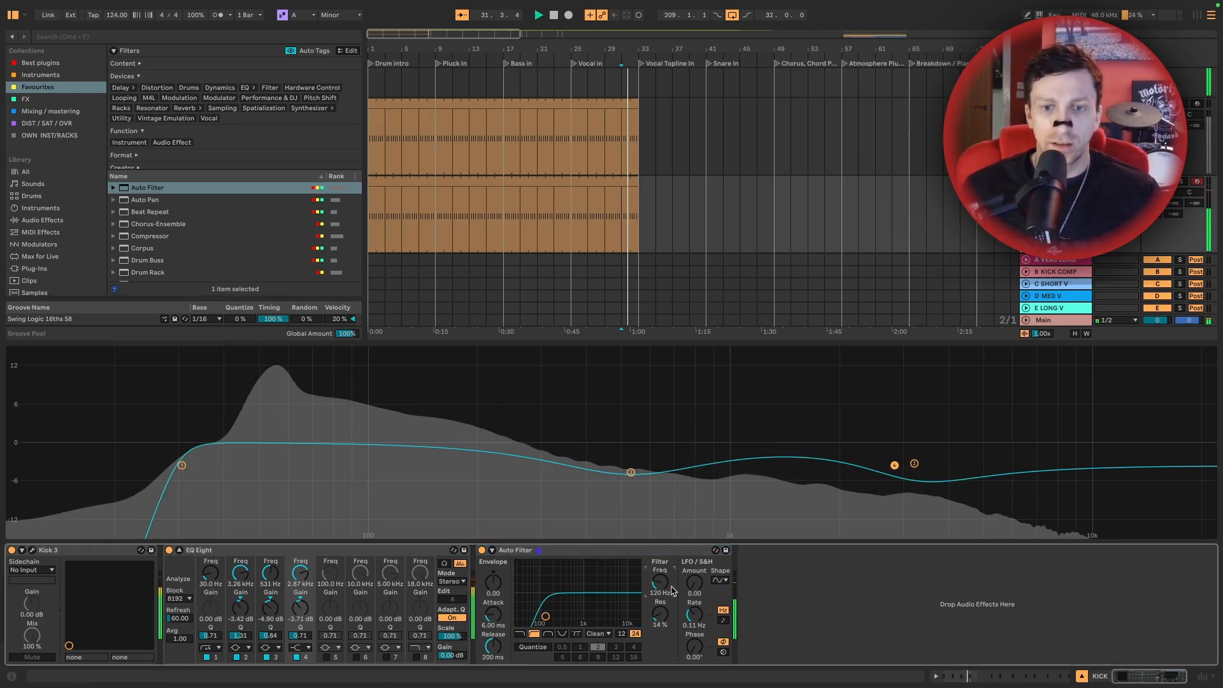
pyautogui.press('space')
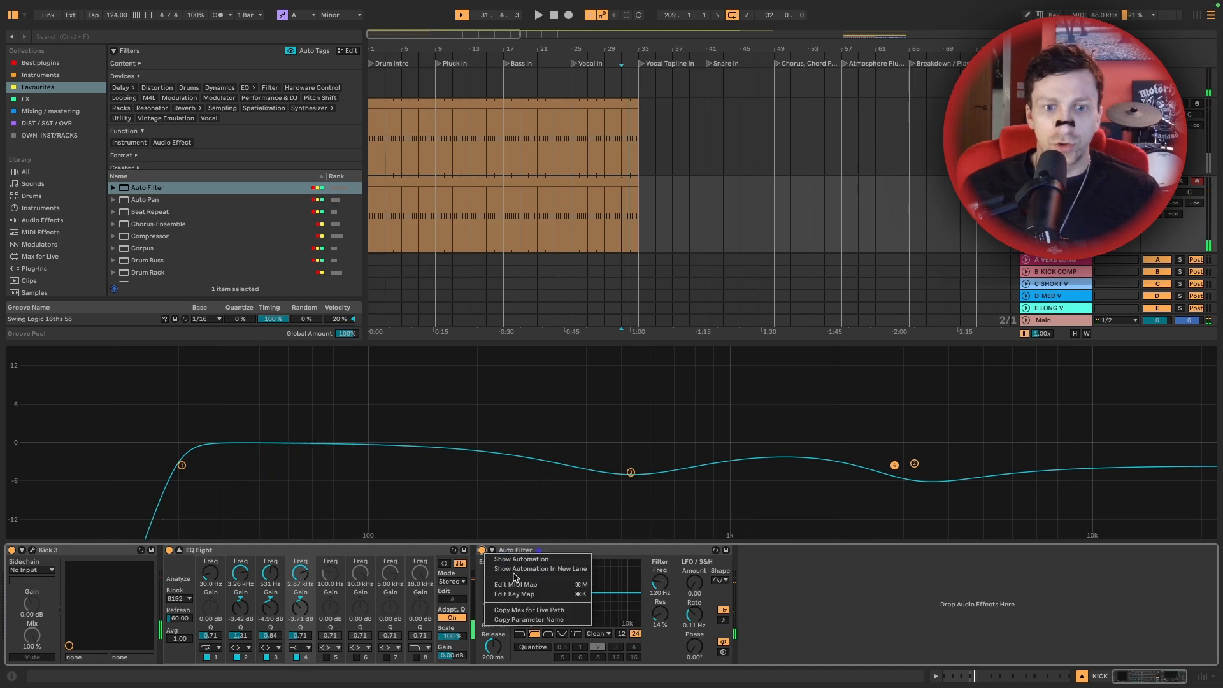
# Automate the kick's Auto Filter to stay on through the intro and switch off at bar 17, where the bass enters
pyautogui.press('a')
pyautogui.scroll(-2, 428, 155)
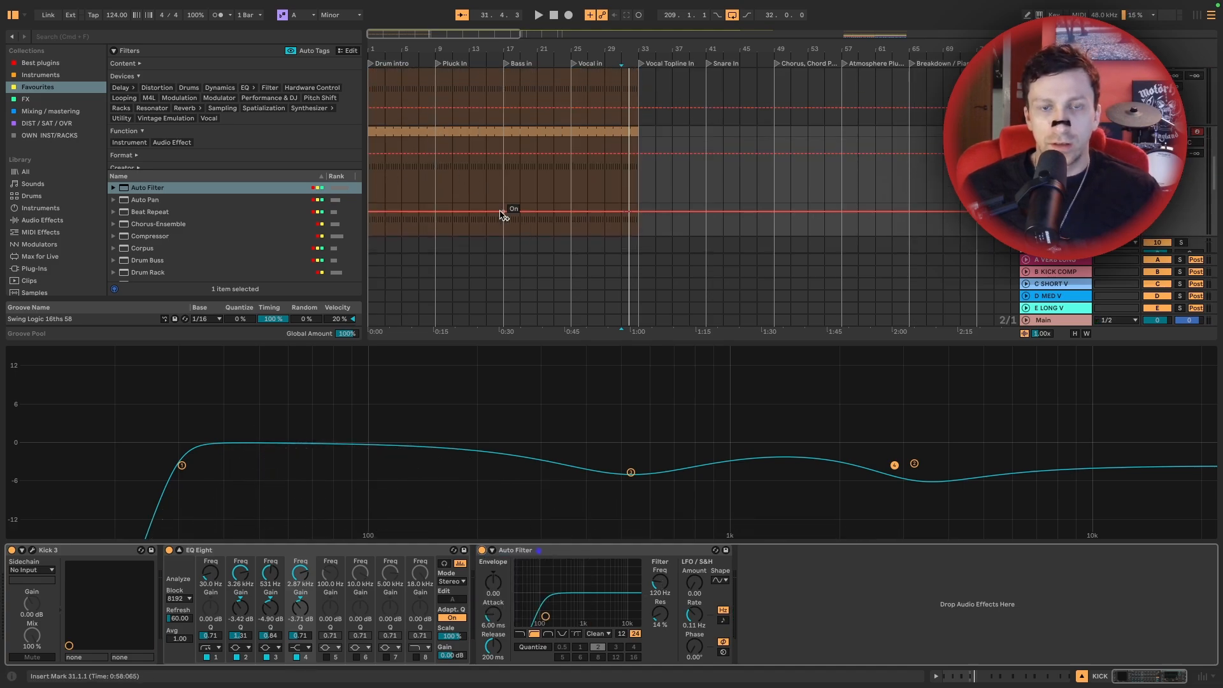
pyautogui.moveTo(503, 217); pyautogui.dragTo(527, 219)
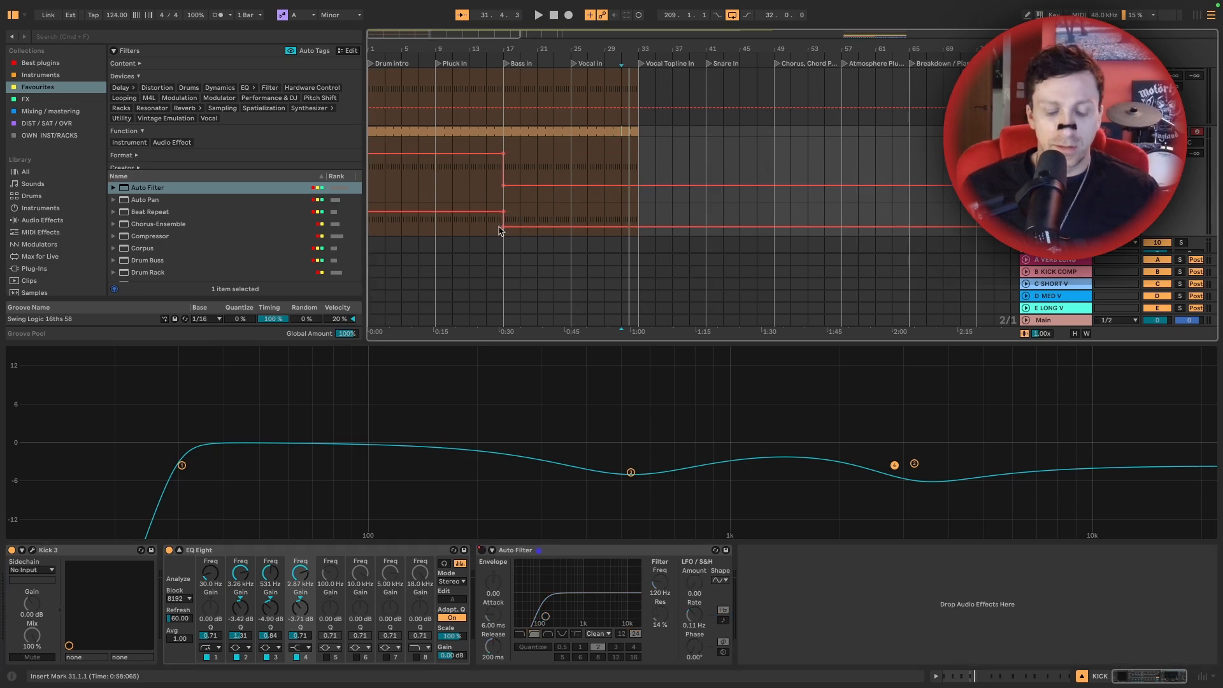
# Deactivate the Drum Rack clip in the GROOVE group from bar 1 to 17 and play the intro
pyautogui.press('super+alt+l')
pyautogui.scroll(-3, 491, 240)
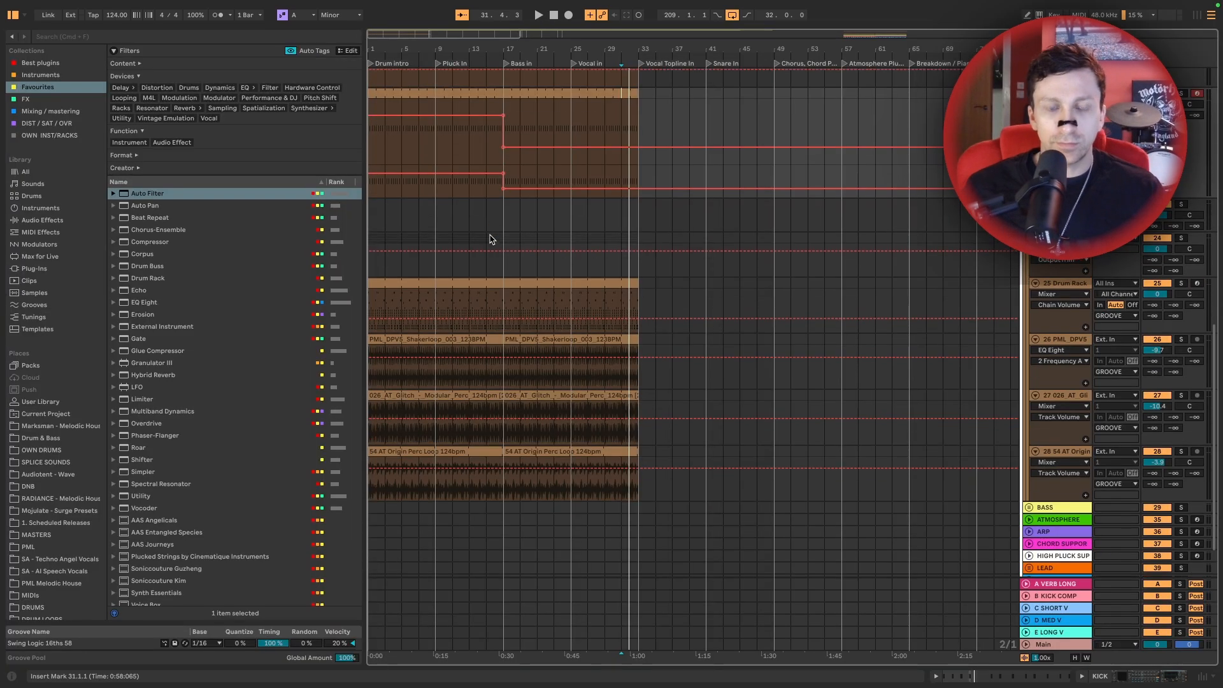
pyautogui.scroll(1, 461, 319)
pyautogui.click(420, 292)
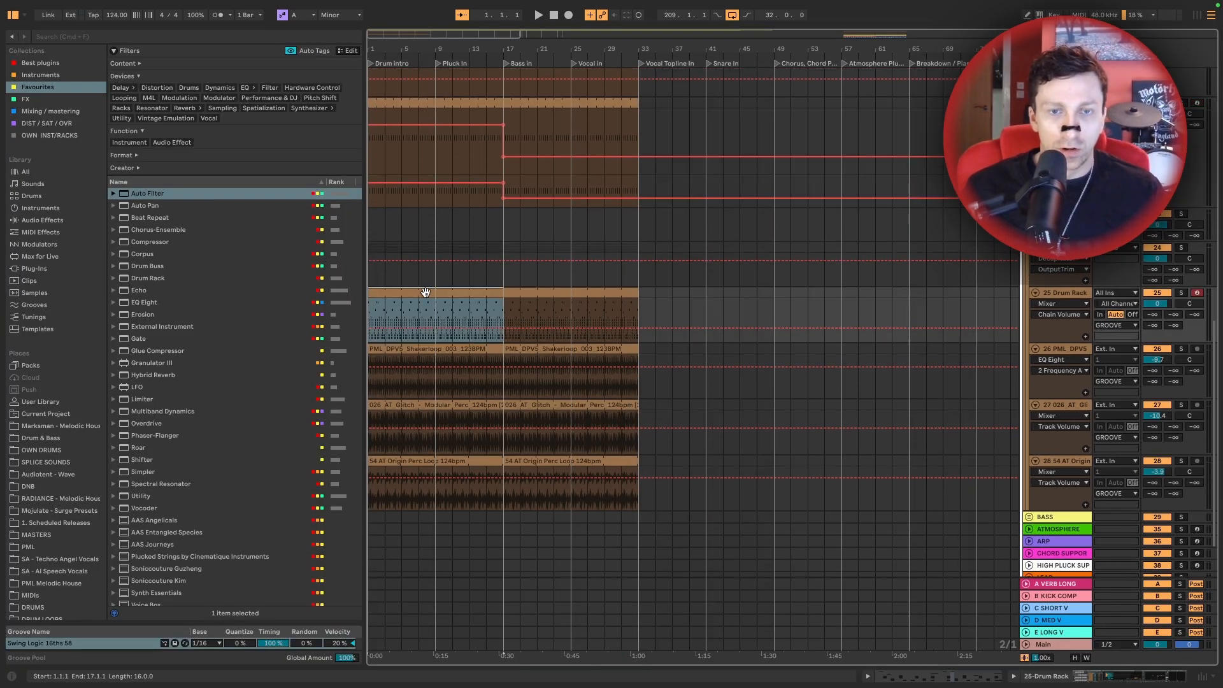
pyautogui.click(446, 322)
pyautogui.press('space')
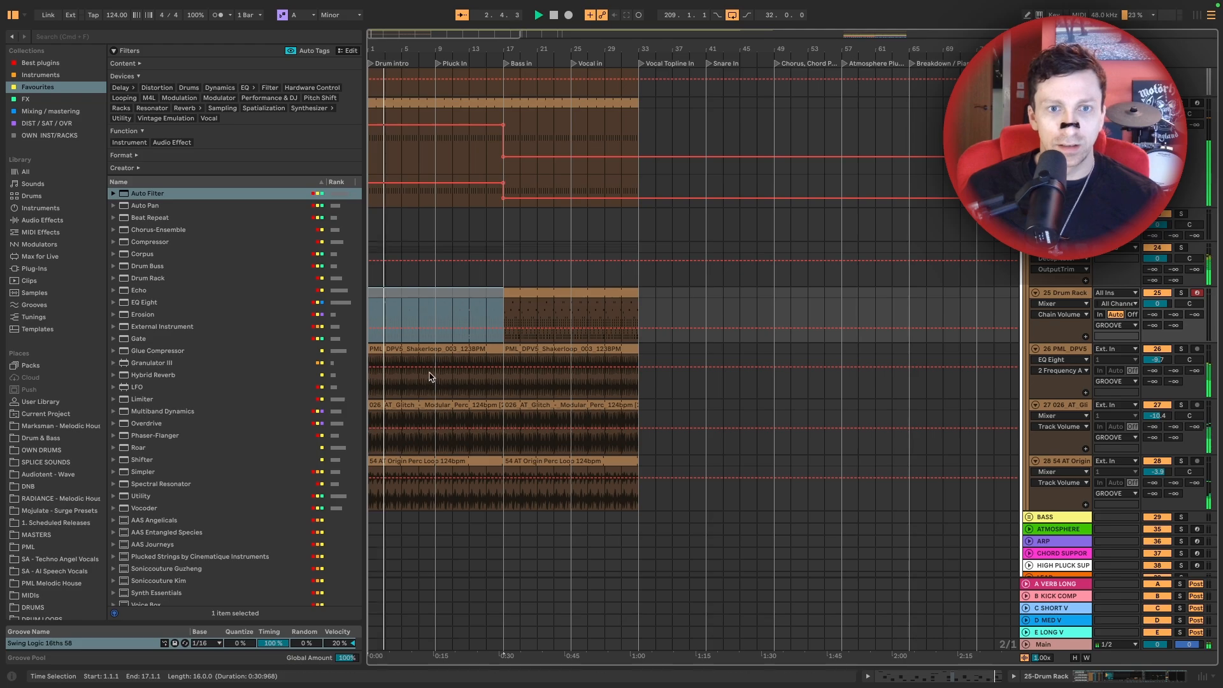
# Deactivate the shaker loop clip from bar 1 to 17 and play the intro from bar 1
pyautogui.click(422, 344)
pyautogui.click(422, 344)
pyautogui.press('space')
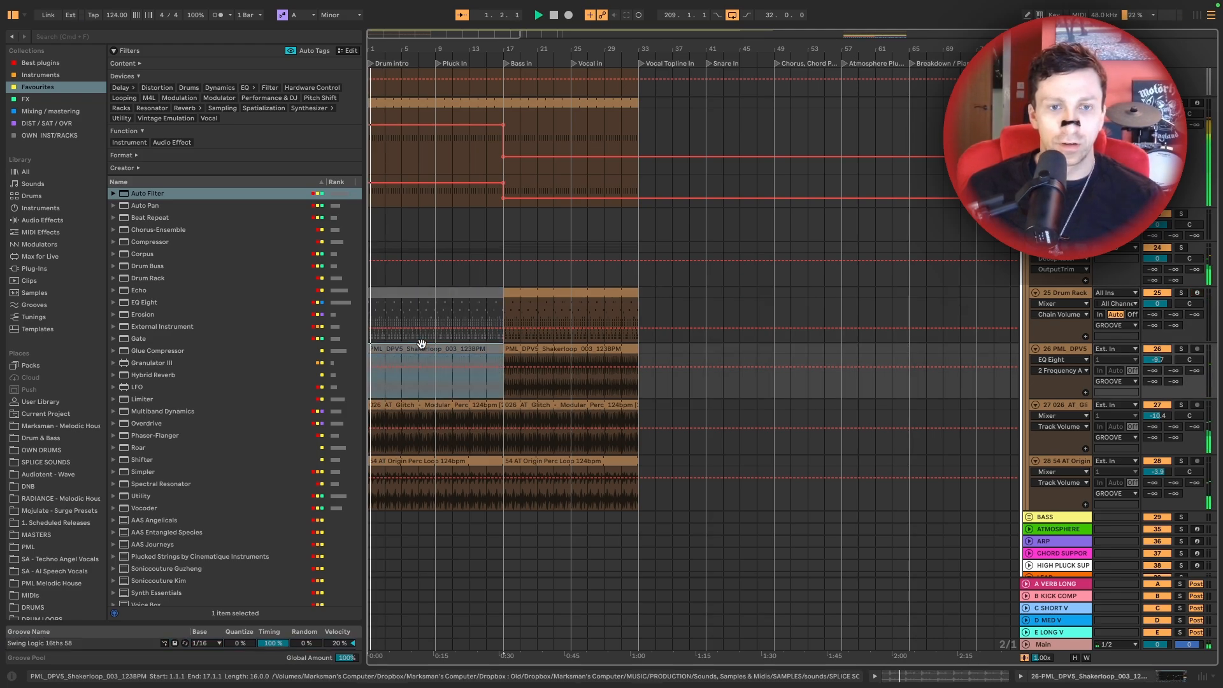
pyautogui.press('space')
# Reactivate the Drum Rack clip from bar 1 to 17 and deactivate its C1 to G1 notes, leaving only the percussion playing
pyautogui.click(409, 293)
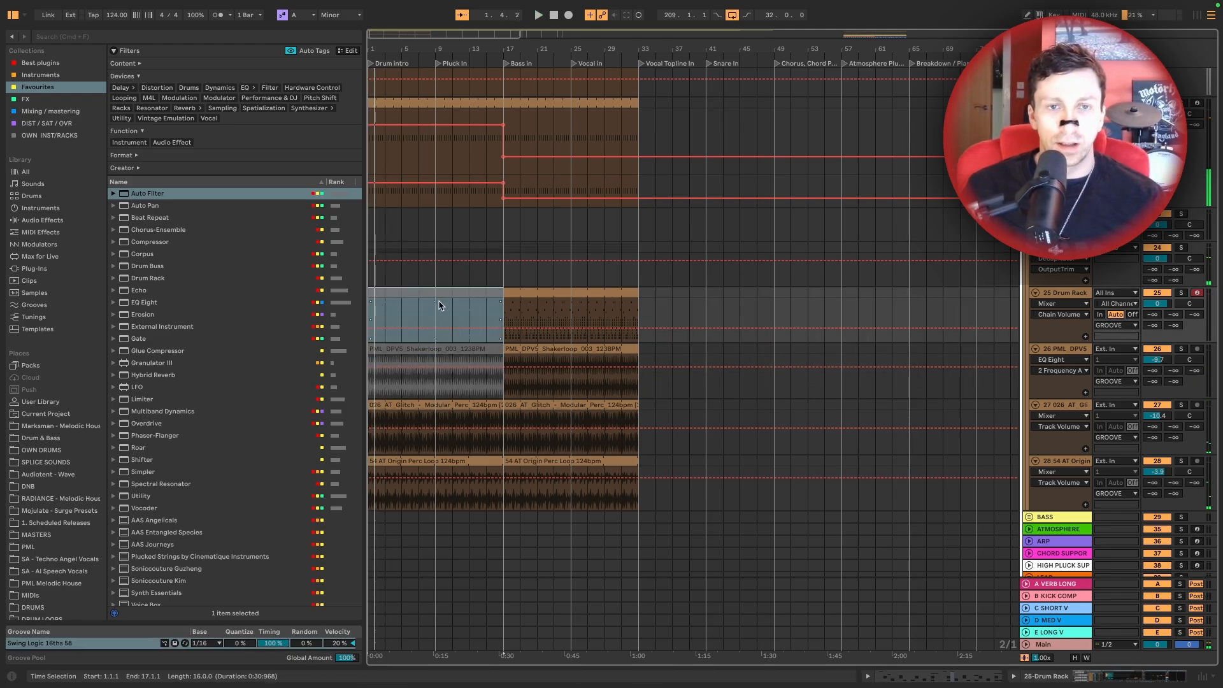
pyautogui.doubleClick(426, 293)
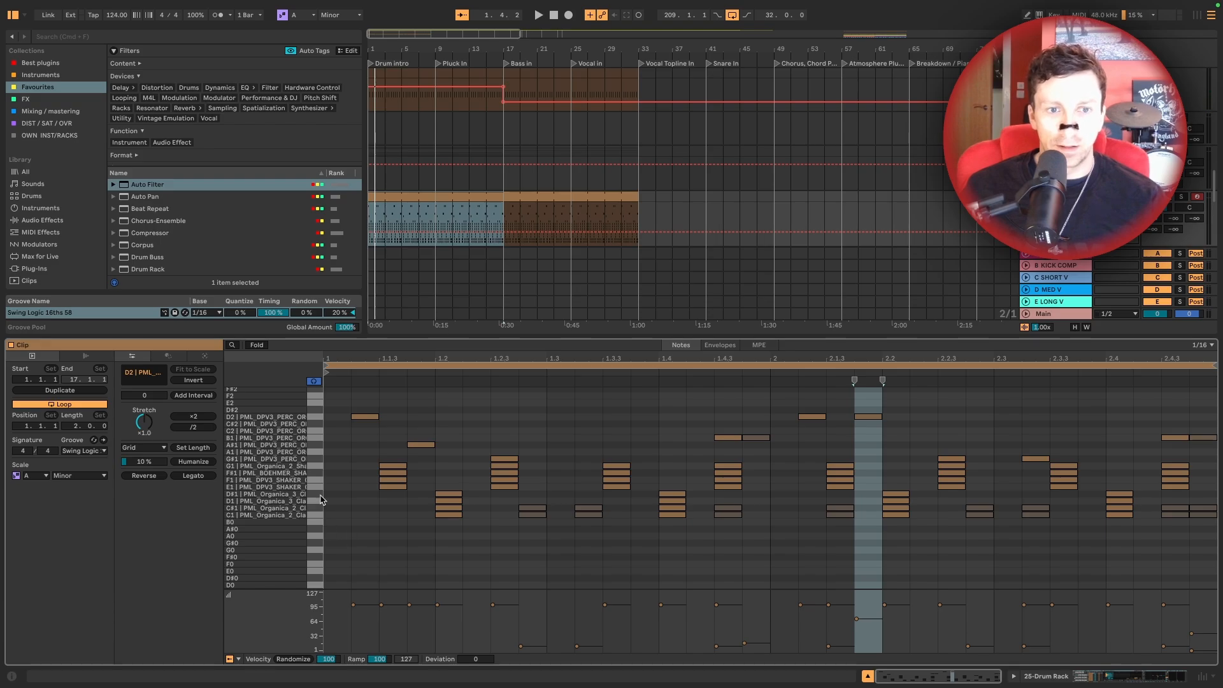
pyautogui.moveTo(315, 465); pyautogui.dragTo(315, 526)
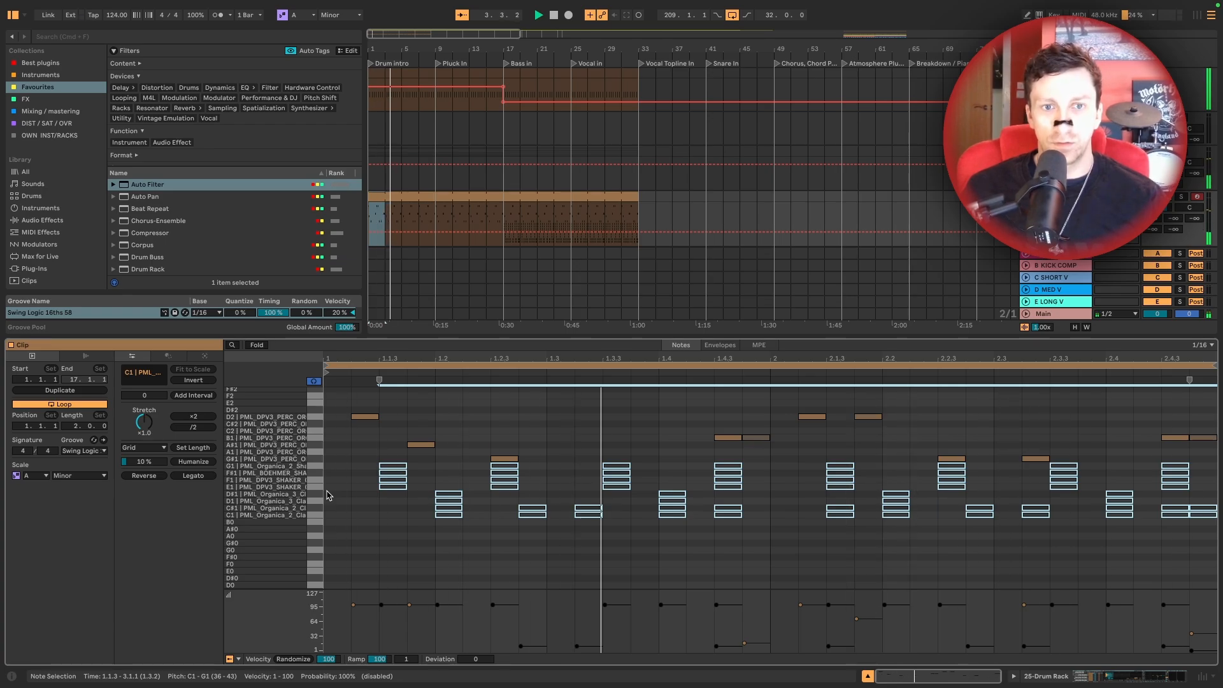
pyautogui.press('super+alt+l')
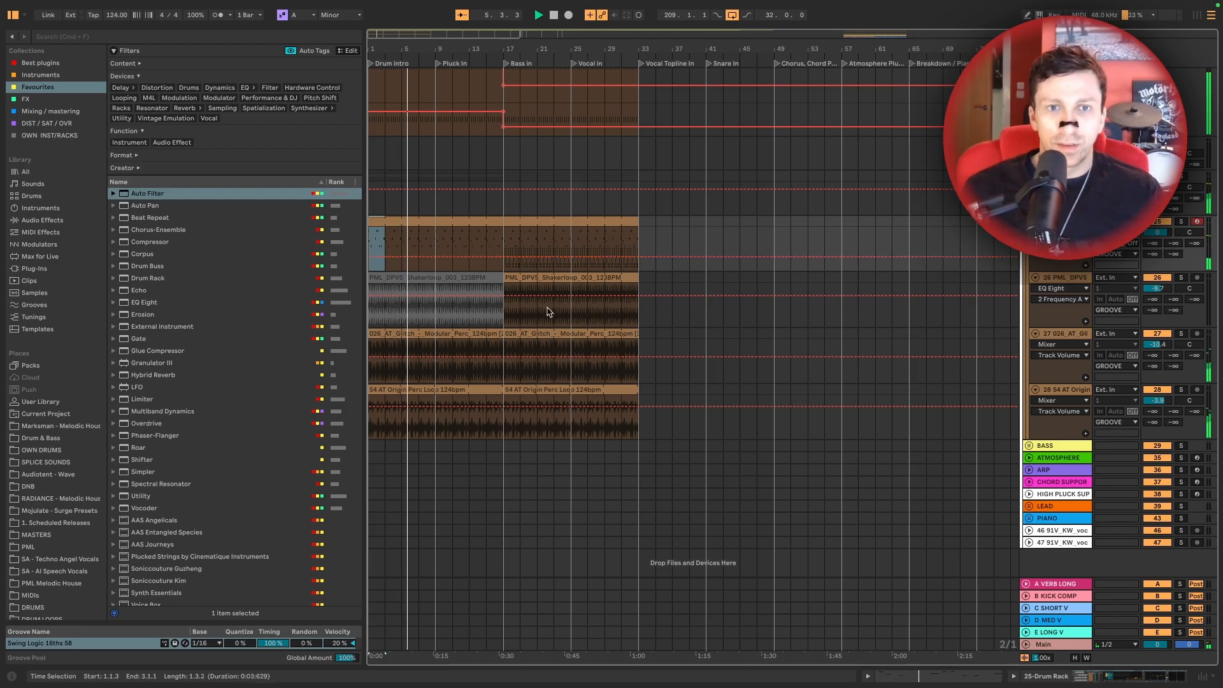
# Start the active shaker loop at bar 9, end the kick's intro clip at bar 16, and play through to bar 17
pyautogui.moveTo(508, 276); pyautogui.dragTo(436, 278)
pyautogui.scroll(5, 492, 139)
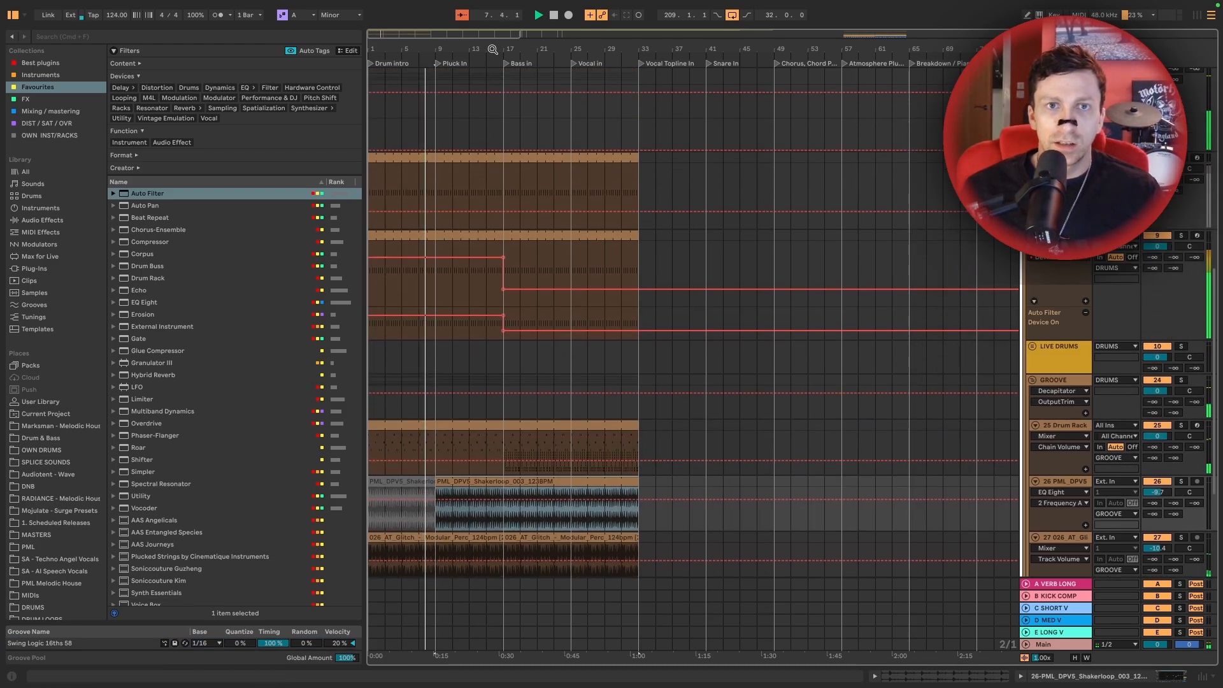
pyautogui.moveTo(492, 49); pyautogui.dragTo(665, 121)
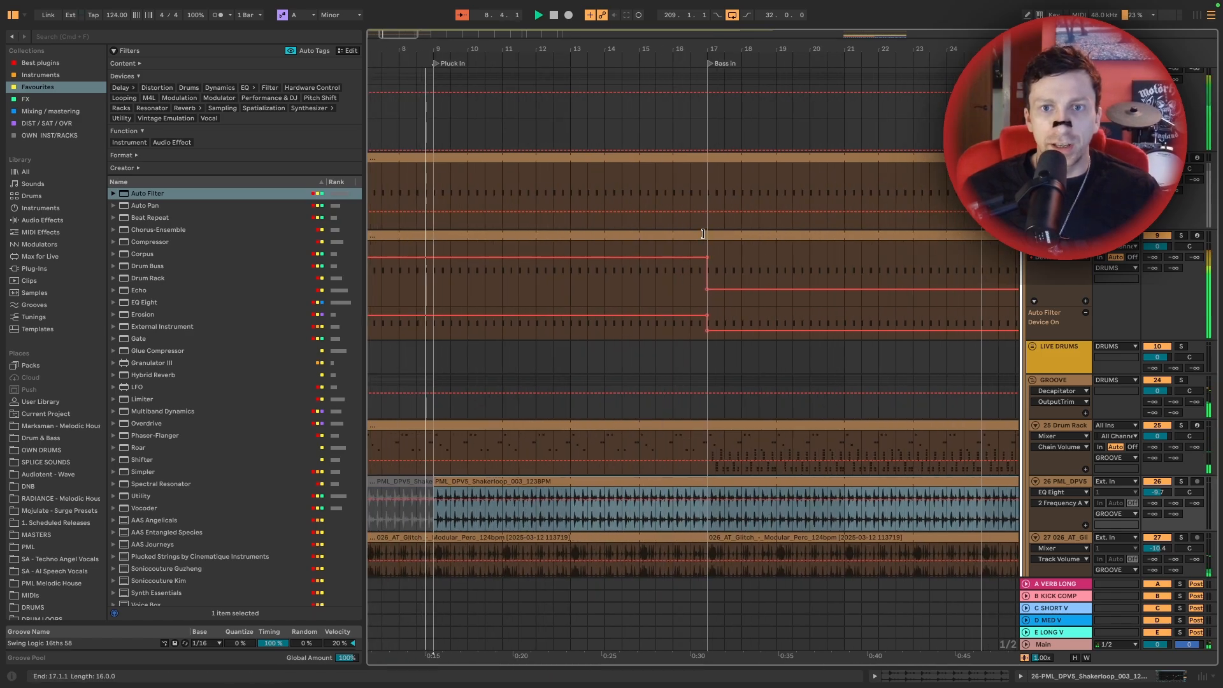
pyautogui.moveTo(706, 234); pyautogui.dragTo(673, 235)
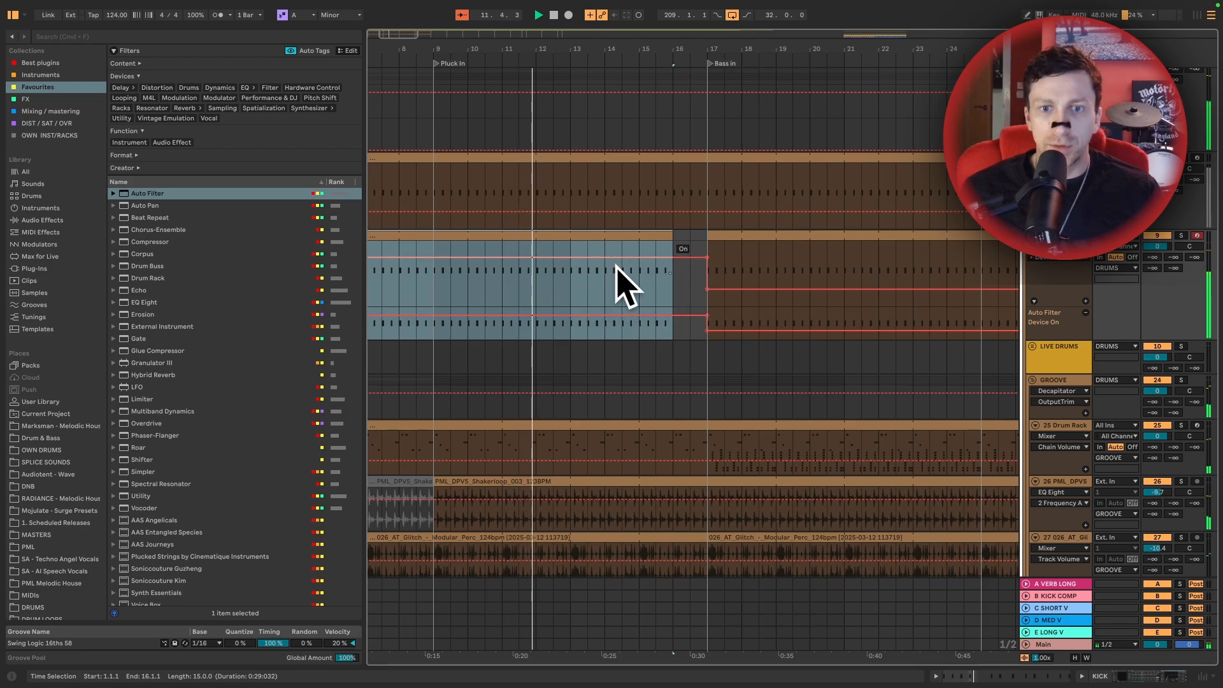
pyautogui.hscroll(2, 617, 265)
pyautogui.moveTo(608, 51); pyautogui.dragTo(609, 13)
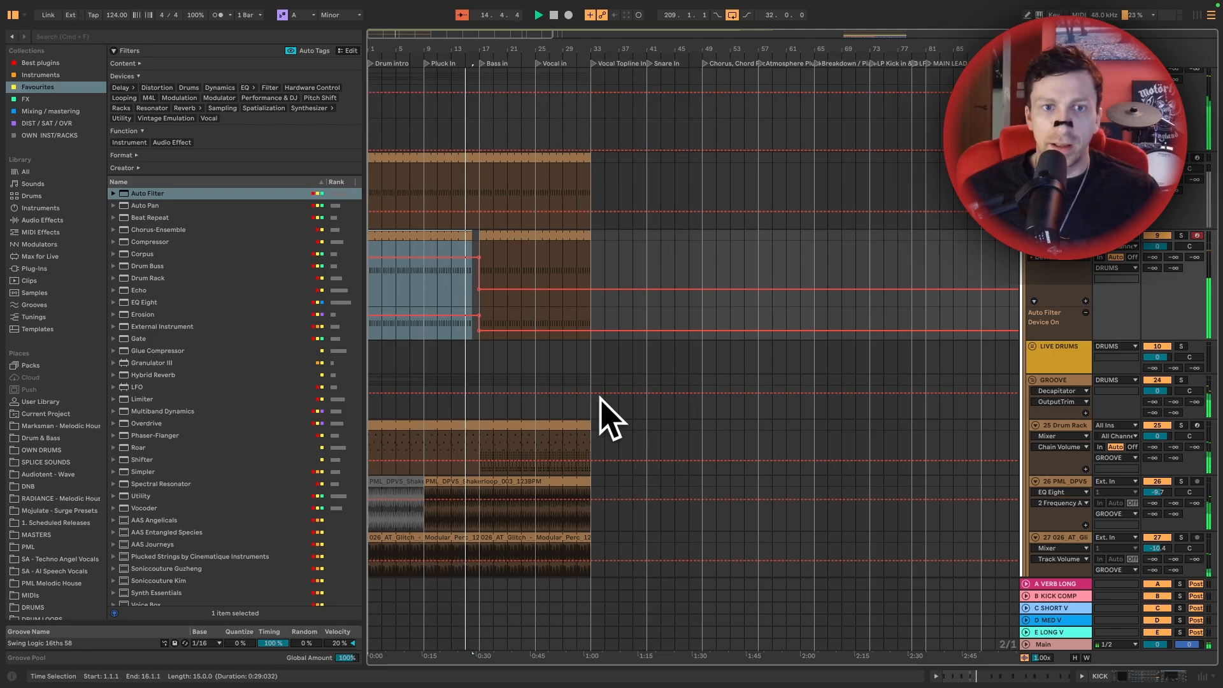
pyautogui.scroll(-2, 483, 230)
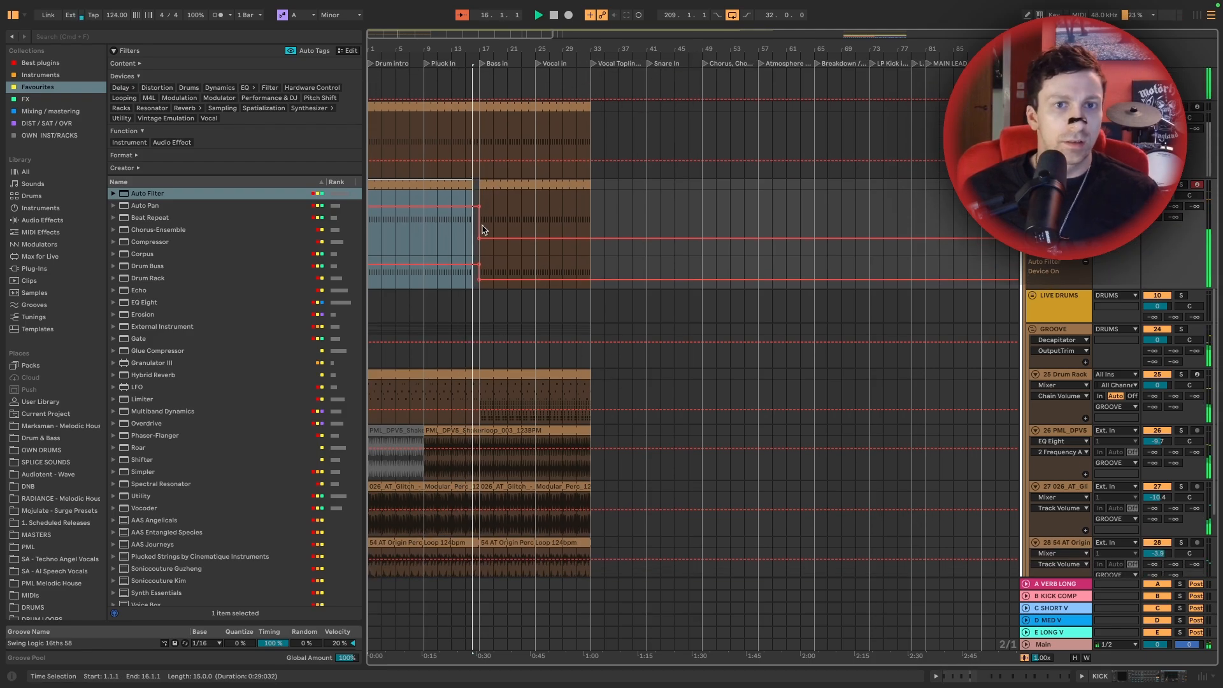
pyautogui.scroll(-3, 486, 227)
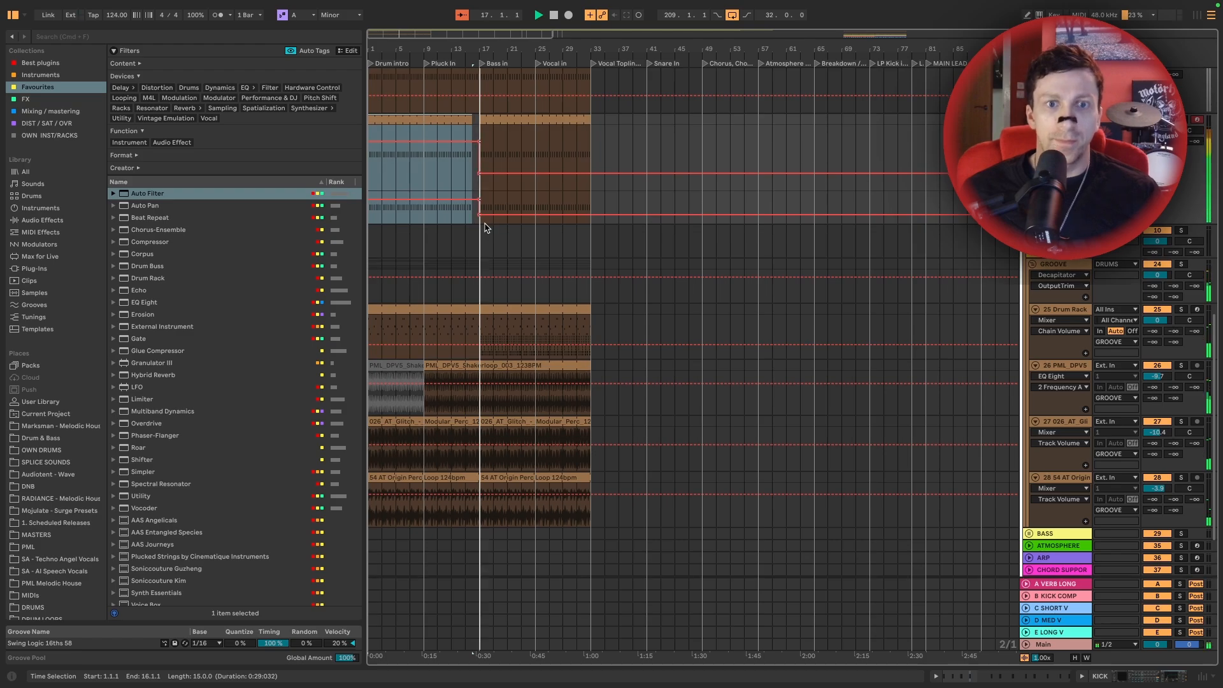
pyautogui.press('space')
# Move the full Drum Rack clip to bar 41 at Snare In and extend the stripped-back clip to bar 33
pyautogui.click(464, 309)
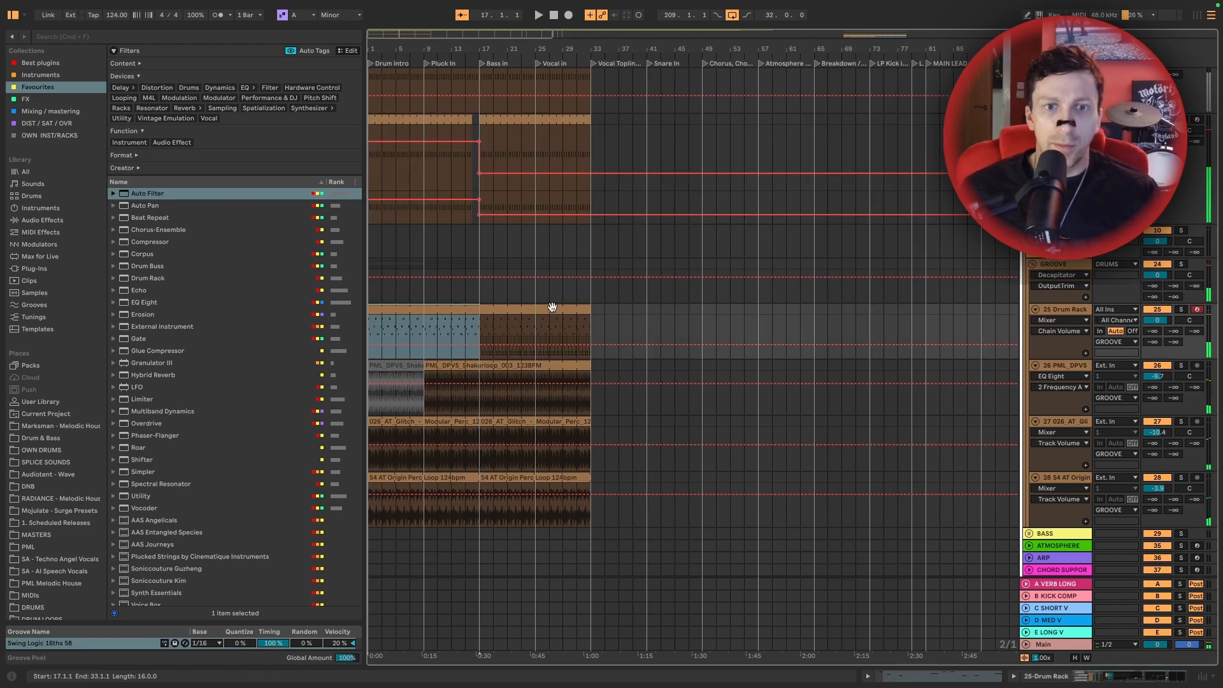
pyautogui.moveTo(478, 310); pyautogui.dragTo(667, 311)
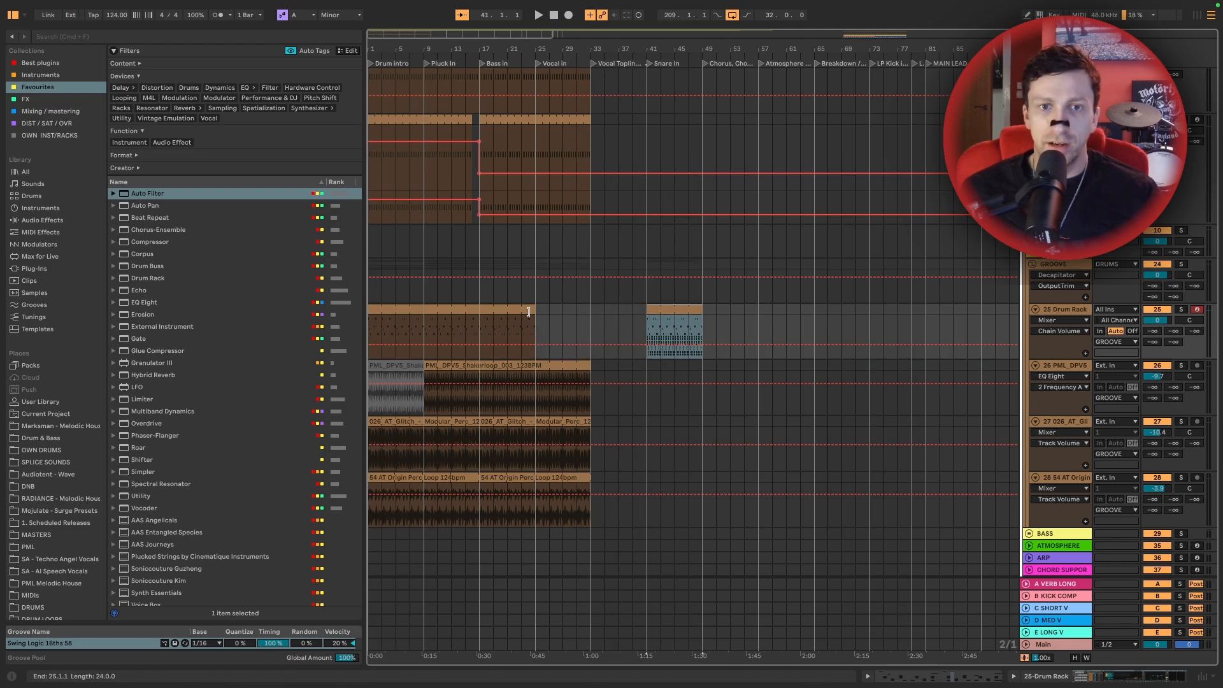
pyautogui.moveTo(529, 312); pyautogui.dragTo(586, 306)
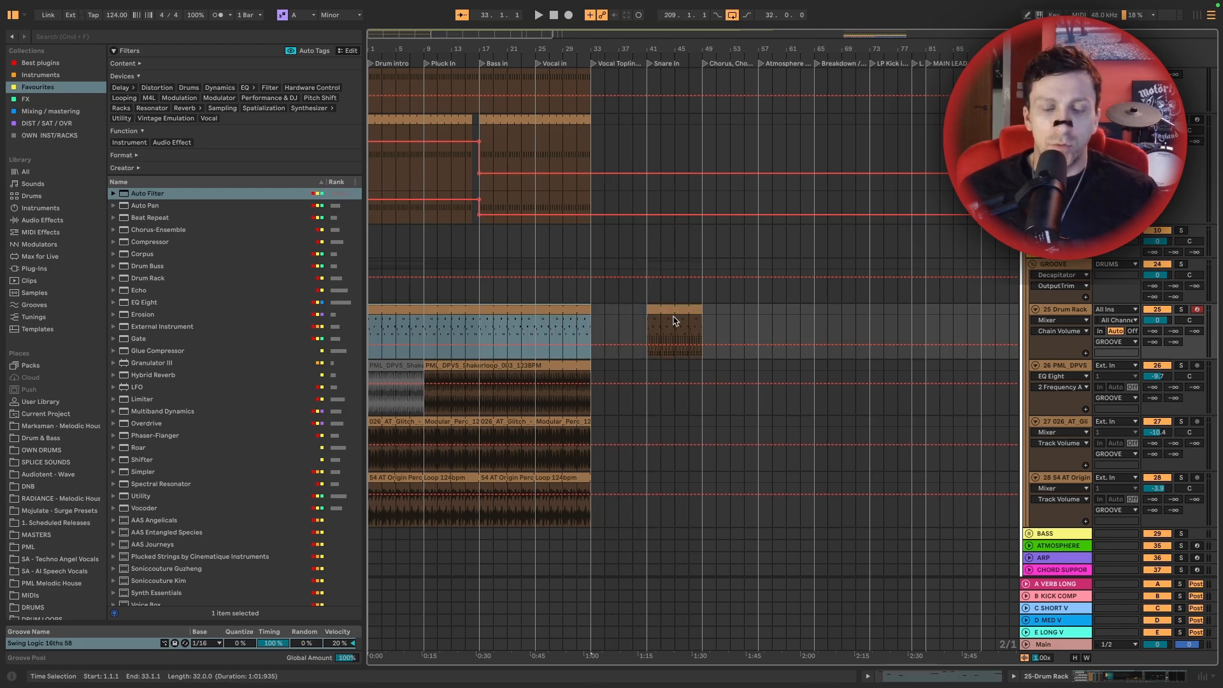
# Copy the ATMOSPHERE clip from the source loop at bar 241 to bar 1 and extend it to bar 89
pyautogui.scroll(-3, 675, 321)
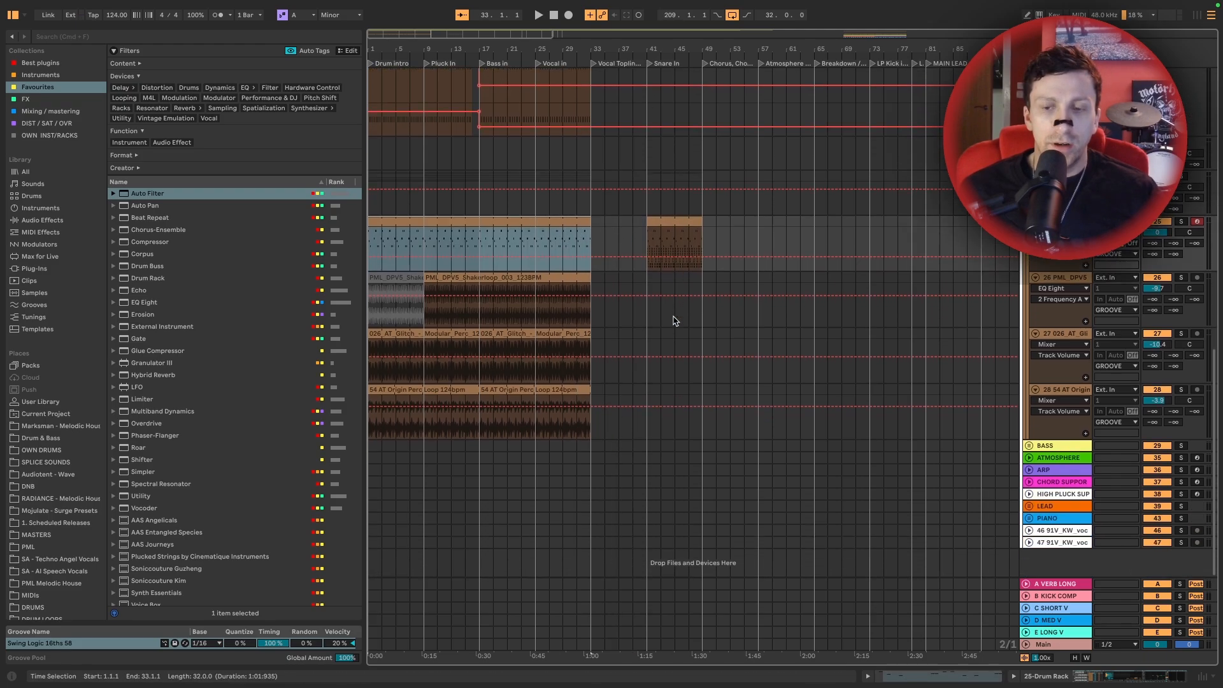
pyautogui.click(1029, 458)
pyautogui.hscroll(15, 877, 459)
pyautogui.hscroll(-2, 874, 422)
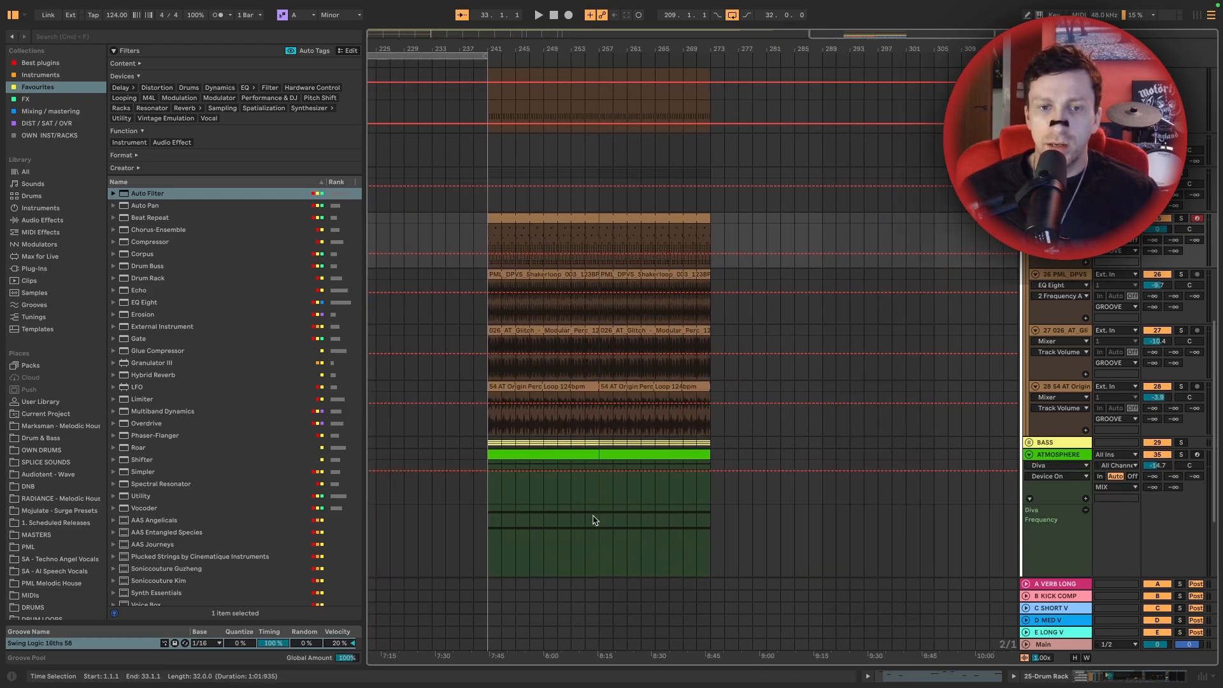
pyautogui.click(590, 464)
pyautogui.hscroll(-15, 599, 459)
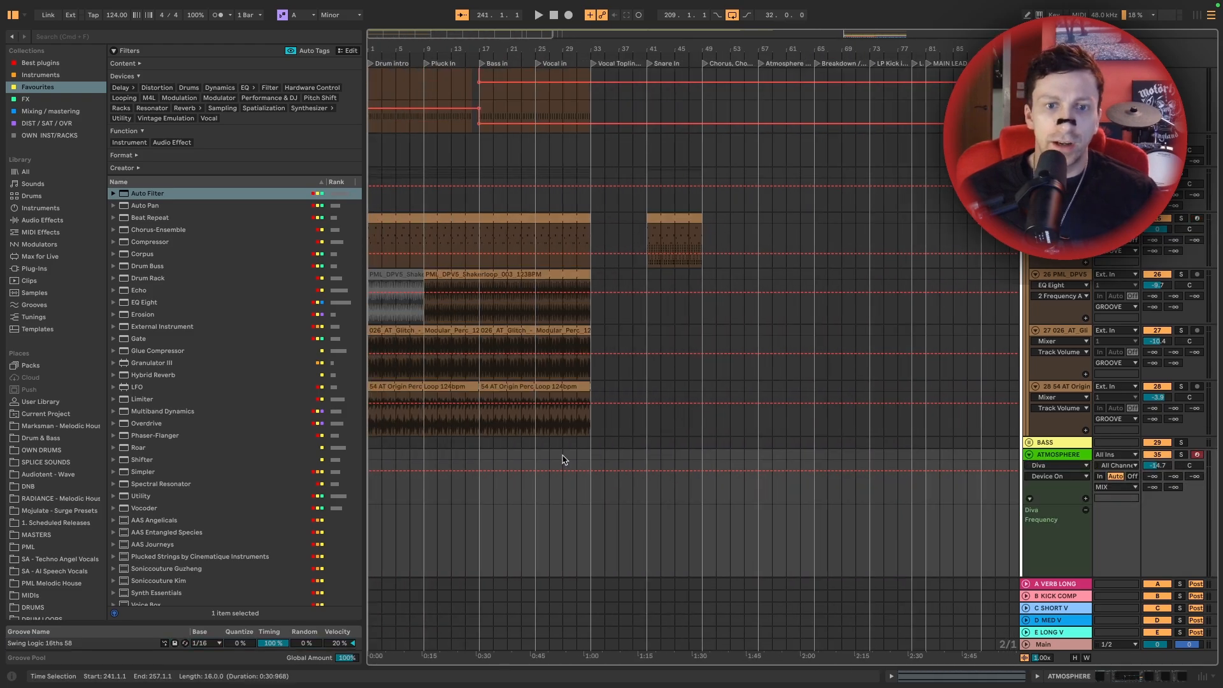
pyautogui.click(371, 460)
pyautogui.hotkey('ctrl', 'v')
pyautogui.press('space')
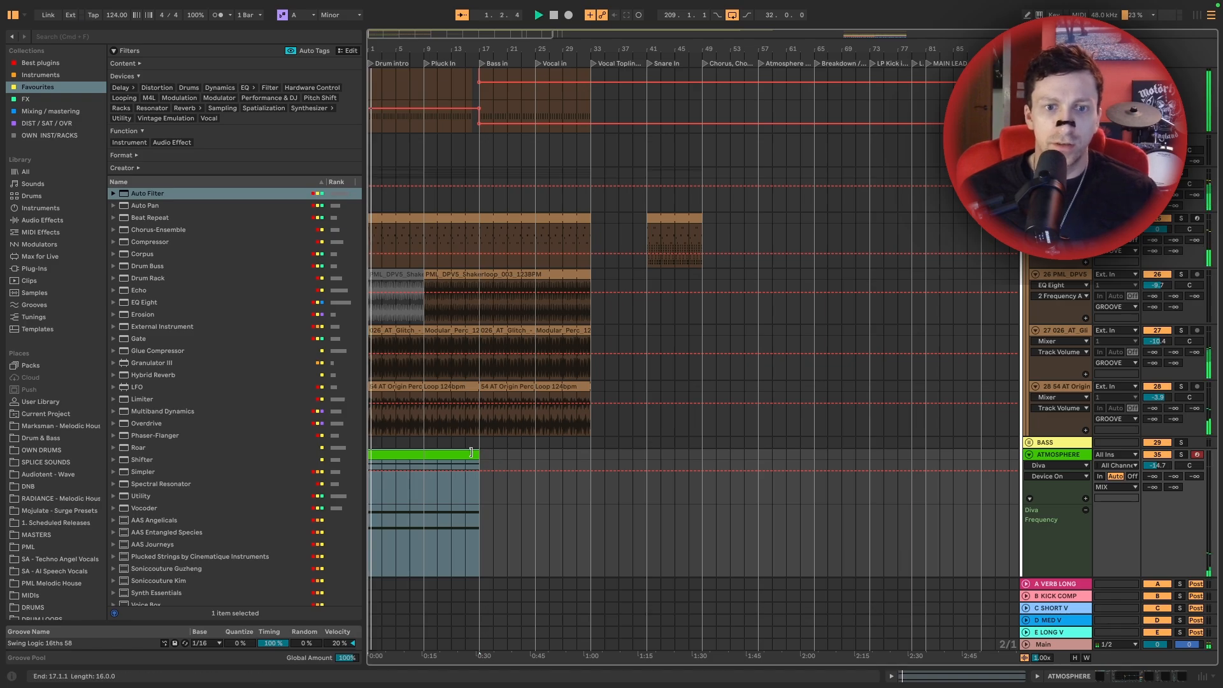
pyautogui.moveTo(479, 455); pyautogui.dragTo(942, 472)
# Unfold the ARP track and look over the reference tracks at the start and the source loop clips at bar 241
pyautogui.hscroll(15, 934, 469)
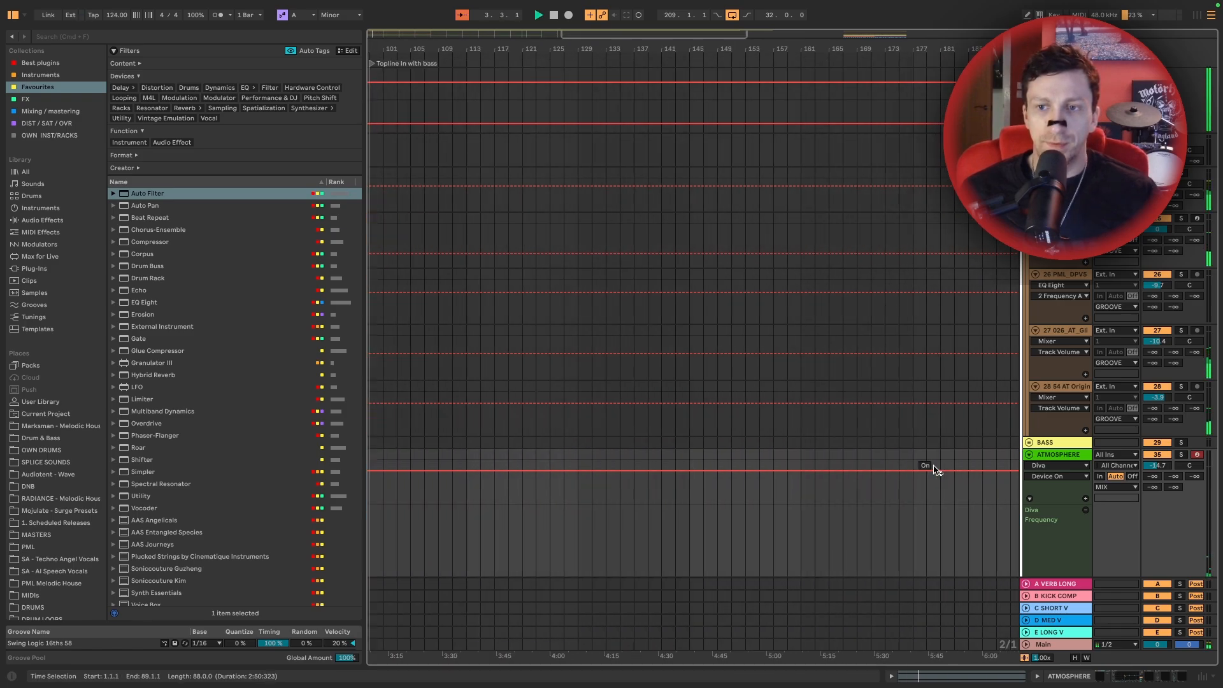
pyautogui.scroll(-4, 933, 469)
pyautogui.hscroll(3, 928, 468)
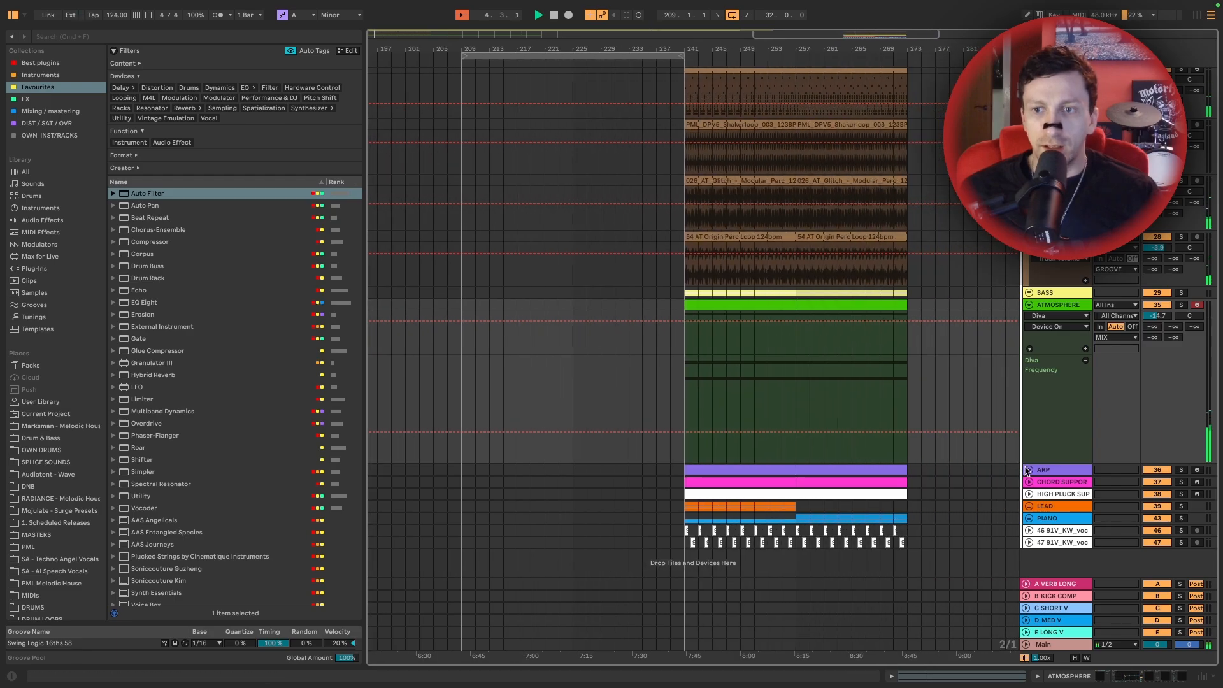
pyautogui.click(1028, 470)
pyautogui.hscroll(-3, 716, 400)
pyautogui.scroll(2, 716, 400)
pyautogui.press('z')
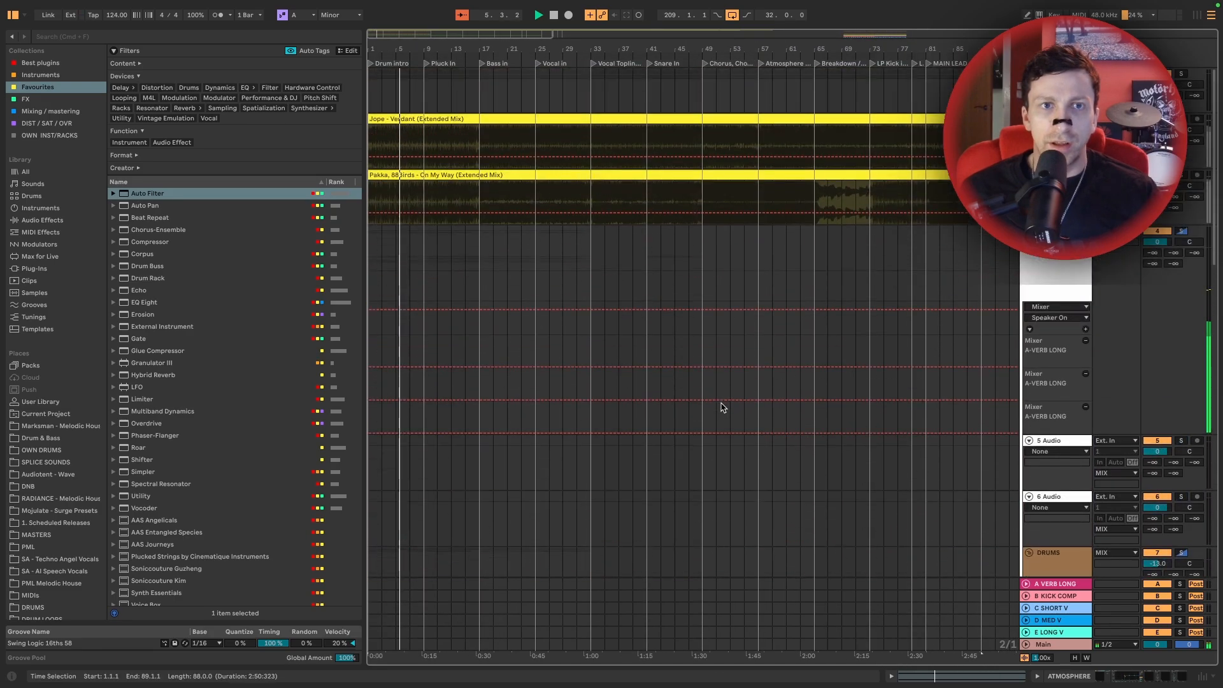
pyautogui.hscroll(15, 666, 387)
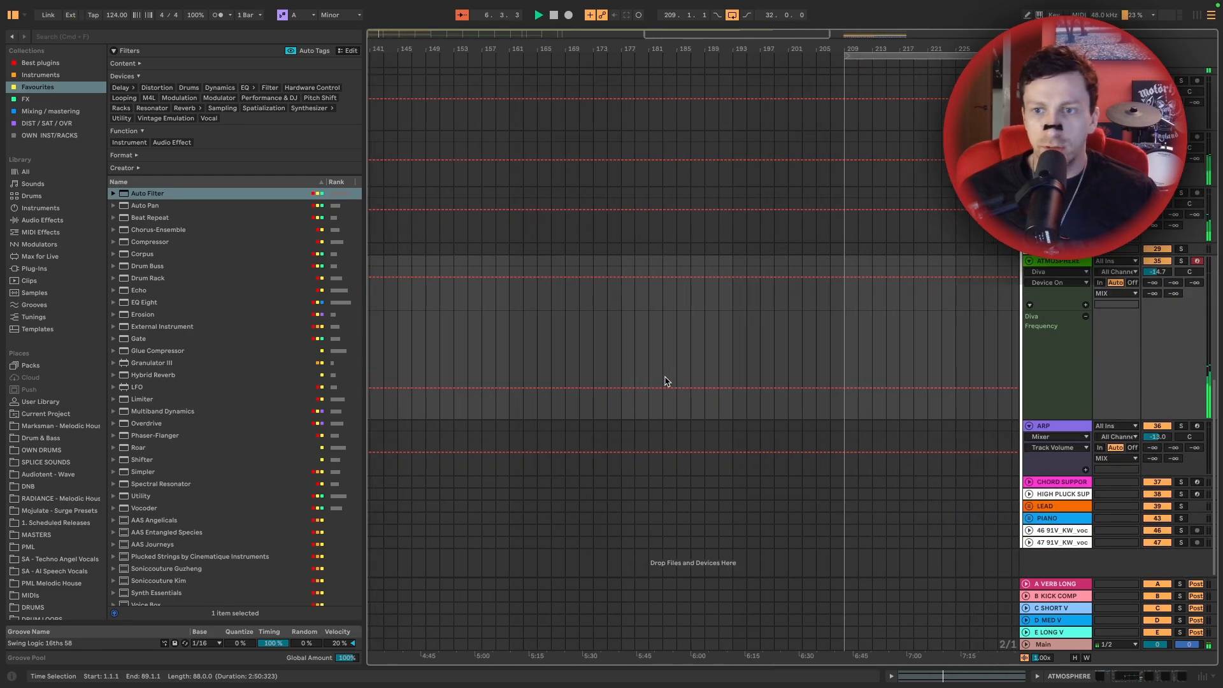
pyautogui.hscroll(2, 669, 380)
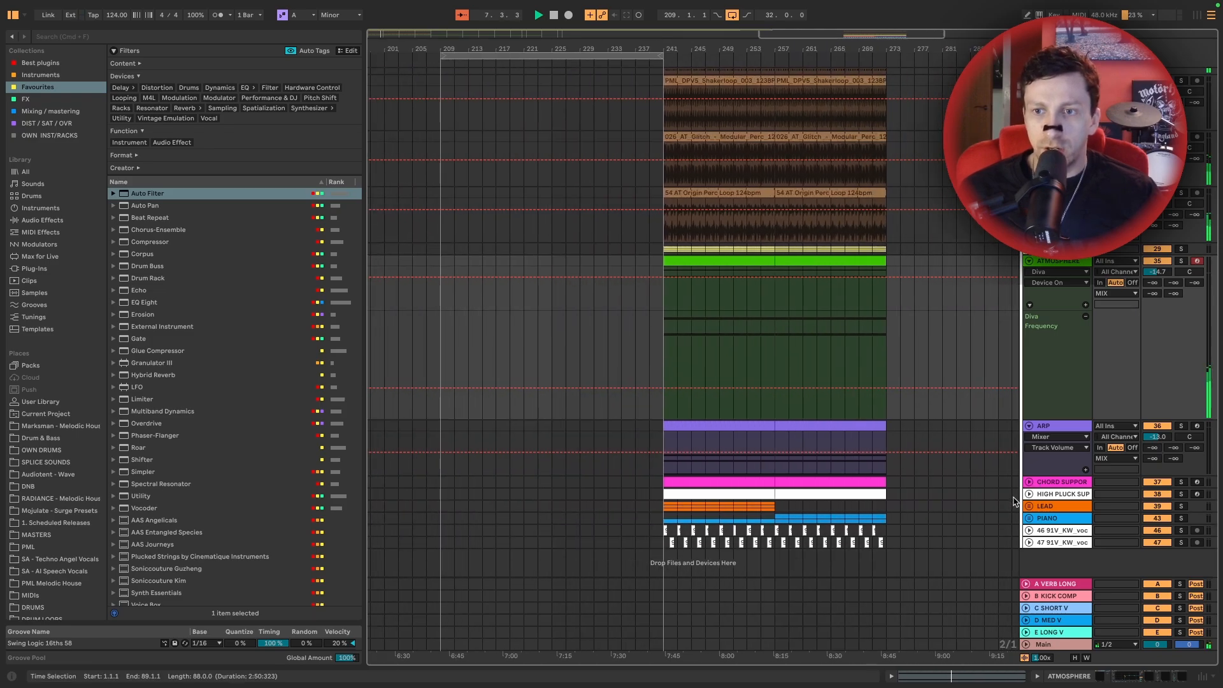
# Unfold the CHORD SUPPORT track and copy its clip at bar 241 to bar 9, at the Pluck In locator
pyautogui.click(1029, 482)
pyautogui.scroll(-2, 853, 446)
pyautogui.click(706, 437)
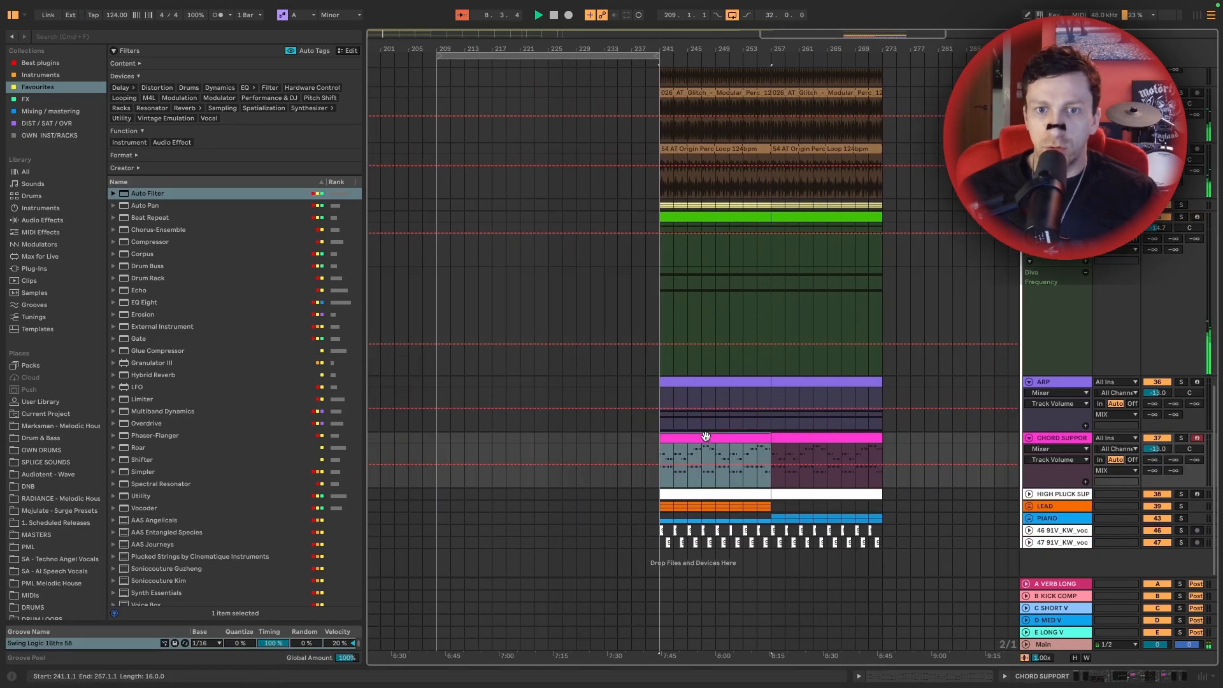
pyautogui.hscroll(-15, 705, 438)
pyautogui.press('space')
pyautogui.click(428, 441)
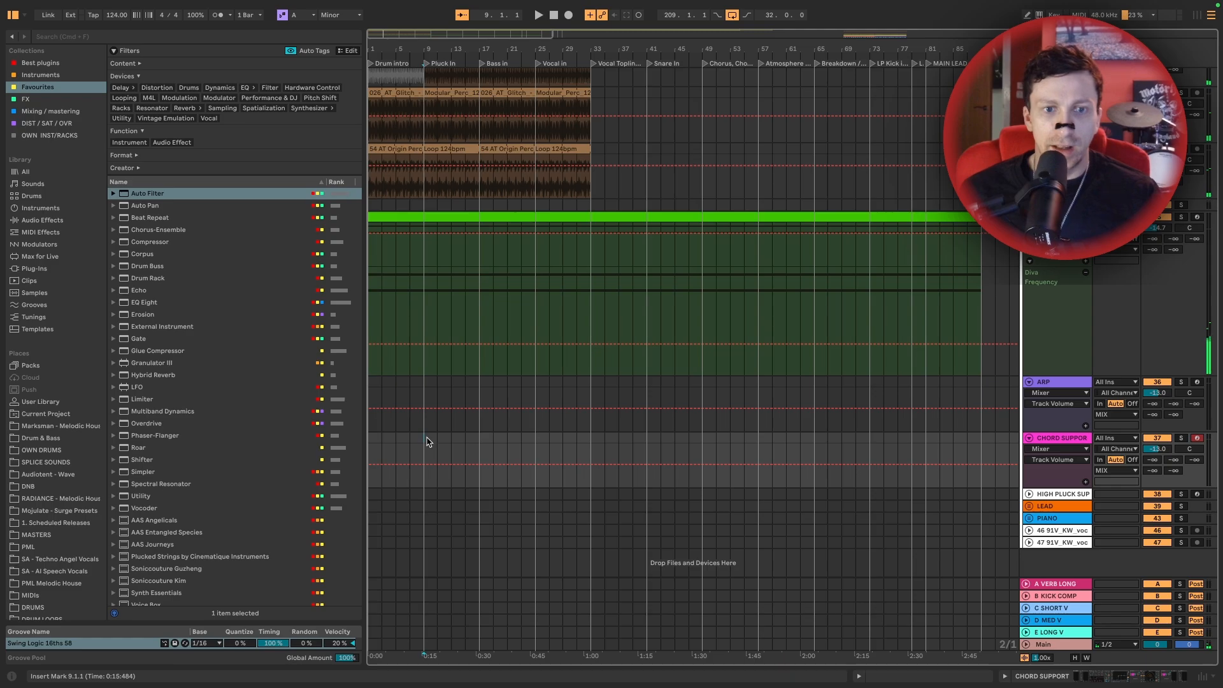
pyautogui.press('super+v')
# Open the copied CHORD SUPPORT clip, fold its notes to the scale, set its loop length to one bar, and audition it
pyautogui.doubleClick(480, 437)
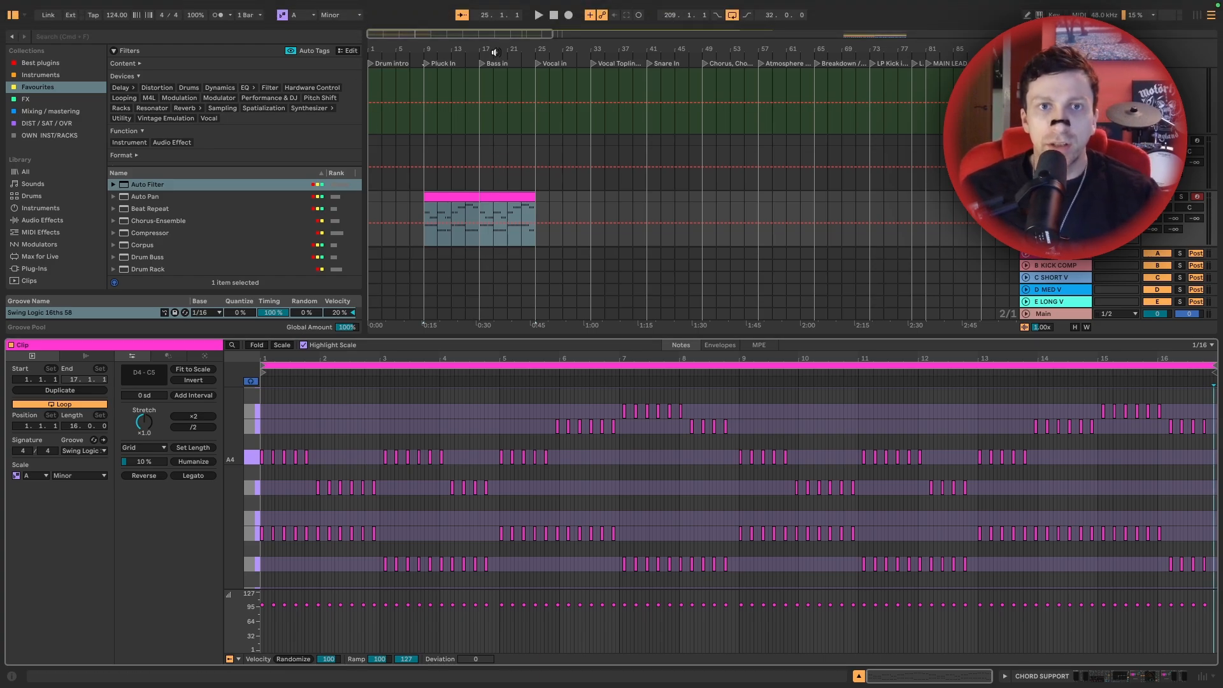
pyautogui.moveTo(494, 51); pyautogui.dragTo(494, 8)
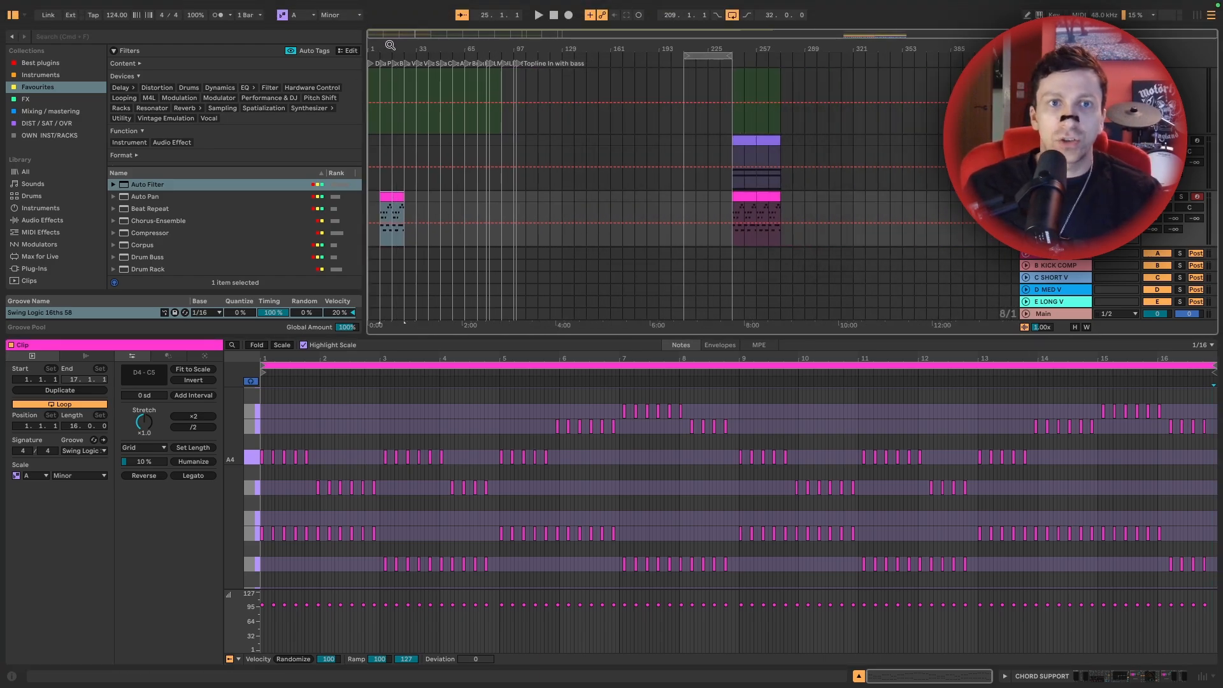
pyautogui.moveTo(390, 44); pyautogui.dragTo(390, 86)
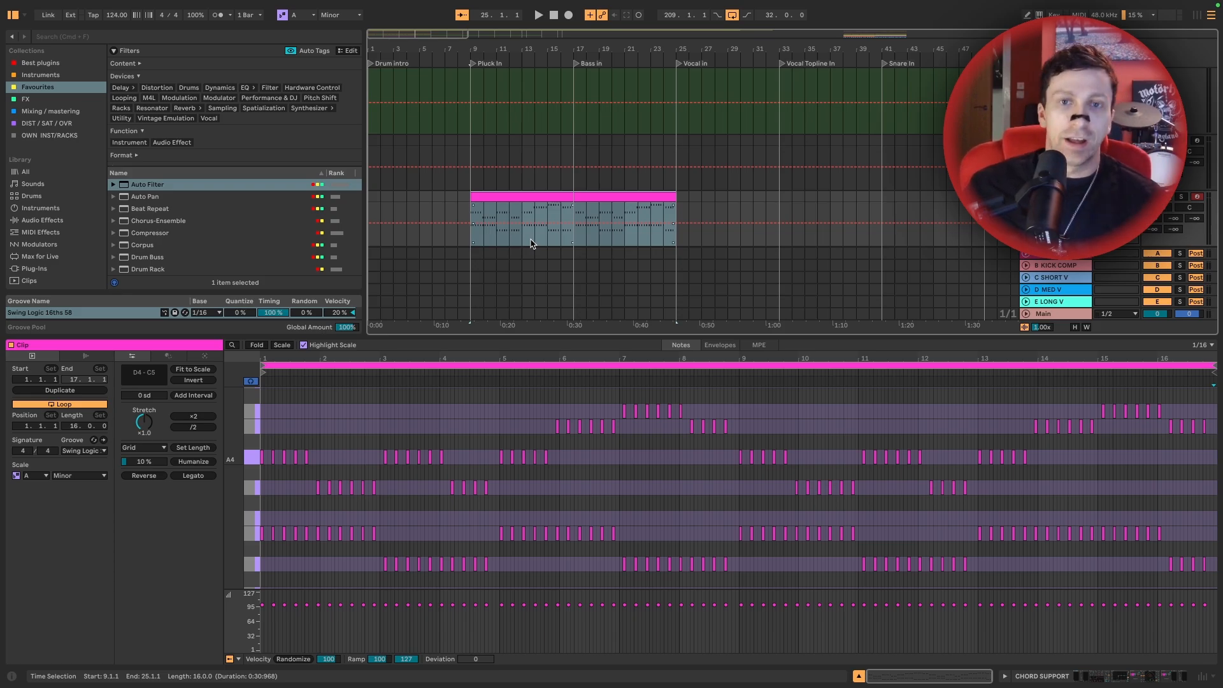
pyautogui.moveTo(547, 229)
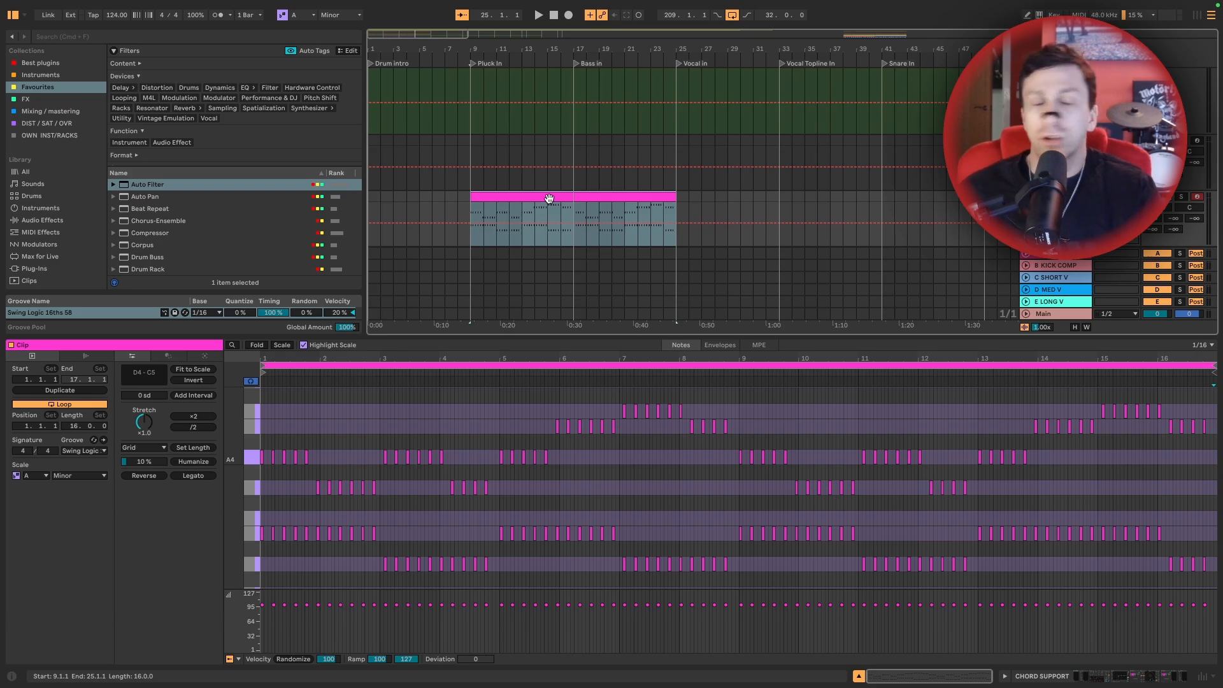
pyautogui.click(282, 345)
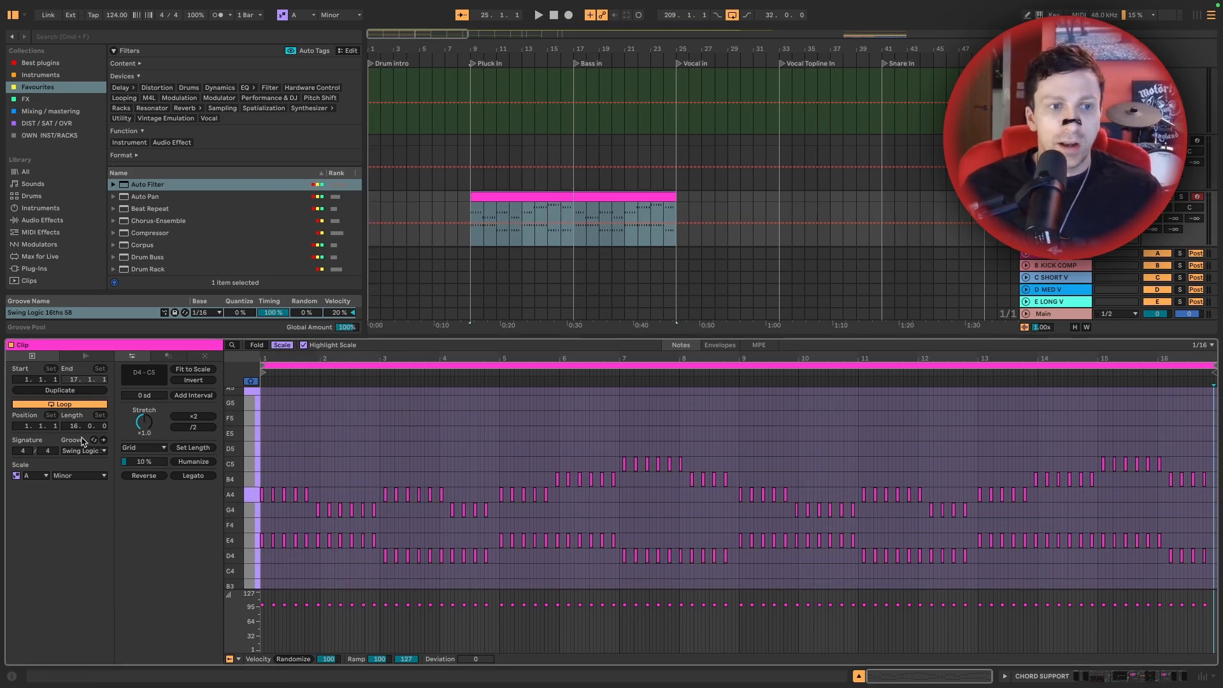
pyautogui.moveTo(74, 425); pyautogui.dragTo(74, 522)
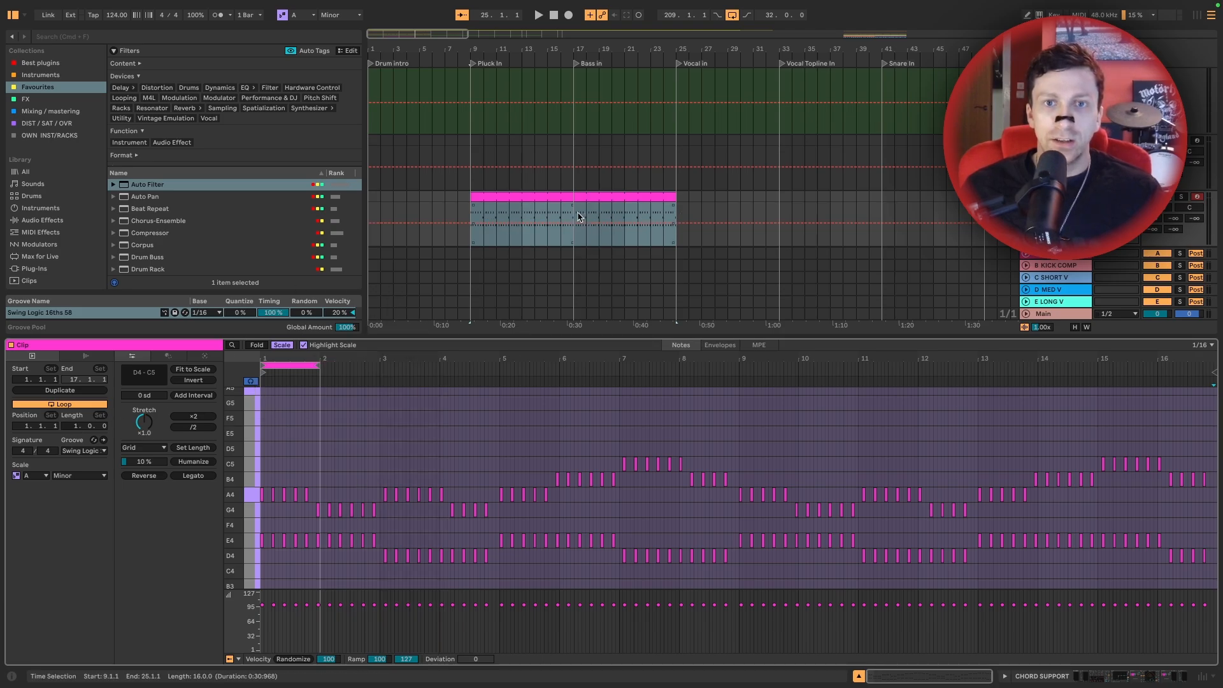
pyautogui.press('space')
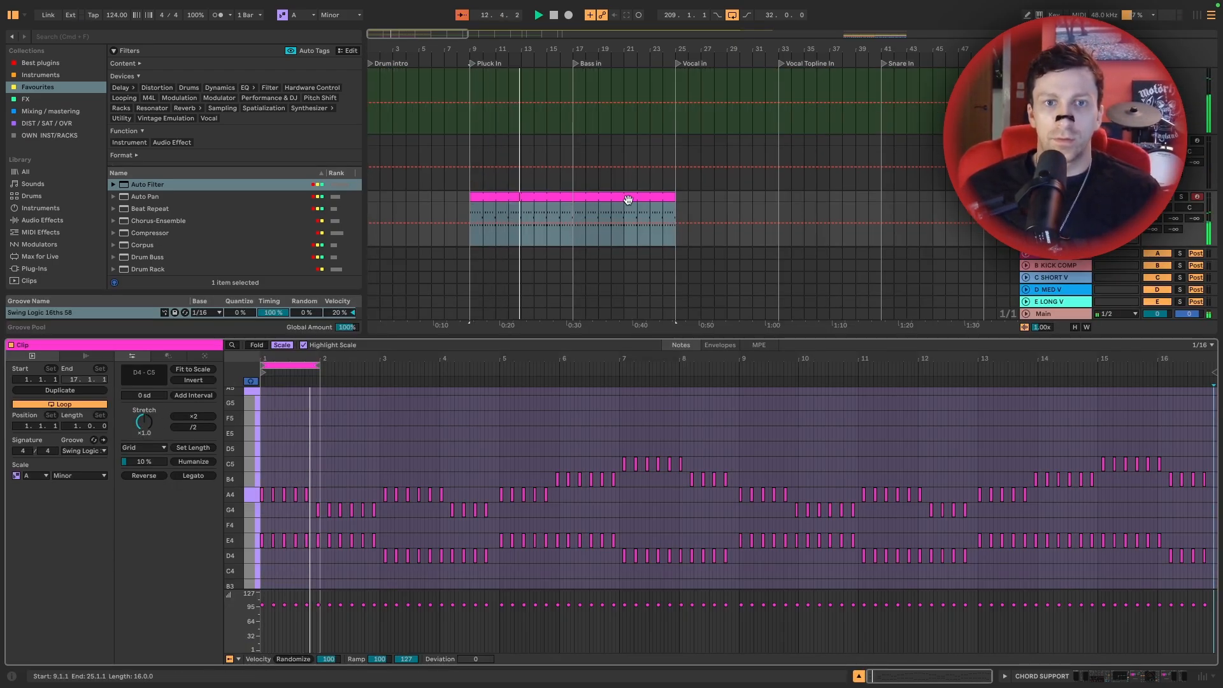
pyautogui.press('space')
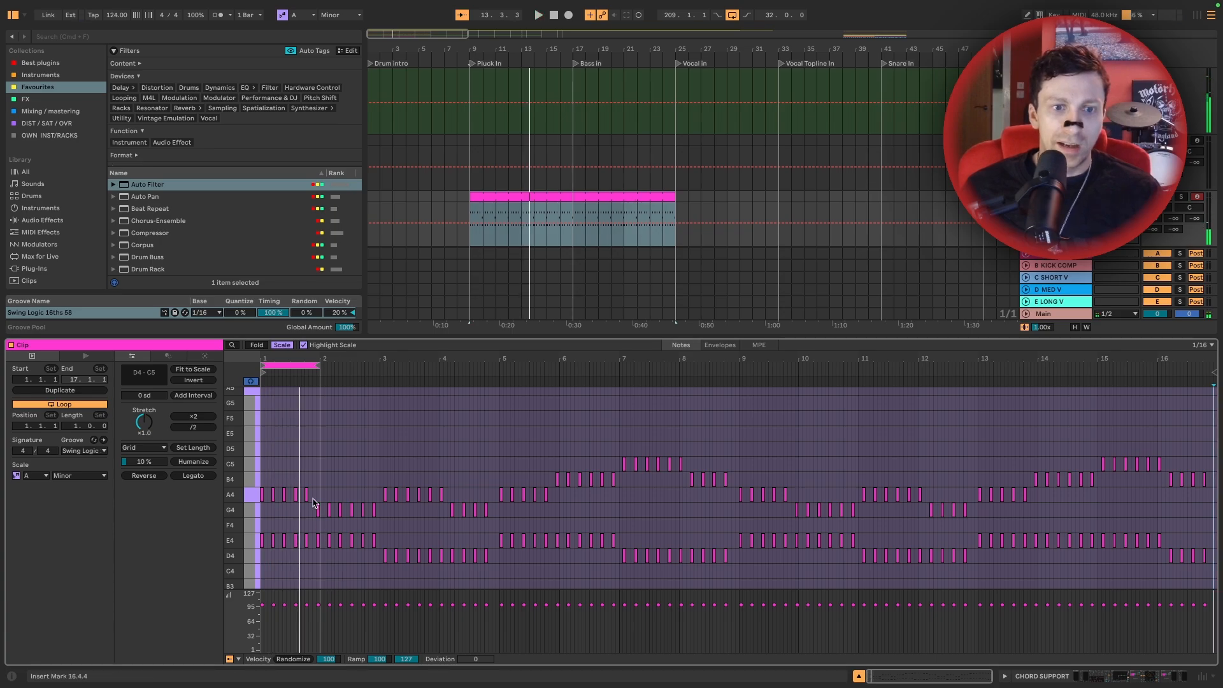
# Deactivate the E4 and G4 notes at the very end of the chord clip's first bar and play the arrangement
pyautogui.moveTo(314, 499); pyautogui.dragTo(317, 549)
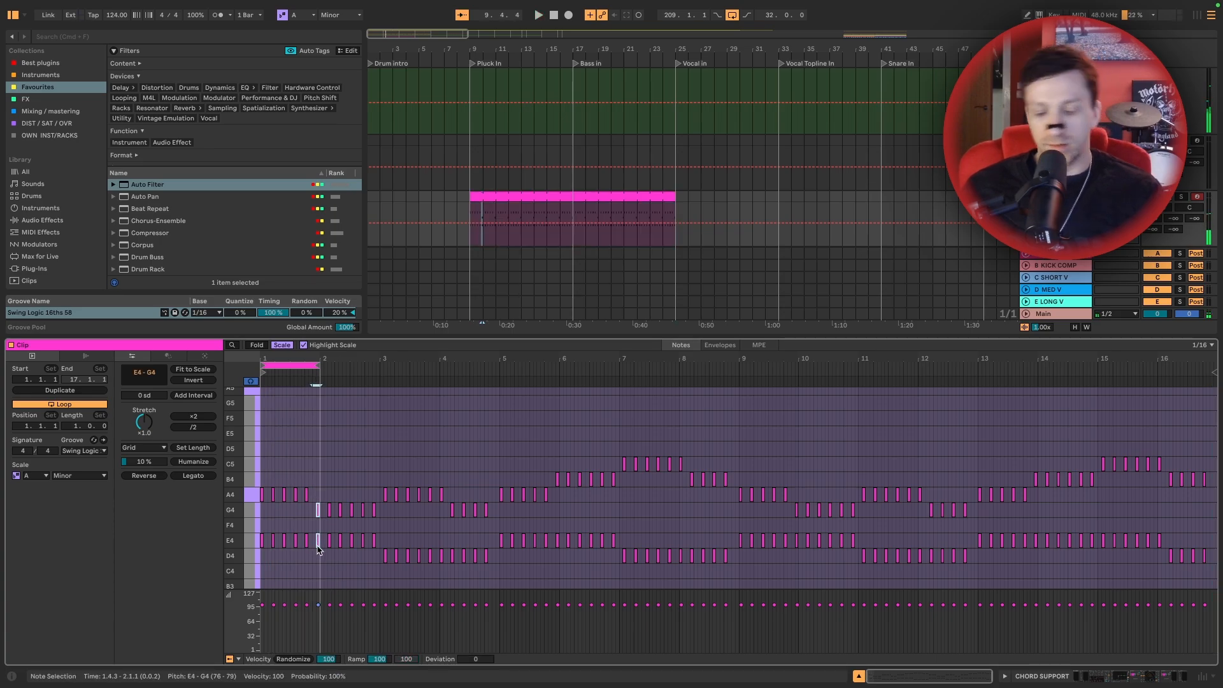
pyautogui.press('0')
pyautogui.press('space')
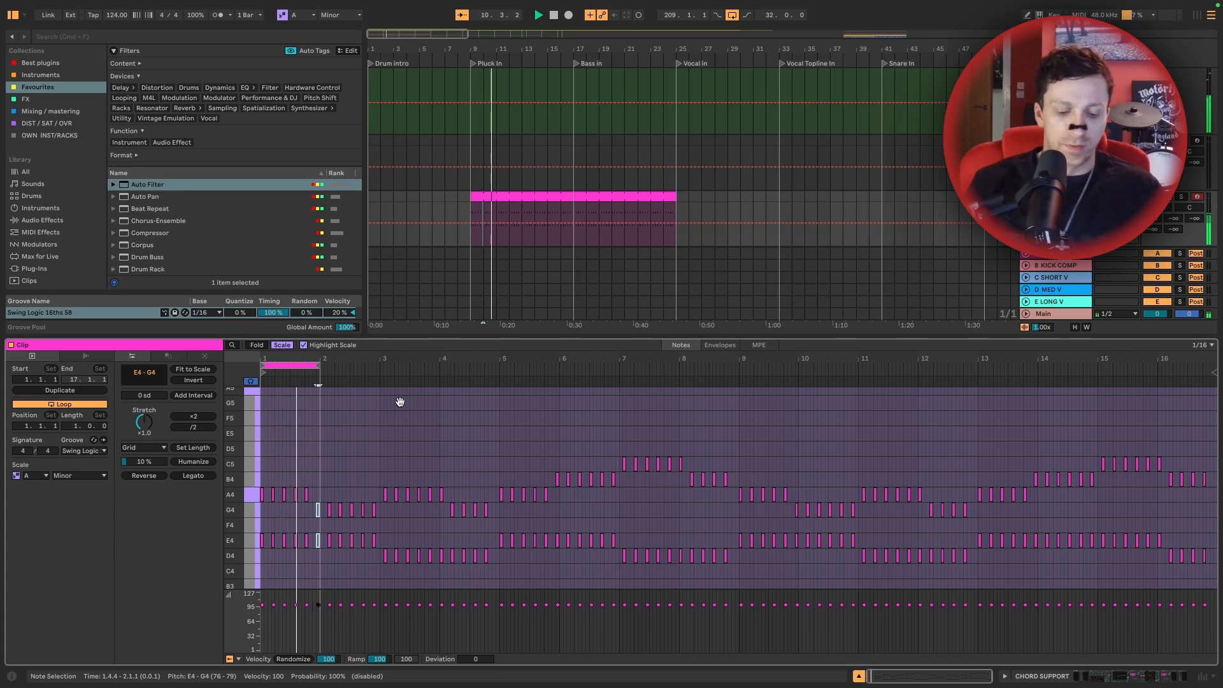
pyautogui.press('super+alt+l')
pyautogui.hscroll(1, 505, 294)
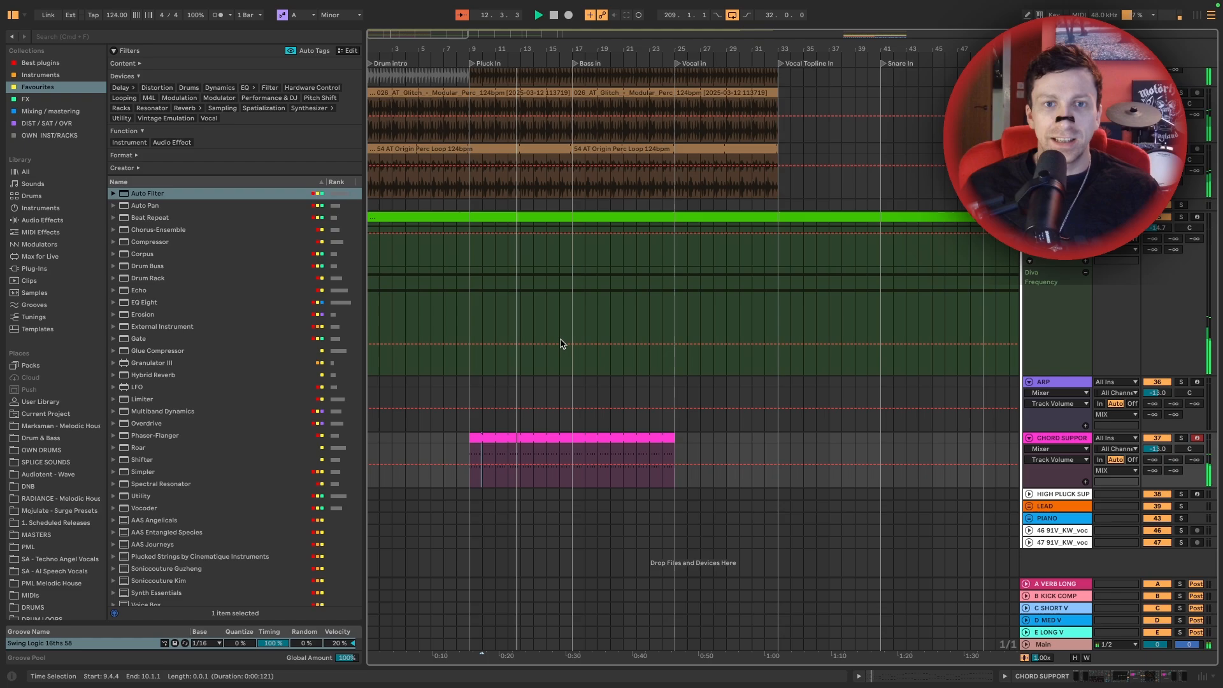
# Look over the intro's drum tracks and locators, and find the source bass clips at bar 241
pyautogui.scroll(4, 562, 343)
pyautogui.scroll(-4, 562, 343)
pyautogui.scroll(12, 561, 343)
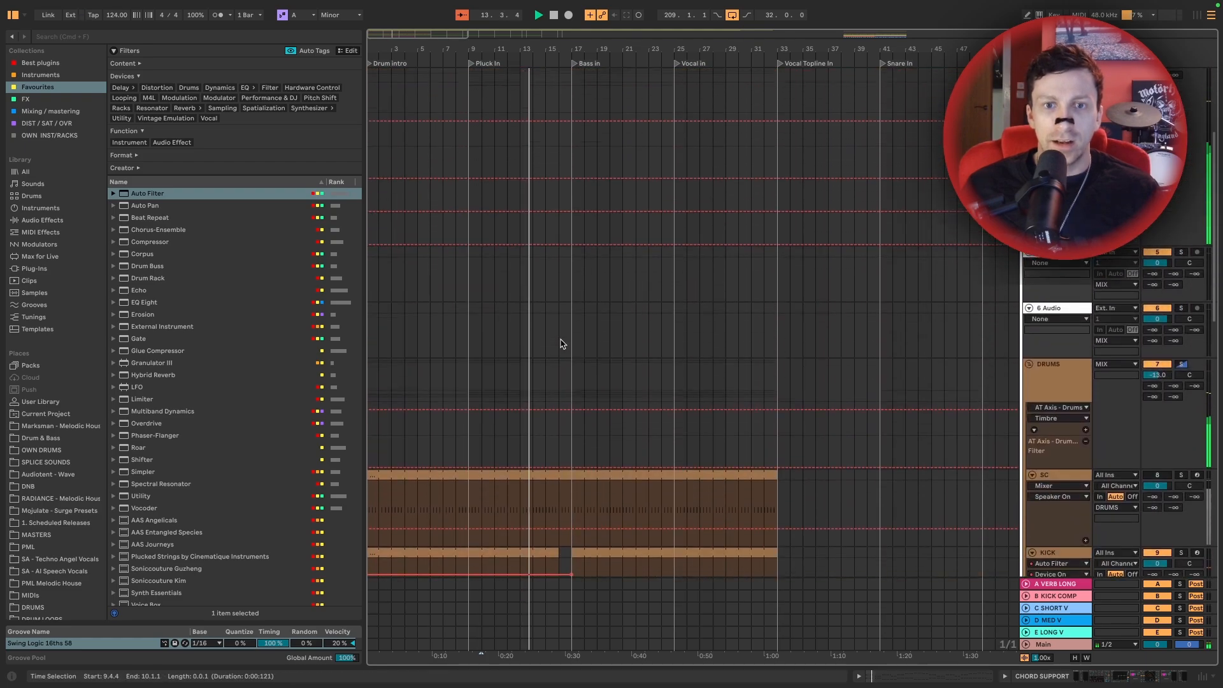
pyautogui.moveTo(575, 46); pyautogui.dragTo(576, 23)
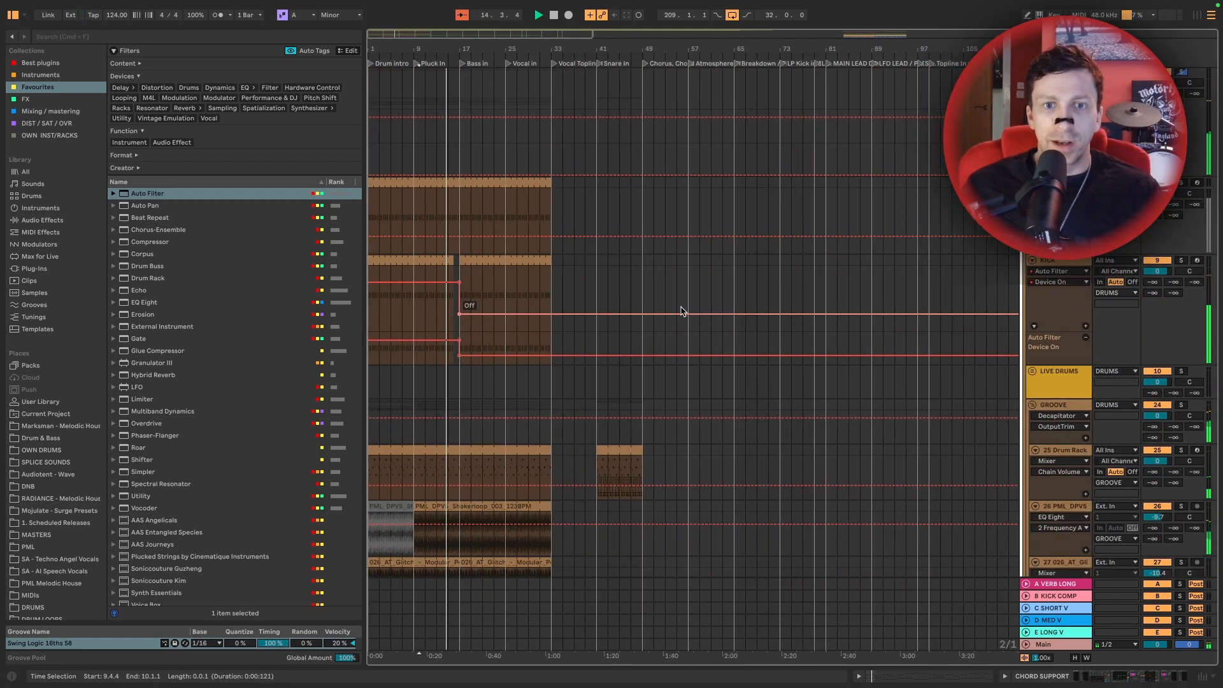
pyautogui.scroll(-10, 682, 311)
pyautogui.hscroll(15, 693, 357)
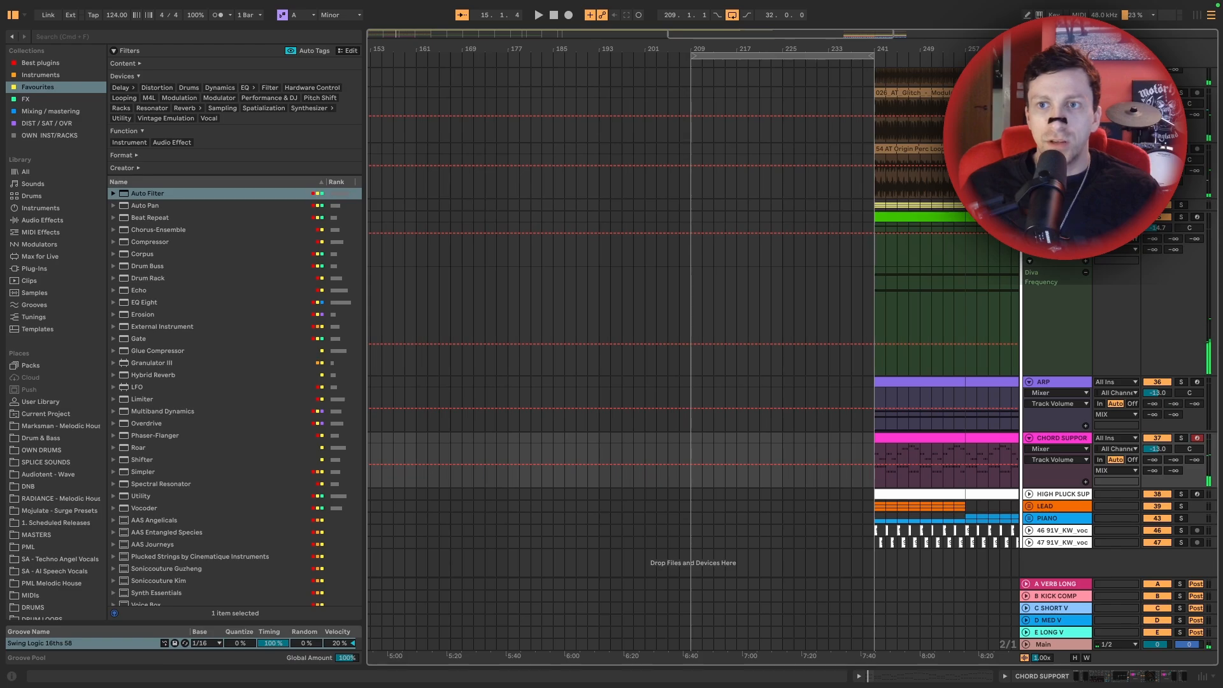
pyautogui.scroll(5, 784, 377)
pyautogui.hscroll(4, 784, 377)
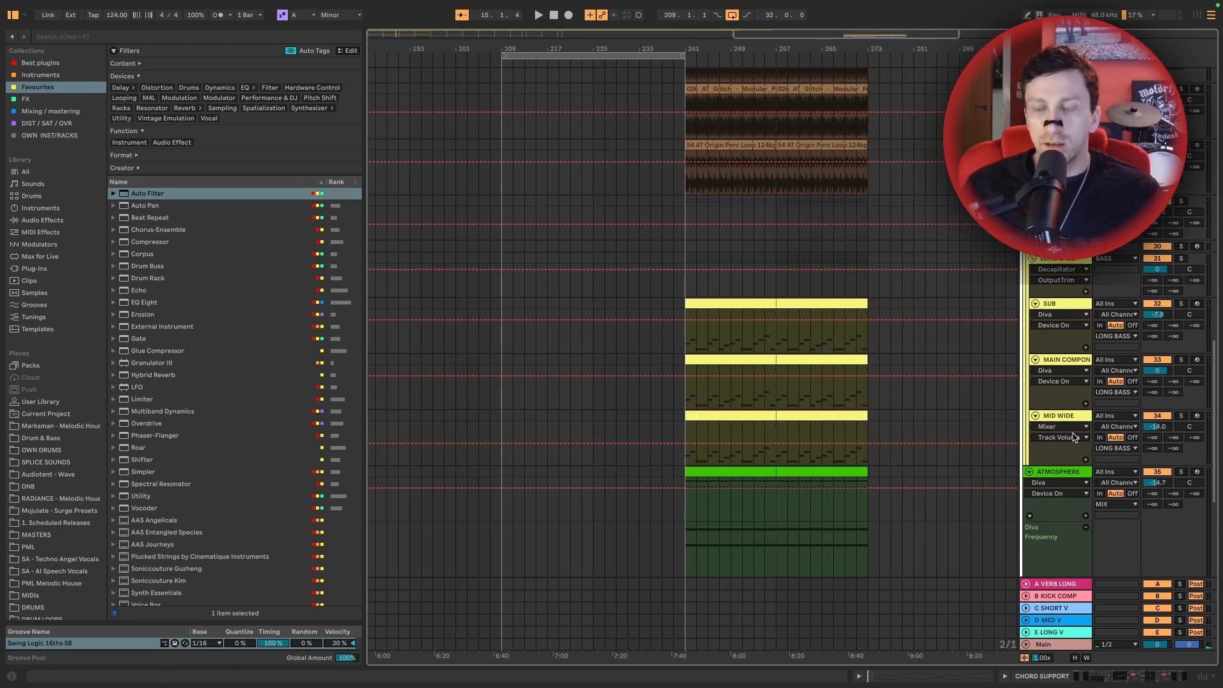
pyautogui.click(732, 321)
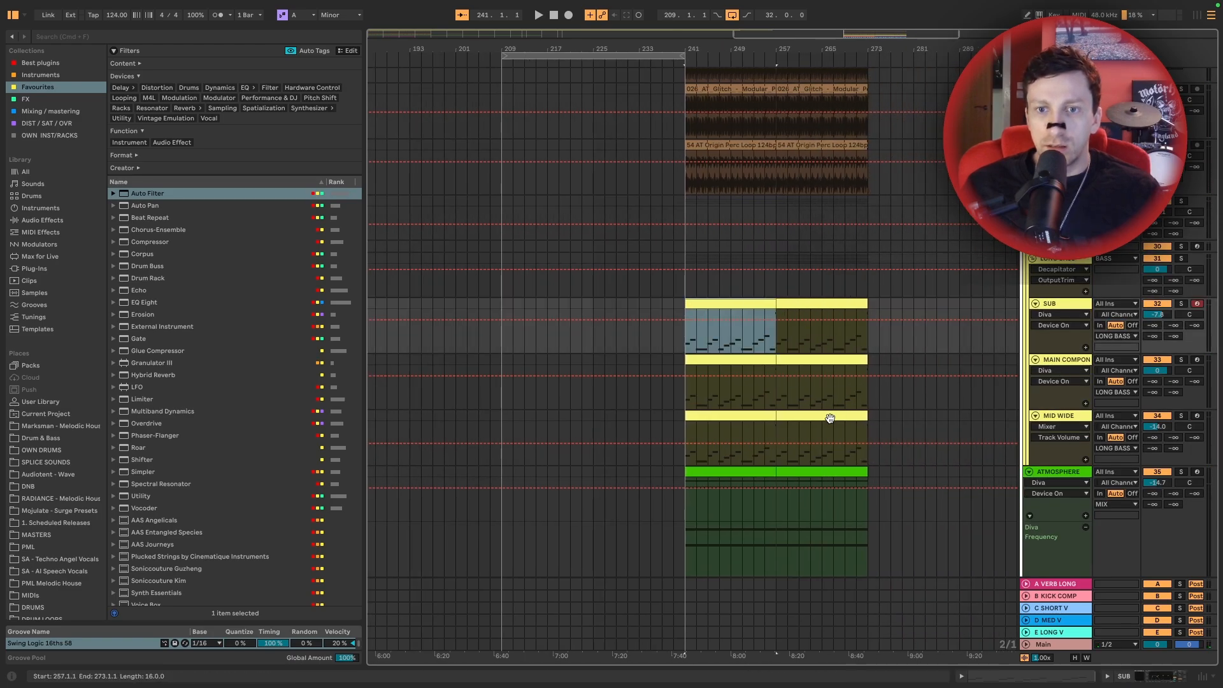
pyautogui.keyDown('shift'); pyautogui.click(843, 413); pyautogui.keyUp('shift')
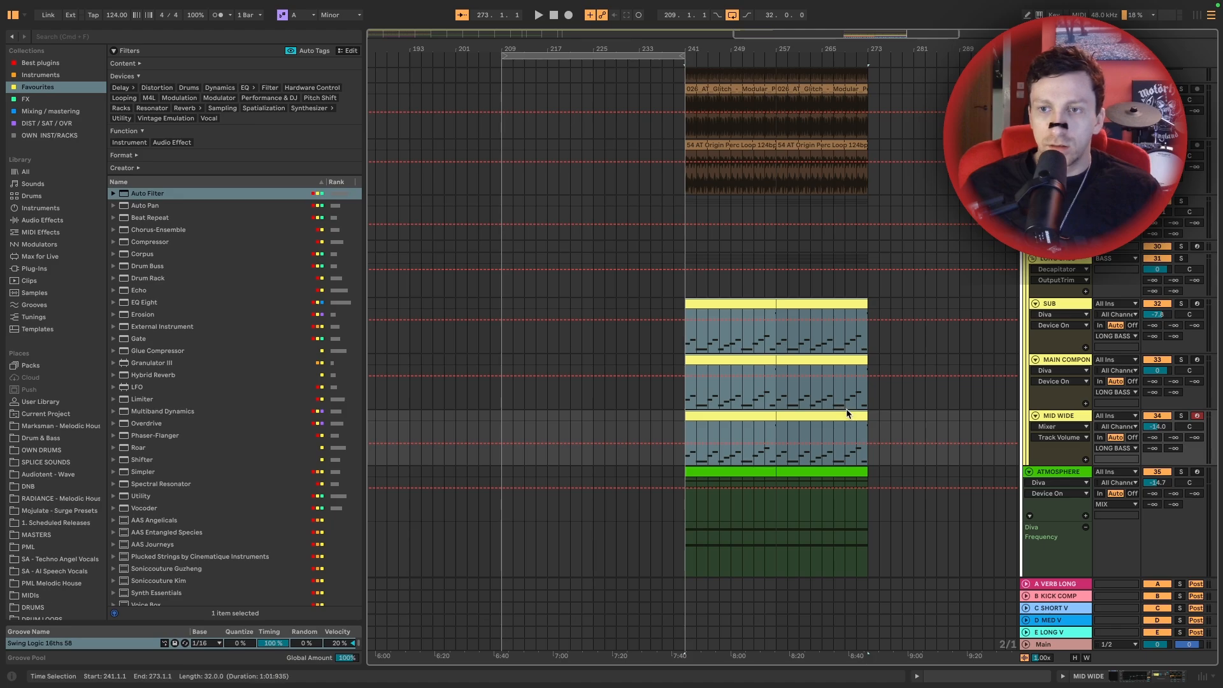
pyautogui.hscroll(-15, 849, 414)
pyautogui.hscroll(15, 490, 337)
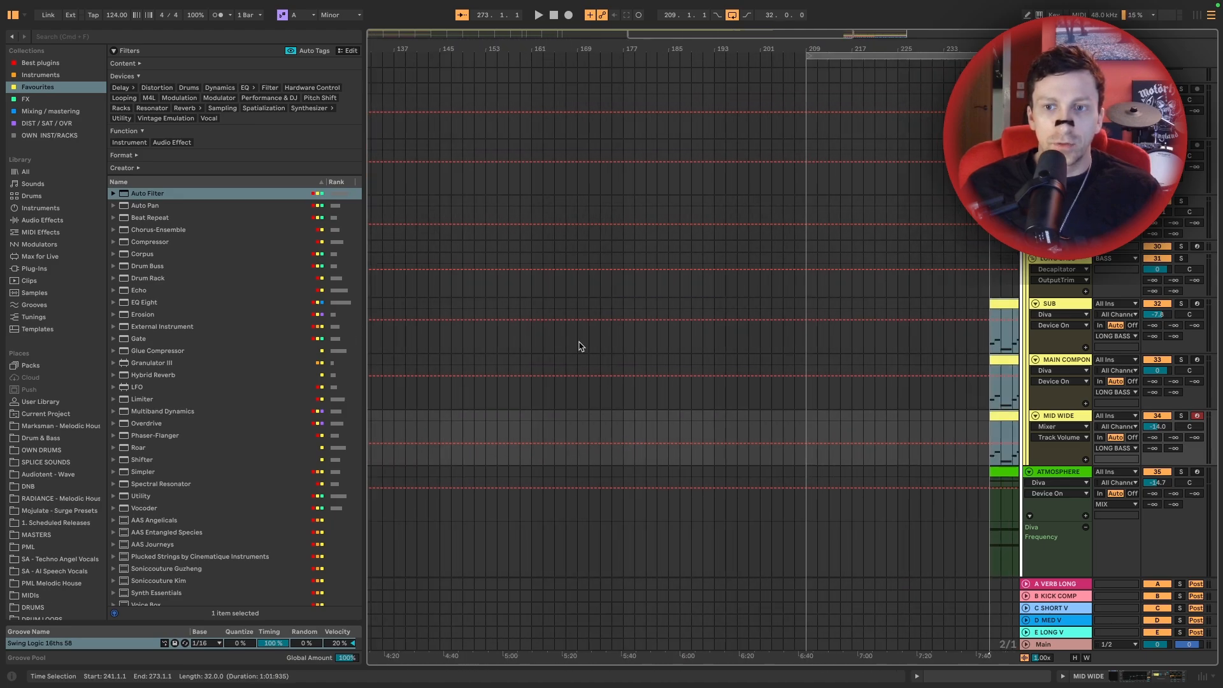
# Copy the SUB and MAIN COMPONENT clips at bar 241 to bar 17, at the Bass In locator, and briefly play them
pyautogui.click(749, 362)
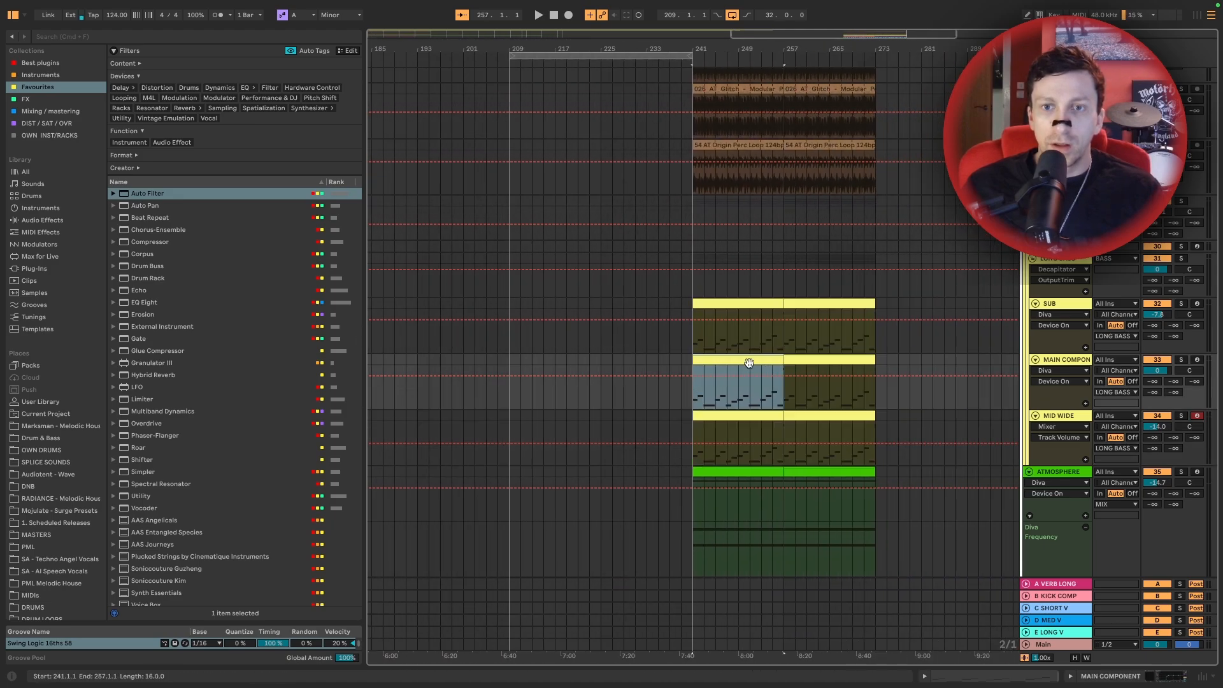
pyautogui.keyDown('shift'); pyautogui.click(846, 308); pyautogui.keyUp('shift')
pyautogui.hscroll(-15, 843, 308)
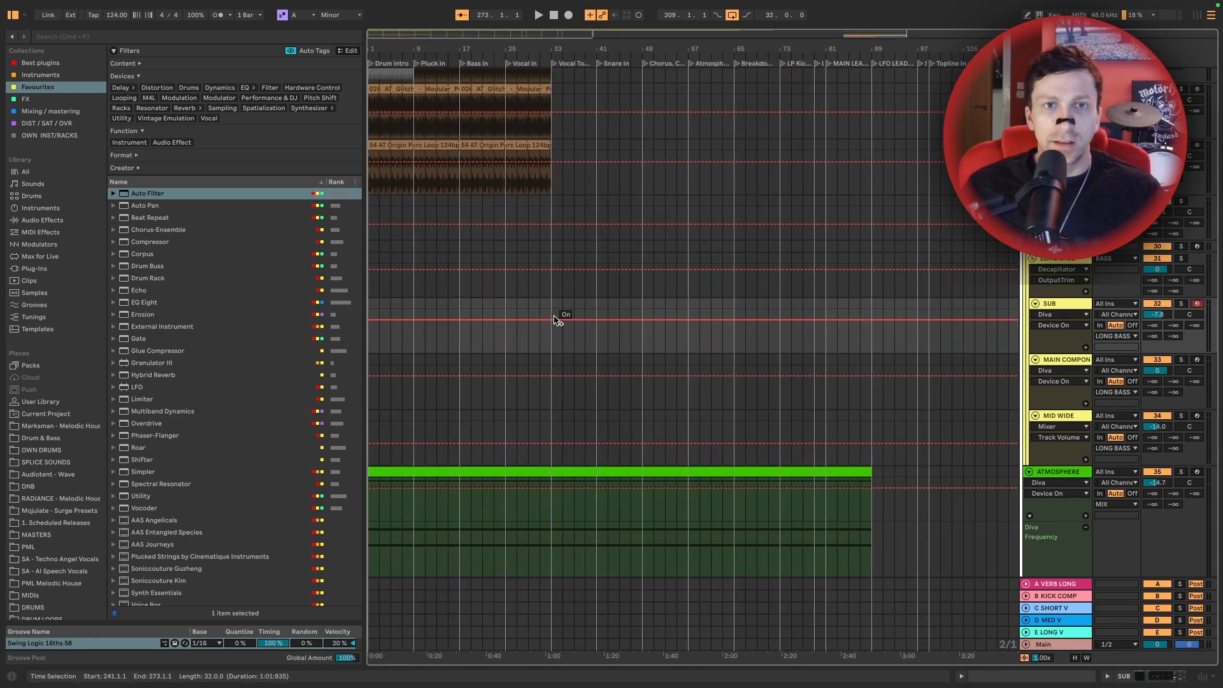
pyautogui.click(462, 306)
pyautogui.hotkey('ctrl', 'v')
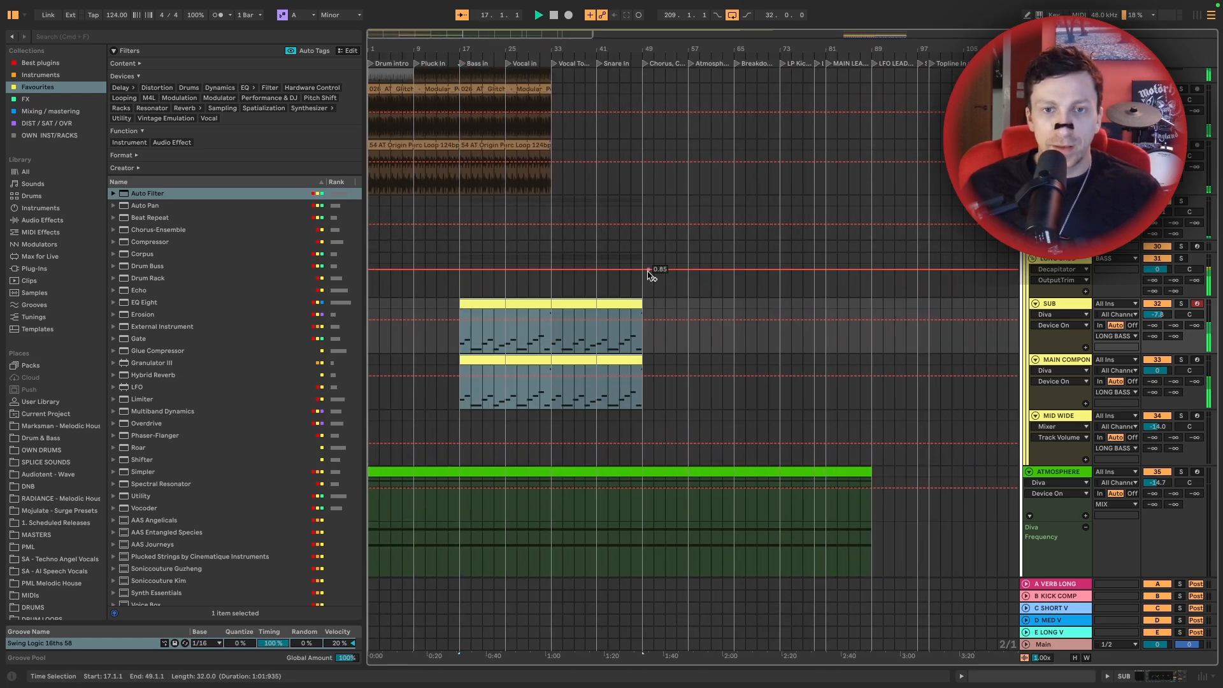
pyautogui.press('space')
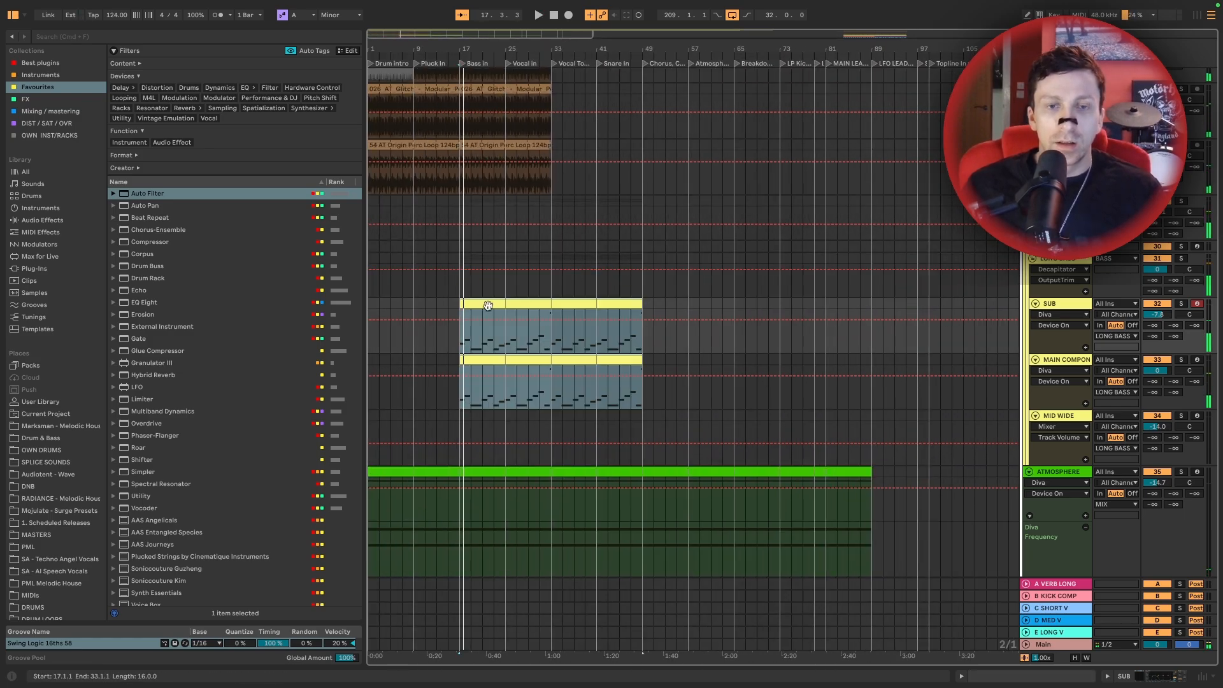
# Move the copied bass clips to bar 33, at the Vocal Topline In locator, and return only the first SUB clip to bar 17
pyautogui.doubleClick(626, 357)
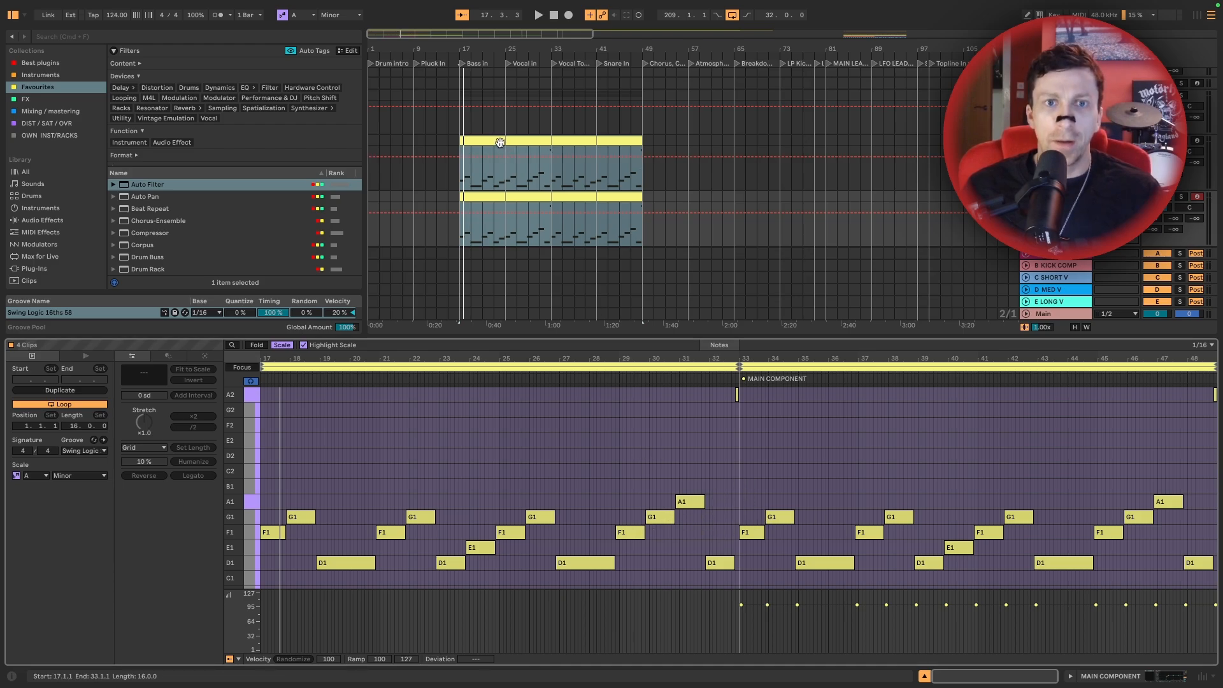
pyautogui.moveTo(508, 153); pyautogui.dragTo(587, 142)
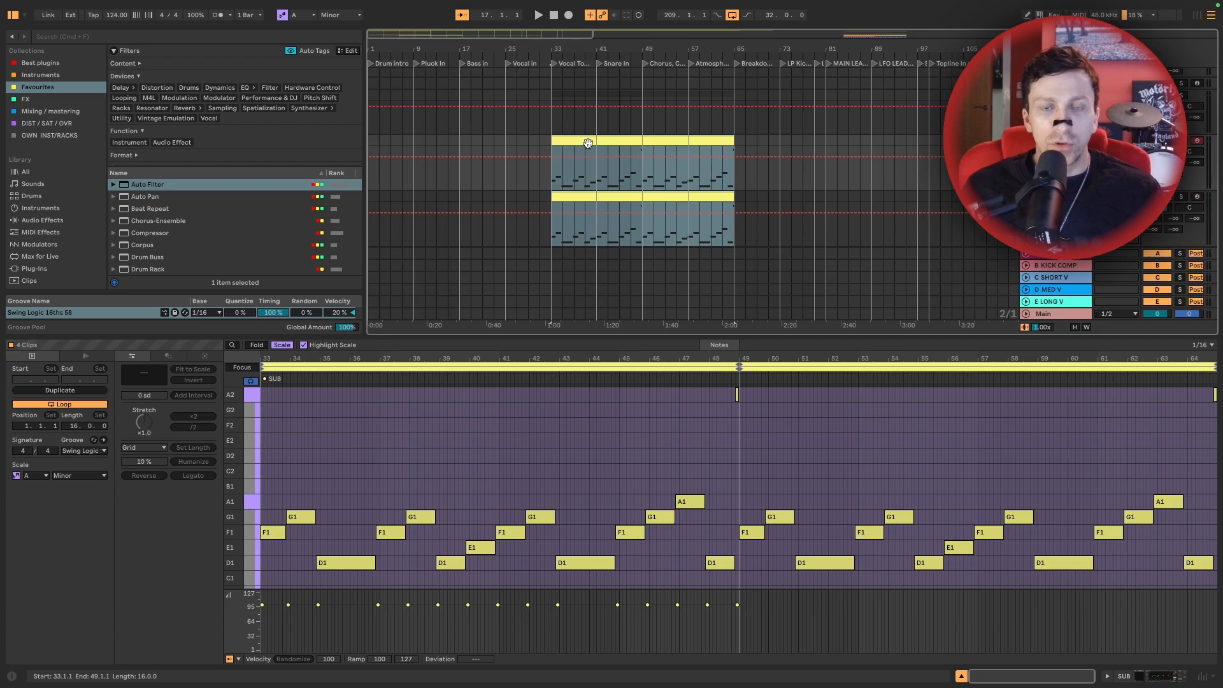
pyautogui.click(581, 141)
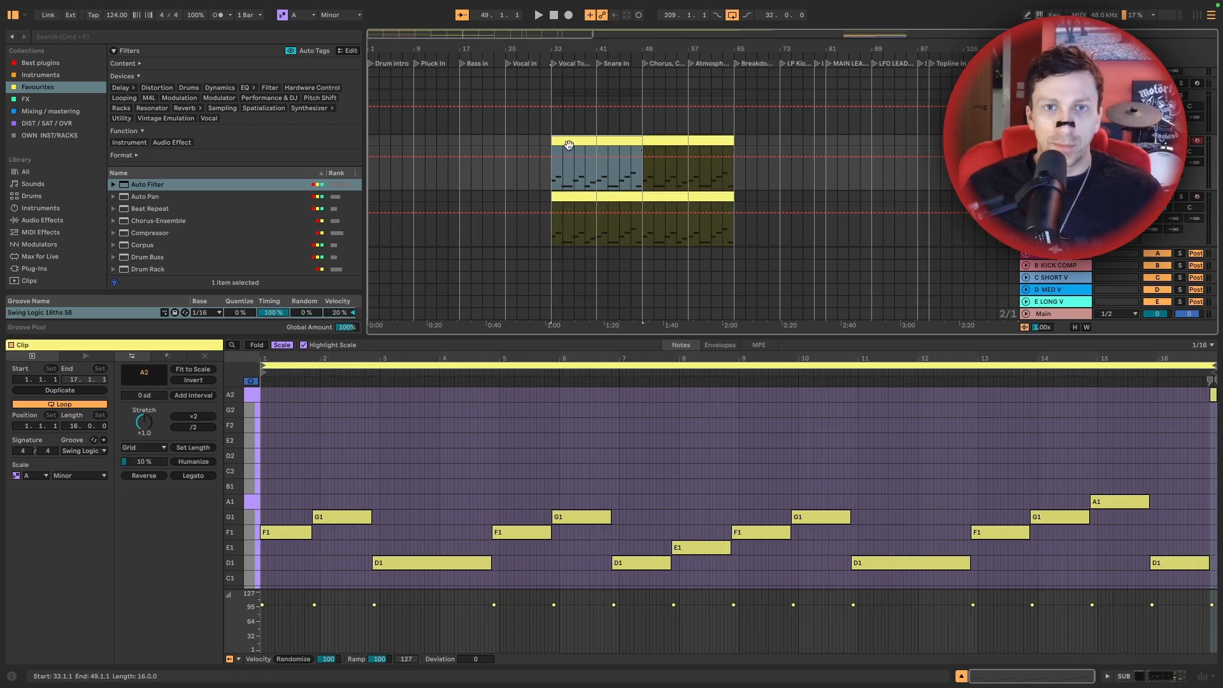
pyautogui.moveTo(571, 143); pyautogui.dragTo(490, 139)
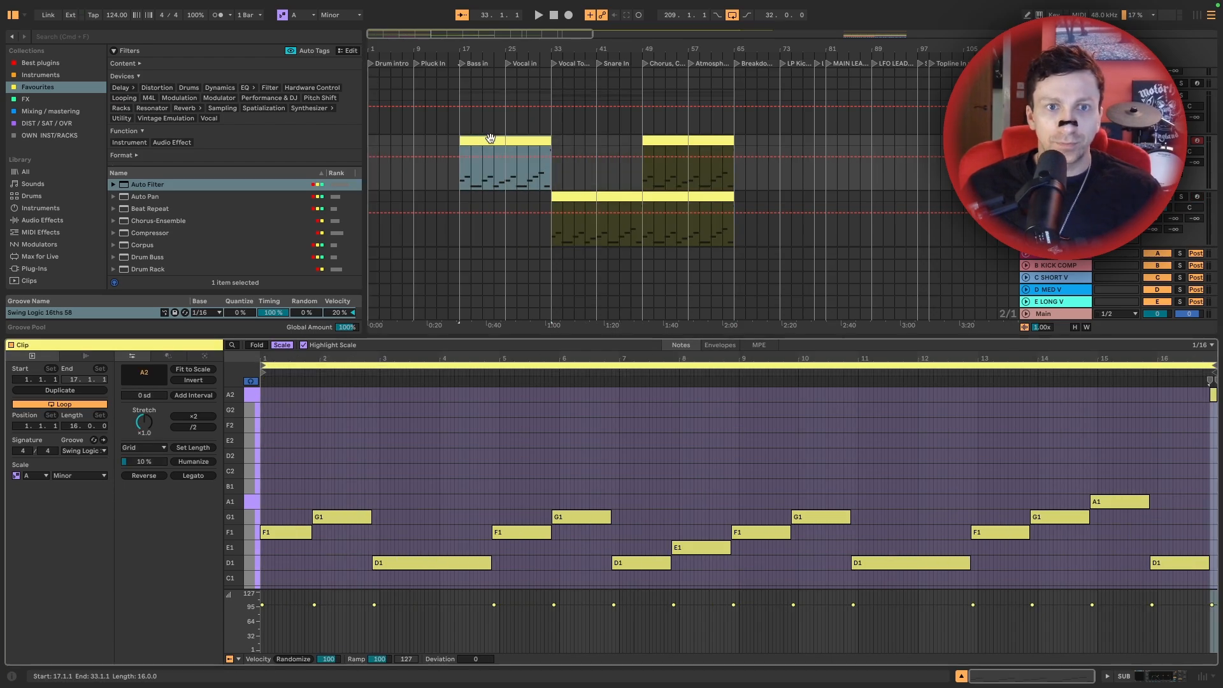
# In the SUB clip at bar 17, raise the F1 notes to A1, and delete everything except the first A1 and the final A2
pyautogui.click(250, 533)
pyautogui.press('Up')
pyautogui.press('Up')
pyautogui.press('Up')
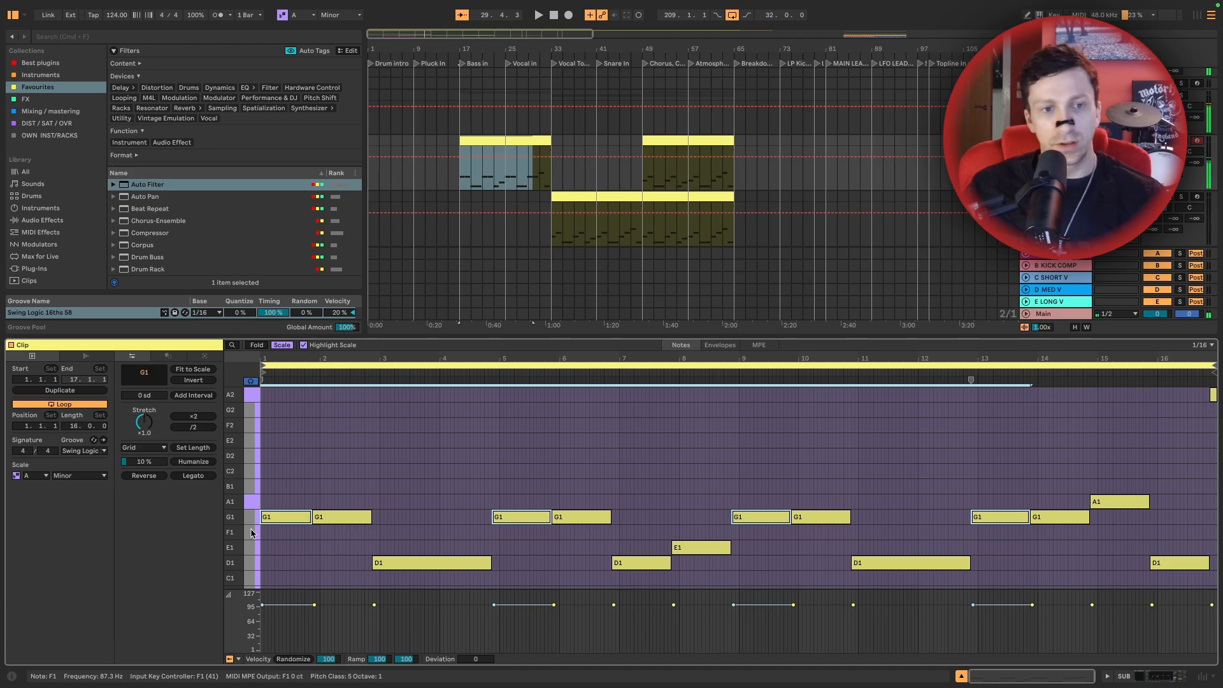
pyautogui.press('Down')
pyautogui.click(361, 518)
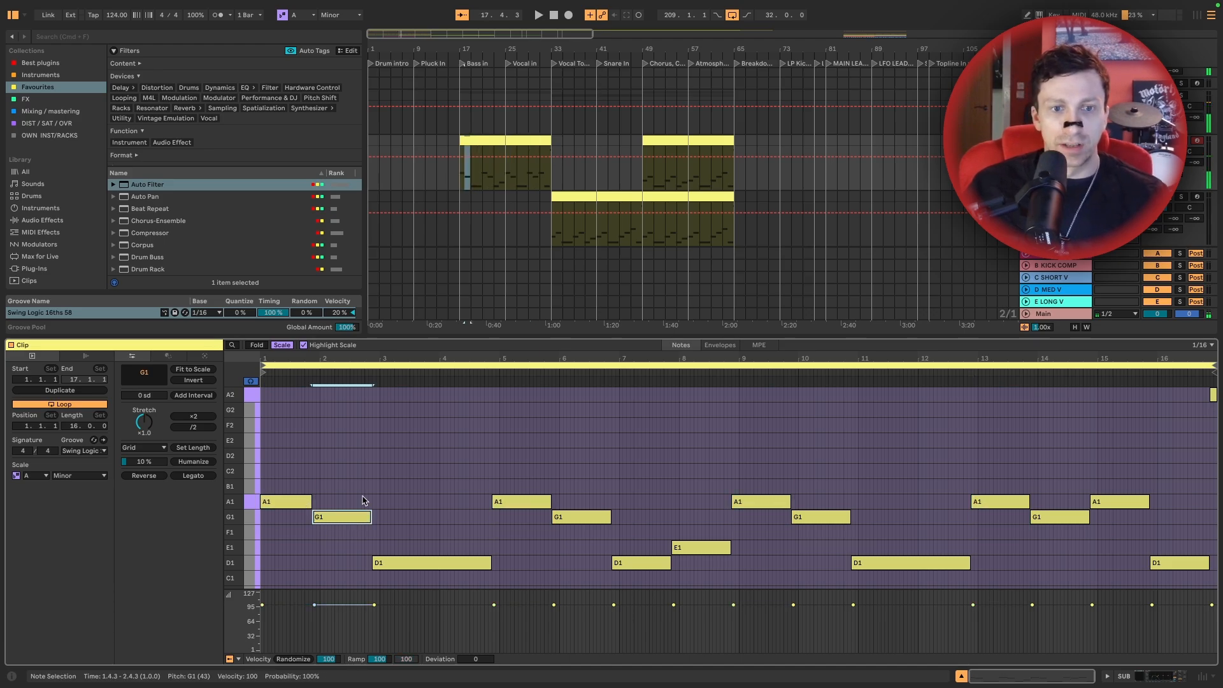
pyautogui.press('Delete')
pyautogui.moveTo(445, 468); pyautogui.dragTo(1154, 577)
pyautogui.press('Delete')
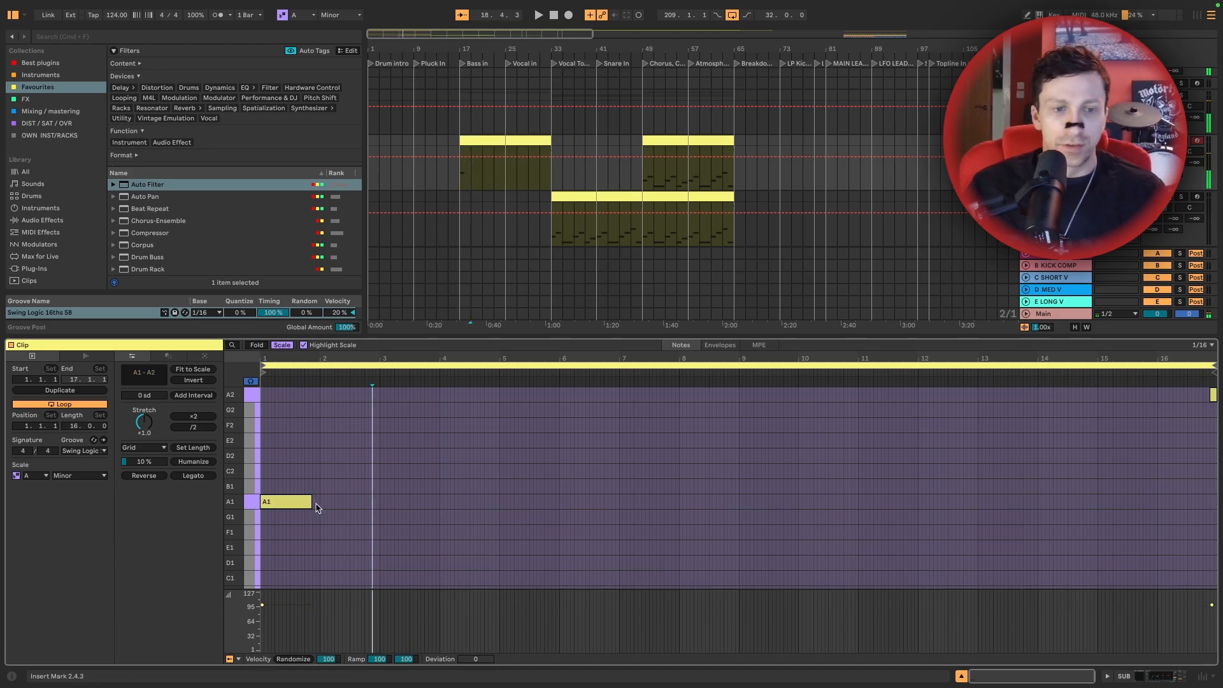
# Extend the A1 note to almost eight bars, move the short A2 note to the end of bar 8, and set the loop length to 8 bars
pyautogui.moveTo(310, 501); pyautogui.dragTo(731, 484)
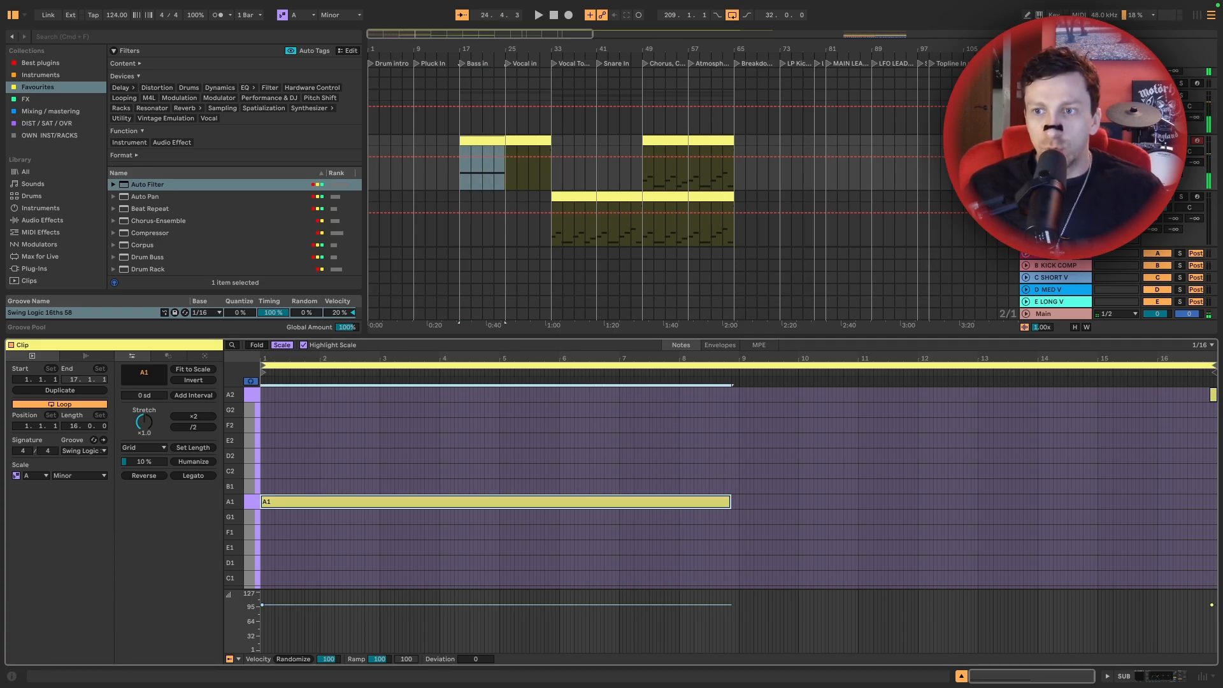
pyautogui.click(1212, 394)
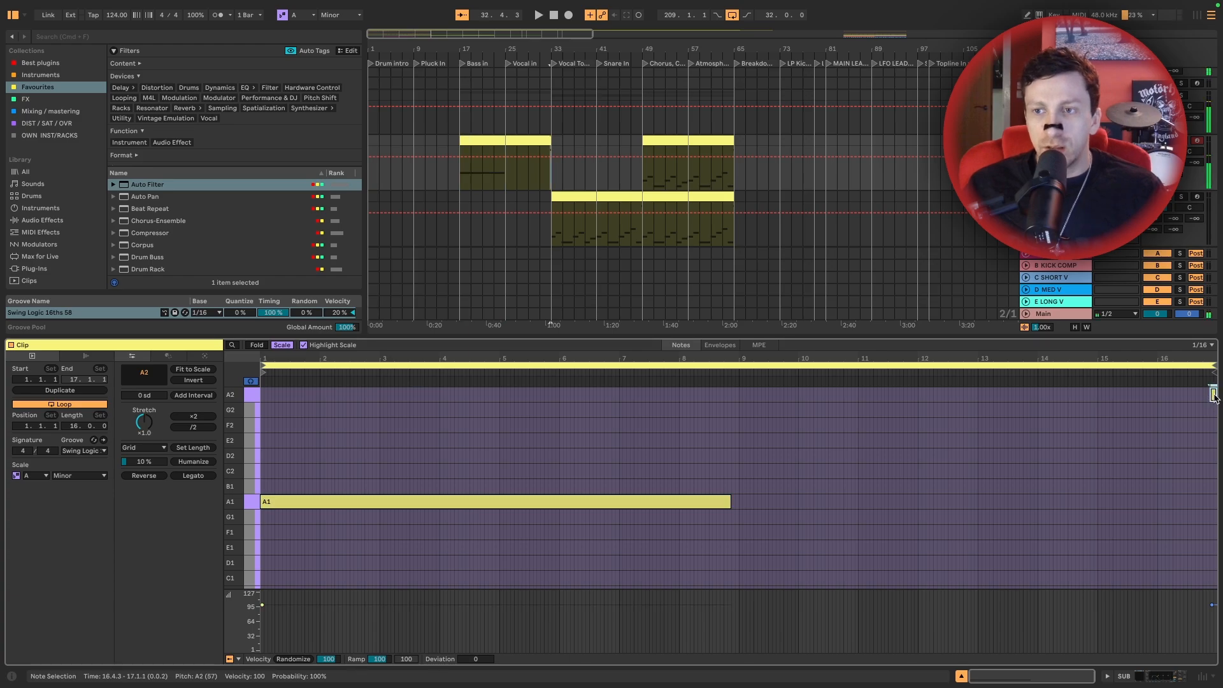
pyautogui.moveTo(1196, 396); pyautogui.dragTo(738, 397)
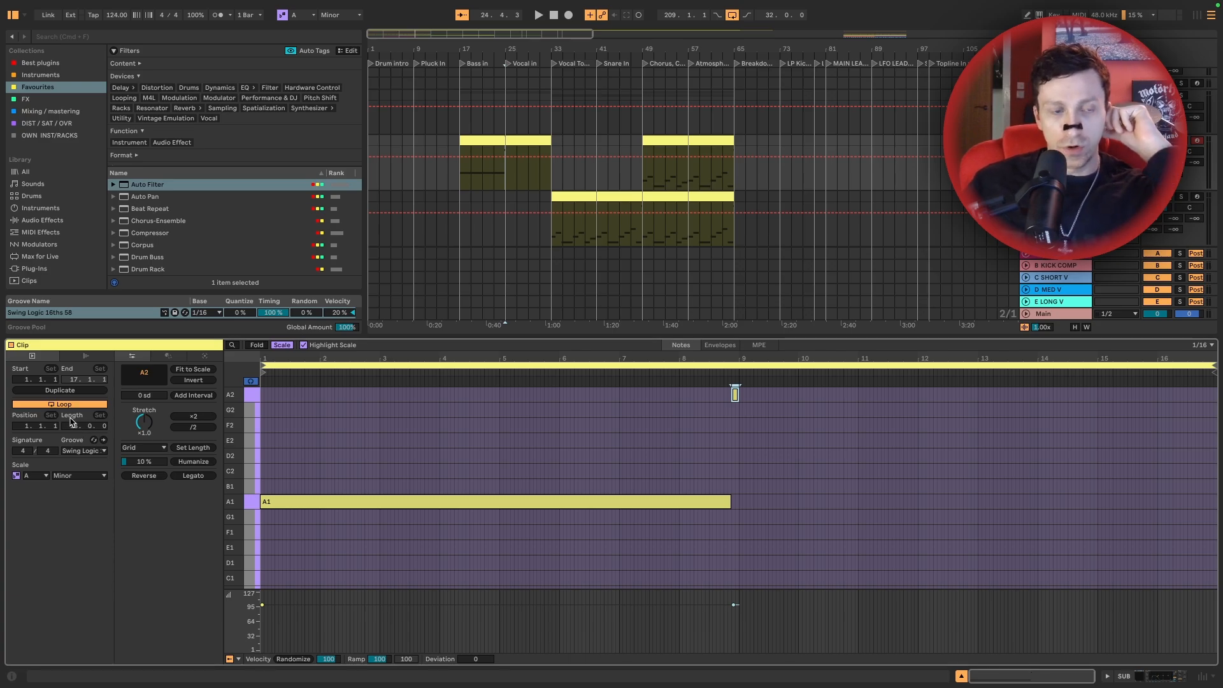
pyautogui.moveTo(74, 426); pyautogui.dragTo(74, 452)
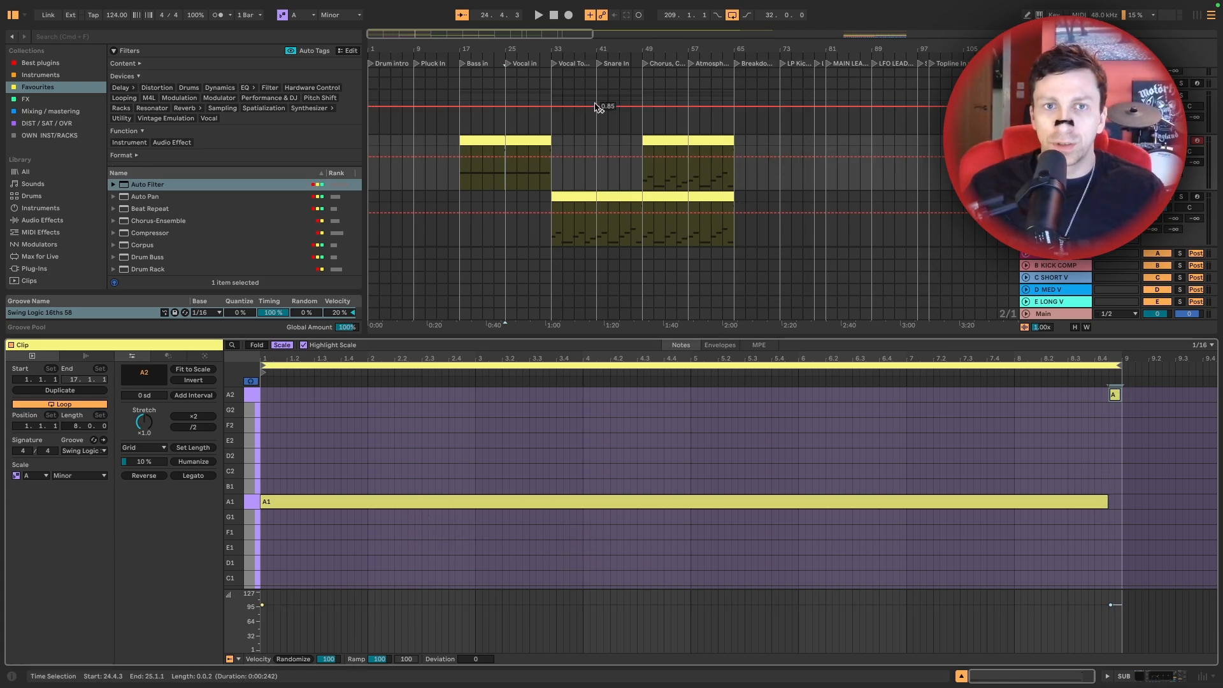
# Copy the simplified SUB clip to the MAIN COMPONENT track at bar 17, play it, and close the clip editor
pyautogui.click(511, 144)
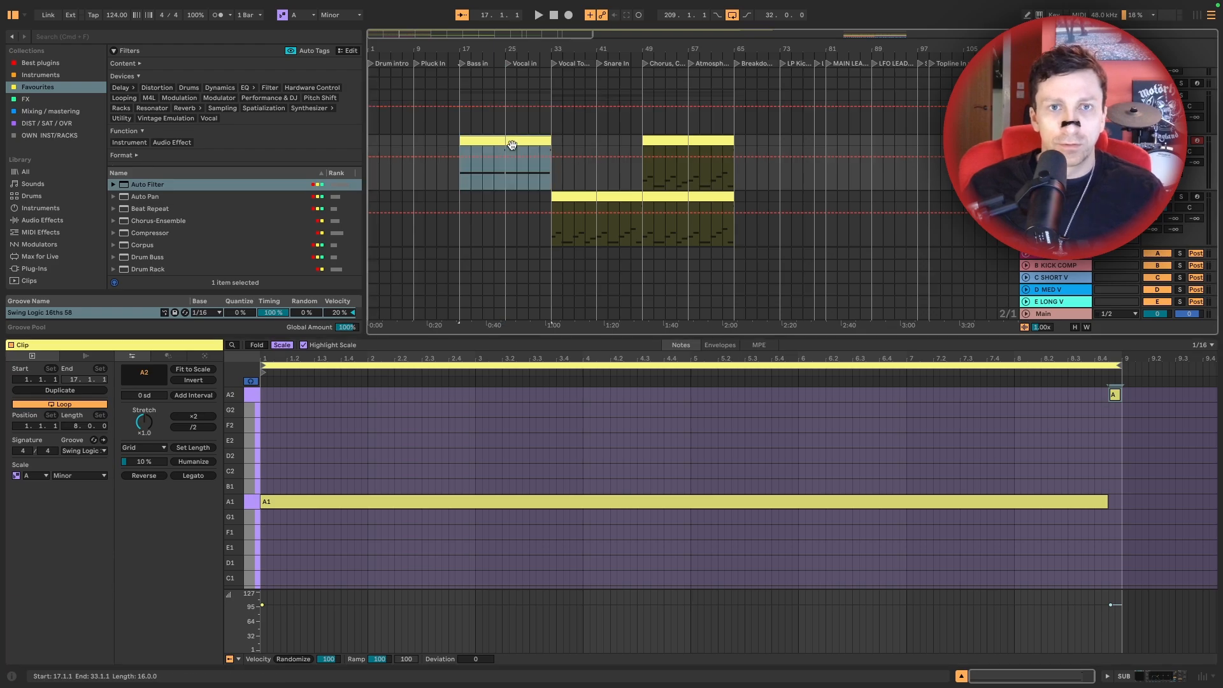
pyautogui.click(462, 202)
pyautogui.press('super+v')
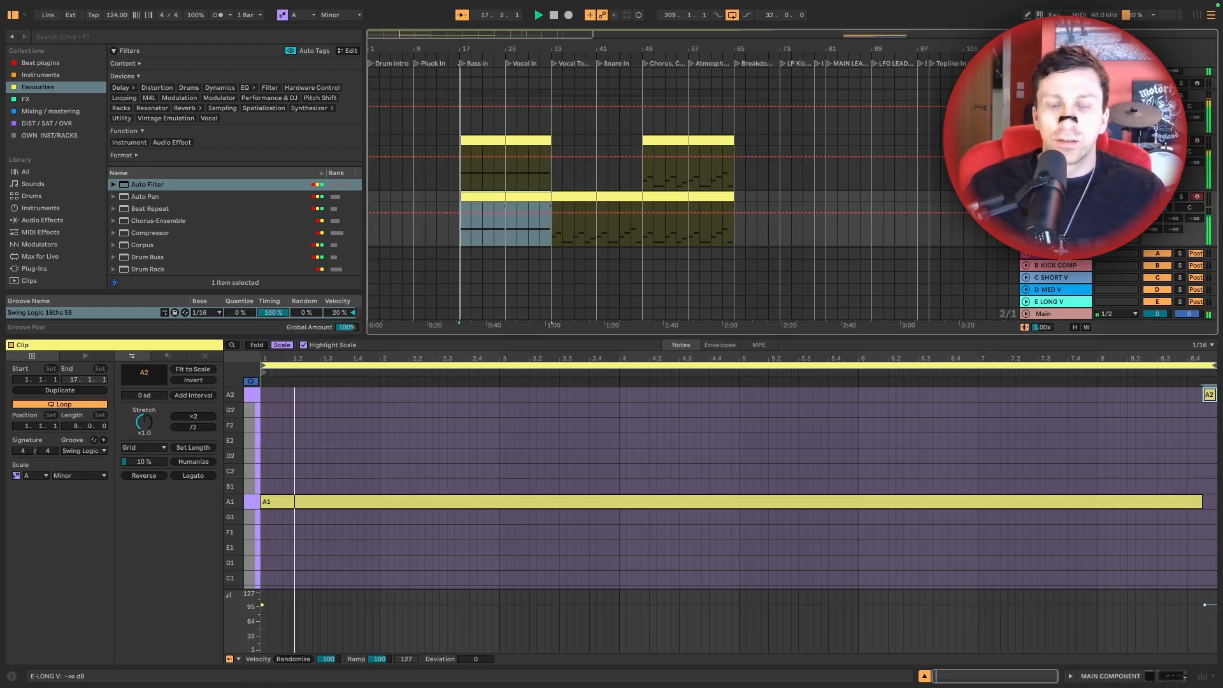
pyautogui.scroll(-3, 732, 120)
pyautogui.press('space')
pyautogui.press('super+alt+l')
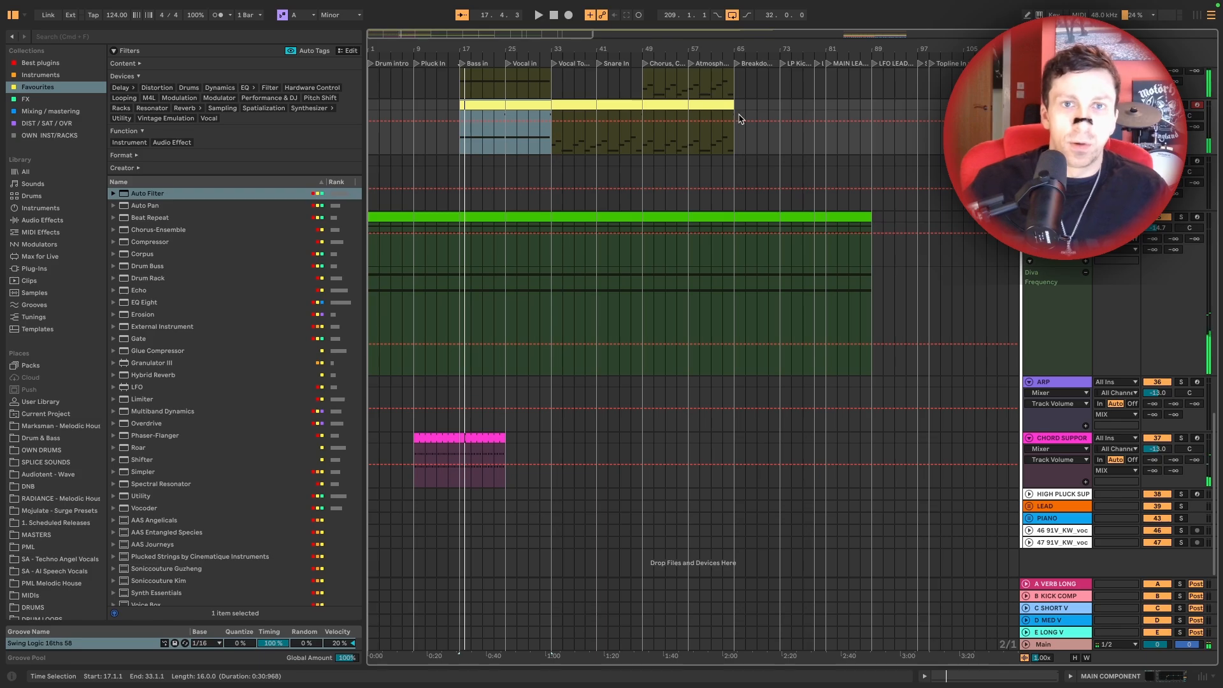
# Add an Auto Filter to the end of the LONG BASS group's device chain and show its filter frequency automation
pyautogui.scroll(5, 735, 131)
pyautogui.doubleClick(1051, 309)
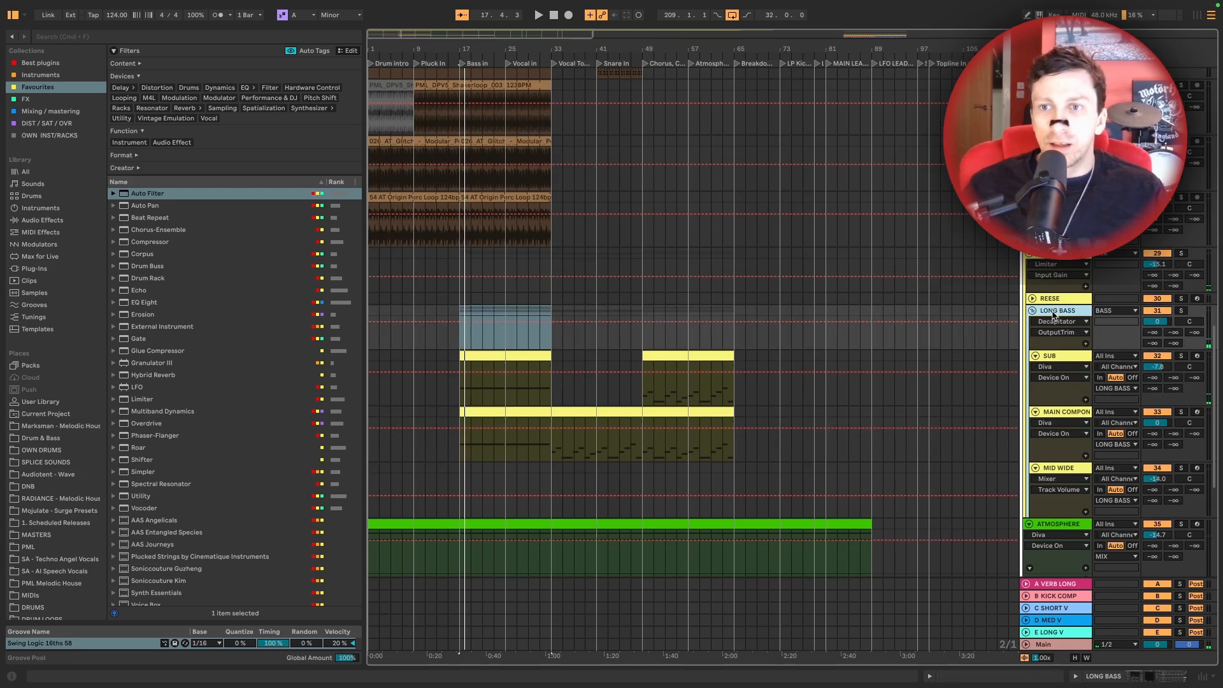
pyautogui.click(127, 191)
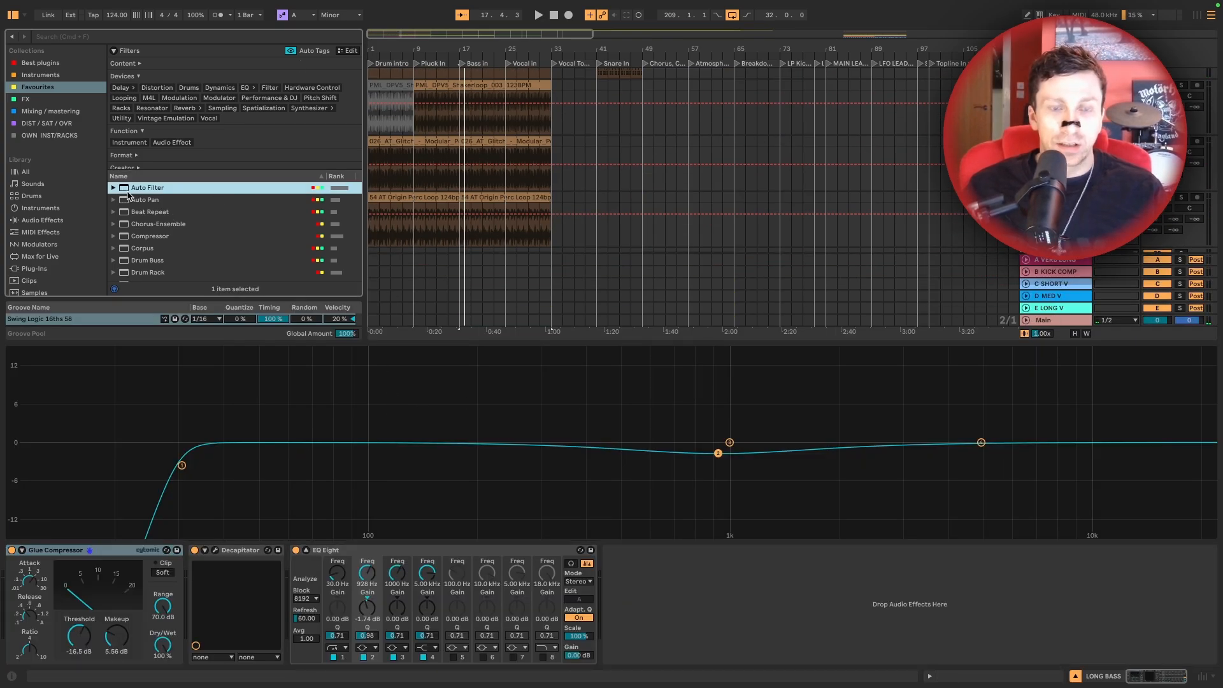
pyautogui.press('Return')
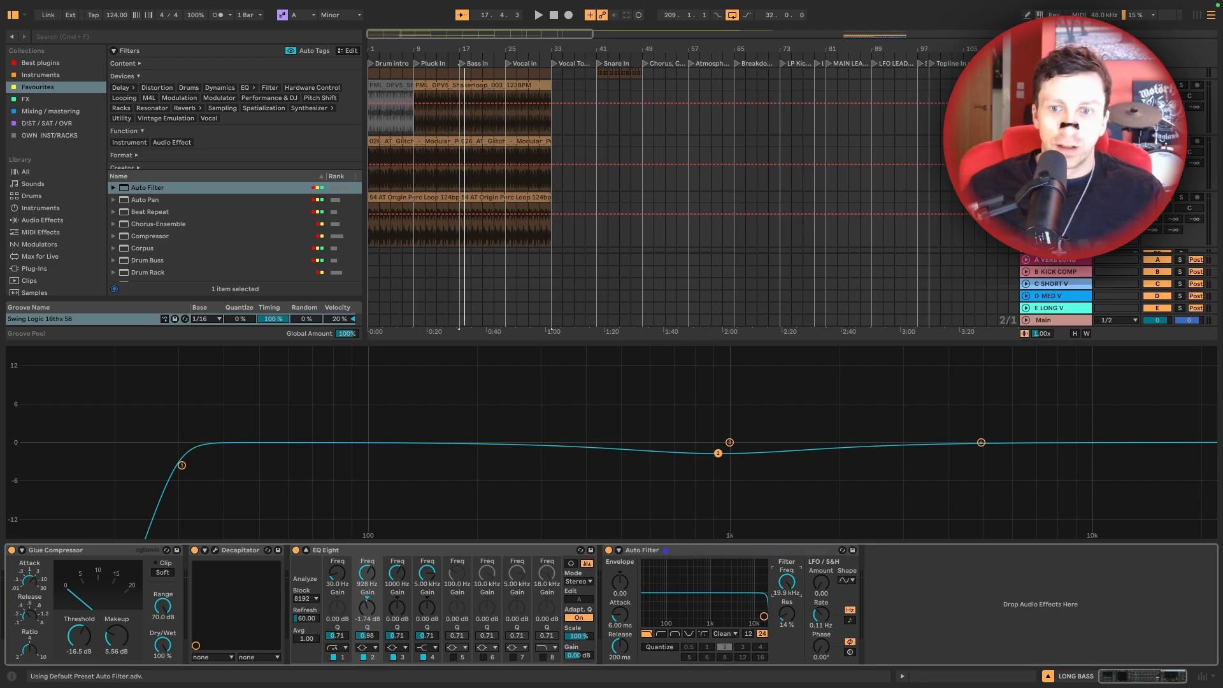
pyautogui.rightClick(787, 582)
pyautogui.click(810, 599)
# Automate the LONG BASS filter frequency to rise from about 298 Hz at bar 17 to about 19.9 kHz at bar 33
pyautogui.scroll(-5, 606, 218)
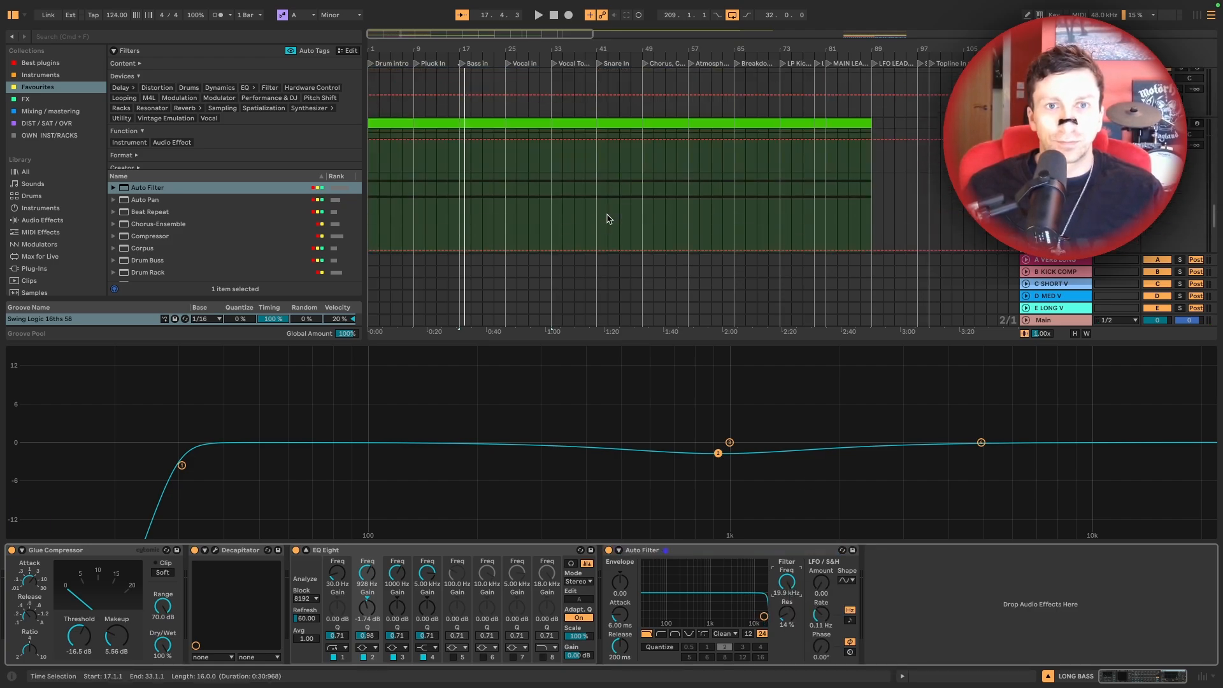
pyautogui.click(471, 138)
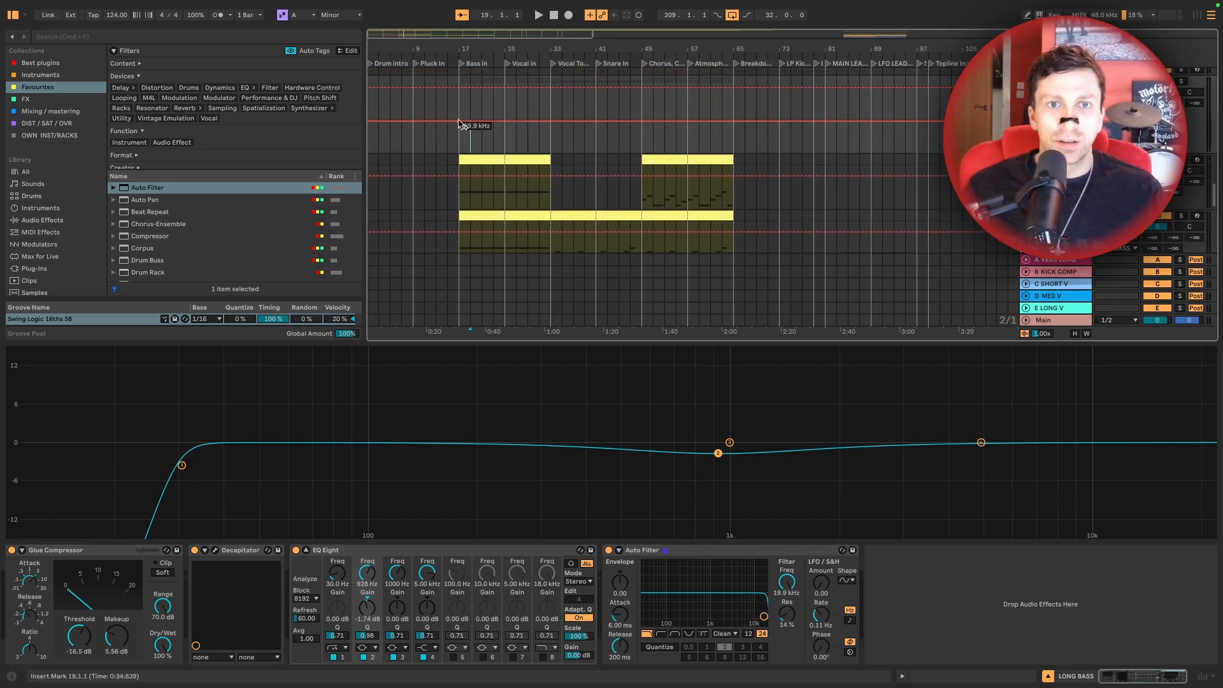
pyautogui.moveTo(459, 123); pyautogui.dragTo(459, 140)
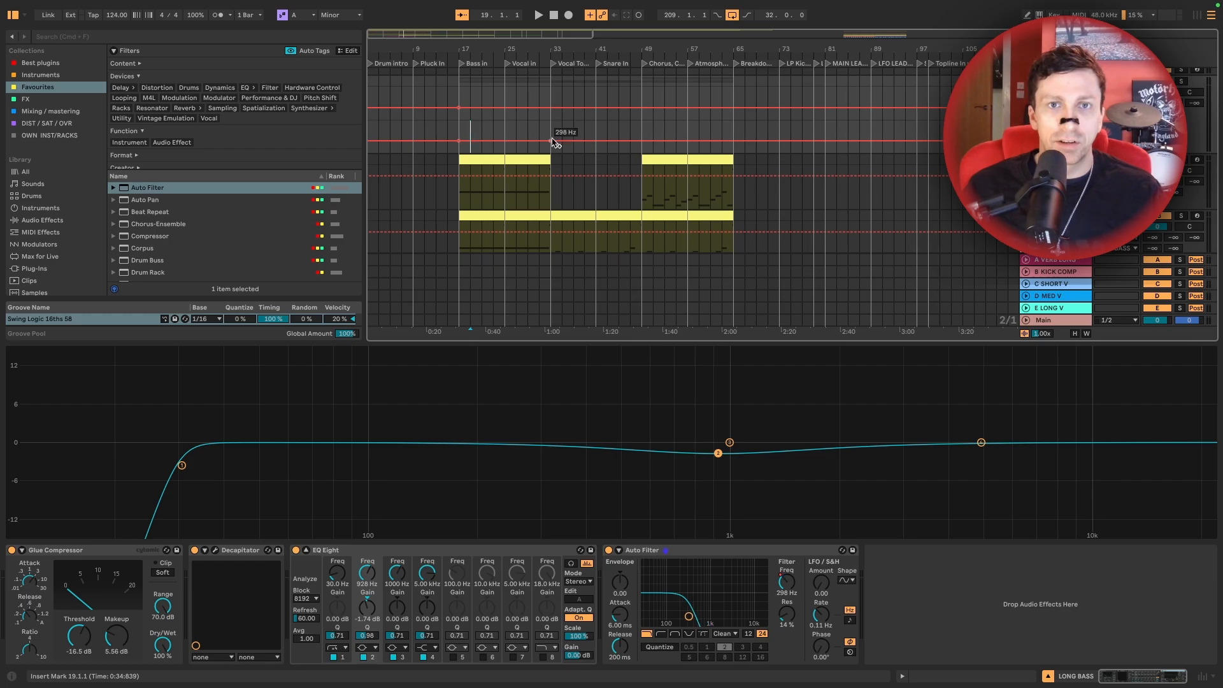
pyautogui.moveTo(554, 141); pyautogui.dragTo(552, 122)
# Lower the filter automation's starting point at bar 17 to about 198 Hz and audition the sweep from the Bass In locator
pyautogui.press('space')
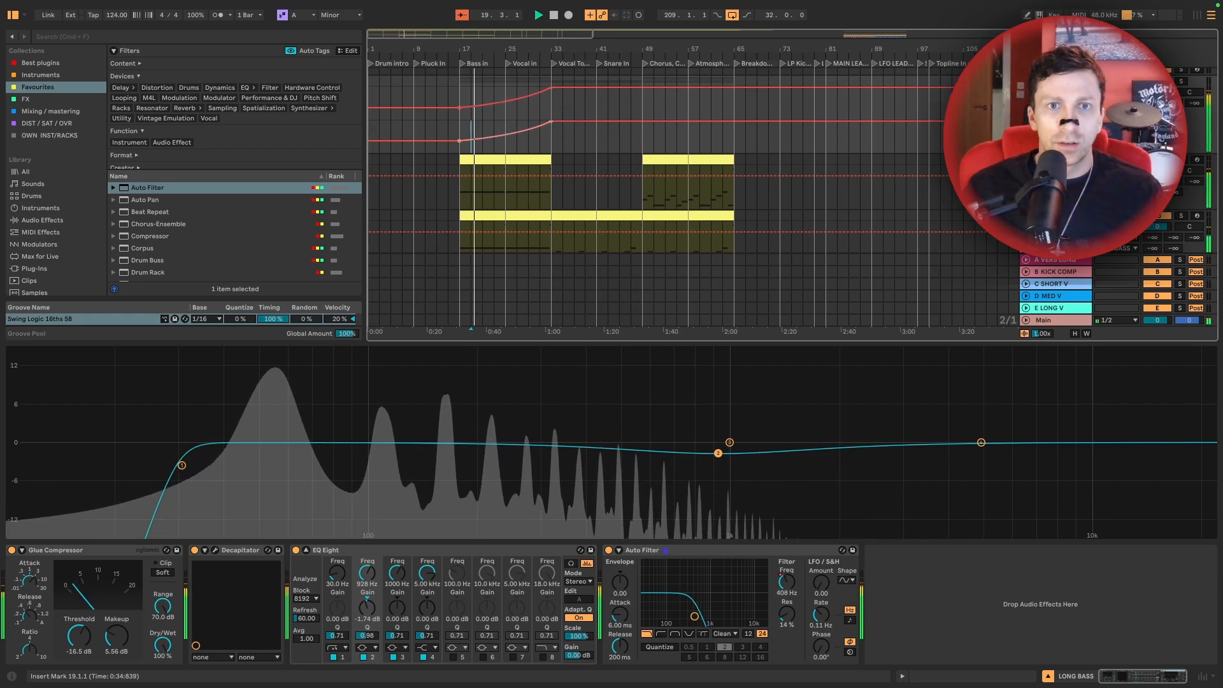
pyautogui.moveTo(459, 140); pyautogui.dragTo(461, 145)
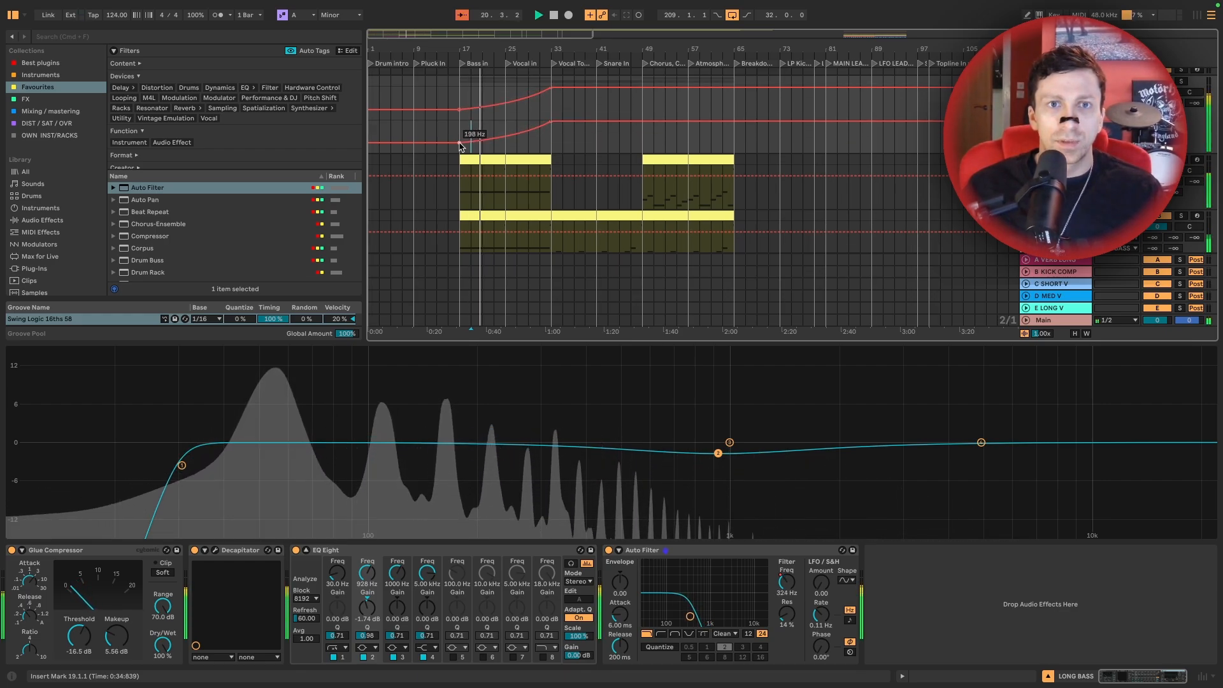
pyautogui.click(460, 132)
pyautogui.press('space')
pyautogui.press('space')
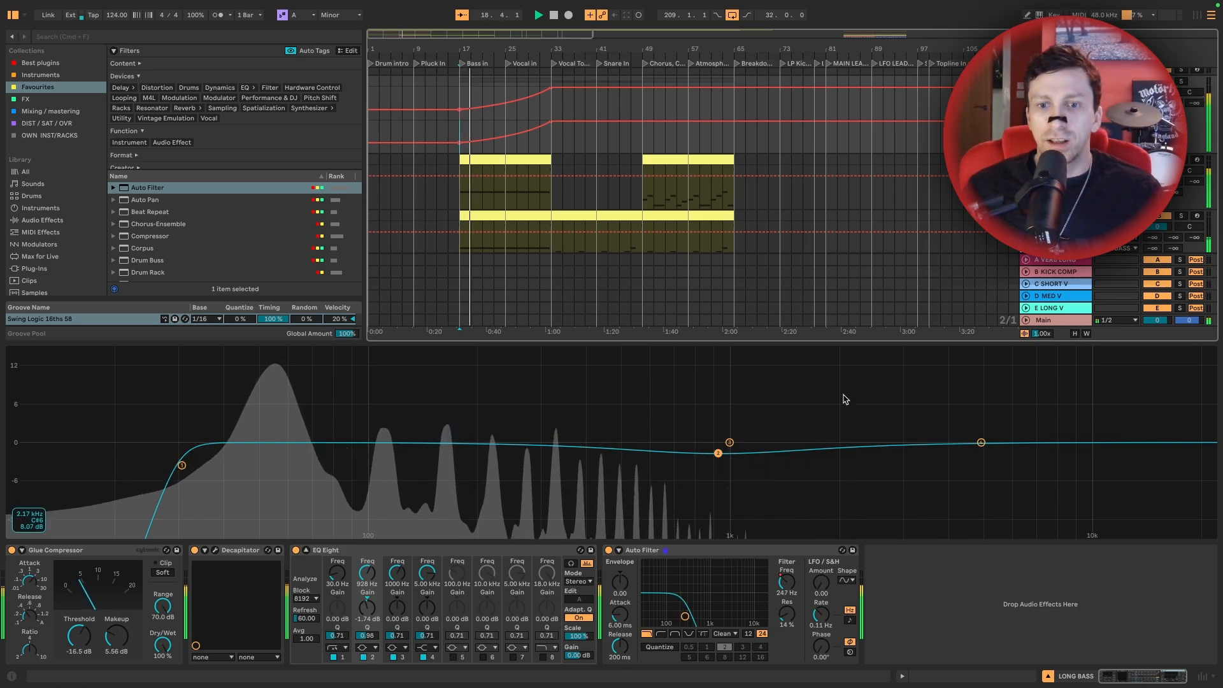
pyautogui.press('space')
# Duplicate the Auto Filter at the end of the LONG BASS group's chain and switch the copy to high-pass
pyautogui.click(725, 553)
pyautogui.scroll(1, 926, 314)
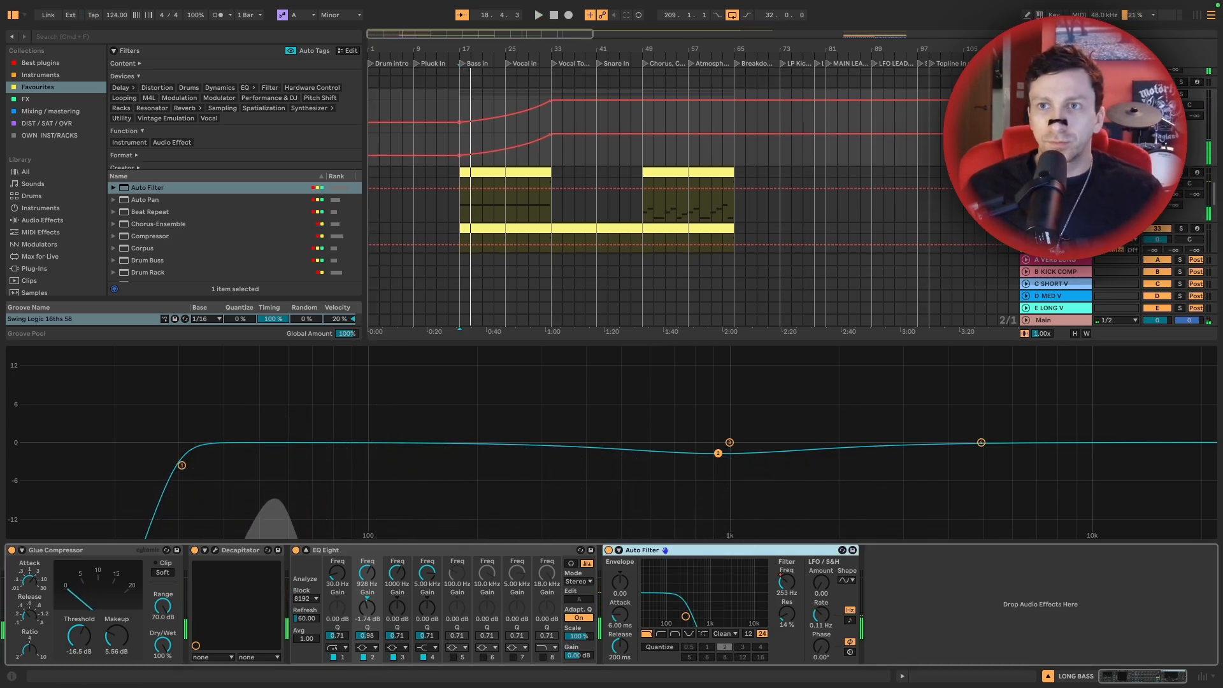
pyautogui.scroll(2, 693, 160)
pyautogui.click(1057, 104)
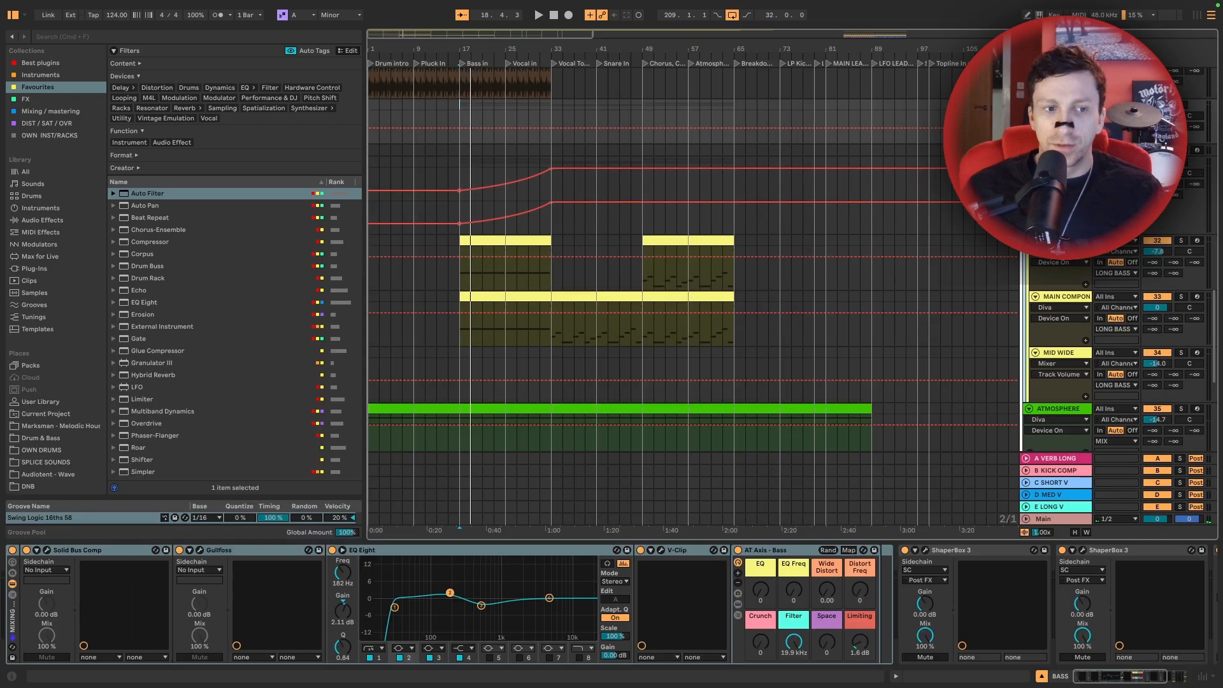
pyautogui.press('Up')
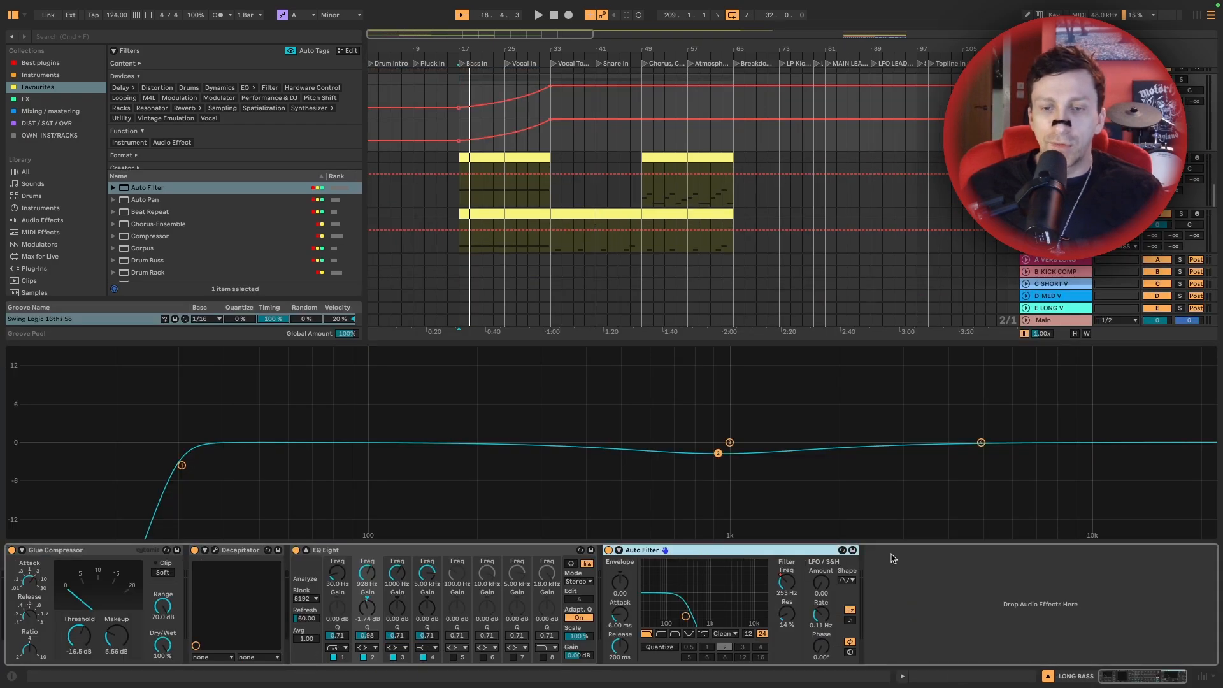
pyautogui.press('super+d')
pyautogui.click(923, 634)
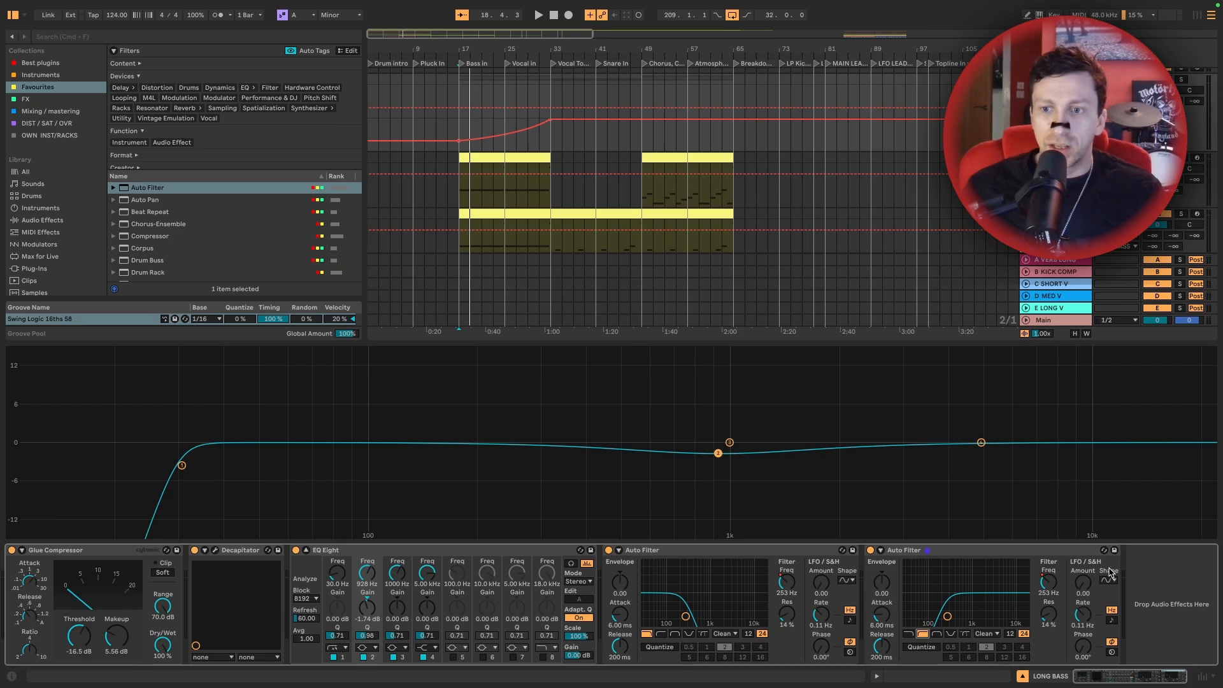
# Show the high-pass filter's frequency automation in a new lane and rename the two filters HP and LP
pyautogui.rightClick(1050, 584)
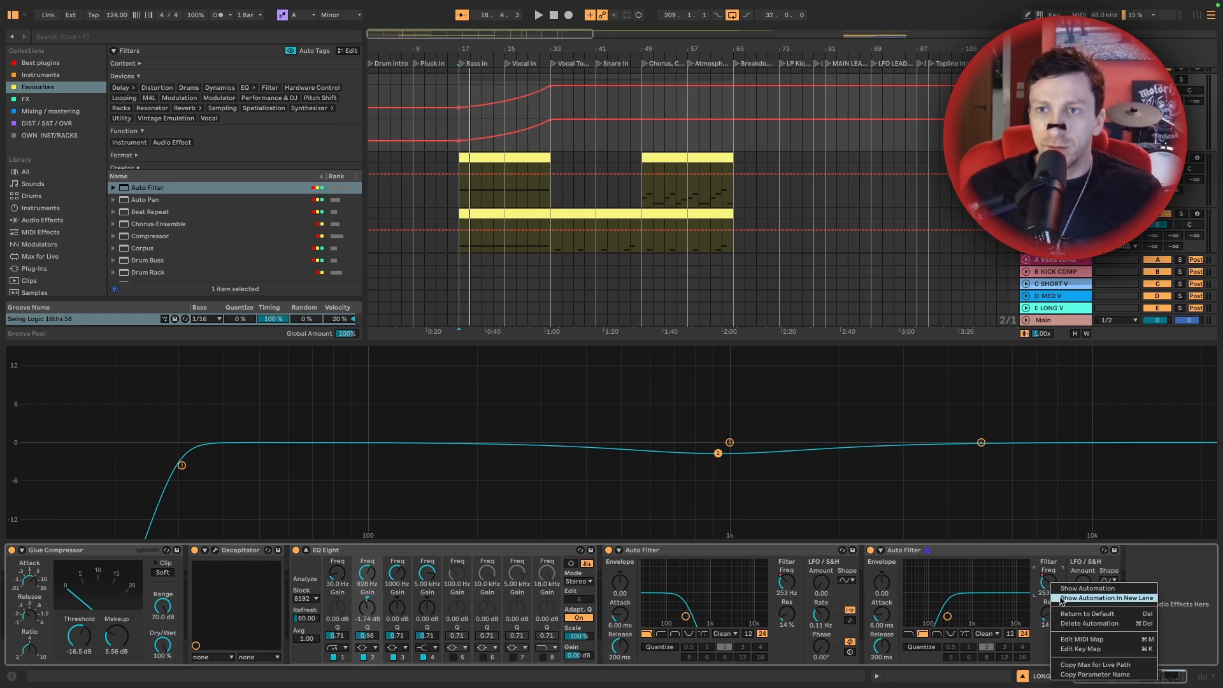
pyautogui.click(1107, 598)
pyautogui.click(938, 558)
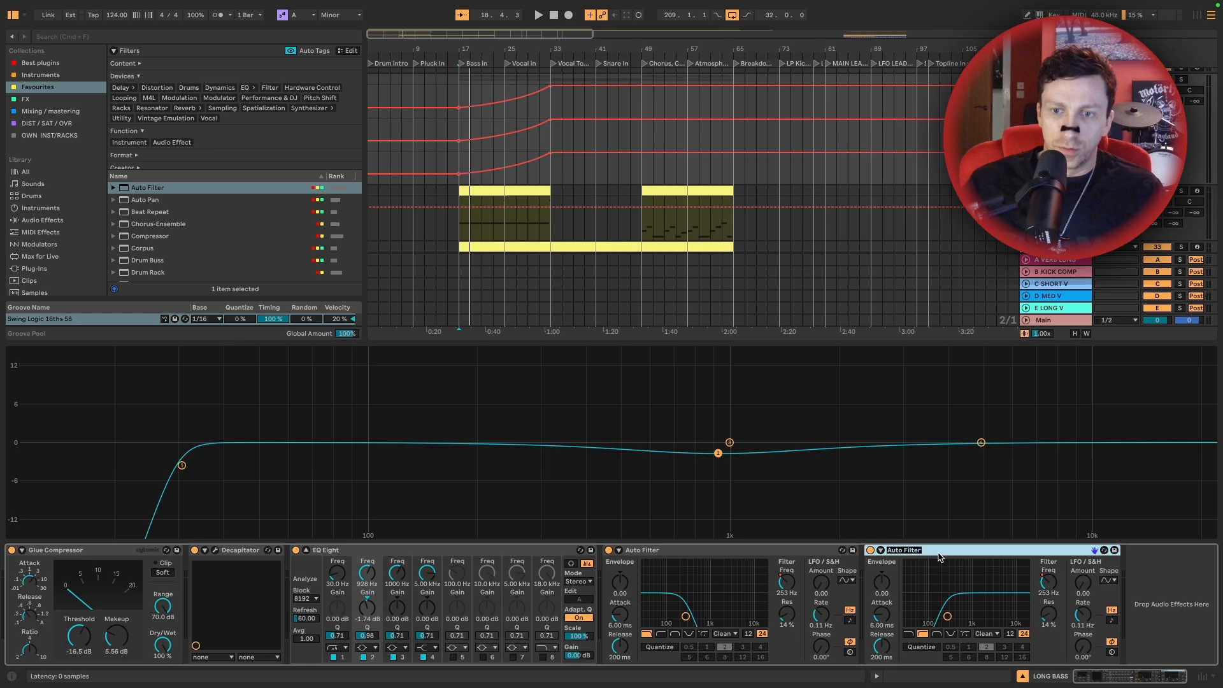
pyautogui.click(675, 552)
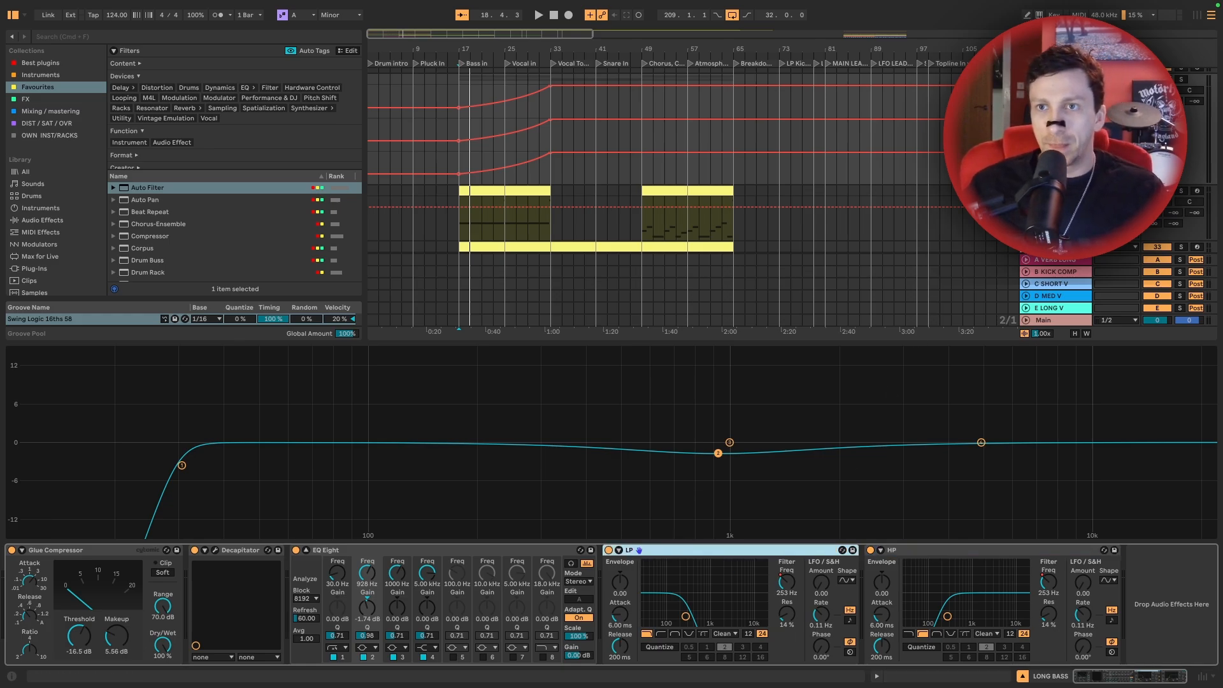
# Automate the HP filter frequency to fall from bar 17 to bar 33, and switch the HP device off at bar 33
pyautogui.scroll(2, 586, 201)
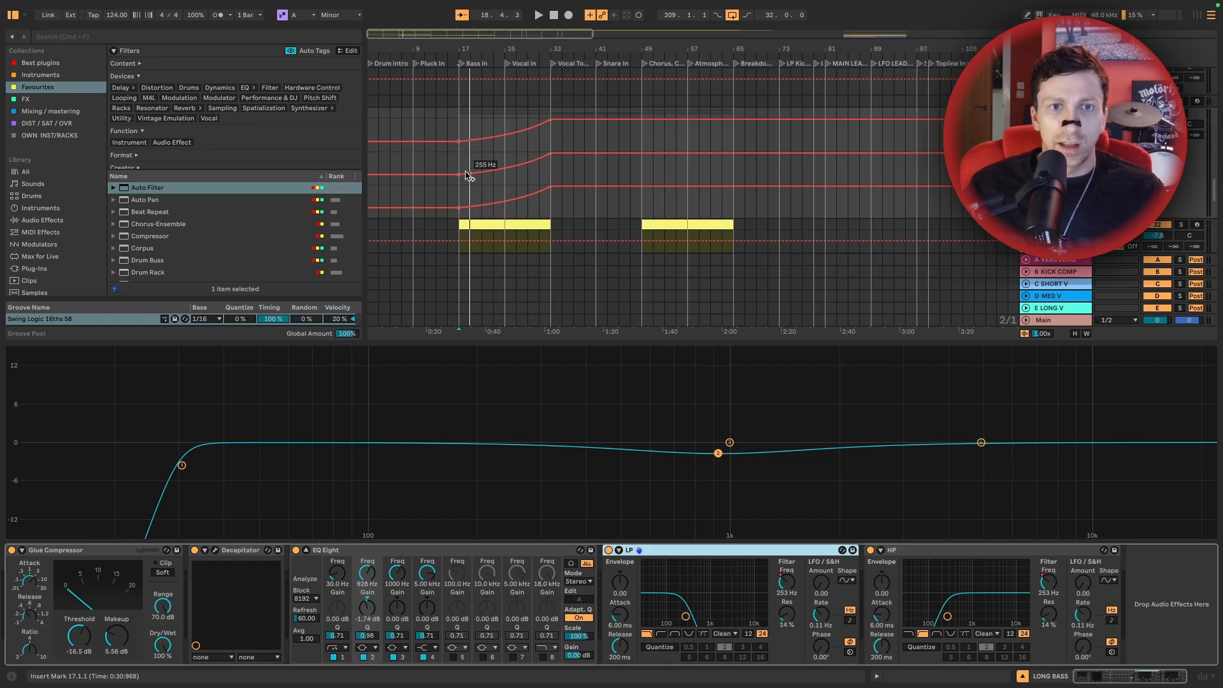
pyautogui.moveTo(545, 159); pyautogui.dragTo(550, 178)
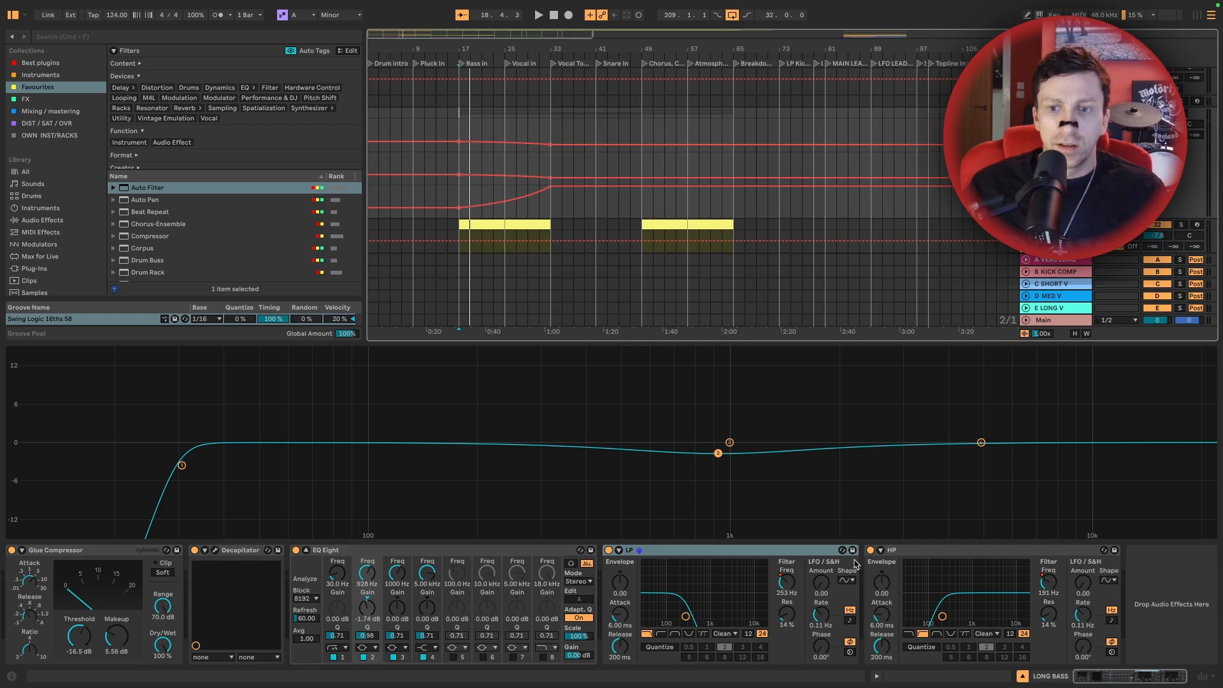
pyautogui.rightClick(870, 548)
pyautogui.click(896, 566)
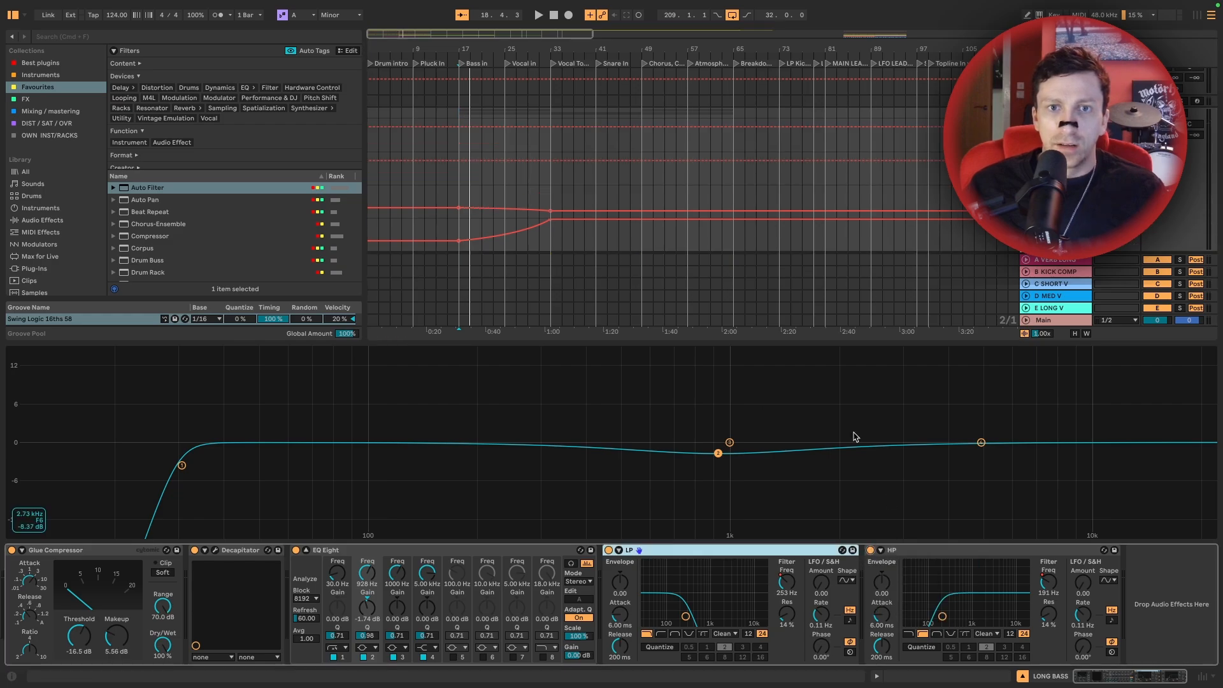
pyautogui.click(551, 164)
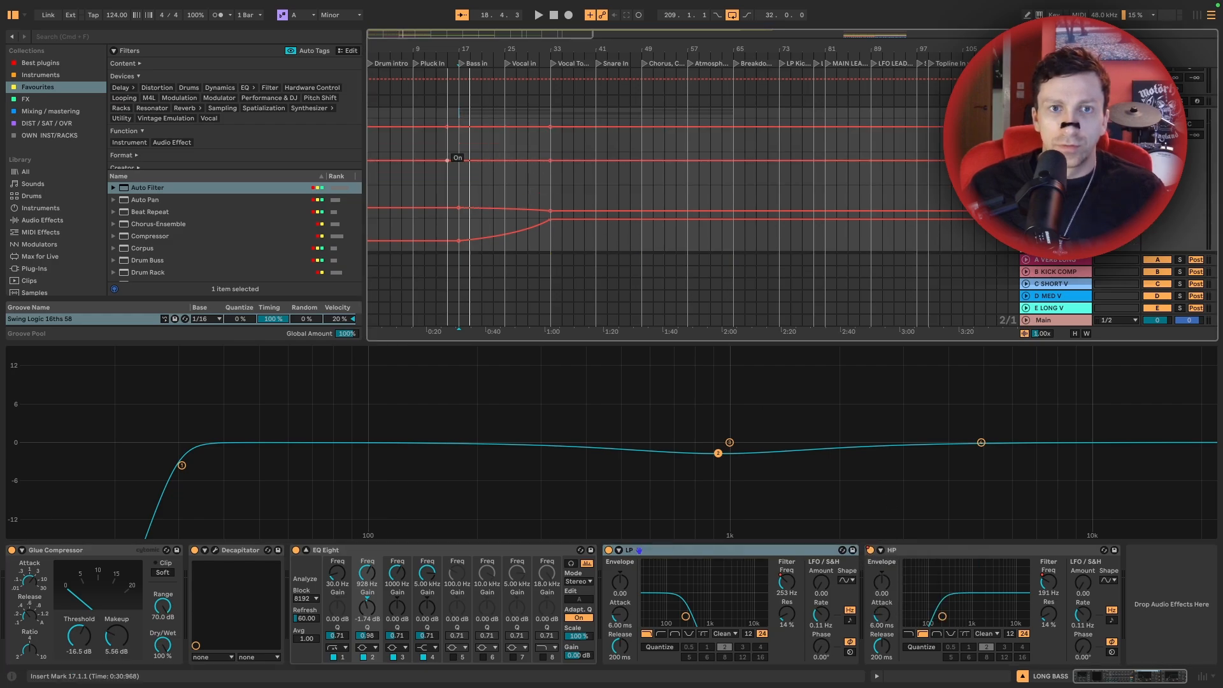
pyautogui.moveTo(568, 159); pyautogui.dragTo(550, 175)
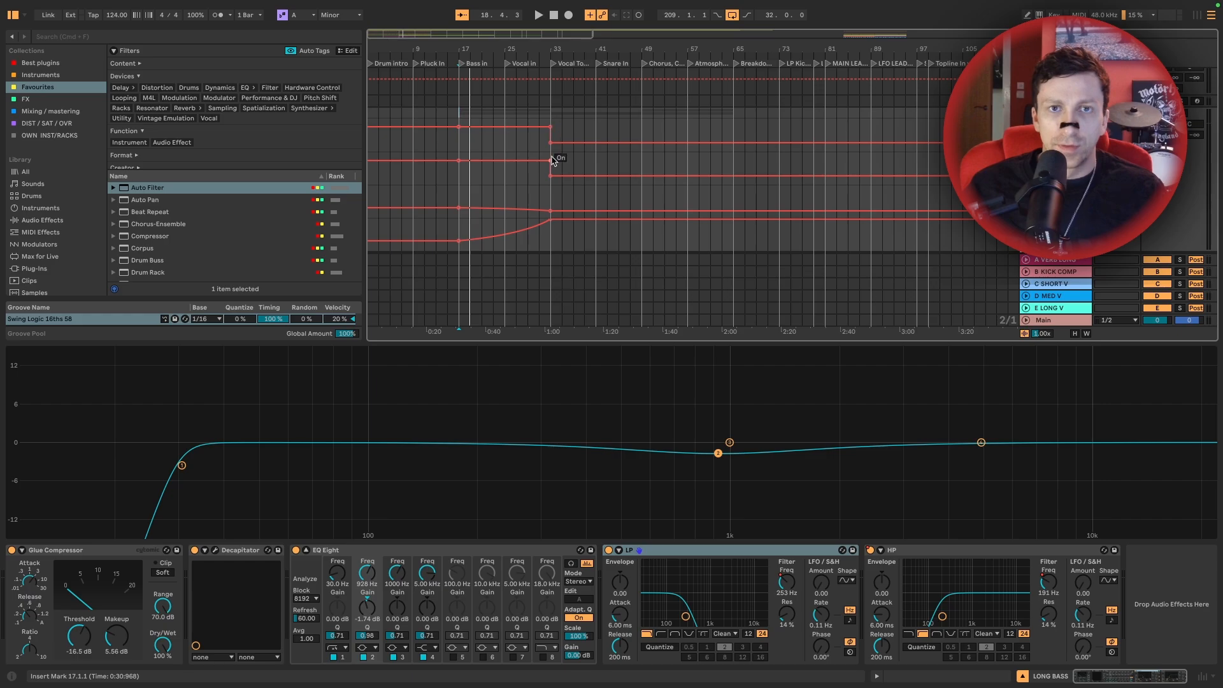
# Audition the combined HP and LP bass filter automation from the Bass In locator at bar 17
pyautogui.scroll(-2, 541, 167)
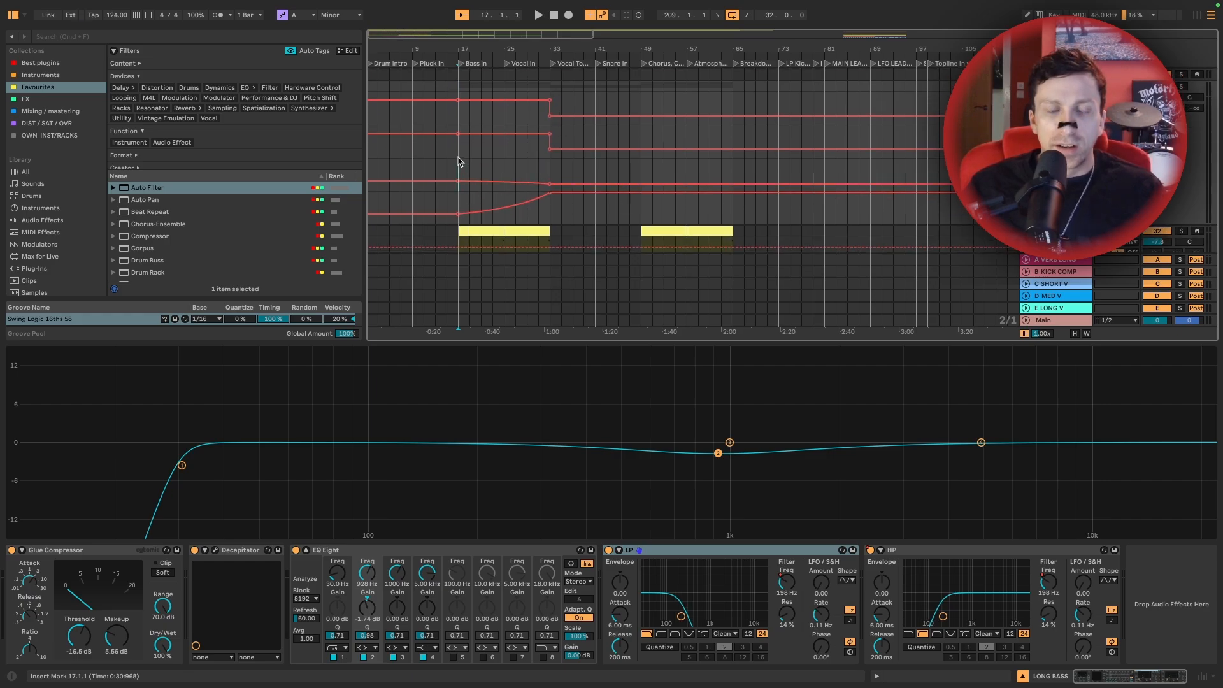
pyautogui.press('space')
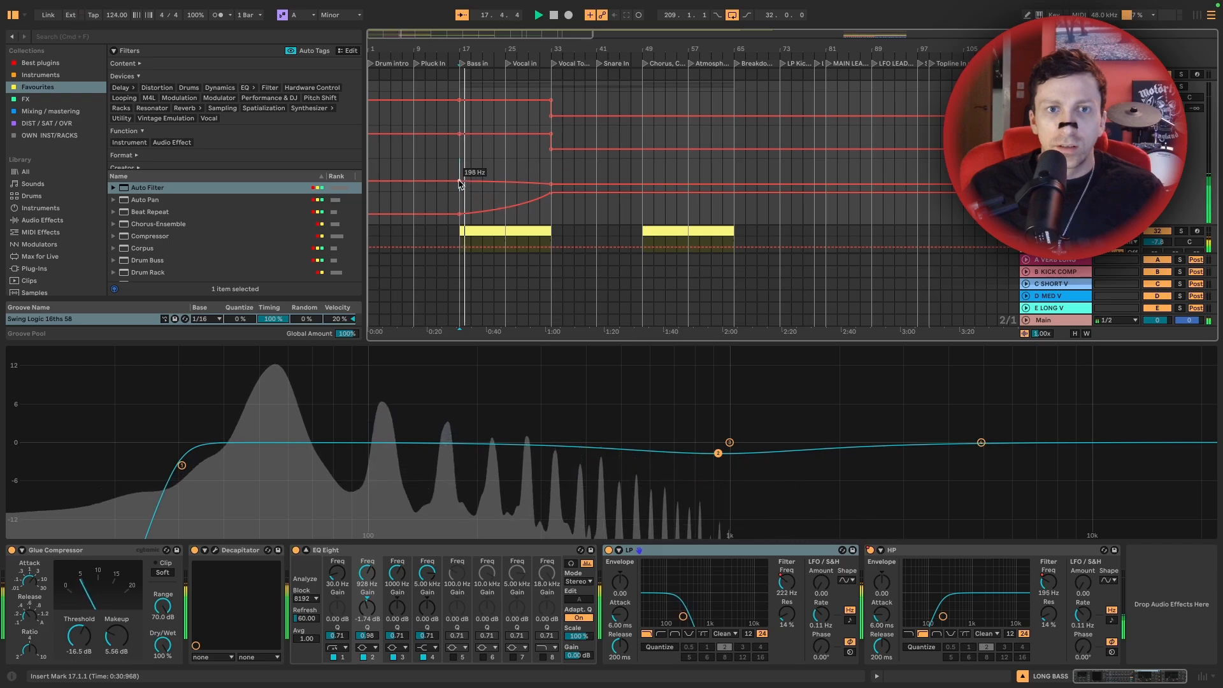
pyautogui.press('space')
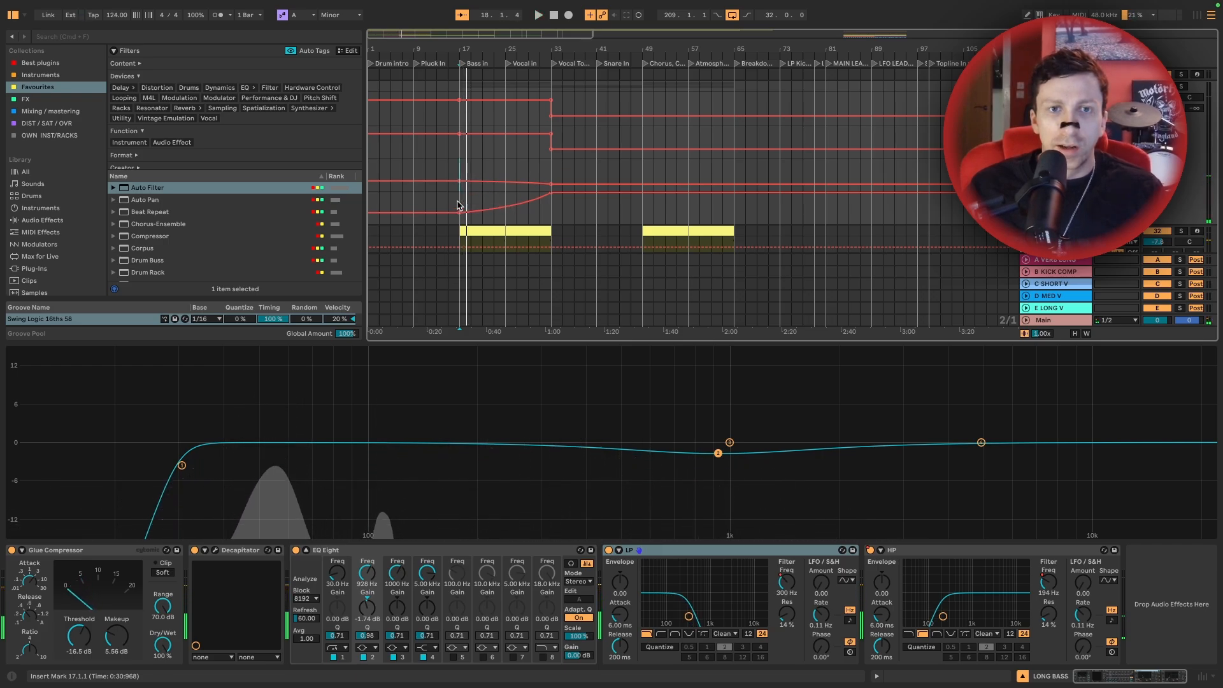
pyautogui.press('space')
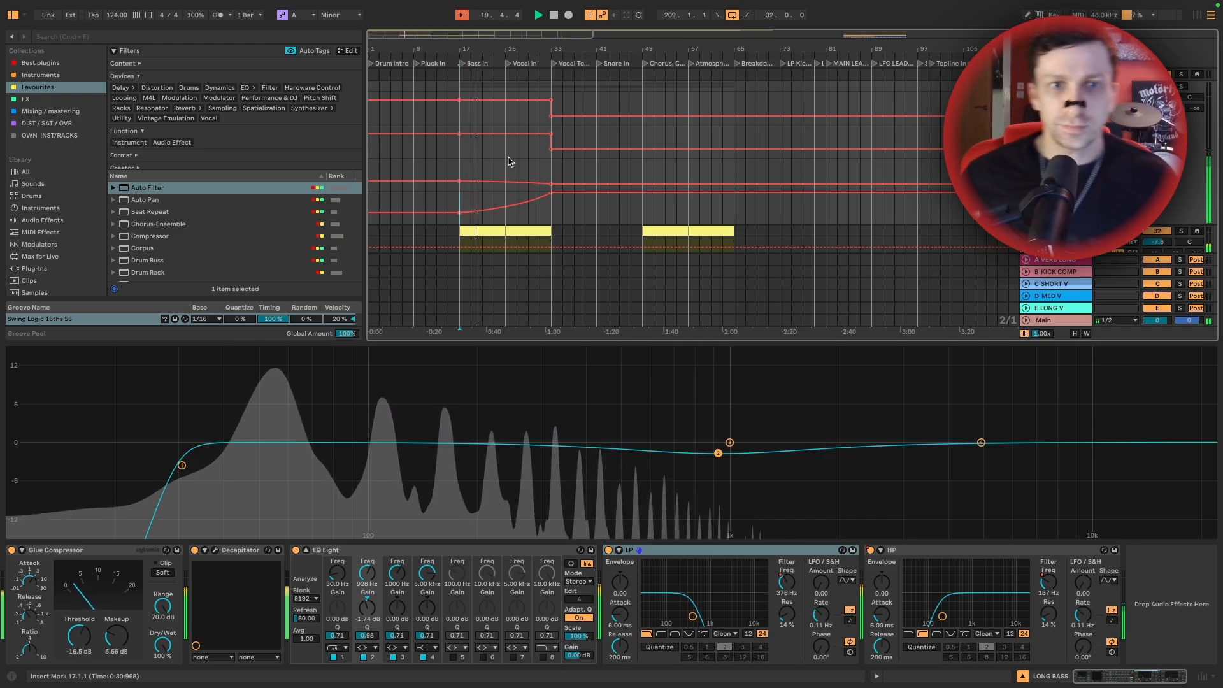
# Duplicate the SUB and MAIN COMPONENT one-note clips from bars 17–33 into bars 33–49
pyautogui.scroll(-3, 535, 181)
pyautogui.click(545, 196)
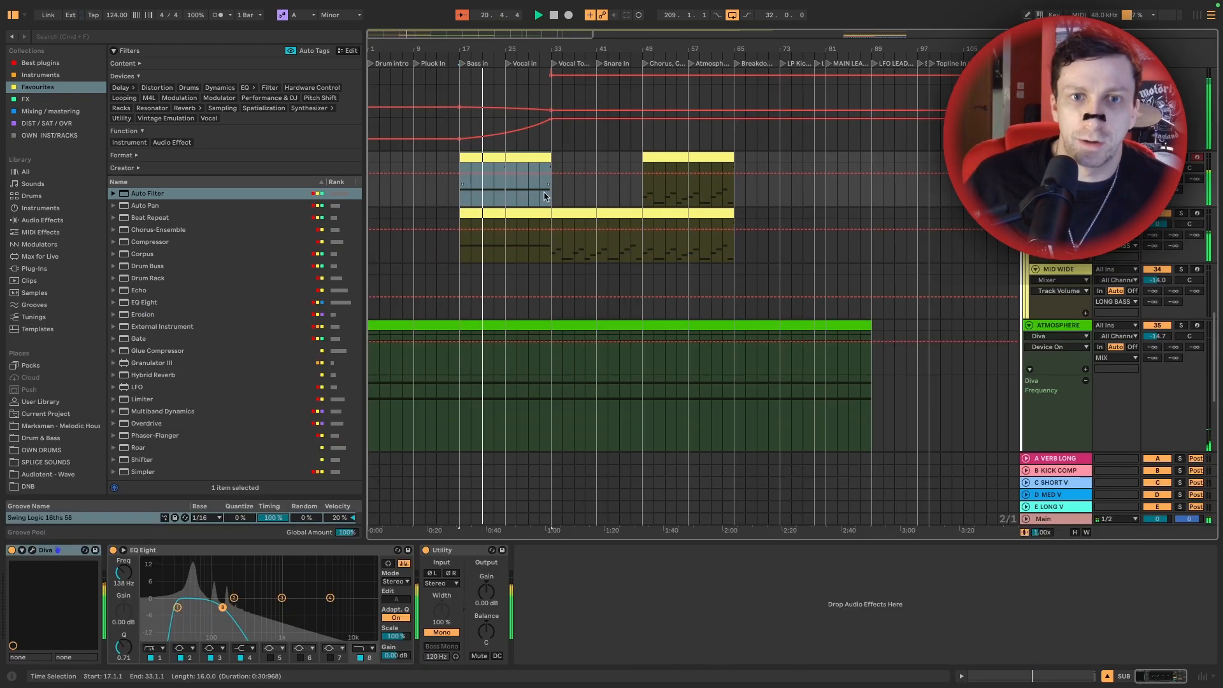
pyautogui.click(538, 211)
pyautogui.keyDown('shift'); pyautogui.click(537, 158); pyautogui.keyUp('shift')
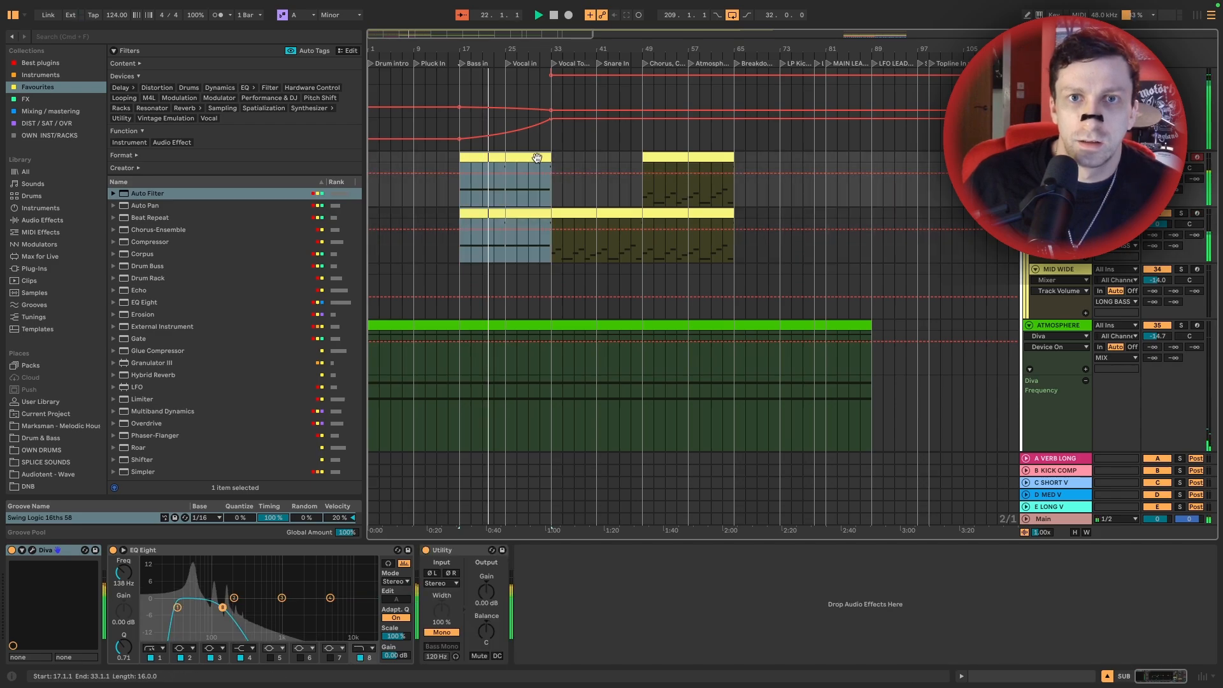
pyautogui.hscroll(2, 642, 114)
pyautogui.moveTo(634, 47); pyautogui.dragTo(682, 70)
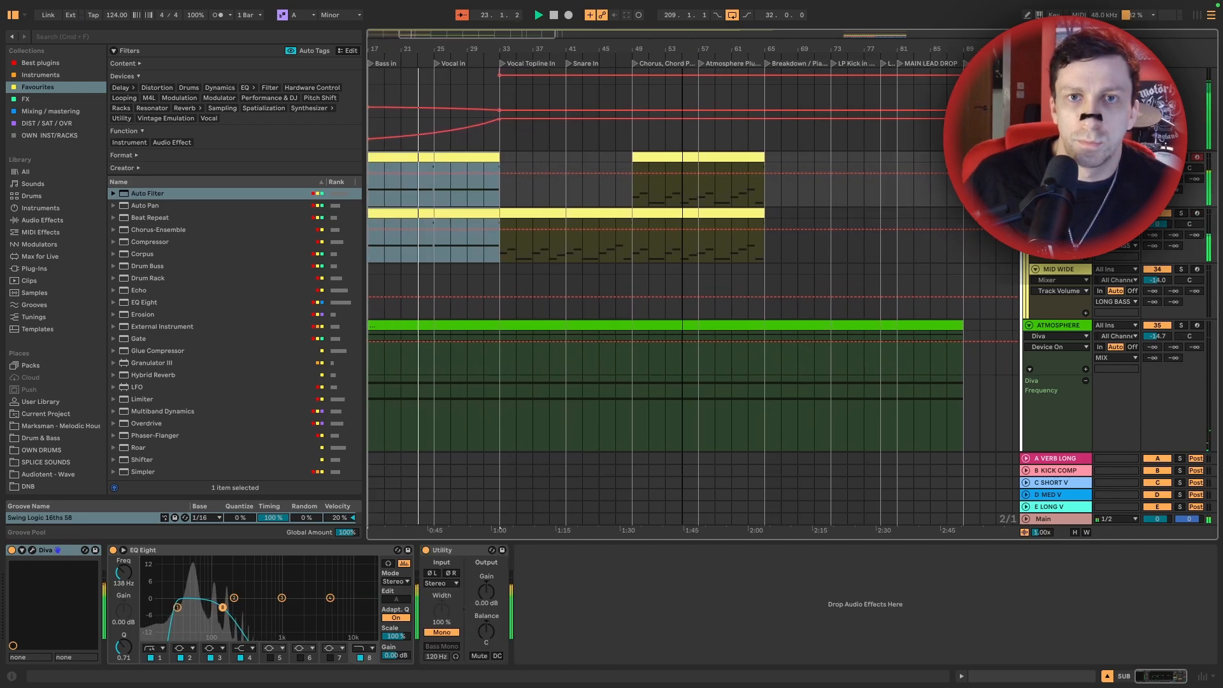
pyautogui.press('super+d')
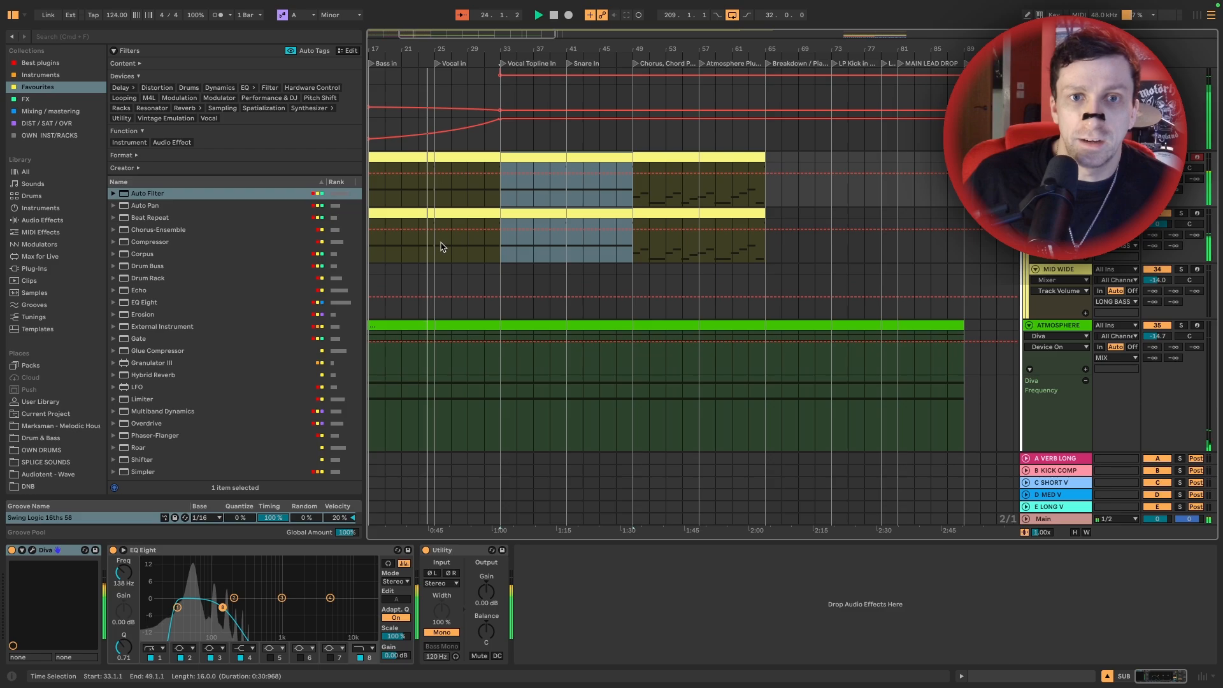
pyautogui.hscroll(-3, 578, 156)
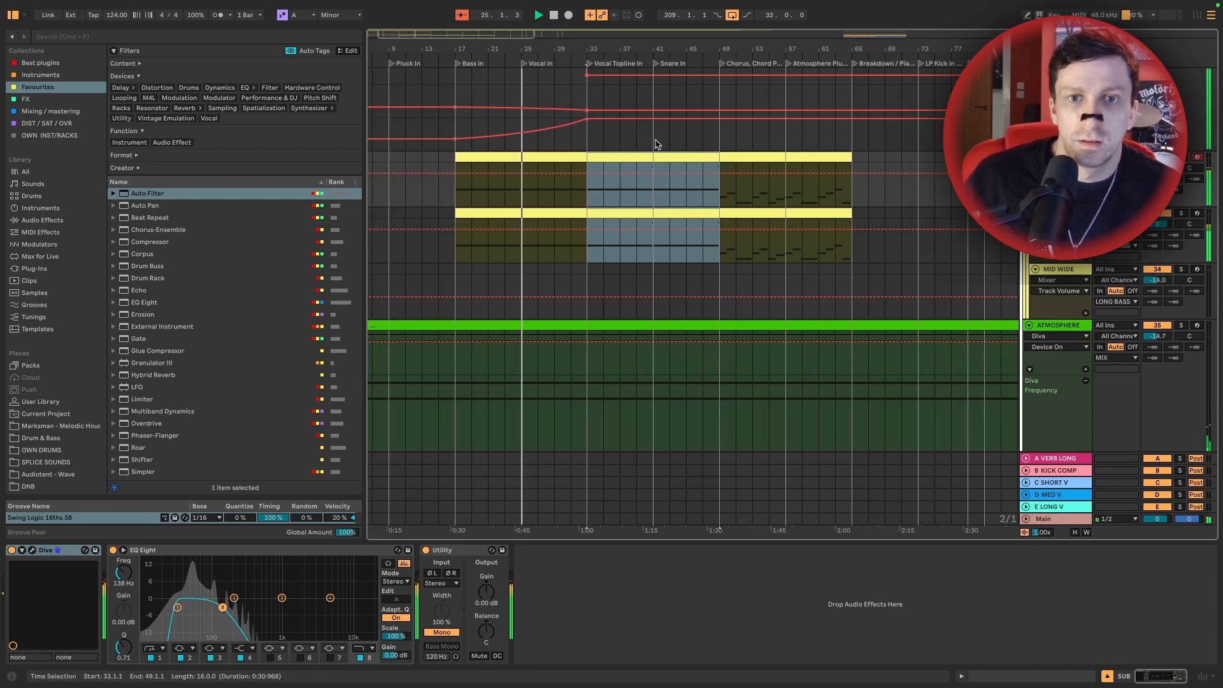
# Copy the MAIN COMPONENT clip at bars 33–49 down to the MID WIDE track
pyautogui.scroll(-2, 644, 178)
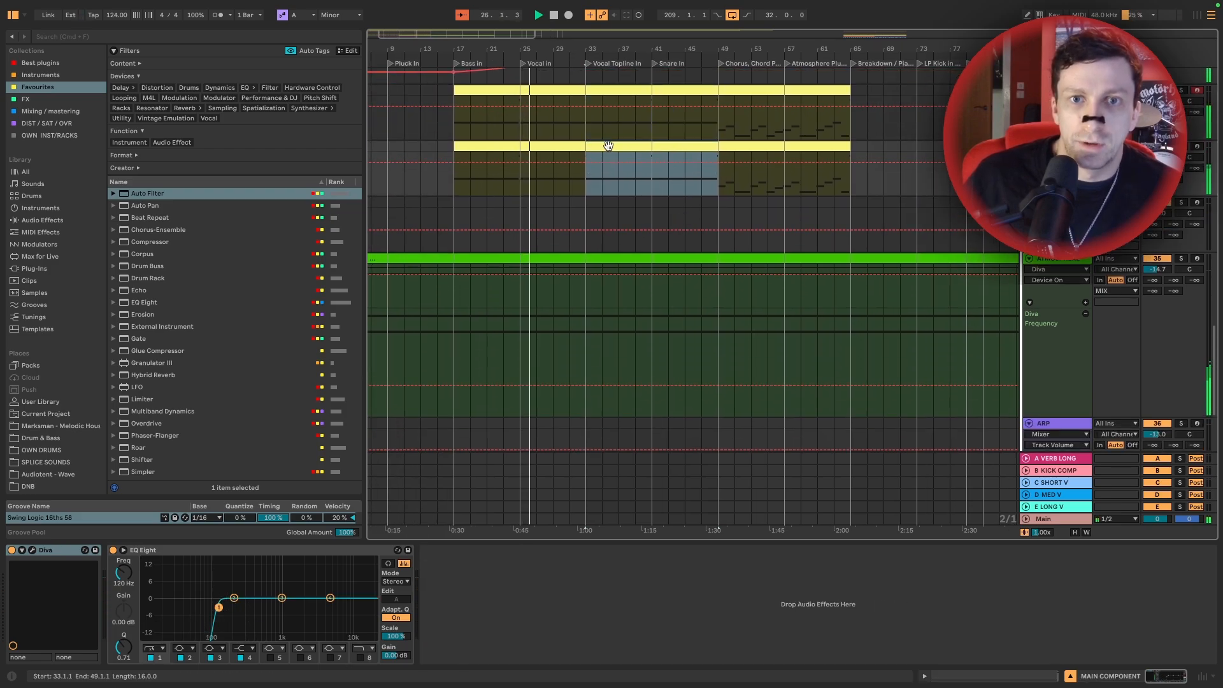
pyautogui.moveTo(608, 146); pyautogui.dragTo(608, 204)
pyautogui.hscroll(2, 705, 217)
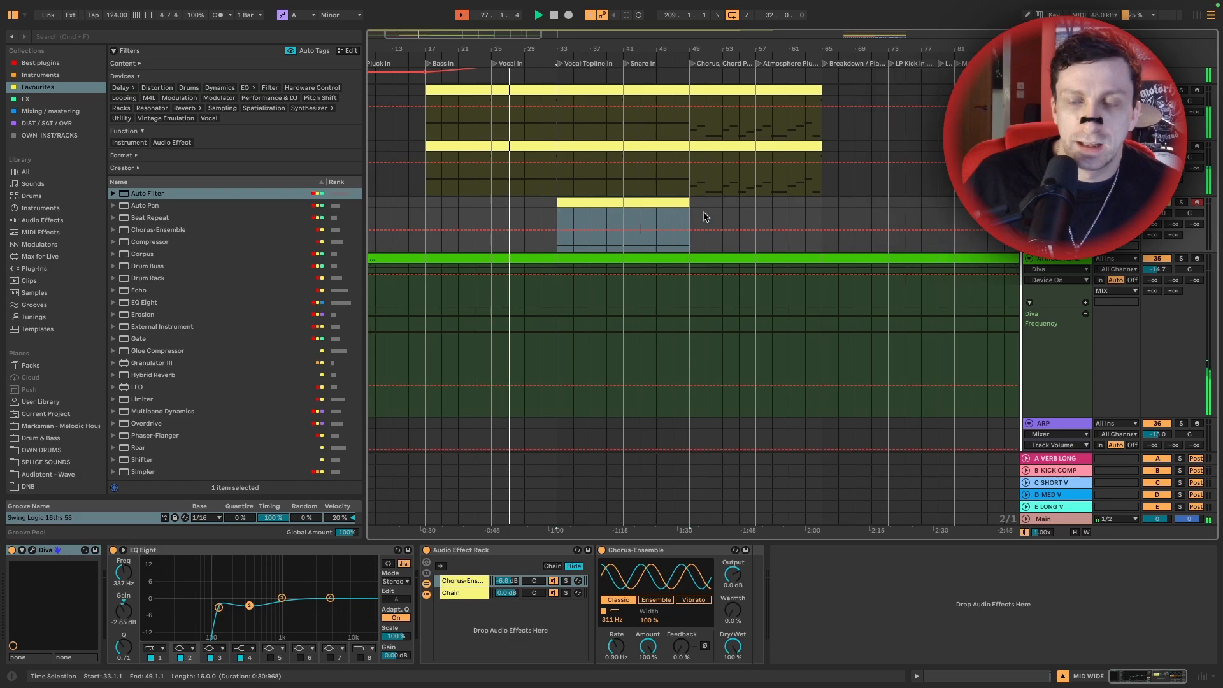
pyautogui.hscroll(5, 688, 213)
pyautogui.hscroll(-3, 685, 210)
pyautogui.hscroll(4, 688, 210)
pyautogui.hscroll(-6, 662, 205)
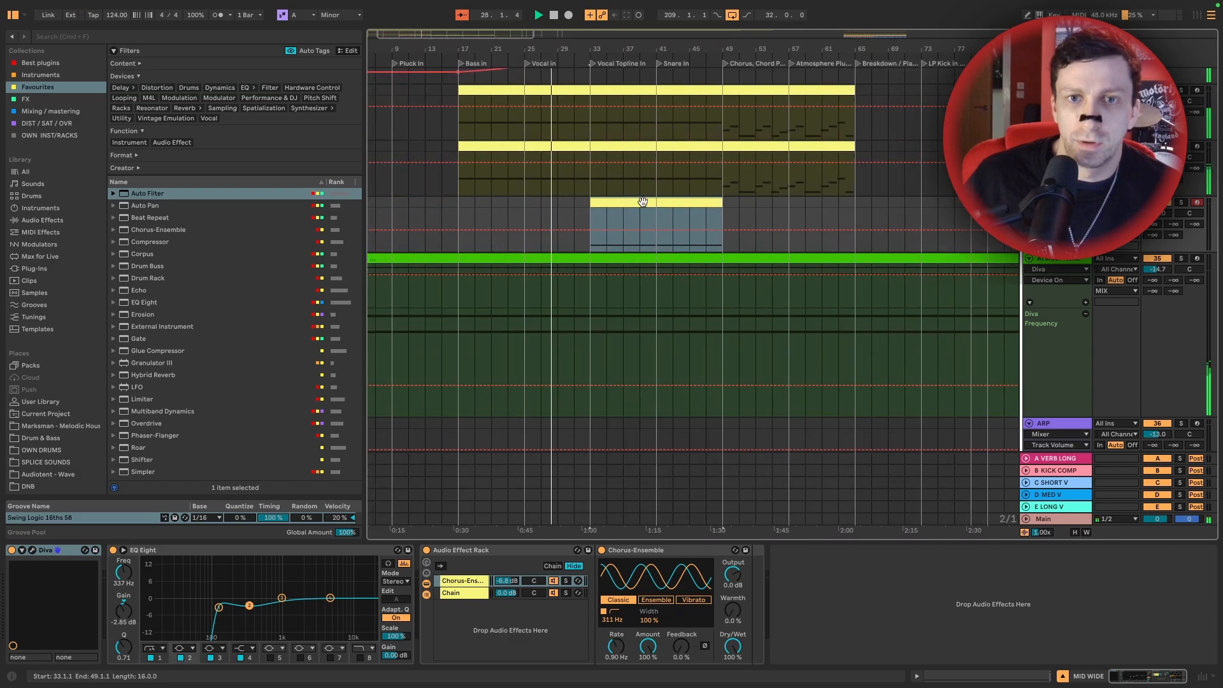
# Transpose all notes in the MID WIDE clip by octaves to A2 and A3, audition it, and close the clip editor
pyautogui.doubleClick(643, 202)
pyautogui.hotkey('ctrl', 'a')
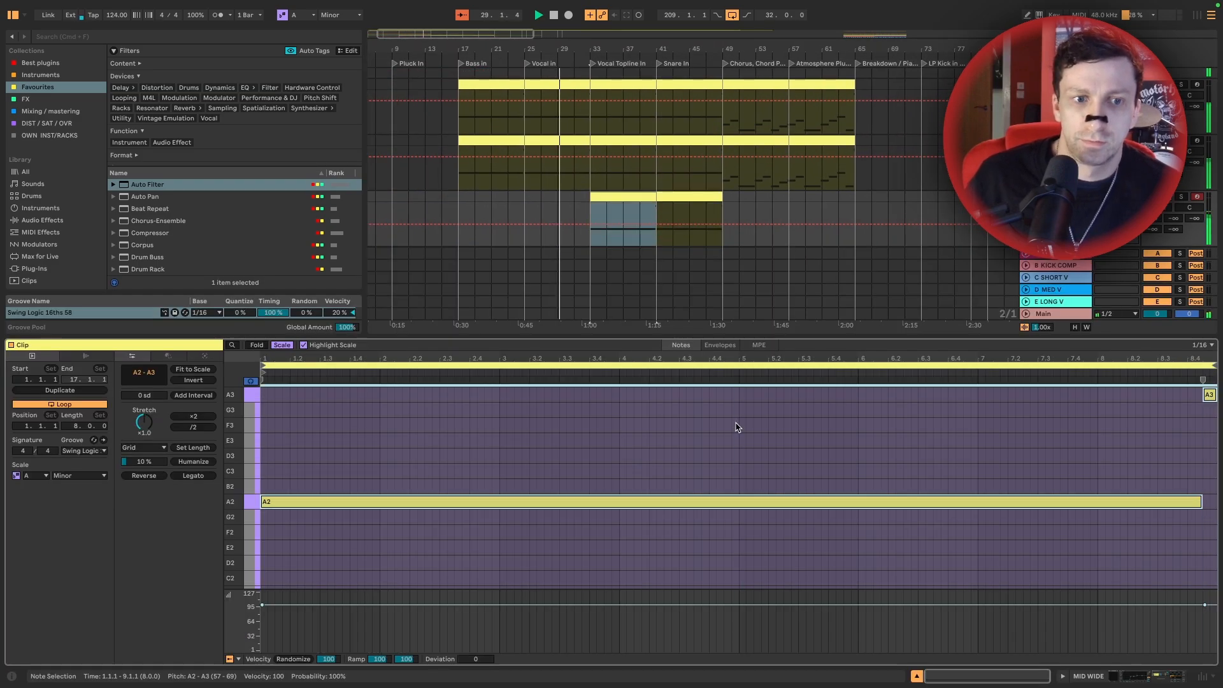
pyautogui.hotkey('shift', 'Up')
pyautogui.hotkey('shift', 'Down')
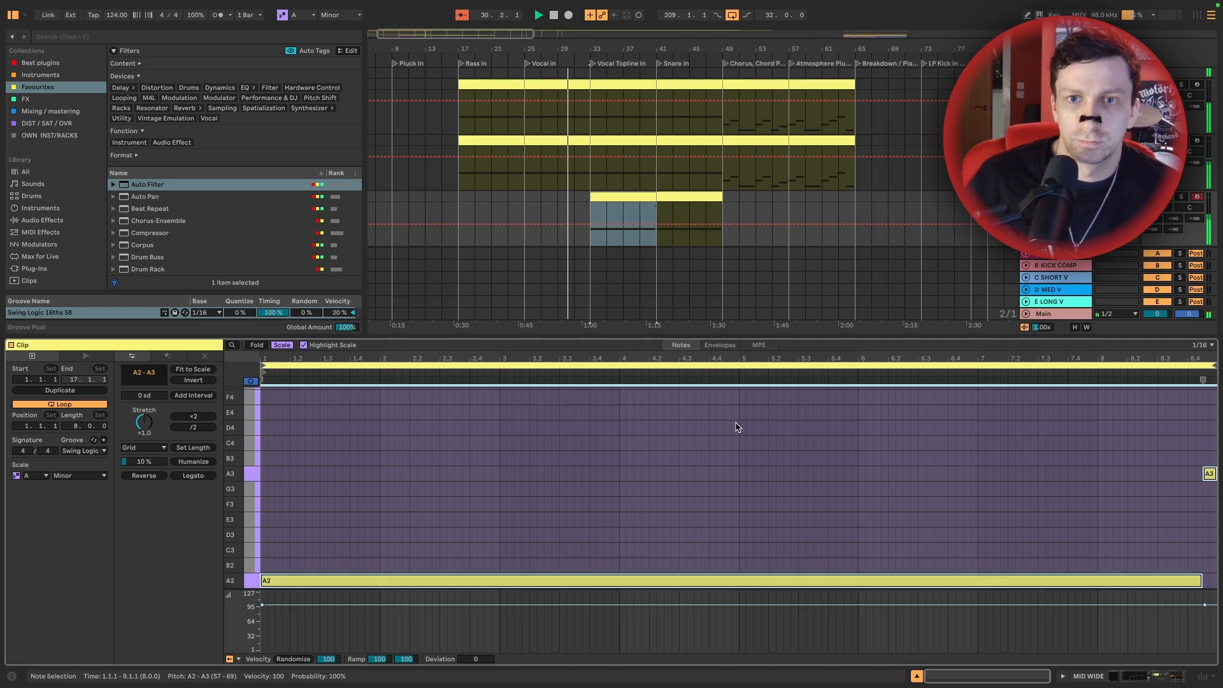
pyautogui.hscroll(15, 751, 181)
pyautogui.hscroll(-15, 747, 181)
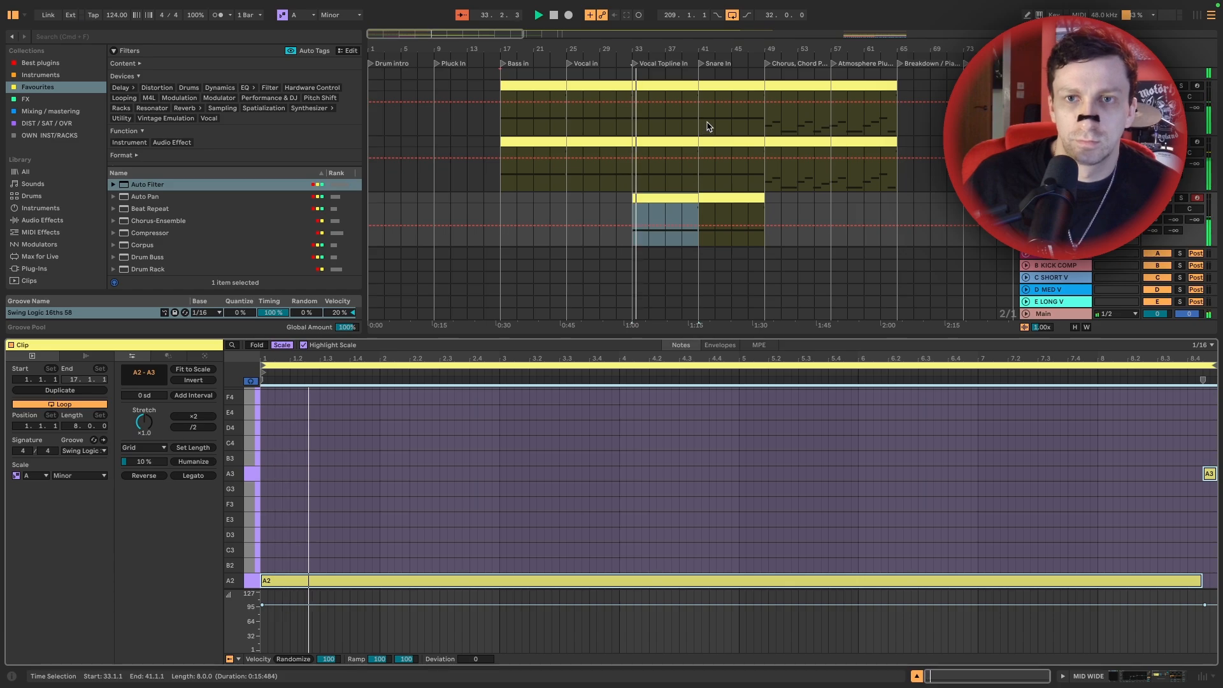
pyautogui.scroll(2, 705, 129)
pyautogui.scroll(1, 697, 132)
pyautogui.press('space')
pyautogui.press('super+alt+l')
# End the KICK clip at 32.3.1 with its Auto Filter on from bar 31, and copy this section from bar 17 to bar 33
pyautogui.scroll(12, 696, 141)
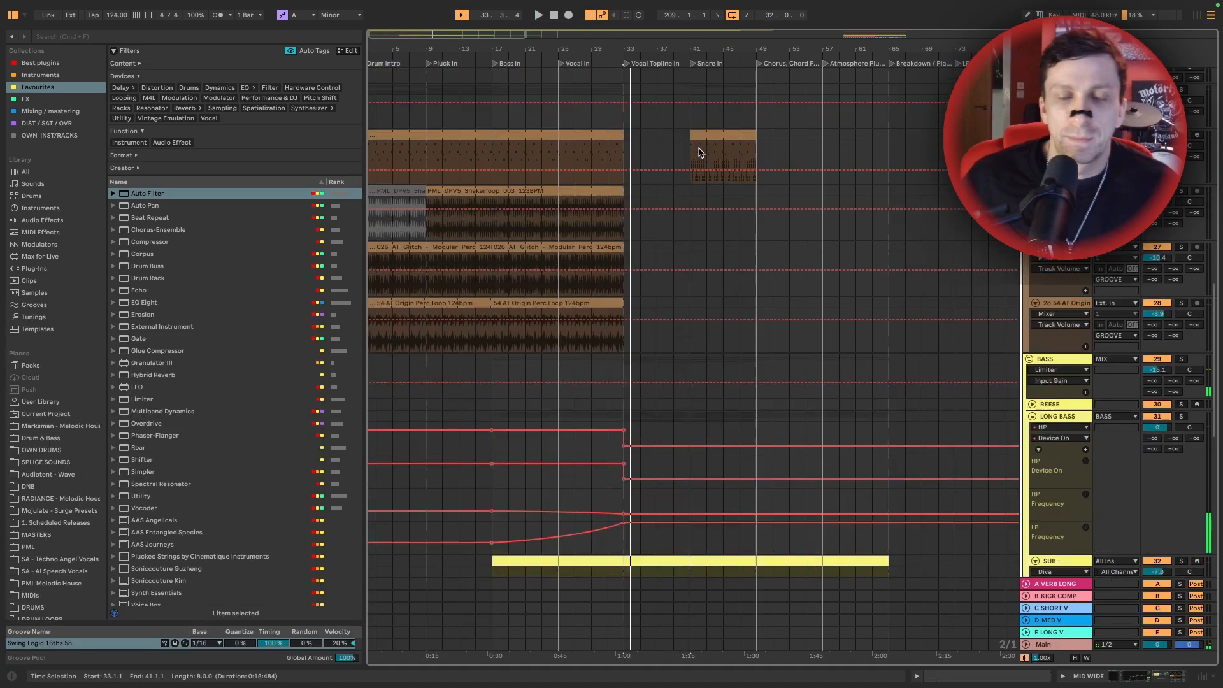
pyautogui.scroll(-5, 688, 159)
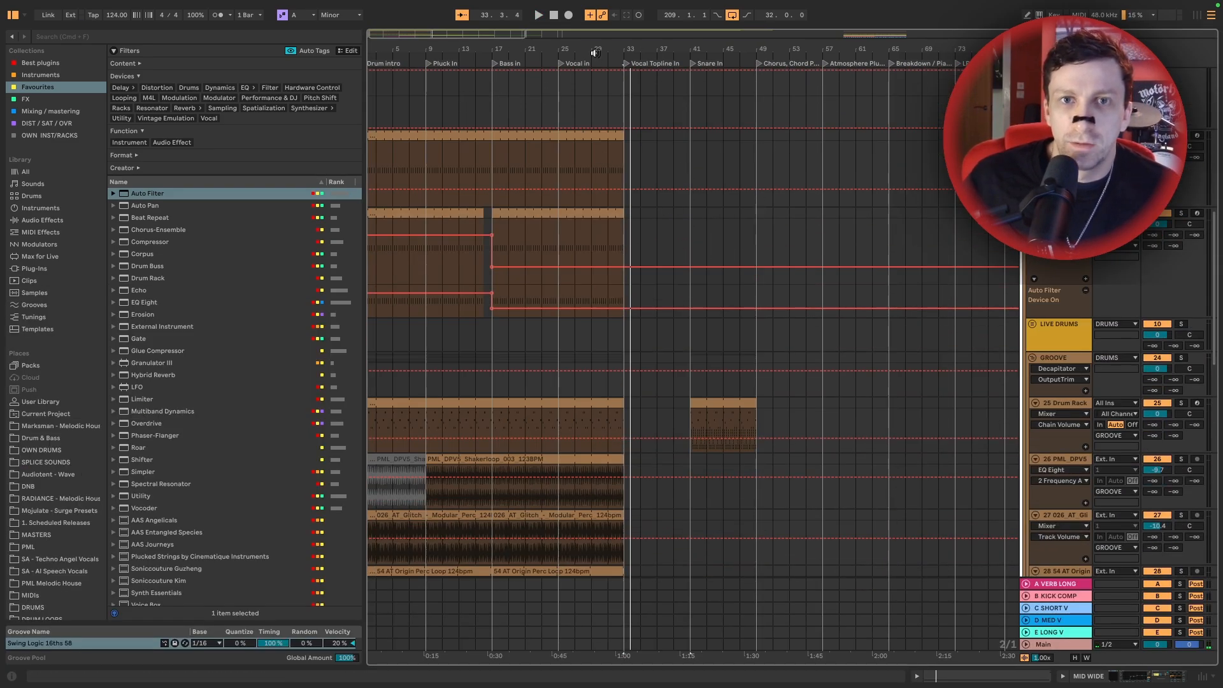
pyautogui.moveTo(595, 52); pyautogui.dragTo(701, 215)
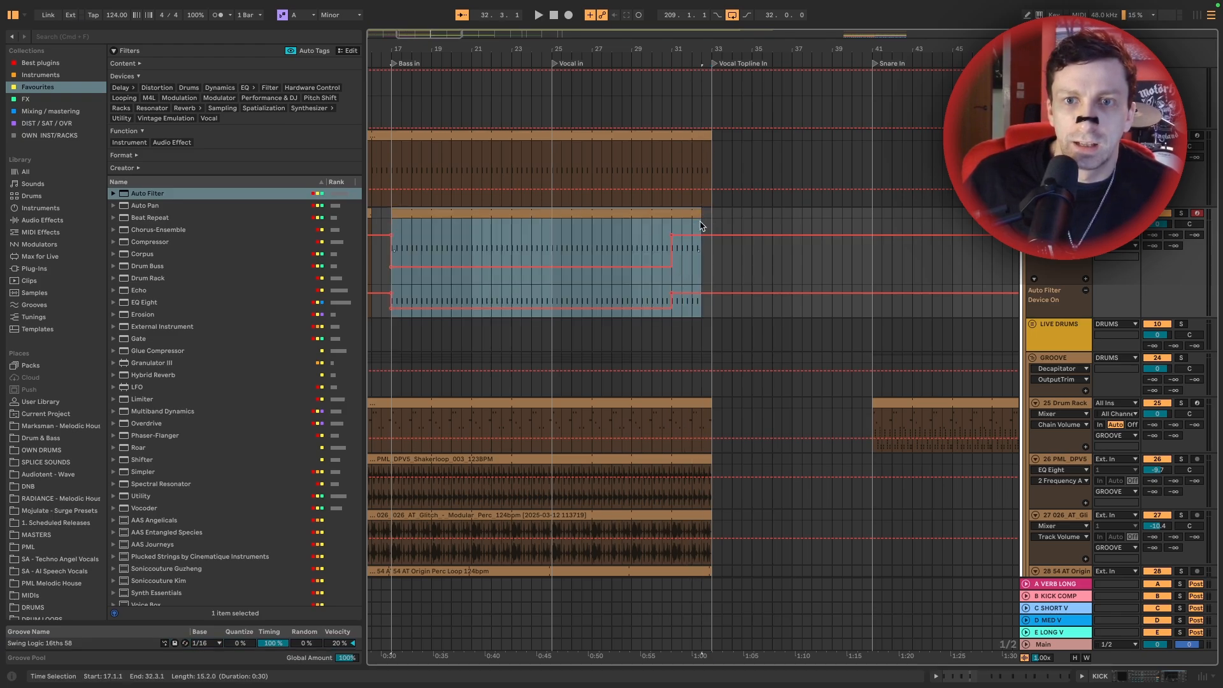
pyautogui.click(719, 218)
pyautogui.hotkey('ctrl', 'v')
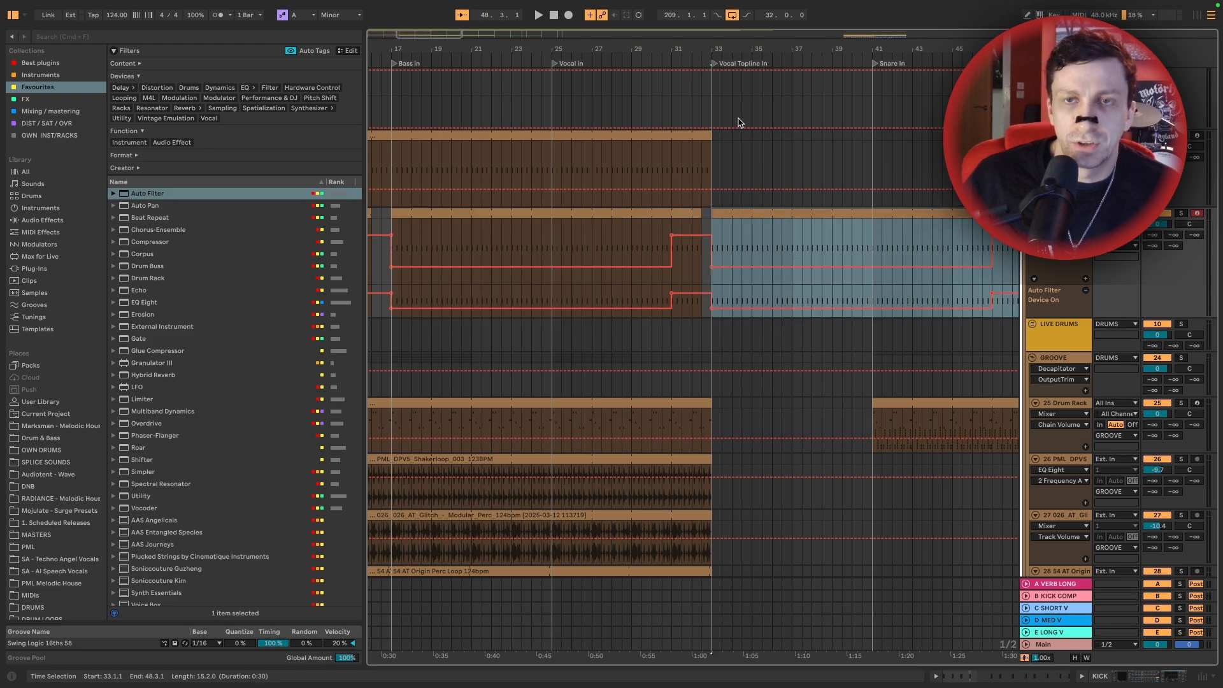
# Extend the four GROOVE clips, from the drum rack down to the Origin perc loop, from bar 33 to bar 41
pyautogui.moveTo(719, 53); pyautogui.dragTo(718, 26)
pyautogui.scroll(-5, 691, 377)
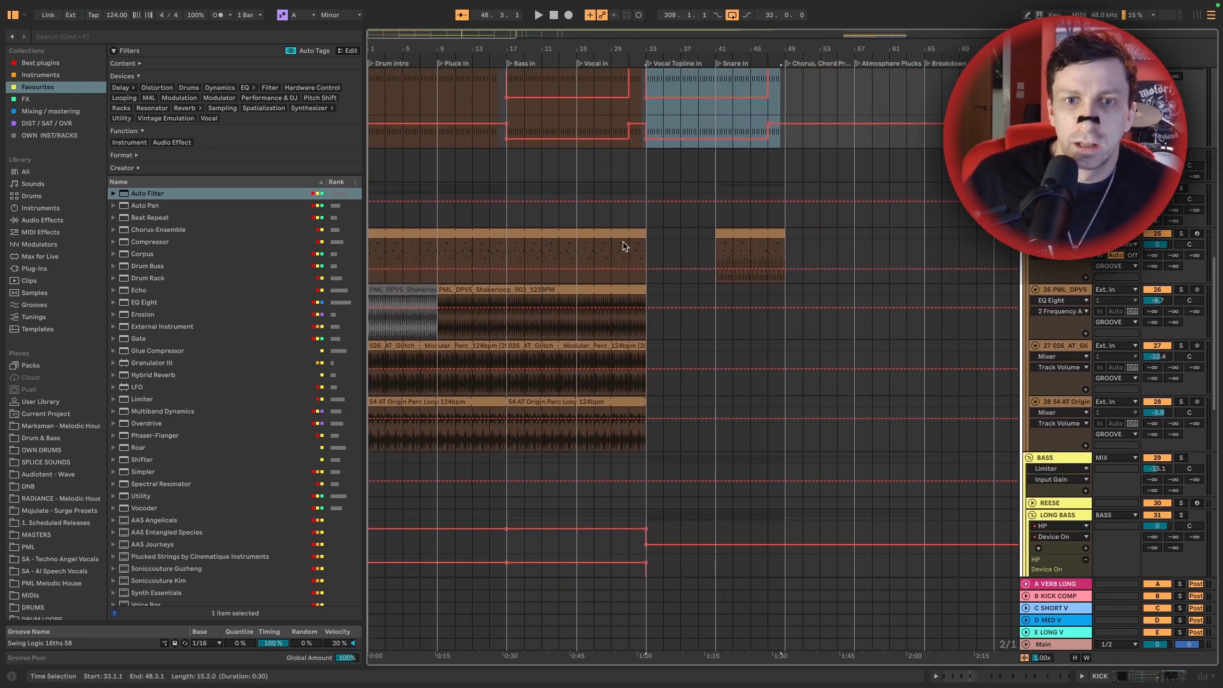
pyautogui.click(618, 232)
pyautogui.keyDown('shift'); pyautogui.click(639, 400); pyautogui.keyUp('shift')
pyautogui.moveTo(642, 399); pyautogui.dragTo(709, 392)
# Extend the CHORD SUPPORT pluck clip from bar 25 to the Chorus locator at bar 49
pyautogui.scroll(-10, 709, 391)
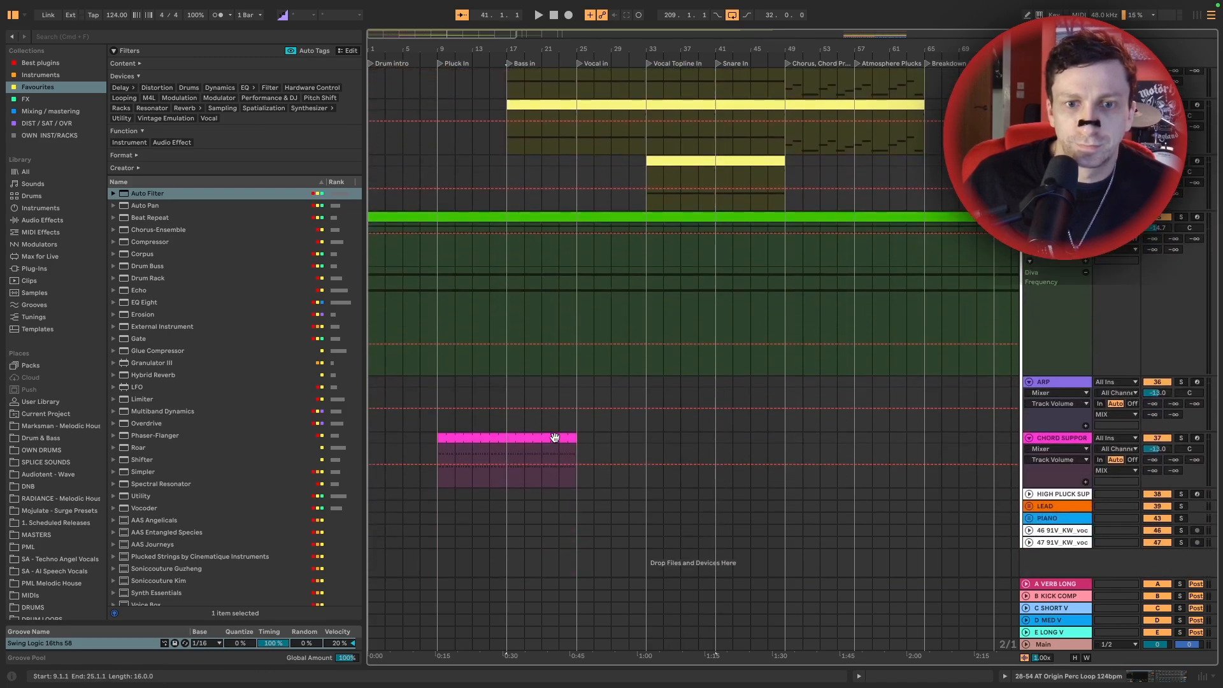
pyautogui.click(554, 437)
pyautogui.moveTo(575, 437); pyautogui.dragTo(785, 438)
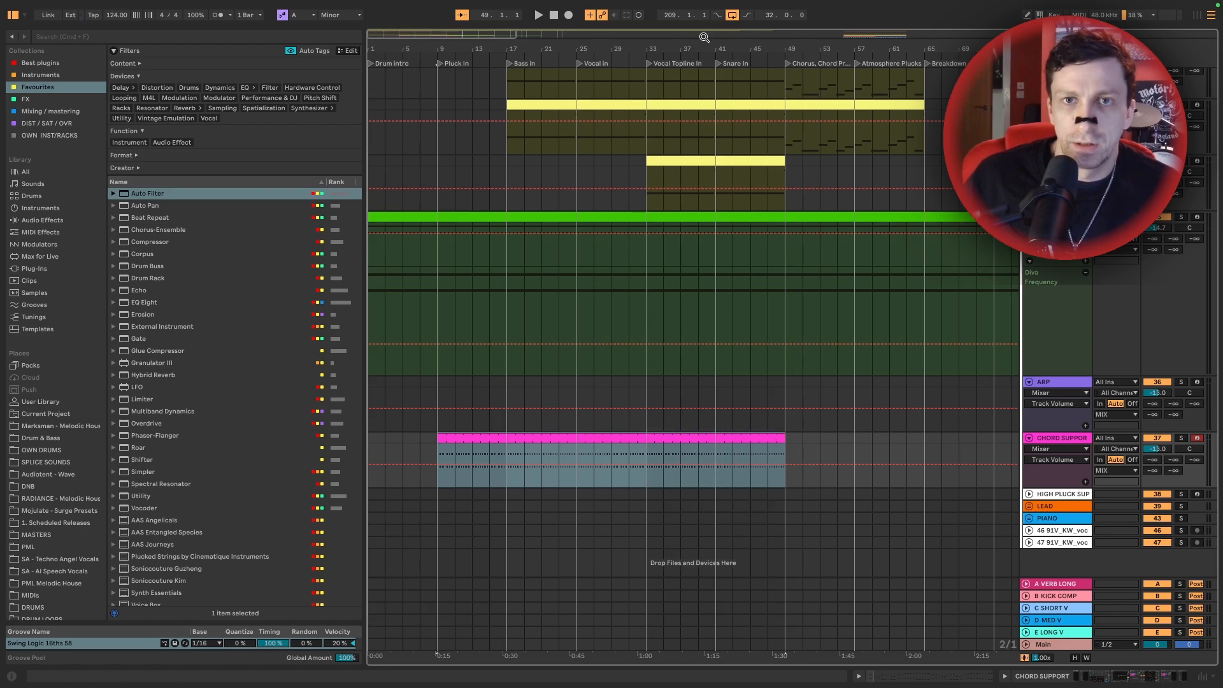
pyautogui.moveTo(682, 45); pyautogui.dragTo(682, 25)
pyautogui.hscroll(12, 778, 376)
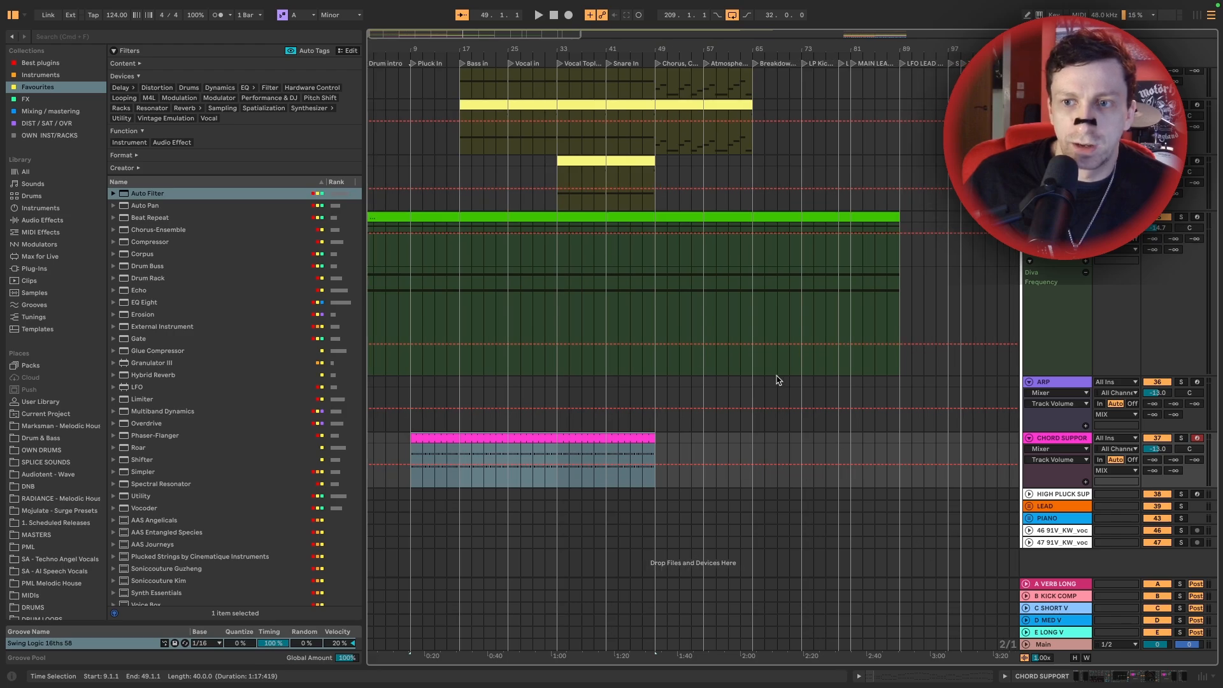
# Copy both vocal adlib tracks' clips from the source loop at bars 241–273 to the Vocal In locator at bar 25, and audition them
pyautogui.hscroll(-5, 756, 381)
pyautogui.hscroll(10, 756, 380)
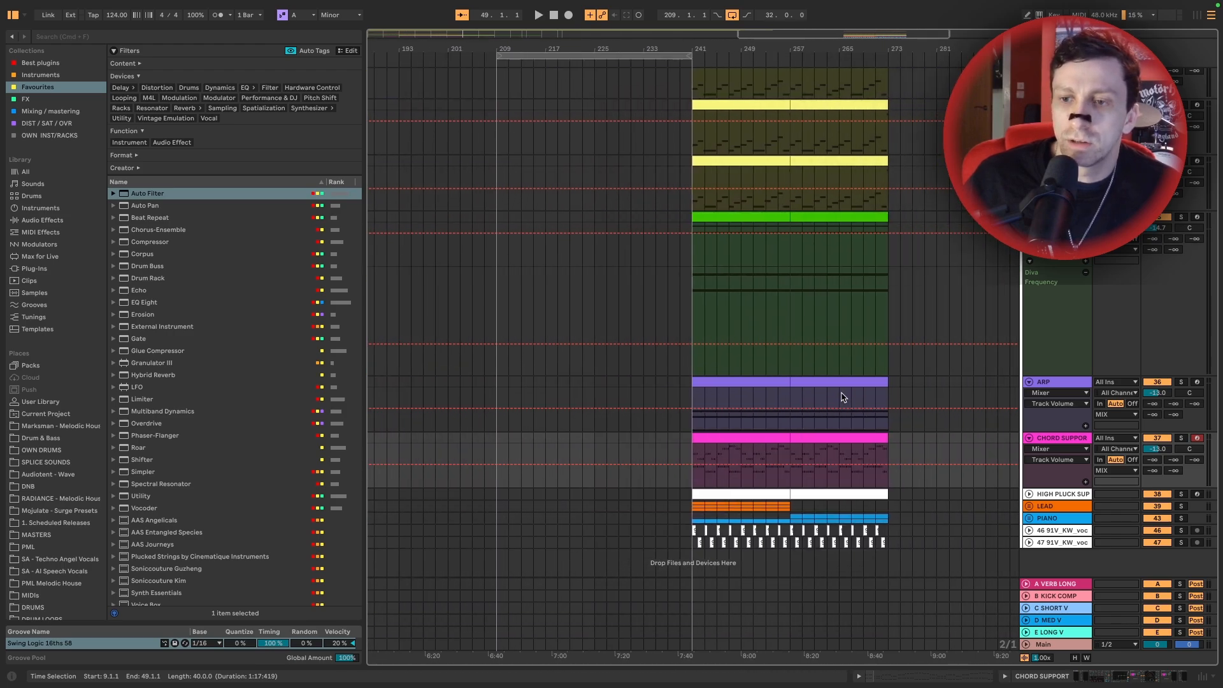
pyautogui.click(1029, 542)
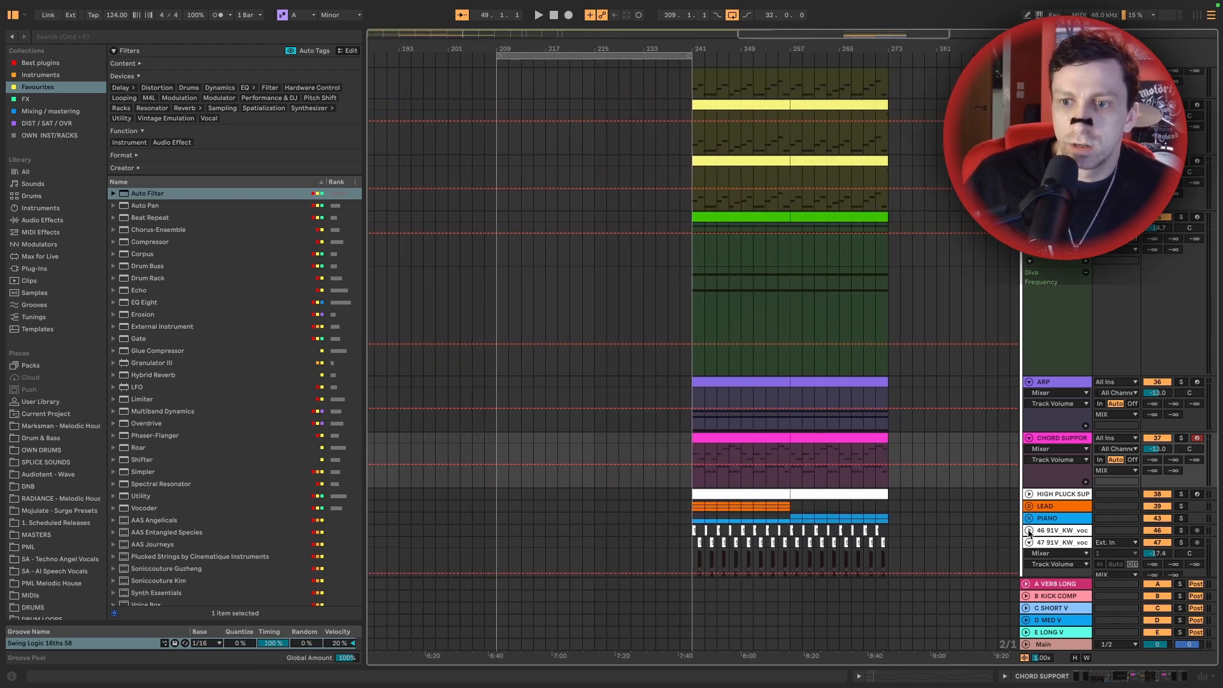
pyautogui.click(1029, 530)
pyautogui.scroll(-3, 892, 500)
pyautogui.click(705, 451)
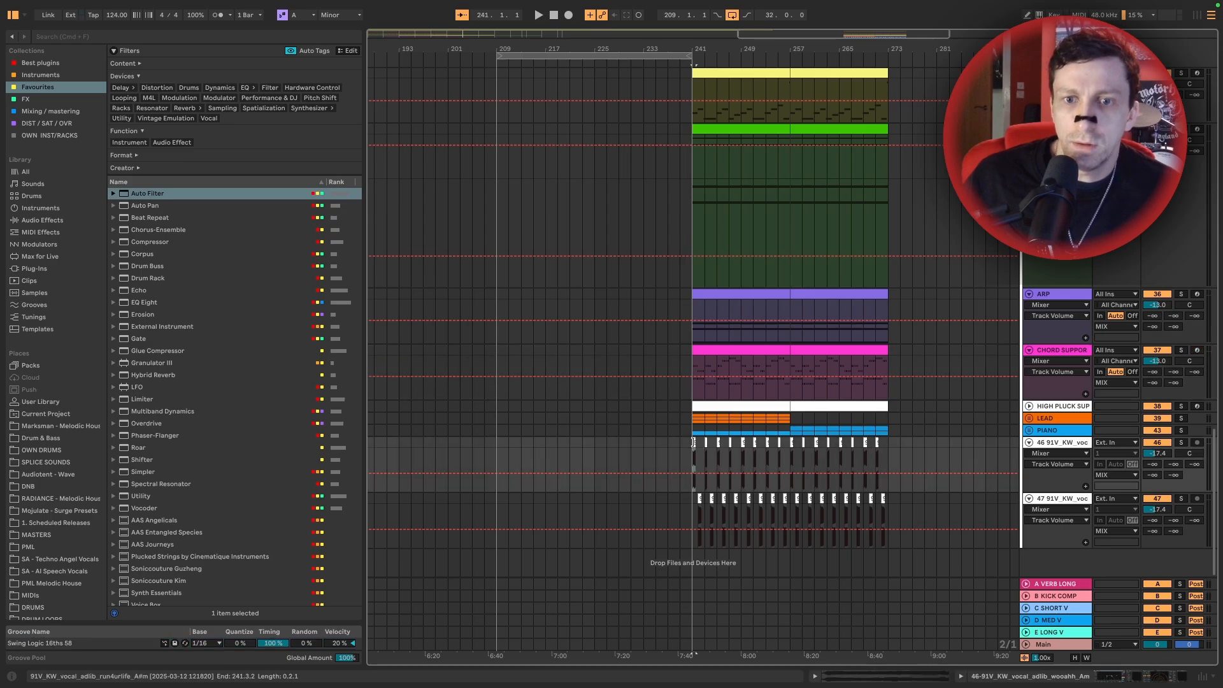
pyautogui.keyDown('shift'); pyautogui.click(884, 501); pyautogui.keyUp('shift')
pyautogui.hscroll(-10, 868, 491)
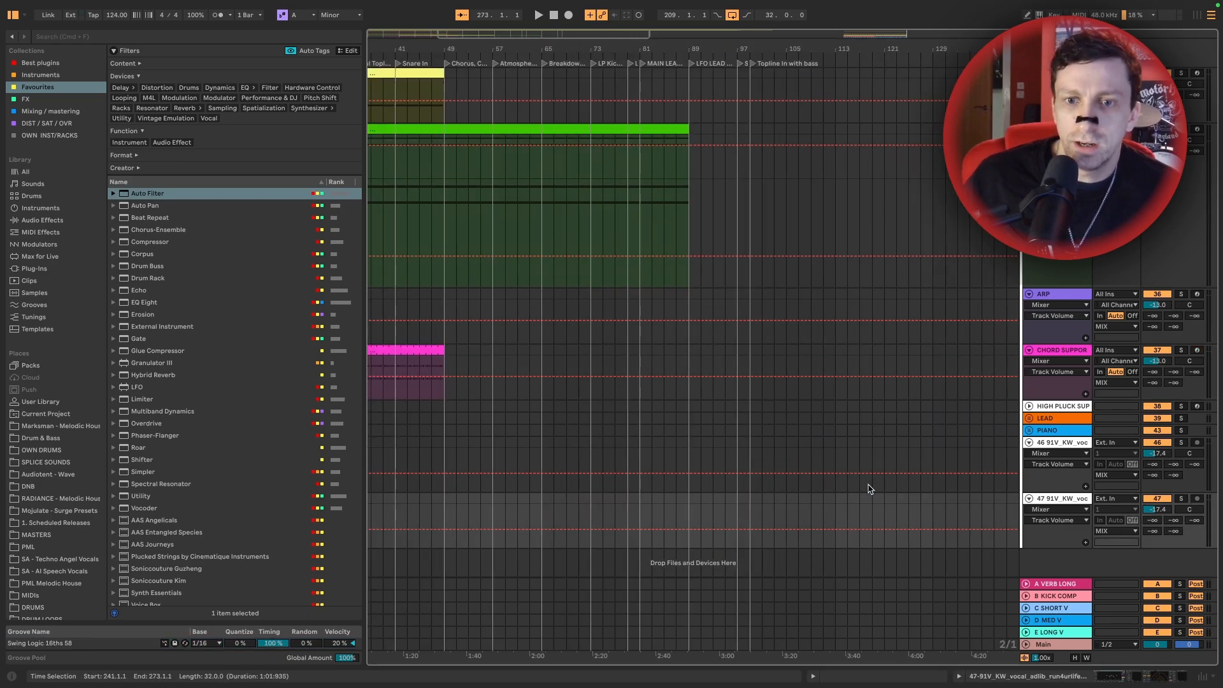
pyautogui.hscroll(-5, 779, 514)
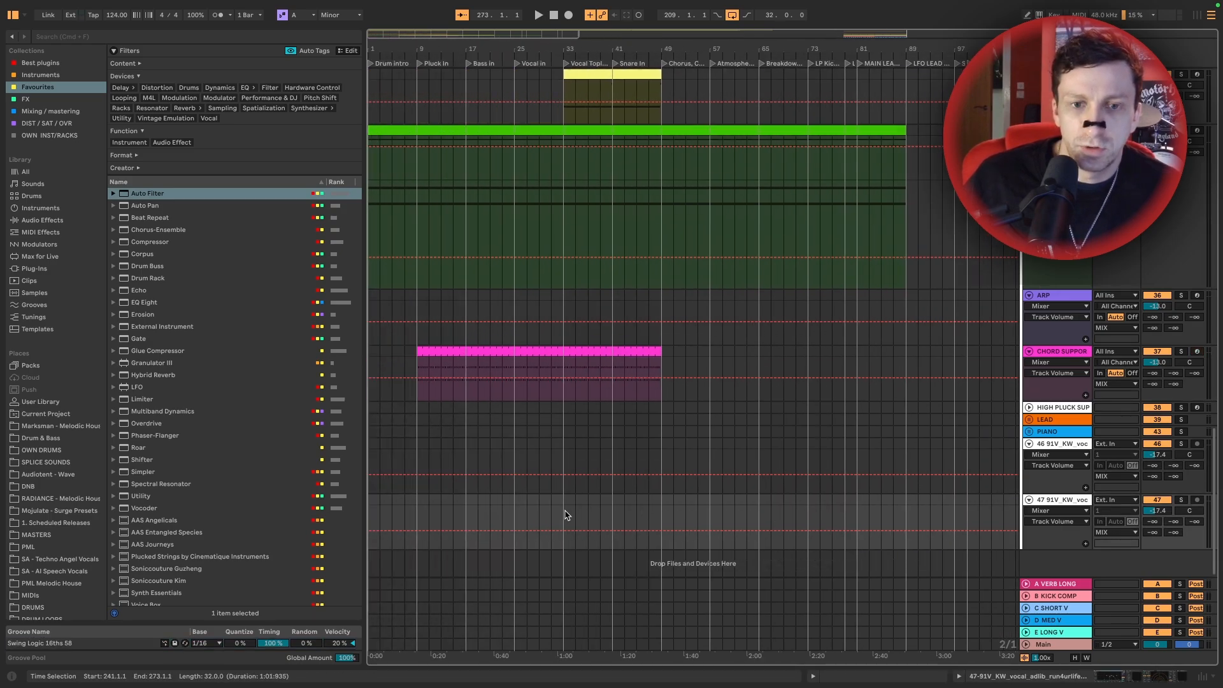
pyautogui.click(516, 448)
pyautogui.press('super+v')
pyautogui.press('space')
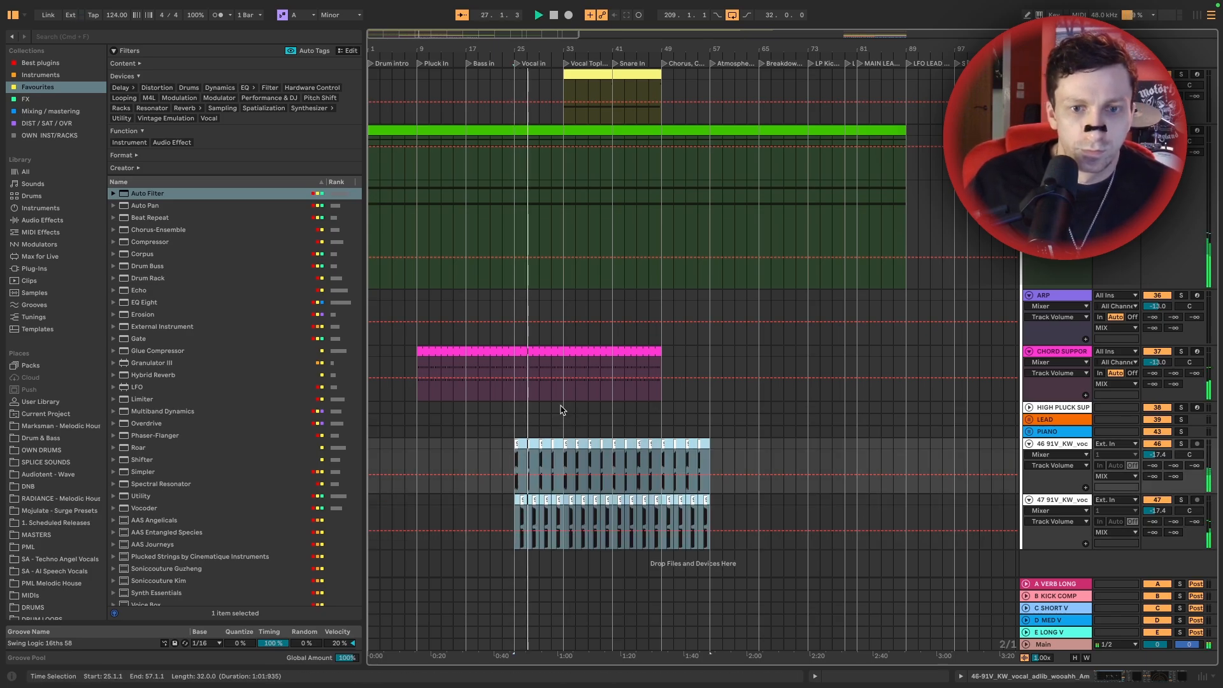
# Deactivate the lower vocal track's first clip at 25.4.3 and the upper vocal track's clip at bar 27, auditioning between the changes
pyautogui.keyDown('ctrl'); pyautogui.scroll(5, 536, 442); pyautogui.keyUp('ctrl')
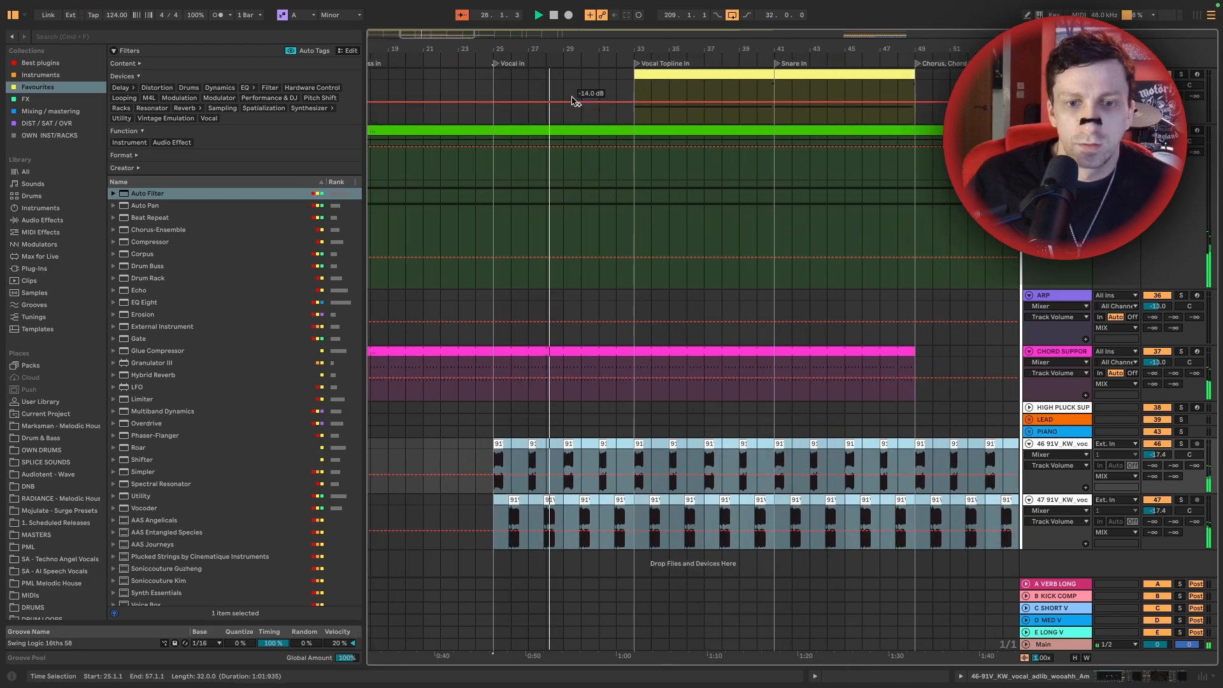
pyautogui.click(511, 507)
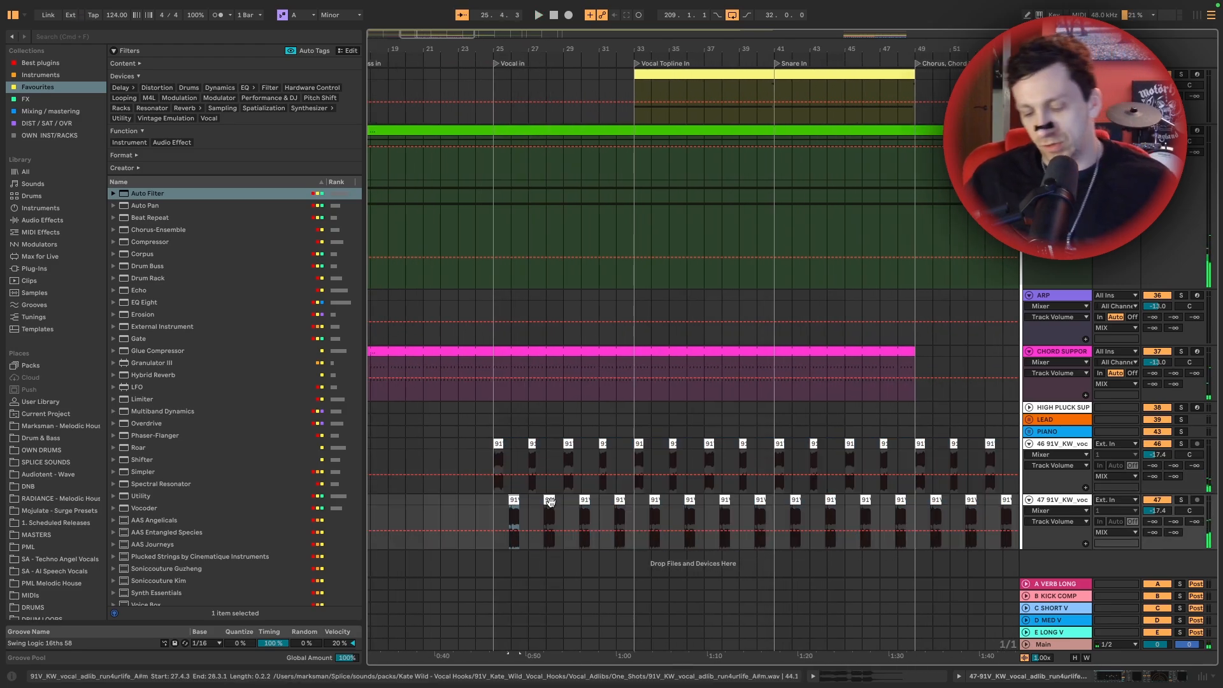
pyautogui.press('0')
pyautogui.hscroll(-3, 529, 508)
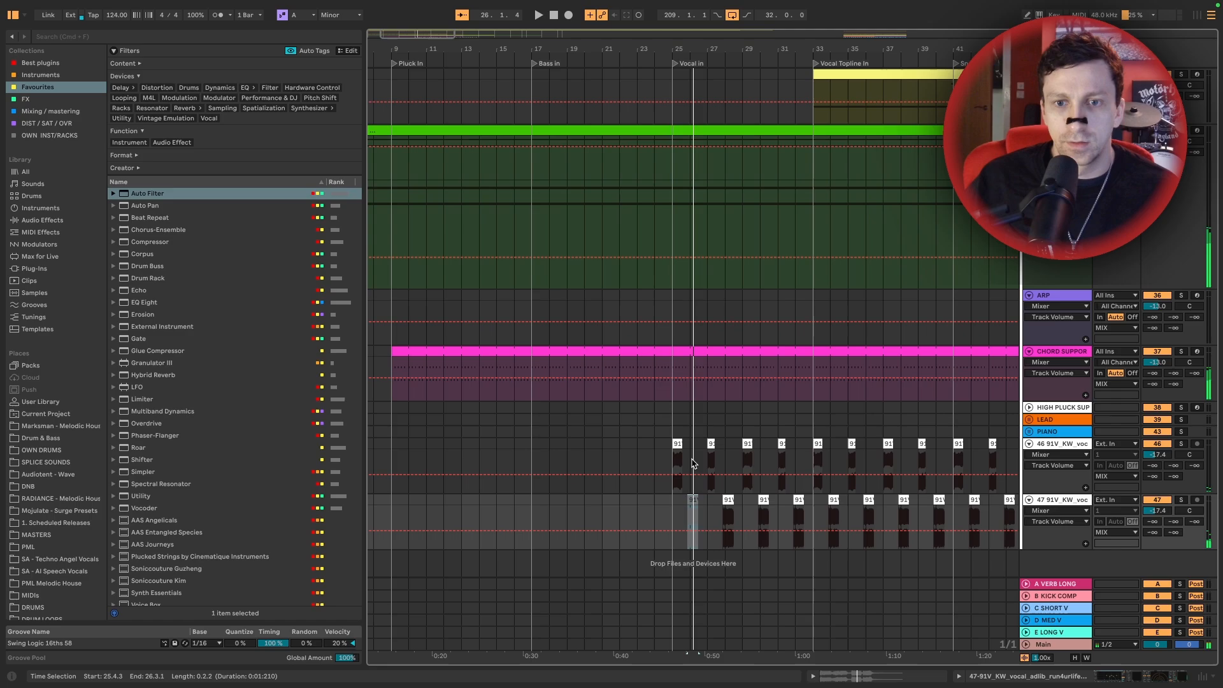
pyautogui.click(677, 447)
pyautogui.press('space')
pyautogui.hscroll(-1, 701, 451)
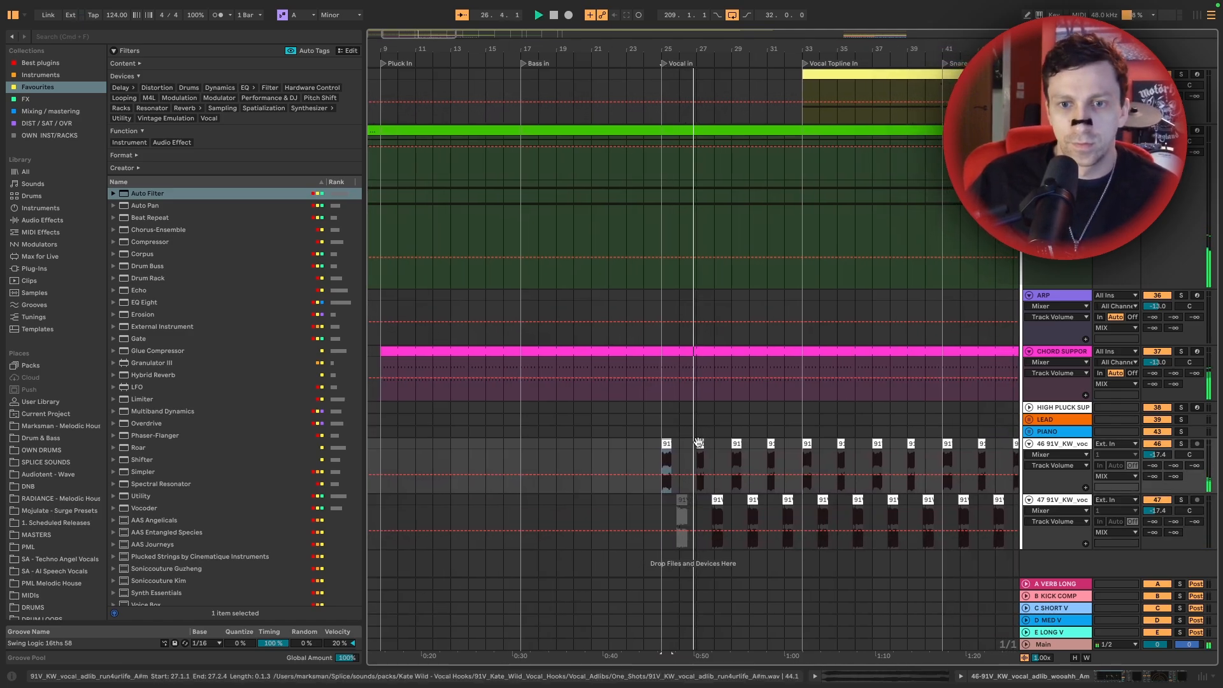
pyautogui.click(705, 444)
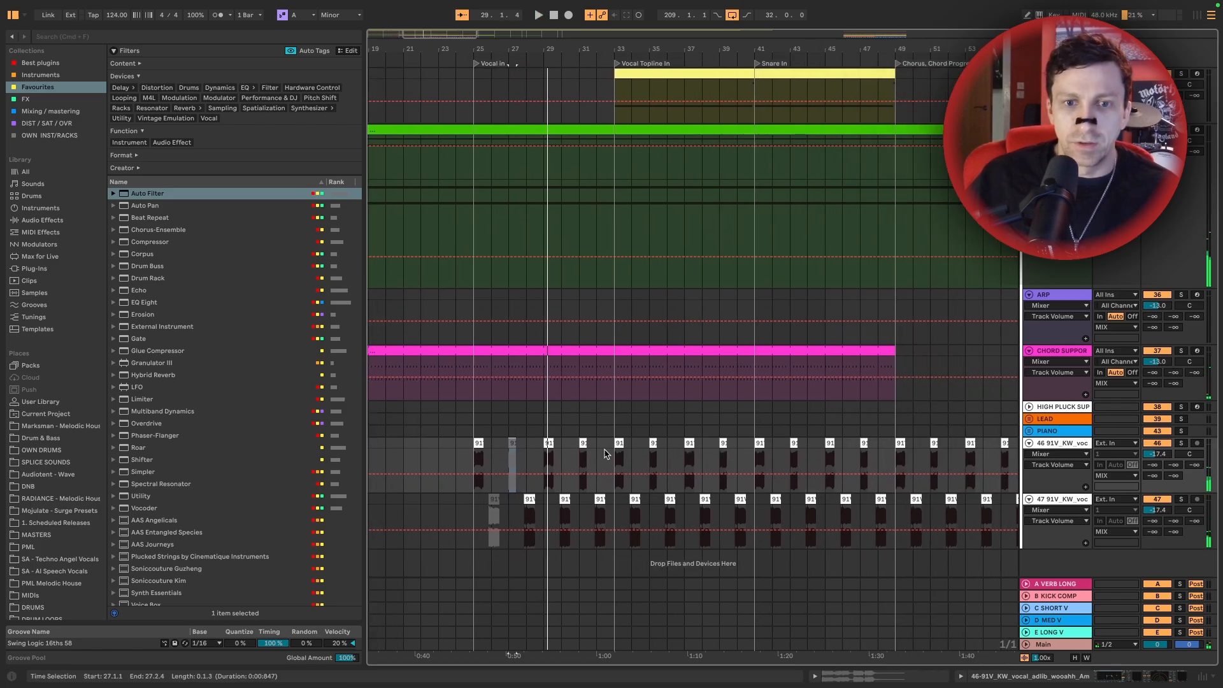
# Delete the vocal clips from 29.4.3 to bar 49, and repeat the four-bar pattern from bars 25–29 up to bar 49
pyautogui.click(564, 500)
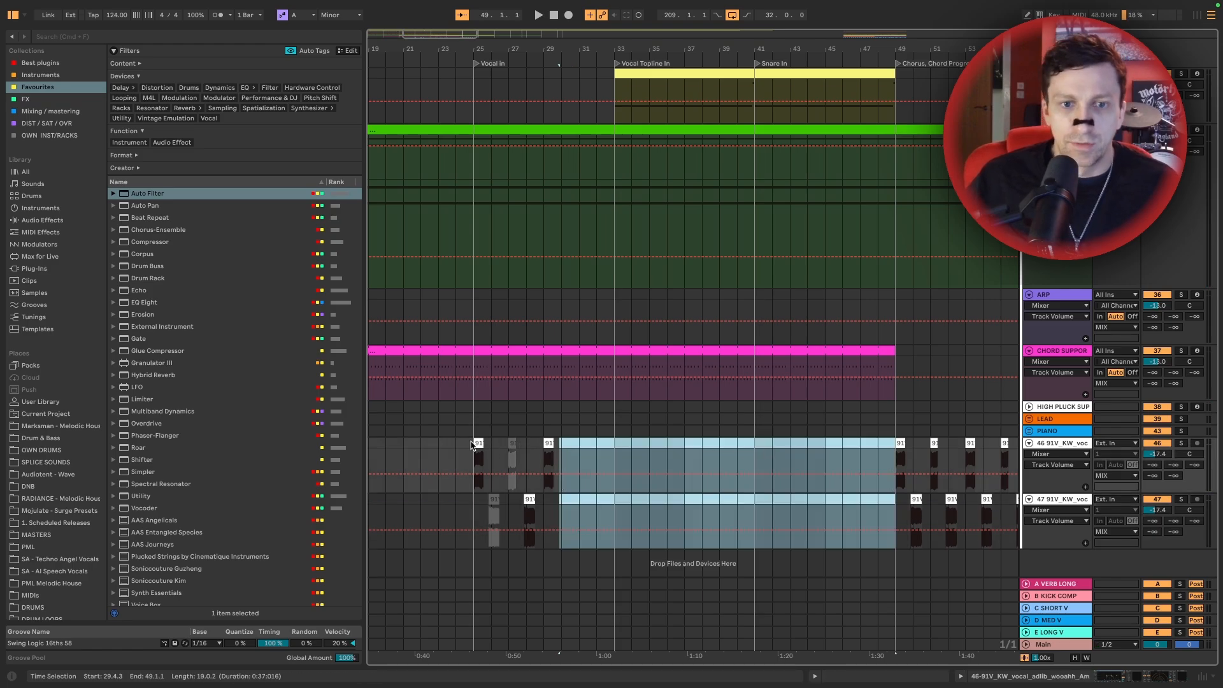
pyautogui.click(472, 444)
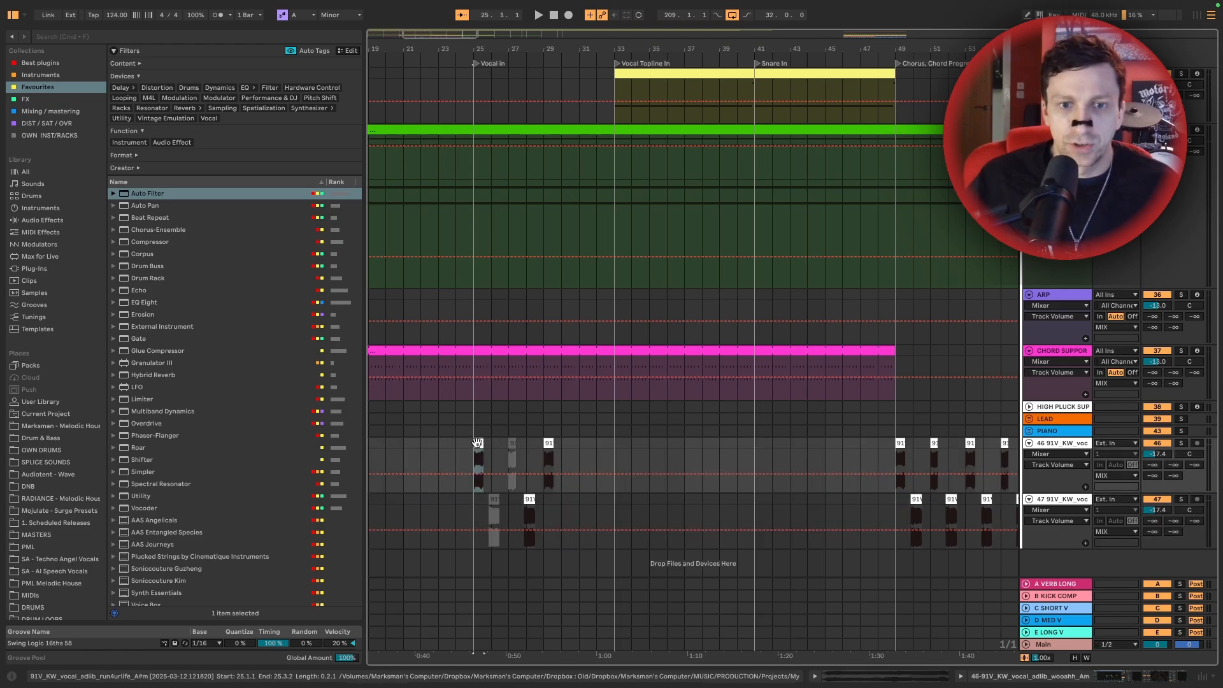
pyautogui.keyDown('shift'); pyautogui.click(543, 506); pyautogui.keyUp('shift')
pyautogui.hotkey('ctrl', 'd')
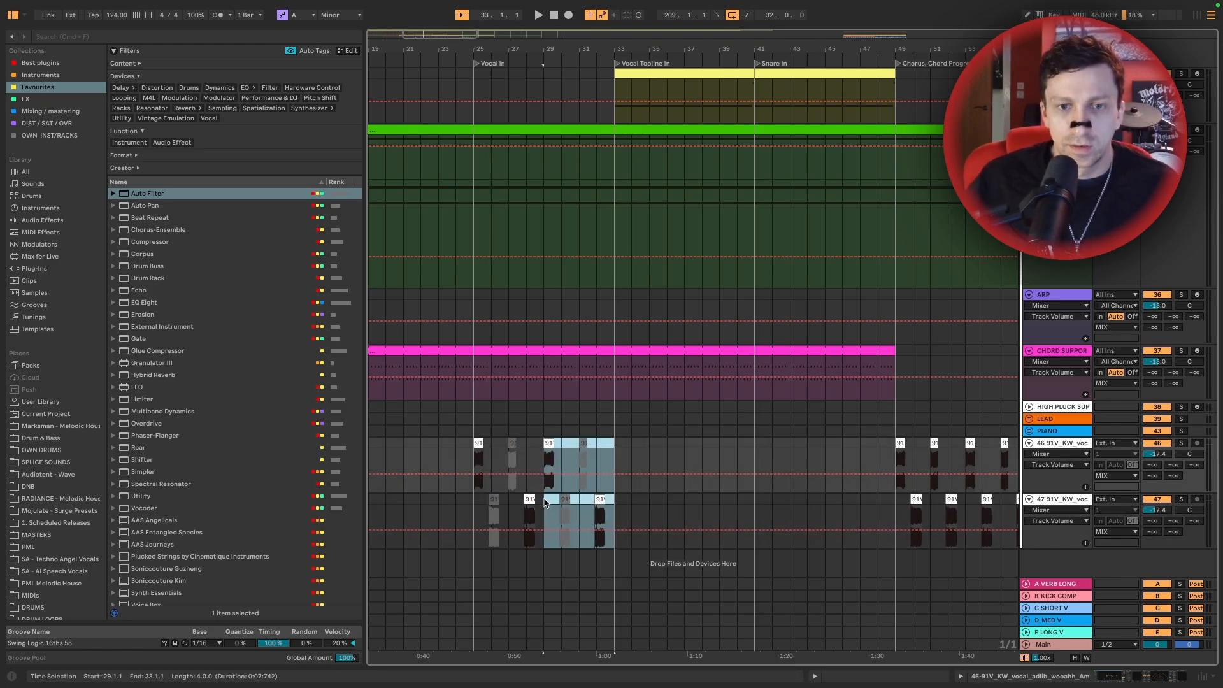
pyautogui.press('super+d')
pyautogui.press('super+d')
pyautogui.press('super+d')
# Delete the leftover vocal clips from bar 49 to 56.3.1, and play the section from bar 25
pyautogui.hscroll(5, 668, 459)
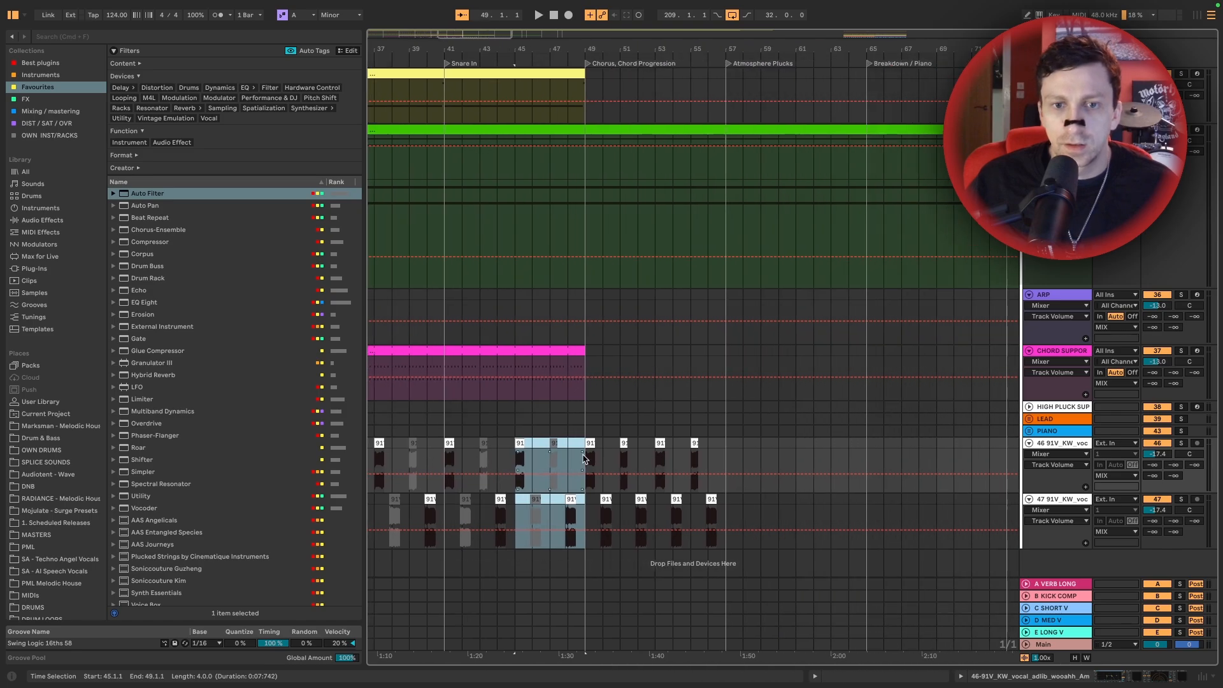
pyautogui.click(590, 444)
pyautogui.keyDown('shift'); pyautogui.click(707, 497); pyautogui.keyUp('shift')
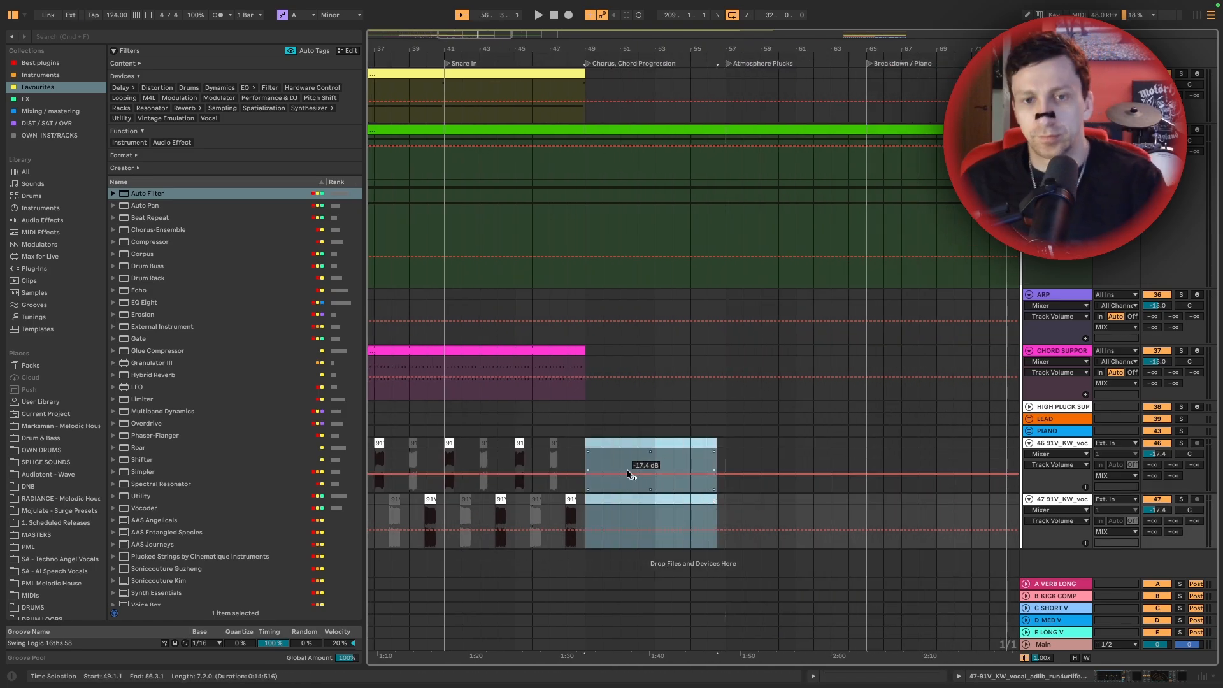
pyautogui.hscroll(-10, 544, 470)
pyautogui.click(539, 450)
pyautogui.press('space')
pyautogui.hscroll(-5, 535, 450)
pyautogui.scroll(5, 863, 325)
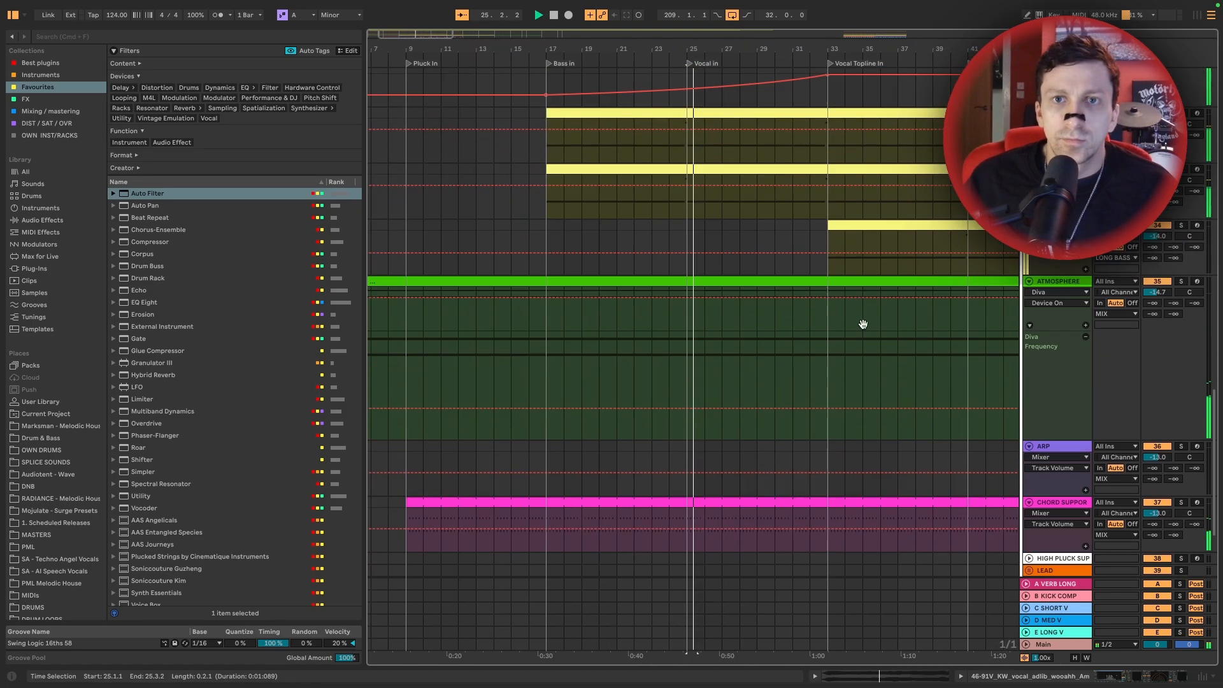
# Group the two vocal adlib tracks and name the group VOCALS
pyautogui.scroll(-3, 901, 348)
pyautogui.scroll(-3, 901, 344)
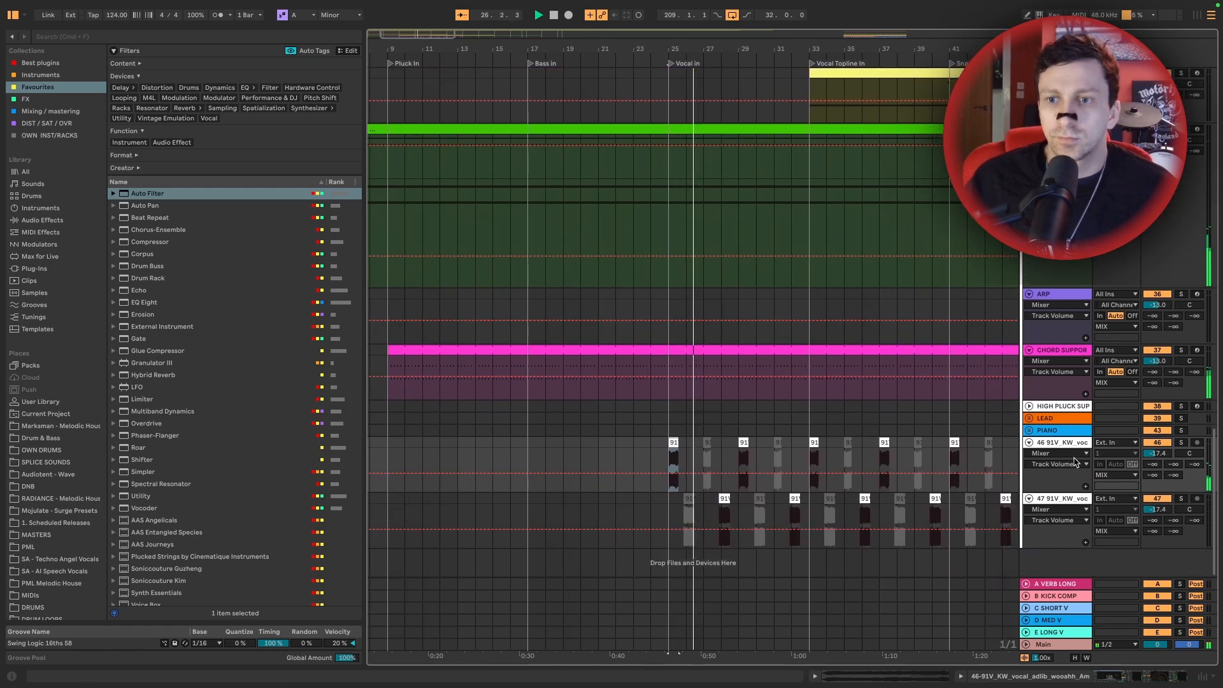
pyautogui.keyDown('shift'); pyautogui.click(1063, 502); pyautogui.keyUp('shift')
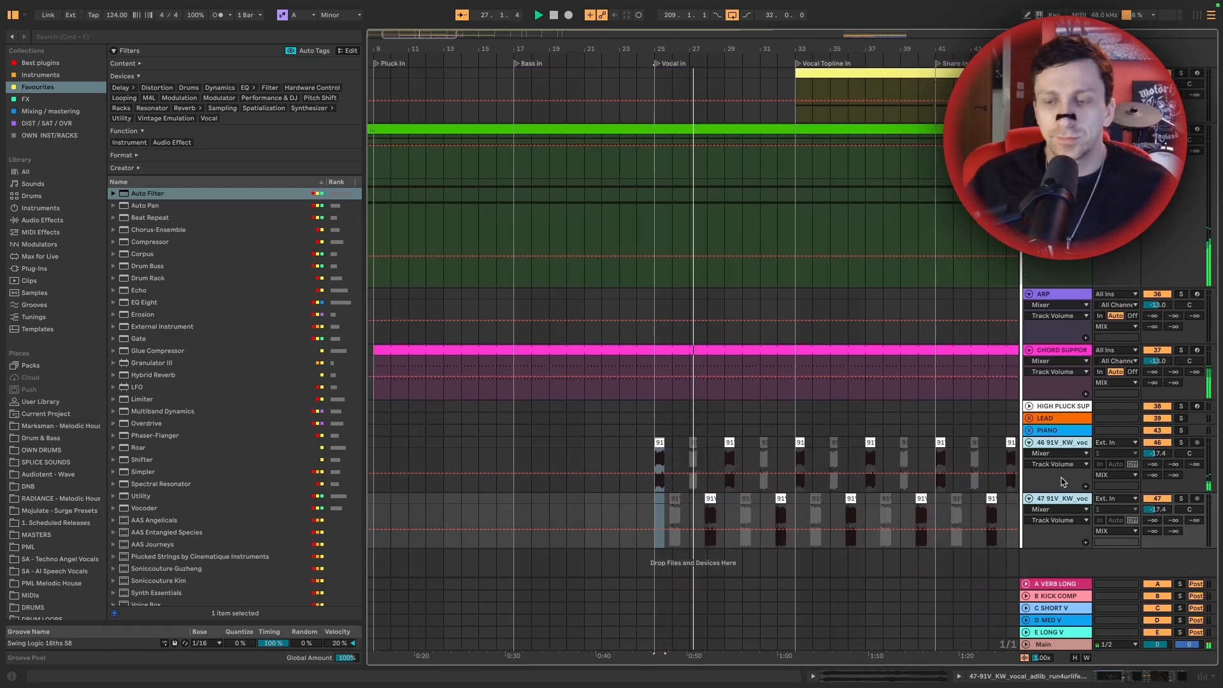
pyautogui.press('super+g')
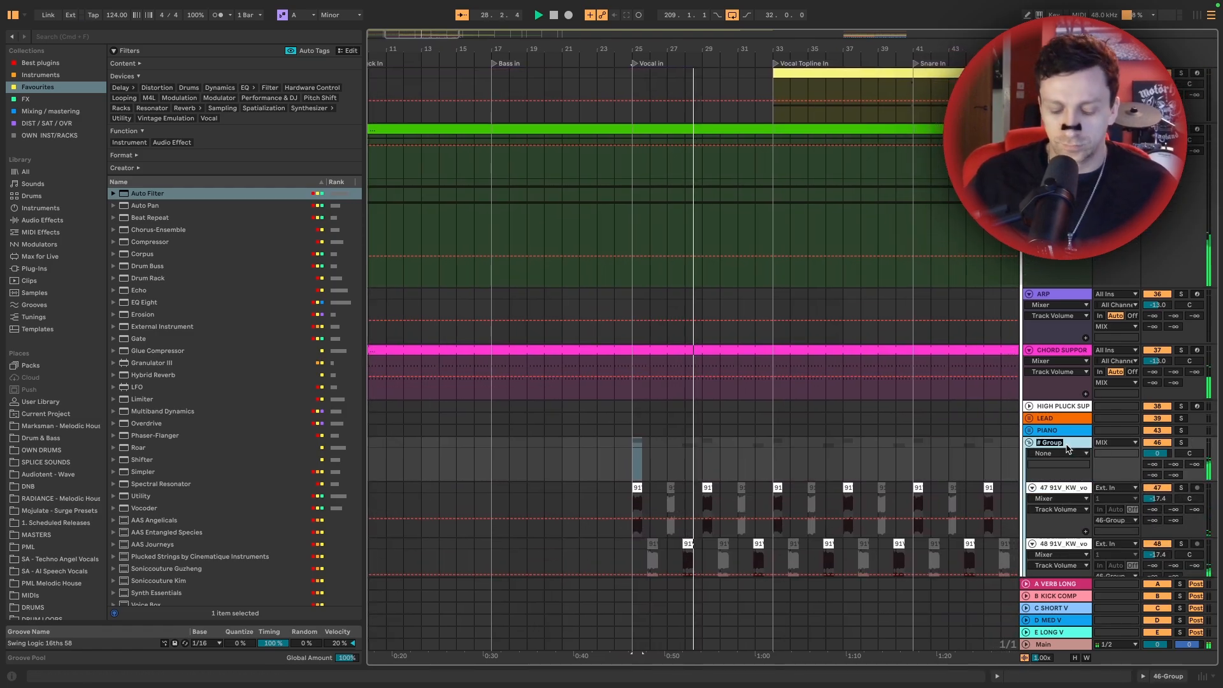
pyautogui.write('VOCALS')
pyautogui.press('Return')
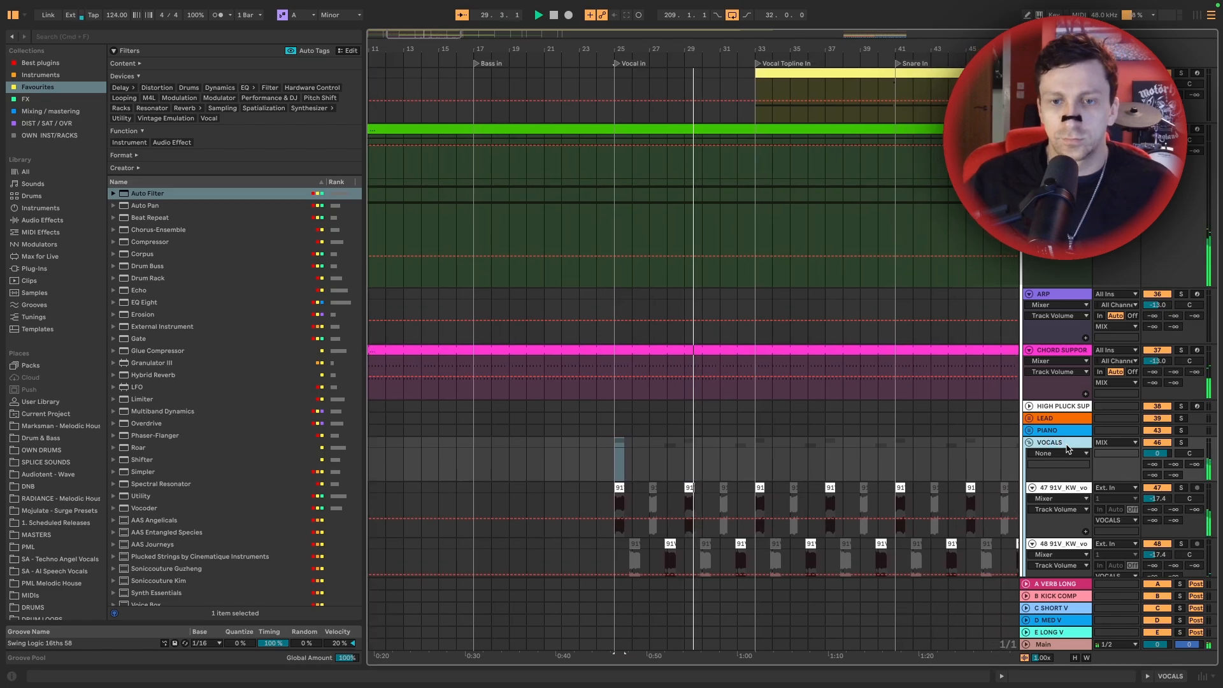
# Review the arrangement up to the Vocal Topline In locator, and unfold the LEAD and PIANO groups at the source loop
pyautogui.scroll(-4, 694, 94)
pyautogui.scroll(4, 783, 202)
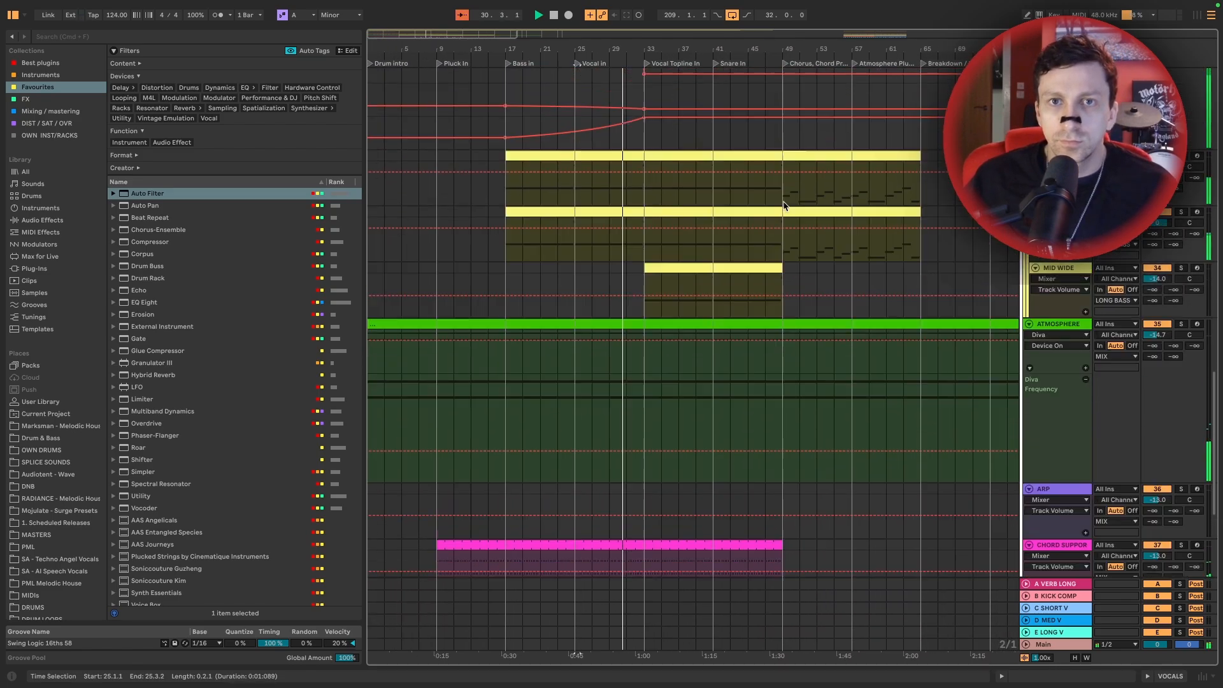
pyautogui.scroll(-5, 783, 207)
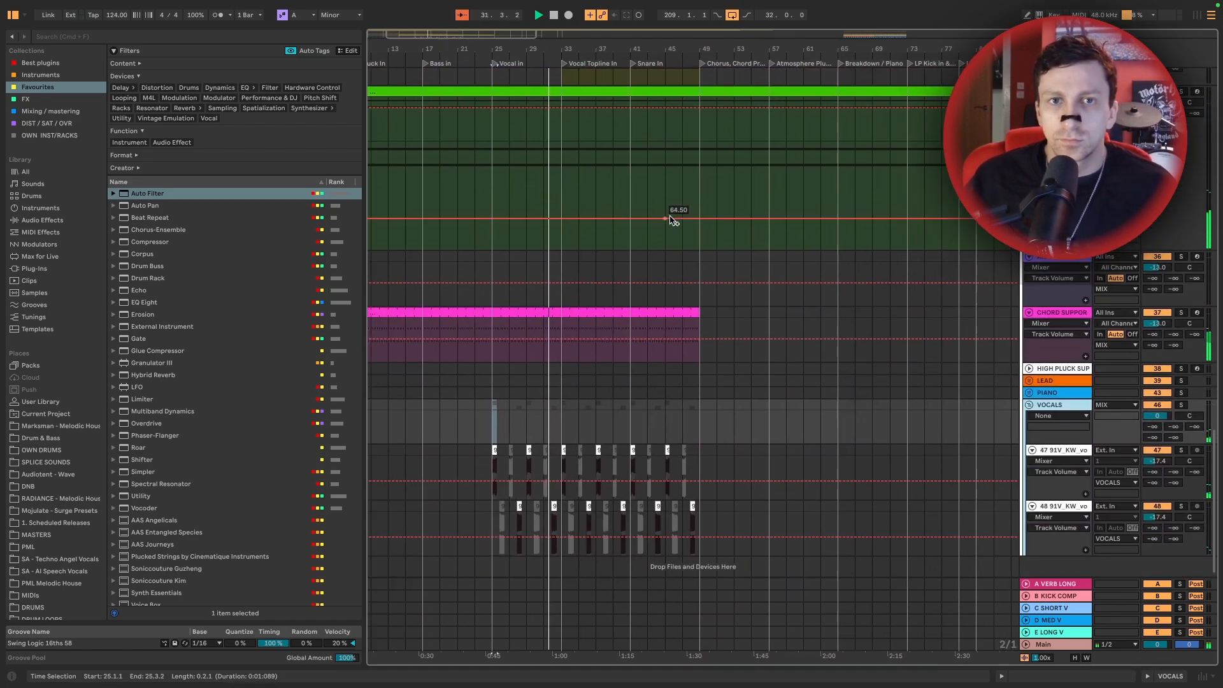
pyautogui.scroll(10, 674, 220)
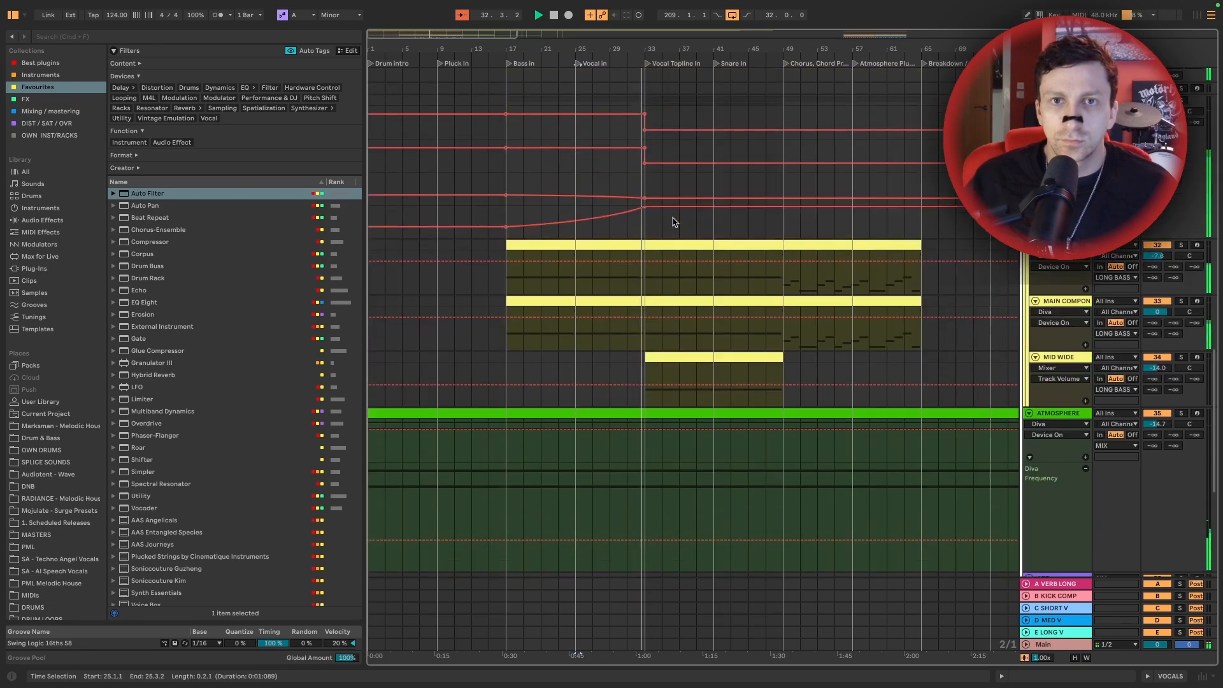
pyautogui.scroll(2, 675, 221)
pyautogui.scroll(-7, 674, 221)
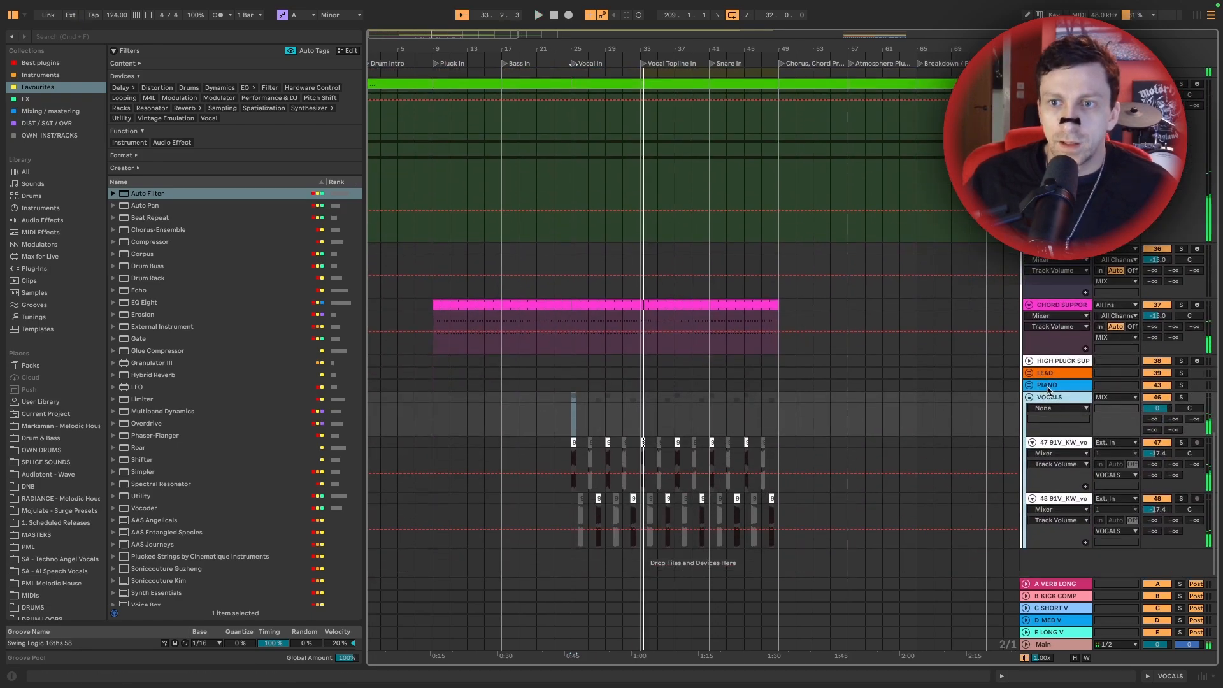
pyautogui.click(1029, 374)
pyautogui.hscroll(15, 904, 375)
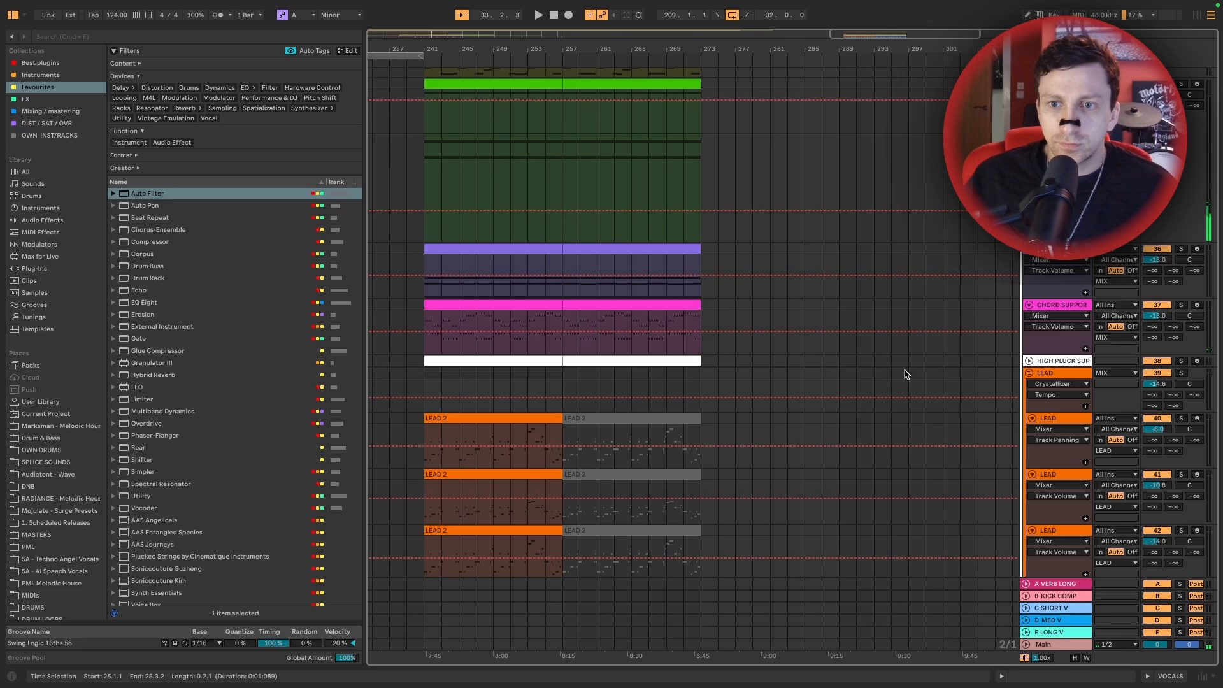
pyautogui.scroll(-5, 891, 375)
pyautogui.hscroll(-4, 879, 380)
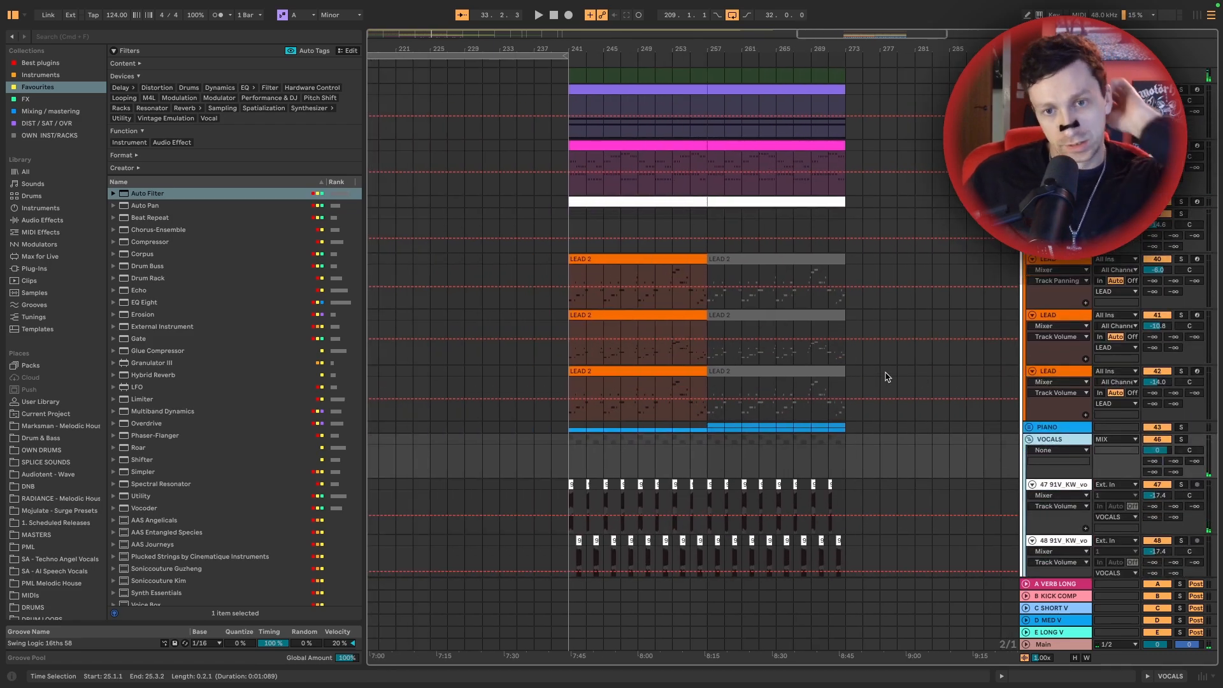
pyautogui.click(1028, 433)
pyautogui.scroll(-3, 760, 414)
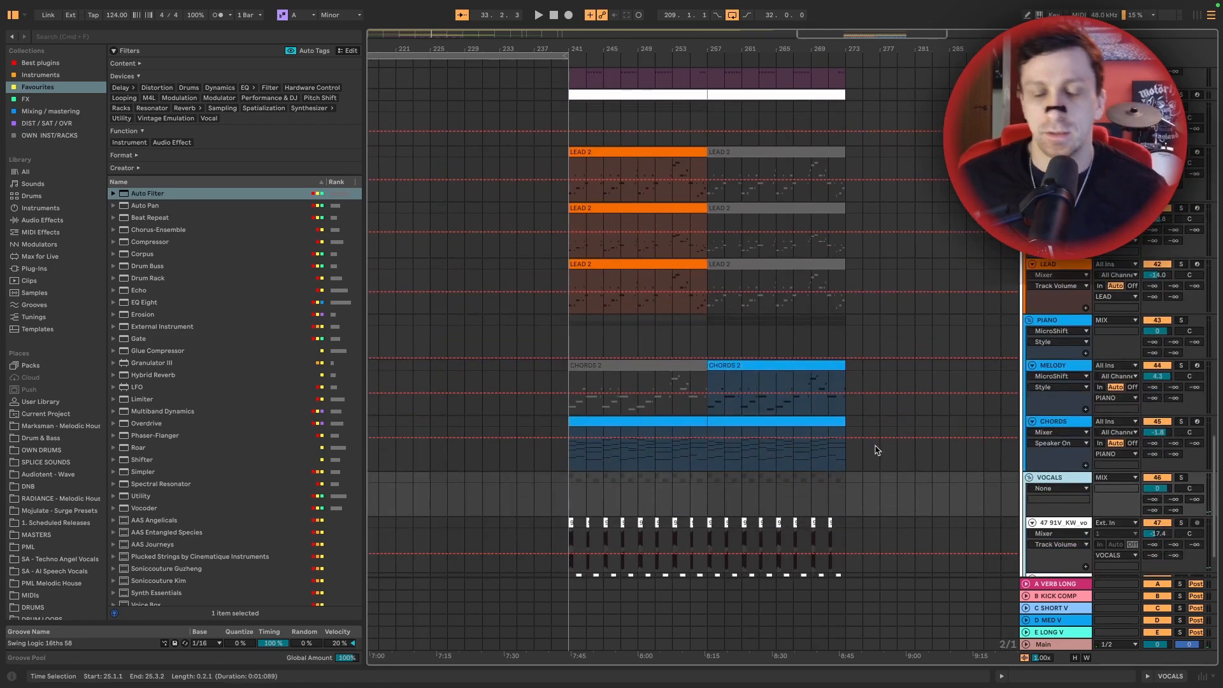
# Copy the active CHORDS 2 clip on the MELODY track from bar 257 to the Vocal In locator at bar 25, and audition it
pyautogui.click(785, 359)
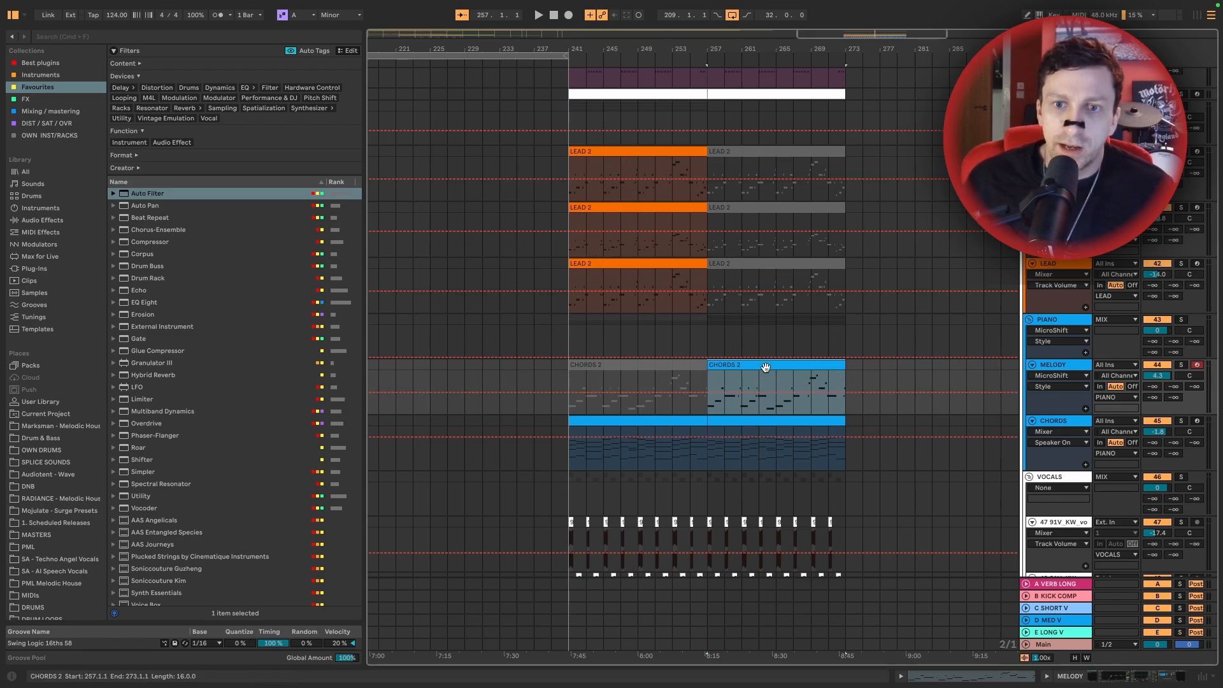
pyautogui.hscroll(-15, 663, 371)
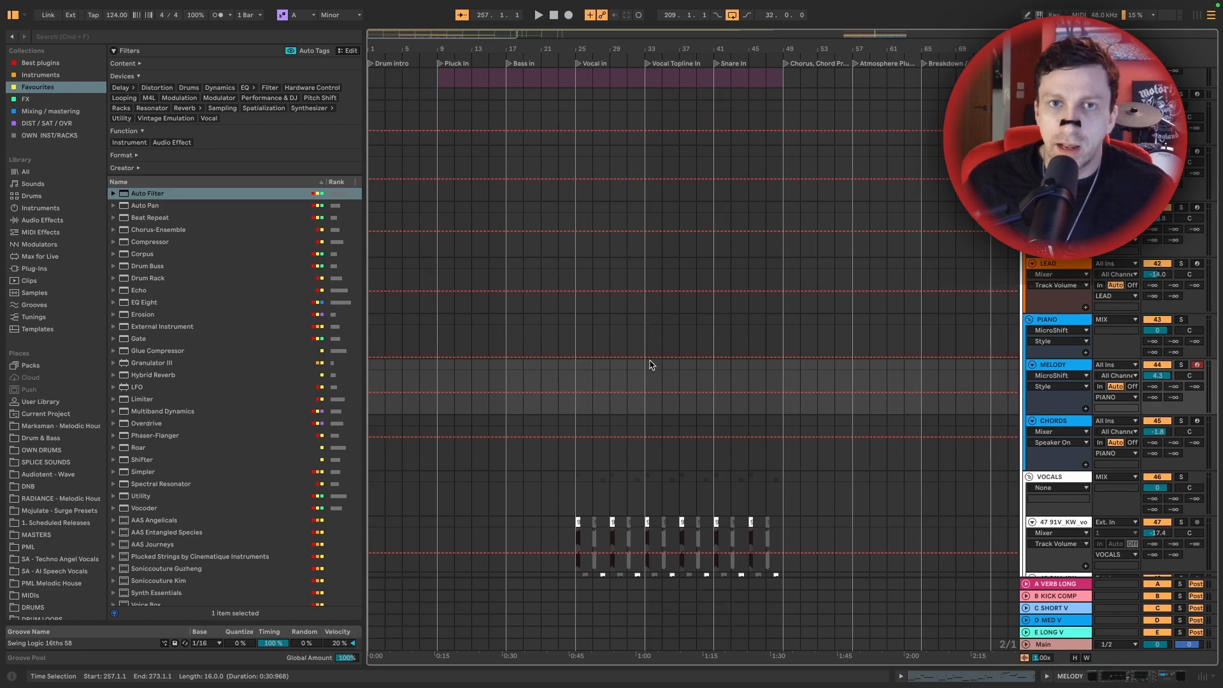
pyautogui.click(579, 376)
pyautogui.hotkey('ctrl', 'v')
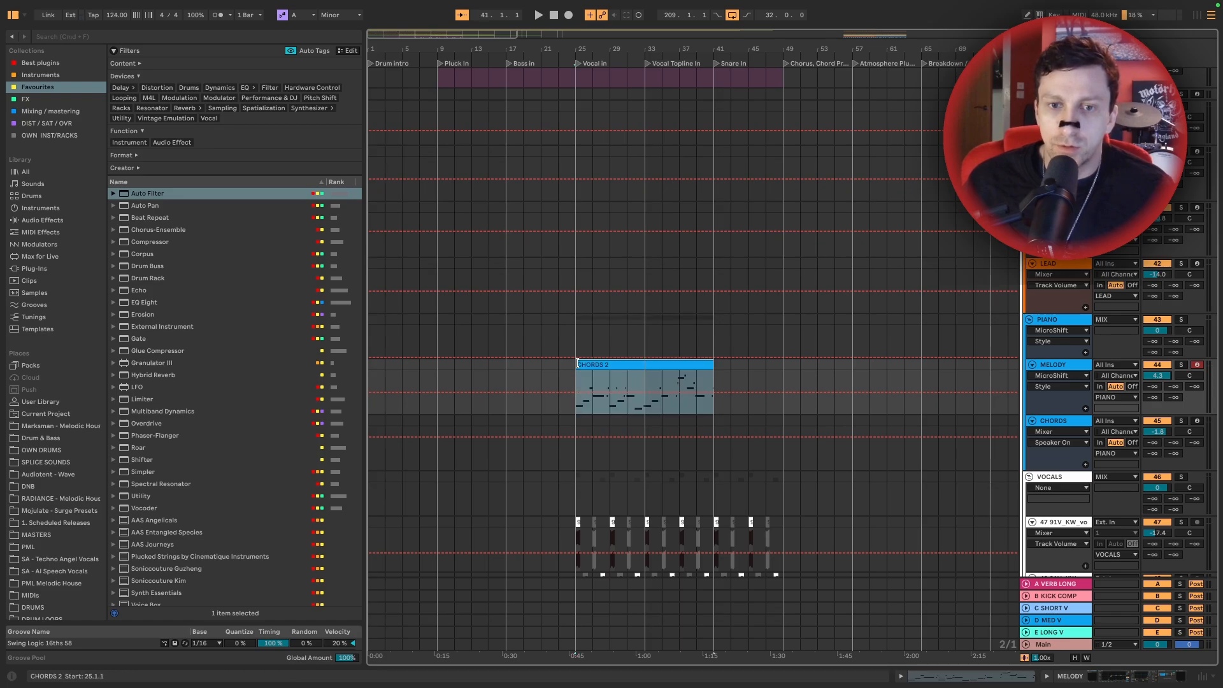
pyautogui.press('space')
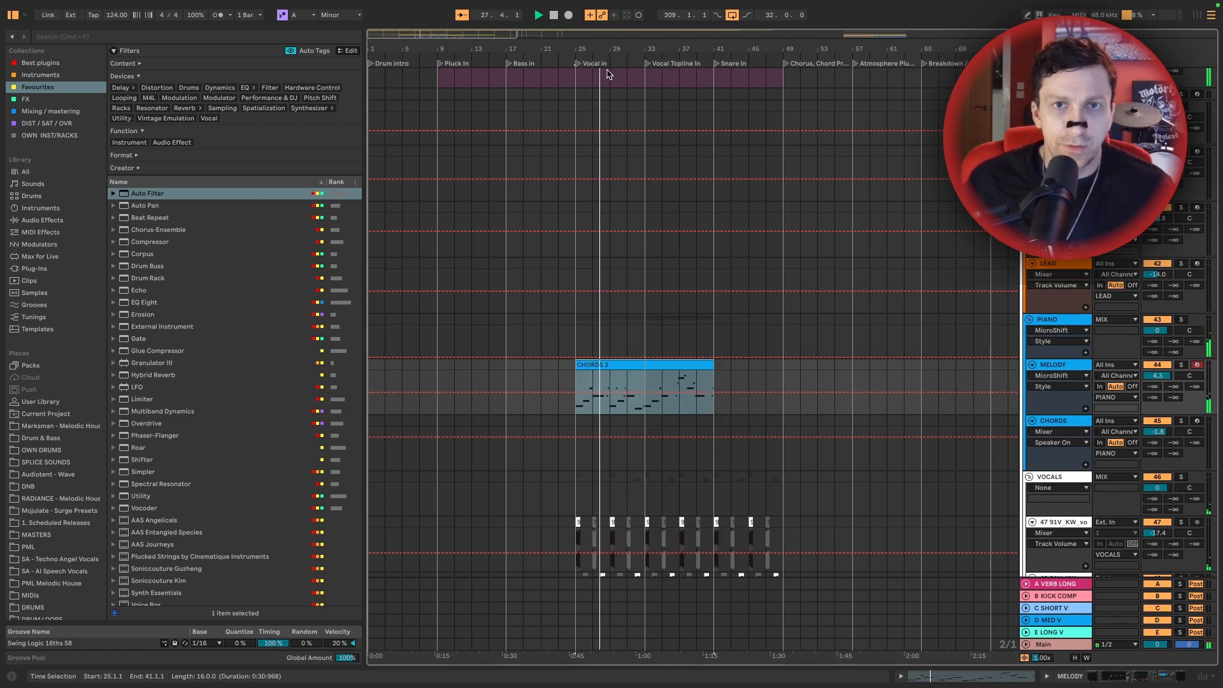
# Split the MELODY clip at 28.3.1 and trim the second part to start at the Vocal Topline In locator at bar 33
pyautogui.scroll(5, 605, 70)
pyautogui.press('space')
pyautogui.click(611, 405)
pyautogui.press('super+e')
pyautogui.moveTo(613, 364); pyautogui.dragTo(741, 364)
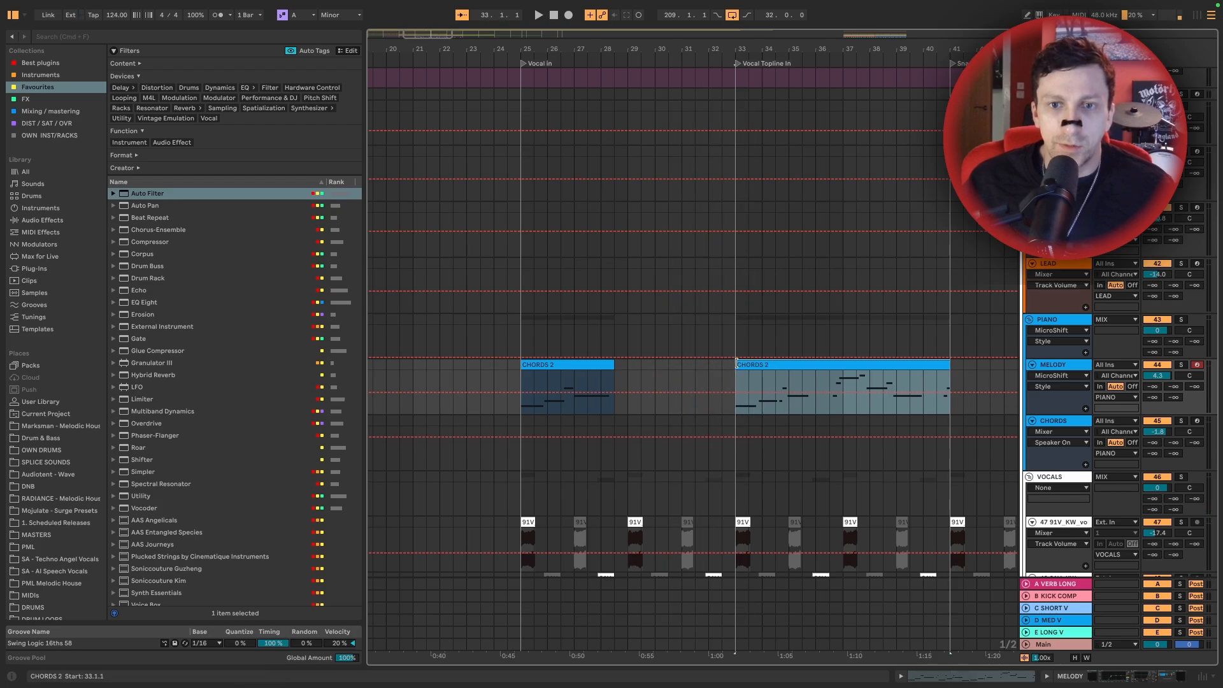
# Copy the MELODY section from 26.3.1 to 28.3.1 to bars 31–33, and audition the melody from bar 25
pyautogui.click(569, 413)
pyautogui.moveTo(563, 411); pyautogui.dragTo(613, 411)
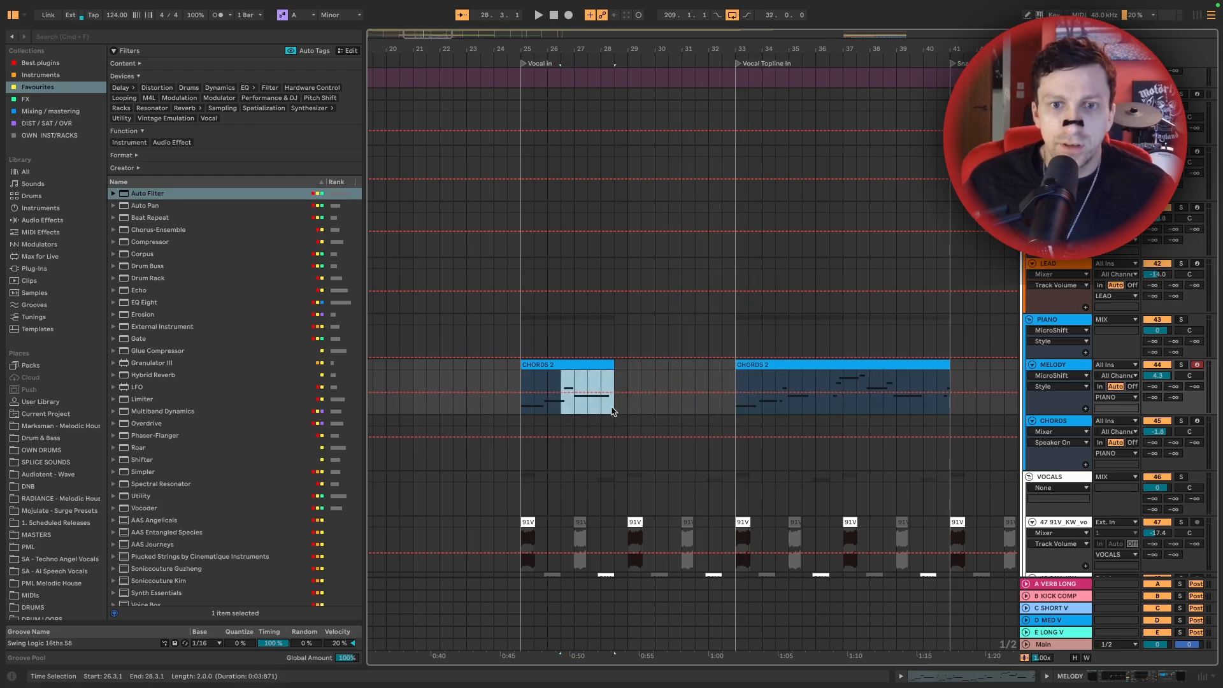
pyautogui.moveTo(574, 364); pyautogui.dragTo(692, 368)
pyautogui.click(524, 365)
pyautogui.press('space')
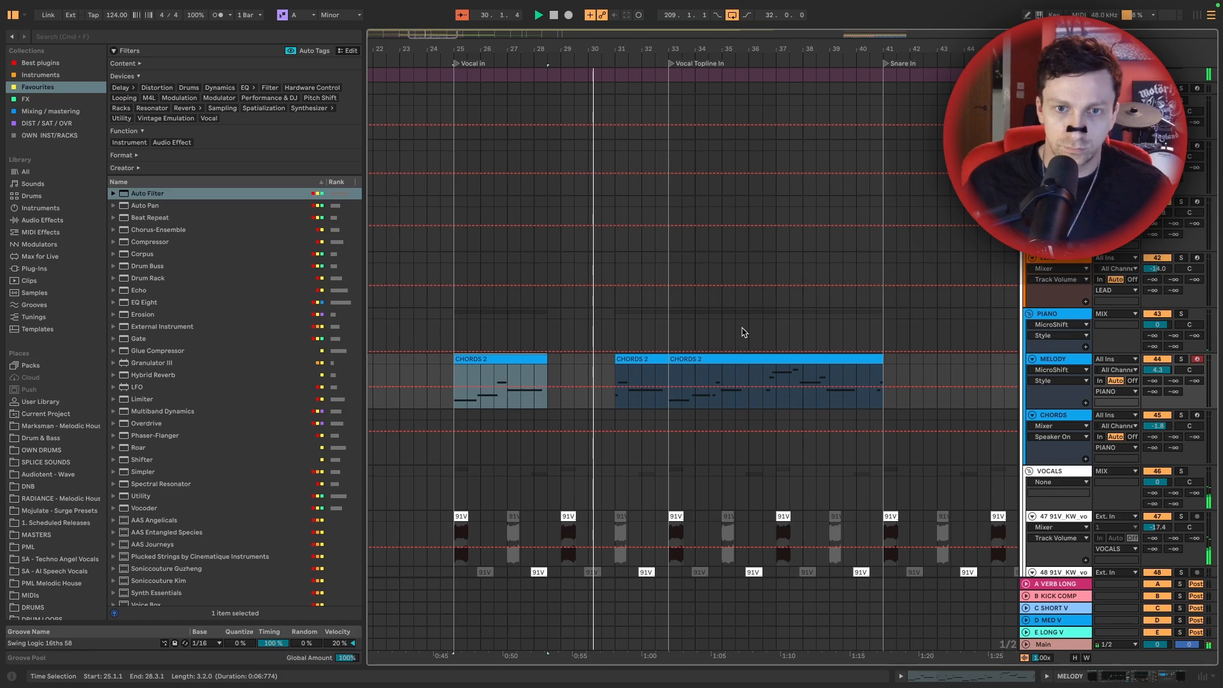
# Move the short MELODY clip at bar 31 to 30.3.1, and replace the clip at bar 33 with the 16-bar source clip from bar 257
pyautogui.moveTo(641, 359); pyautogui.dragTo(631, 361)
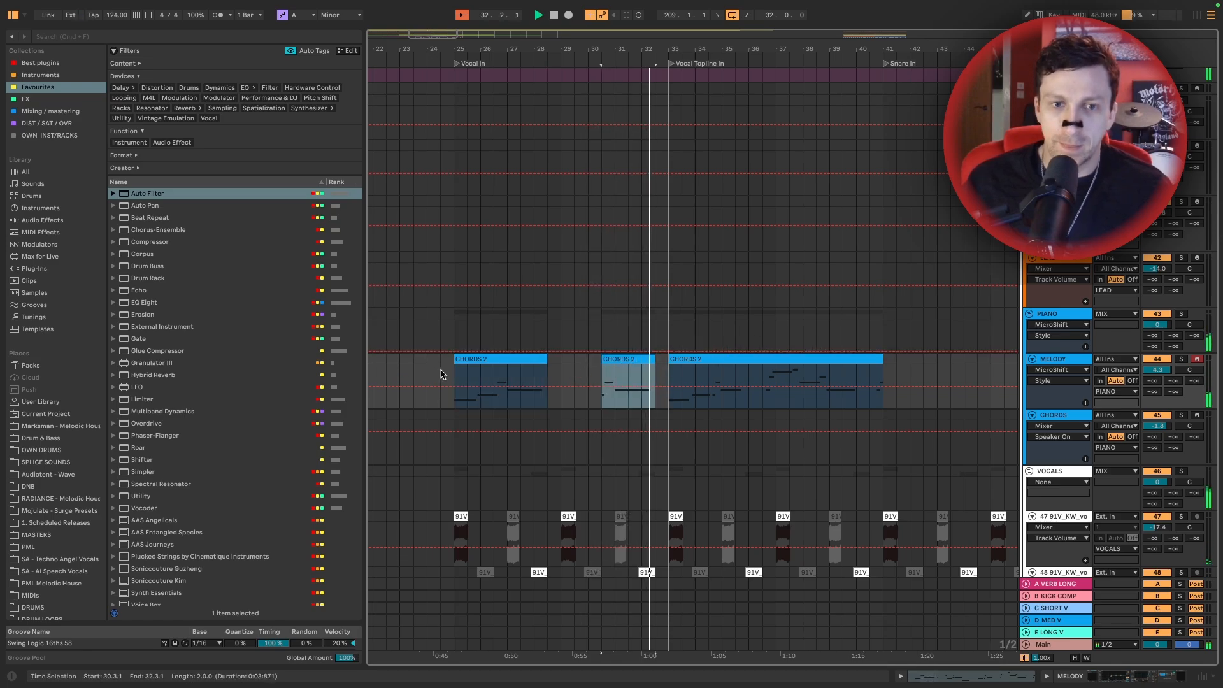
pyautogui.click(710, 359)
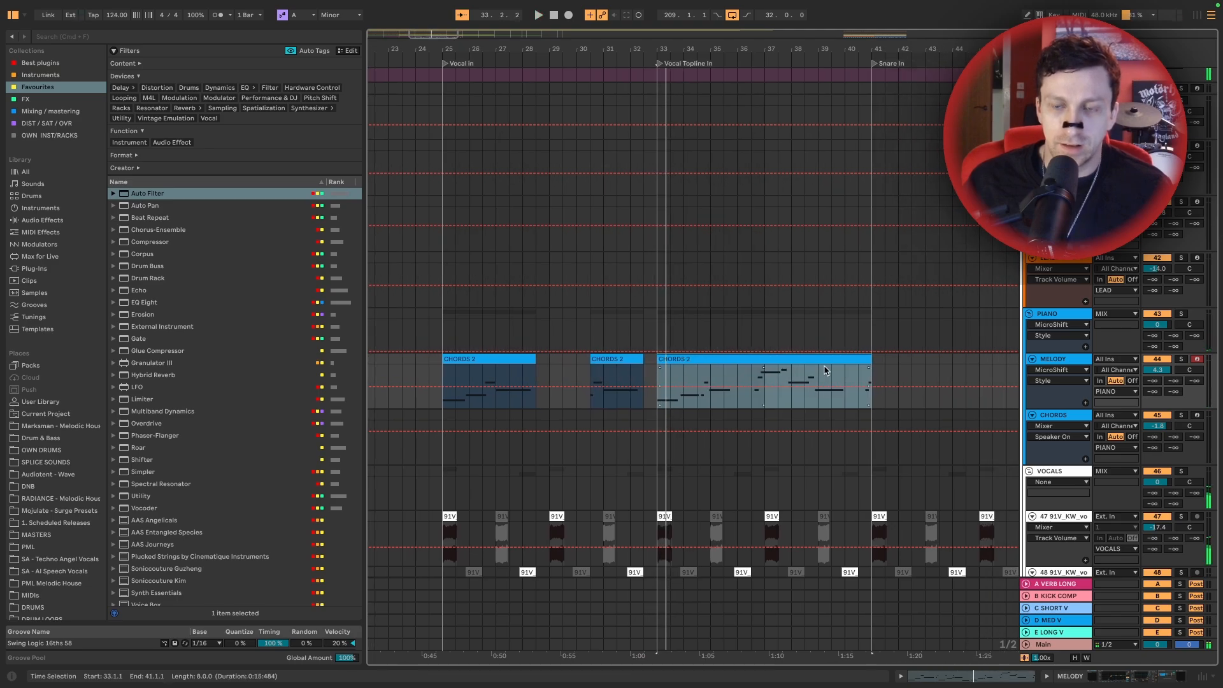
pyautogui.hscroll(2, 825, 371)
pyautogui.moveTo(733, 46); pyautogui.dragTo(595, 47)
pyautogui.hscroll(6, 806, 316)
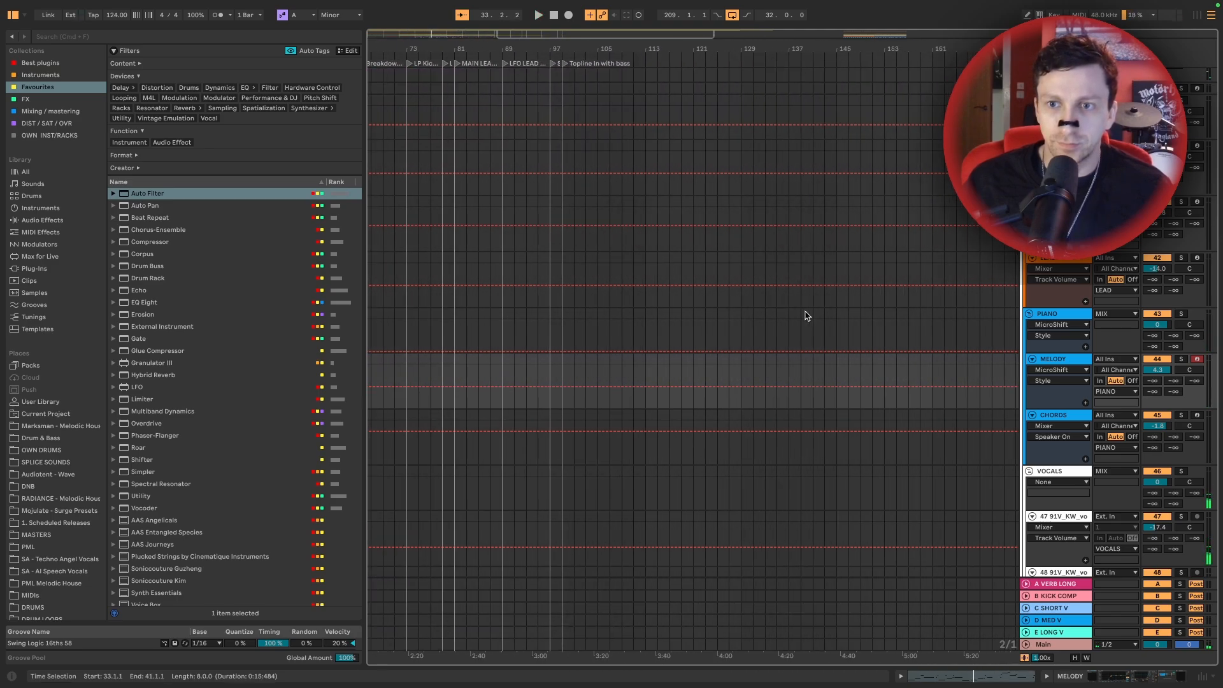
pyautogui.hscroll(10, 871, 349)
pyautogui.click(870, 358)
pyautogui.hscroll(-12, 818, 349)
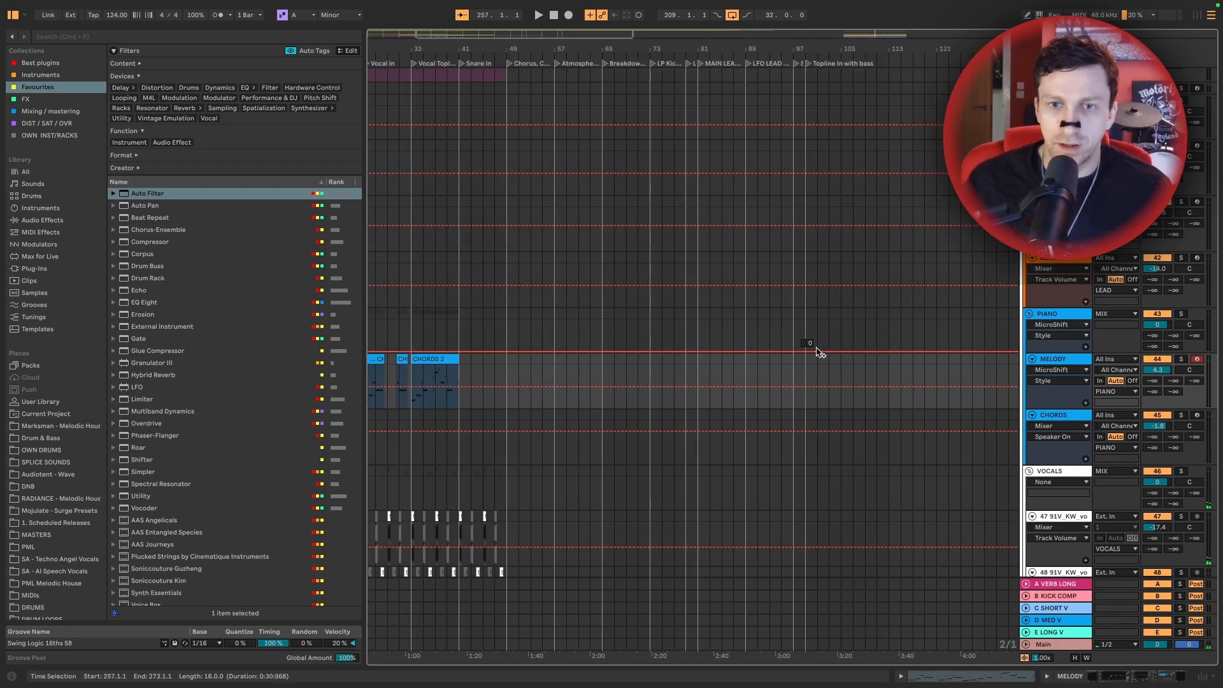
pyautogui.hscroll(-5, 818, 352)
pyautogui.click(599, 358)
# After auditioning the melody, split the 16-bar MELODY clip at 40.1.1 and move the second part to start at 45.3.1
pyautogui.press('space')
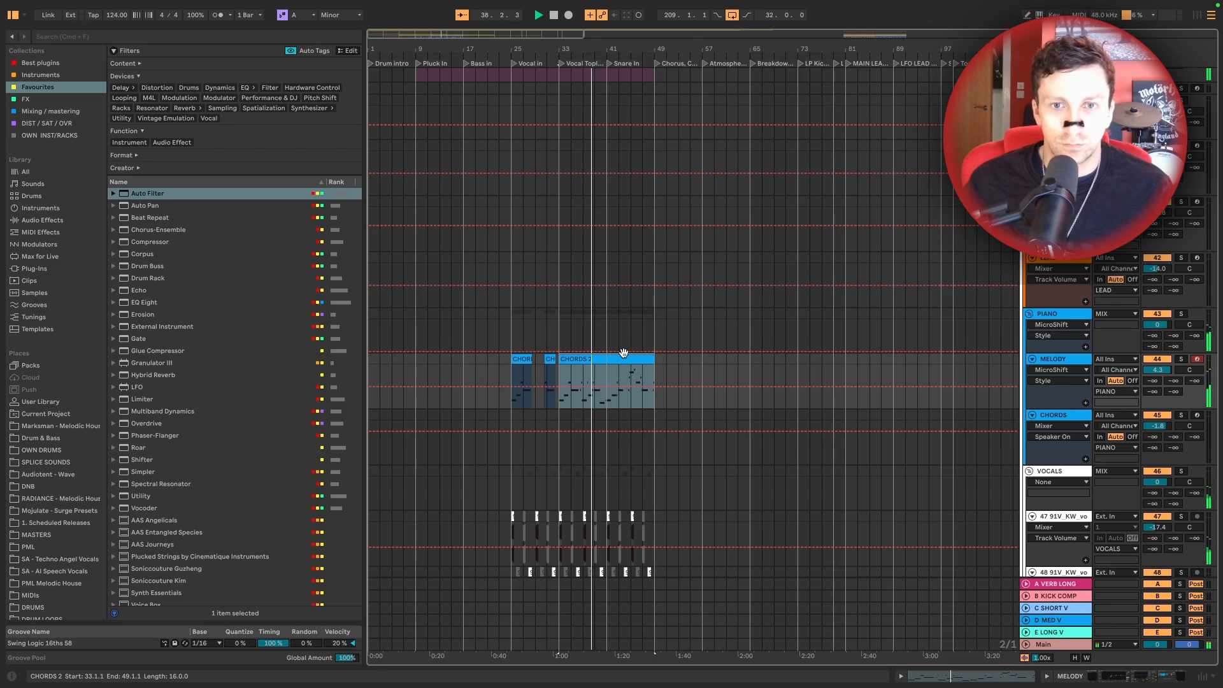
pyautogui.moveTo(594, 49); pyautogui.dragTo(589, 128)
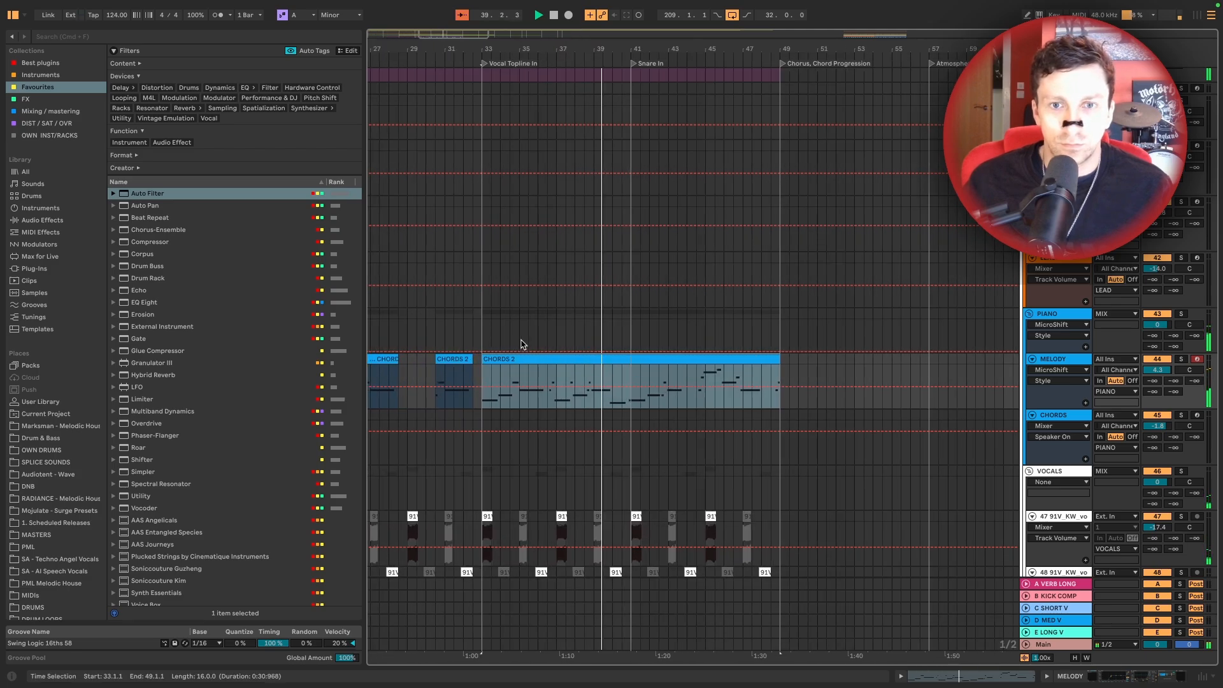
pyautogui.press('space')
pyautogui.click(607, 405)
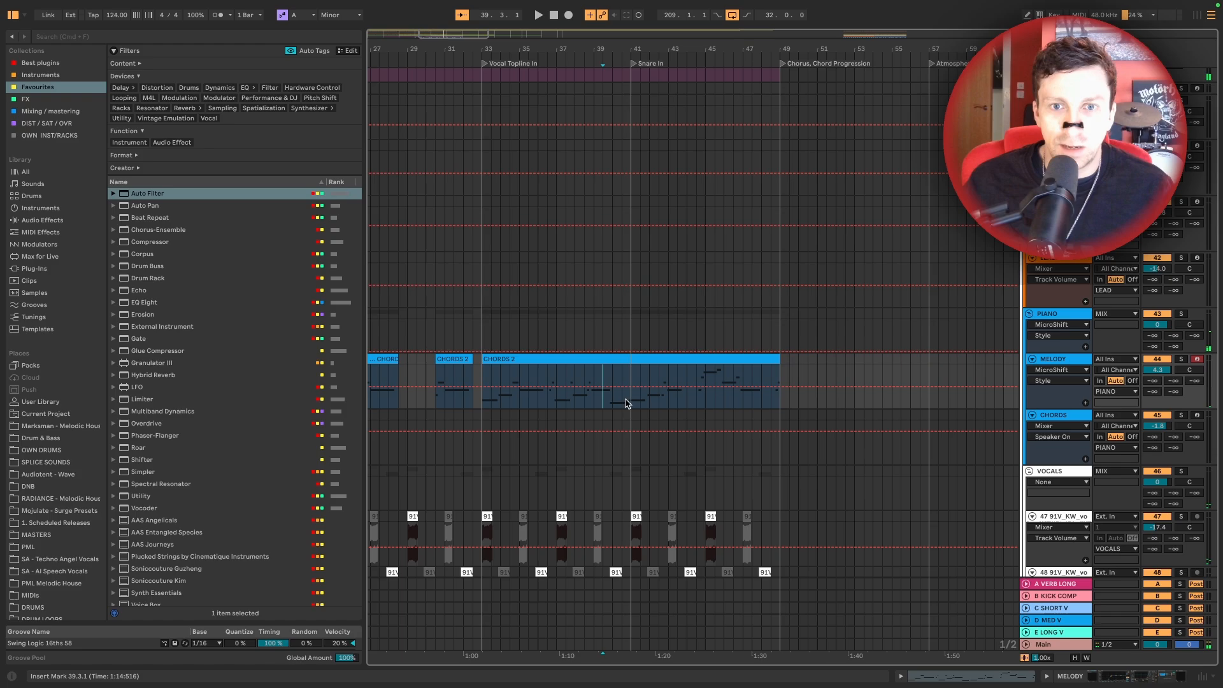
pyautogui.moveTo(629, 360); pyautogui.dragTo(753, 358)
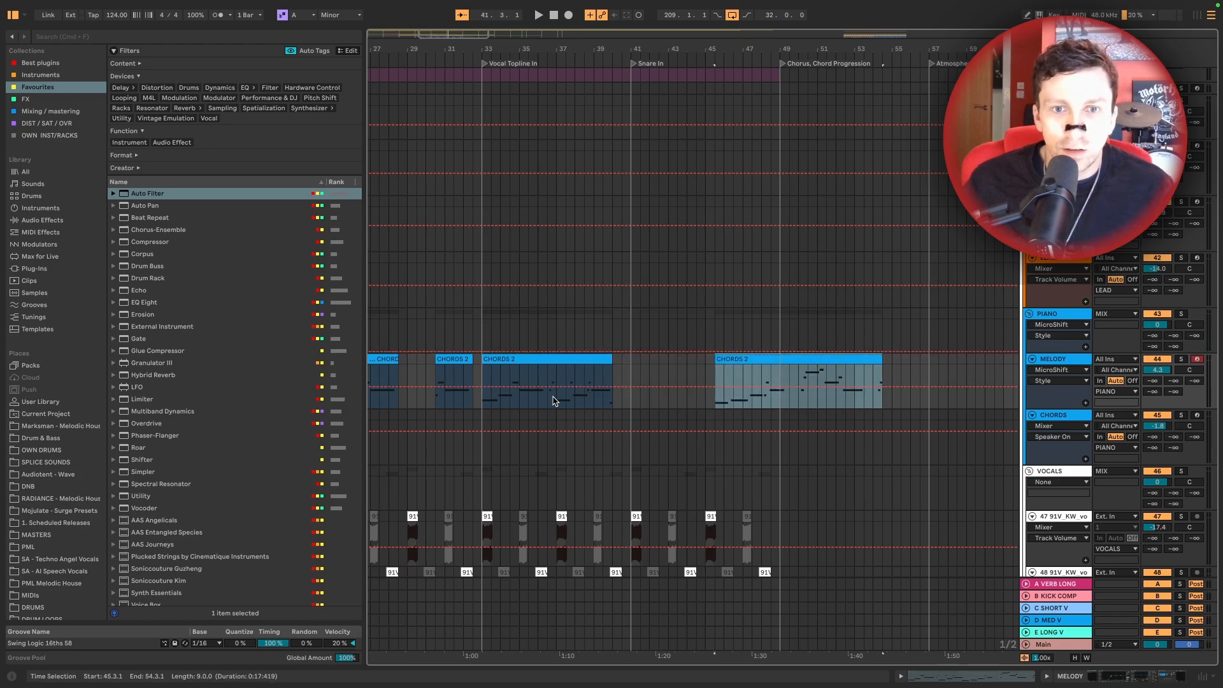
# Copy the half-bar MELODY section at 36.3.1 to 40.3.1, and consolidate the clips from bar 33 to bar 41
pyautogui.click(548, 407)
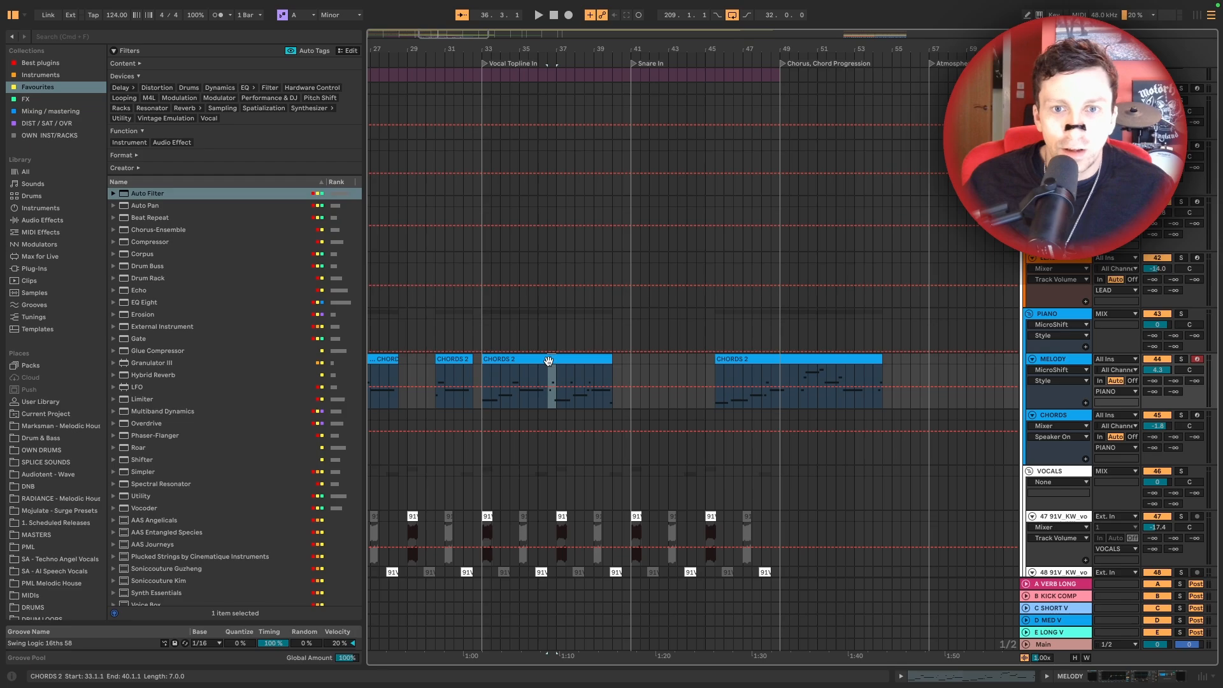
pyautogui.moveTo(548, 361); pyautogui.dragTo(620, 366)
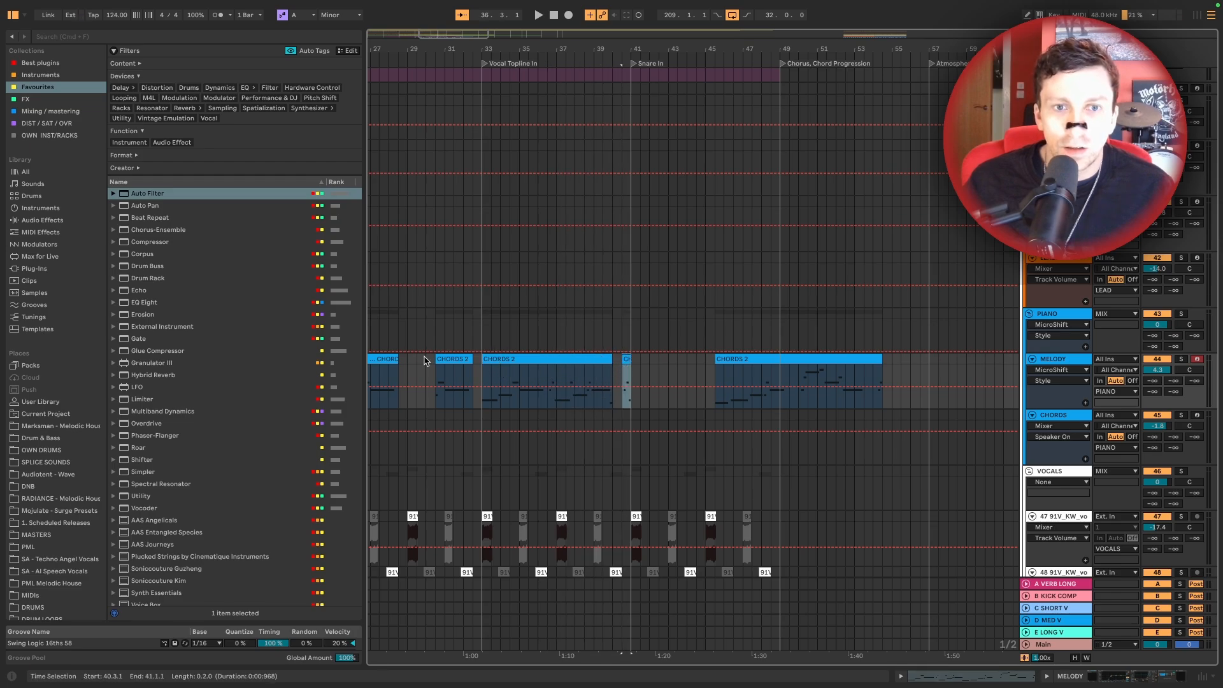
pyautogui.click(604, 360)
pyautogui.keyDown('shift'); pyautogui.click(625, 358); pyautogui.keyUp('shift')
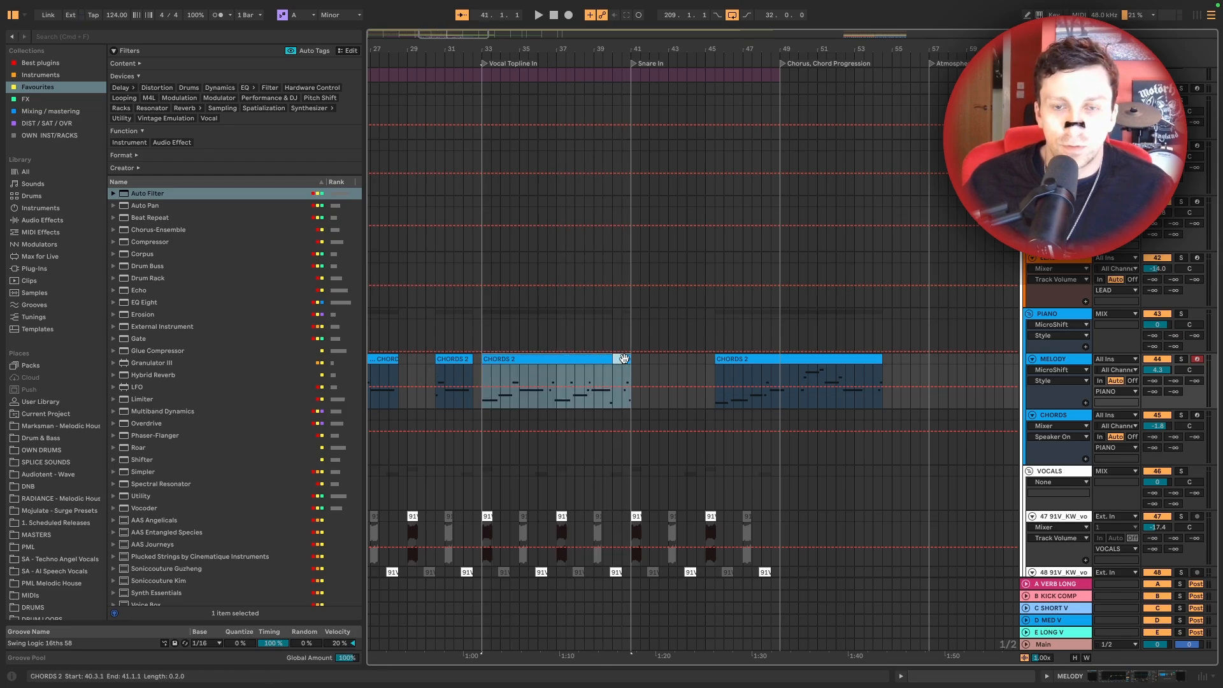
# Split the consolidated MELODY clip at 39.4.1 and trim the second part to start at 40.1.1
pyautogui.moveTo(609, 45); pyautogui.dragTo(668, 301)
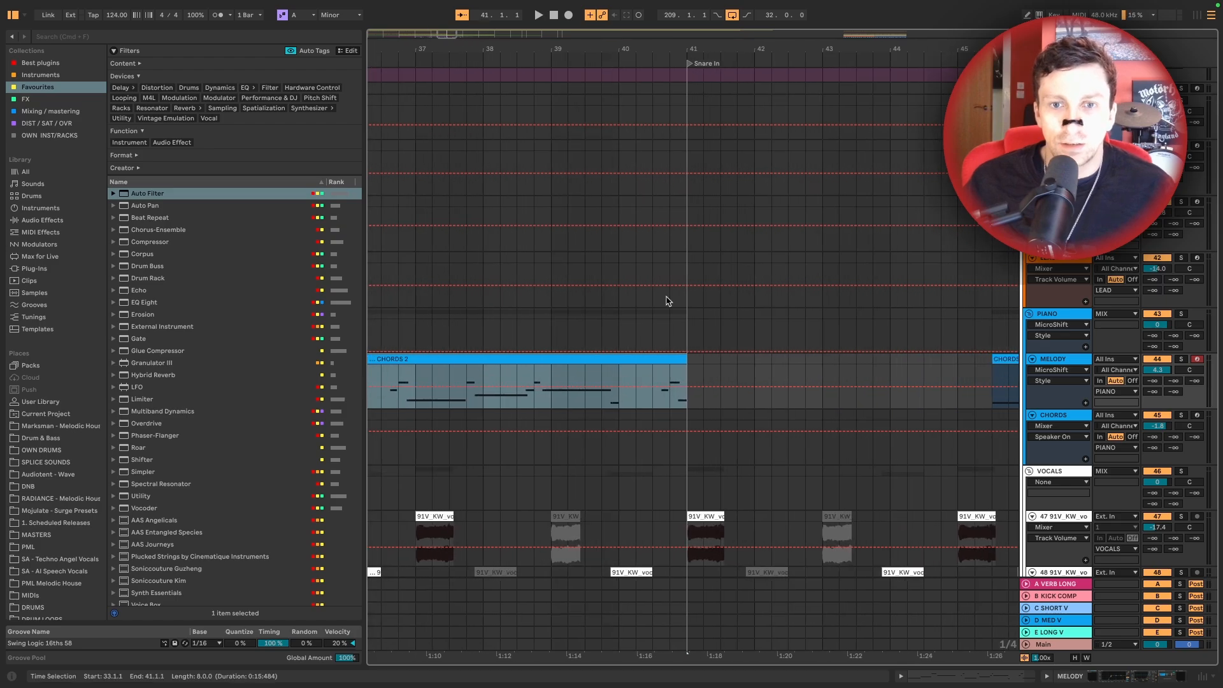
pyautogui.click(600, 402)
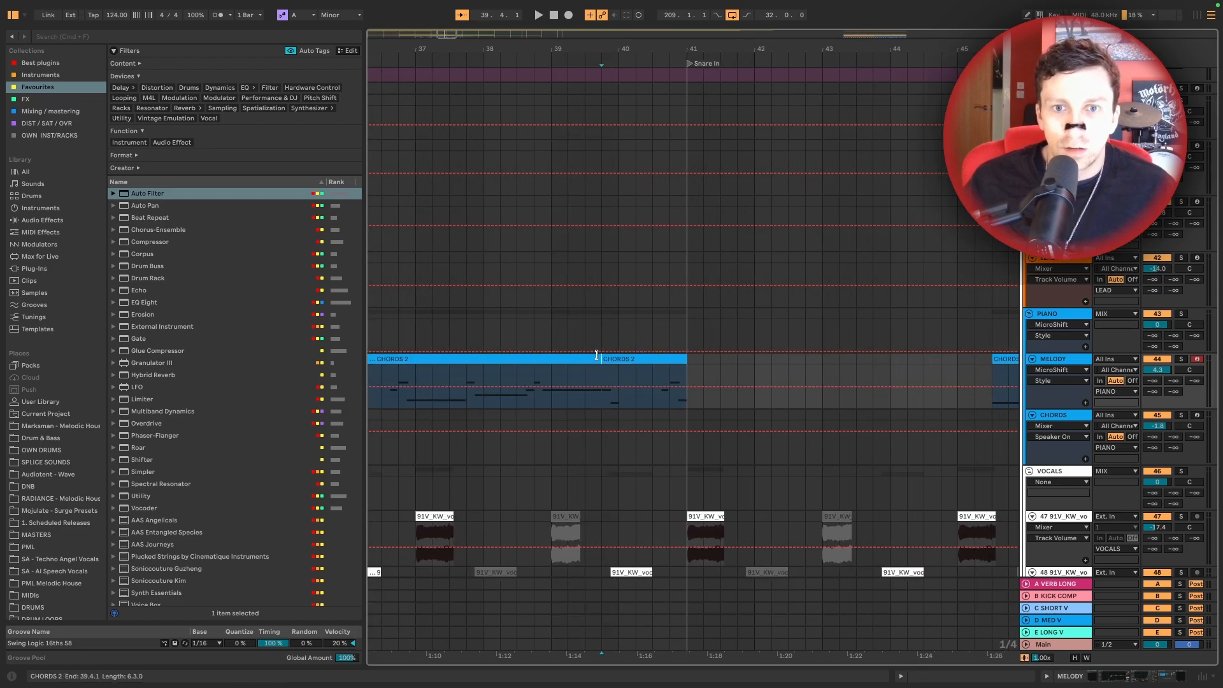
pyautogui.moveTo(597, 355)
pyautogui.mouseDown()
pyautogui.moveTo(614, 353)
pyautogui.moveTo(604, 359)
pyautogui.mouseUp()
pyautogui.moveTo(601, 55); pyautogui.dragTo(602, 49)
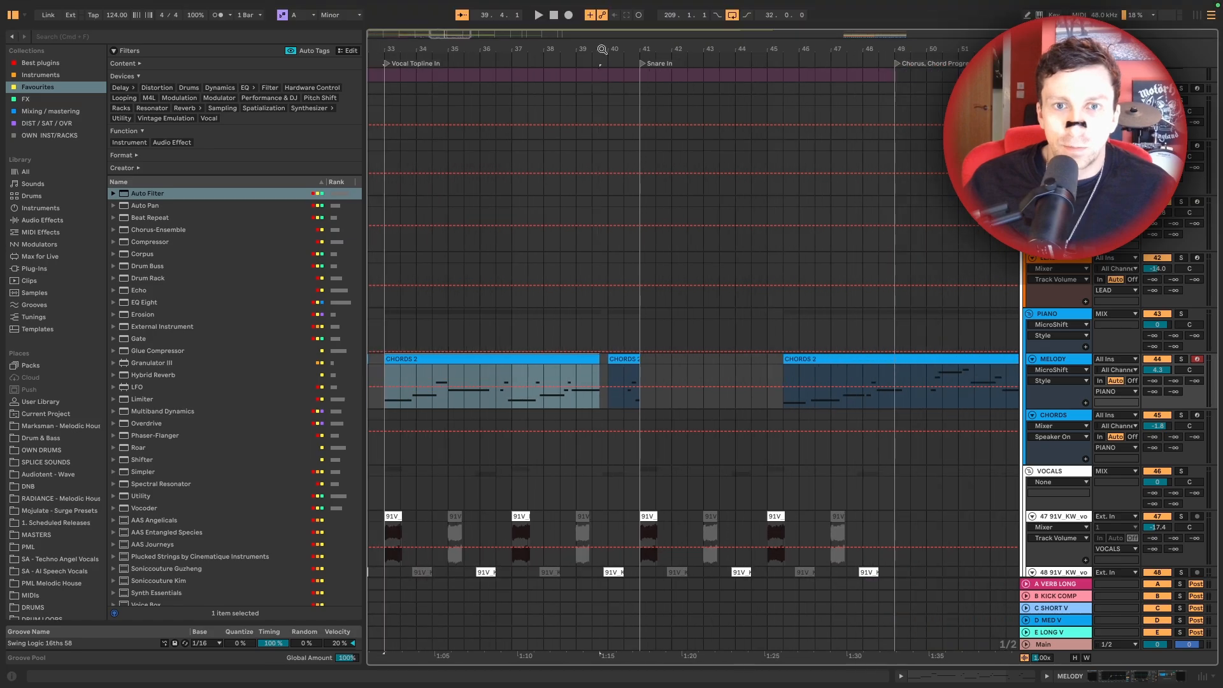
# Delete the leftover MELODY clip at 45.3.1, and duplicate the MELODY section from bars 33–41 to bars 41–49
pyautogui.click(826, 360)
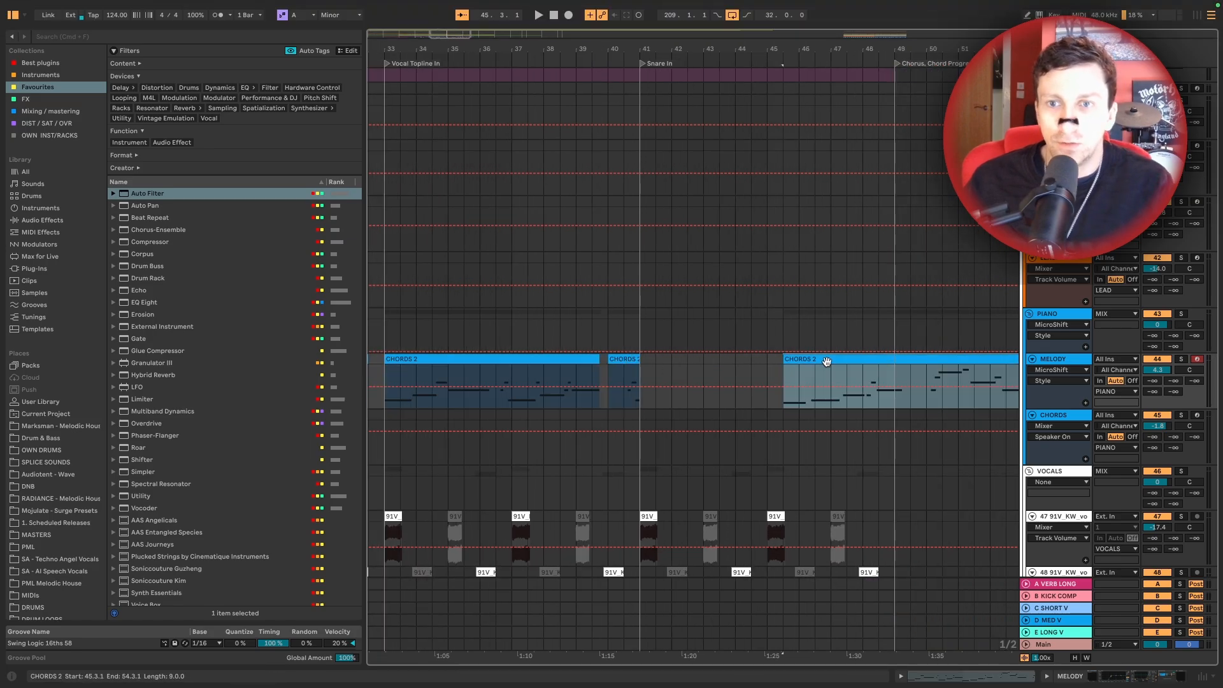
pyautogui.press('Delete')
pyautogui.click(469, 356)
pyautogui.keyDown('shift'); pyautogui.click(647, 366); pyautogui.keyUp('shift')
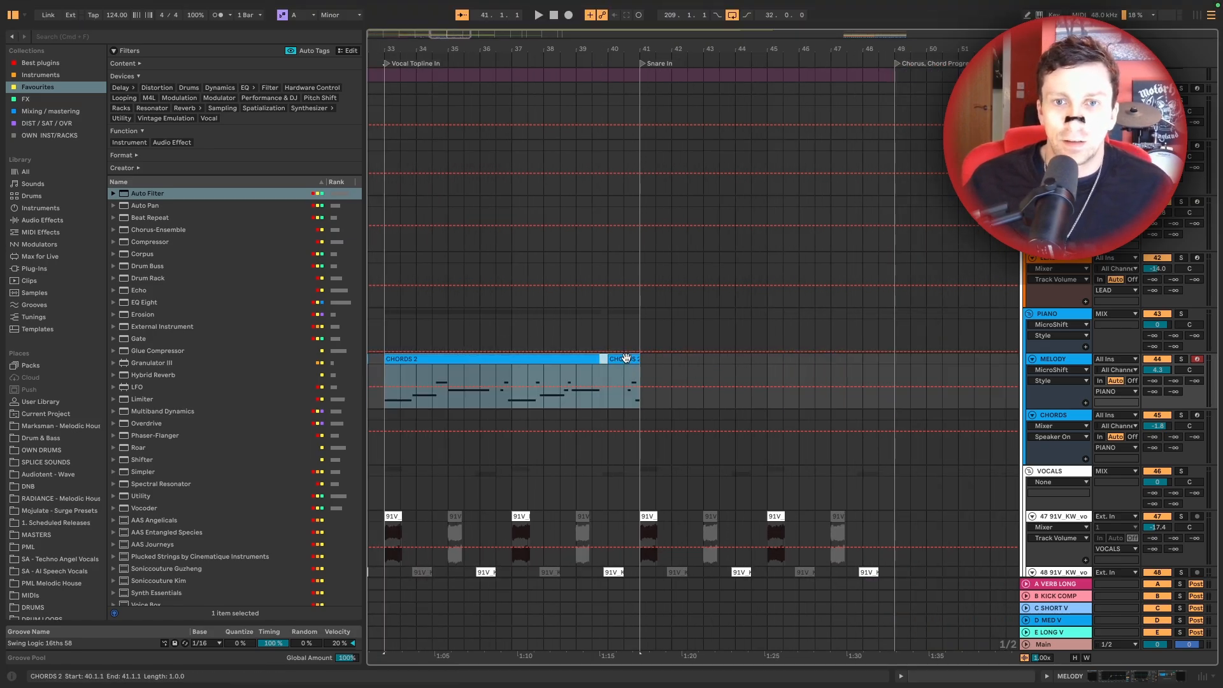
pyautogui.hotkey('ctrl', 'd')
# Extend the shaker loop, Glitch Modular Perc and Origin Perc Loop clips from the Snare In locator to the Chorus locator
pyautogui.moveTo(582, 54); pyautogui.dragTo(584, 46)
pyautogui.scroll(15, 775, 338)
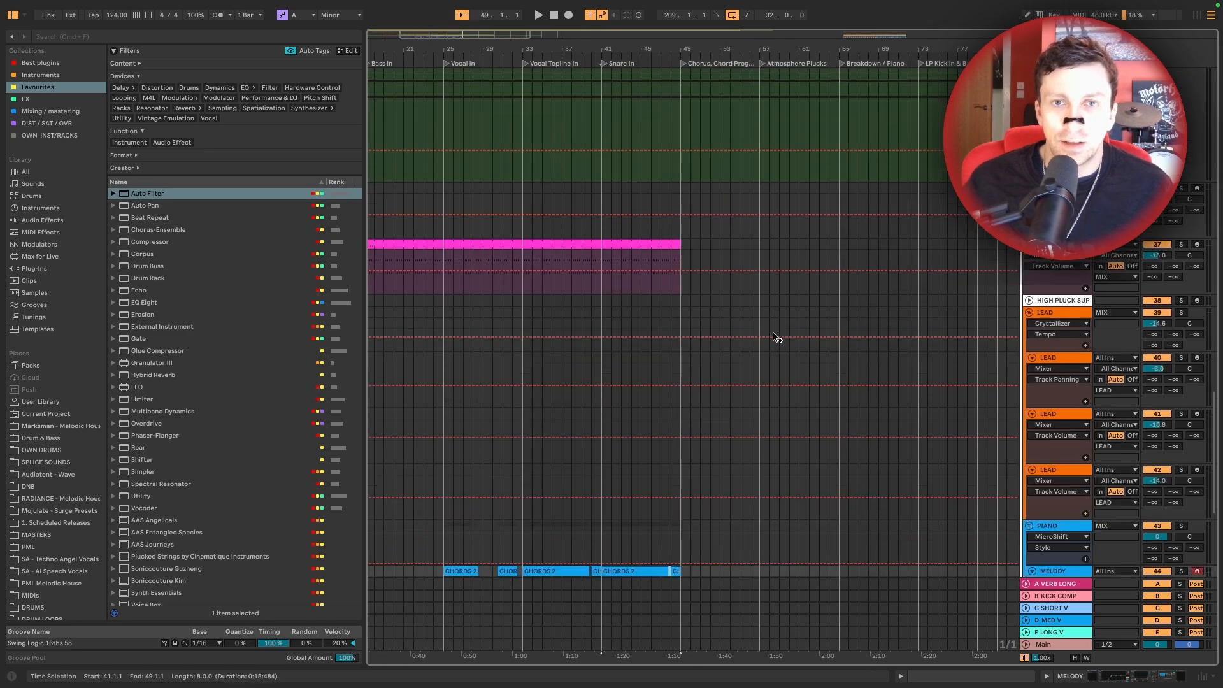
pyautogui.scroll(-3, 777, 338)
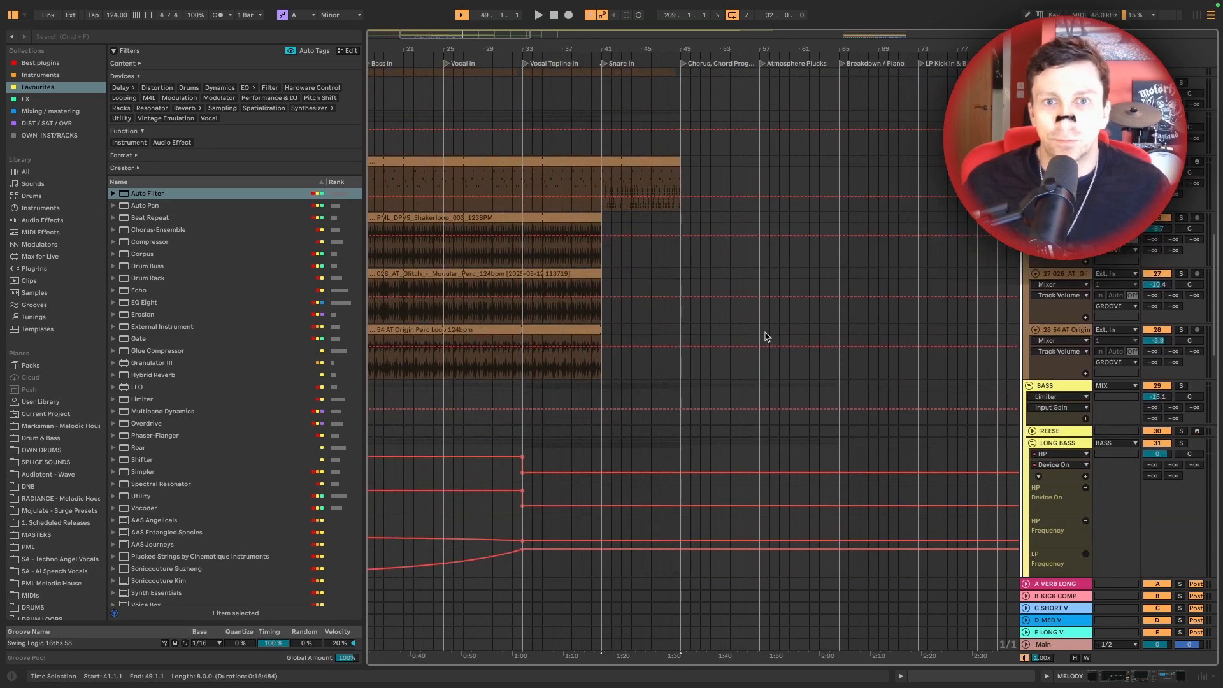
pyautogui.scroll(-3, 764, 336)
pyautogui.click(590, 314)
pyautogui.keyDown('shift'); pyautogui.click(586, 427); pyautogui.keyUp('shift')
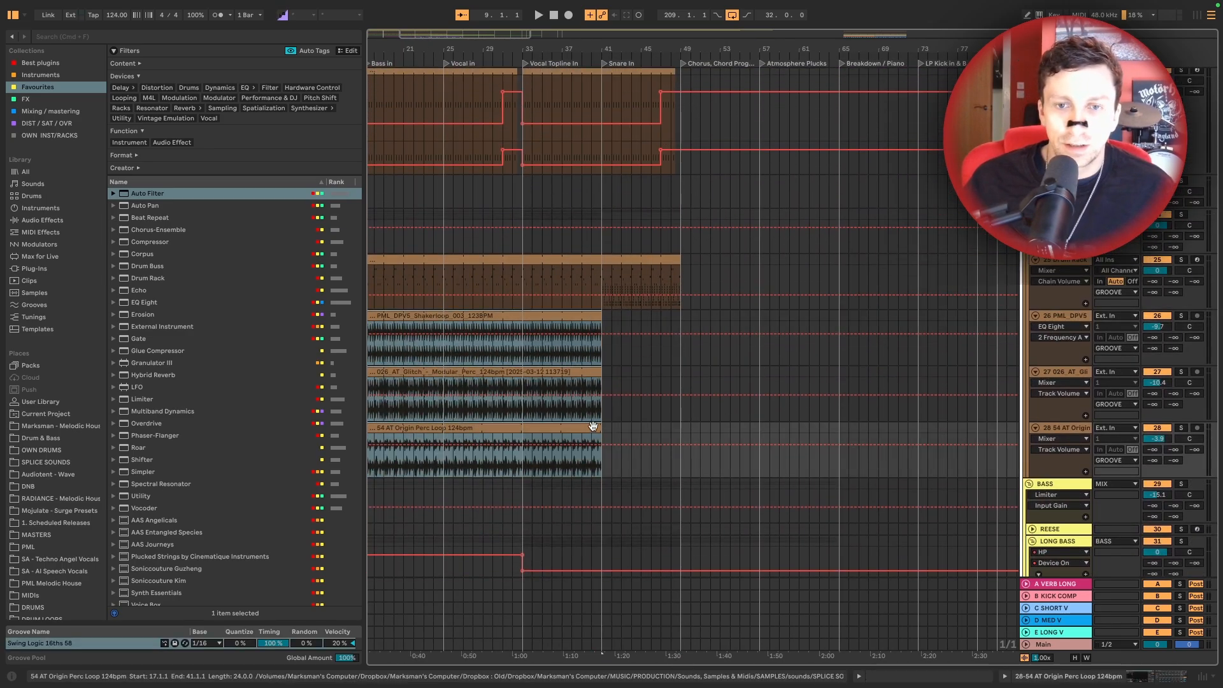
pyautogui.moveTo(602, 417); pyautogui.dragTo(679, 421)
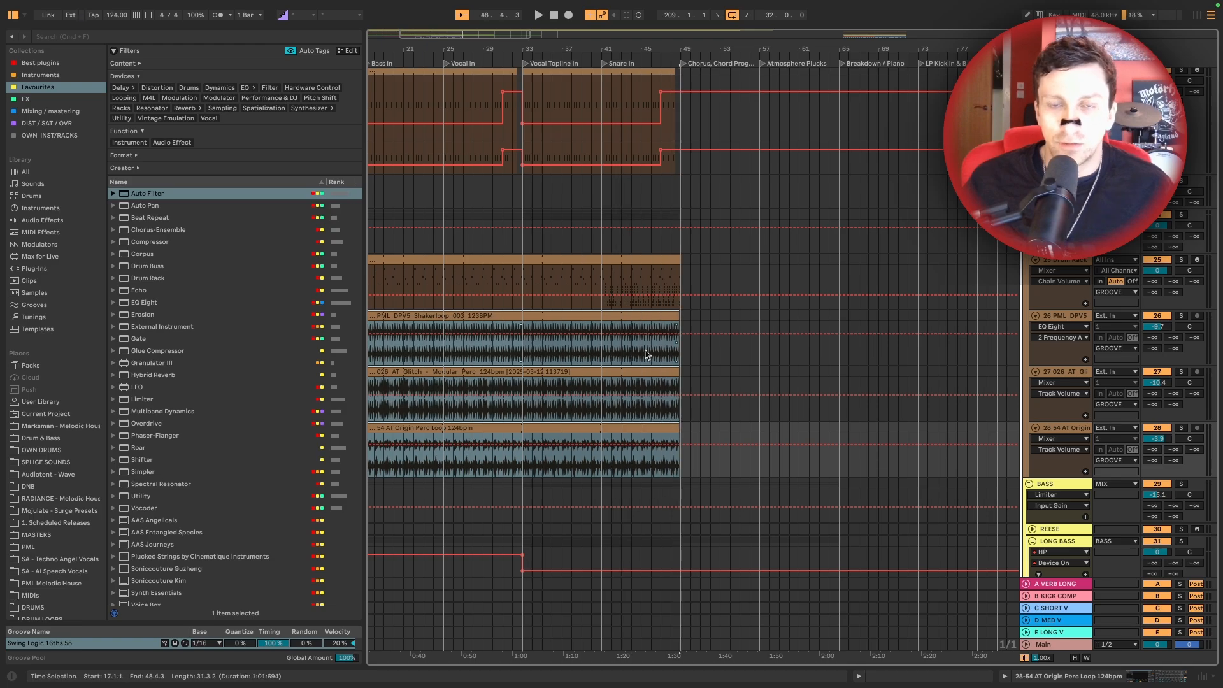
# Audition the arrangement from bar 41, and extend the KICK clip to end at the Chorus locator at bar 49
pyautogui.click(599, 279)
pyautogui.press('space')
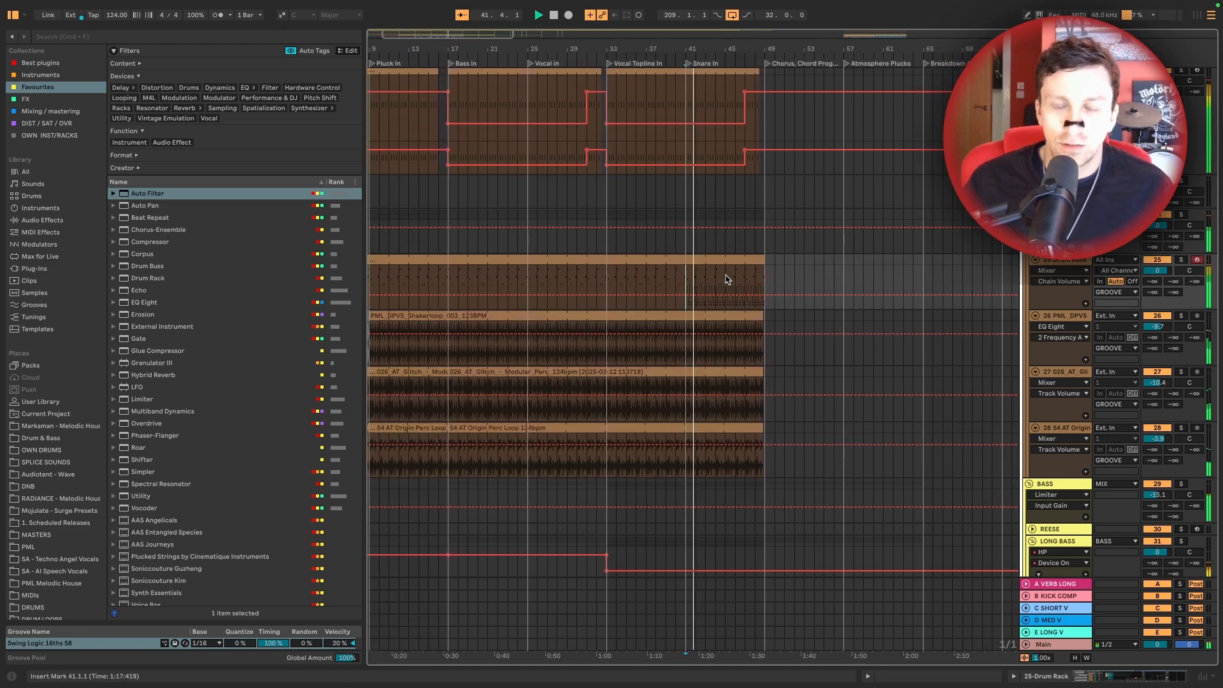
pyautogui.scroll(5, 728, 280)
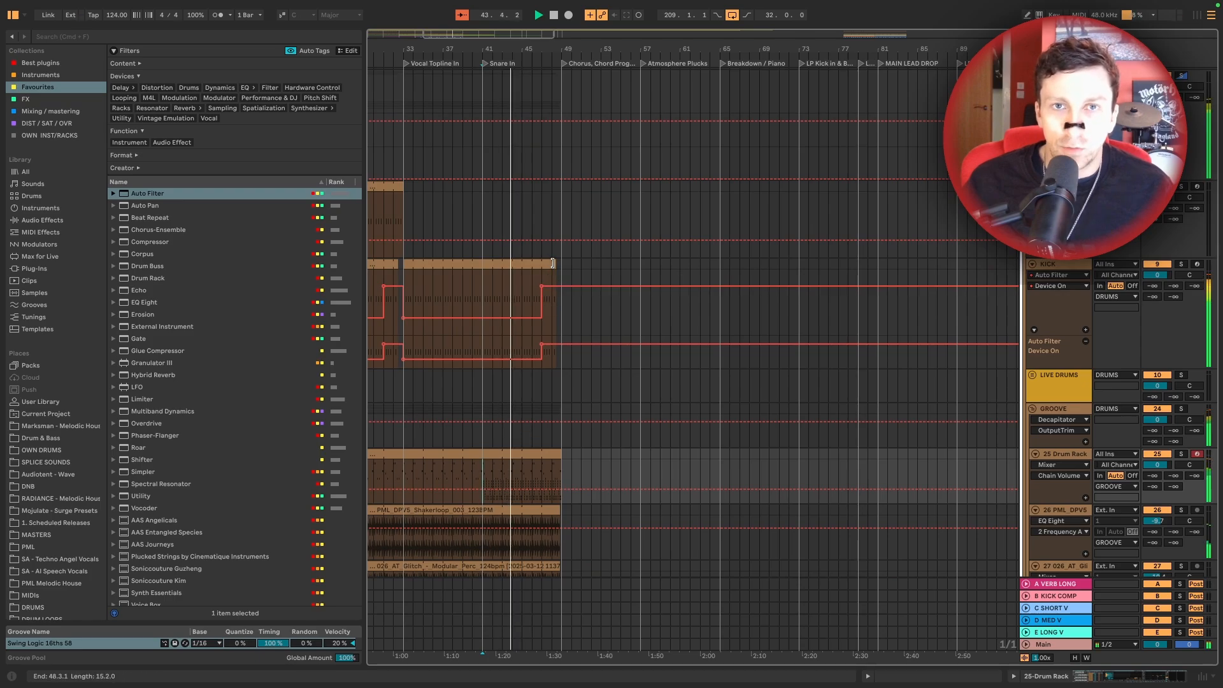
pyautogui.moveTo(552, 263); pyautogui.dragTo(561, 263)
pyautogui.hscroll(-2, 560, 265)
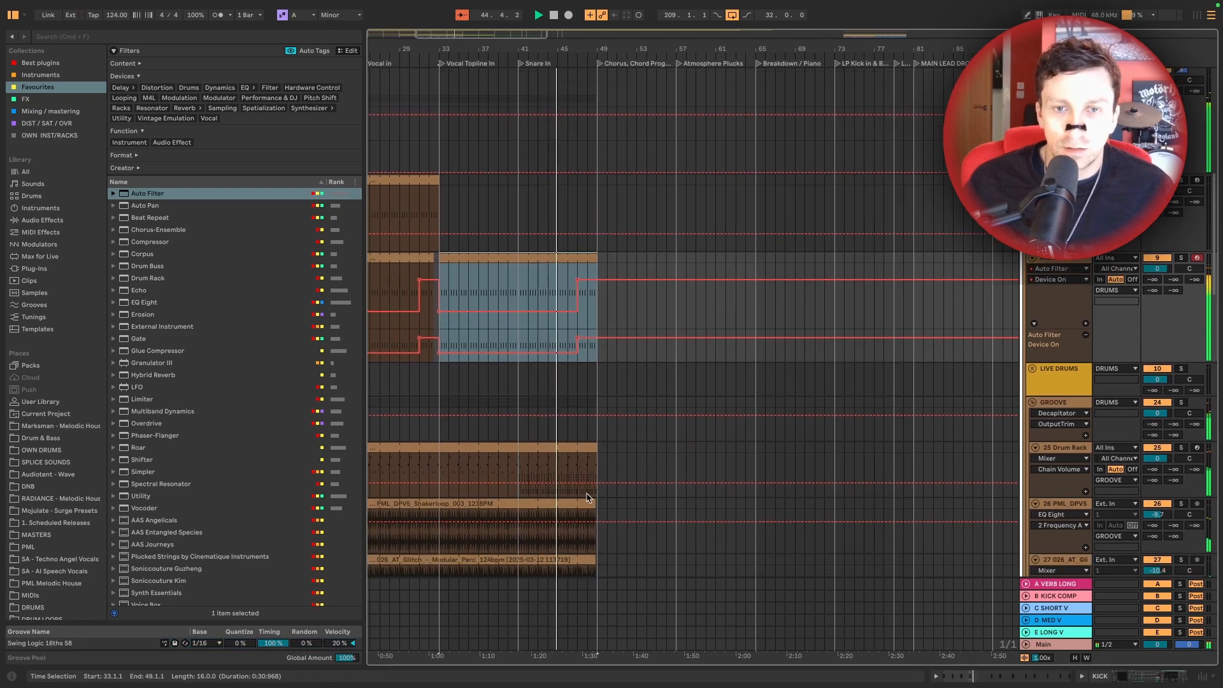
# Try to duplicate the KICK and GROOVE section from bars 41–49 to the Chorus locator with automation shown
pyautogui.scroll(-4, 588, 497)
pyautogui.keyDown('shift'); pyautogui.click(584, 489); pyautogui.keyUp('shift')
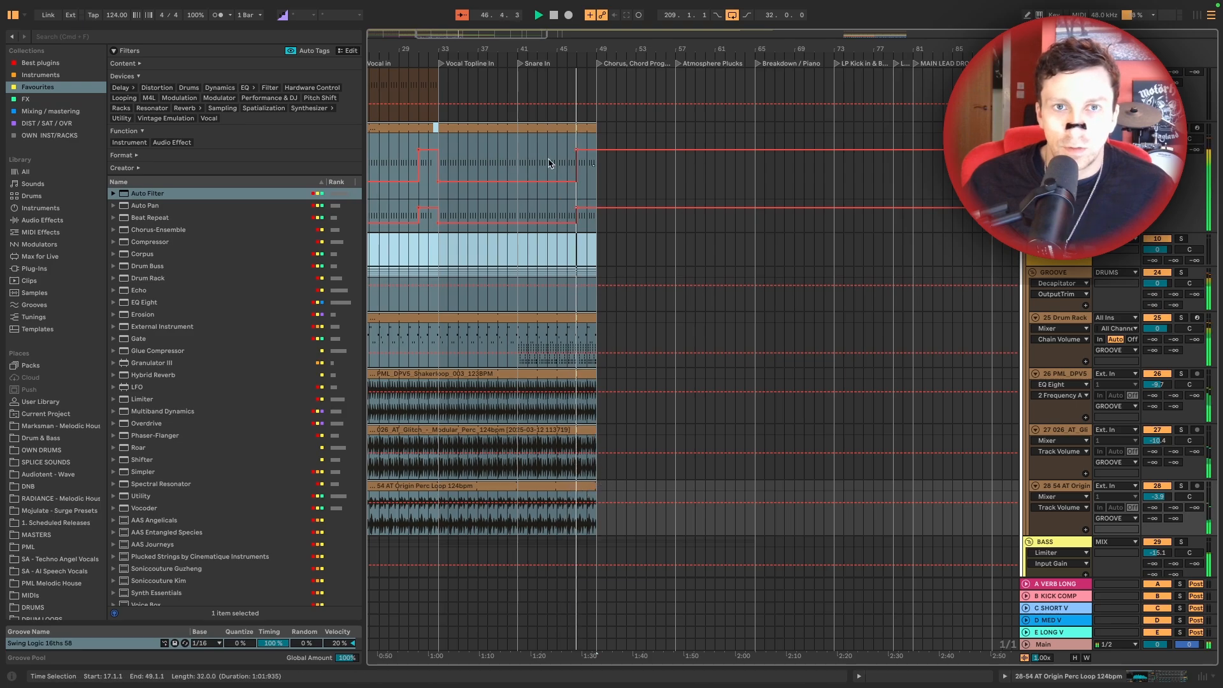
pyautogui.moveTo(519, 144); pyautogui.dragTo(598, 495)
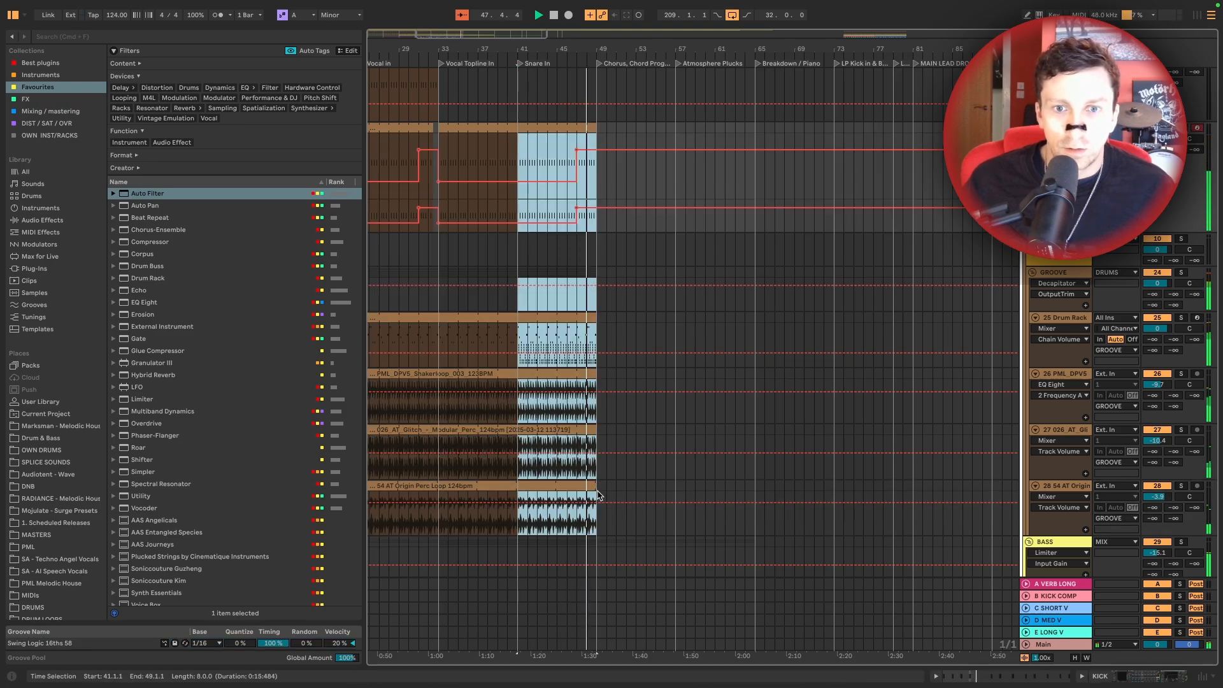
pyautogui.press('space')
pyautogui.moveTo(520, 145); pyautogui.dragTo(596, 501)
pyautogui.press('super+d')
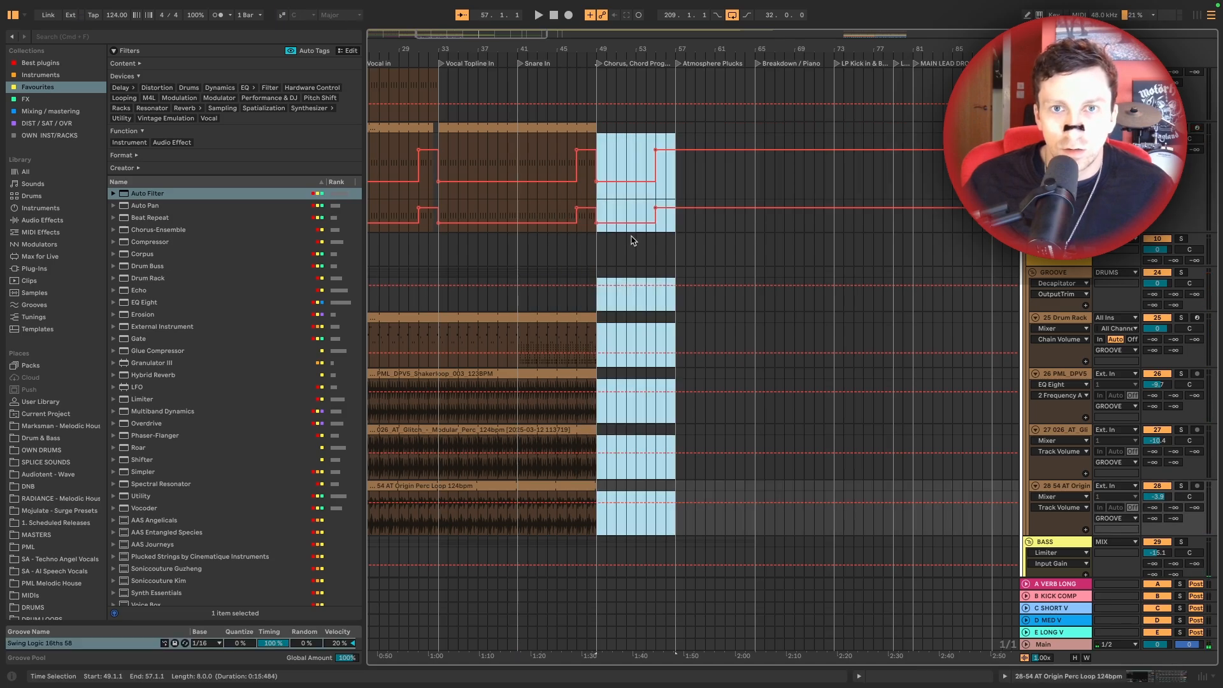
# Hide the automation and duplicate the KICK and GROOVE clips from bars 41–49 twice, filling the tracks up to bar 65
pyautogui.click(617, 137)
pyautogui.click(587, 127)
pyautogui.press('a')
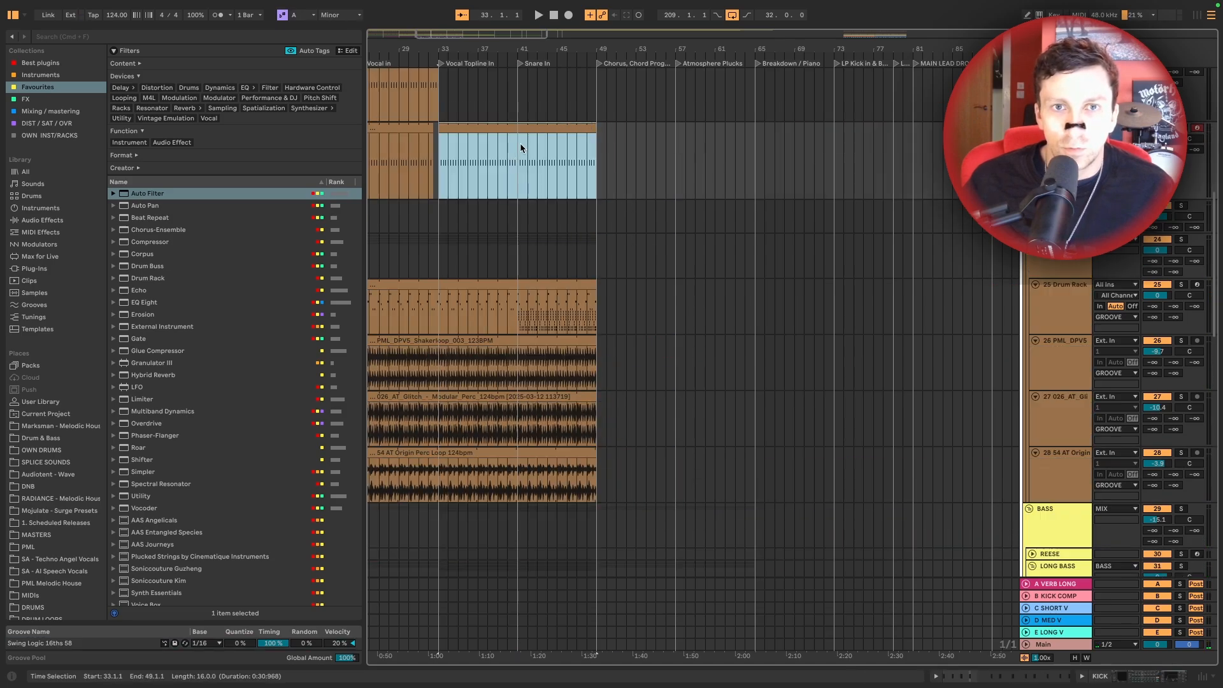
pyautogui.moveTo(515, 146); pyautogui.dragTo(600, 457)
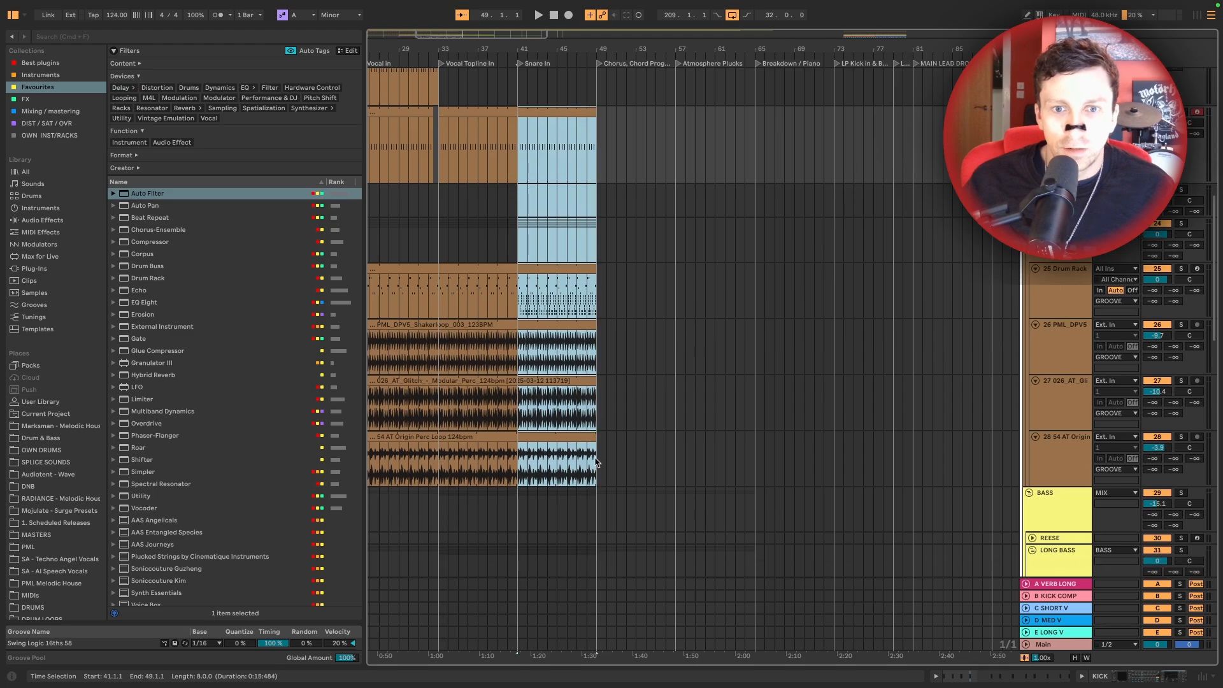
pyautogui.press('super+d')
pyautogui.press('super+d')
# Show the automation, flatten the KICK filter rise just before the Atmosphere Plucks locator, and audition from bar 47
pyautogui.press('a')
pyautogui.click(624, 144)
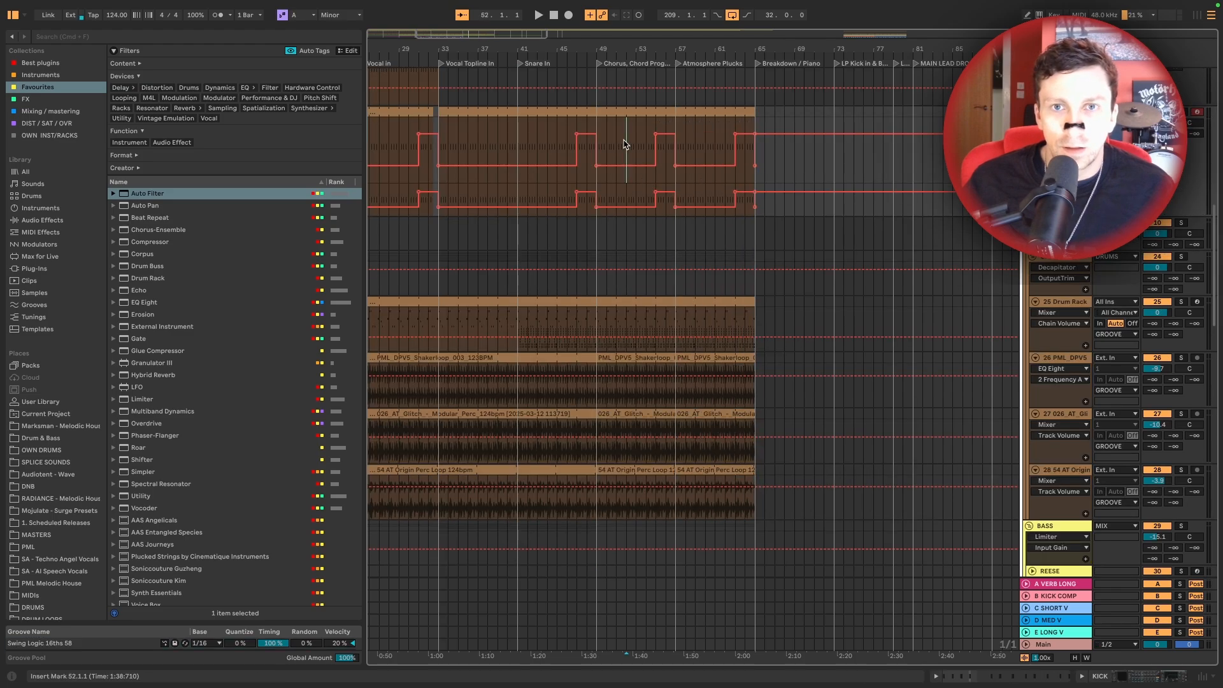
pyautogui.click(578, 127)
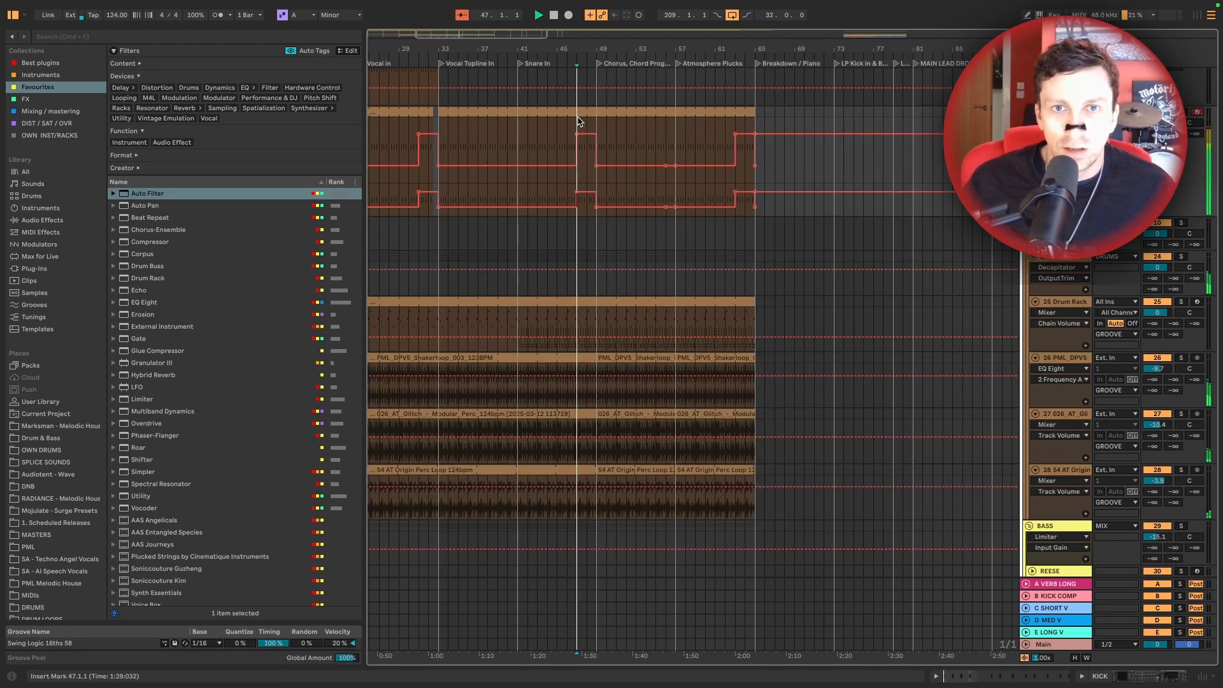
pyautogui.press('space')
# Copy the 16-bar MID WIDE source clip from bar 241 to the Chorus locator at bar 49
pyautogui.scroll(-5, 667, 185)
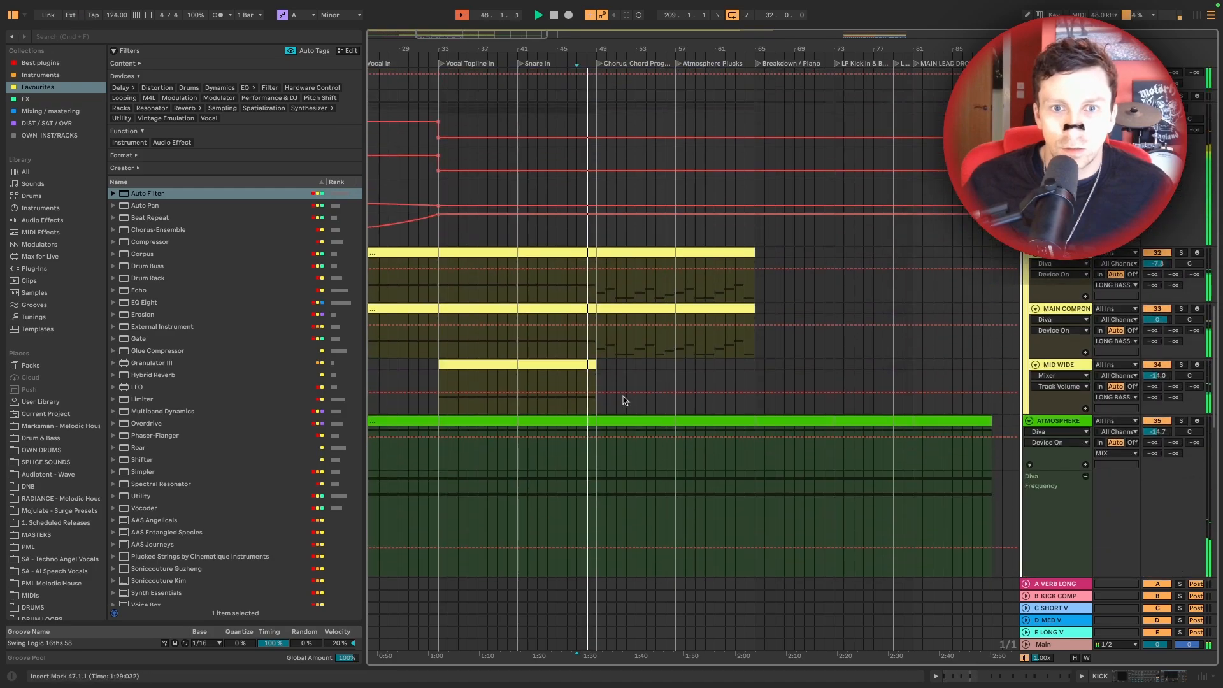
pyautogui.hscroll(20, 635, 309)
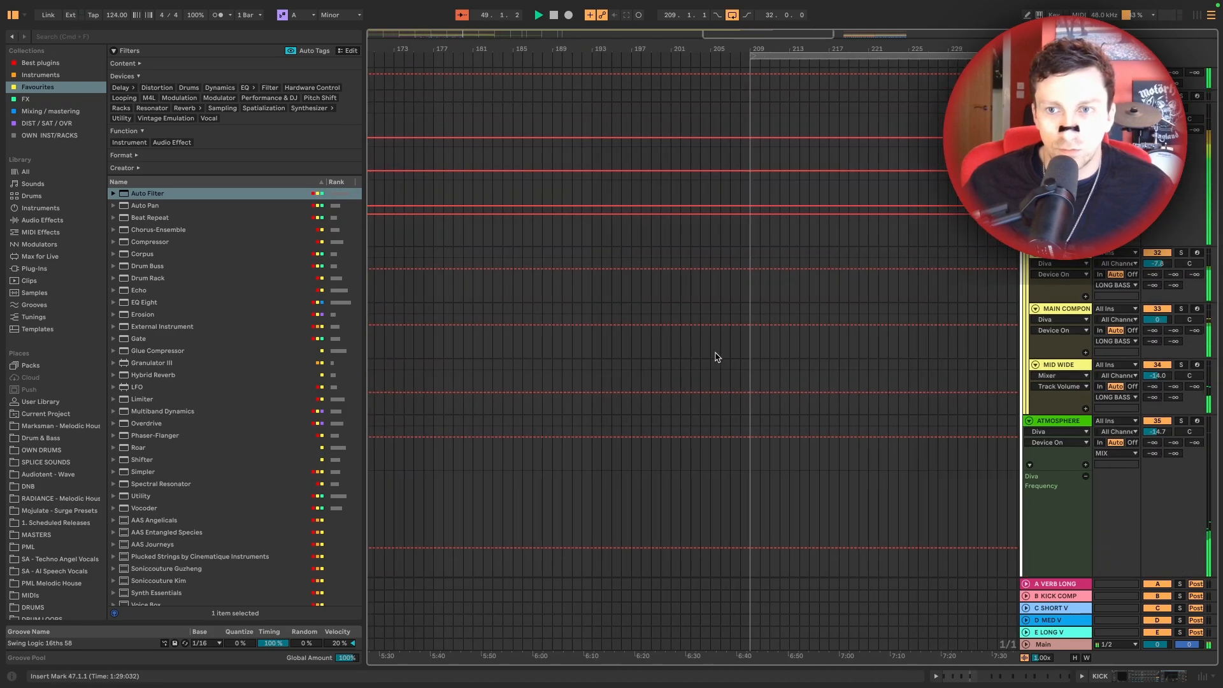
pyautogui.click(523, 365)
pyautogui.hscroll(-20, 523, 365)
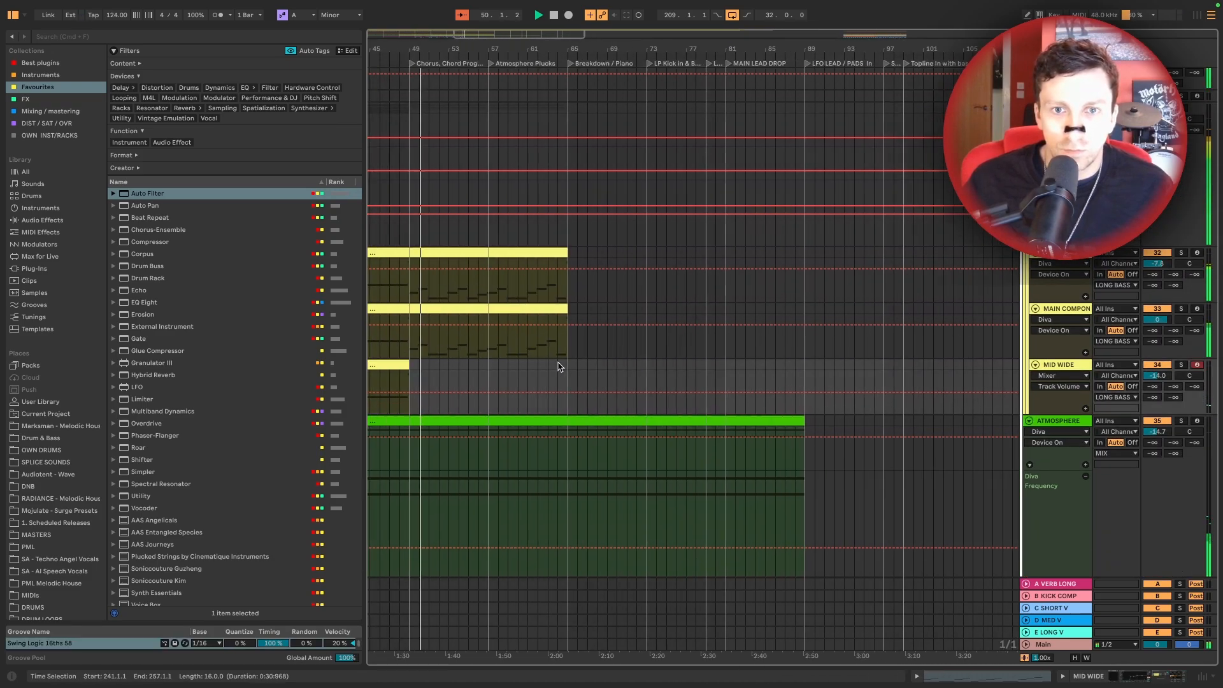
pyautogui.click(522, 365)
pyautogui.press('space')
pyautogui.press('super+d')
# Copy the 16-bar CHORD SUPPORT source clip from bar 241 to the Chorus locator at bar 49
pyautogui.scroll(-10, 570, 355)
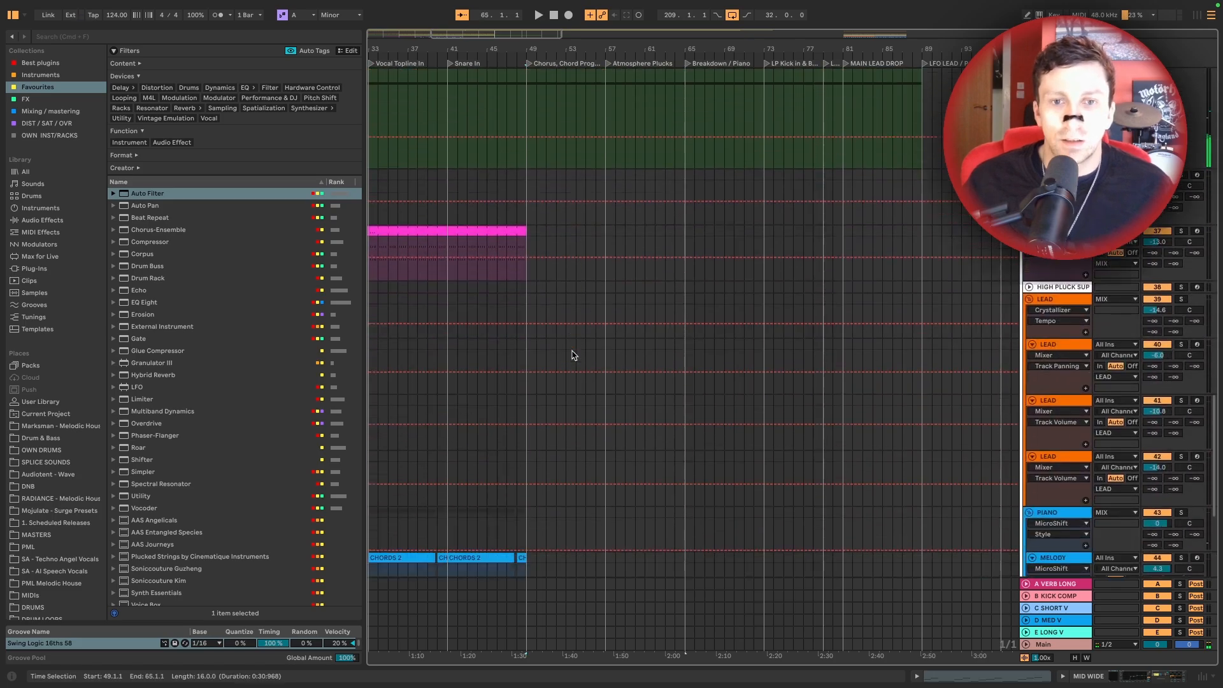
pyautogui.click(507, 278)
pyautogui.click(507, 279)
pyautogui.scroll(-1, 522, 260)
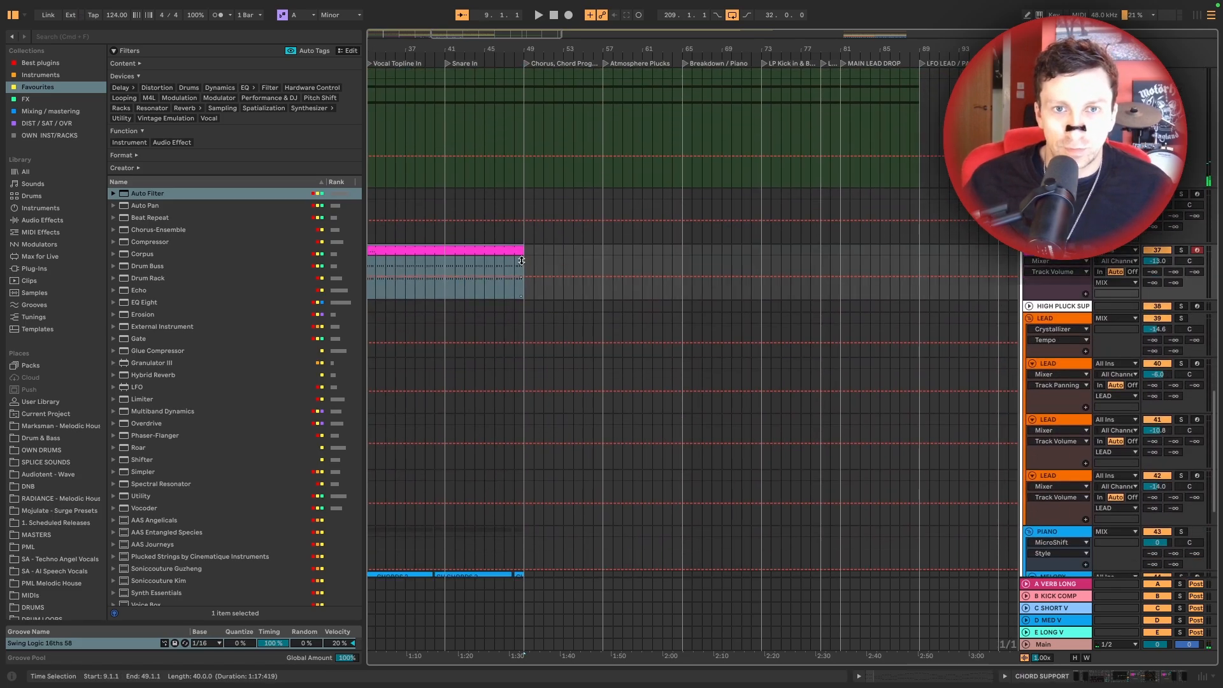
pyautogui.hscroll(20, 526, 254)
pyautogui.hscroll(-2, 450, 251)
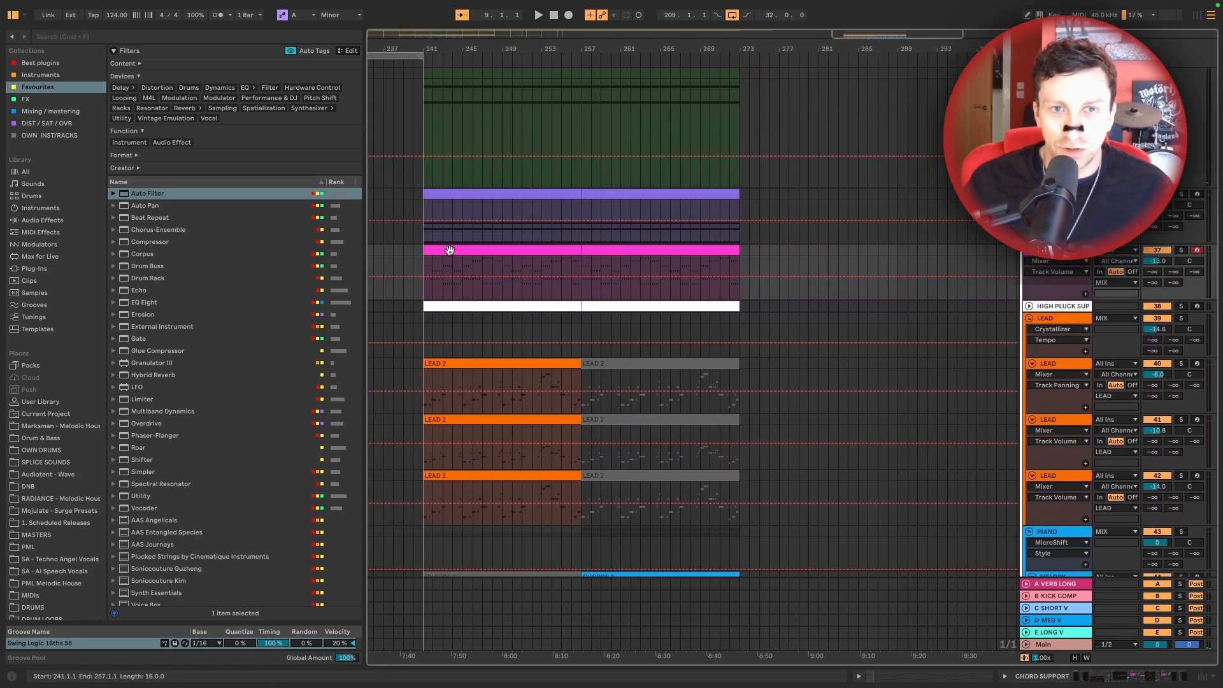
pyautogui.click(475, 252)
pyautogui.hscroll(-20, 478, 258)
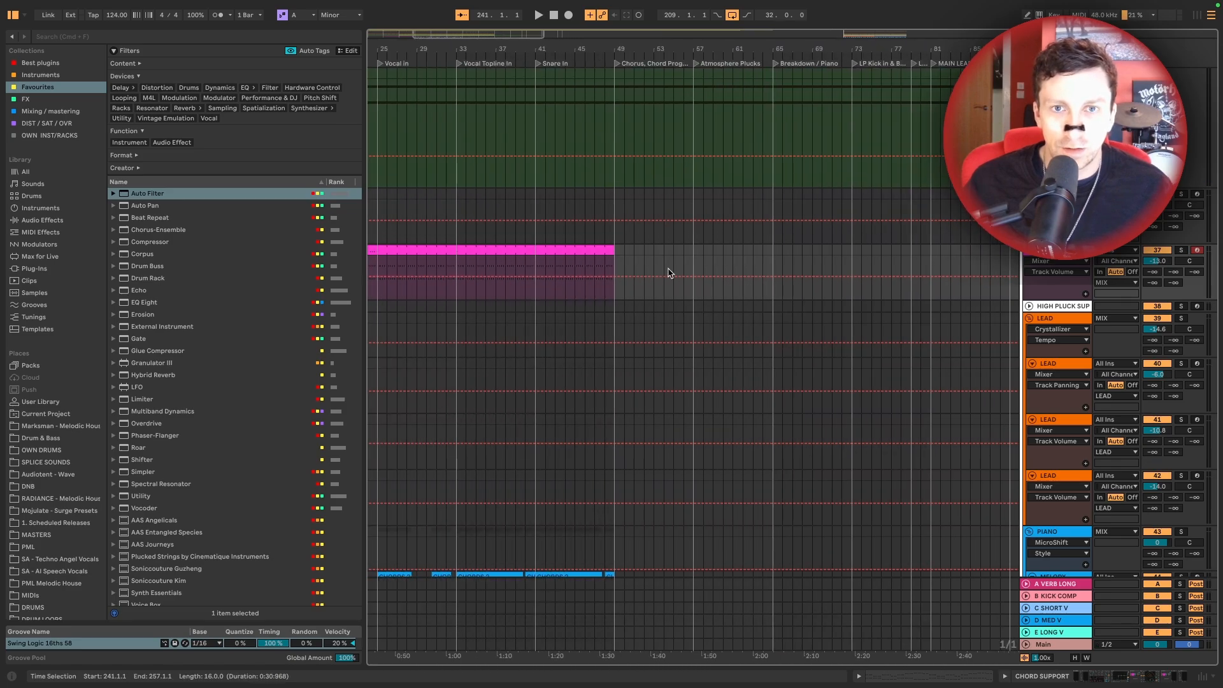
pyautogui.hscroll(-1, 643, 255)
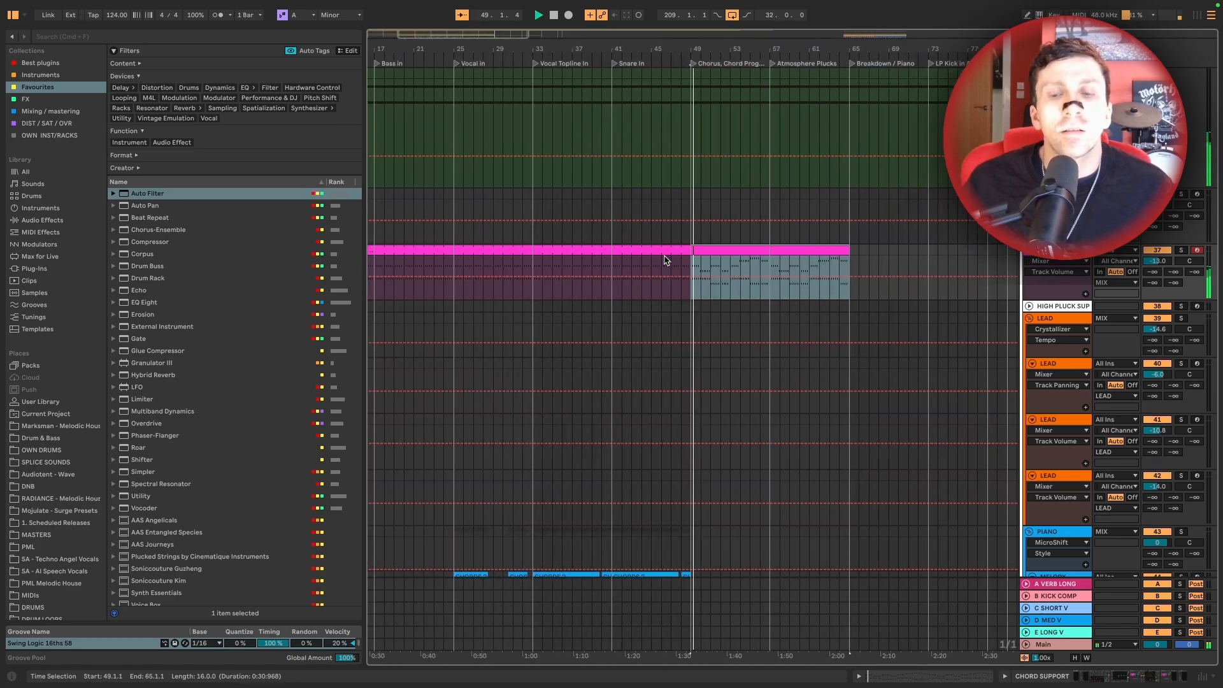
# Copy the active 16-bar piano MELODY source clip from bar 257 to the Chorus locator at bar 49
pyautogui.scroll(-8, 675, 274)
pyautogui.click(644, 358)
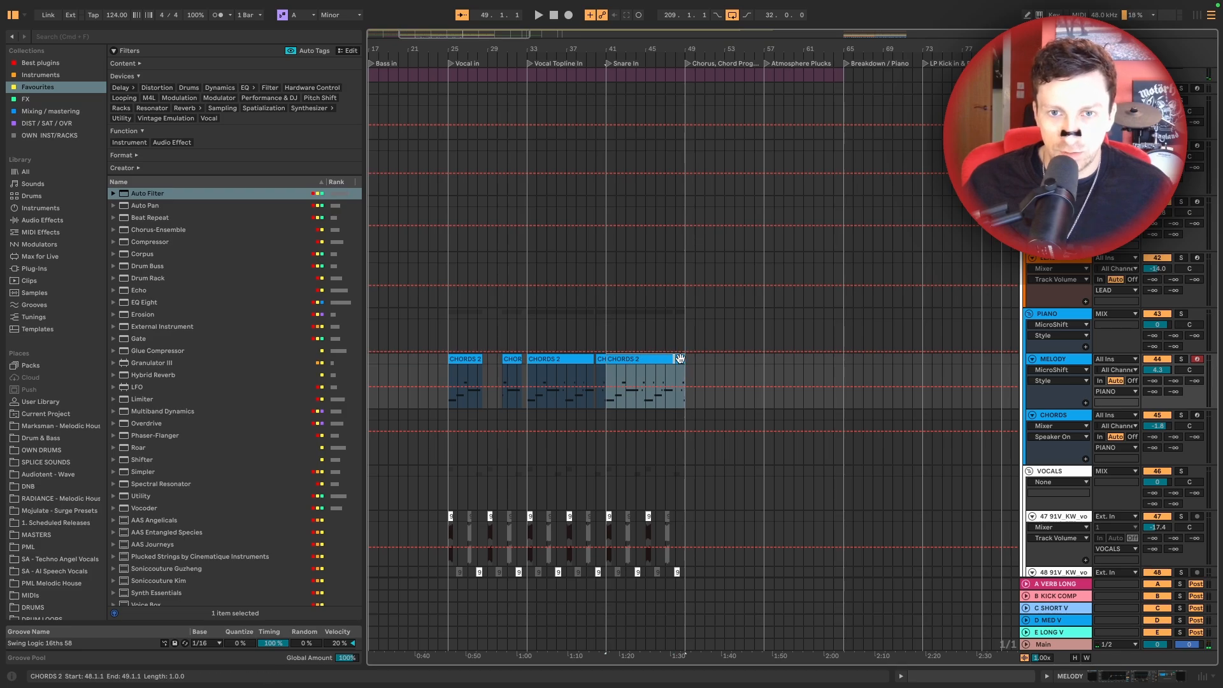
pyautogui.hscroll(20, 697, 360)
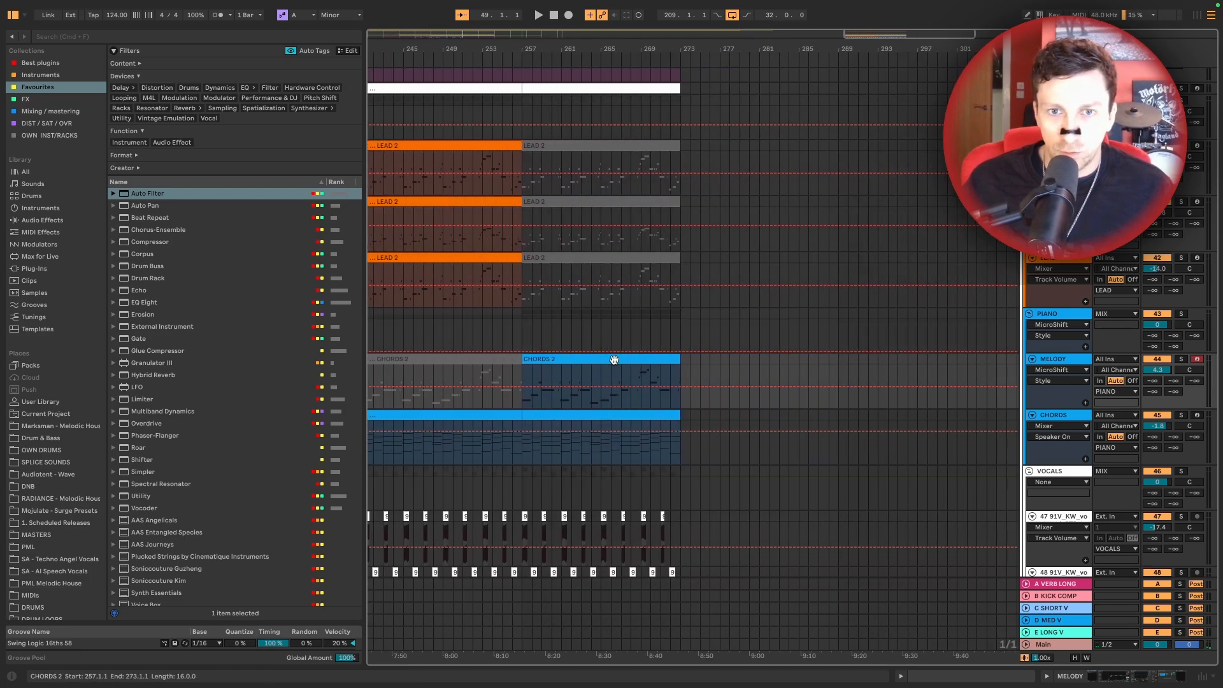
pyautogui.click(614, 360)
pyautogui.hscroll(-4, 635, 364)
pyautogui.hscroll(-20, 635, 364)
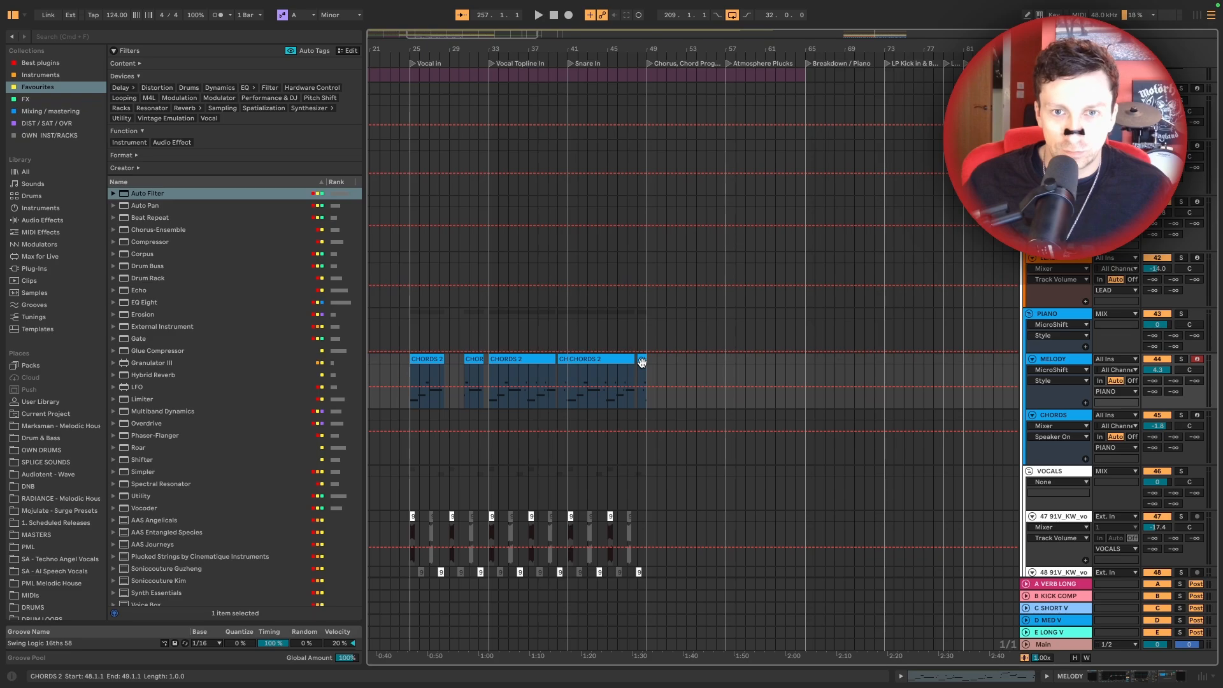
pyautogui.hotkey('ctrl', 'v')
# Duplicate the clips on both vocal adlib tracks from bars 41–49 to fill bars 49–57, and audition the chorus
pyautogui.hscroll(-2, 677, 349)
pyautogui.scroll(-3, 688, 357)
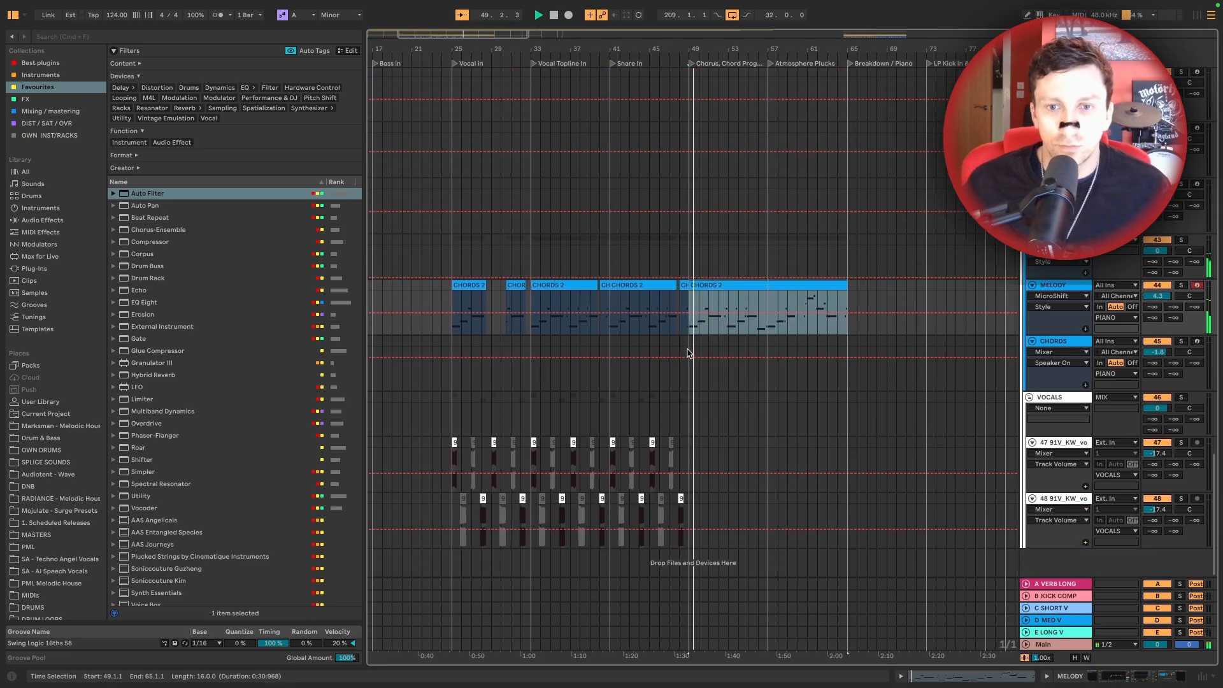
pyautogui.click(609, 444)
pyautogui.keyDown('shift'); pyautogui.click(687, 506); pyautogui.keyUp('shift')
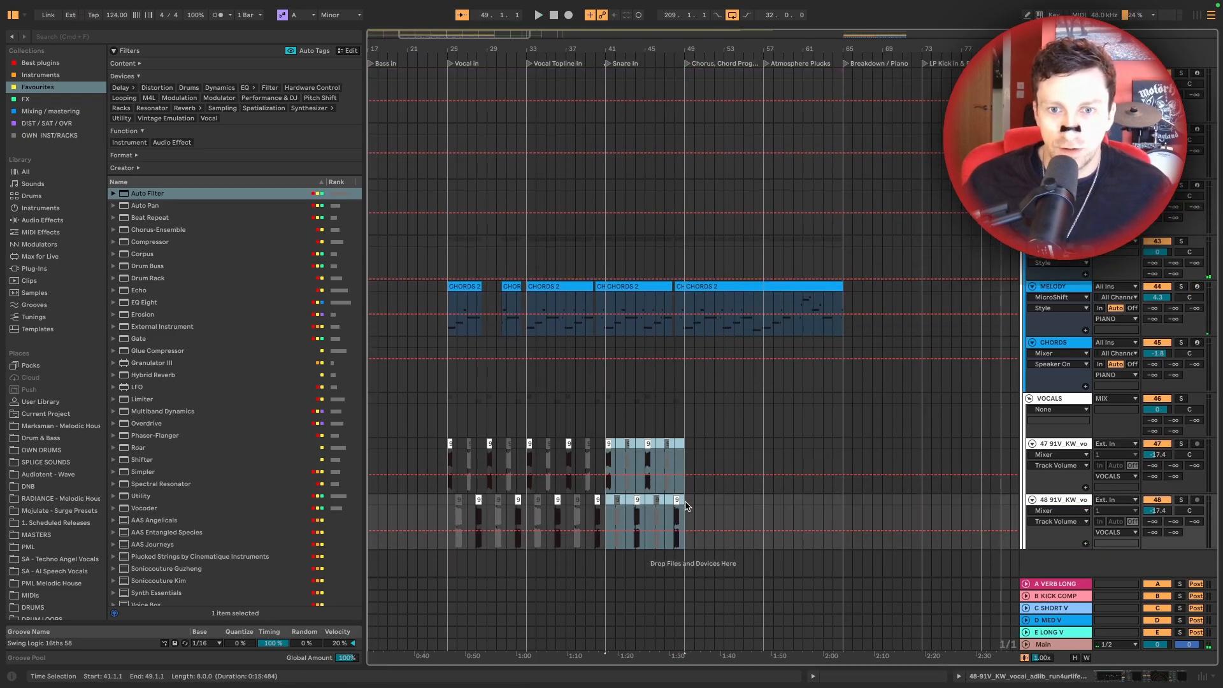
pyautogui.press('super+d')
pyautogui.press('space')
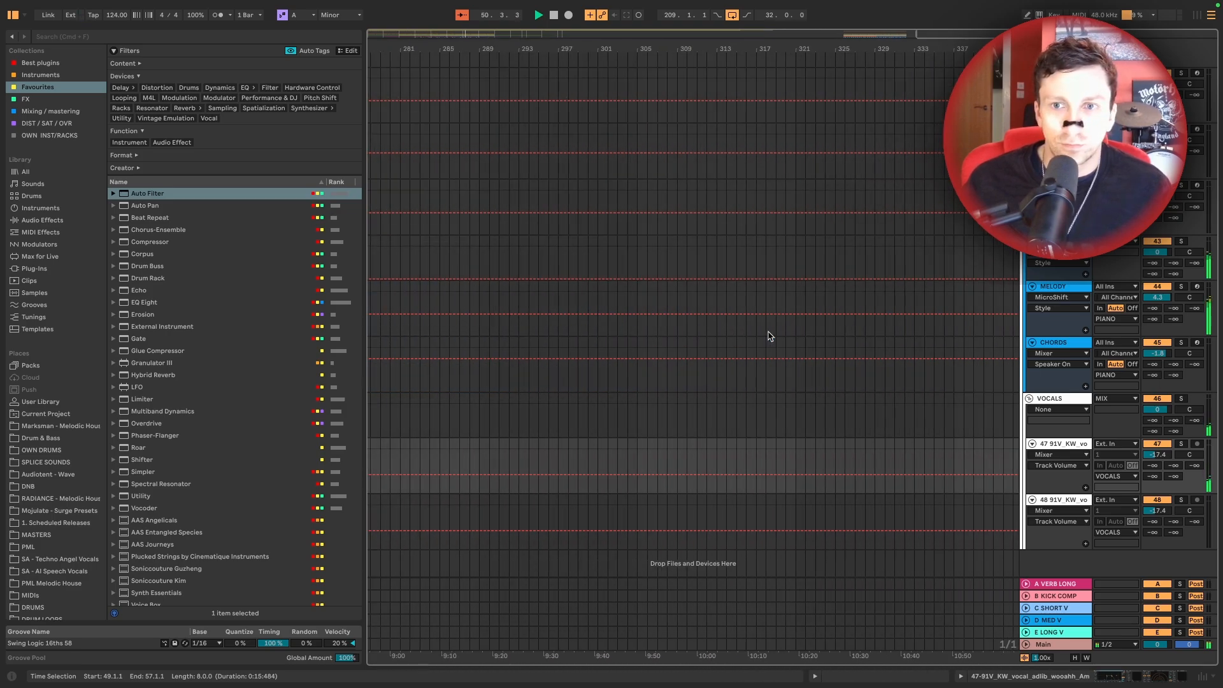
# Copy the second 16-bar piano CHORDS source clip from bar 257 to the Chorus locator at bar 49
pyautogui.click(871, 342)
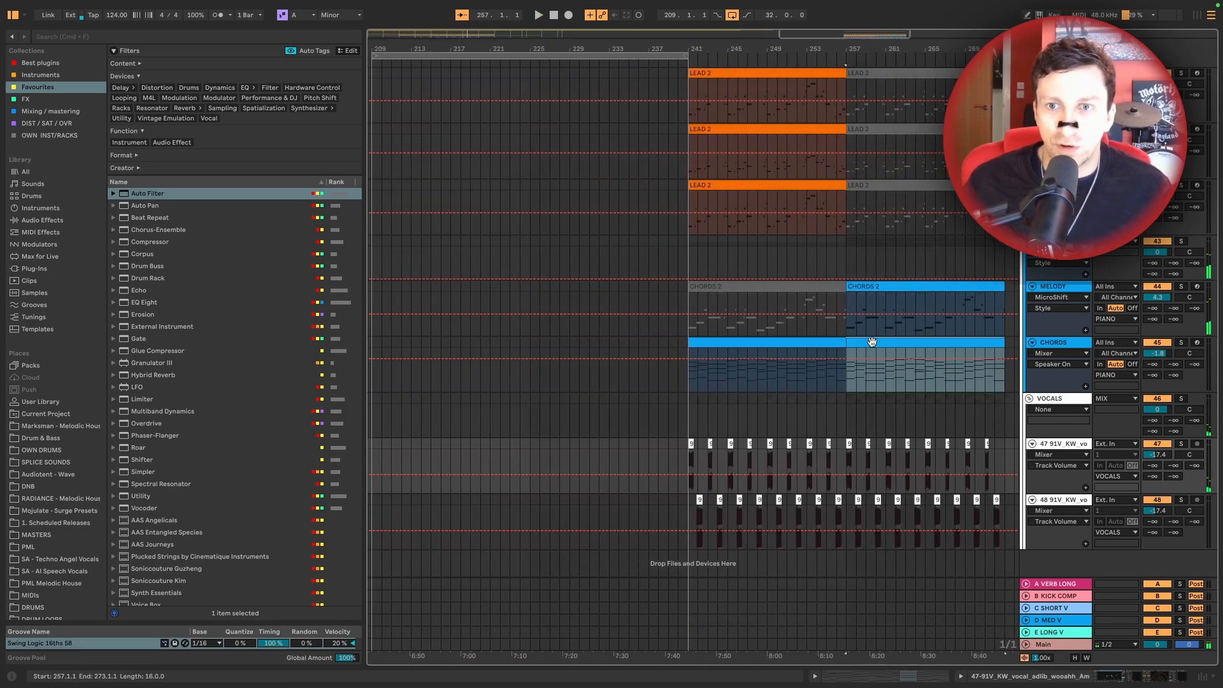
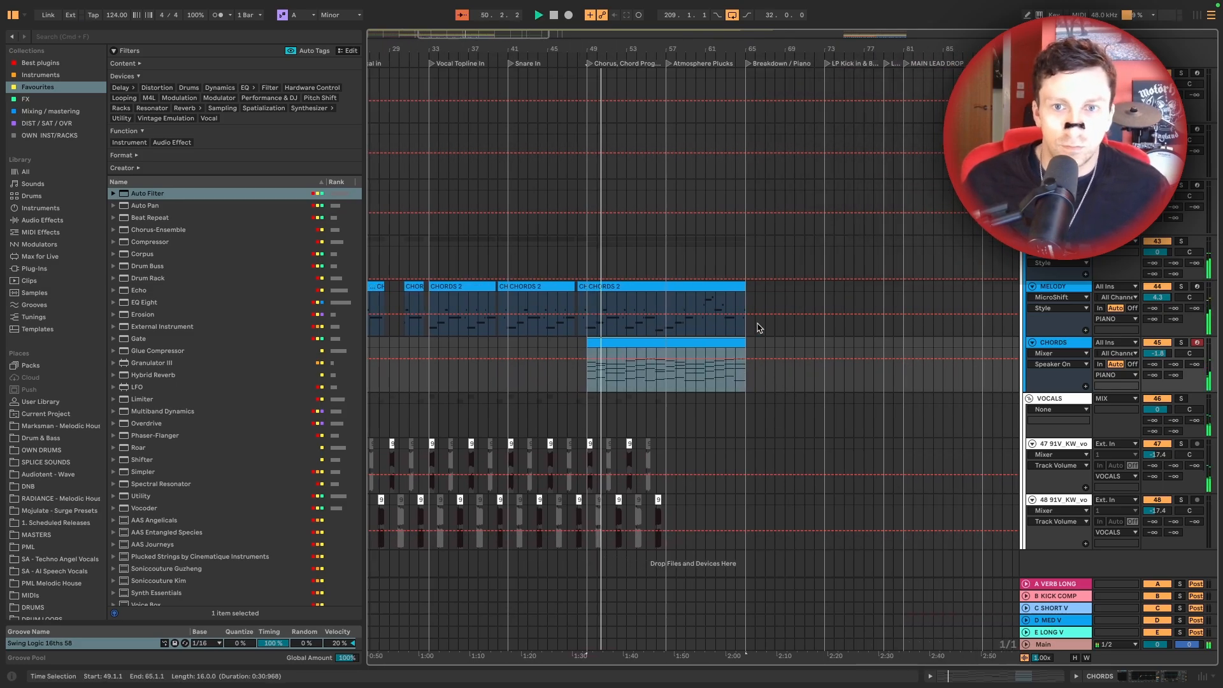
pyautogui.scroll(5, 710, 303)
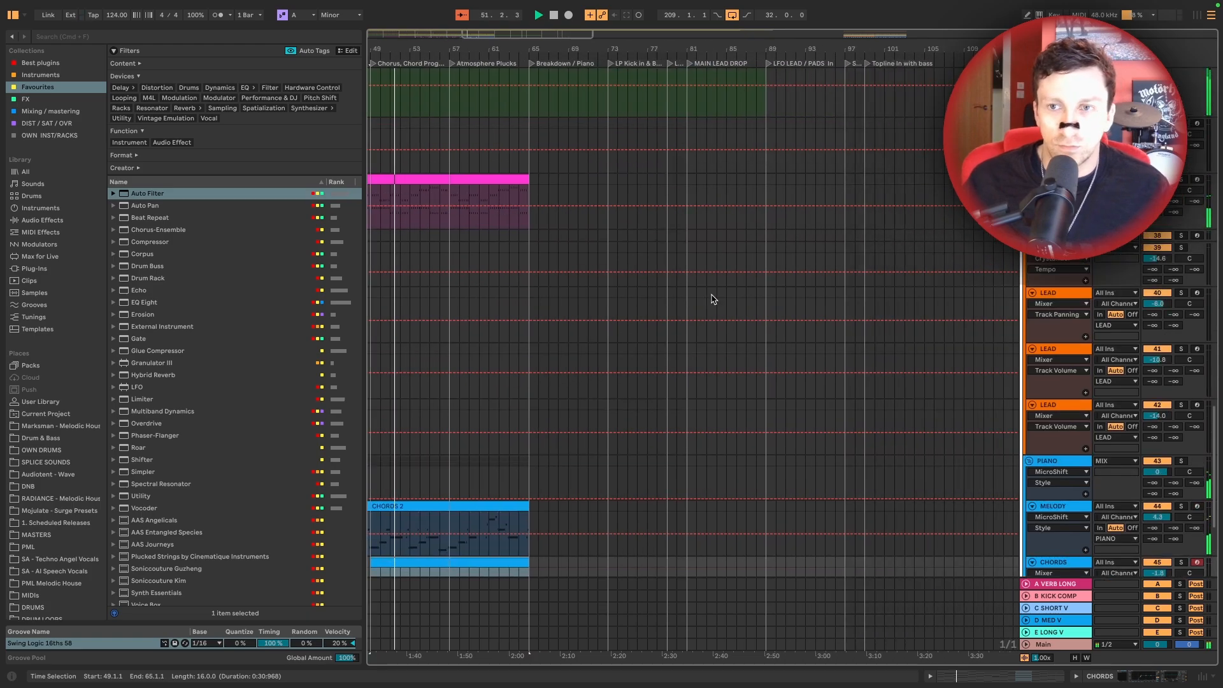
pyautogui.scroll(3, 710, 300)
pyautogui.hscroll(15, 720, 302)
pyautogui.hscroll(3, 739, 306)
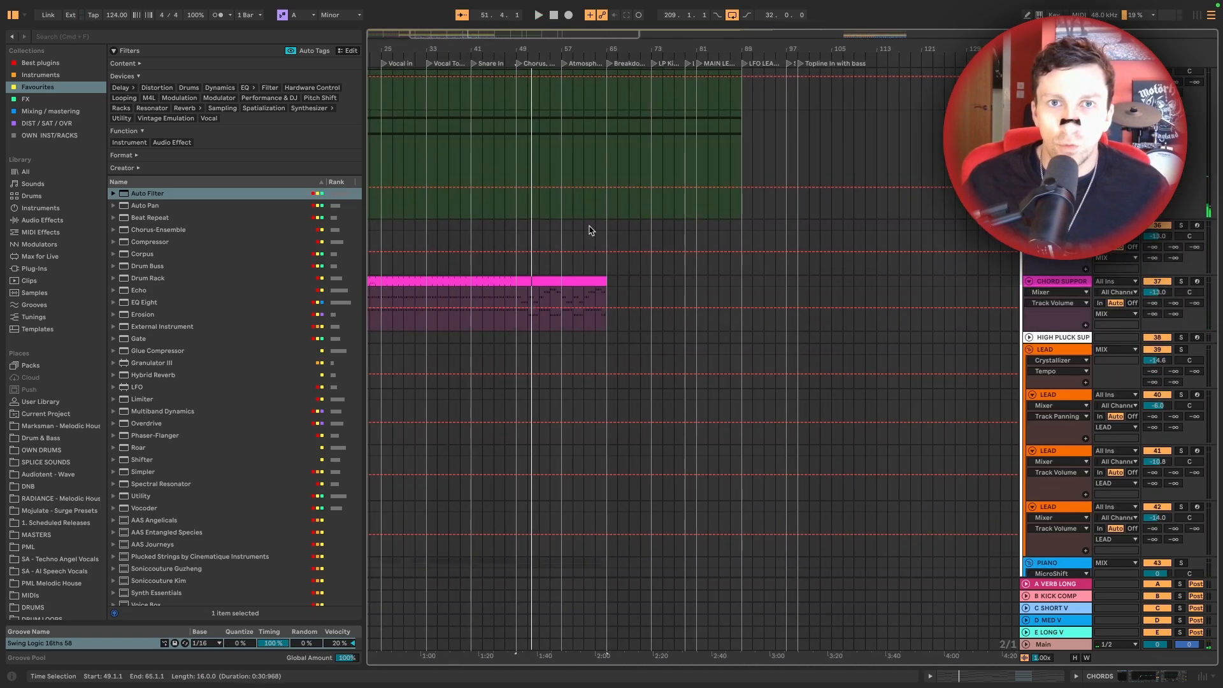
pyautogui.hscroll(-2, 554, 152)
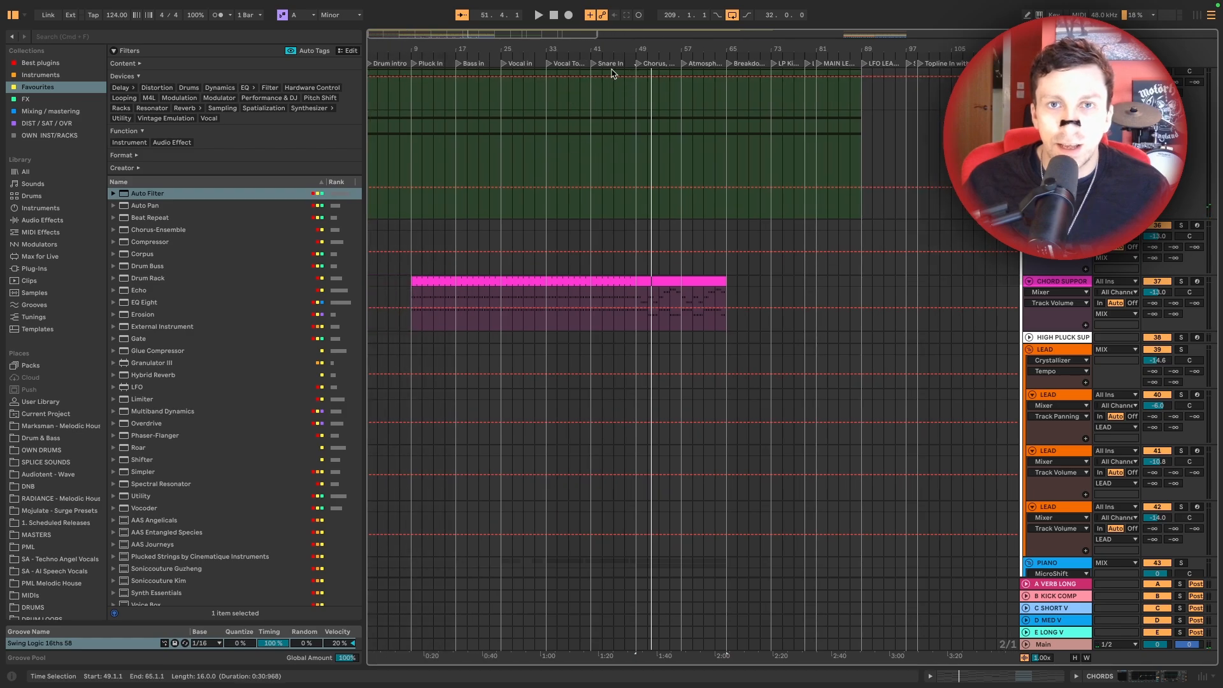
# Unfold the HIGH PLUCK SUPPORT track and copy its first 16-bar source clip at bar 241
pyautogui.hscroll(20, 806, 414)
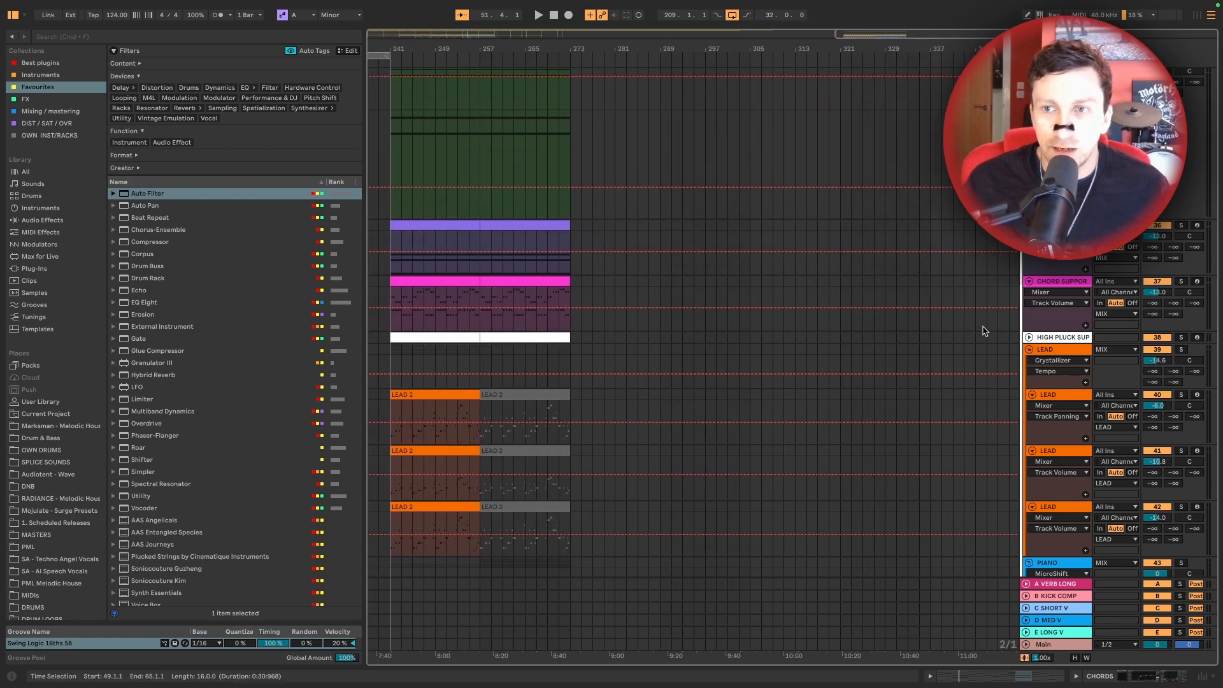
pyautogui.click(1028, 337)
pyautogui.hscroll(-4, 701, 333)
pyautogui.click(638, 338)
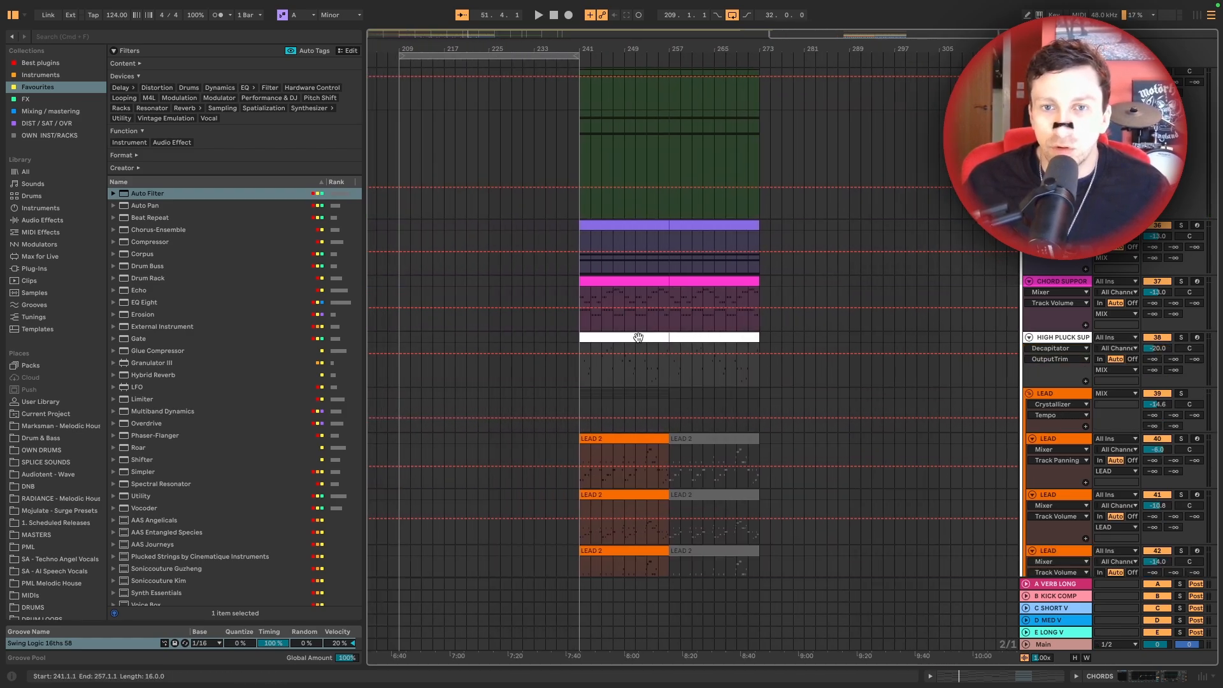
pyautogui.hscroll(-18, 638, 338)
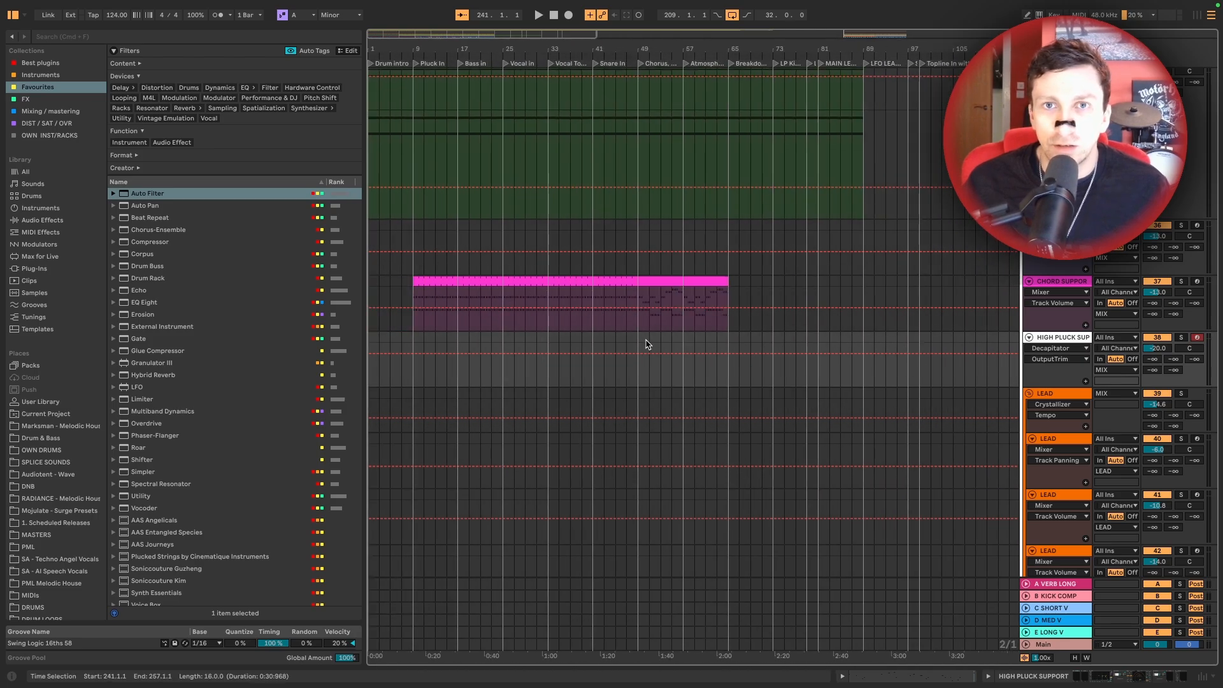
# Compare the source clips from bar 241 onward with the parts already arranged around the Chorus and Atmosphere Plucks locators
pyautogui.hscroll(2, 648, 344)
pyautogui.hscroll(15, 650, 345)
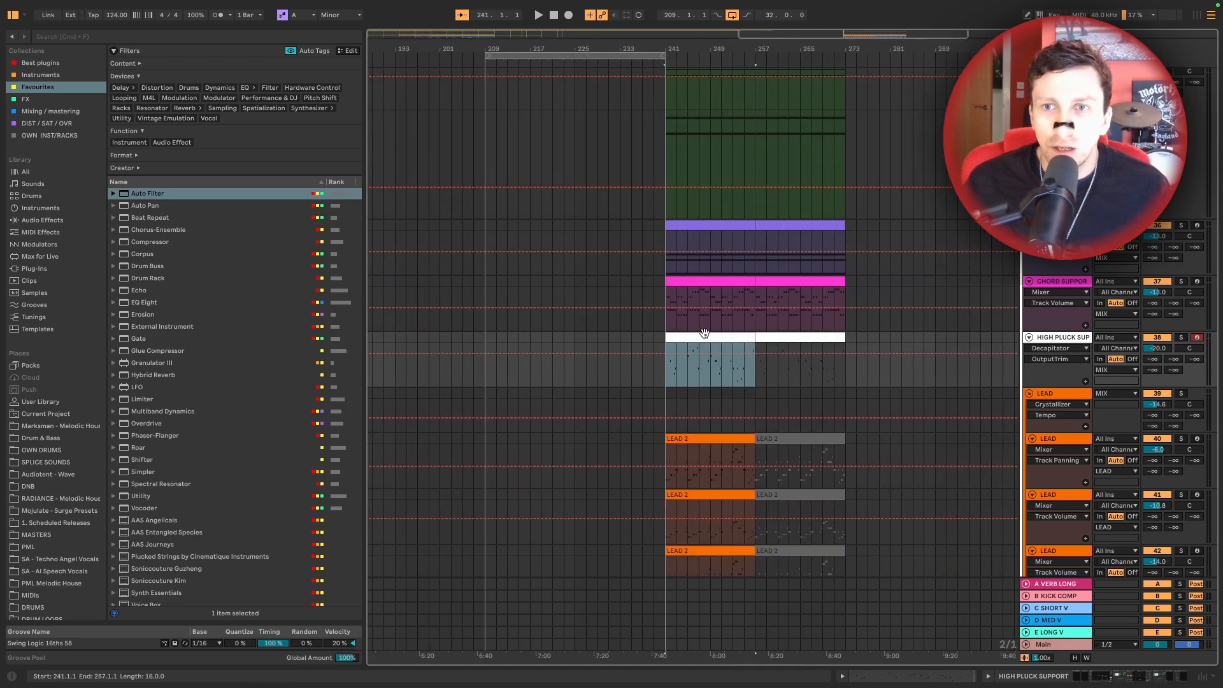
pyautogui.scroll(3, 704, 338)
pyautogui.scroll(3, 715, 308)
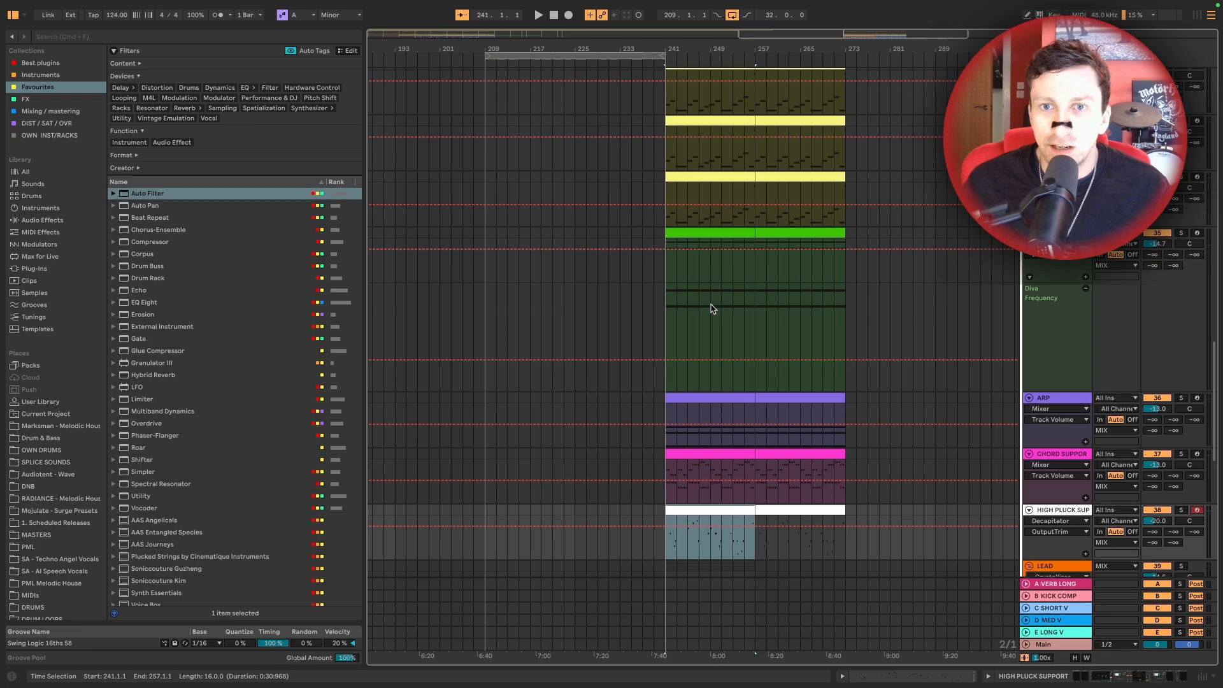
pyautogui.hscroll(-16, 724, 306)
pyautogui.hscroll(20, 838, 236)
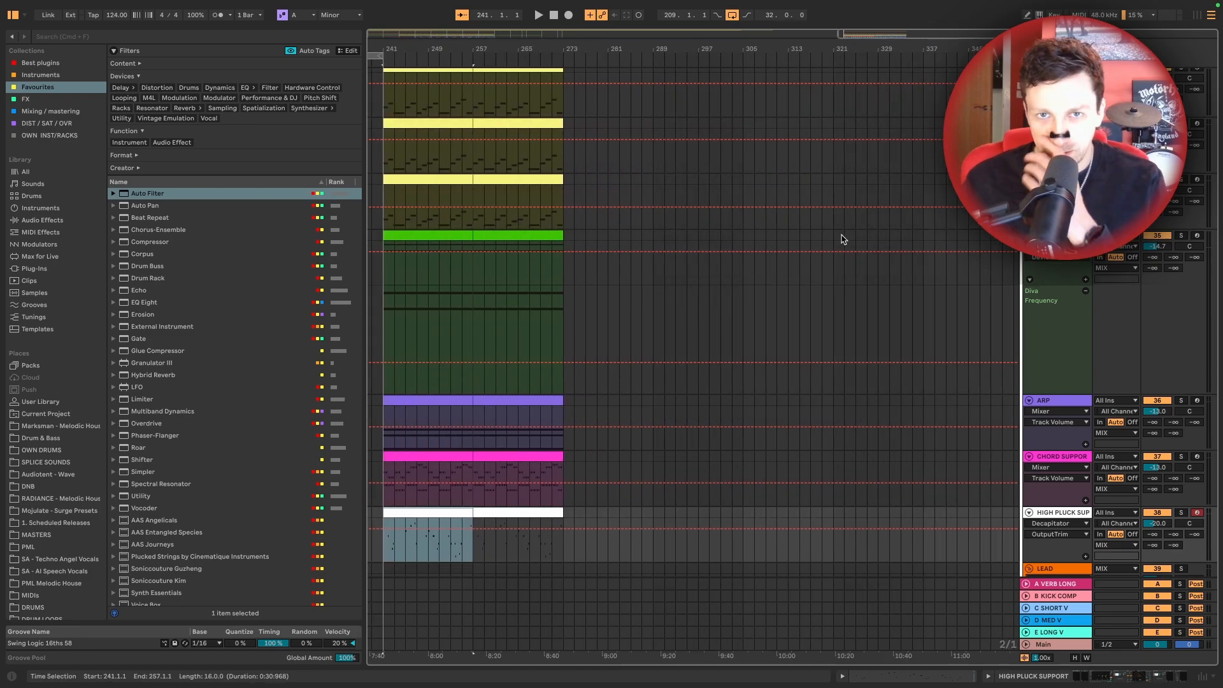
pyautogui.hscroll(-20, 844, 238)
pyautogui.scroll(4, 815, 242)
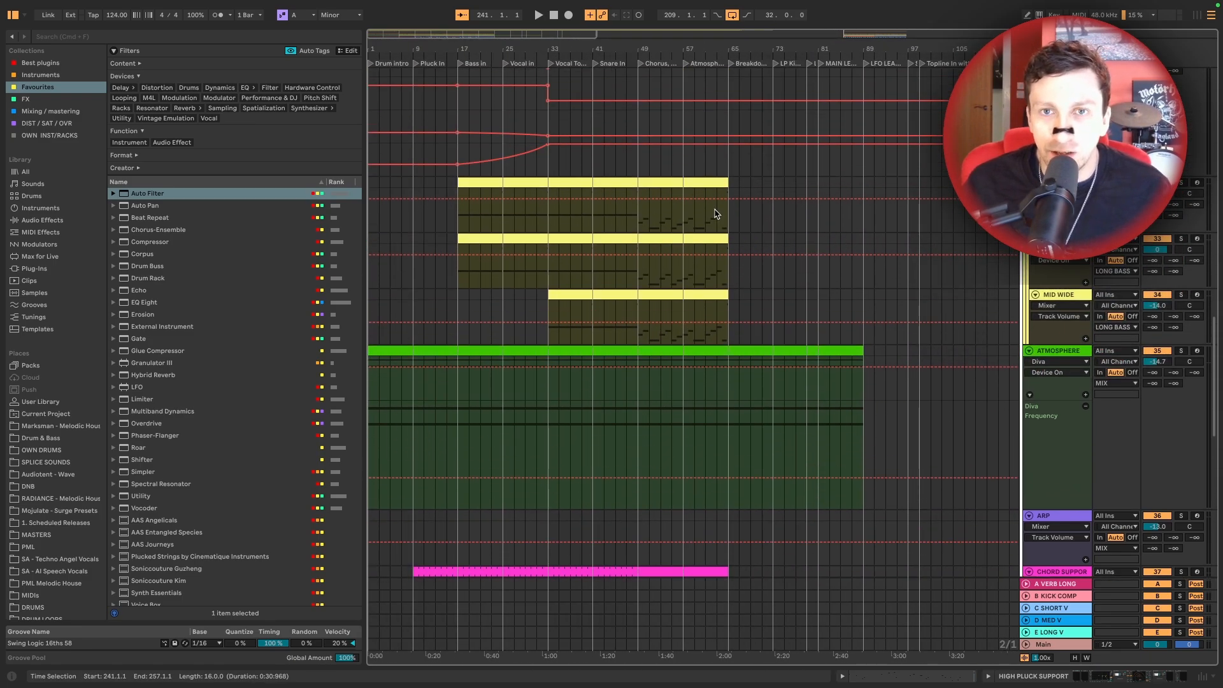
pyautogui.moveTo(657, 56); pyautogui.dragTo(688, 237)
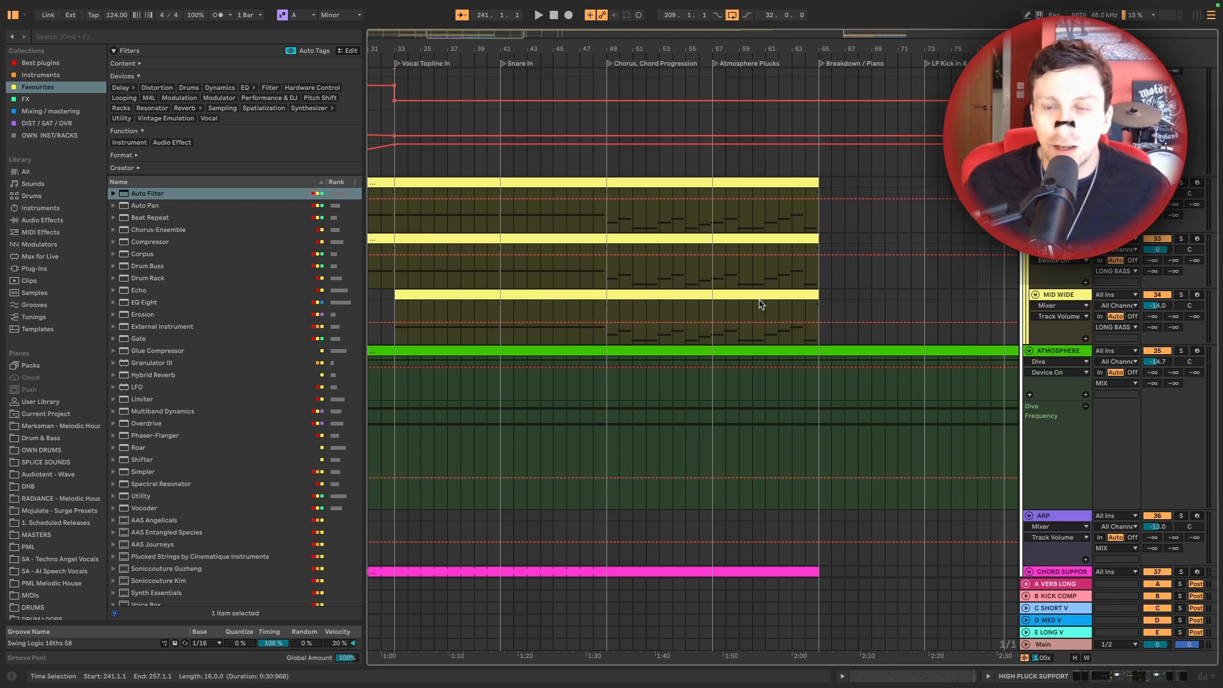
pyautogui.hscroll(20, 761, 304)
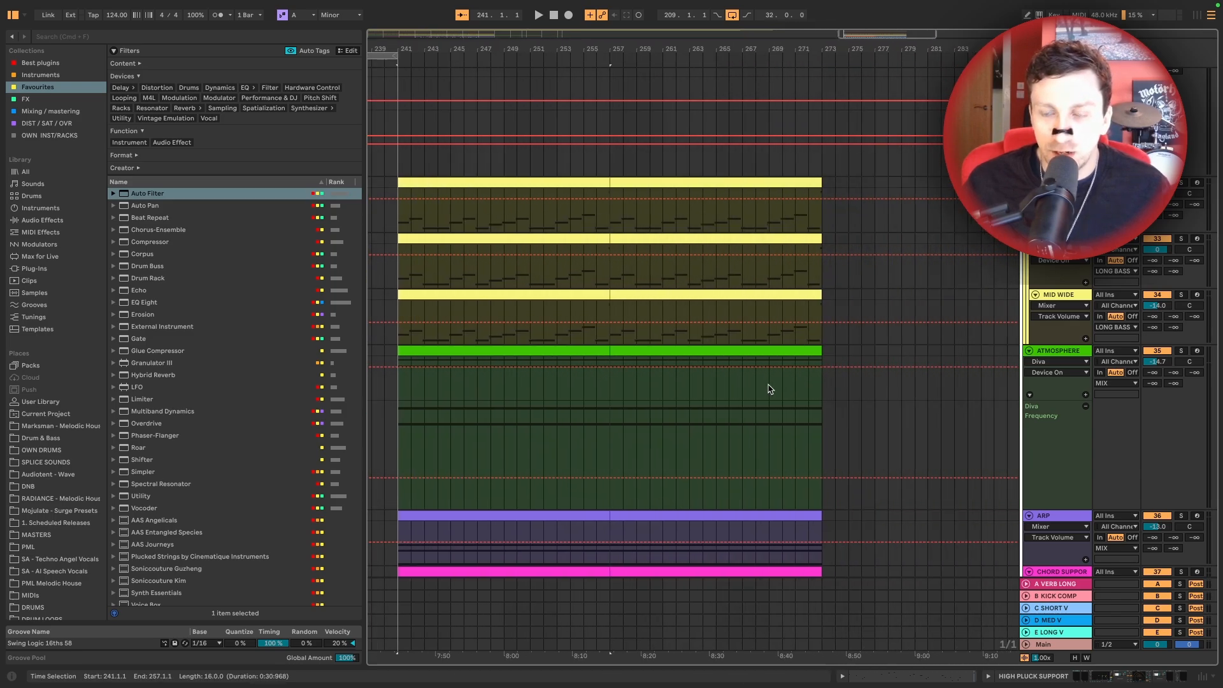
# Place a copy of the first 16-bar HIGH PLUCK SUPPORT source clip at the Atmosphere Plucks locator, bar 57
pyautogui.scroll(-11, 769, 388)
pyautogui.hscroll(-3, 772, 386)
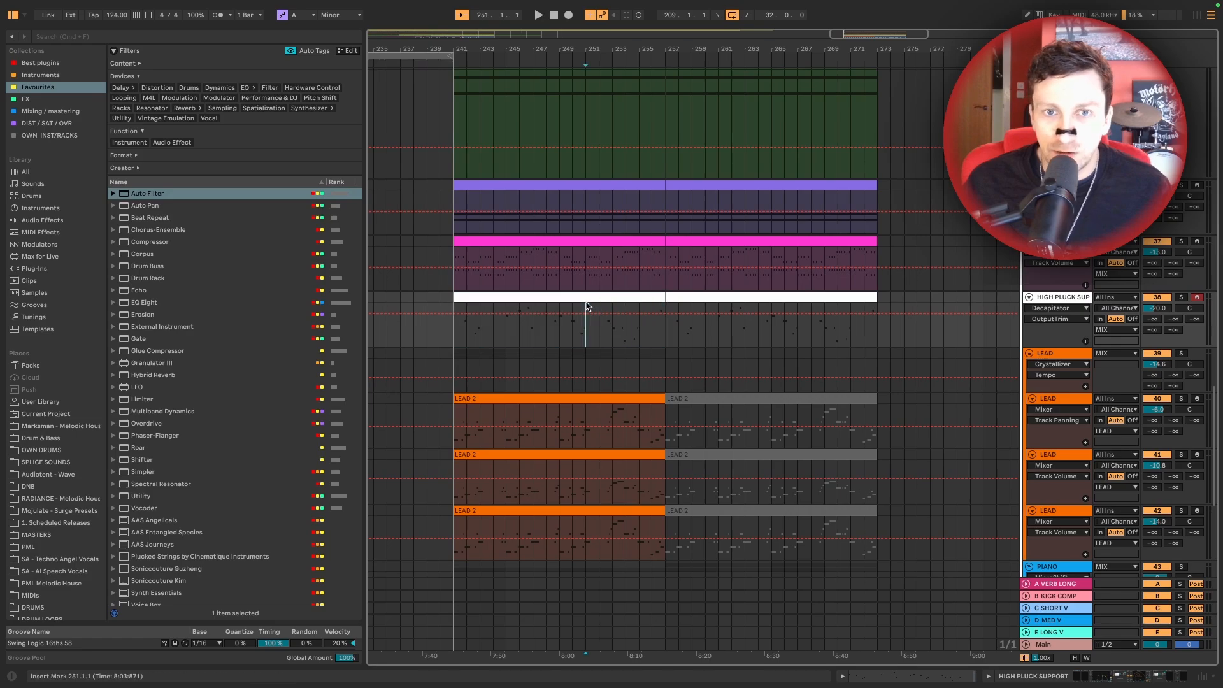
pyautogui.hscroll(-14, 614, 308)
pyautogui.hscroll(-6, 618, 312)
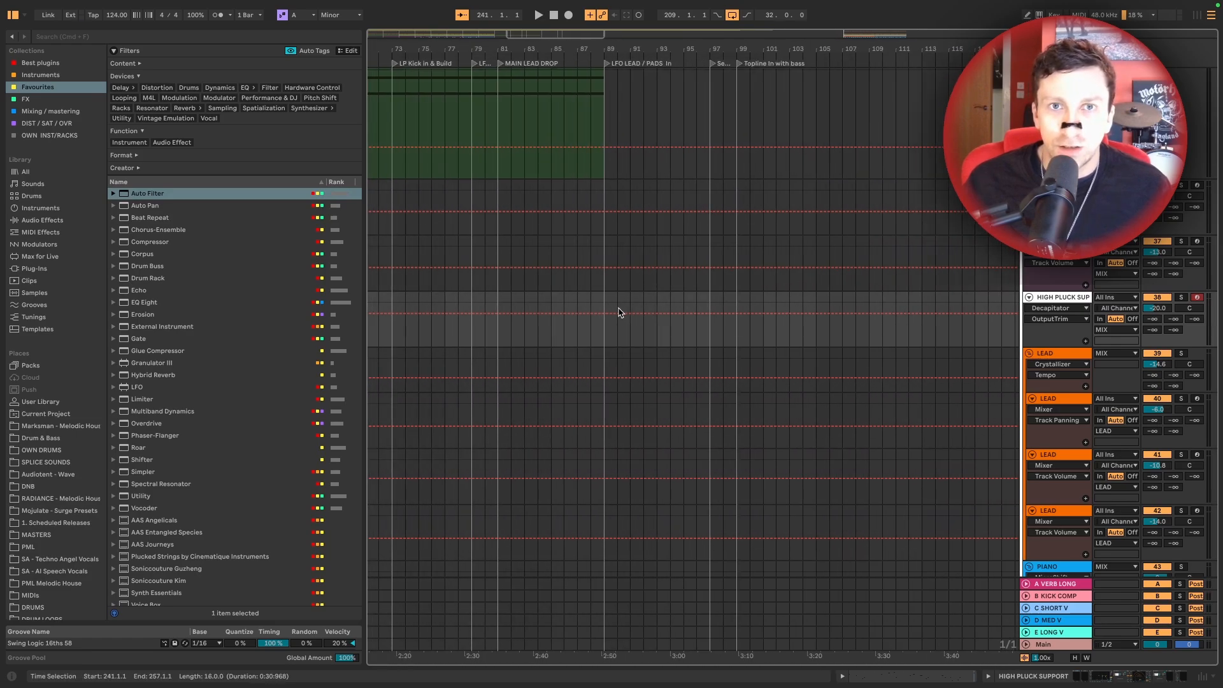
pyautogui.hscroll(1, 622, 314)
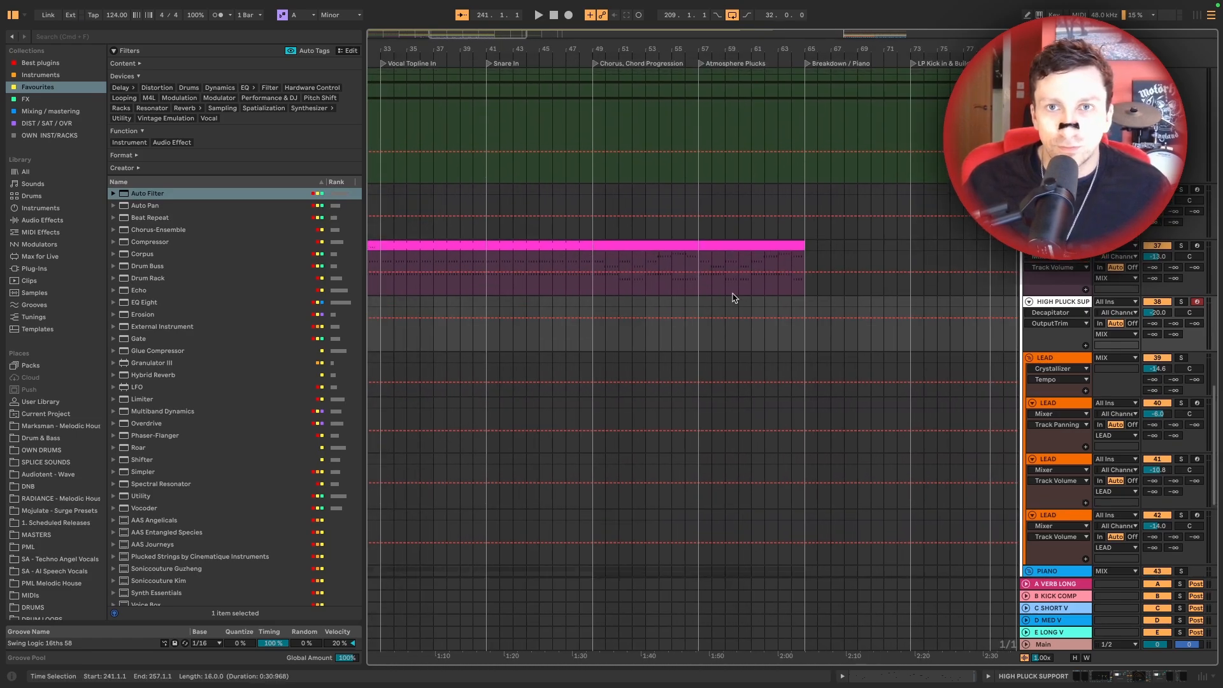
pyautogui.click(702, 315)
pyautogui.hotkey('ctrl', 'v')
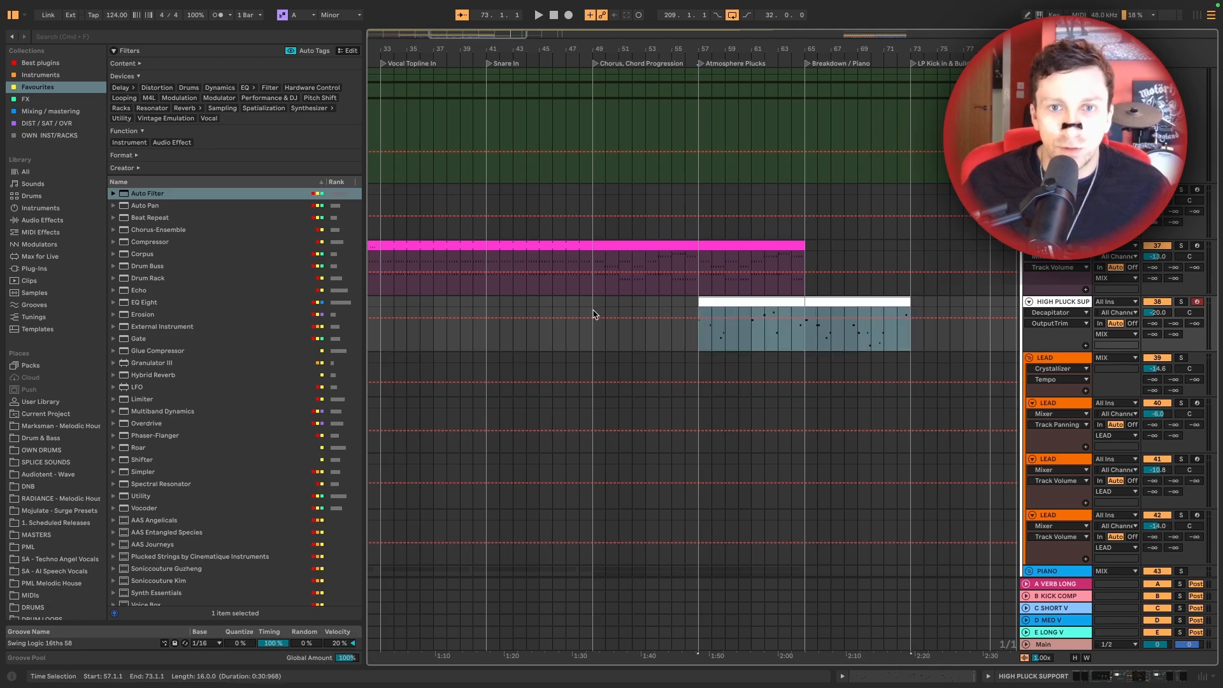
# Audition from bar 49 and duplicate the vocal adlib clips from bars 49–57 to fill both vocal tracks up to bar 65
pyautogui.click(590, 314)
pyautogui.press('space')
pyautogui.scroll(-5, 733, 306)
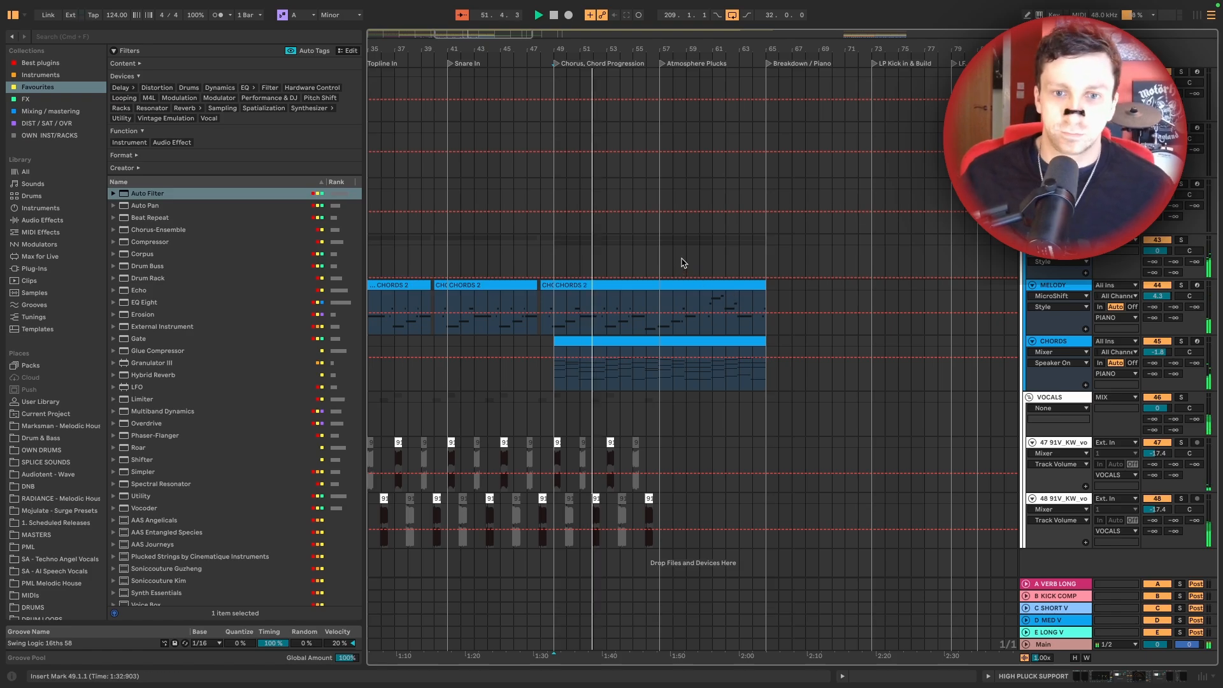
pyautogui.click(557, 442)
pyautogui.keyDown('shift'); pyautogui.click(660, 503); pyautogui.keyUp('shift')
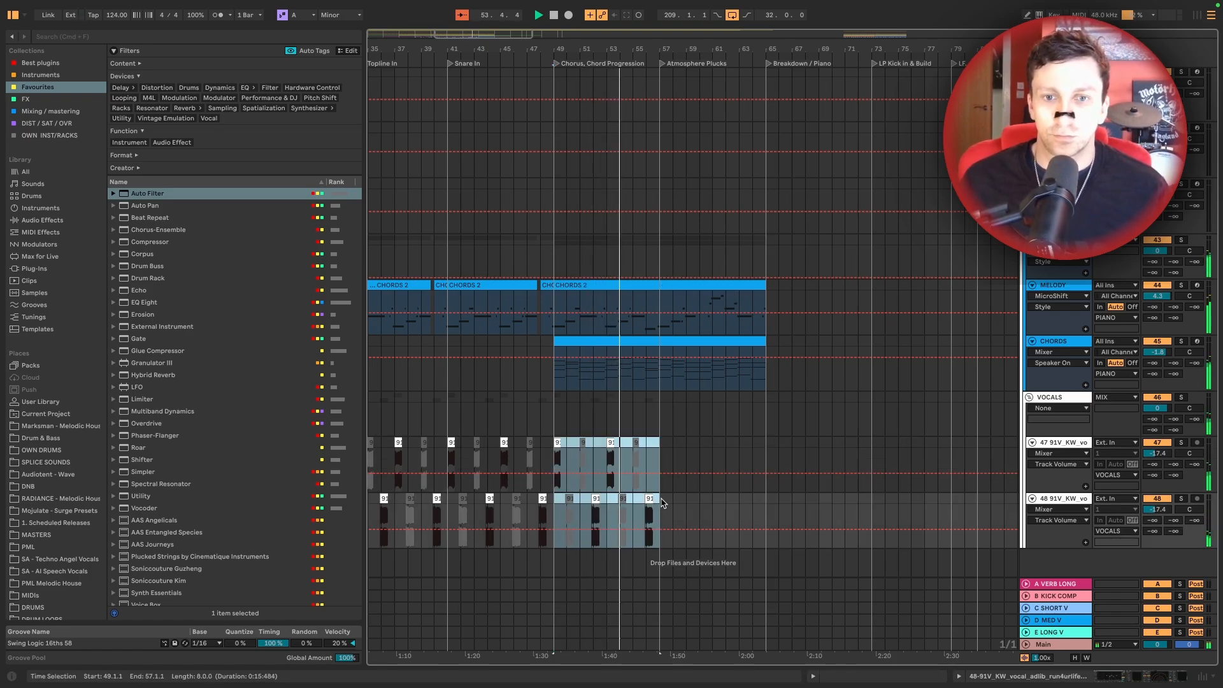
pyautogui.press('super+d')
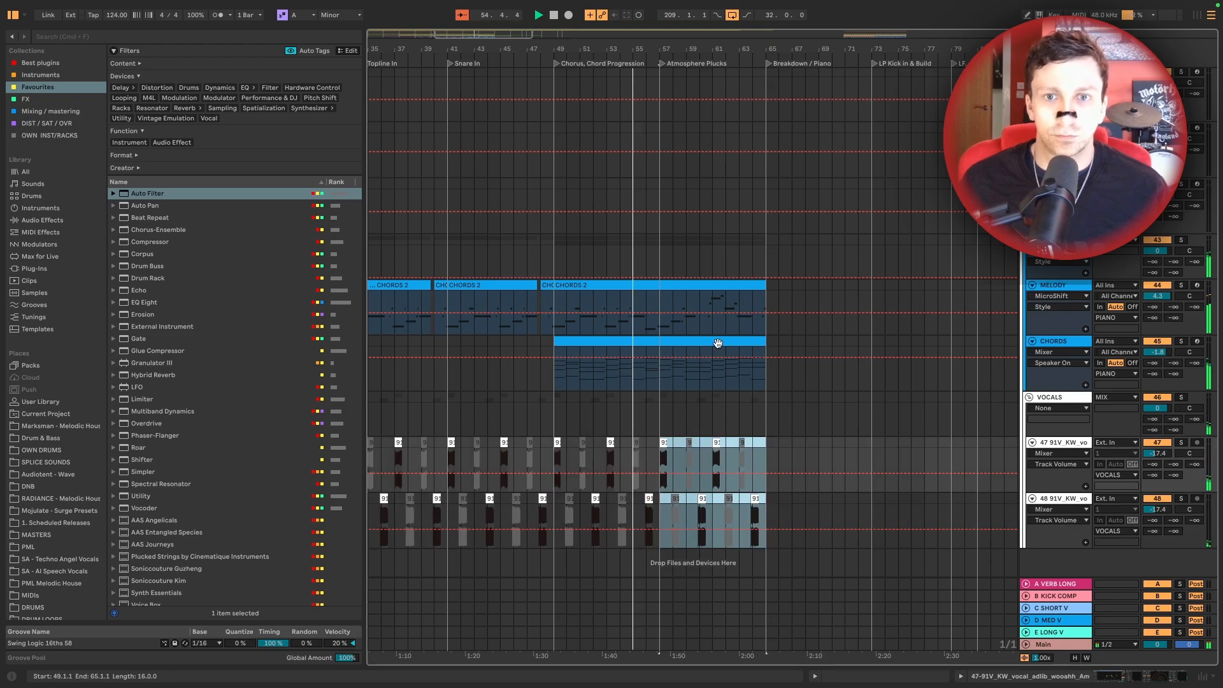
# Move the 16-bar CHORDS clip from bar 49 to the Breakdown / Piano locator at bar 65
pyautogui.scroll(5, 719, 346)
pyautogui.scroll(10, 718, 347)
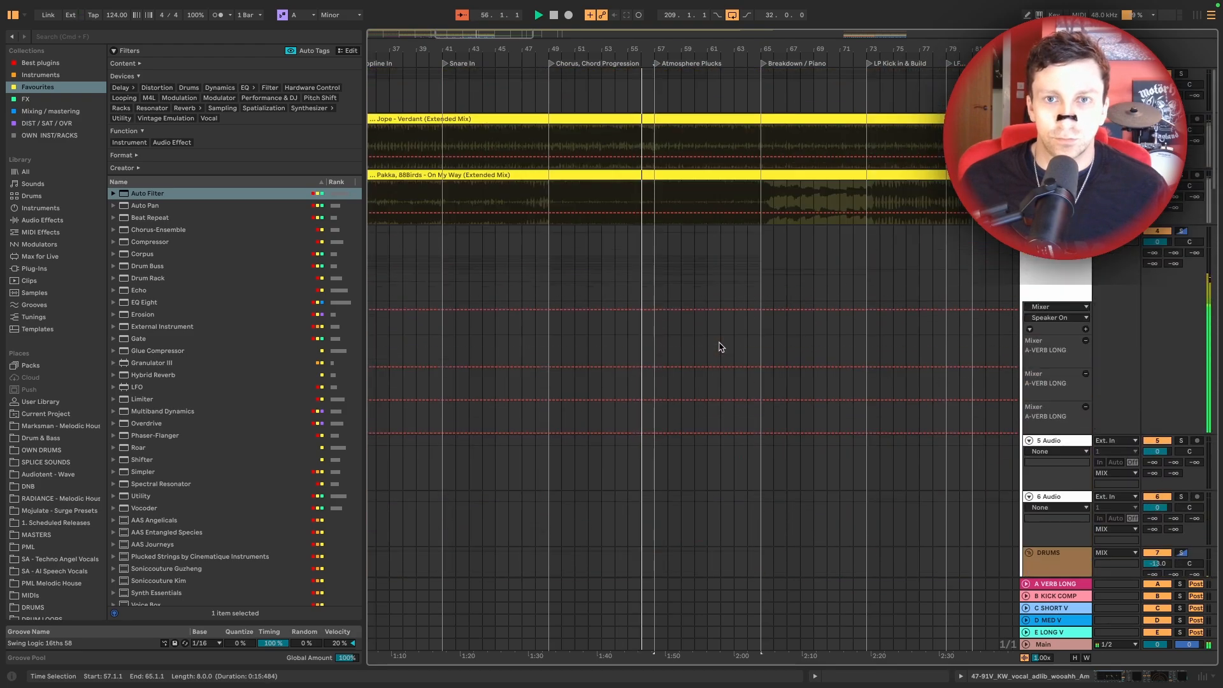
pyautogui.scroll(-8, 720, 347)
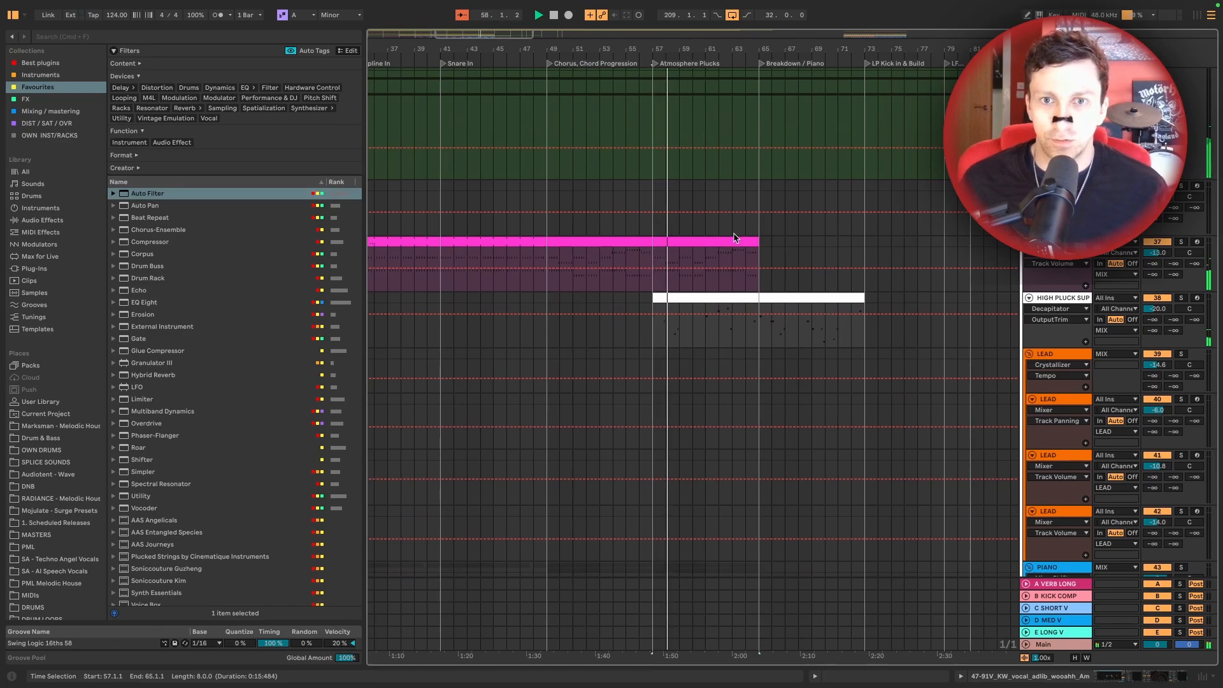
pyautogui.hscroll(3, 739, 238)
pyautogui.click(672, 250)
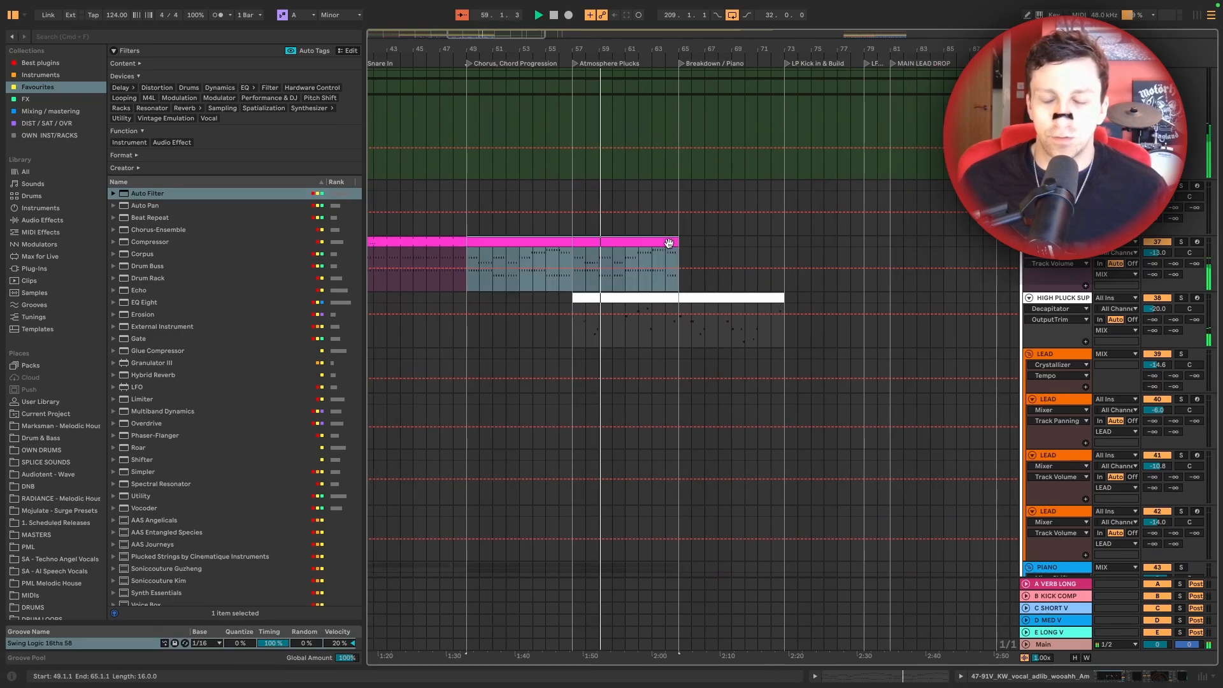
pyautogui.scroll(-5, 736, 247)
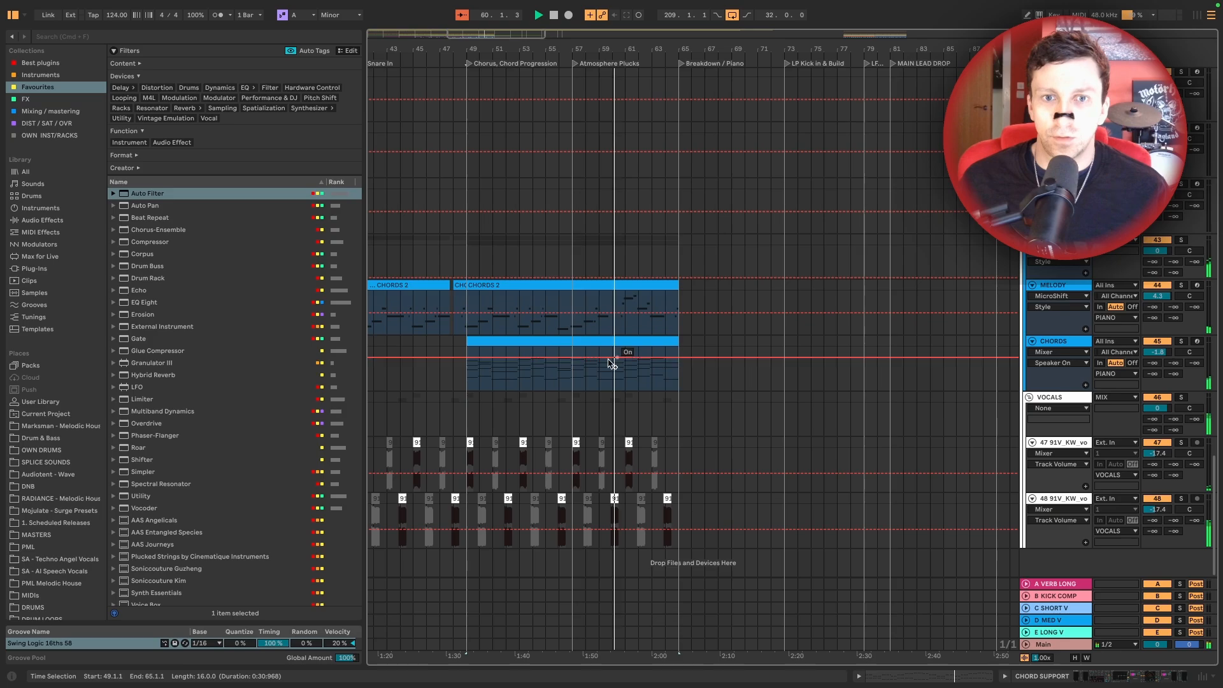
pyautogui.moveTo(611, 363); pyautogui.dragTo(751, 338)
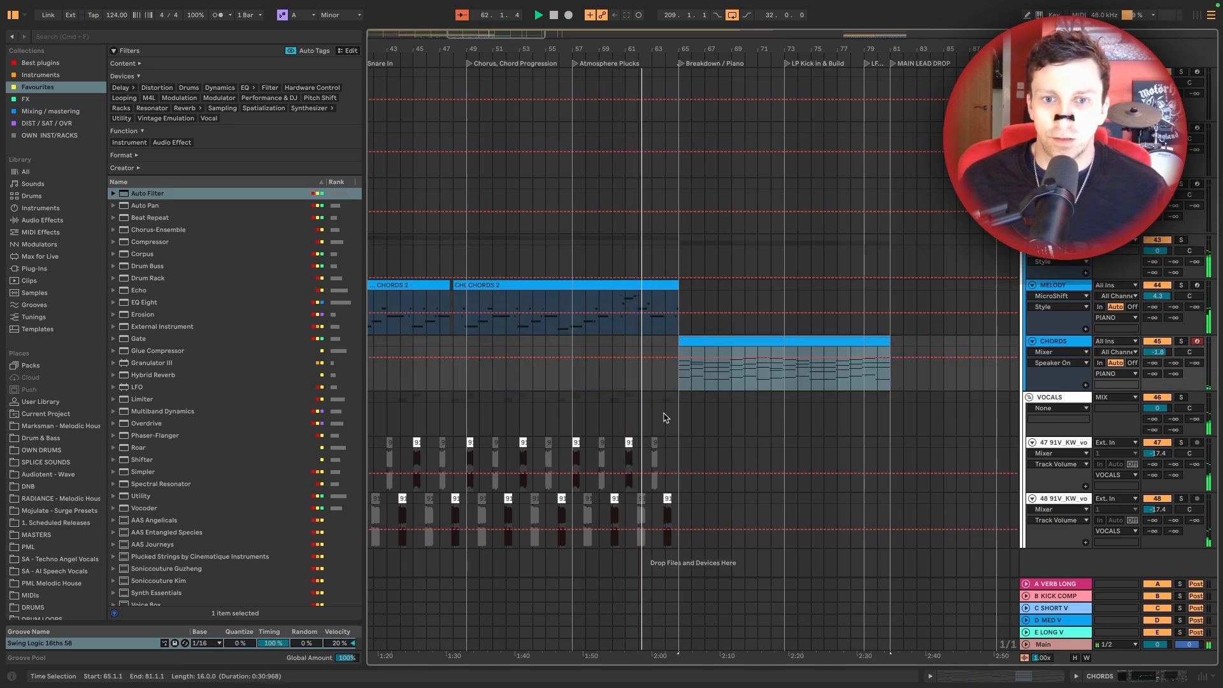
# Check the reference tracks around the breakdown, stop playback and duplicate the MELODY track's bars 49–65 clip into bars 65–81
pyautogui.scroll(6, 694, 266)
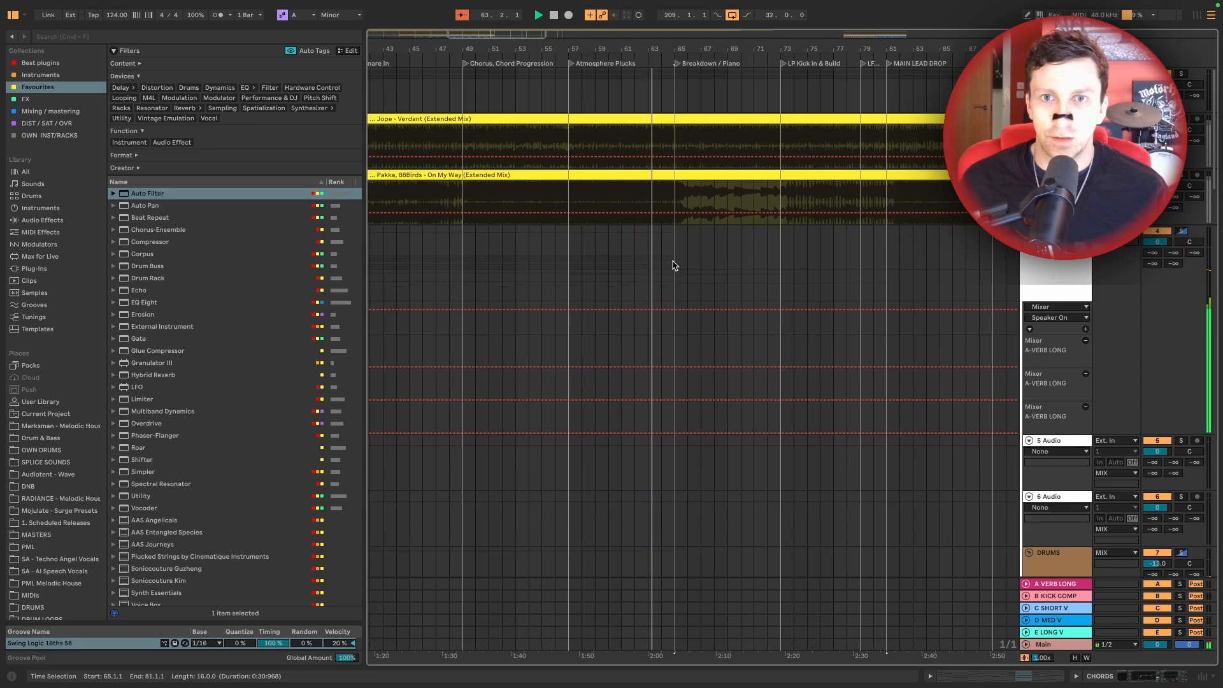
pyautogui.scroll(-2, 674, 265)
pyautogui.scroll(8, 673, 262)
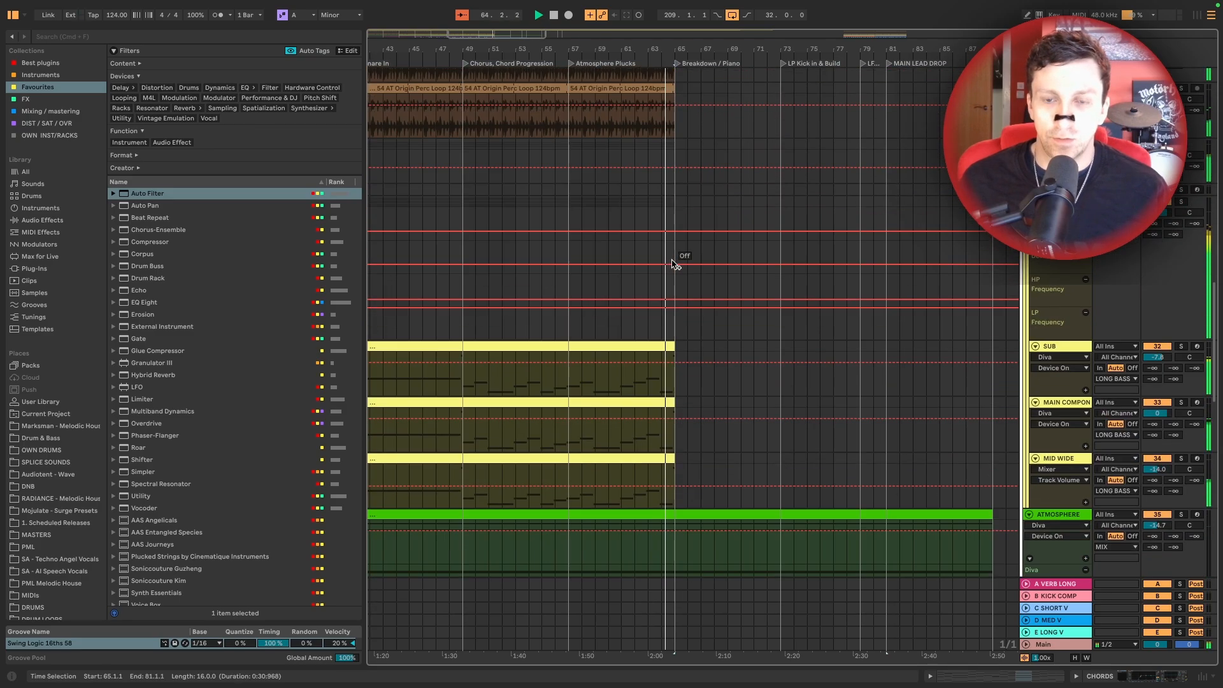
pyautogui.scroll(-10, 672, 262)
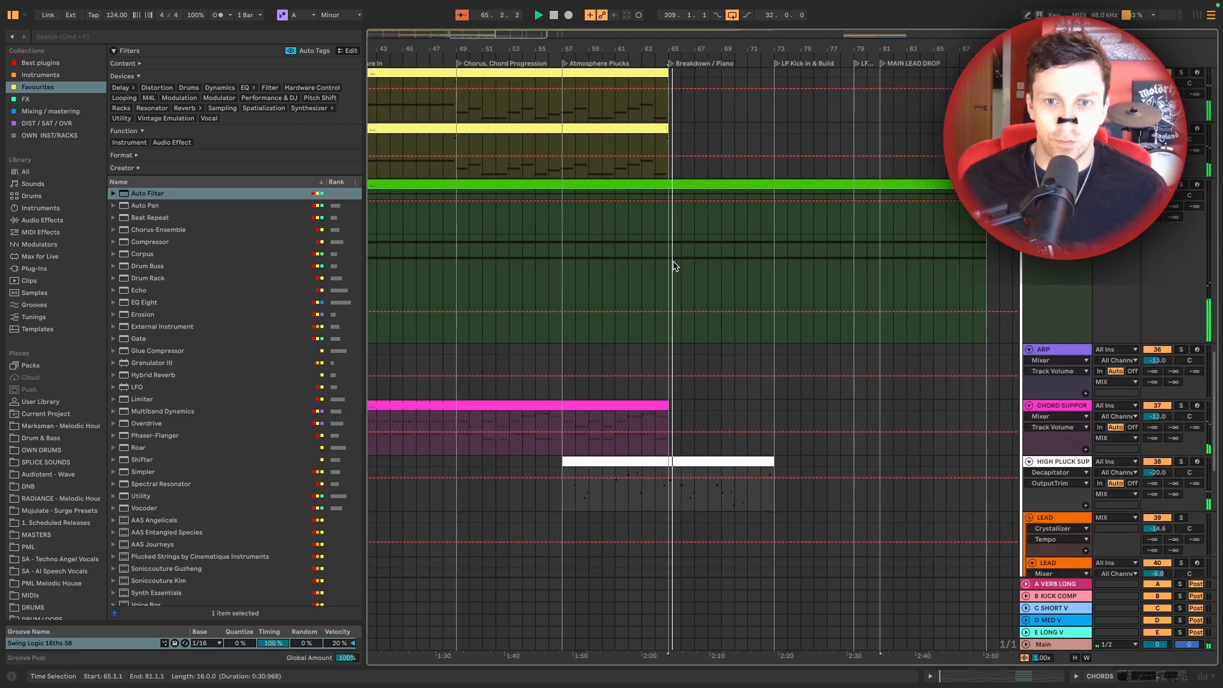
pyautogui.press('space')
pyautogui.click(580, 285)
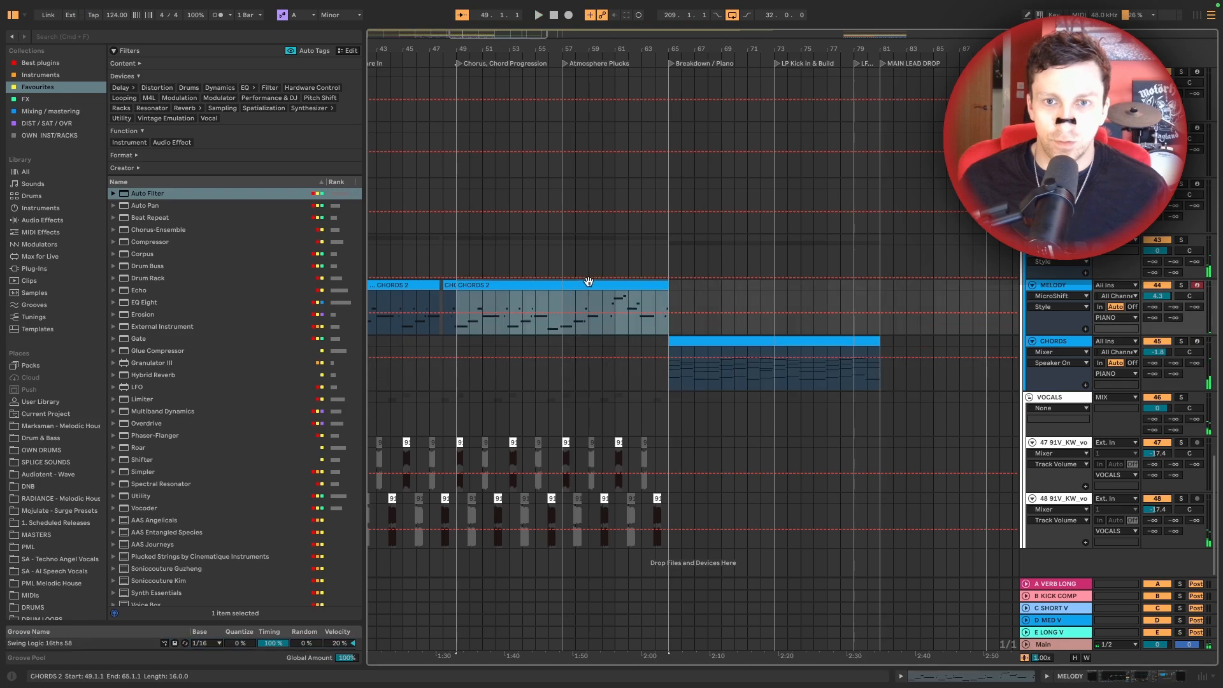
pyautogui.press('super+d')
# Audition the Breakdown / Piano section from bar 65 and compare it with the reference tracks and the parts already arranged
pyautogui.scroll(10, 720, 276)
pyautogui.scroll(-8, 726, 273)
pyautogui.press('space')
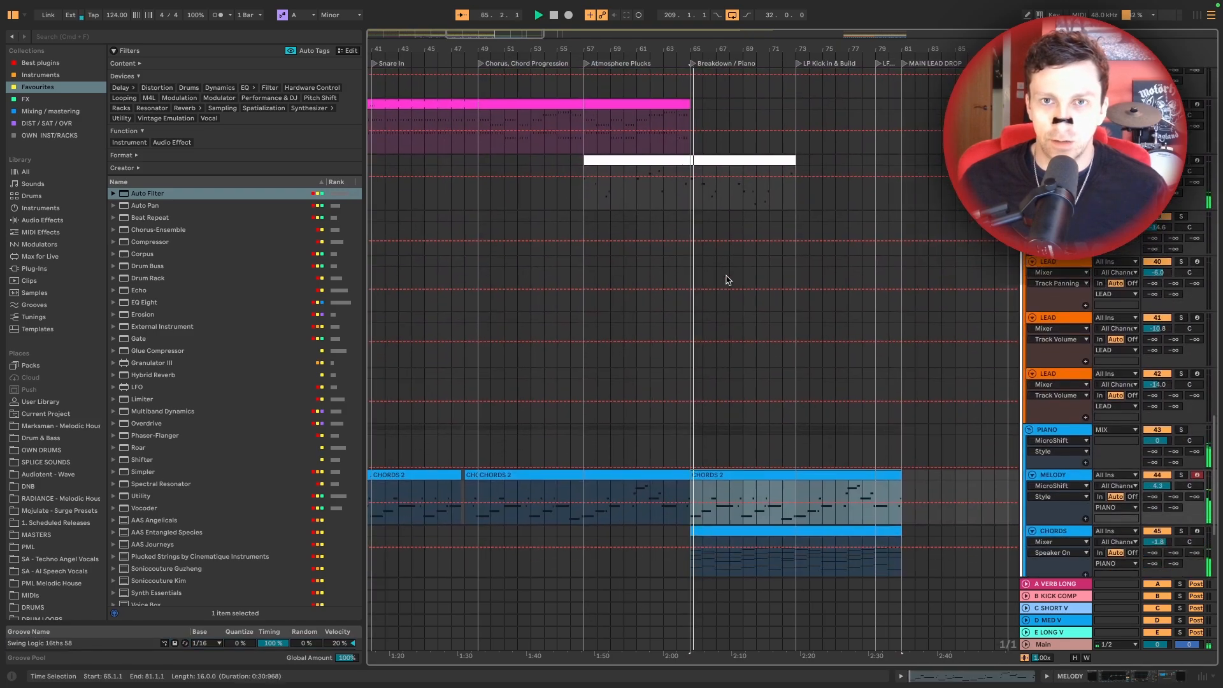
pyautogui.scroll(5, 720, 306)
pyautogui.scroll(10, 715, 328)
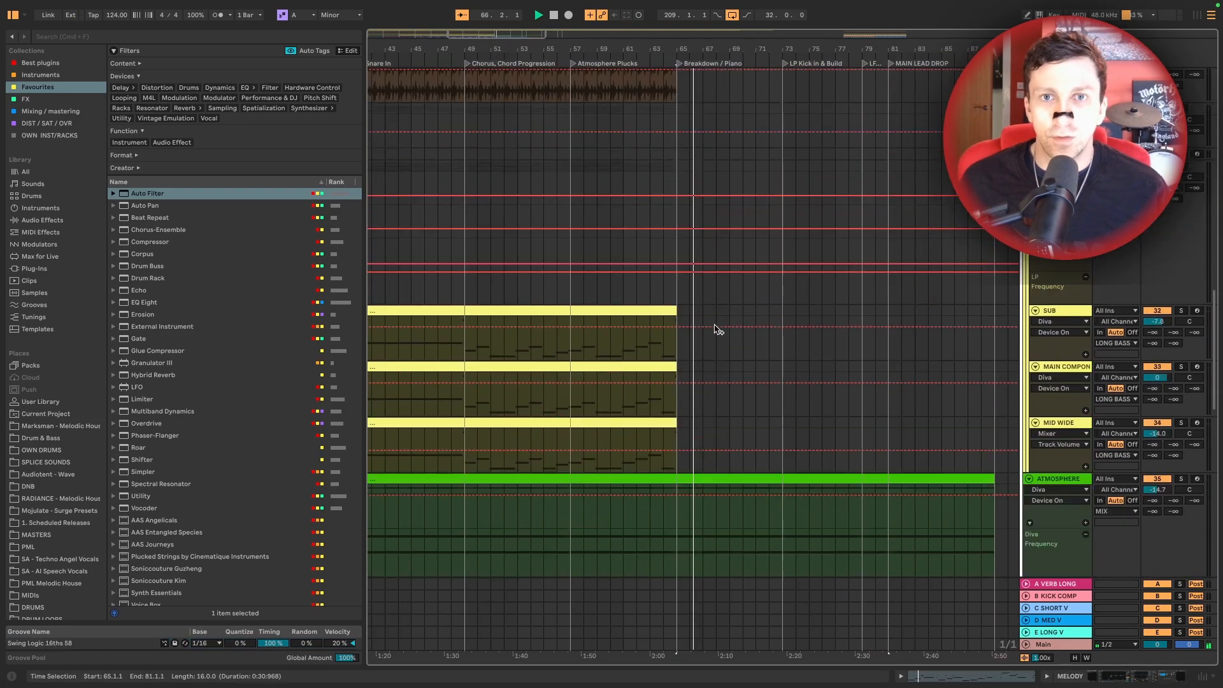
pyautogui.scroll(3, 719, 330)
pyautogui.press('space')
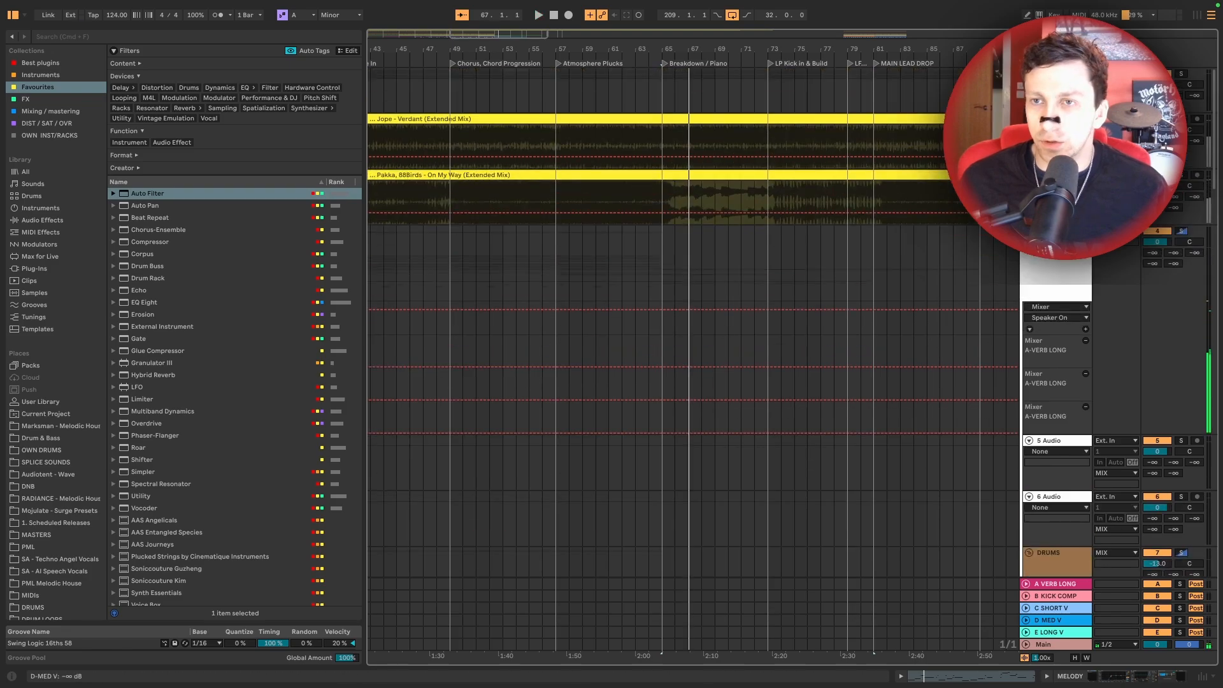
pyautogui.scroll(-8, 726, 186)
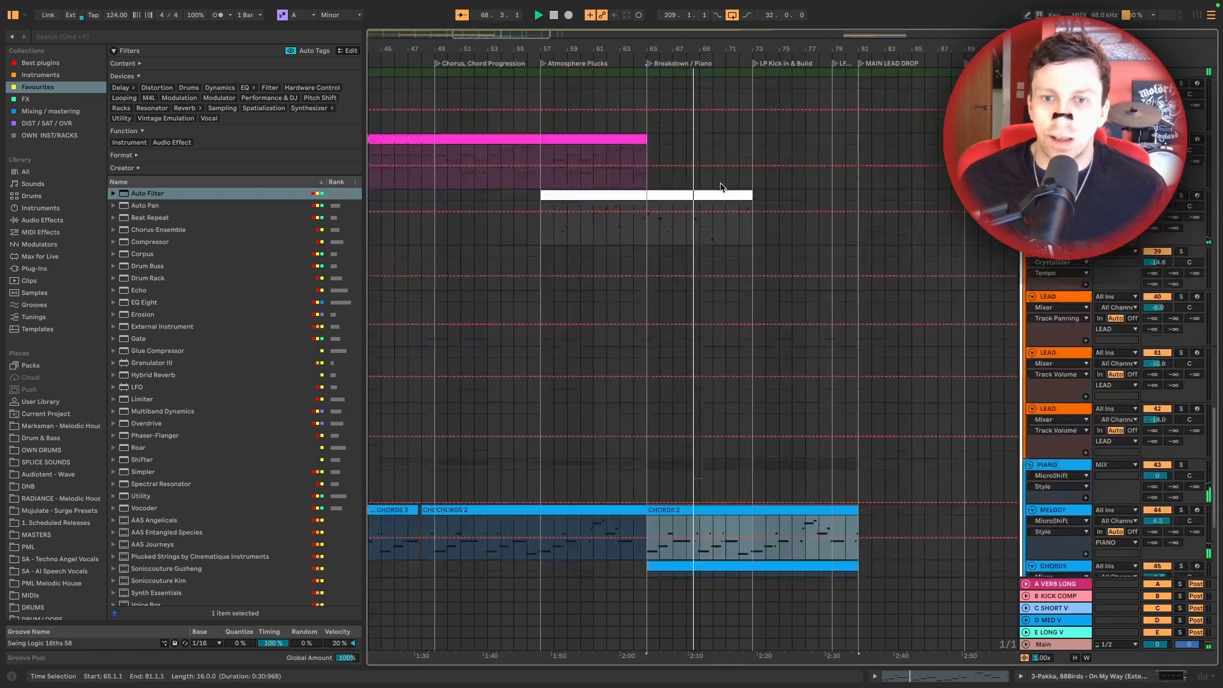
# Duplicate the vocal adlib clips from bars 57–65 on both vocal tracks into bars 65–73
pyautogui.click(545, 453)
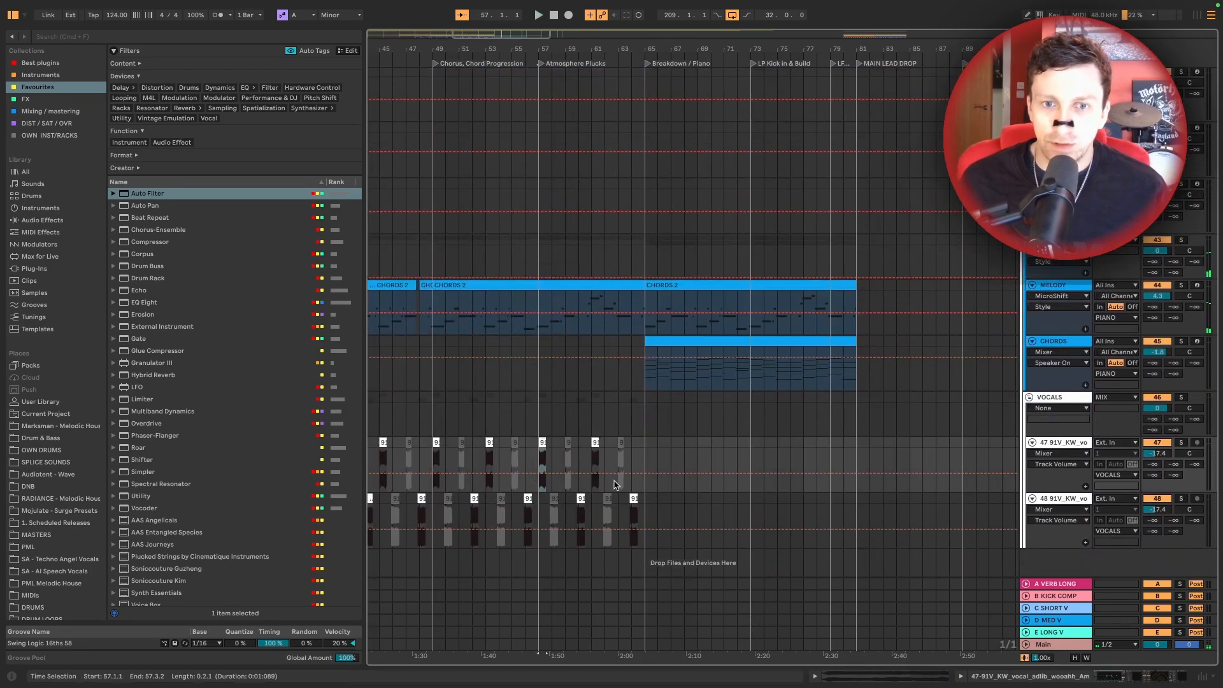
pyautogui.keyDown('shift'); pyautogui.click(648, 509); pyautogui.keyUp('shift')
pyautogui.press('super+d')
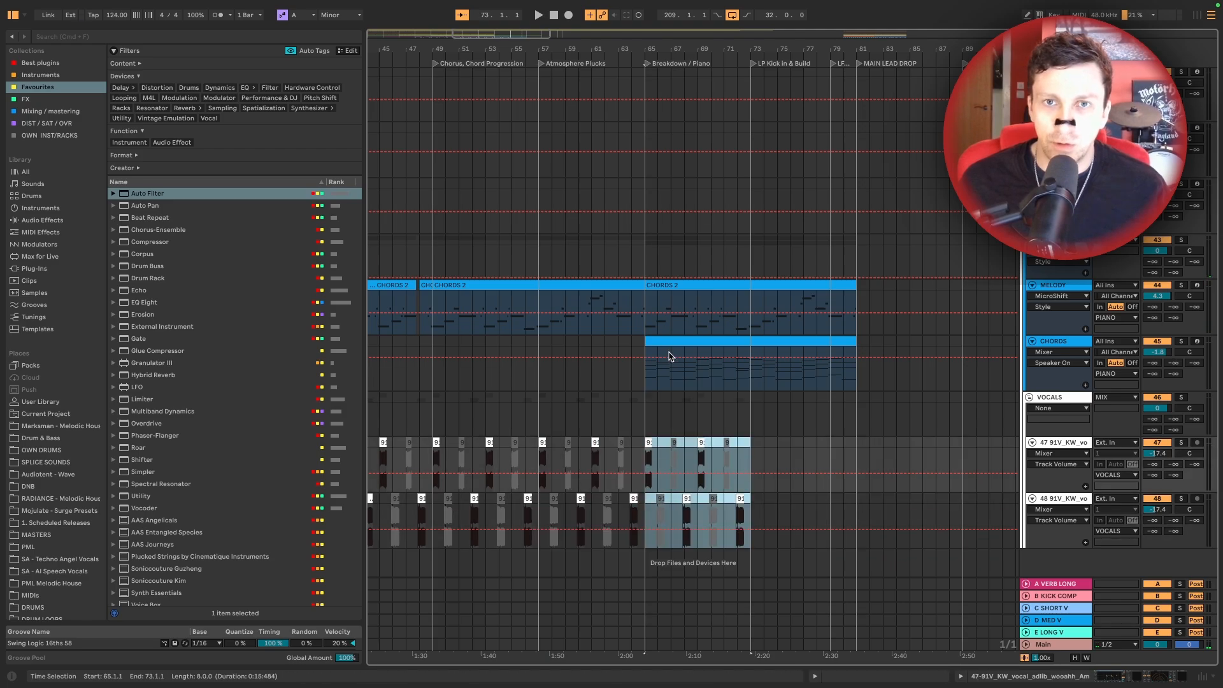
# Copy the first 16-bar ARP source clip at bar 241 and paste it at the Breakdown / Piano locator, bar 65
pyautogui.scroll(6, 673, 360)
pyautogui.scroll(5, 698, 355)
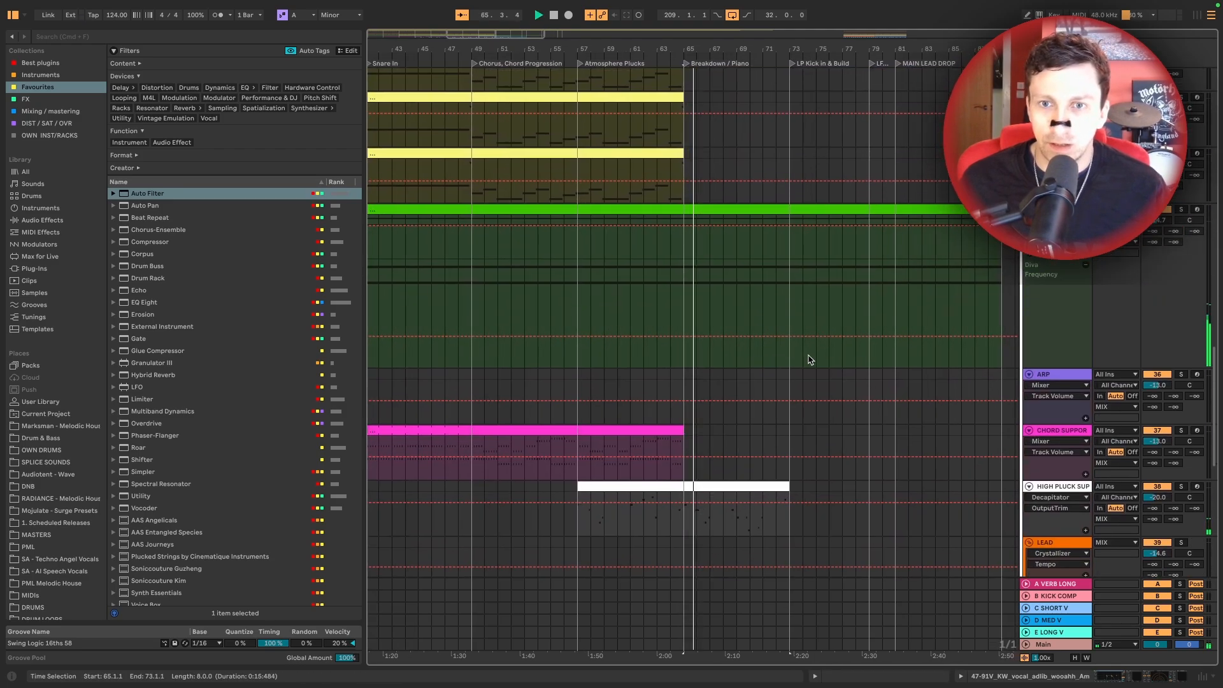
pyautogui.hscroll(10, 806, 357)
pyautogui.hscroll(20, 805, 355)
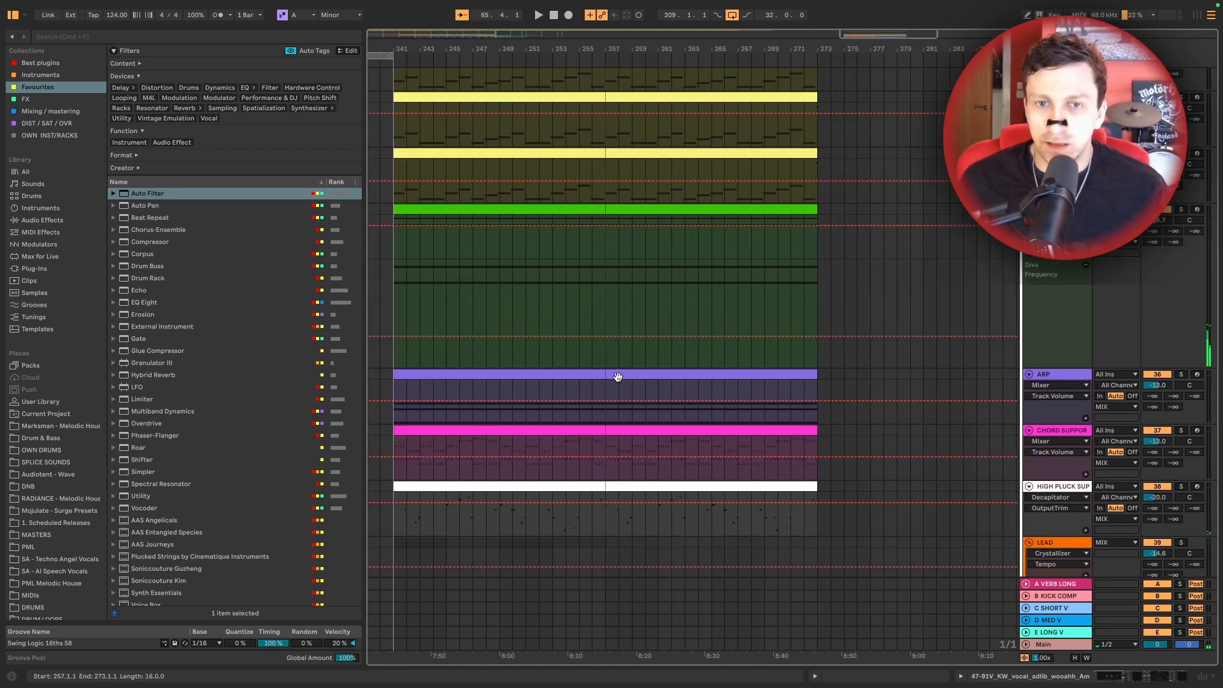
pyautogui.click(613, 375)
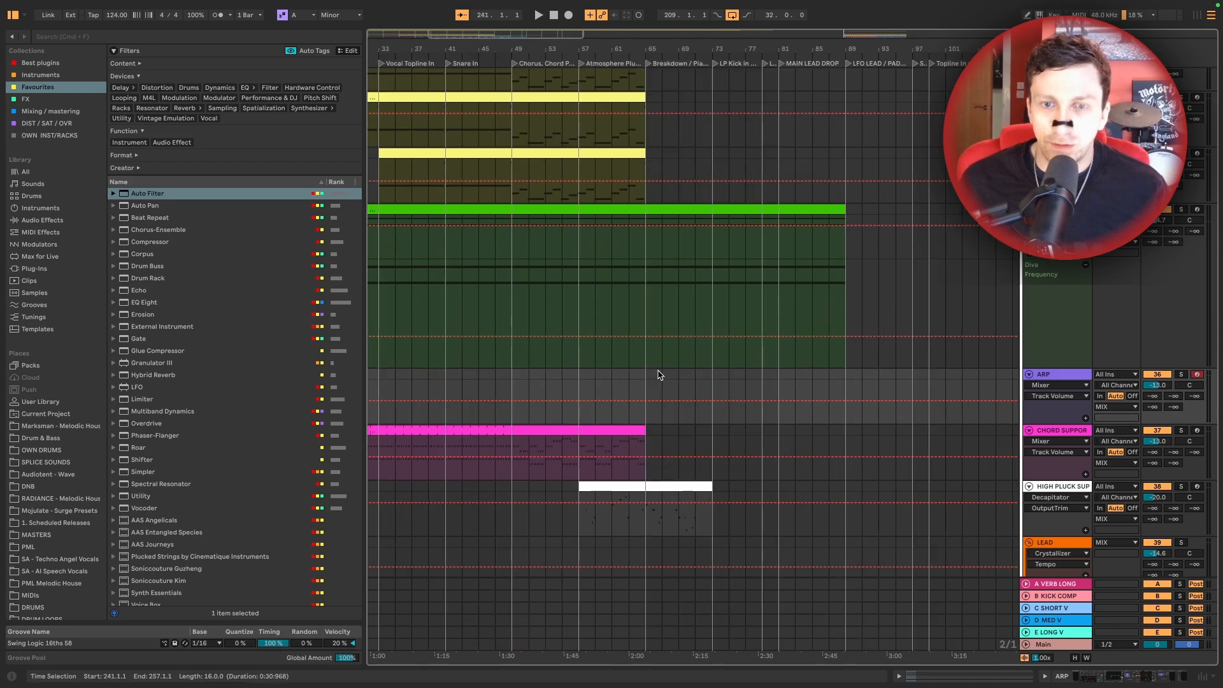
pyautogui.click(649, 374)
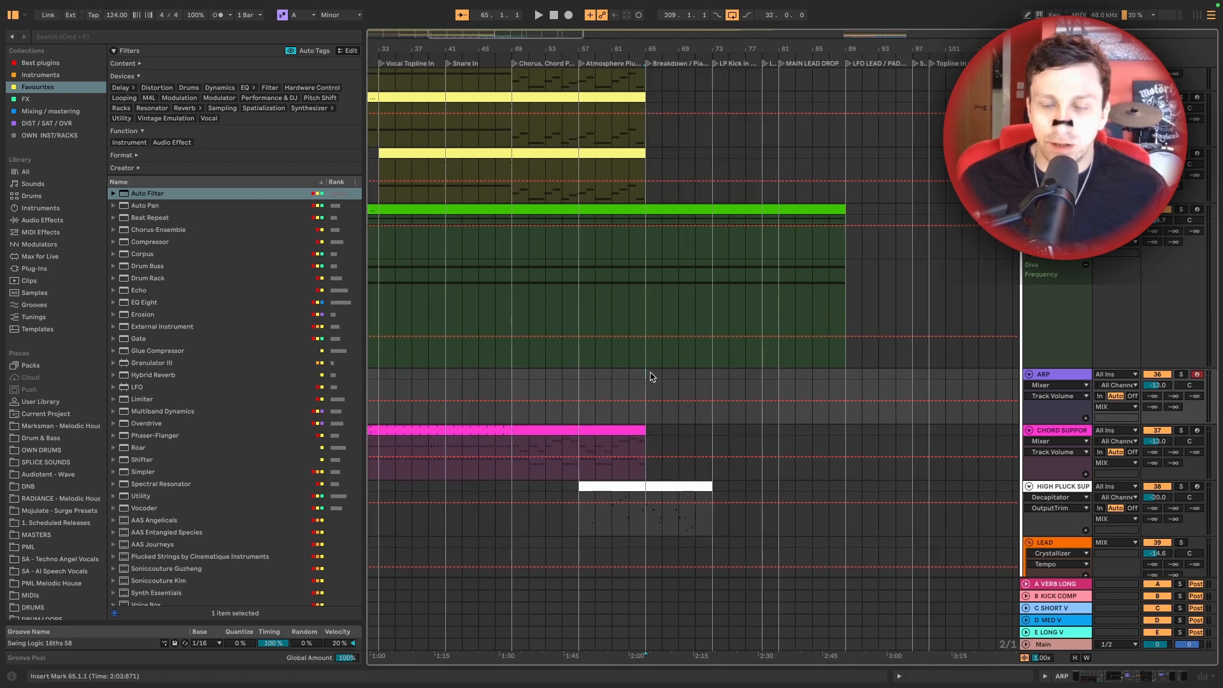
pyautogui.hotkey('ctrl', 'v')
# Audition the lead-in to the breakdown and move the ARP clip earlier to the Atmosphere Plucks locator, bar 57
pyautogui.press('space')
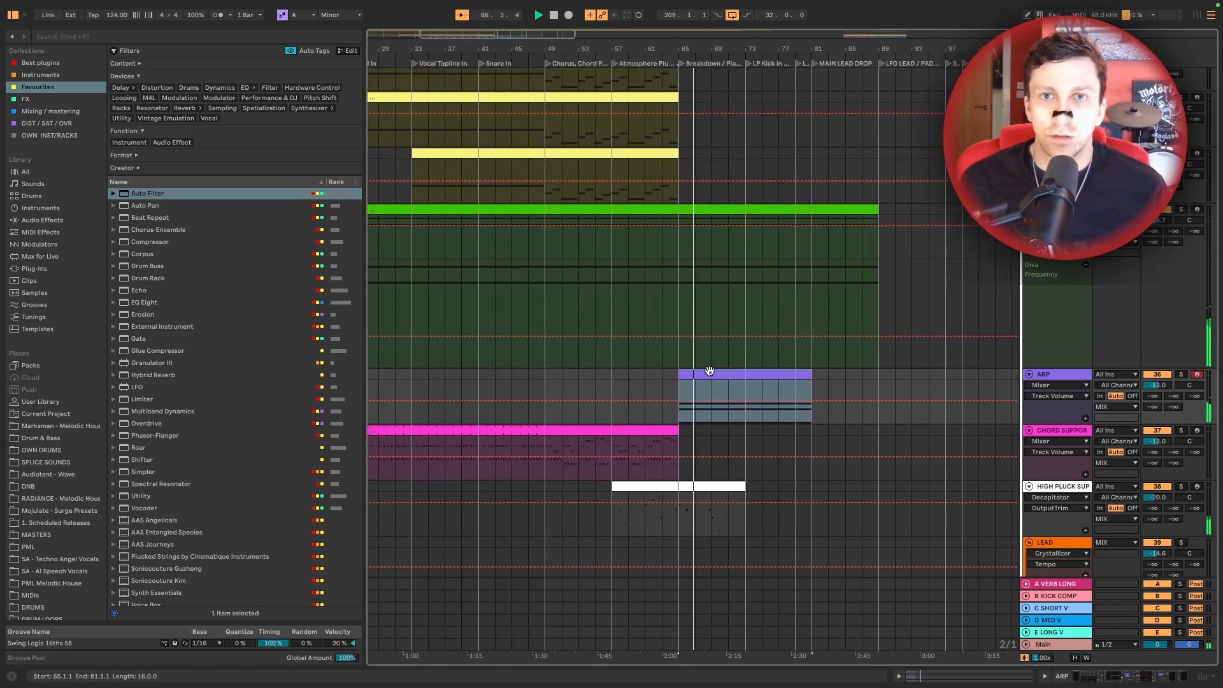
pyautogui.click(651, 52)
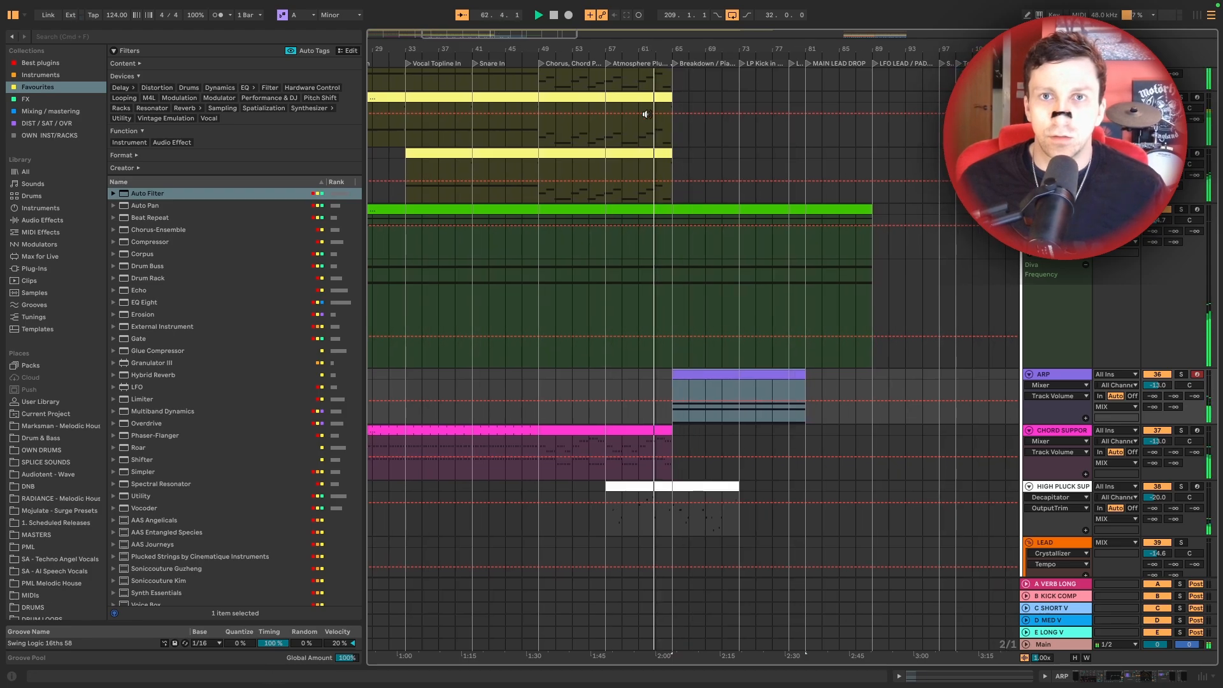
pyautogui.press('space')
pyautogui.moveTo(690, 39); pyautogui.dragTo(693, 68)
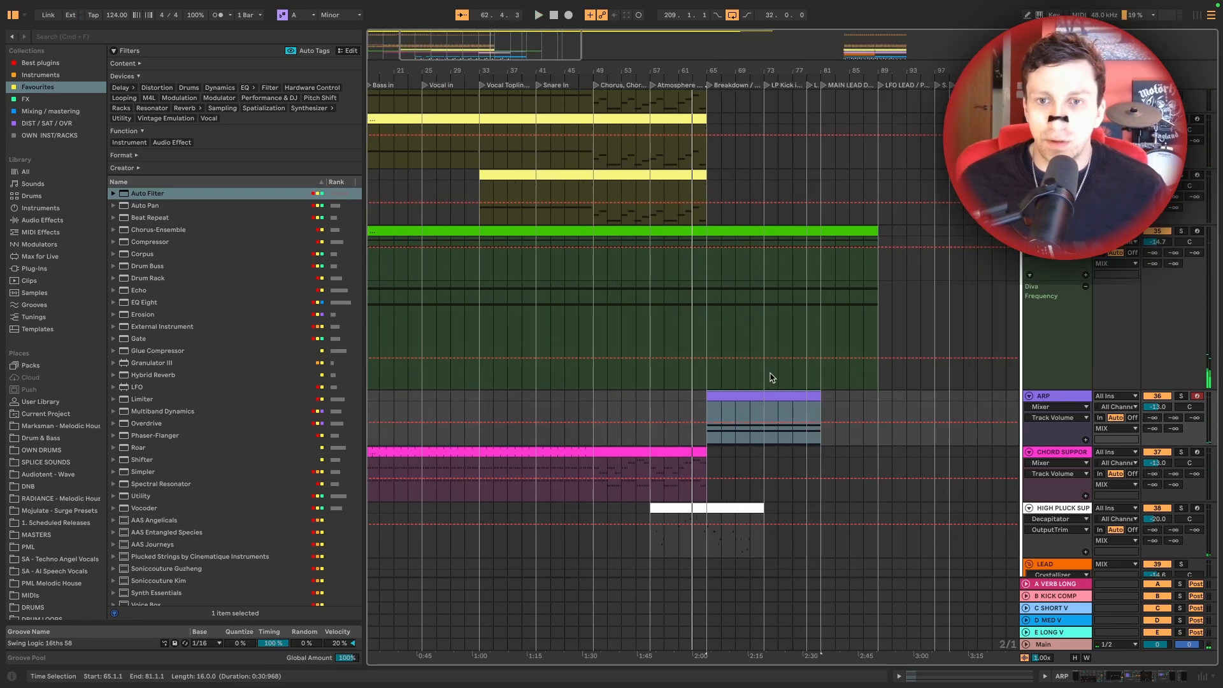
pyautogui.click(768, 404)
pyautogui.moveTo(766, 396); pyautogui.dragTo(708, 401)
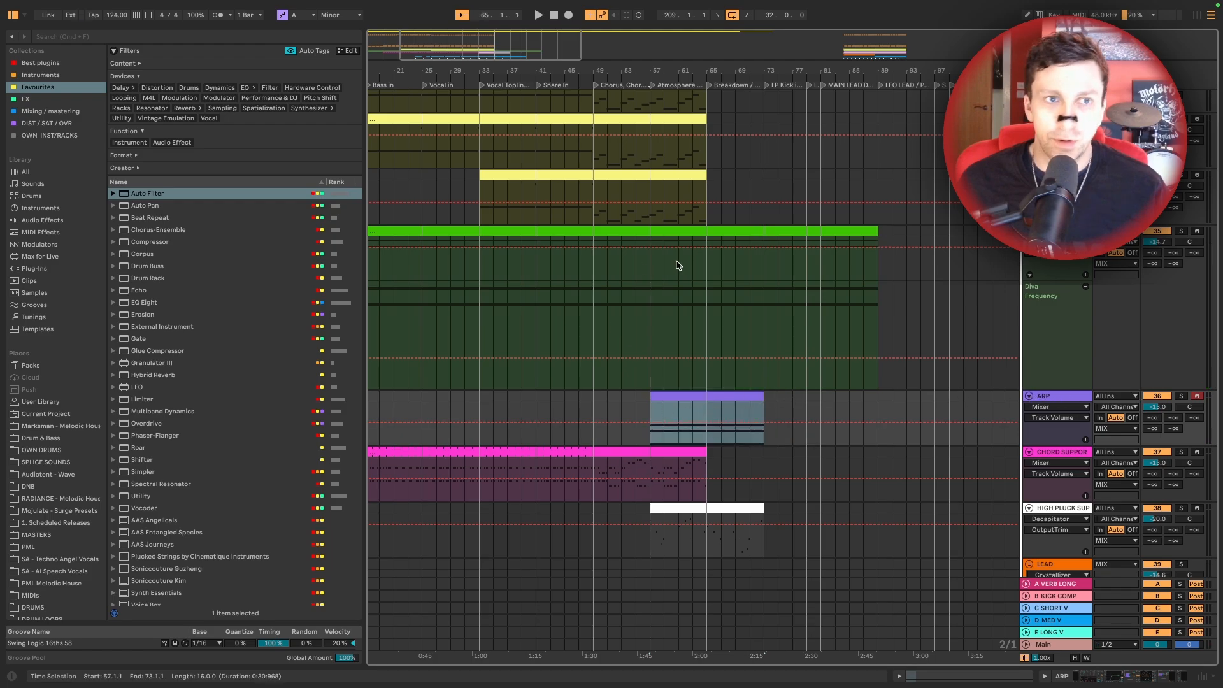
# Add an Auto Filter to the ARP track, set its frequency to 19.9 kHz and place it before ShaperBox 3
pyautogui.moveTo(153, 194); pyautogui.dragTo(542, 358)
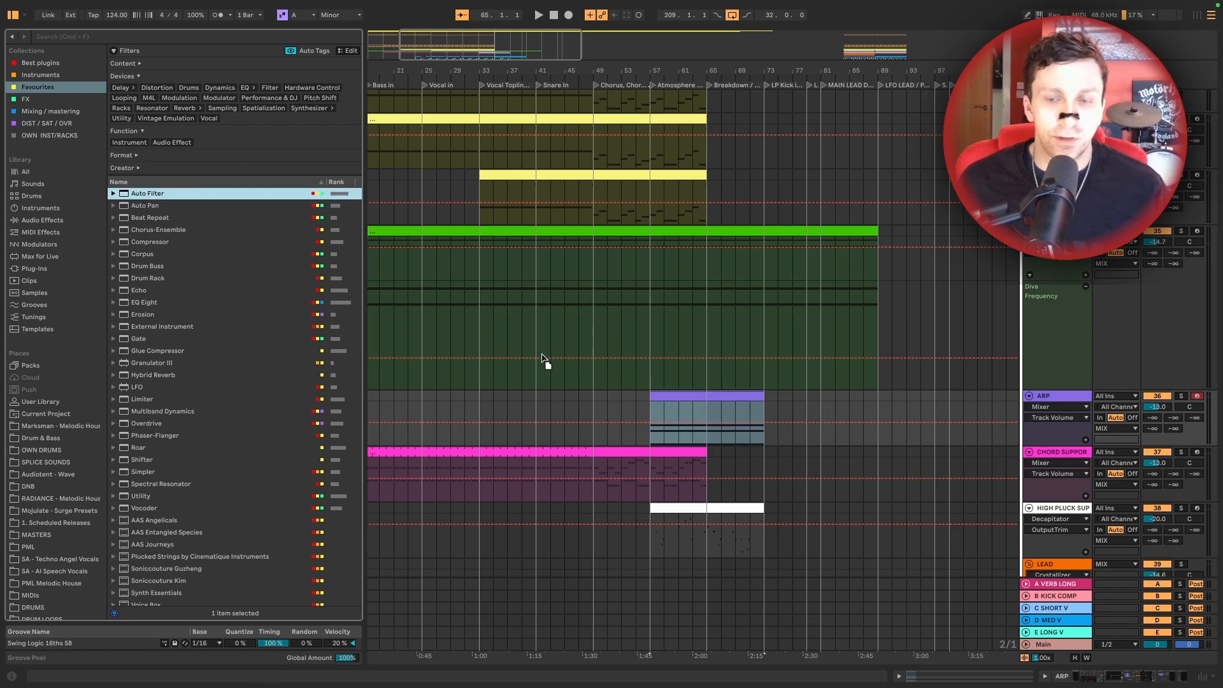
pyautogui.moveTo(676, 410); pyautogui.dragTo(676, 409)
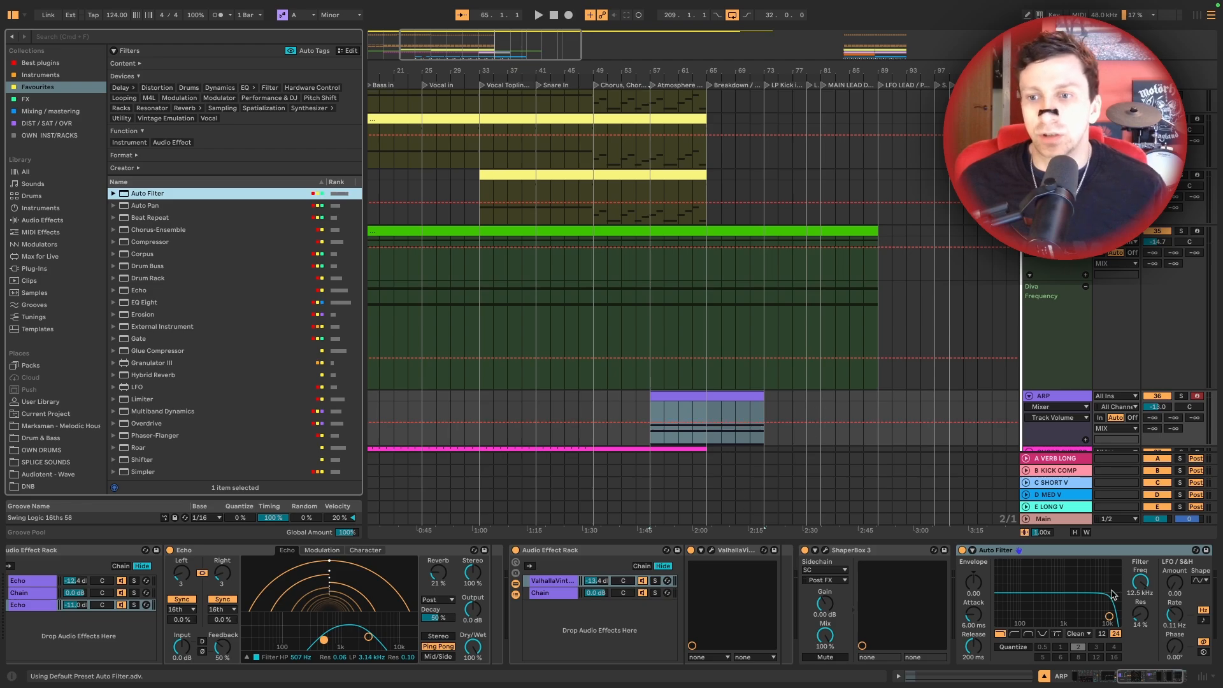
pyautogui.moveTo(1136, 581); pyautogui.dragTo(1136, 564)
pyautogui.rightClick(1137, 580)
pyautogui.click(1046, 555)
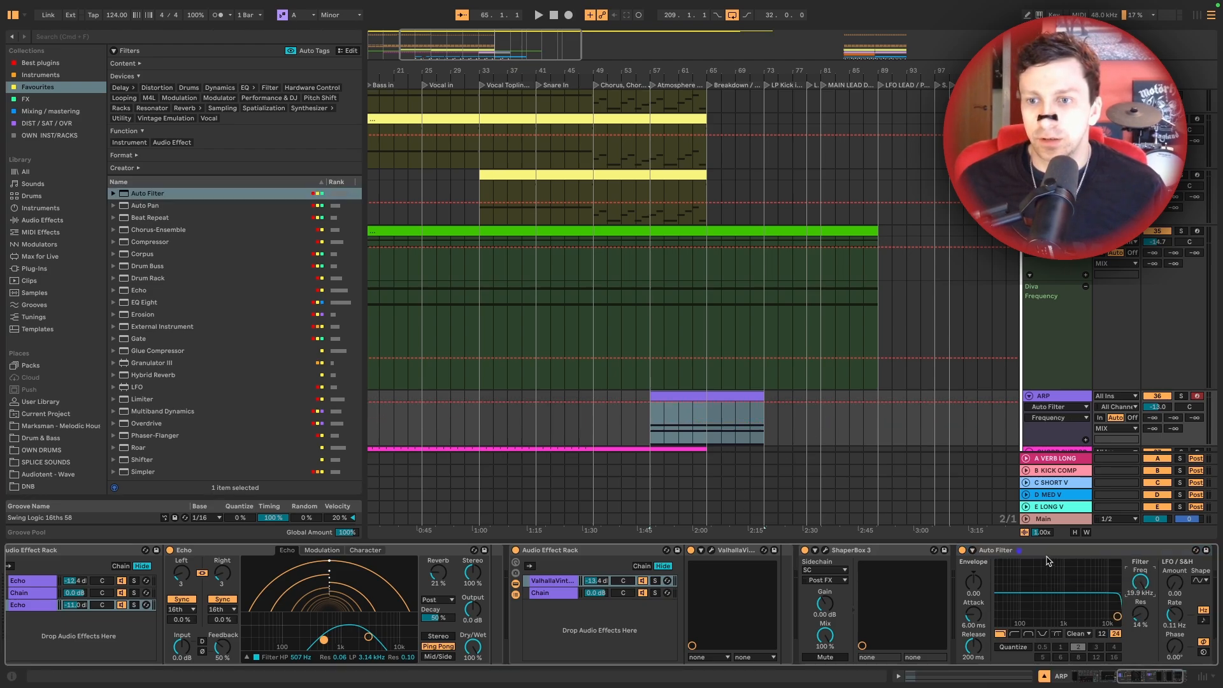
pyautogui.moveTo(1050, 551)
pyautogui.mouseDown()
pyautogui.moveTo(767, 543)
pyautogui.moveTo(204, 567)
pyautogui.moveTo(733, 561)
pyautogui.moveTo(847, 574)
pyautogui.mouseUp()
# Show the ARP Auto Filter frequency automation in a new lane and lower it to 460 Hz before the clip
pyautogui.rightClick(990, 586)
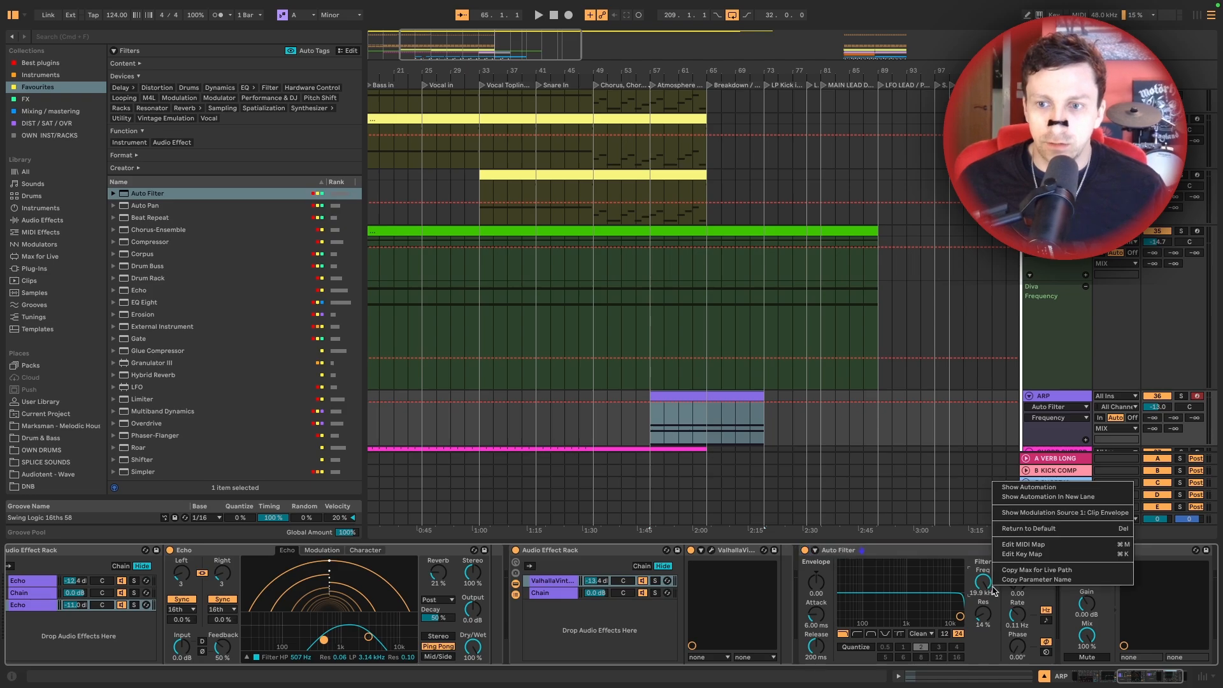
pyautogui.click(1021, 498)
pyautogui.click(640, 384)
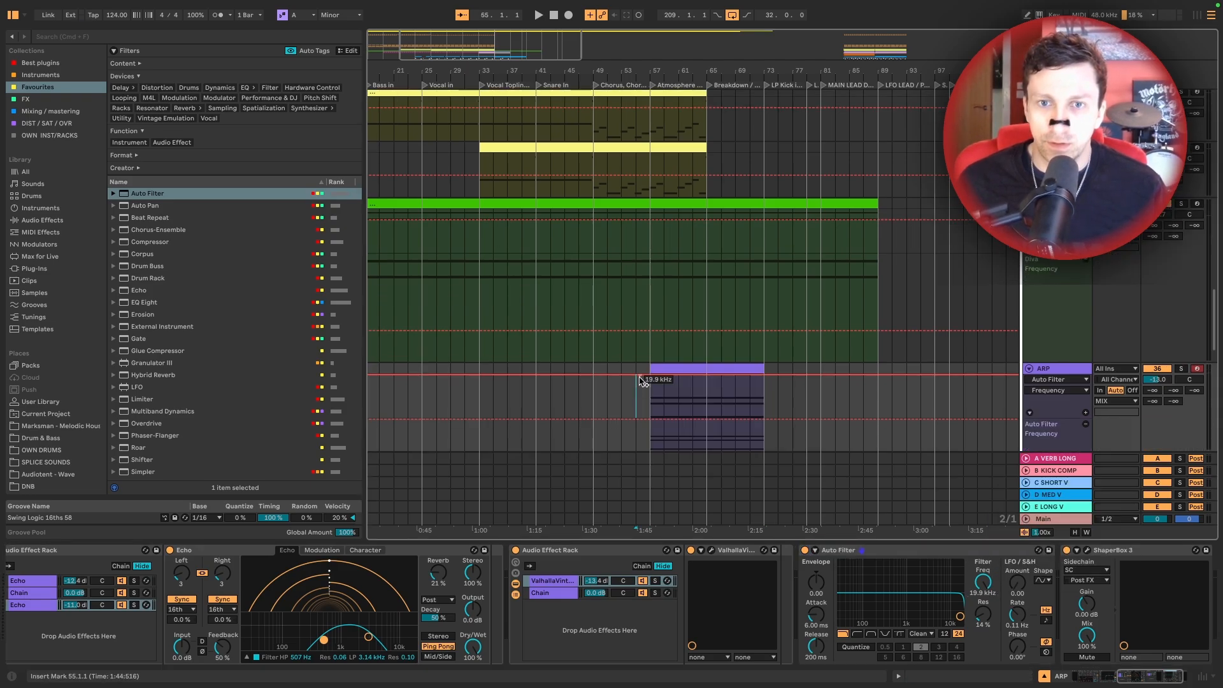
pyautogui.moveTo(650, 375); pyautogui.dragTo(650, 399)
pyautogui.hscroll(-2, 701, 396)
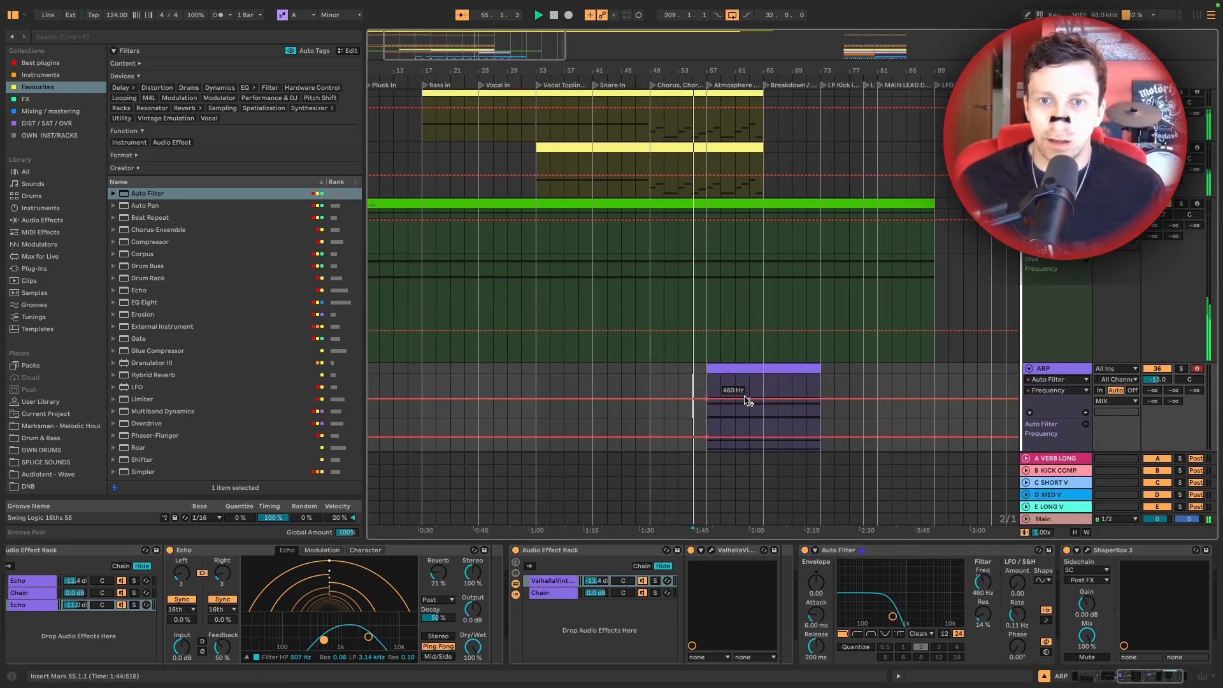
# Play from bar 57 and shape the ARP filter frequency into a curved rise from 460 Hz at bar 57 to bar 73
pyautogui.click(706, 380)
pyautogui.press('space')
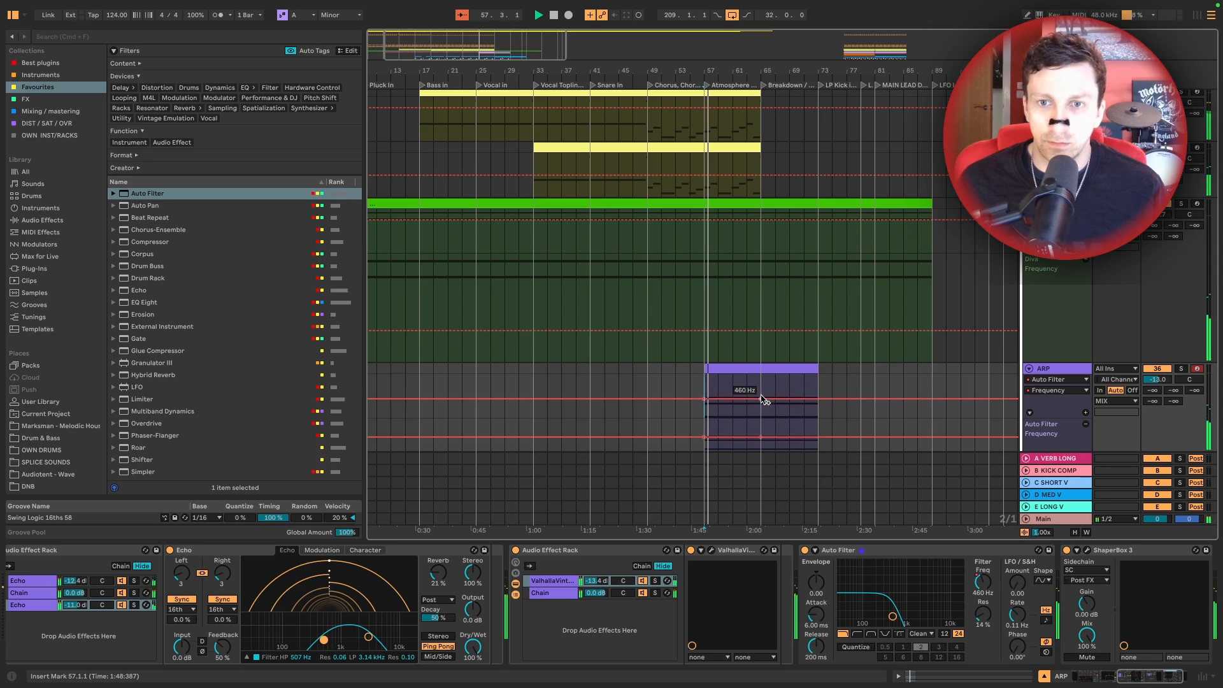
pyautogui.moveTo(774, 399); pyautogui.dragTo(792, 390)
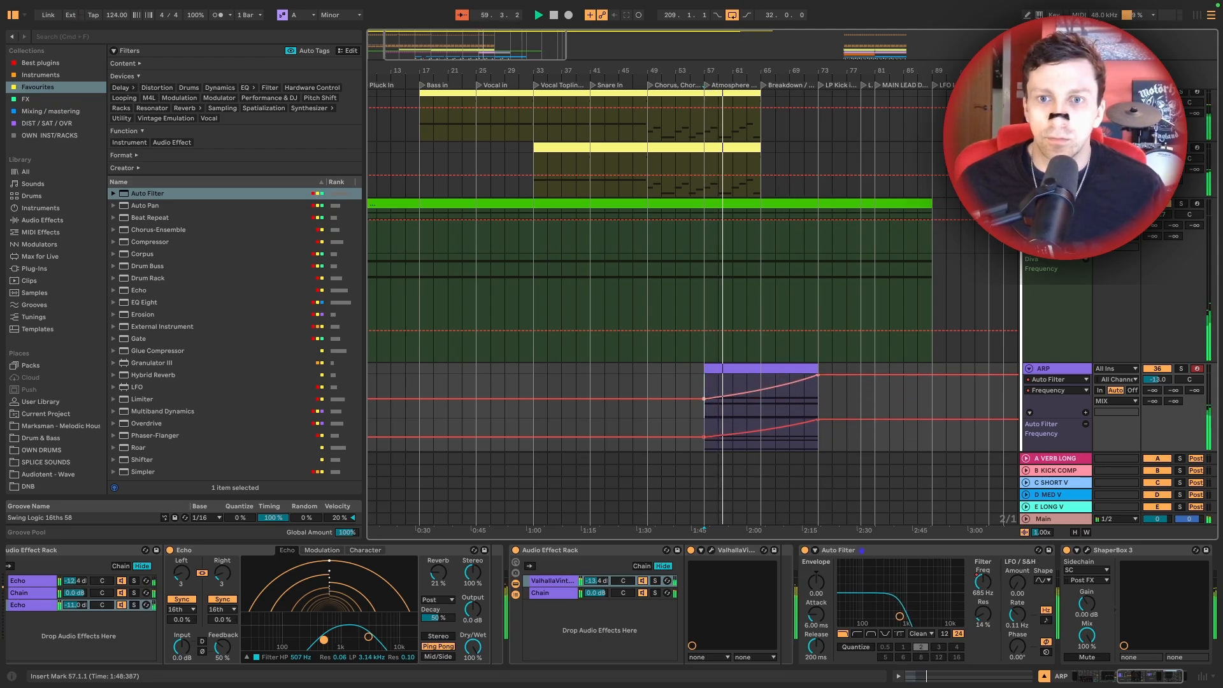
# Listen through the Atmosphere Plucks section and examine the drum, groove and bass tracks approaching bar 65
pyautogui.hscroll(3, 759, 251)
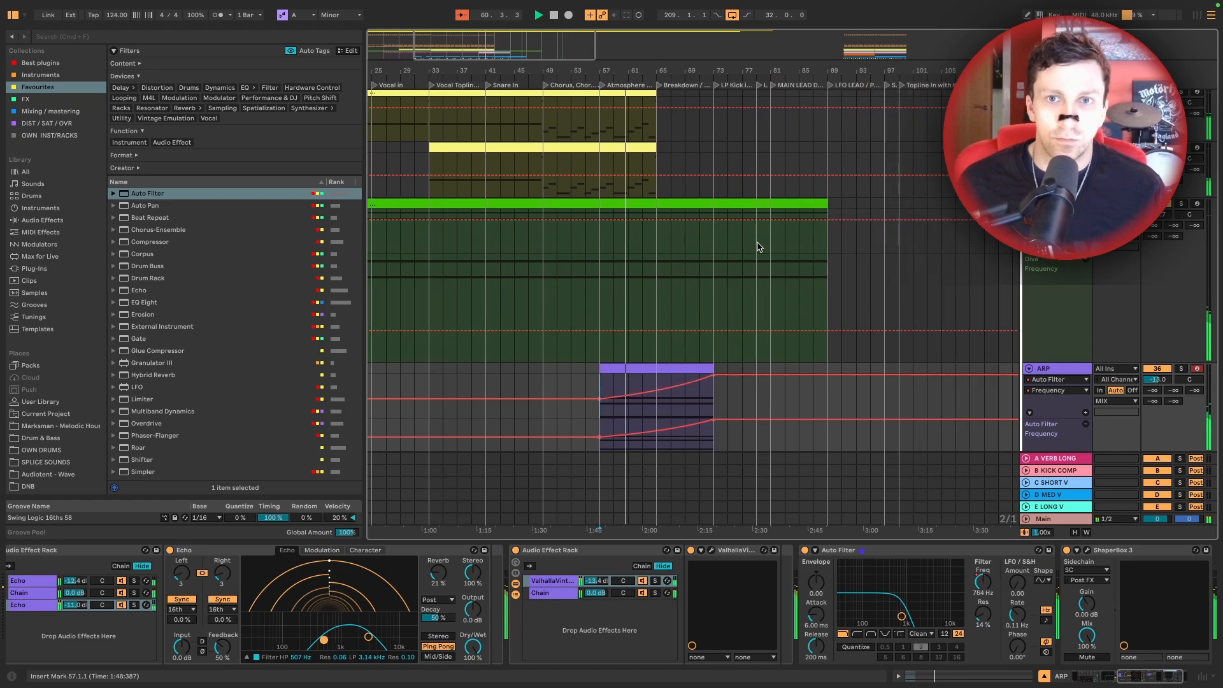
pyautogui.scroll(-6, 758, 251)
pyautogui.scroll(5, 759, 251)
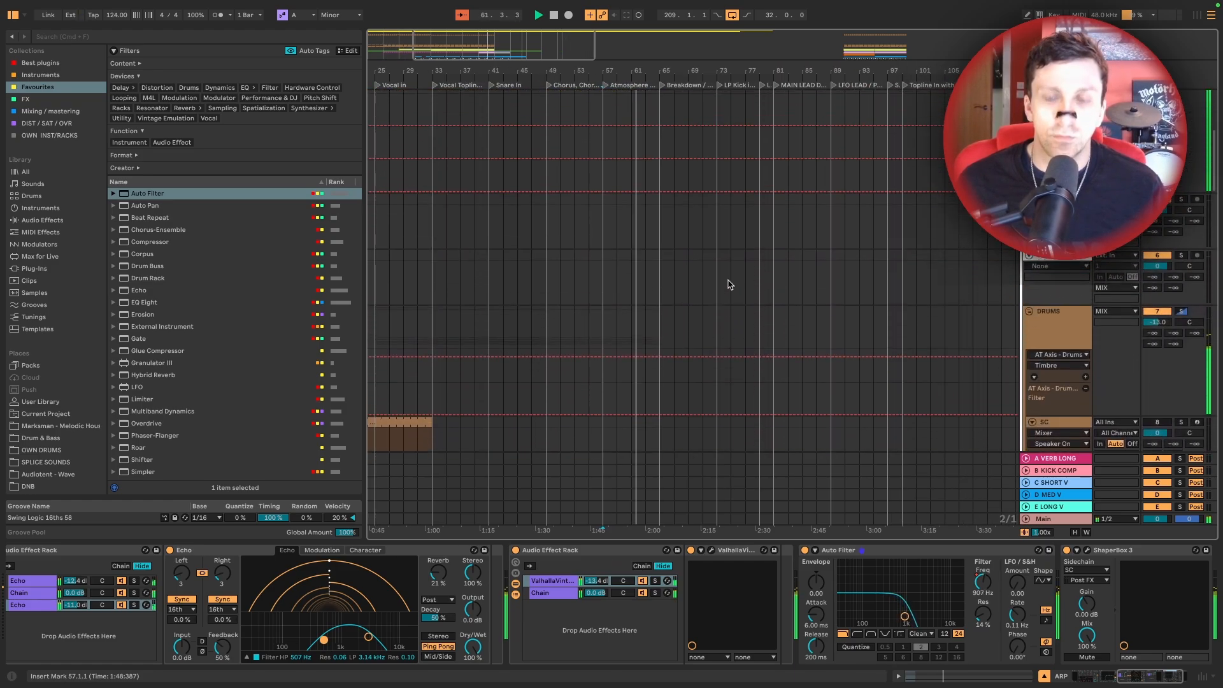
pyautogui.scroll(4, 713, 246)
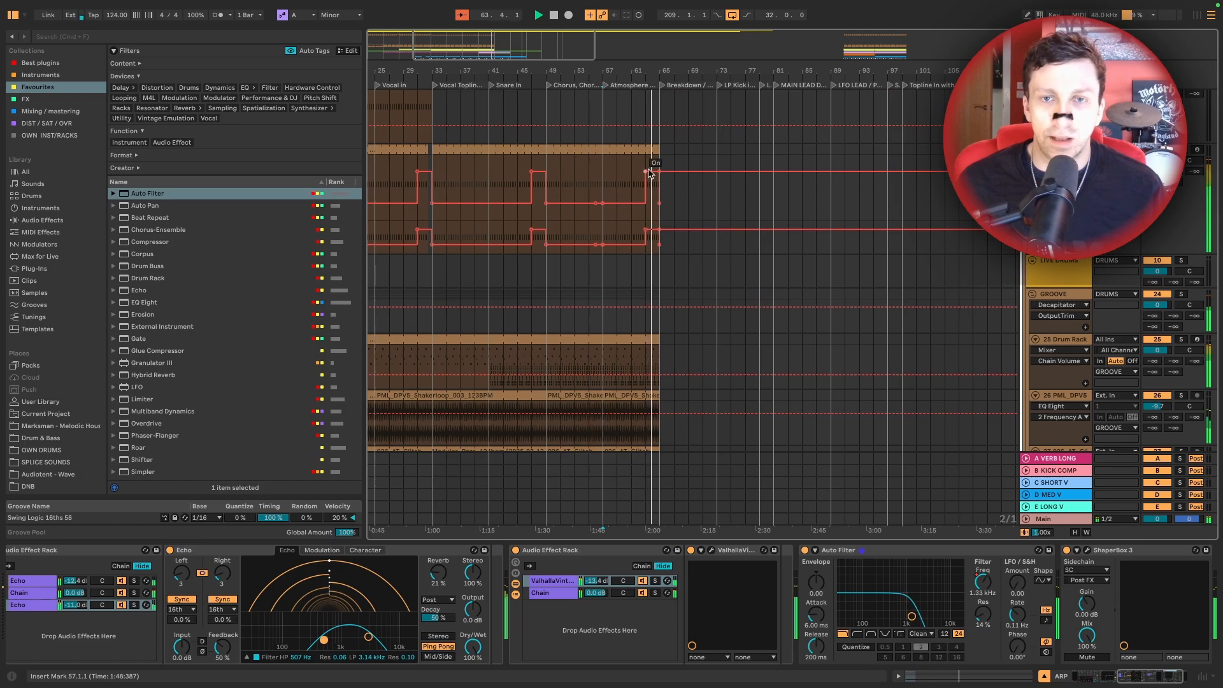
pyautogui.scroll(-15, 745, 195)
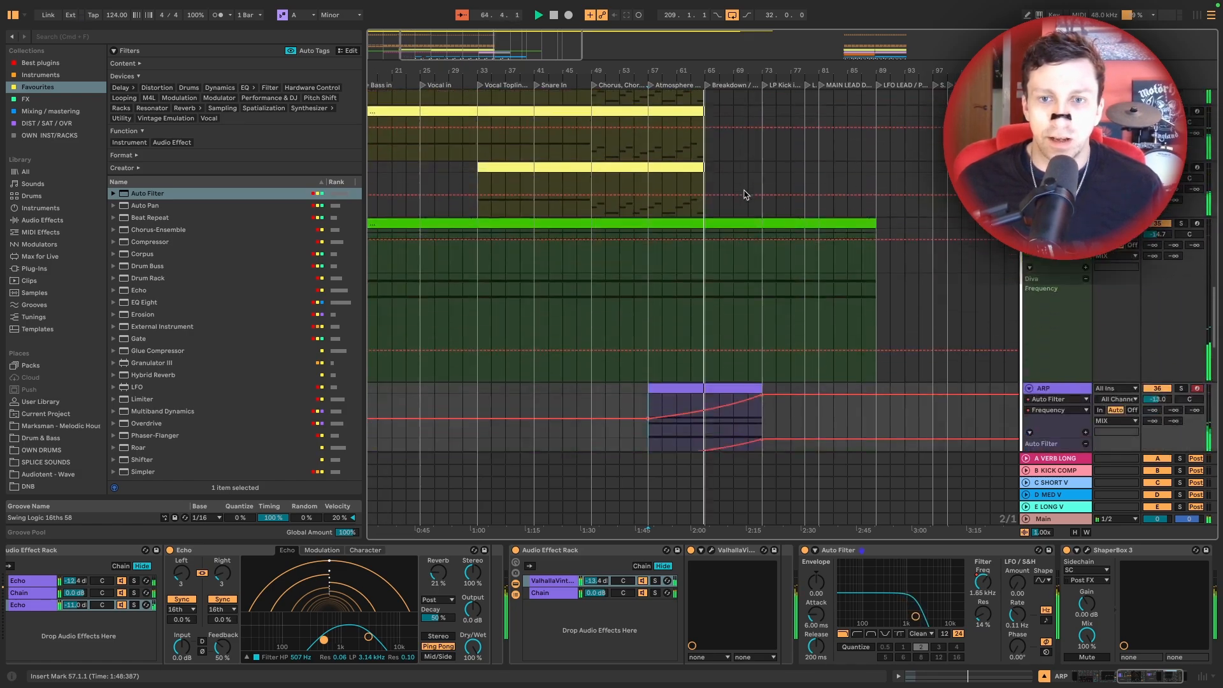
# Copy the last 8 bars of the KICK clip to bar 73 at the LP Kick in & Build locator
pyautogui.scroll(15, 746, 195)
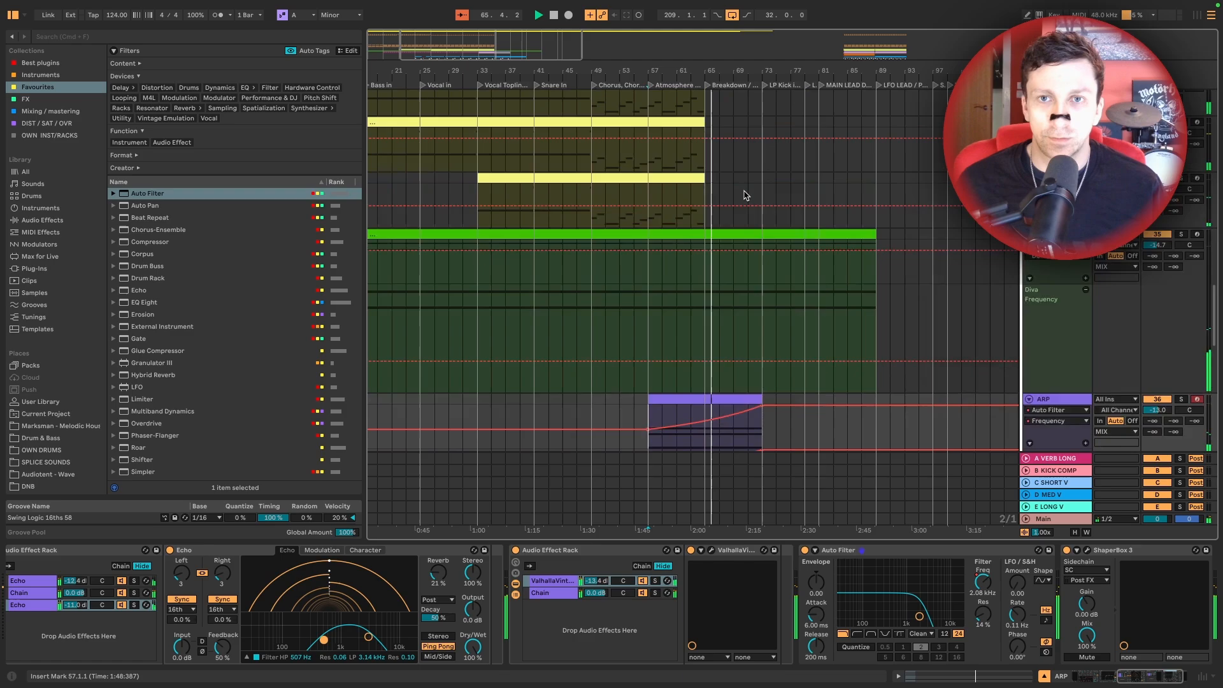
pyautogui.hscroll(3, 744, 197)
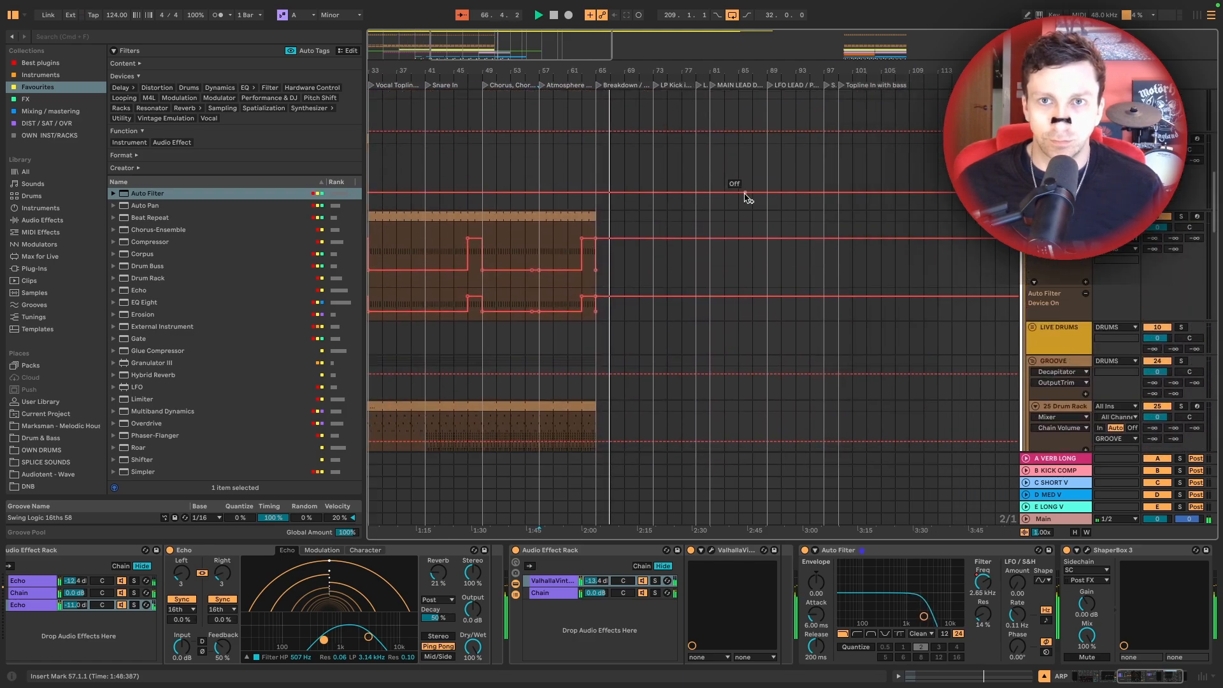
pyautogui.moveTo(597, 66); pyautogui.dragTo(604, 85)
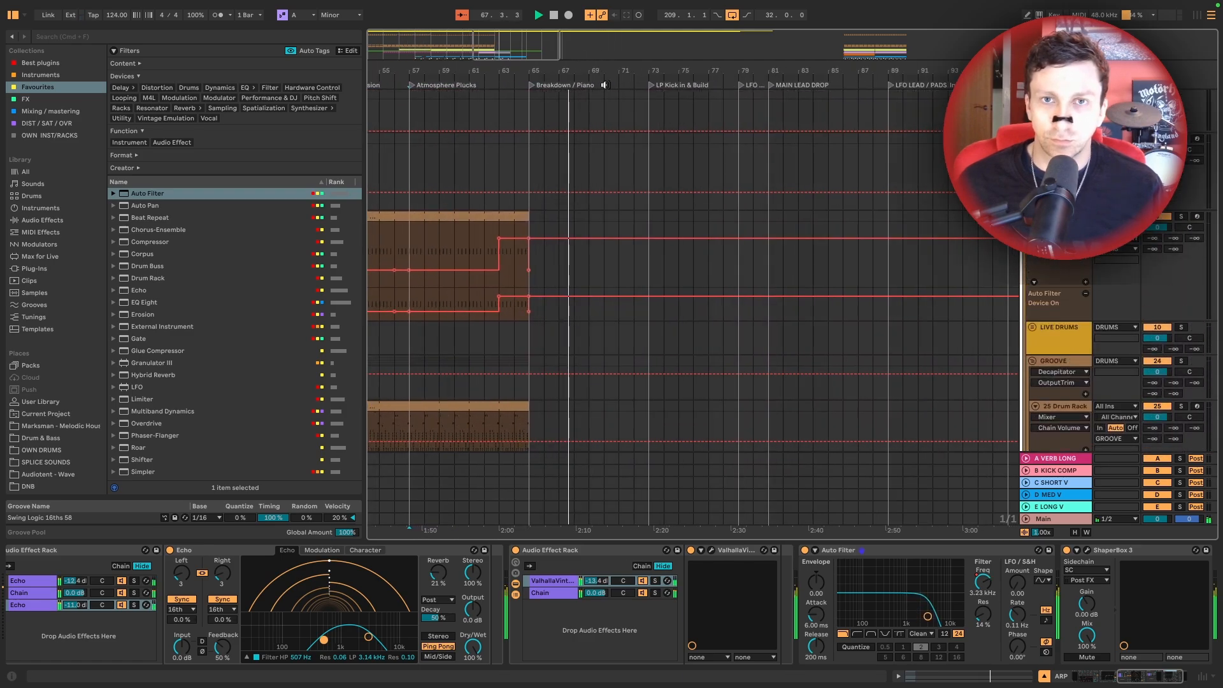
pyautogui.click(446, 214)
pyautogui.click(649, 158)
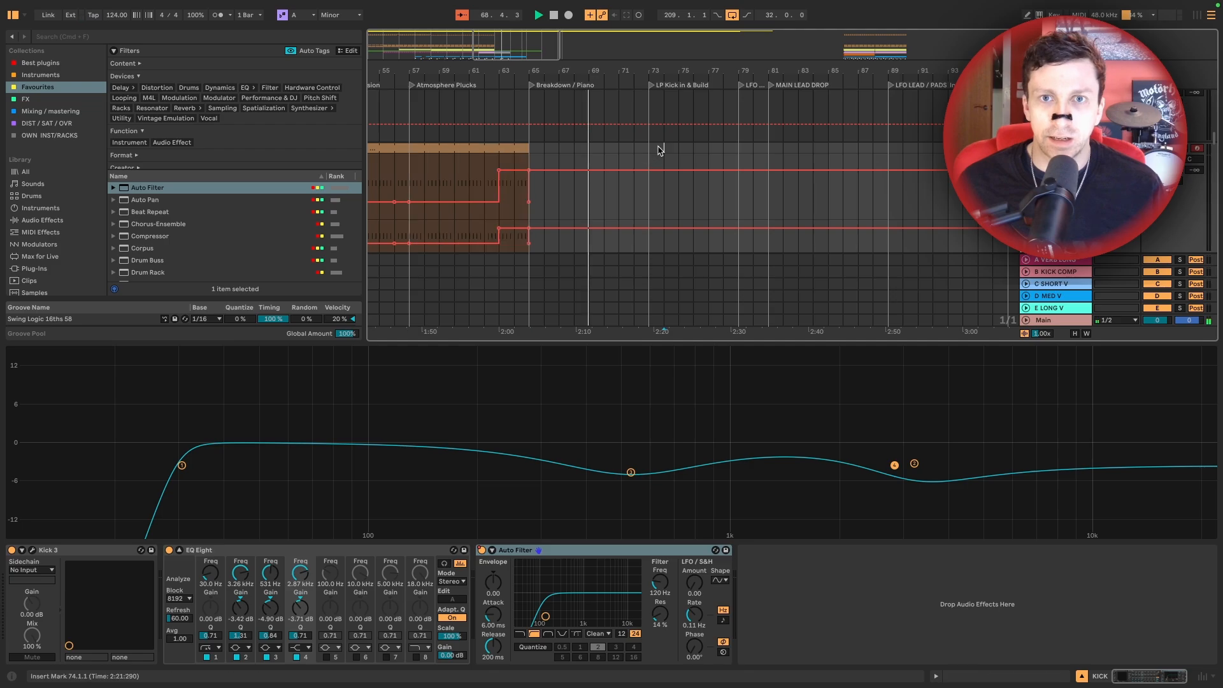
pyautogui.hotkey('ctrl', 'v')
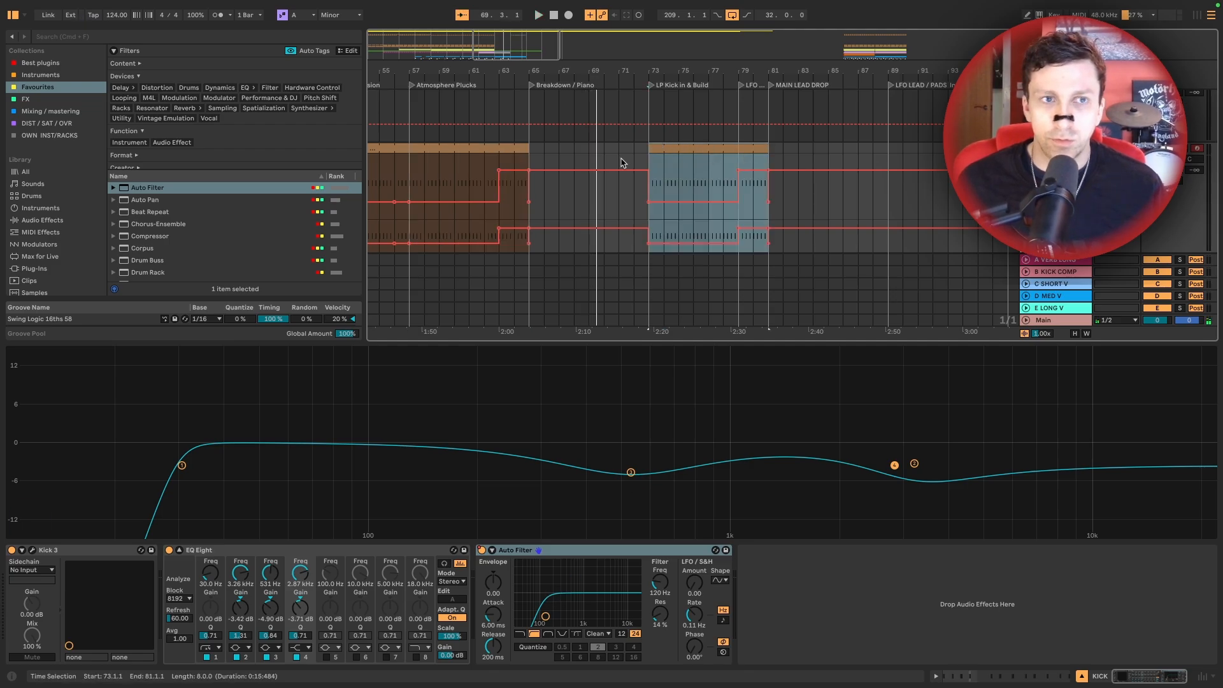
# Add a second Auto Filter to KICK, low-pass it at about 1.04 kHz, and keep the first filter on throughout bars 73 to 81
pyautogui.moveTo(141, 188); pyautogui.dragTo(953, 441)
pyautogui.moveTo(915, 567); pyautogui.dragTo(922, 596)
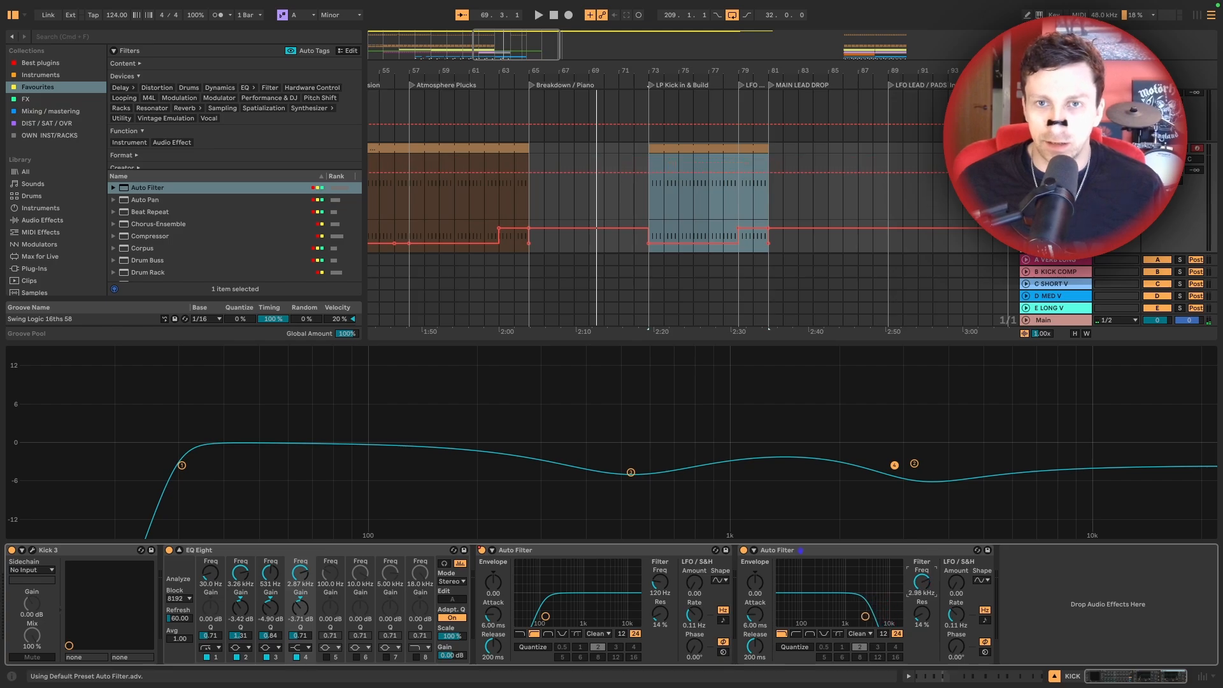
pyautogui.moveTo(671, 243); pyautogui.dragTo(671, 227)
pyautogui.moveTo(922, 581); pyautogui.dragTo(922, 606)
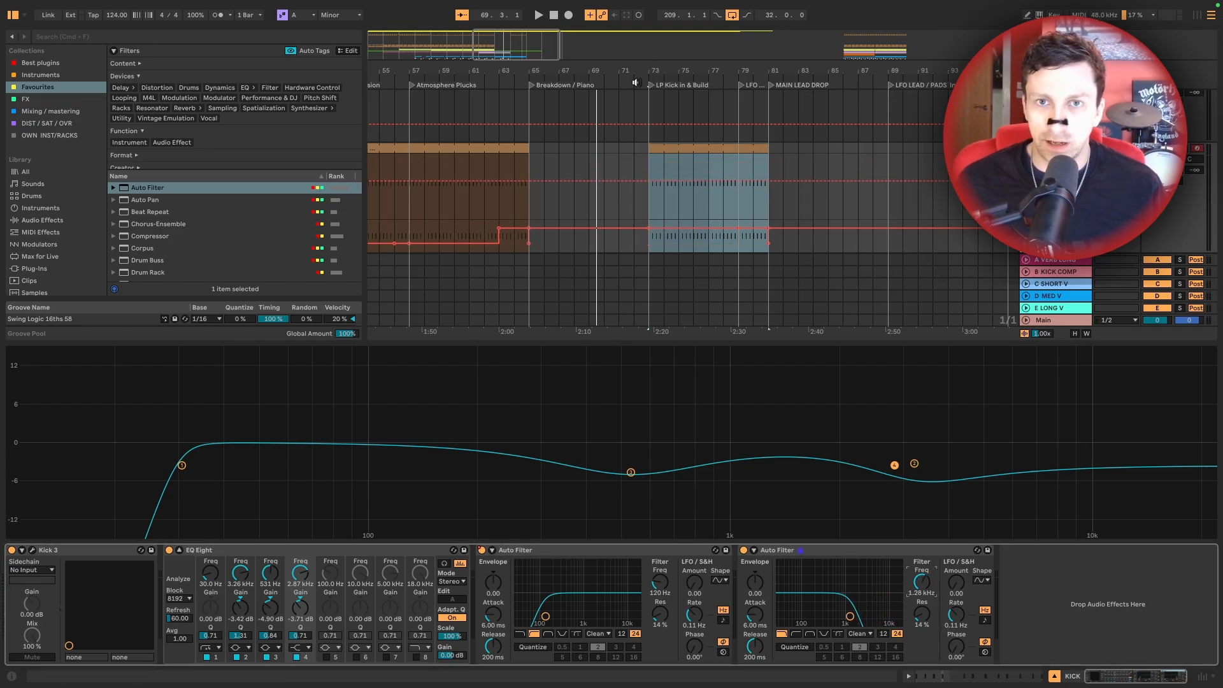
pyautogui.press('space')
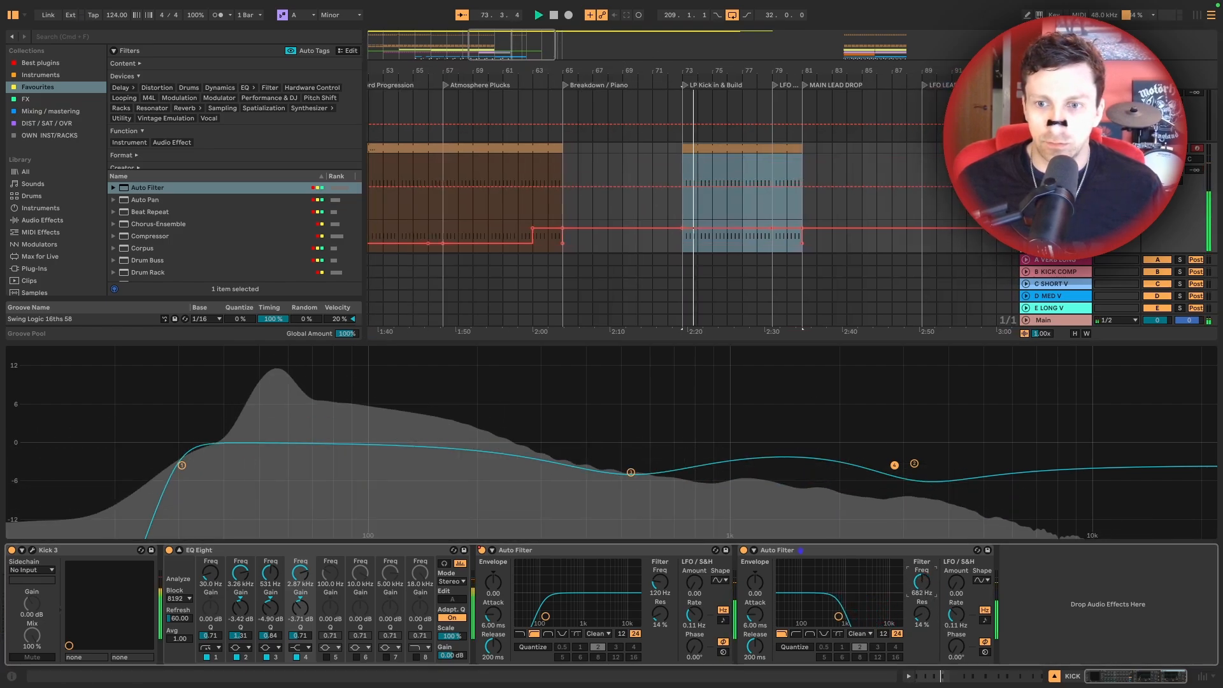
pyautogui.moveTo(917, 581); pyautogui.dragTo(919, 580)
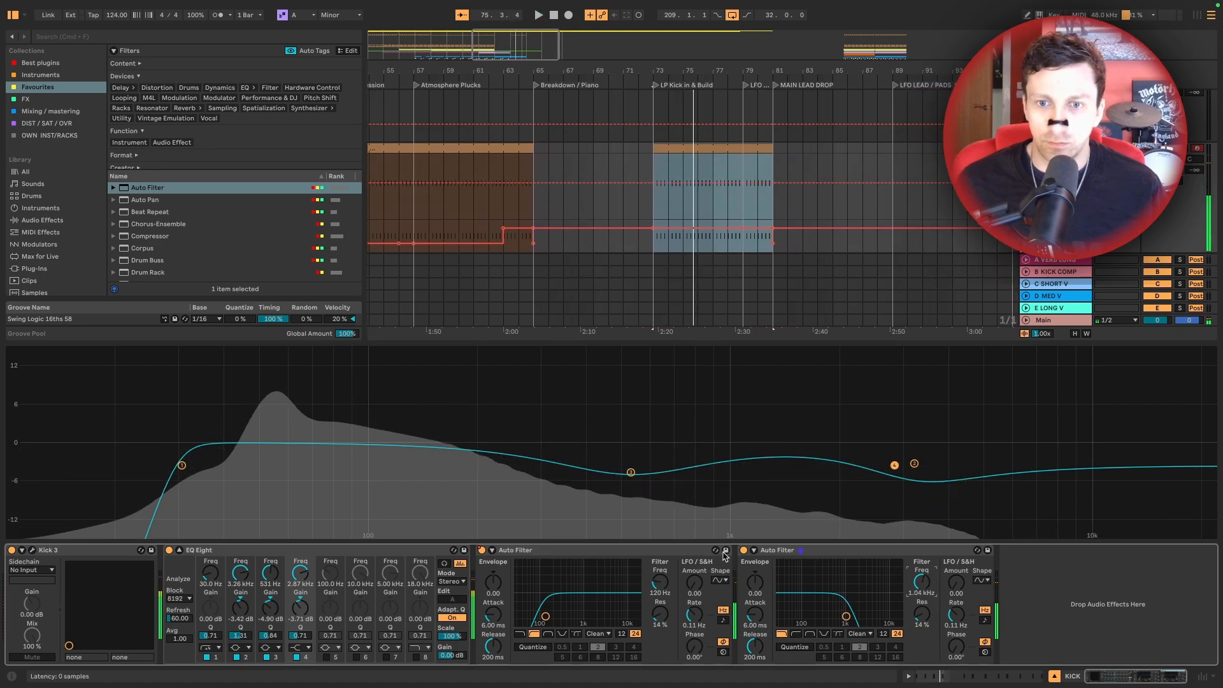
# Automate the new KICK Auto Filter to be on only from bar 73 to bar 81, and play from bar 72
pyautogui.rightClick(744, 550)
pyautogui.click(773, 566)
pyautogui.moveTo(677, 171); pyautogui.dragTo(676, 181)
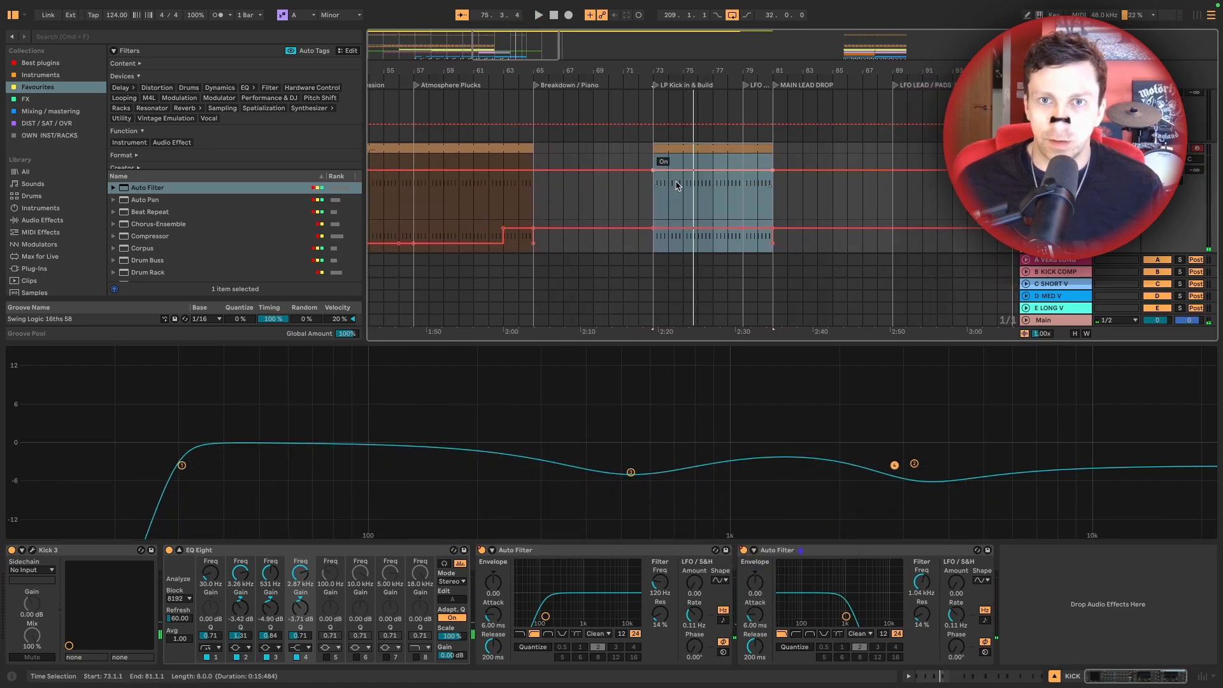
pyautogui.click(653, 170)
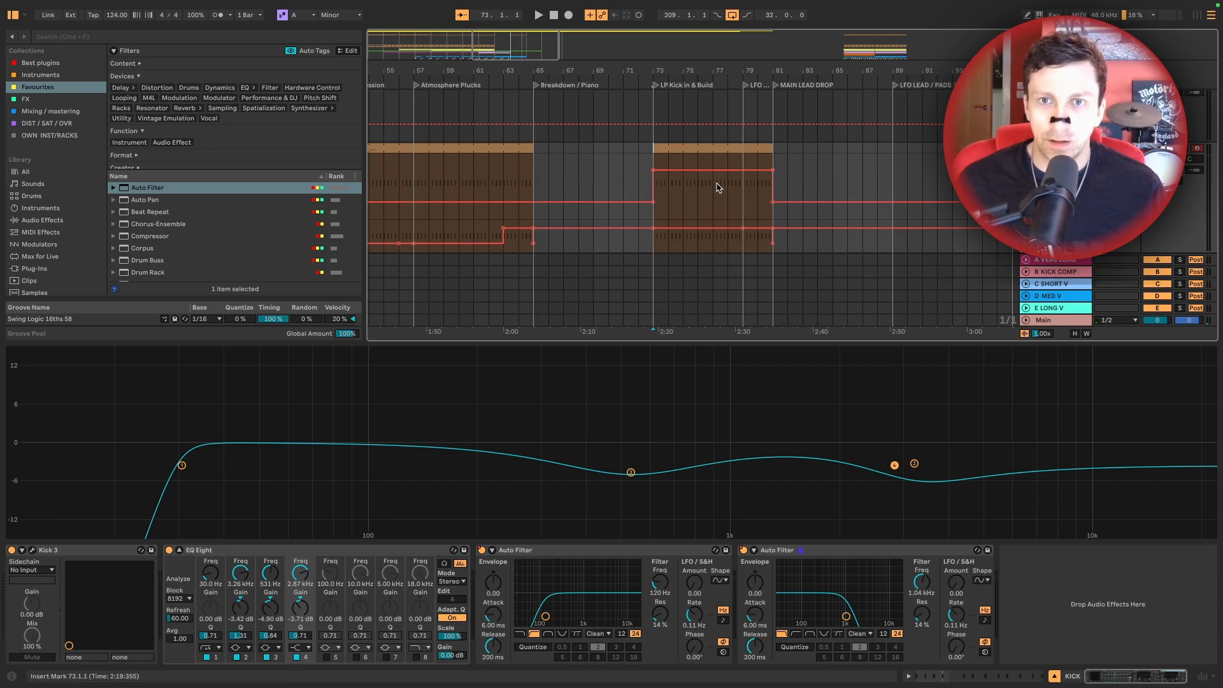
pyautogui.scroll(-3, 720, 186)
pyautogui.click(637, 134)
pyautogui.press('space')
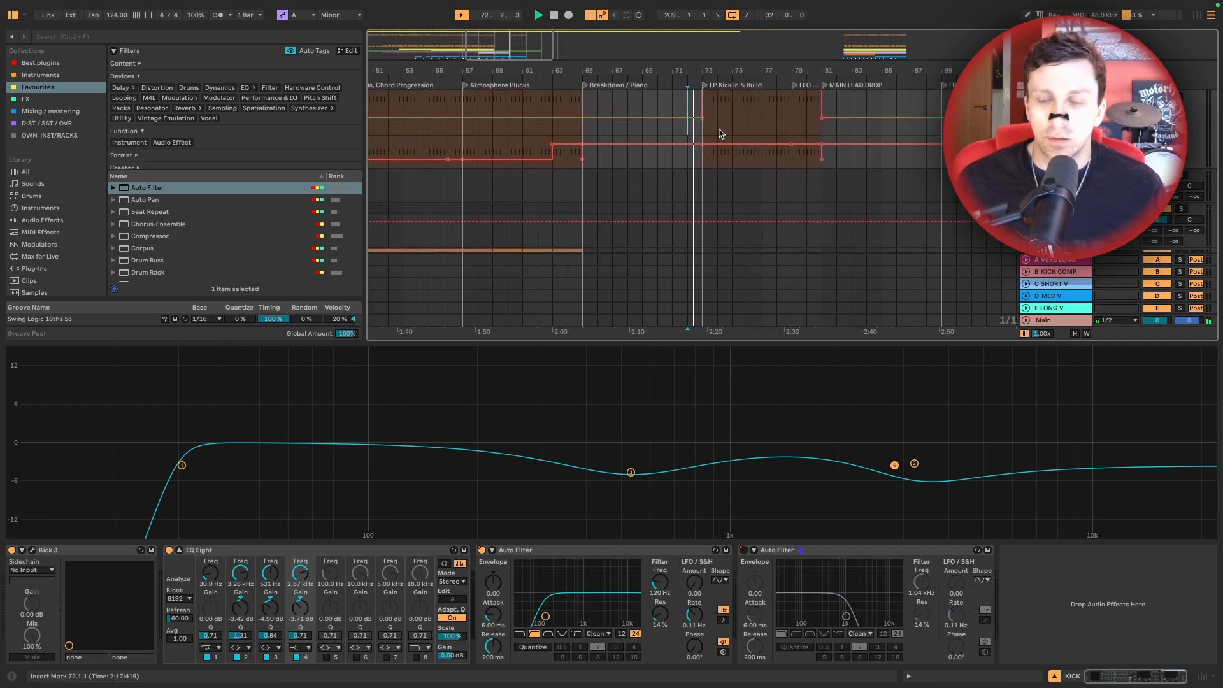
# Rename the two KICK Auto Filters as LP for the low-pass and HP for the high-pass
pyautogui.click(794, 553)
pyautogui.press('super+r')
pyautogui.write('LP')
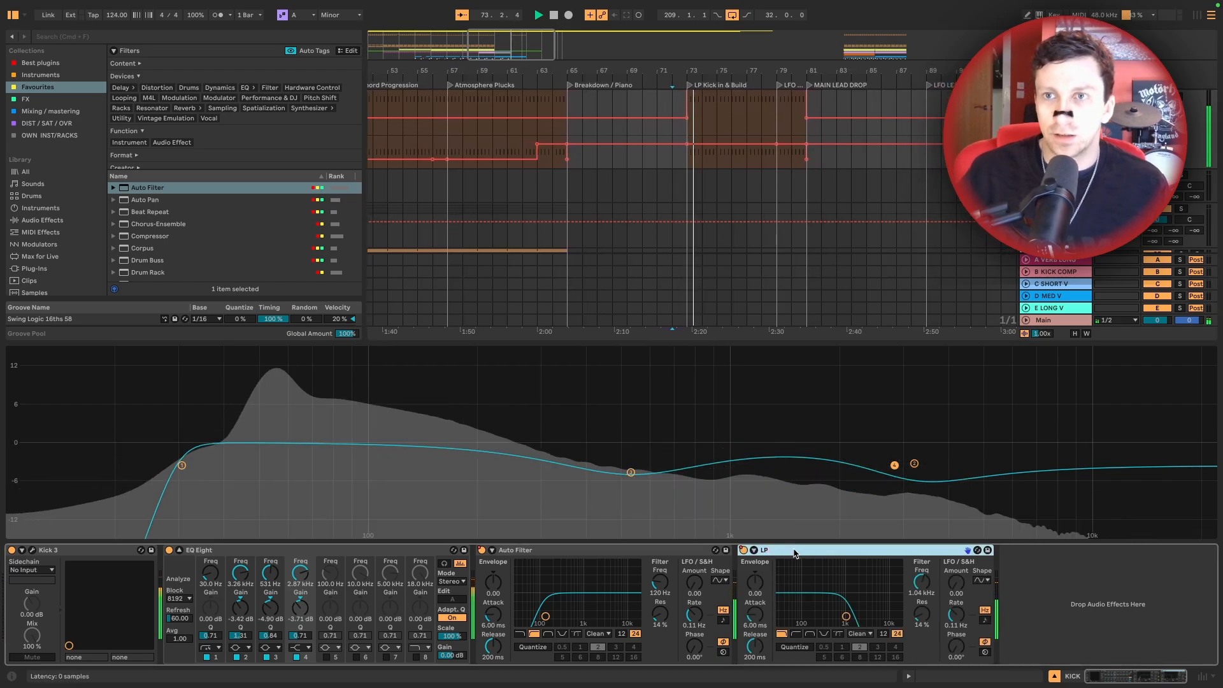
pyautogui.click(624, 549)
pyautogui.hotkey('ctrl', 'r')
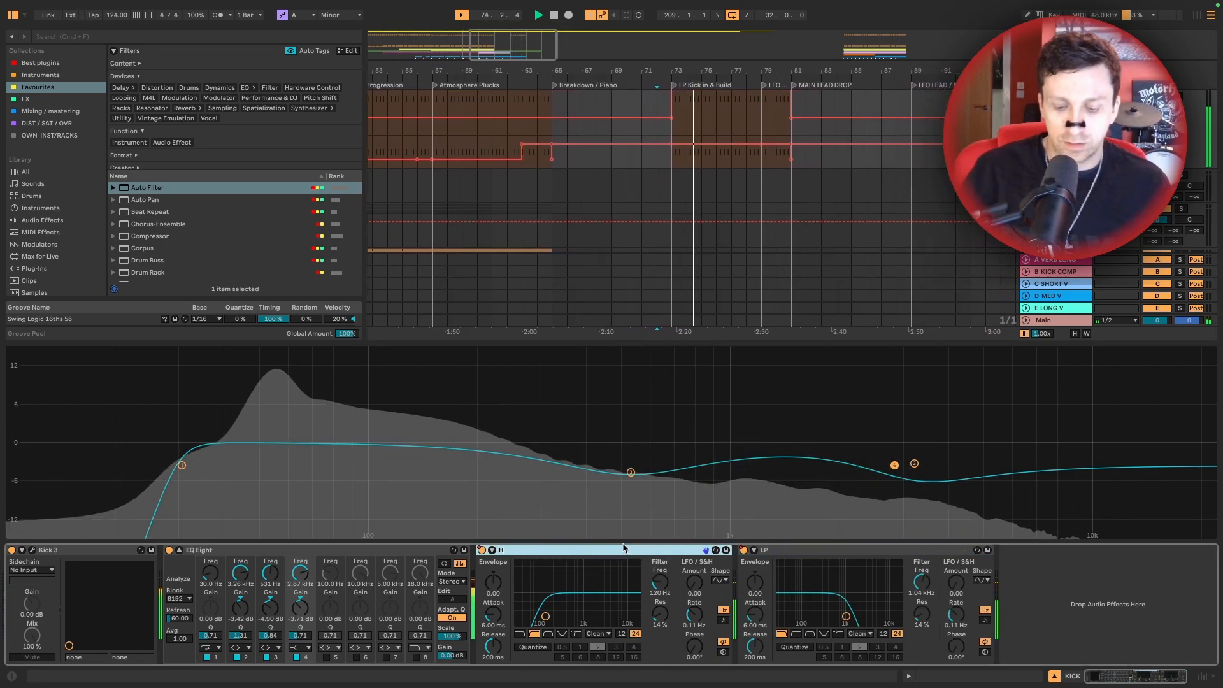
pyautogui.write('HP')
pyautogui.press('space')
# Move the start of the KICK LP filter's on automation back to bar 72 and hide the device view
pyautogui.scroll(3, 712, 217)
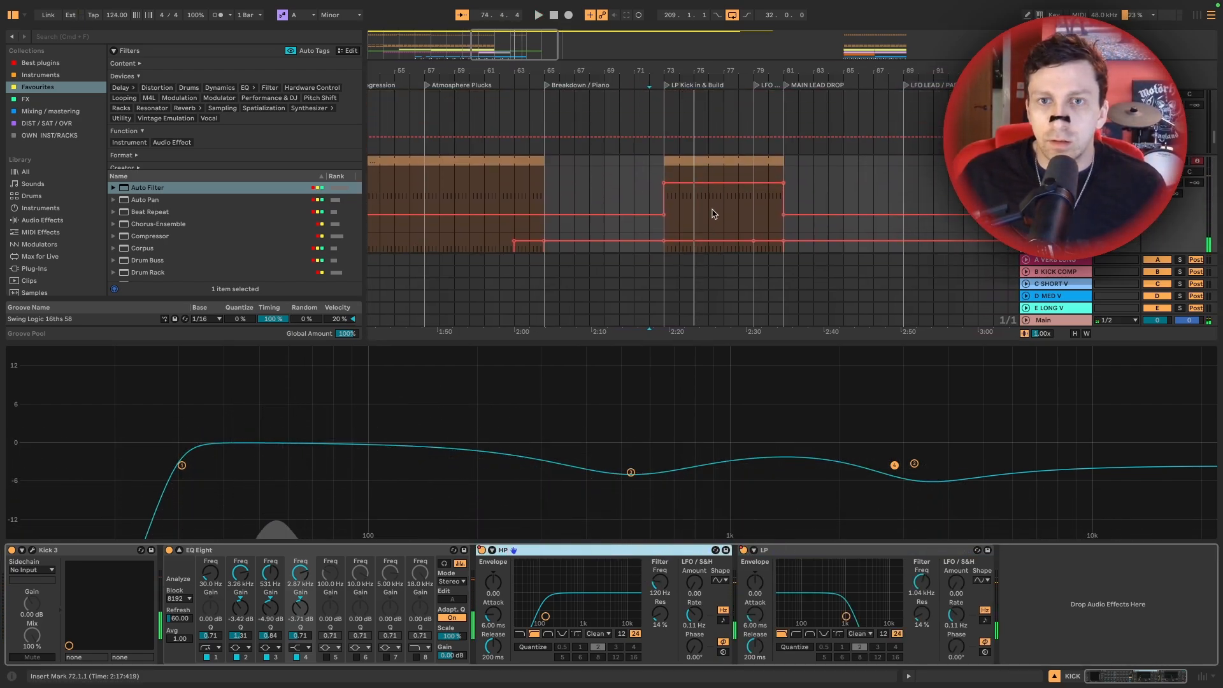
pyautogui.scroll(-2, 712, 212)
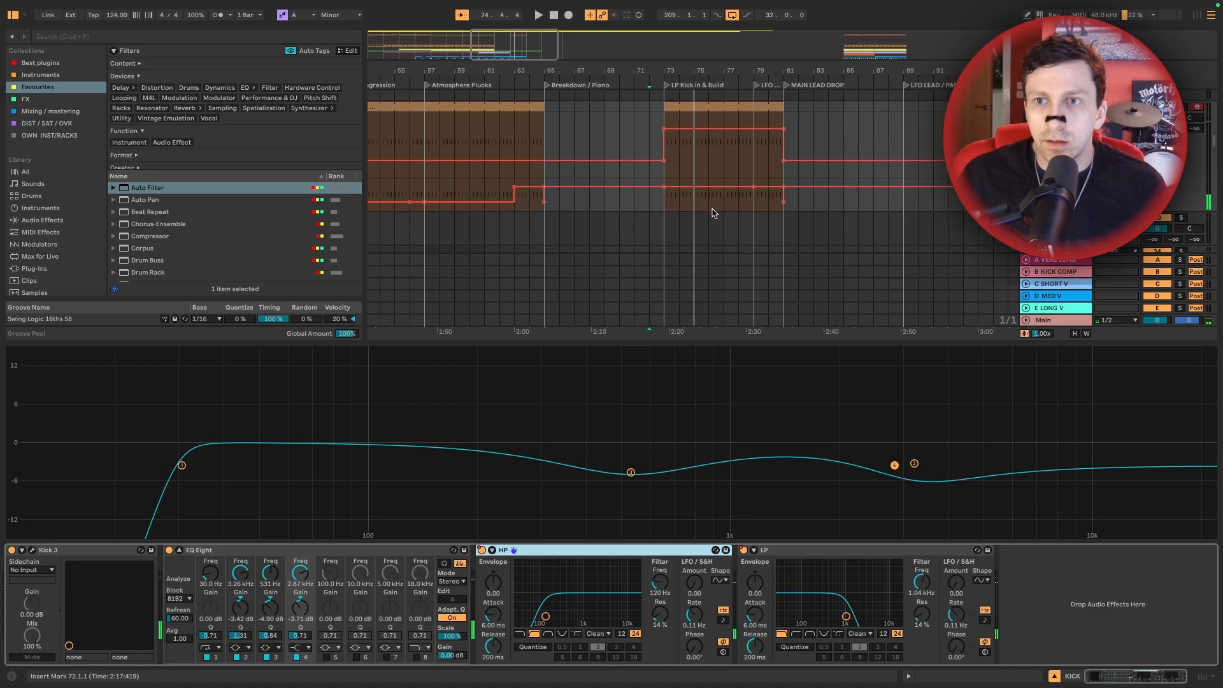
pyautogui.click(649, 160)
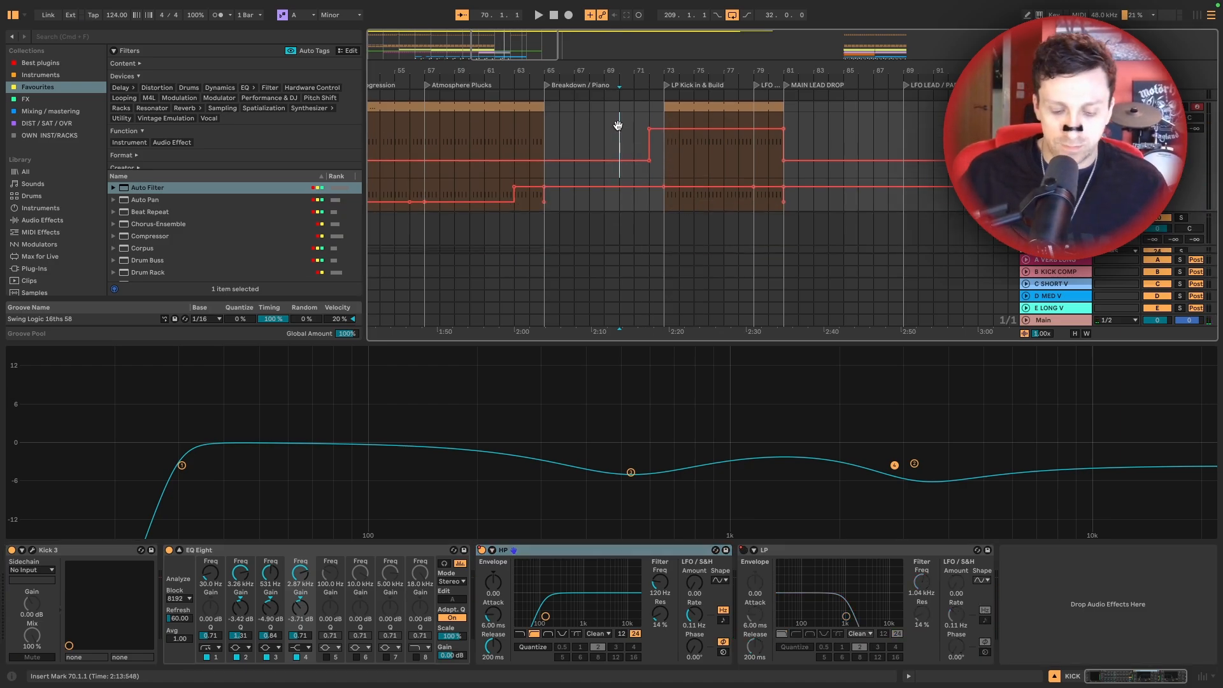
pyautogui.press('super+alt+l')
pyautogui.scroll(-10, 647, 222)
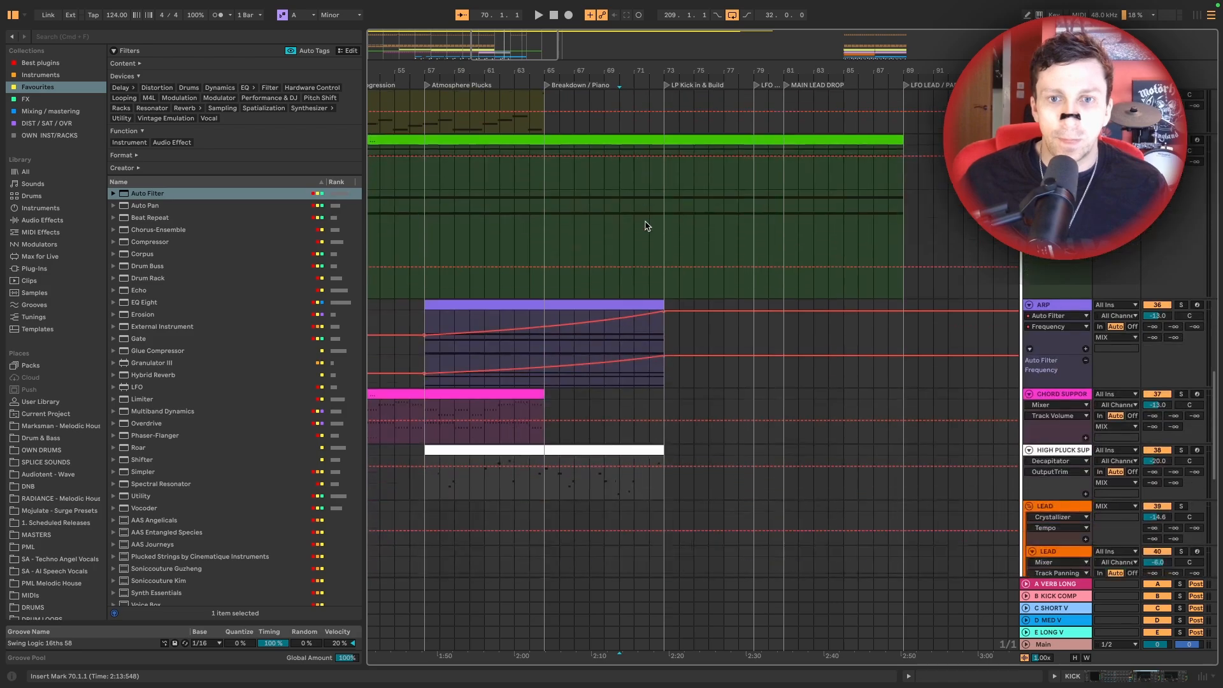
# Copy the SUB, MAIN COMPON and MID WIDE bass clips from bars 49 to 65 and paste them at bar 73
pyautogui.scroll(-2, 648, 228)
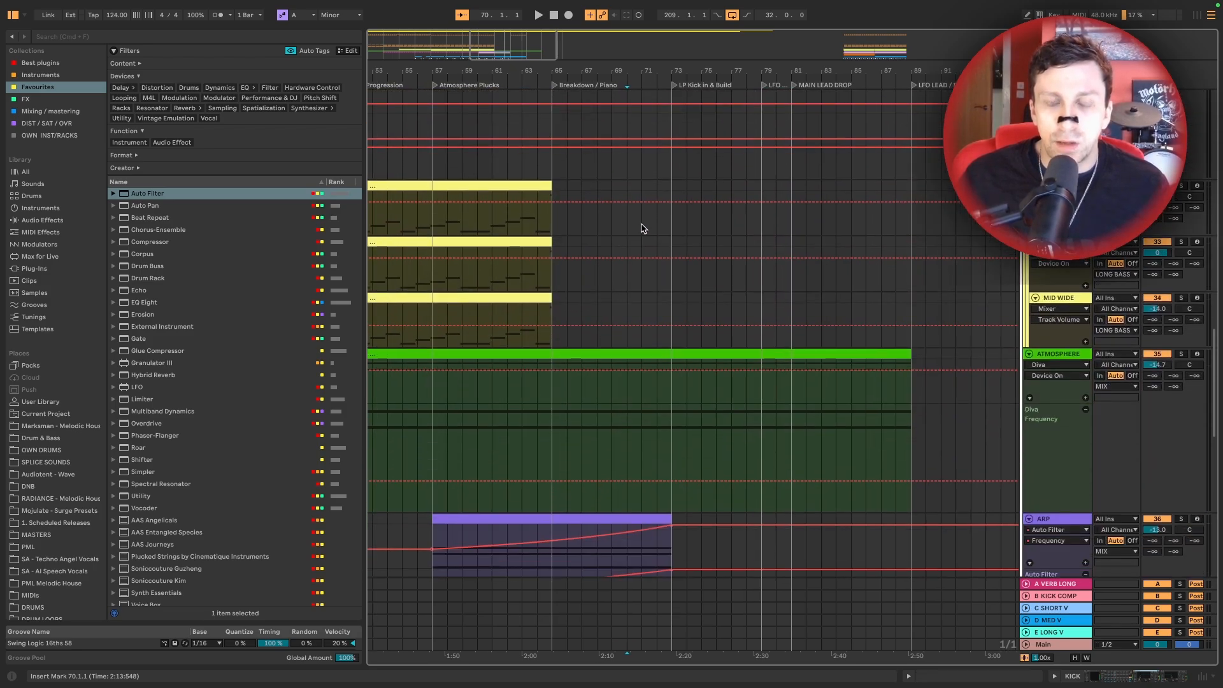
pyautogui.hscroll(-5, 737, 210)
pyautogui.click(760, 233)
pyautogui.keyDown('shift'); pyautogui.click(735, 295); pyautogui.keyUp('shift')
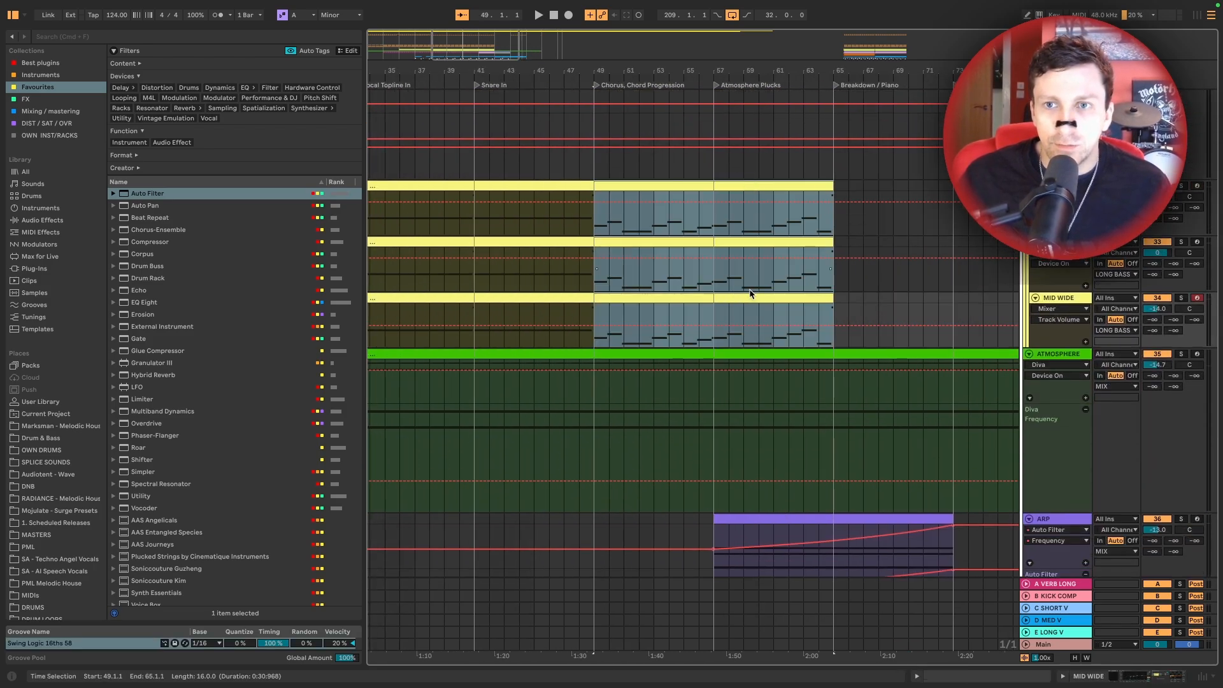
pyautogui.hscroll(6, 716, 226)
pyautogui.click(623, 186)
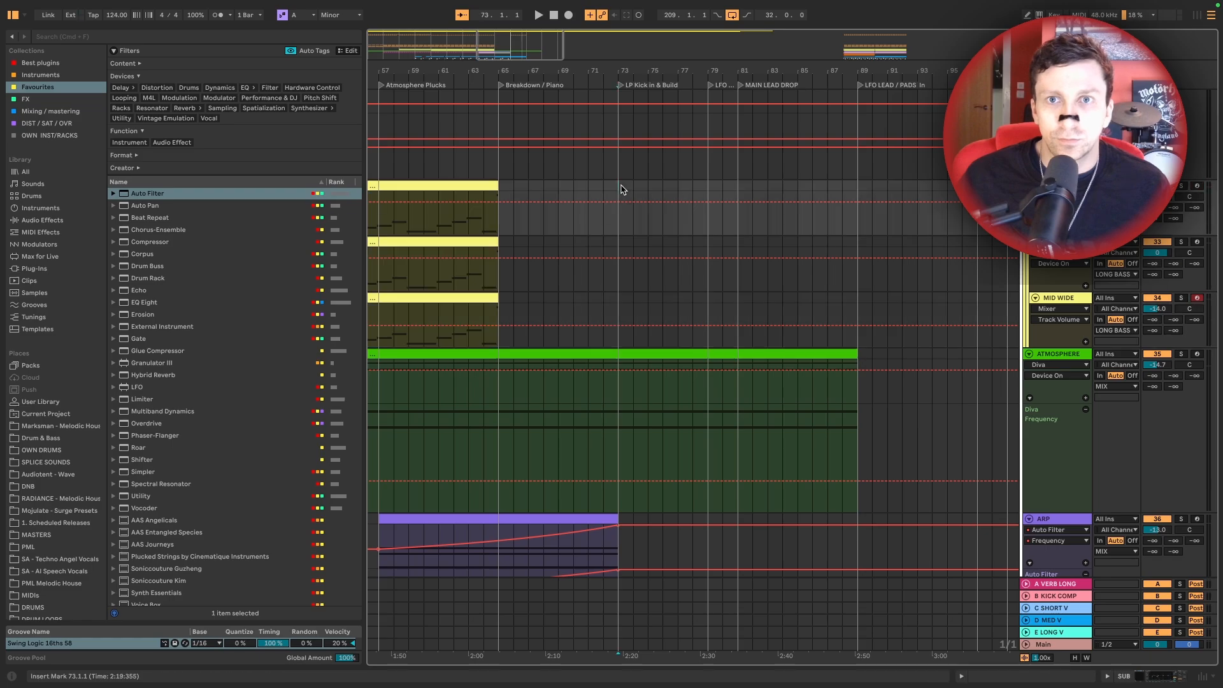
pyautogui.hotkey('ctrl', 'v')
# Shape the LONG BASS LP frequency automation into a curved rise from bar 73 to 19.9 kHz at bar 81
pyautogui.press('space')
pyautogui.hscroll(-2, 642, 193)
pyautogui.scroll(6, 928, 250)
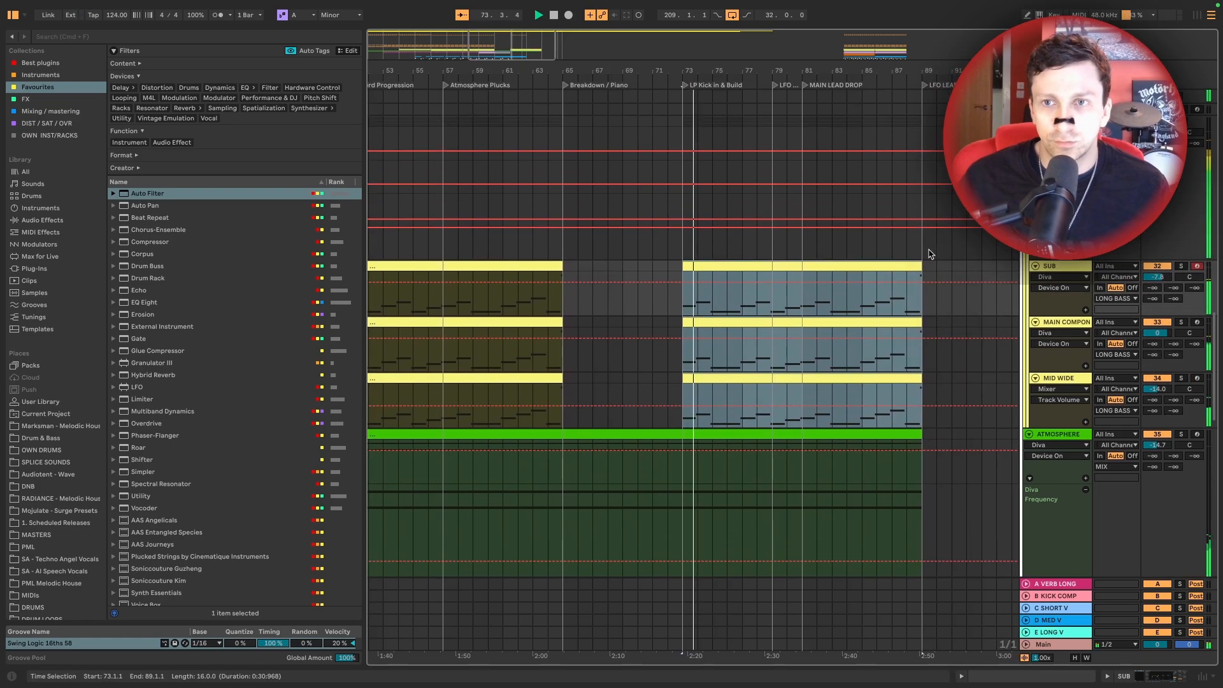
pyautogui.click(675, 347)
pyautogui.press('space')
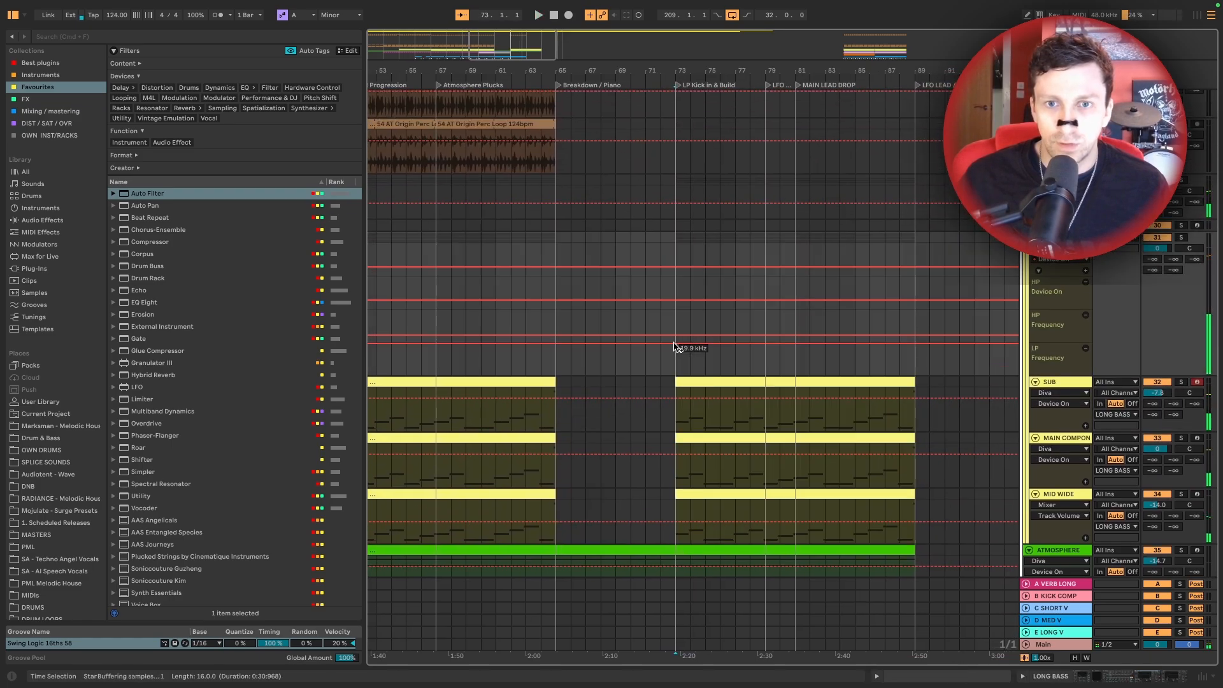
pyautogui.moveTo(766, 363); pyautogui.dragTo(795, 343)
# Turn on the LONG BASS filters from bar 73 and ramp the HP frequency from 298 Hz down to 101 Hz at bar 81
pyautogui.click(678, 372)
pyautogui.press('space')
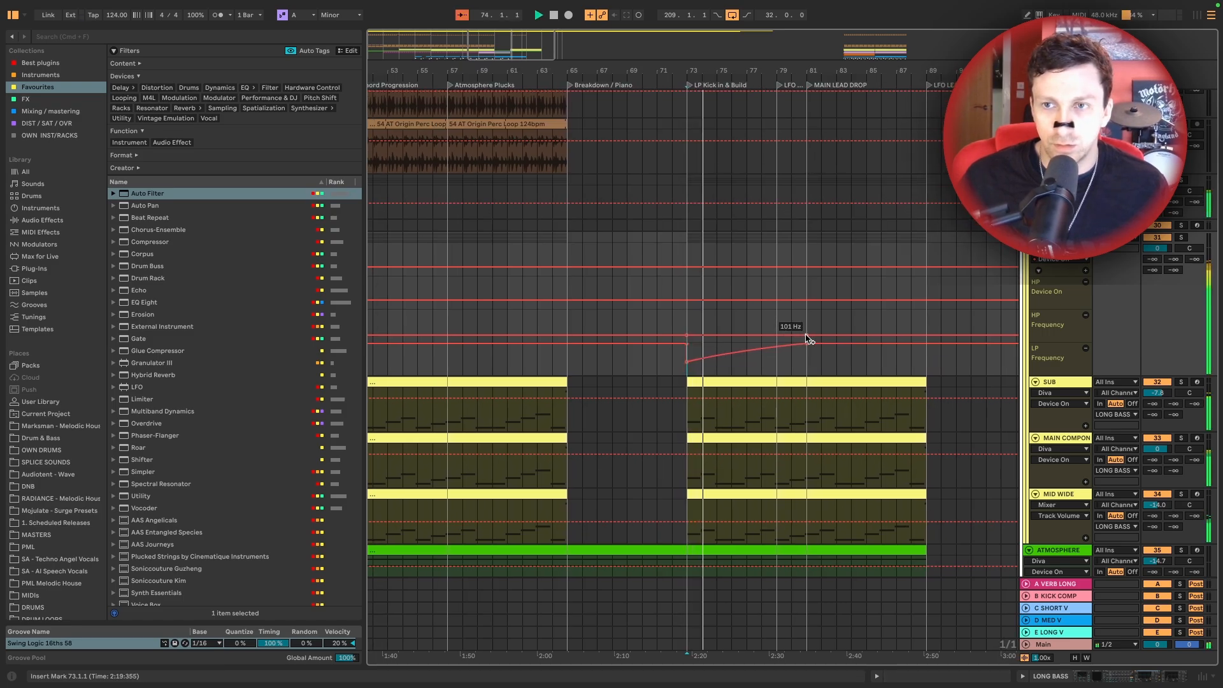
pyautogui.click(686, 300)
pyautogui.moveTo(702, 299); pyautogui.dragTo(702, 285)
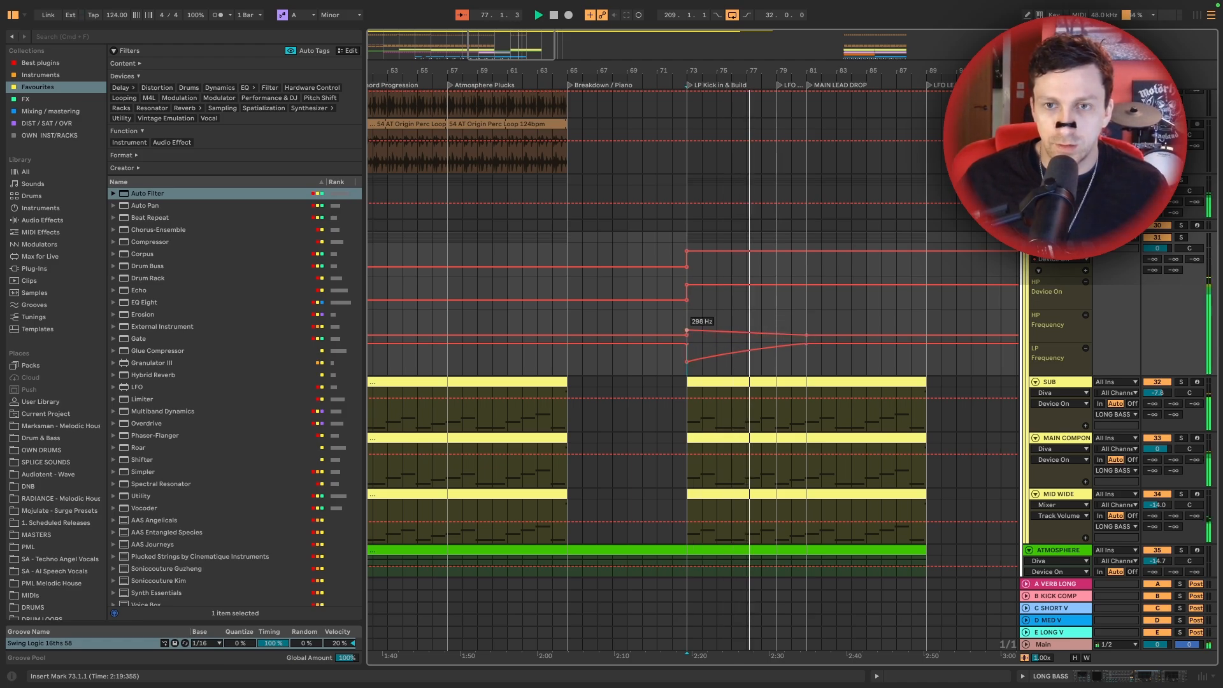
# Duplicate the HIGH PLUCK SUPPORT clip to bar 73 and extend the ARP clip to bar 81
pyautogui.scroll(-10, 771, 352)
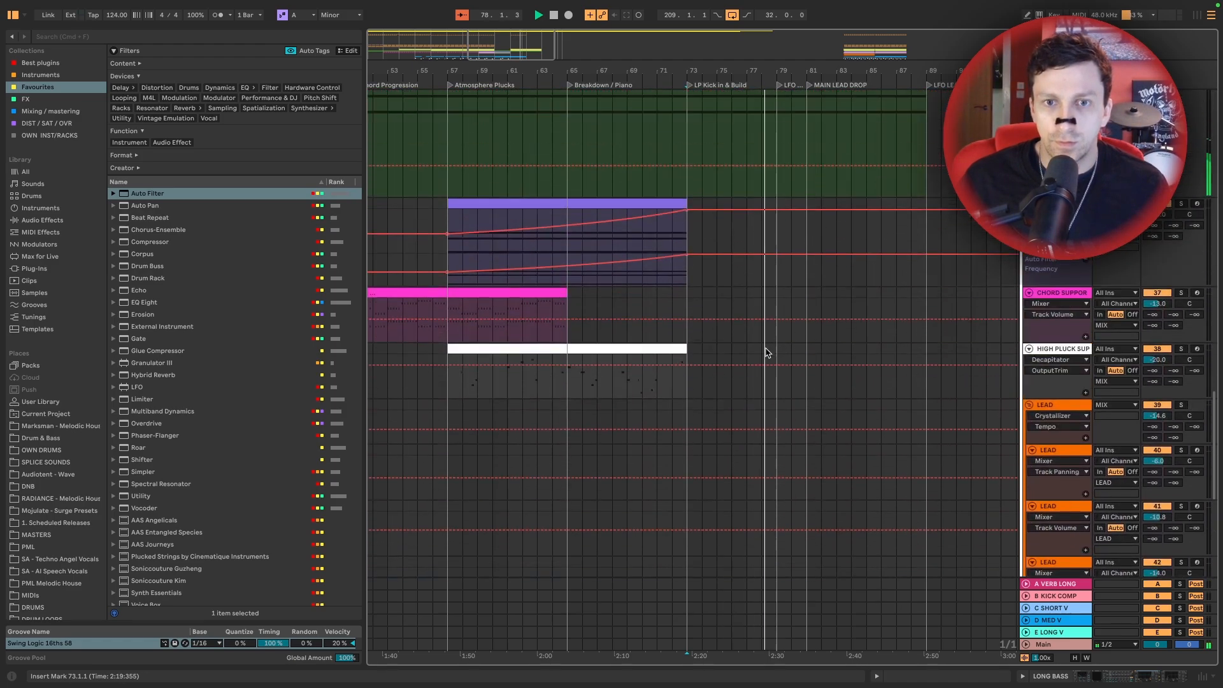
pyautogui.hotkey('ctrl', 'd')
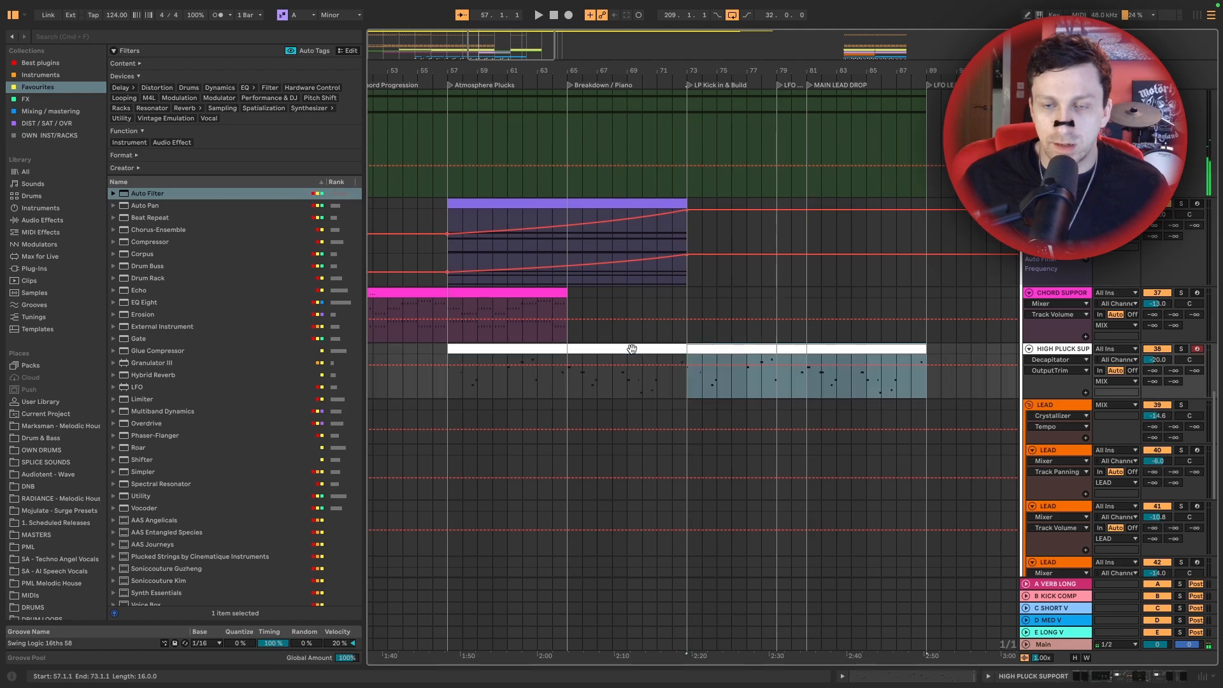
pyautogui.click(533, 293)
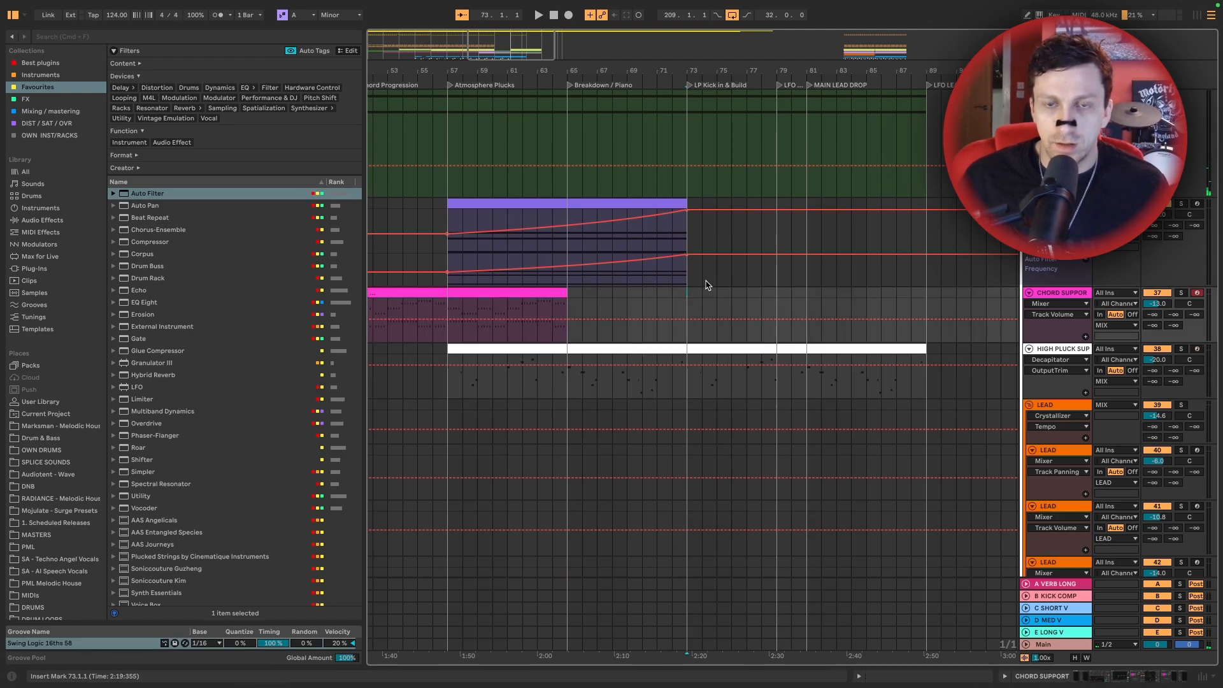
pyautogui.moveTo(683, 202); pyautogui.dragTo(803, 198)
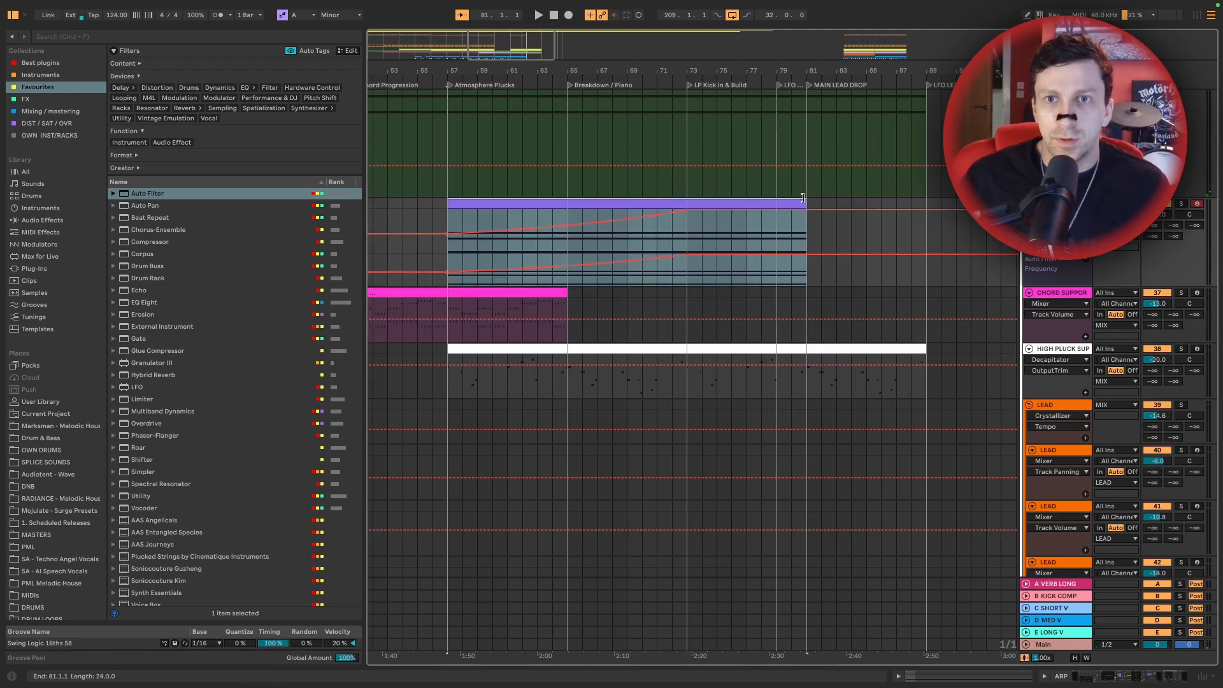
# Play from bar 72, examine the build's drum, bass and arp tracks, and solo the On My Way reference track for comparison
pyautogui.press('space')
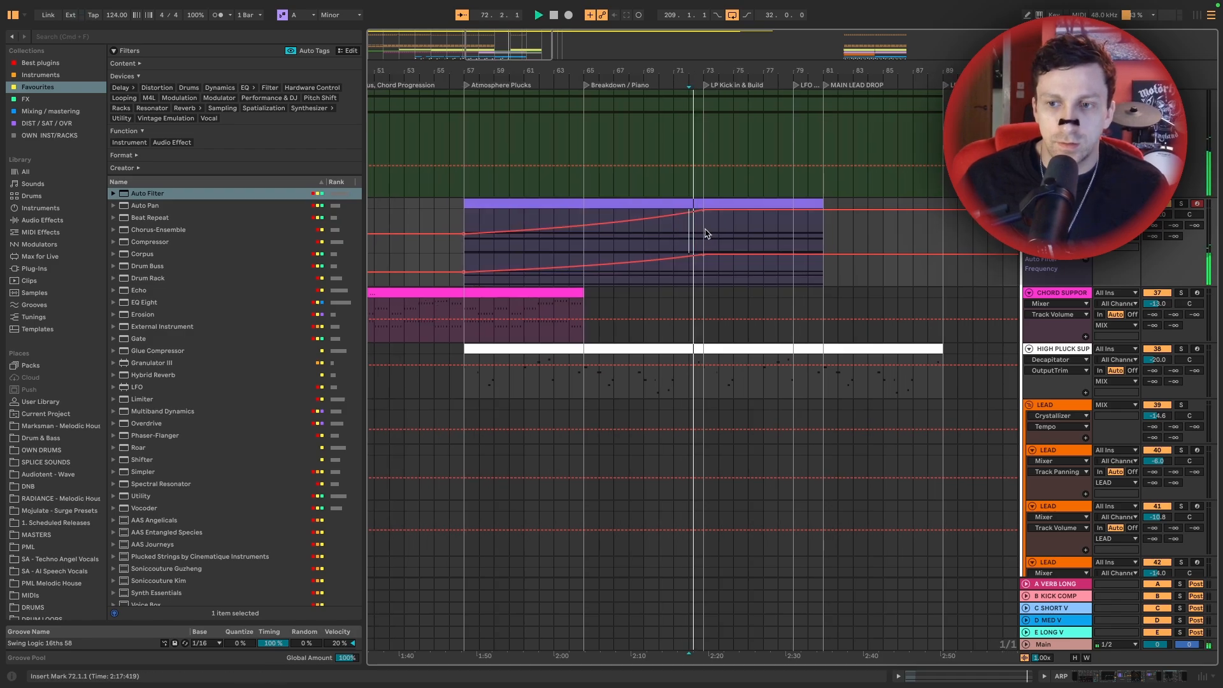
pyautogui.scroll(-5, 707, 232)
pyautogui.moveTo(758, 70); pyautogui.dragTo(699, 34)
pyautogui.scroll(10, 749, 242)
pyautogui.scroll(-10, 748, 242)
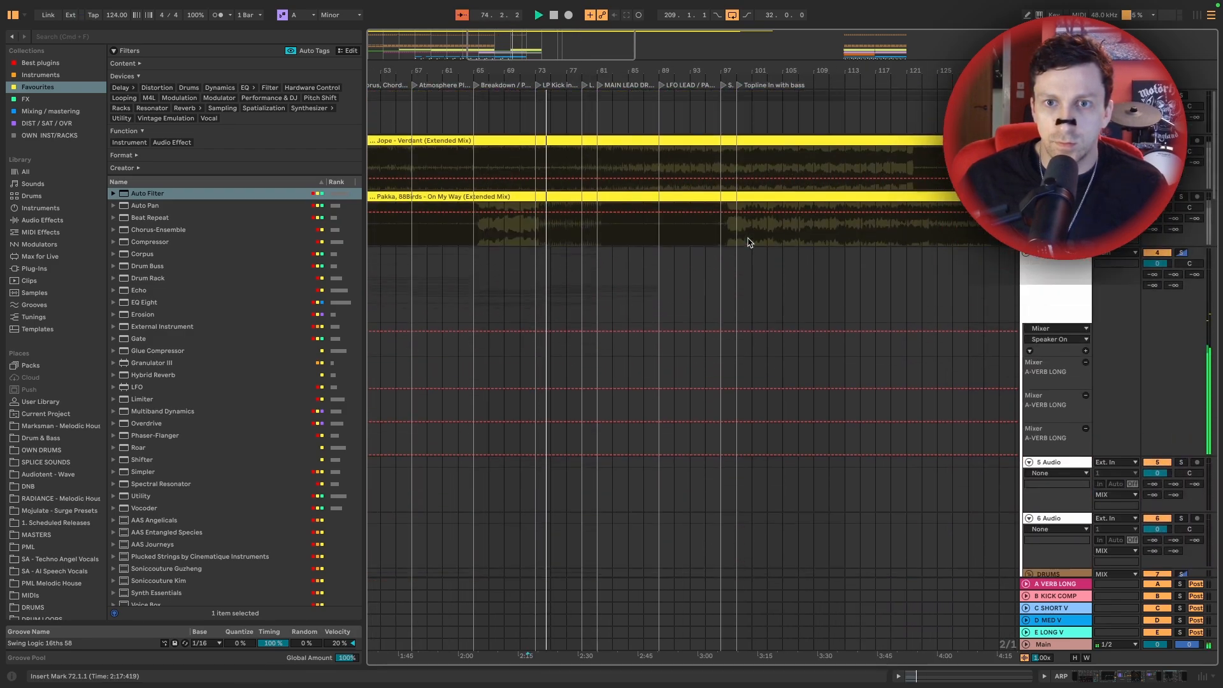
pyautogui.scroll(-2, 747, 247)
pyautogui.scroll(10, 747, 247)
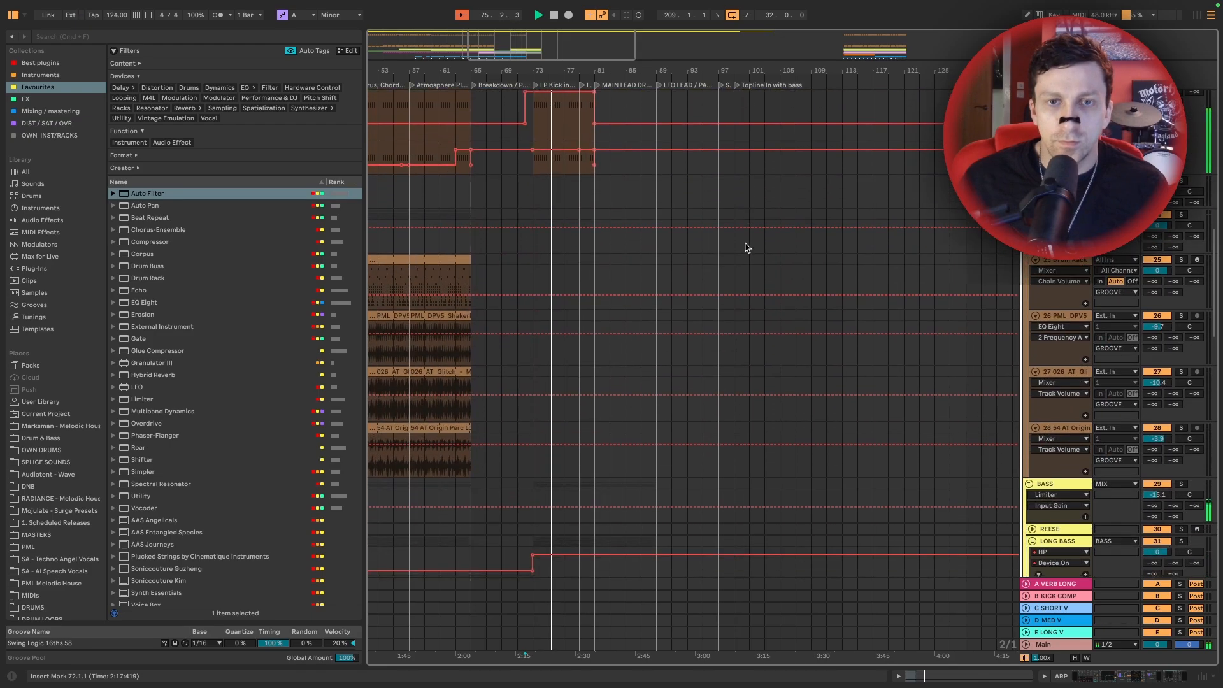
pyautogui.scroll(-5, 748, 247)
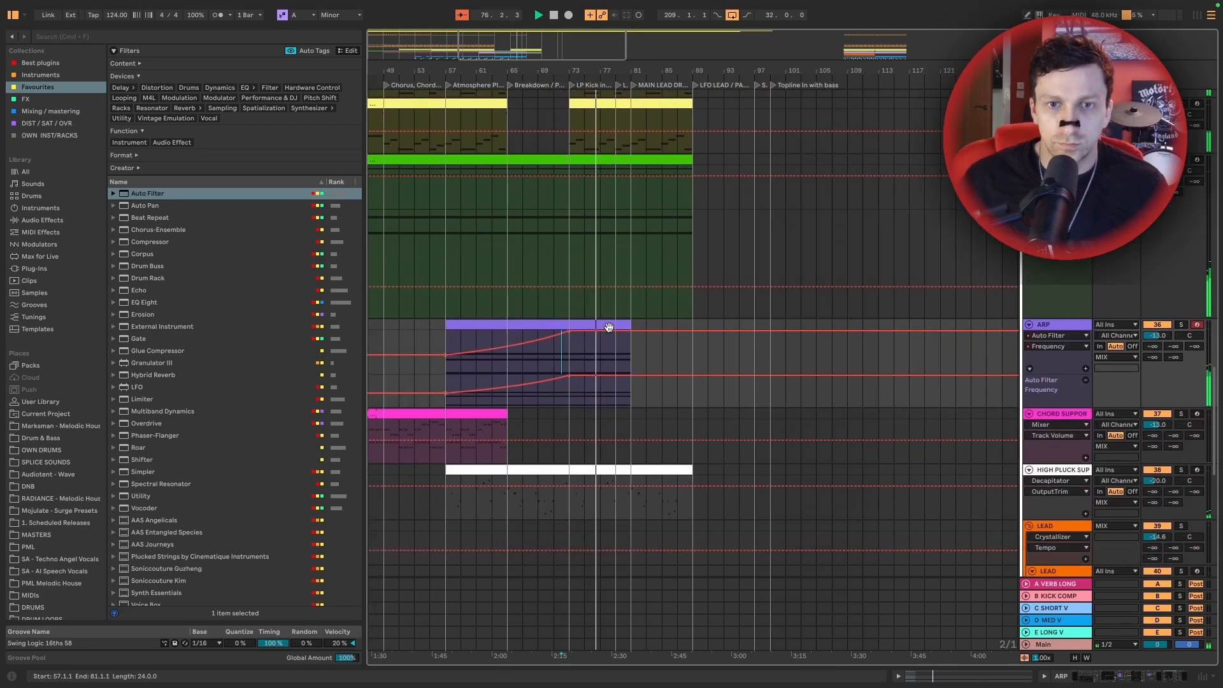
pyautogui.scroll(2, 660, 317)
pyautogui.scroll(-10, 663, 317)
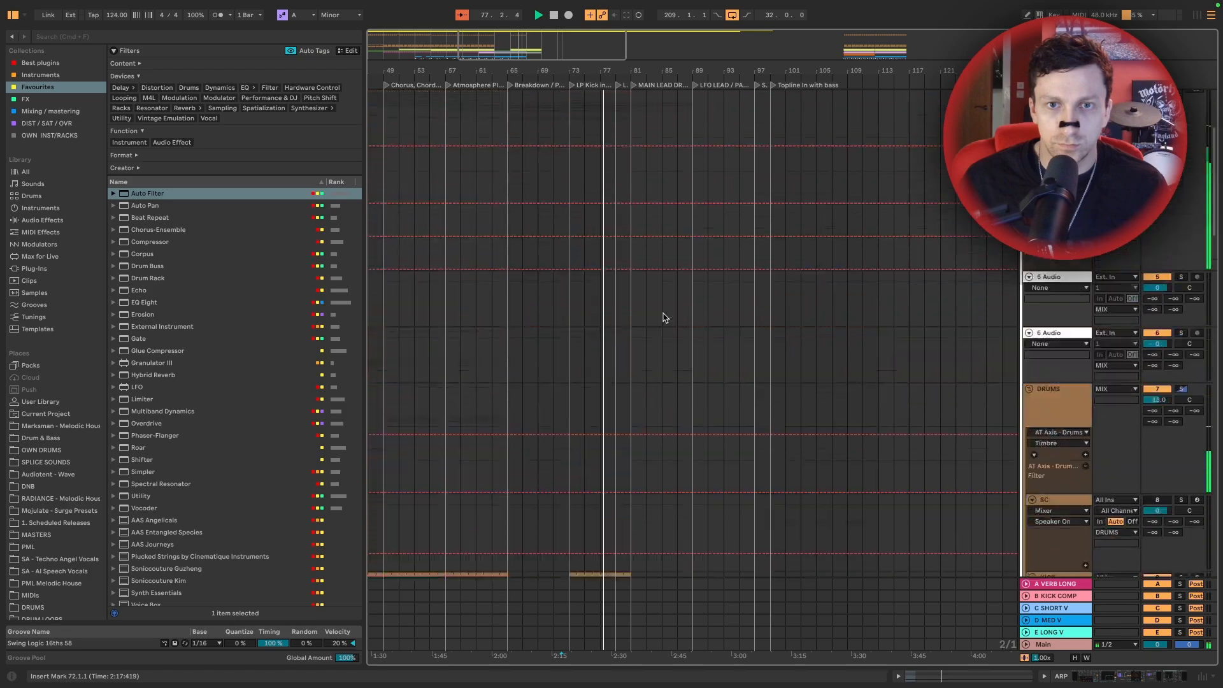
pyautogui.click(1181, 196)
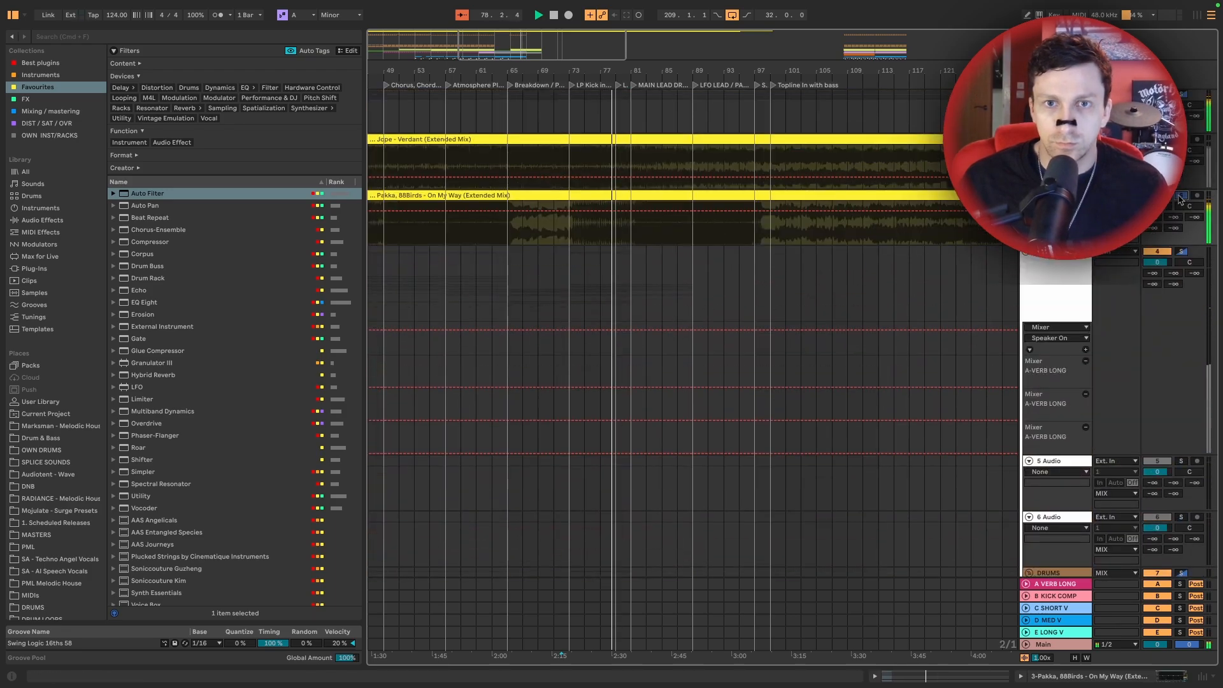
# Examine the build's tracks and the source loop at bar 241, inspecting the CHORD SUPPORT clip and lead parts
pyautogui.scroll(10, 583, 322)
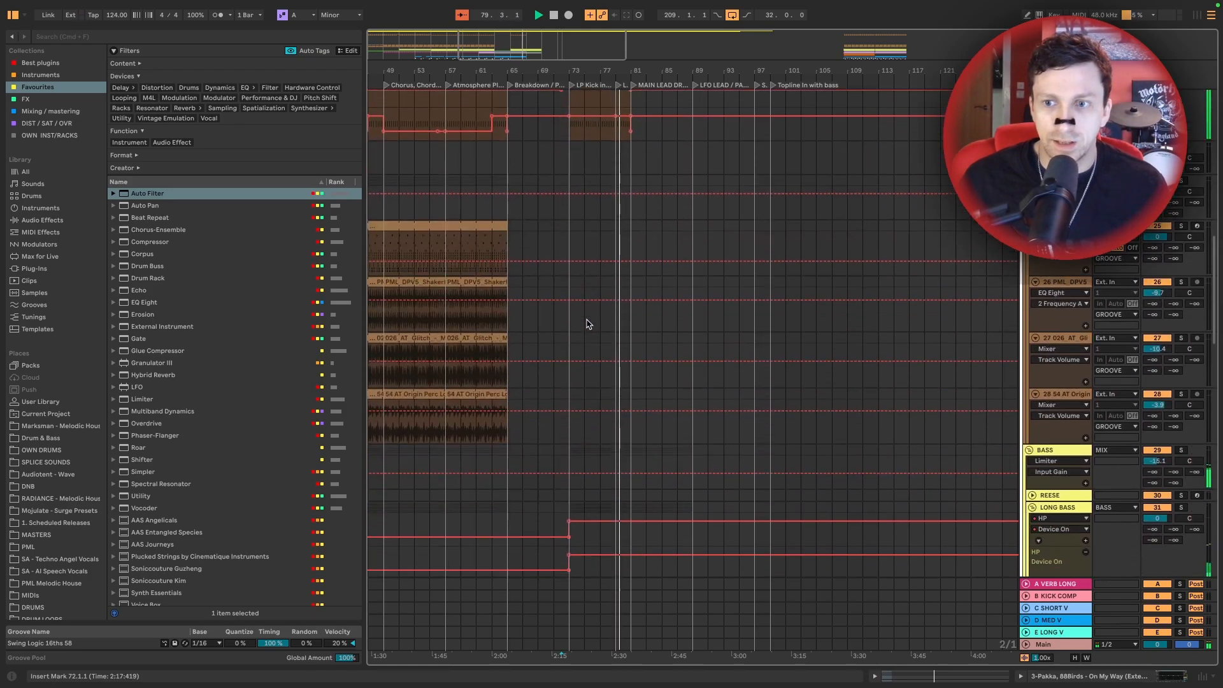
pyautogui.scroll(-5, 589, 323)
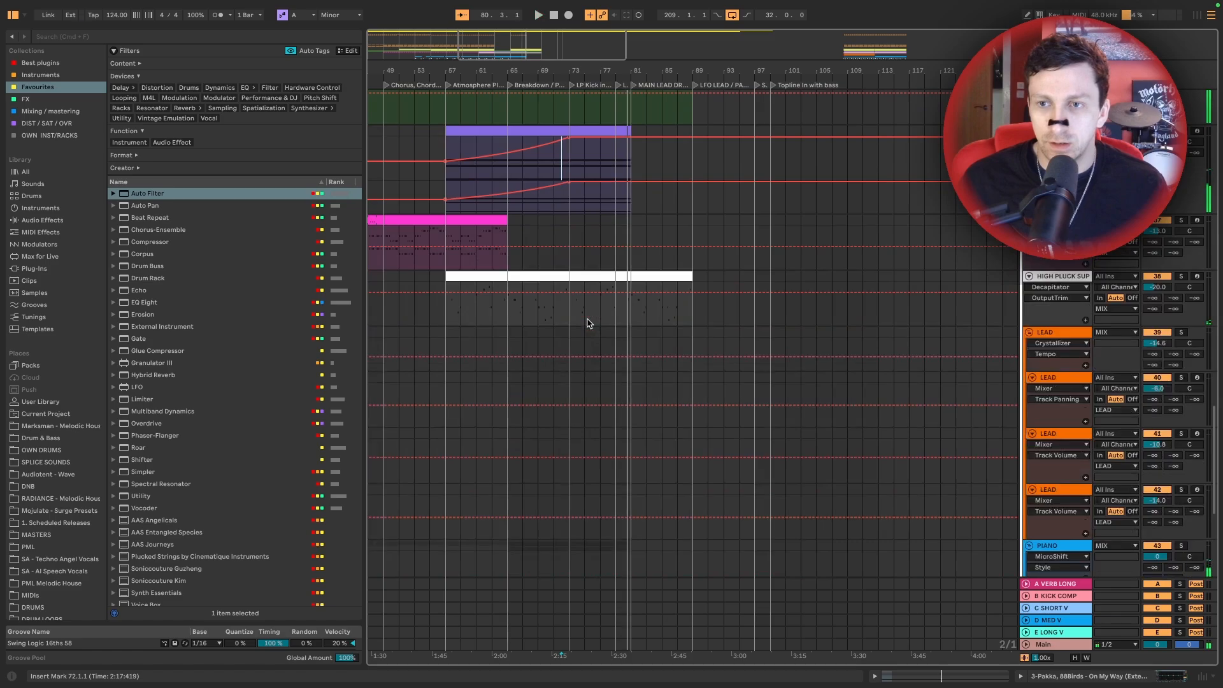
pyautogui.hscroll(10, 587, 323)
pyautogui.scroll(-9, 762, 344)
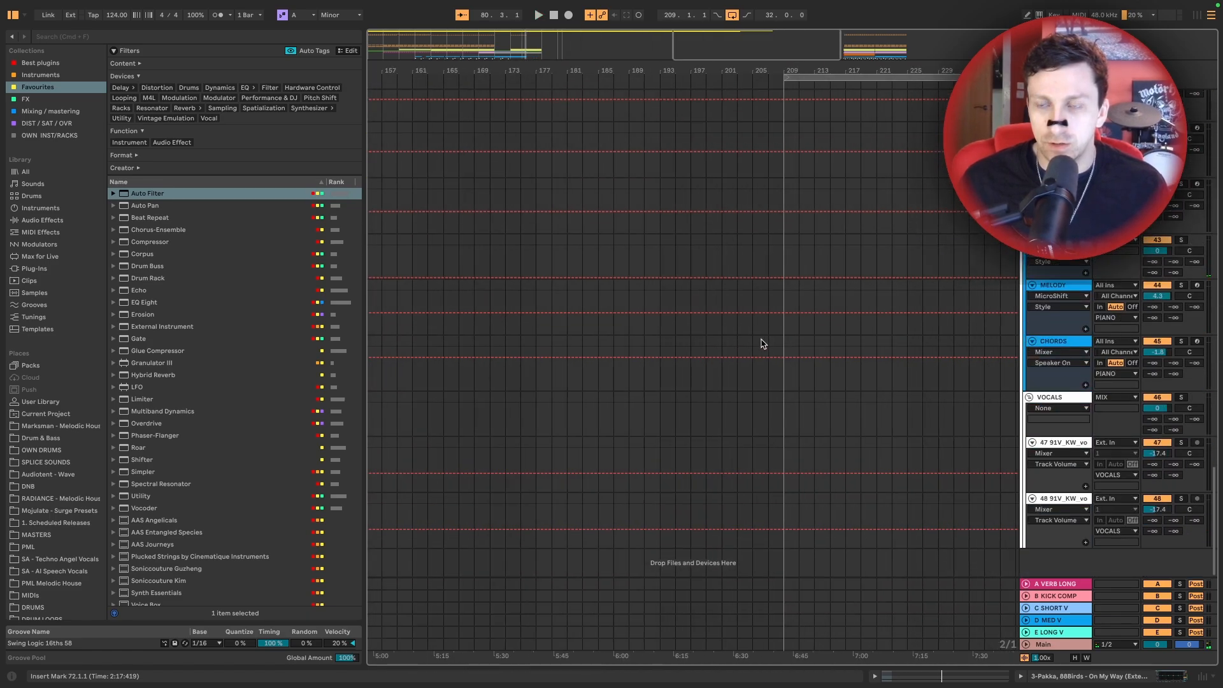
pyautogui.hscroll(5, 762, 344)
pyautogui.scroll(6, 762, 344)
pyautogui.hscroll(4, 762, 344)
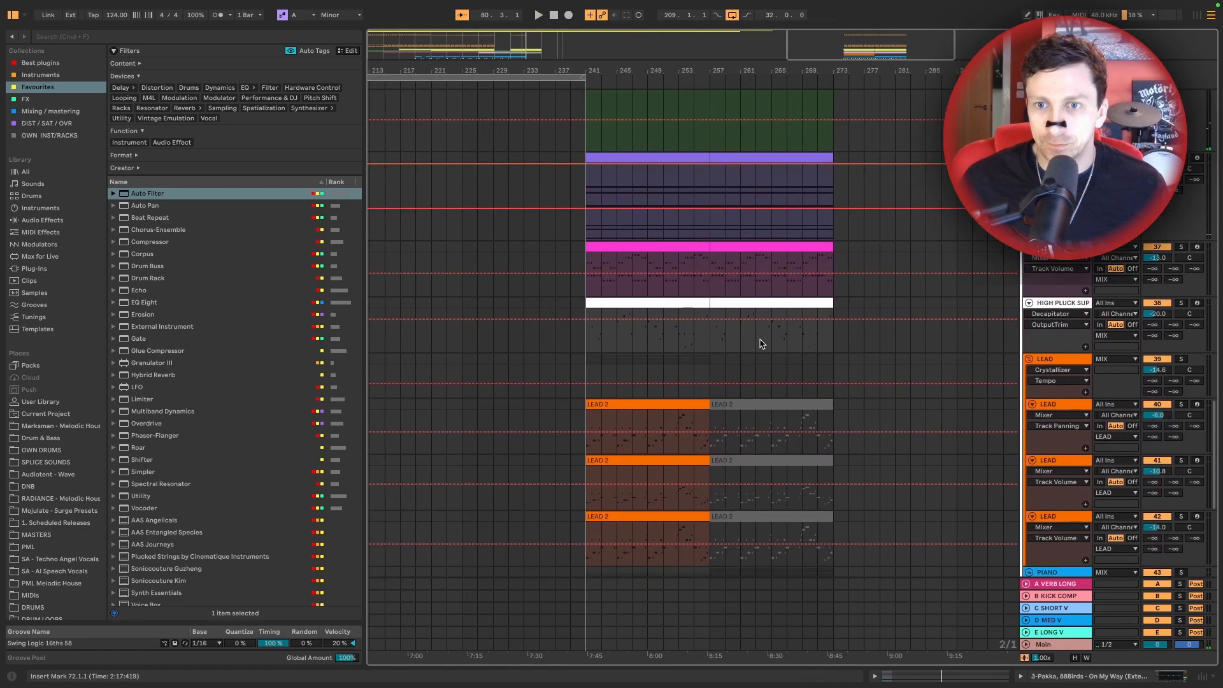
pyautogui.scroll(4, 754, 332)
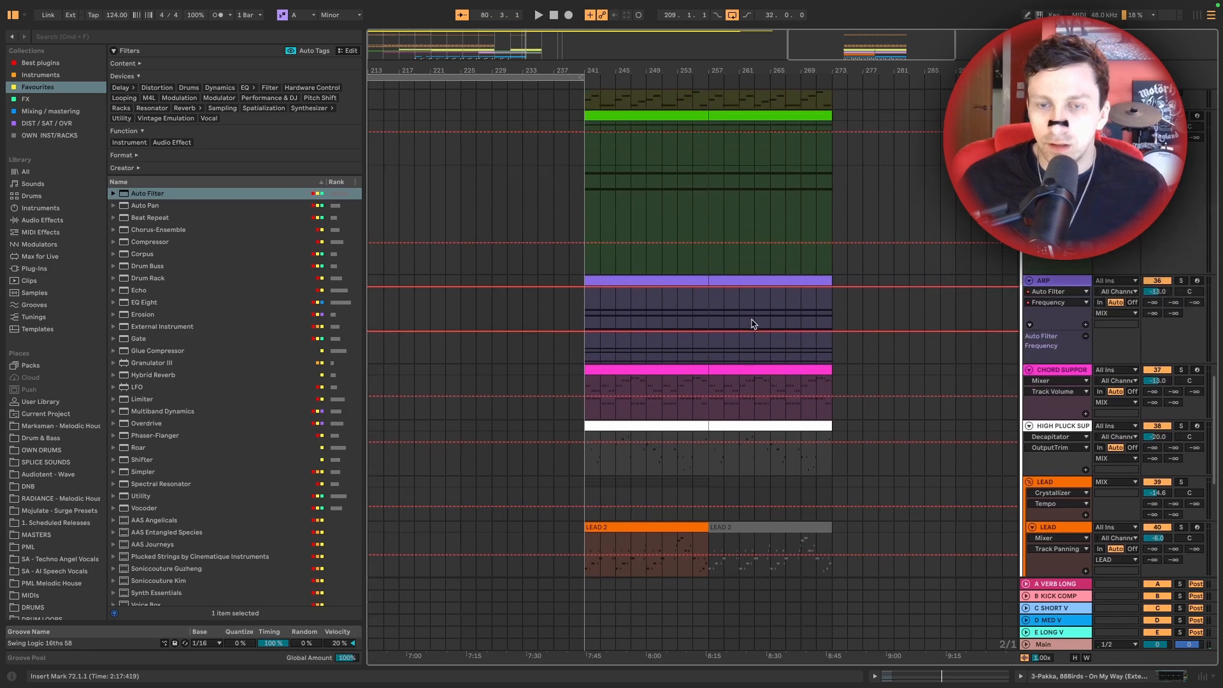
pyautogui.click(645, 367)
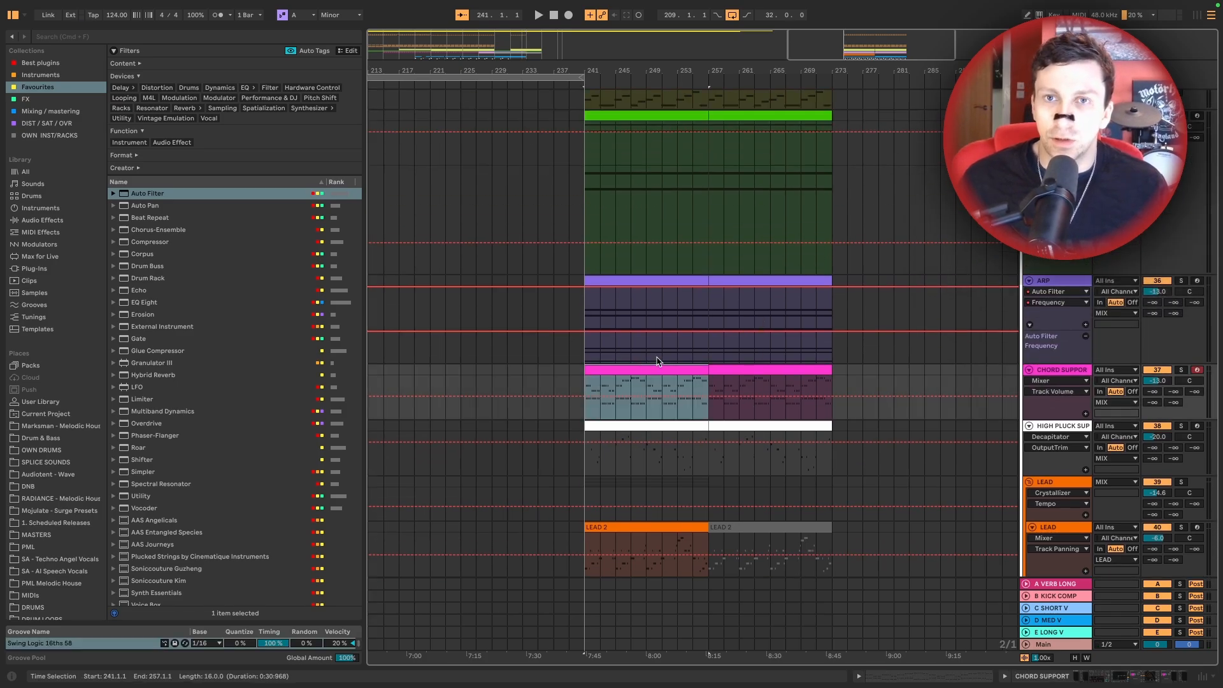
pyautogui.scroll(7, 659, 360)
pyautogui.hscroll(-20, 679, 356)
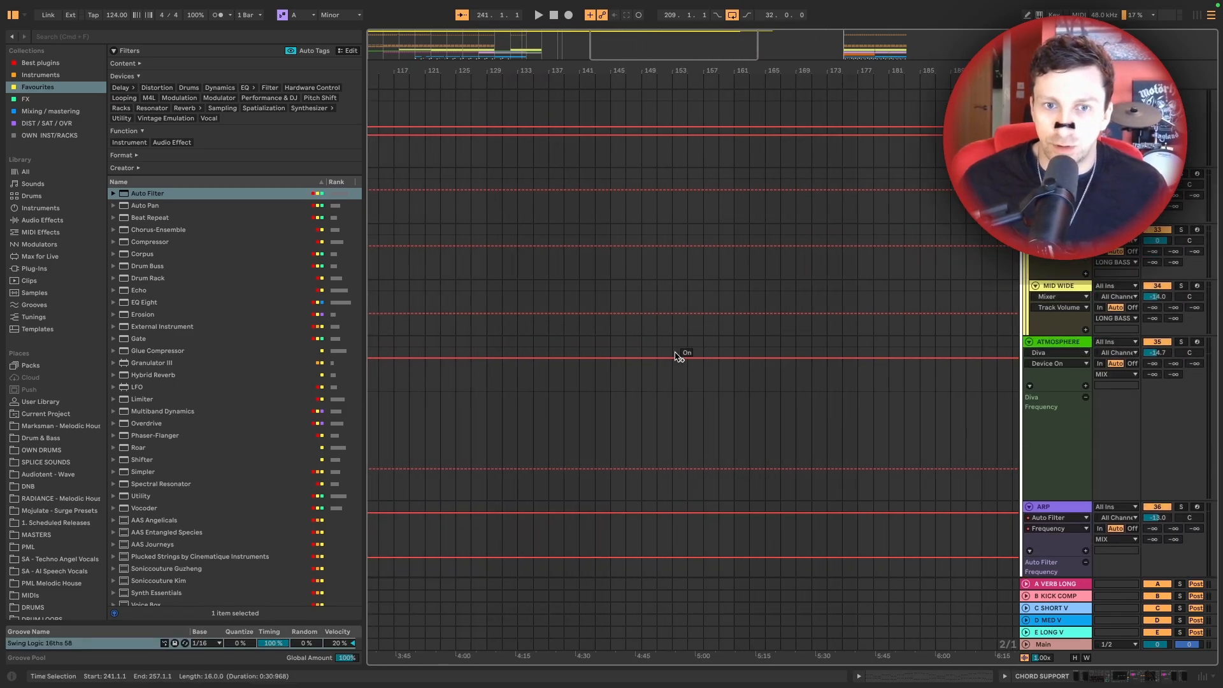
# Duplicate the clips on both vocal adlib tracks from bars 65–73 to bar 73 and play the section
pyautogui.hscroll(5, 691, 357)
pyautogui.click(691, 358)
pyautogui.scroll(-20, 599, 448)
pyautogui.click(584, 441)
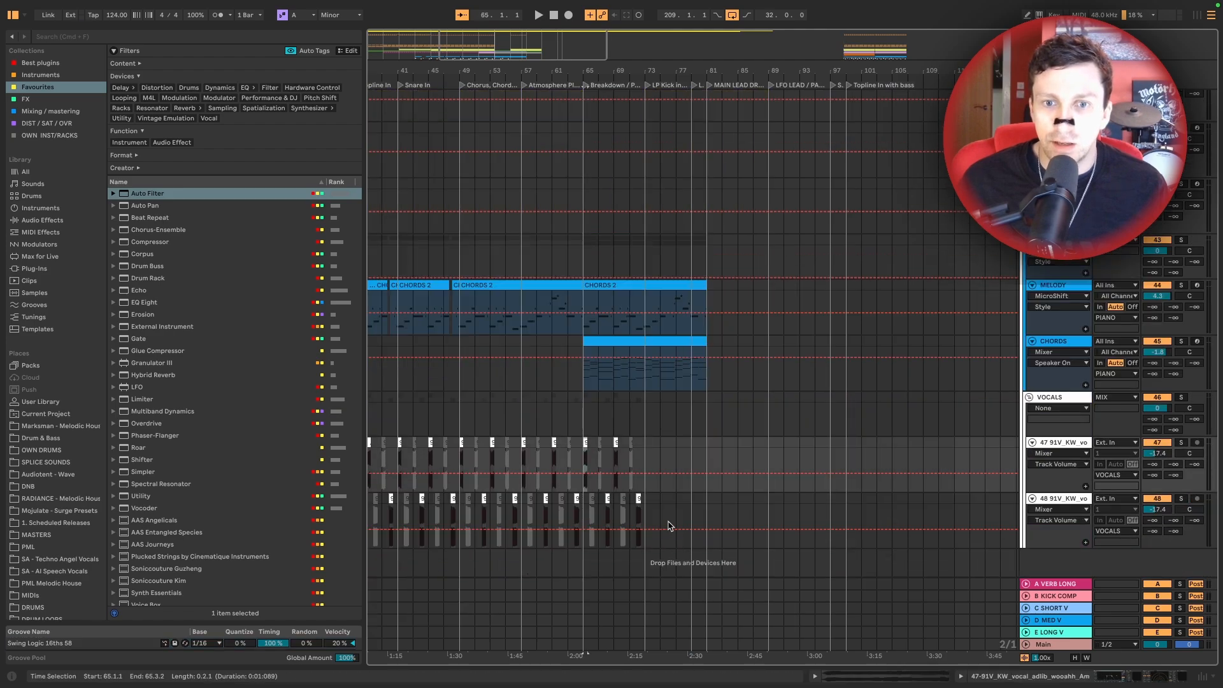
pyautogui.keyDown('shift'); pyautogui.click(648, 505); pyautogui.keyUp('shift')
pyautogui.press('super+d')
pyautogui.press('space')
pyautogui.hscroll(-3, 732, 446)
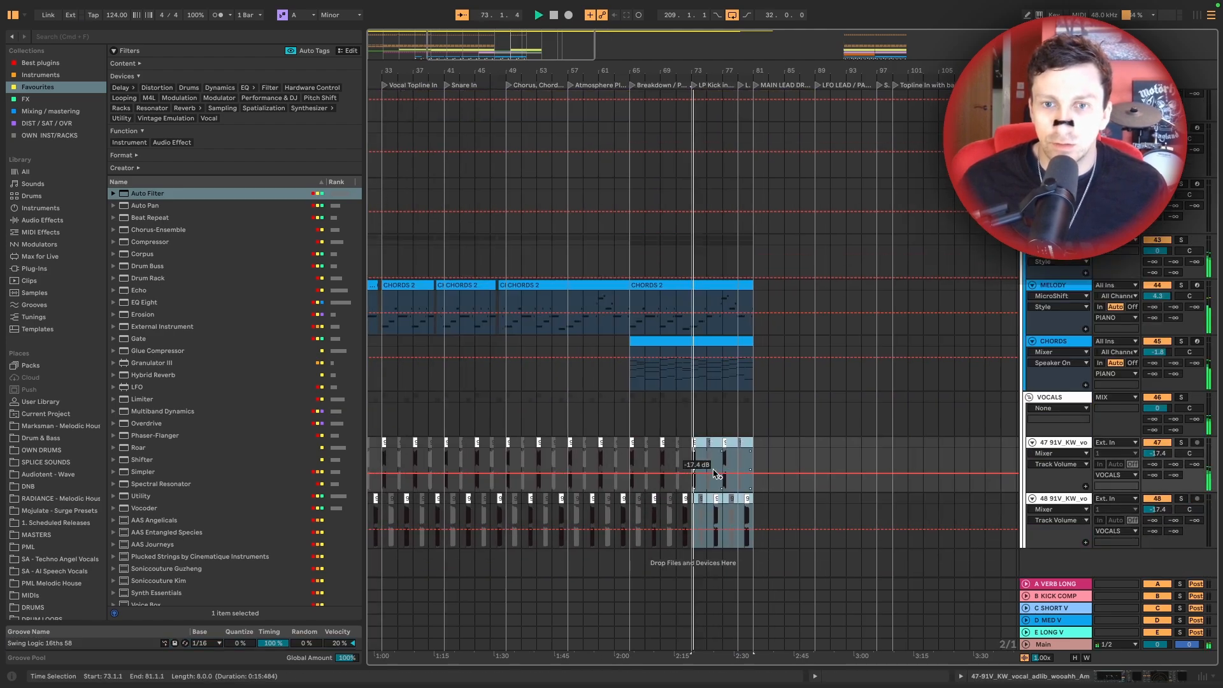
# Copy the Glitch Modular Perc and Origin Perc Loop clips from bars 57–65 to bar 73
pyautogui.scroll(20, 811, 384)
pyautogui.scroll(-10, 812, 383)
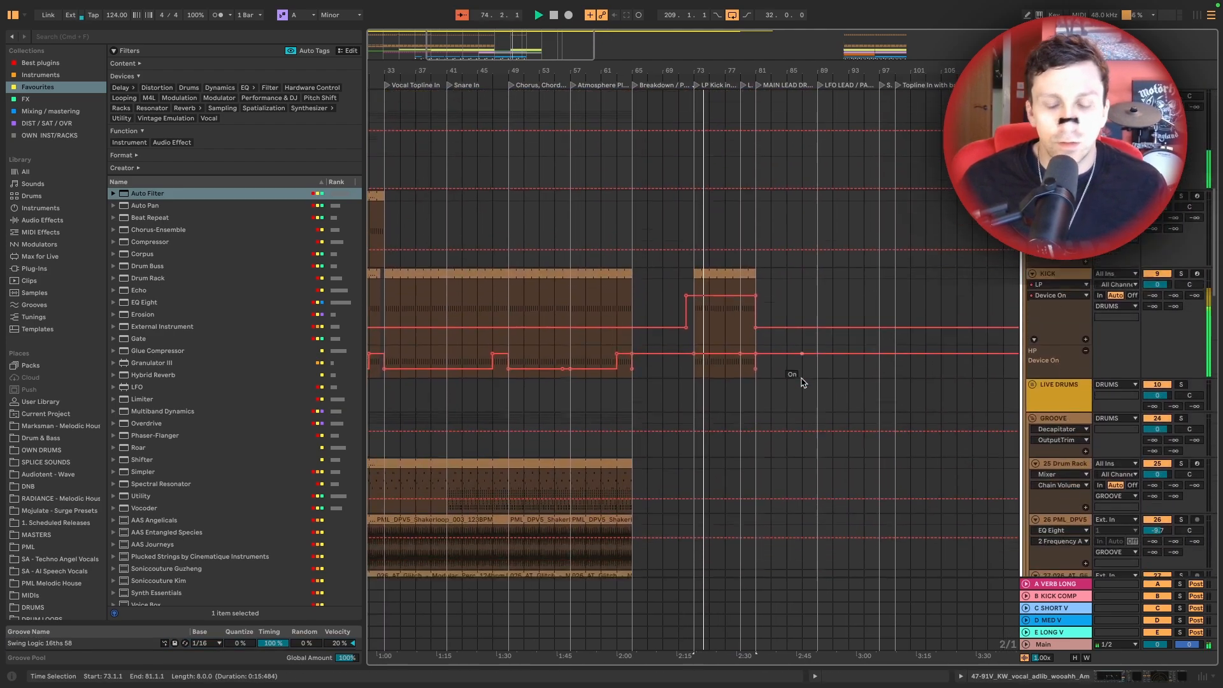
pyautogui.scroll(-5, 667, 265)
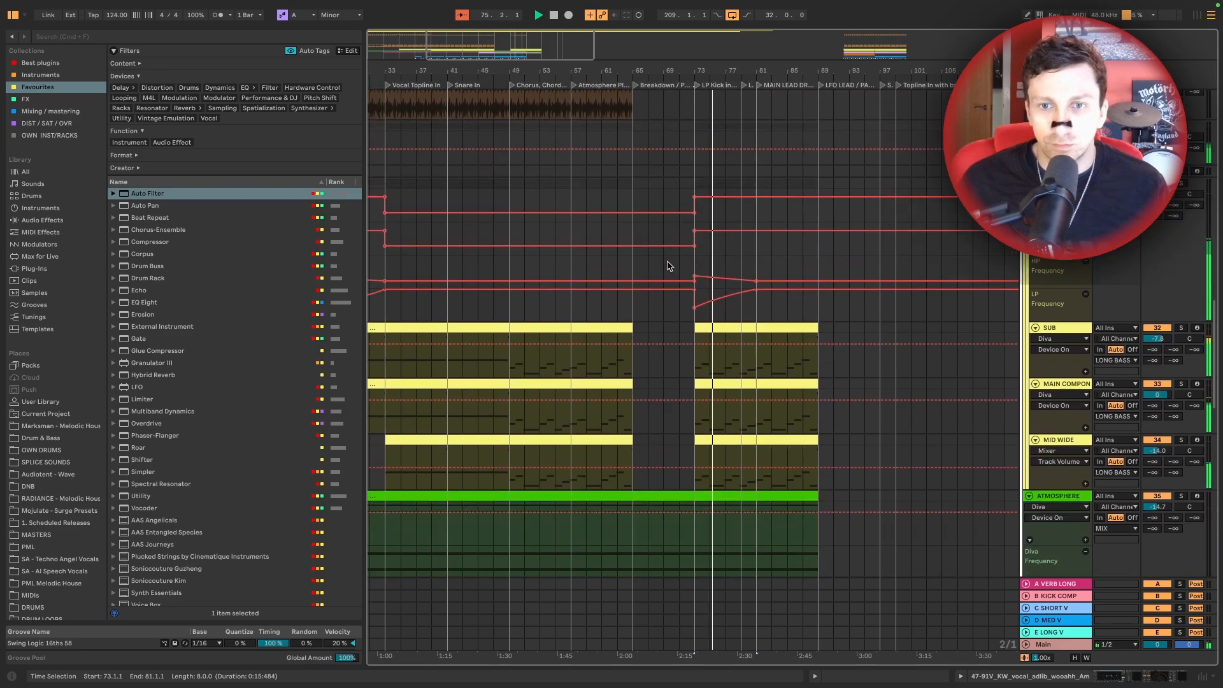
pyautogui.scroll(5, 642, 225)
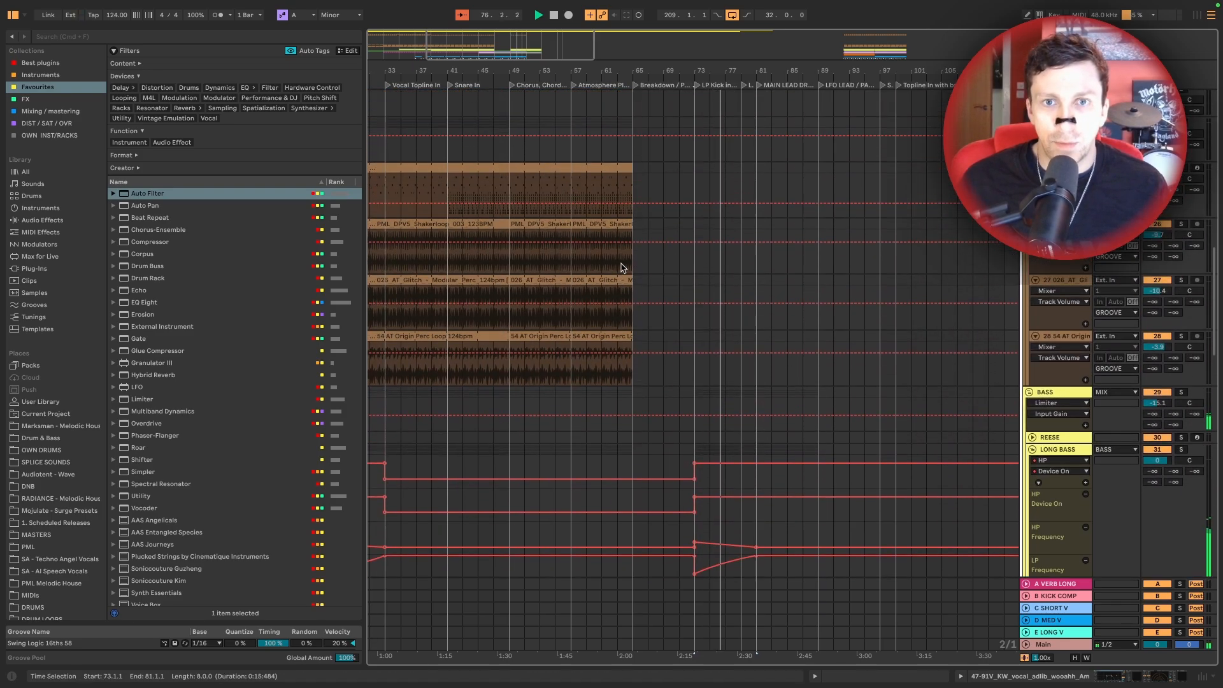
pyautogui.click(610, 167)
pyautogui.click(611, 225)
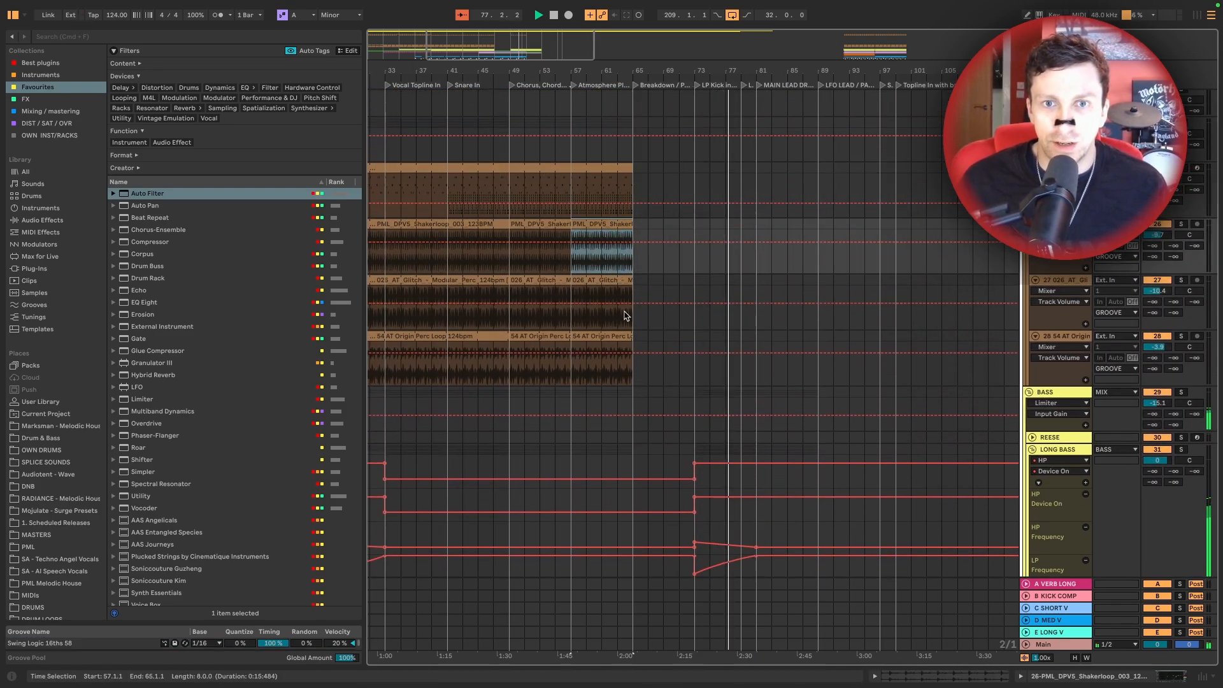
pyautogui.click(620, 272)
pyautogui.click(619, 281)
pyautogui.click(619, 336)
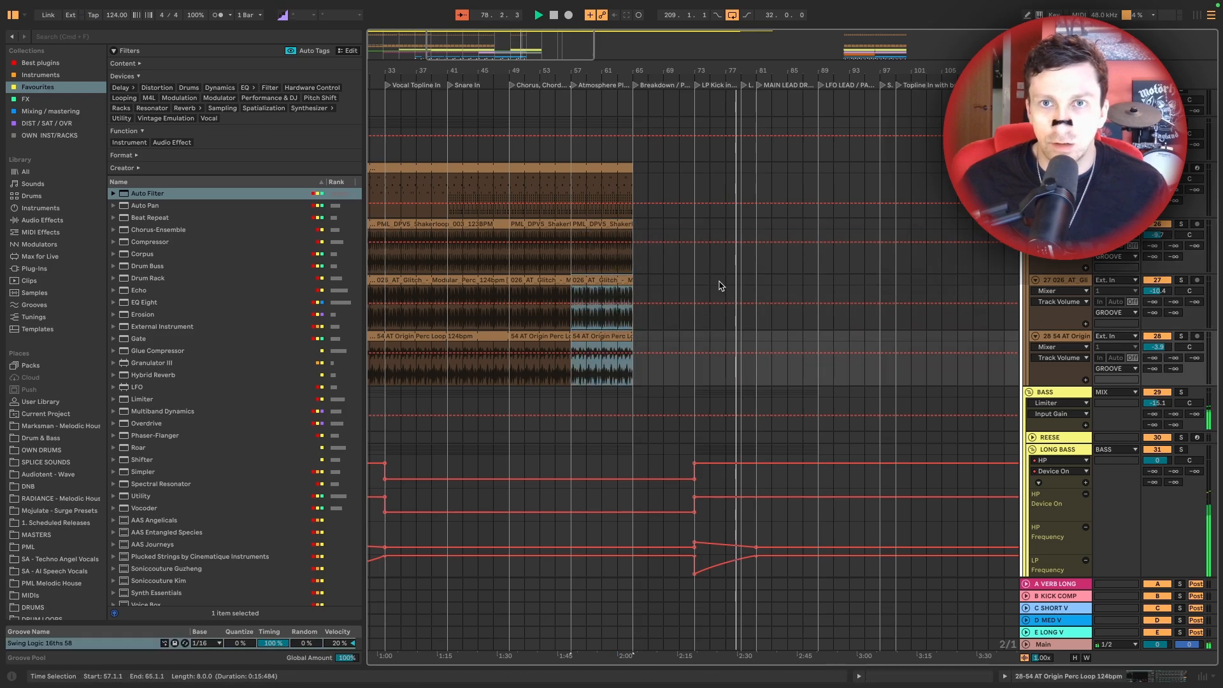
pyautogui.click(697, 282)
pyautogui.hotkey('ctrl', 'v')
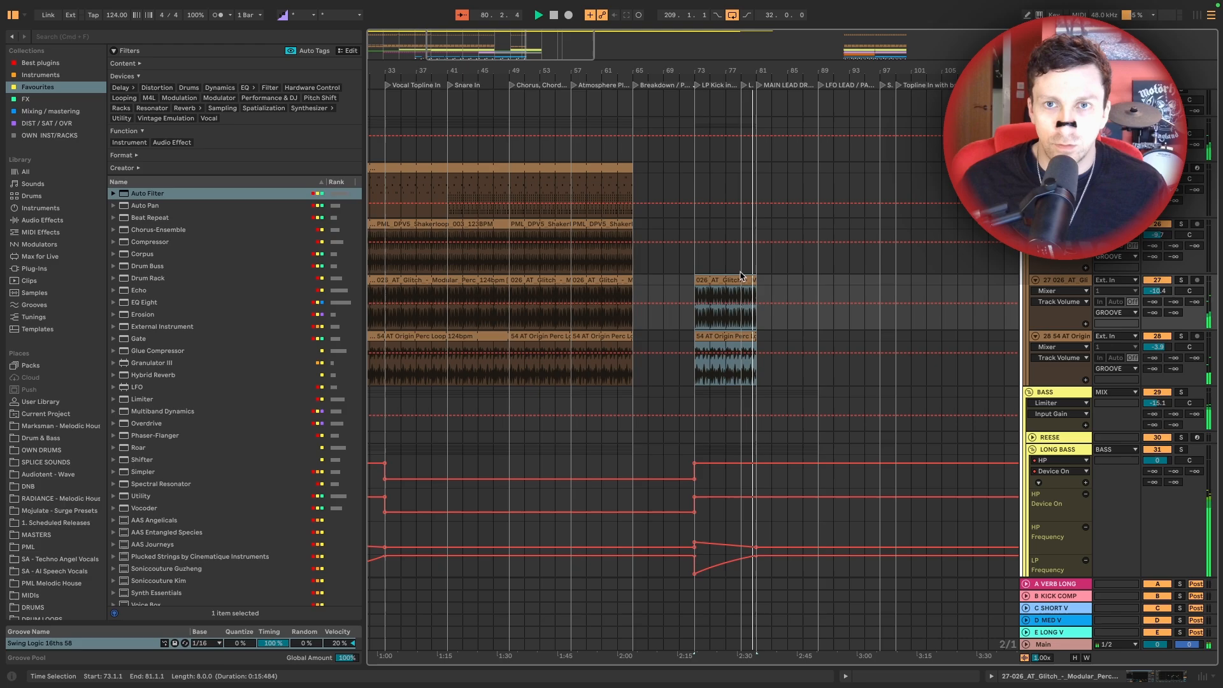
# Extend the KICK clip and the SC clip to bar 89
pyautogui.scroll(8, 854, 280)
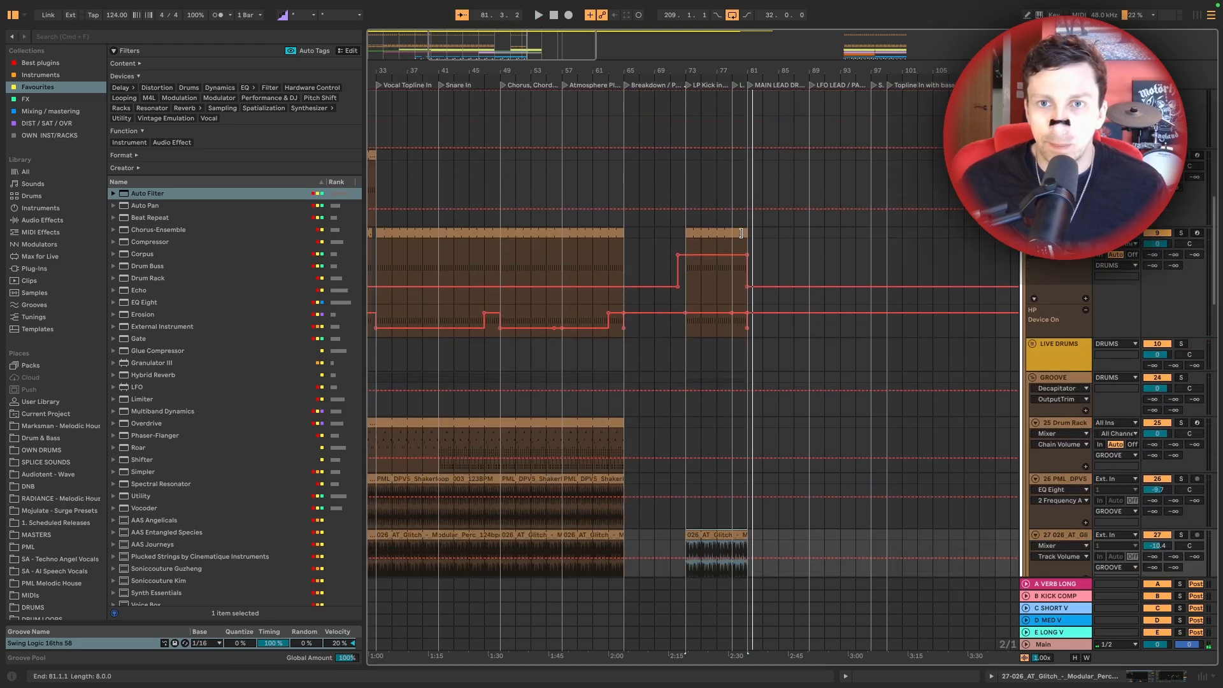
pyautogui.moveTo(741, 233); pyautogui.dragTo(814, 233)
pyautogui.scroll(6, 806, 238)
pyautogui.hscroll(-3, 805, 237)
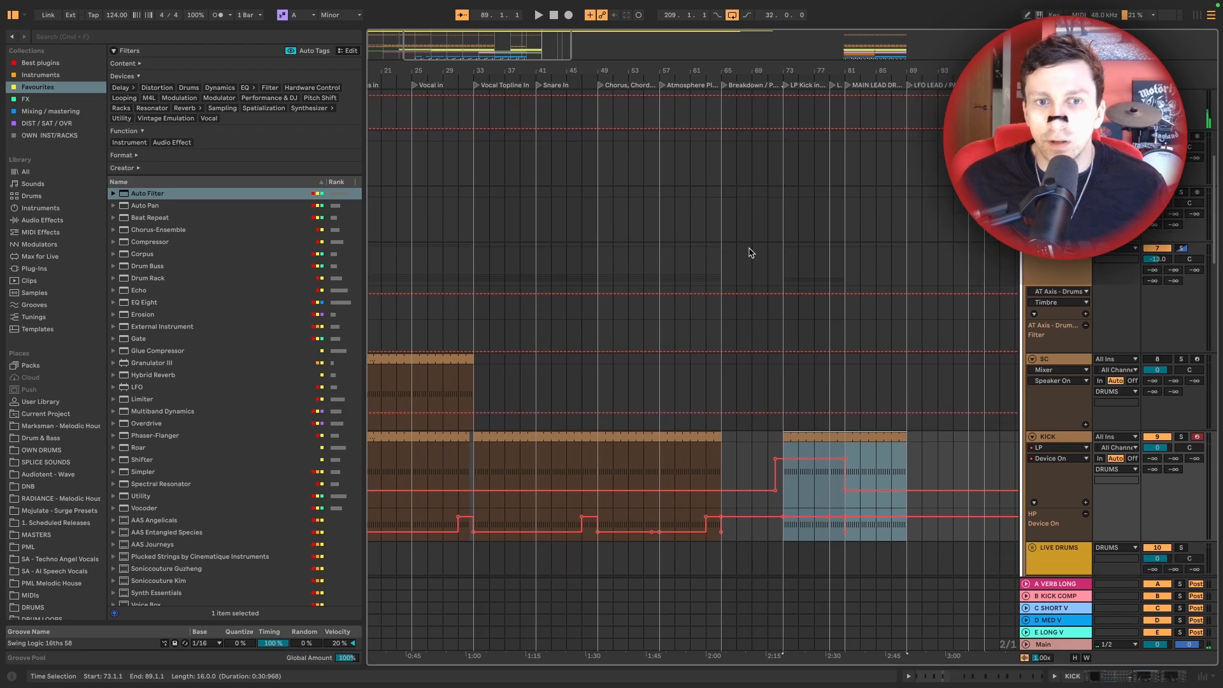
pyautogui.scroll(-1, 455, 374)
pyautogui.click(476, 354)
pyautogui.hscroll(-1, 477, 354)
pyautogui.click(472, 351)
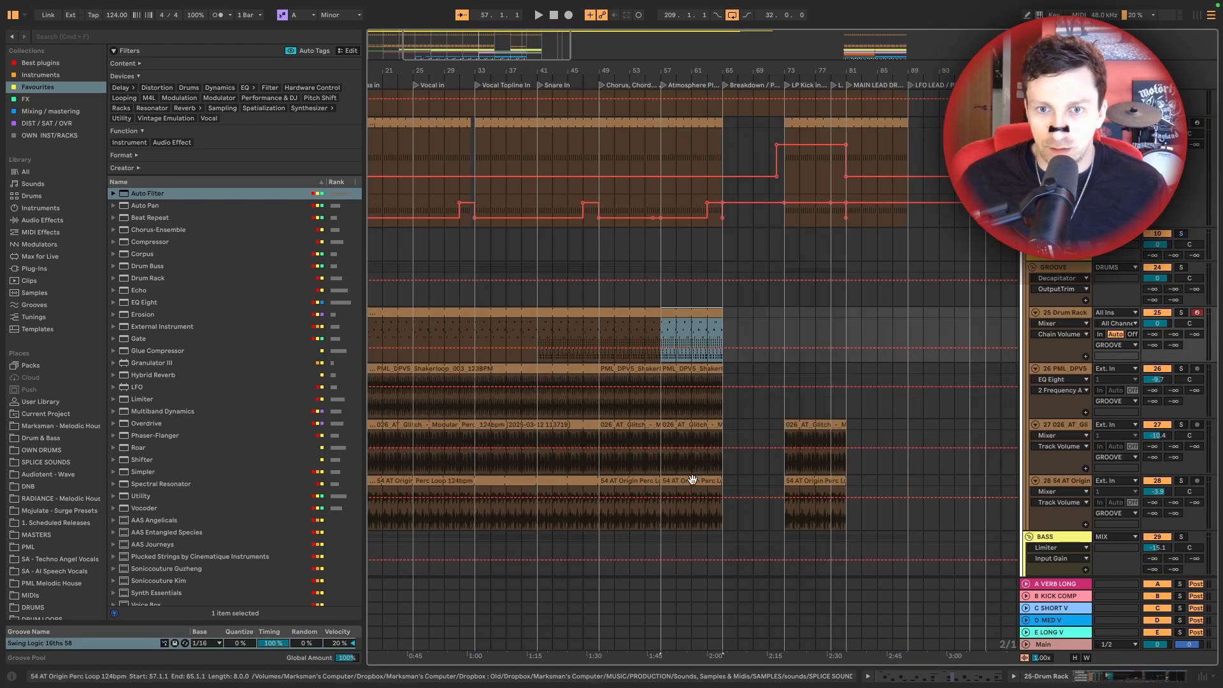
# Copy the four GROOVE track clips from bars 57–65 to bar 81 and play the drop
pyautogui.keyDown('shift'); pyautogui.click(693, 479); pyautogui.keyUp('shift')
pyautogui.hscroll(5, 805, 347)
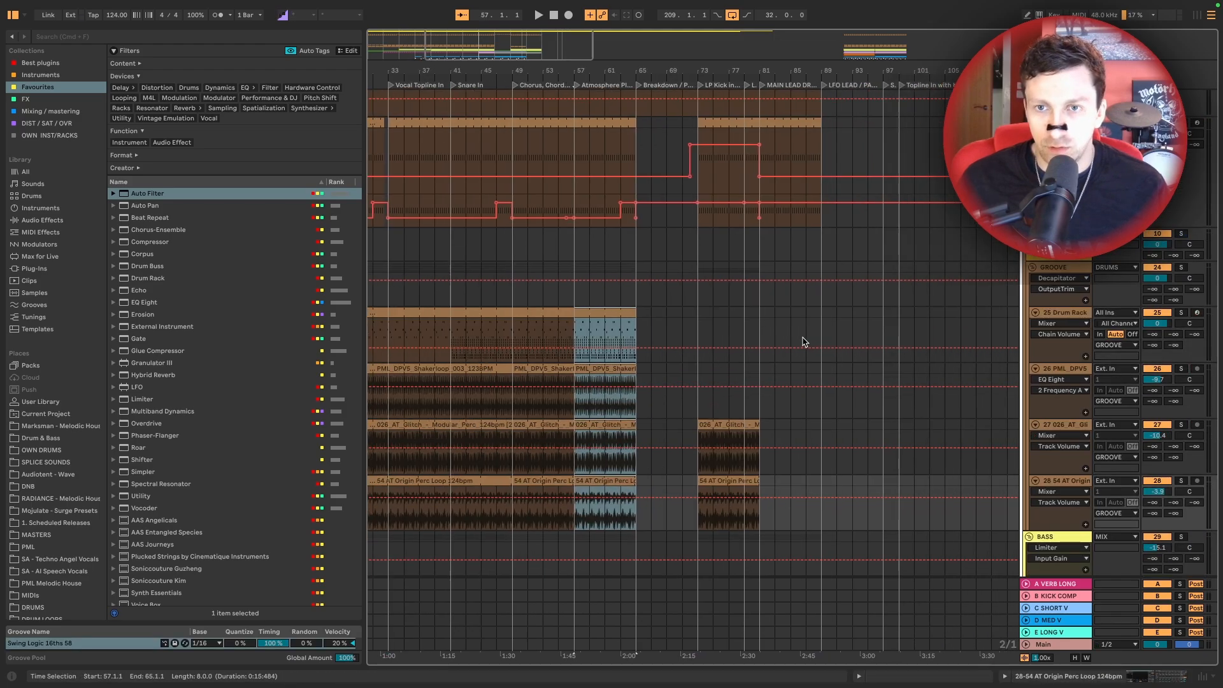
pyautogui.click(709, 316)
pyautogui.press('super+v')
pyautogui.press('space')
pyautogui.hscroll(1, 721, 306)
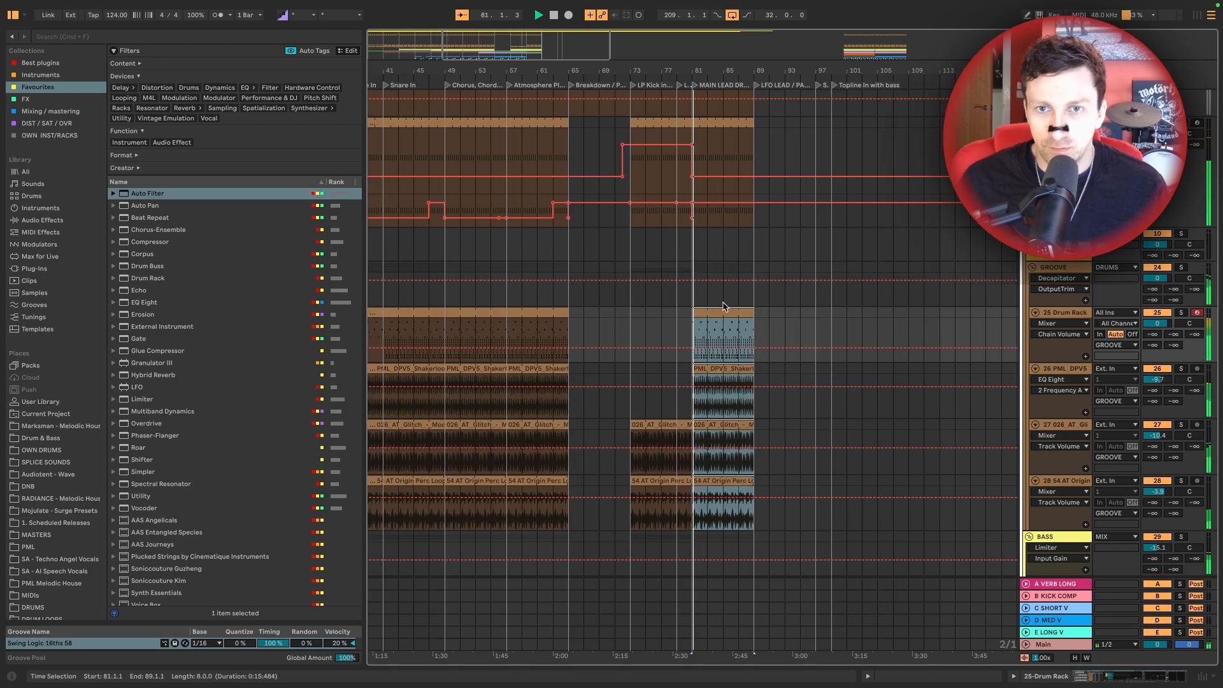
# Switch off the LONG BASS HP and LP filters from bar 81 and play the drop again
pyautogui.scroll(-10, 734, 295)
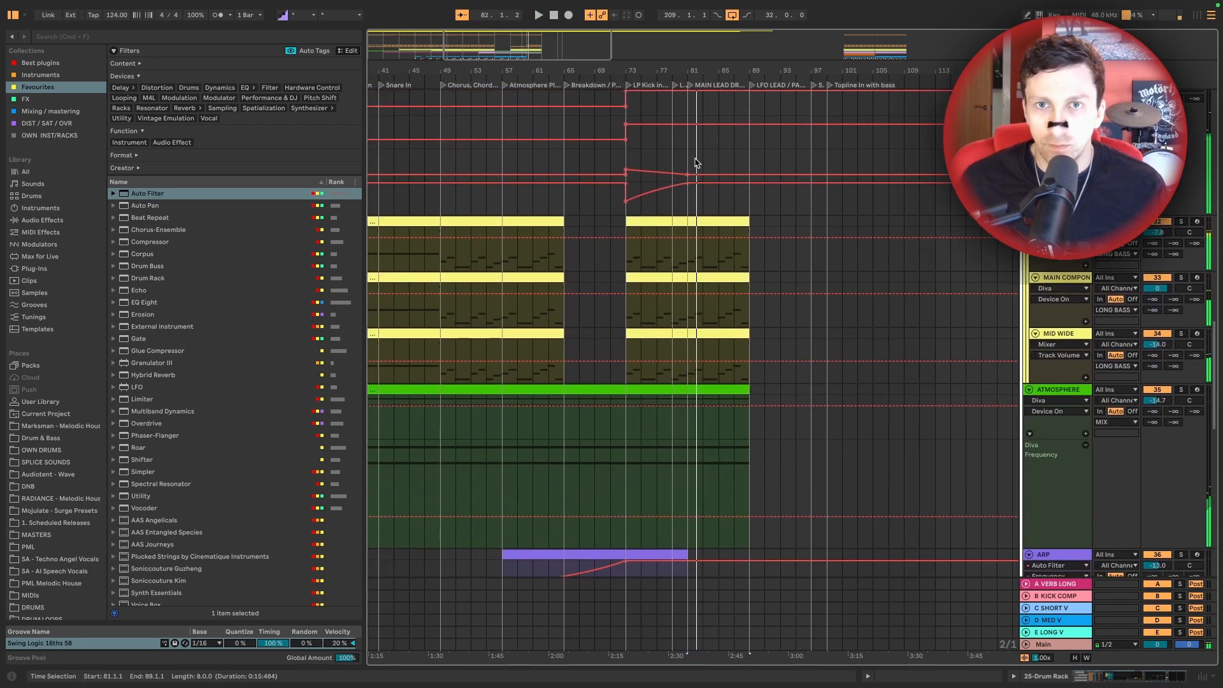
pyautogui.press('space')
pyautogui.moveTo(688, 124); pyautogui.dragTo(688, 139)
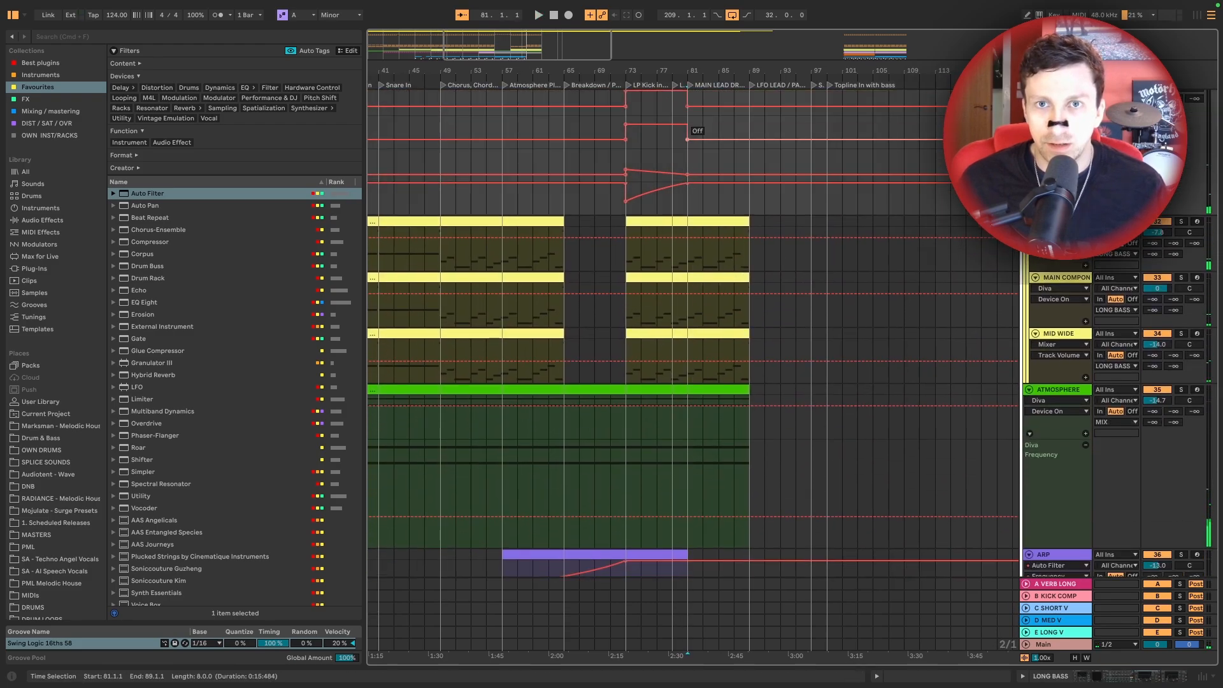
pyautogui.scroll(5, 727, 163)
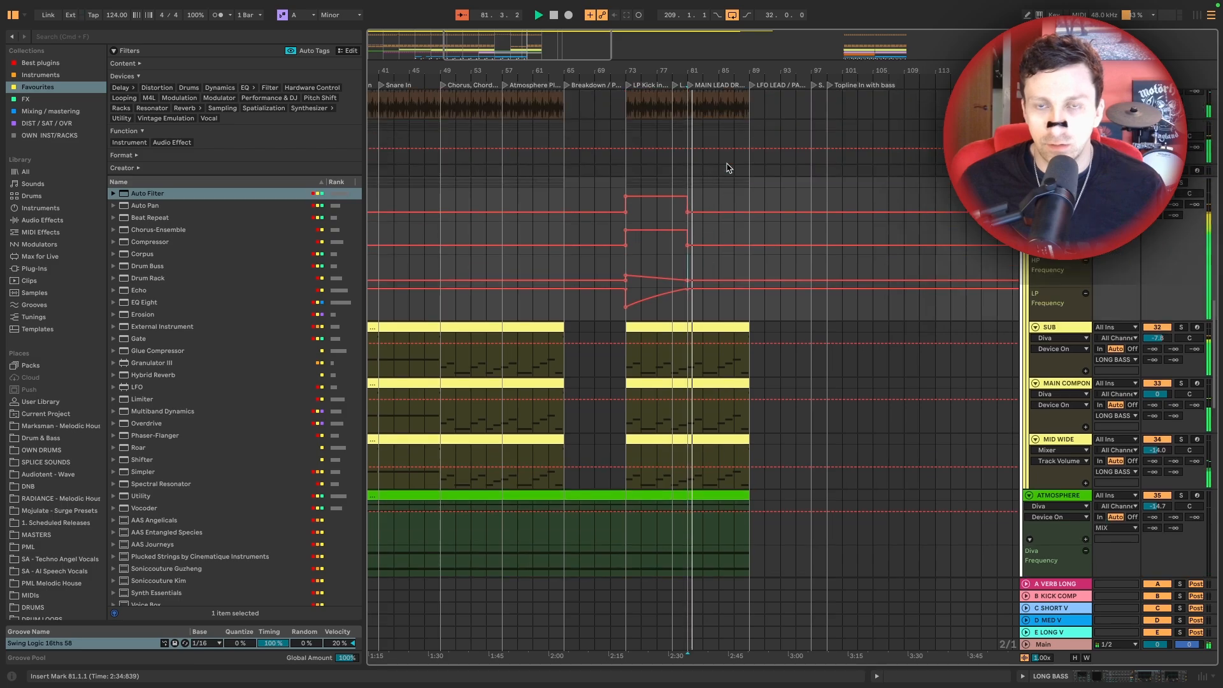
# Set the KICK track's HP Device On automation to off from bar 81
pyautogui.scroll(-3, 729, 173)
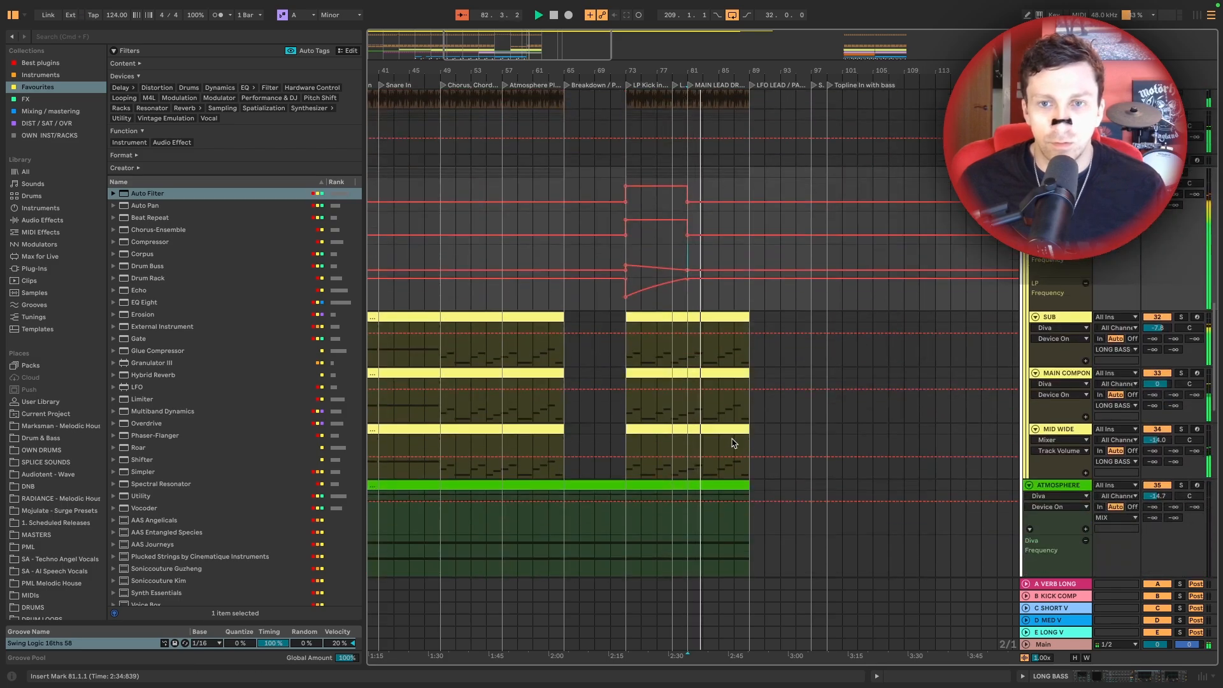
pyautogui.scroll(-3, 732, 442)
pyautogui.scroll(15, 724, 375)
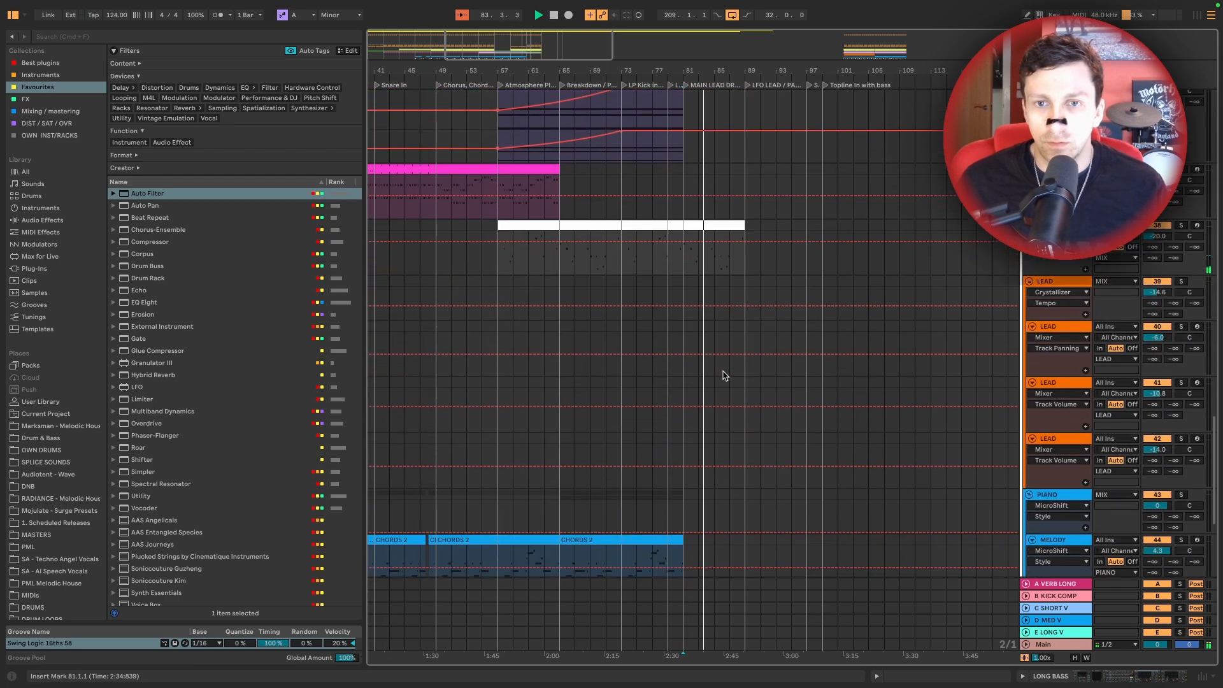
pyautogui.scroll(-10, 710, 326)
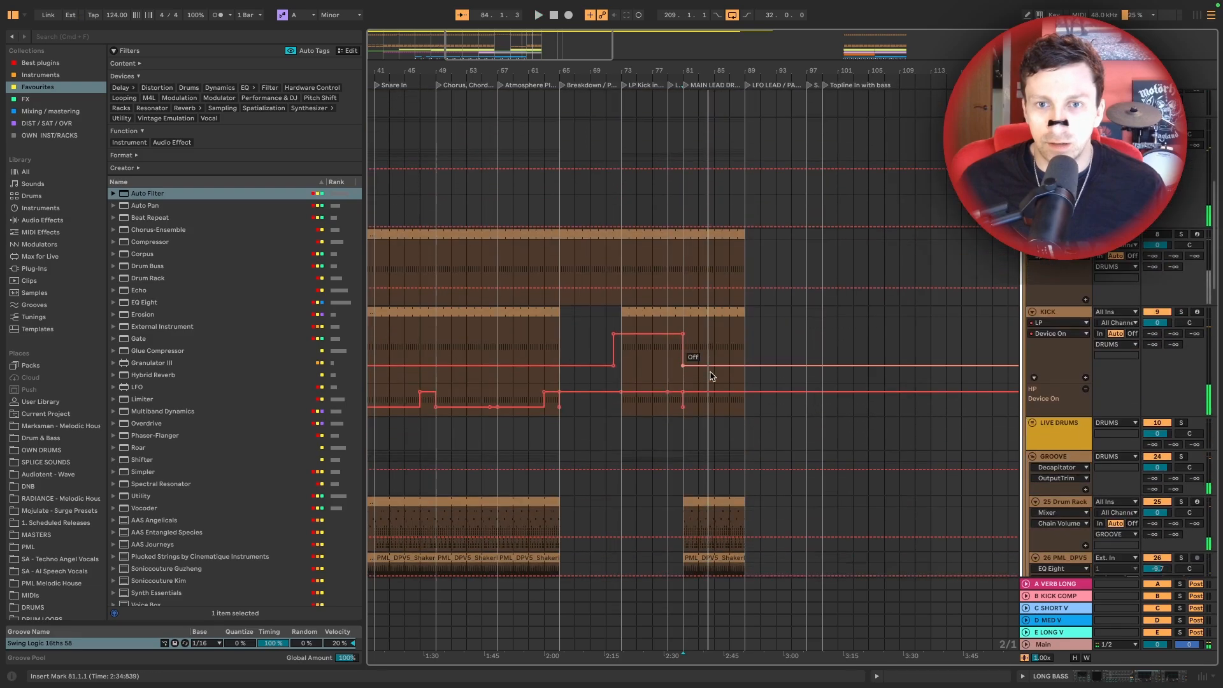
pyautogui.moveTo(697, 276); pyautogui.dragTo(697, 287)
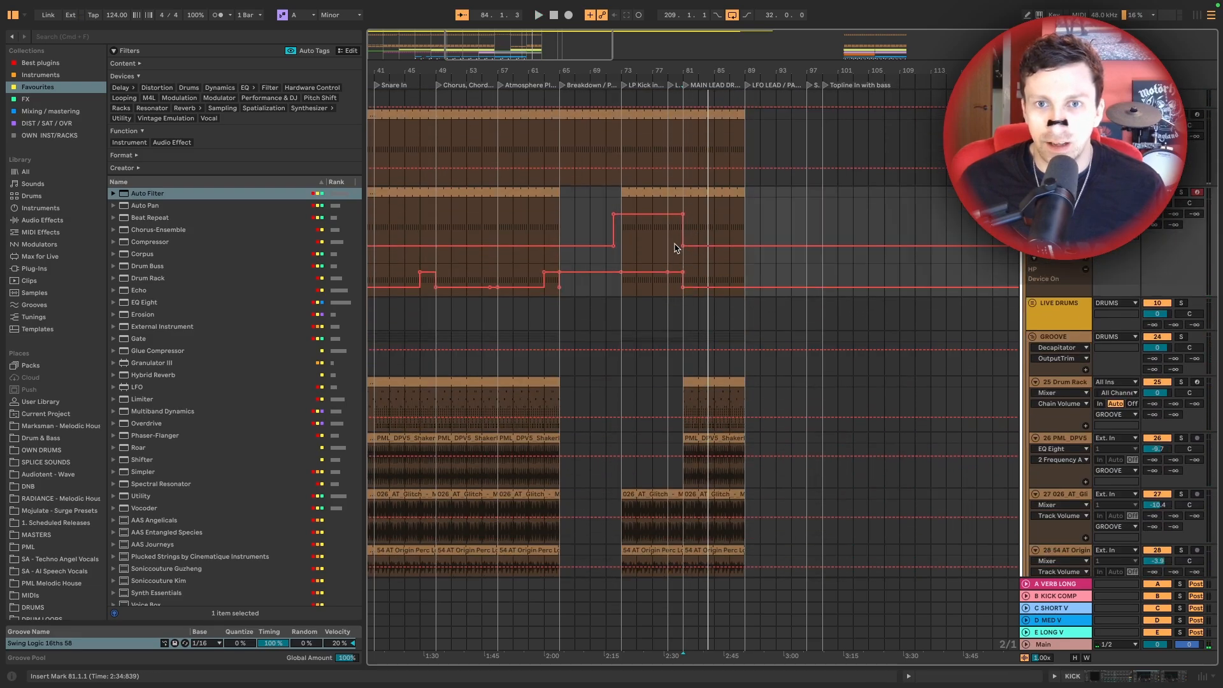
# Extend the ARP clip to bar 89 and play from bar 81
pyautogui.press('space')
pyautogui.scroll(-15, 685, 250)
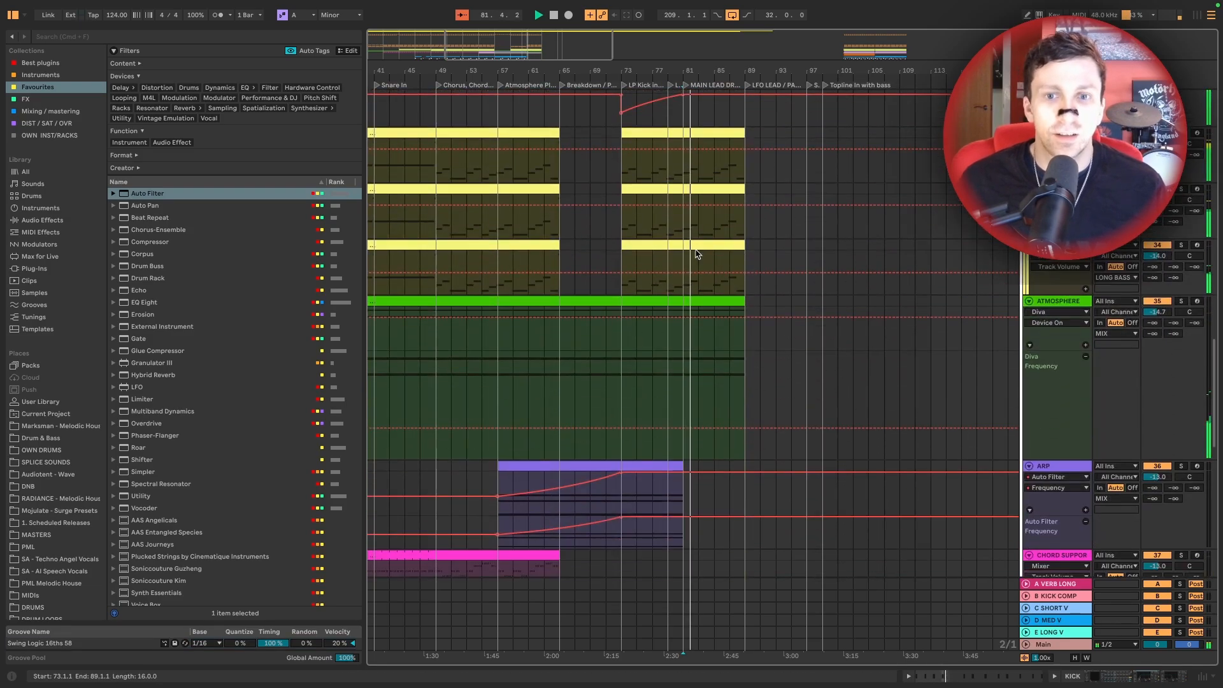
pyautogui.moveTo(675, 290); pyautogui.dragTo(737, 291)
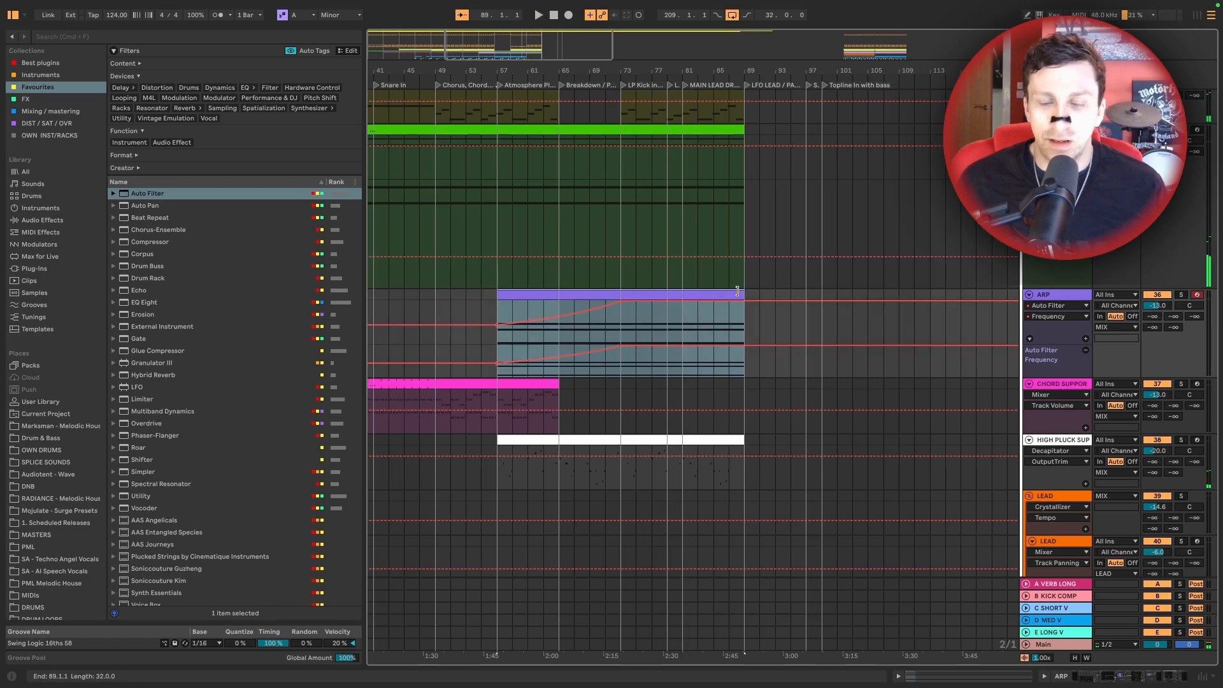
pyautogui.press('space')
pyautogui.scroll(-3, 737, 292)
pyautogui.hscroll(3, 765, 285)
pyautogui.click(747, 235)
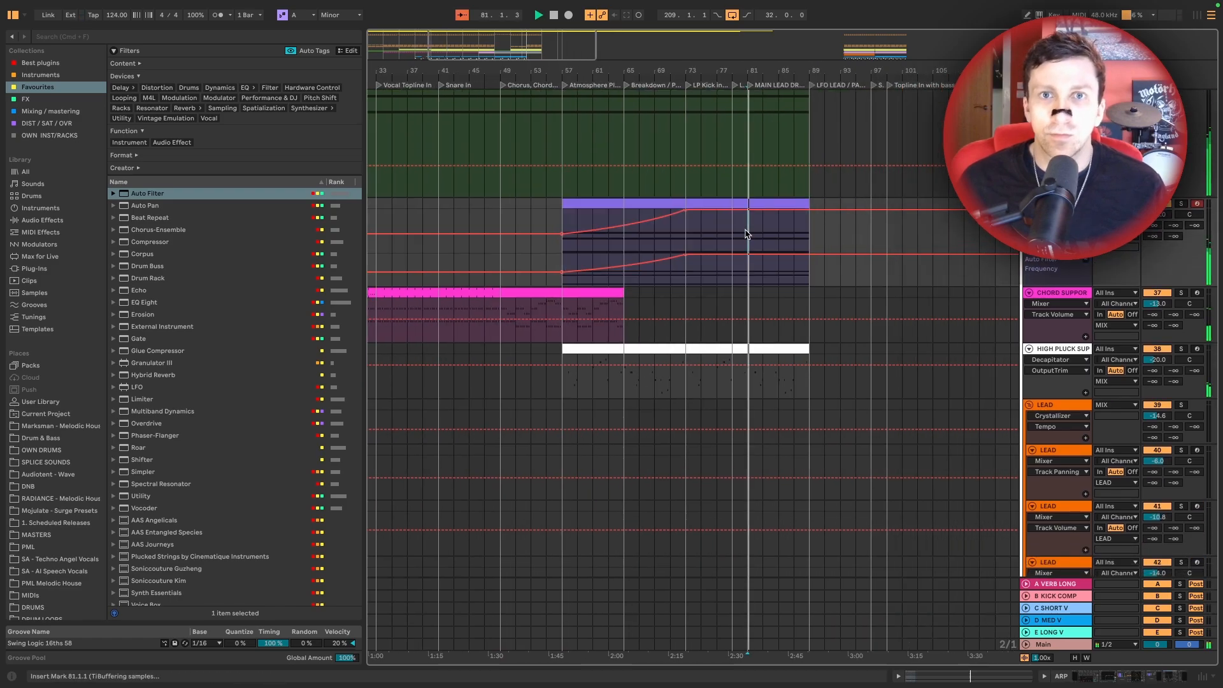
# Duplicate the clips on both vocal adlib tracks from bars 73–81 to bar 81
pyautogui.scroll(-4, 747, 236)
pyautogui.scroll(-6, 748, 235)
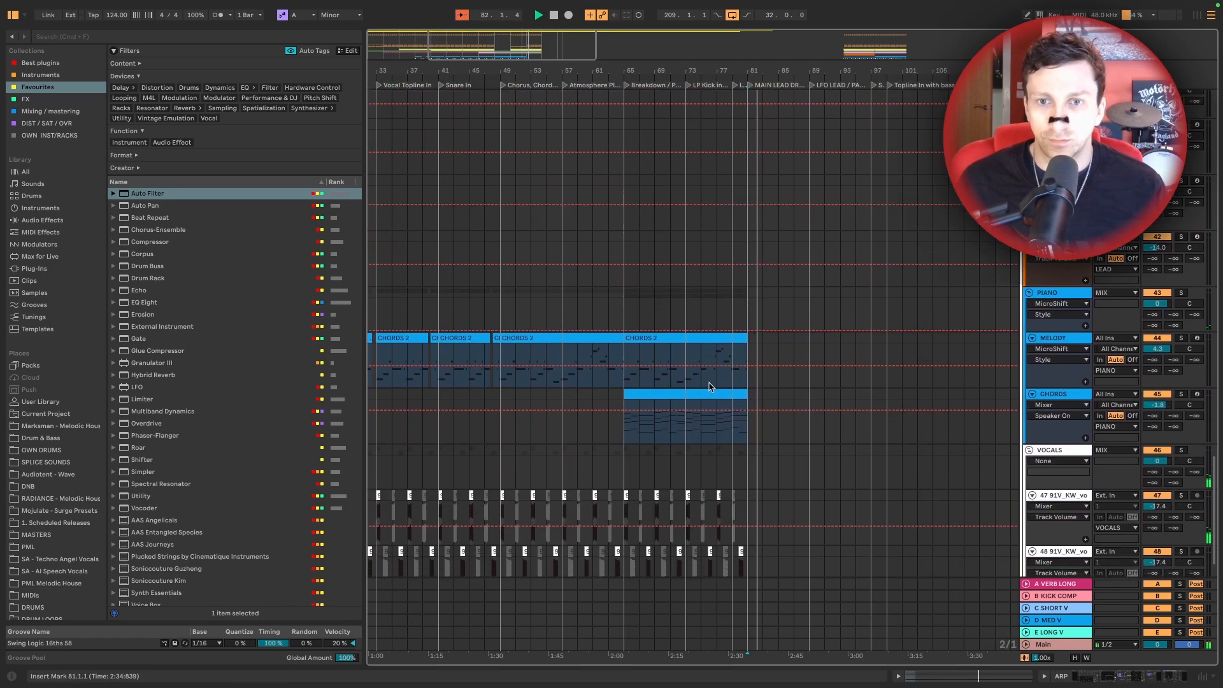
pyautogui.scroll(-2, 711, 386)
pyautogui.hscroll(3, 712, 387)
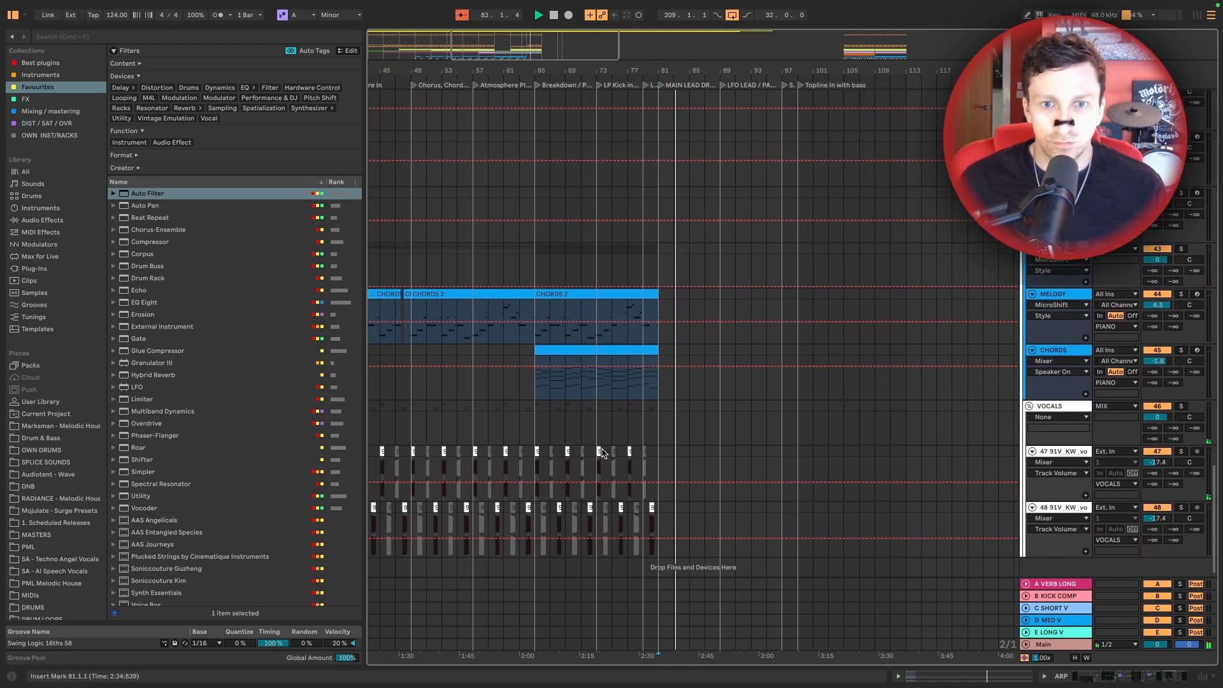
pyautogui.moveTo(599, 453); pyautogui.dragTo(656, 511)
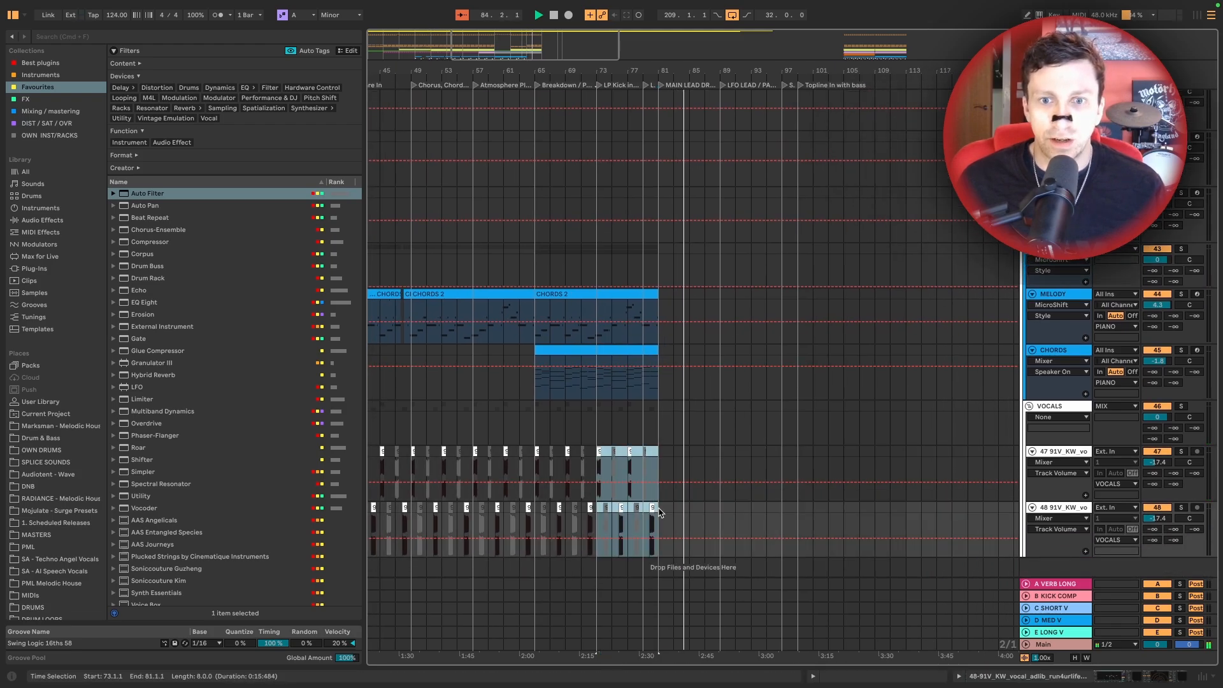
pyautogui.press('super+d')
# Copy the active LEAD 2 clips starting at bar 241 on all three LEAD tracks
pyautogui.hscroll(10, 710, 451)
pyautogui.scroll(5, 837, 275)
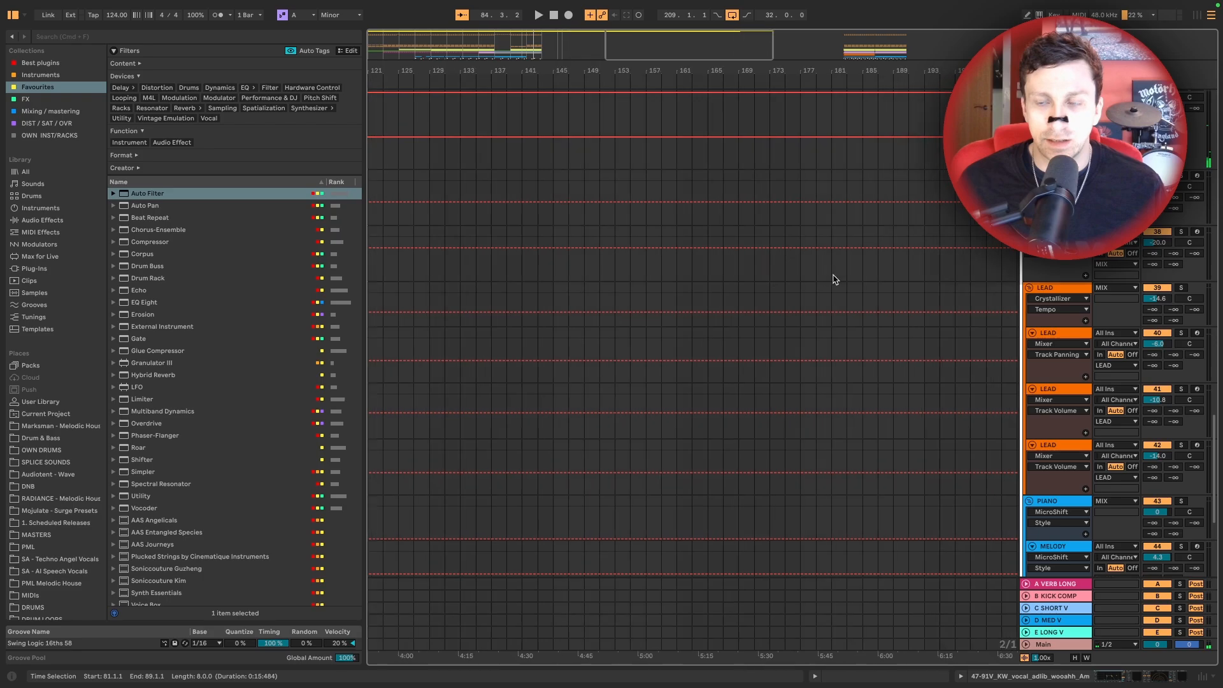
pyautogui.hscroll(10, 835, 279)
pyautogui.scroll(-1, 828, 278)
pyautogui.click(647, 341)
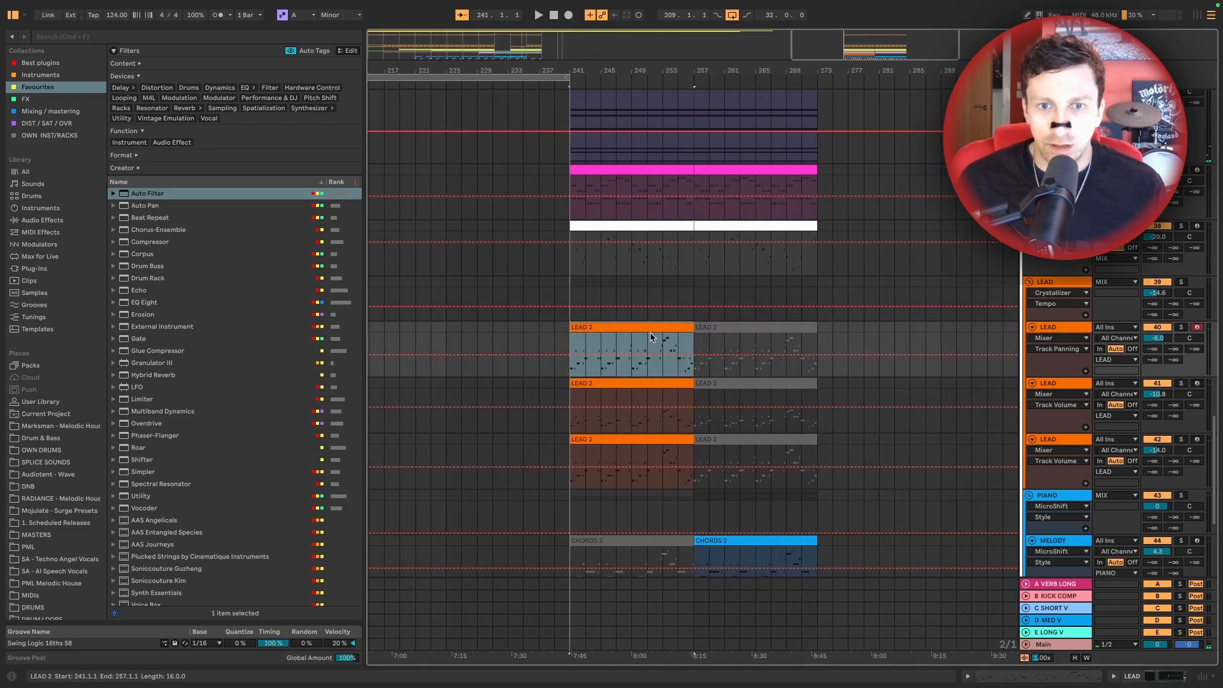
pyautogui.keyDown('shift'); pyautogui.click(661, 441); pyautogui.keyUp('shift')
pyautogui.hscroll(-15, 663, 442)
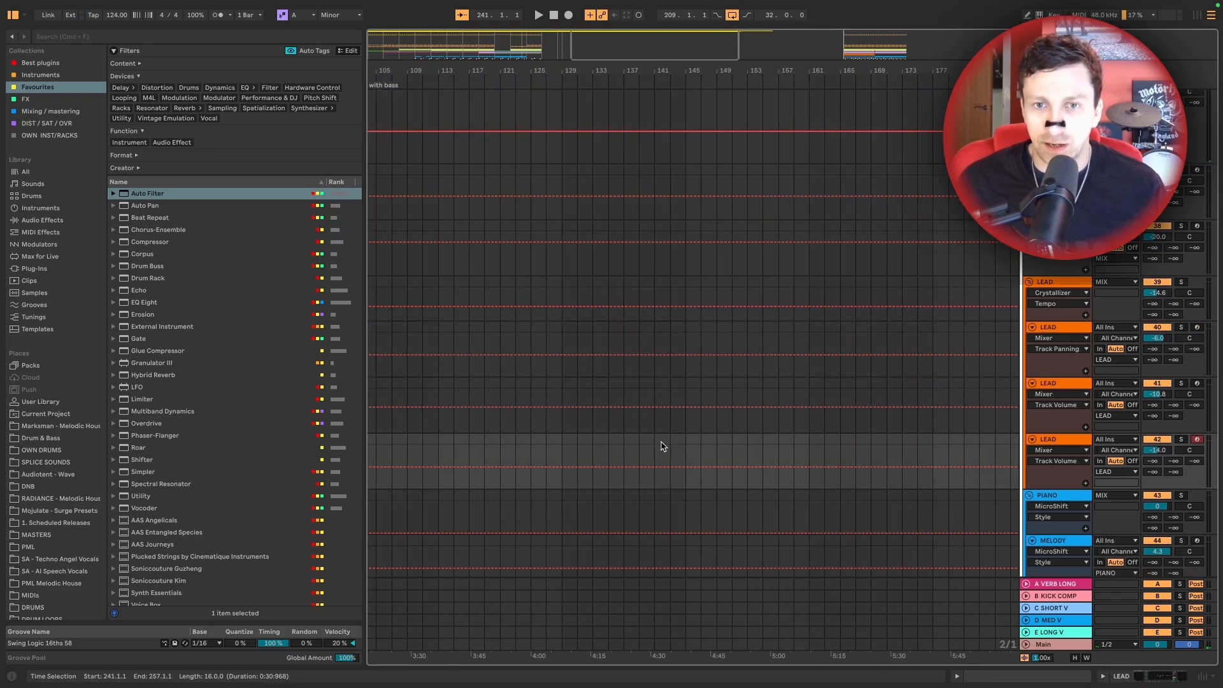
# Paste the copied lead clips at bar 81, starting on the first LEAD track, and play the drop
pyautogui.hscroll(-2, 666, 443)
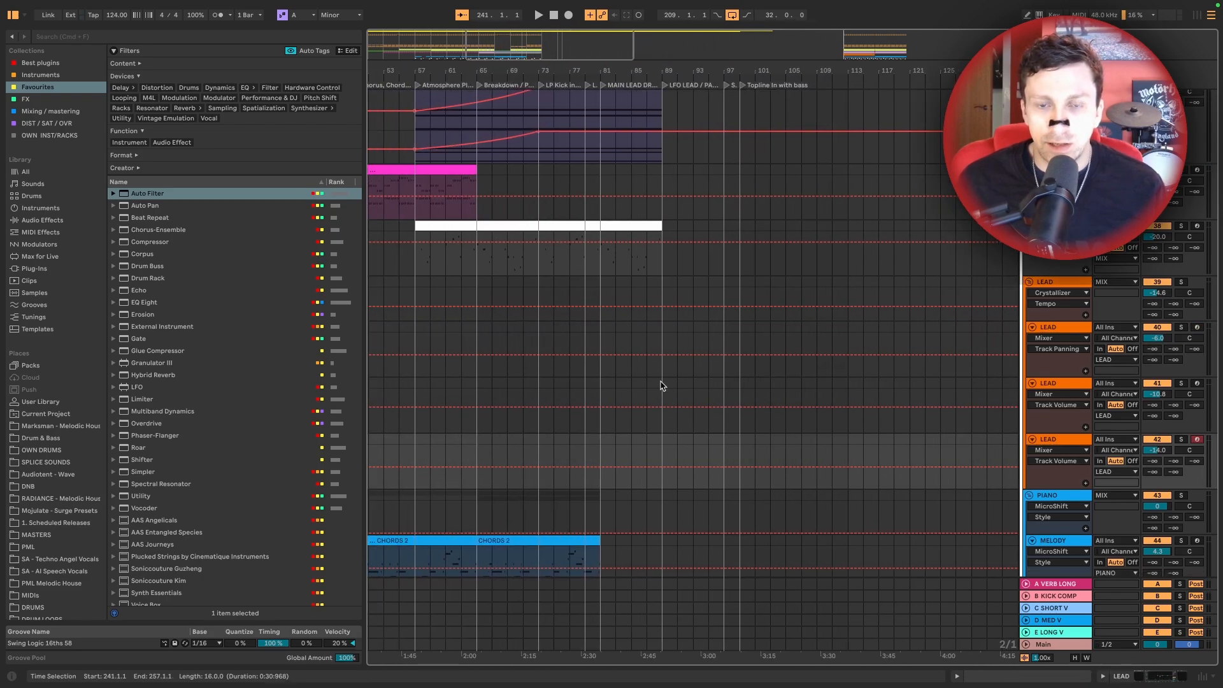
pyautogui.click(599, 392)
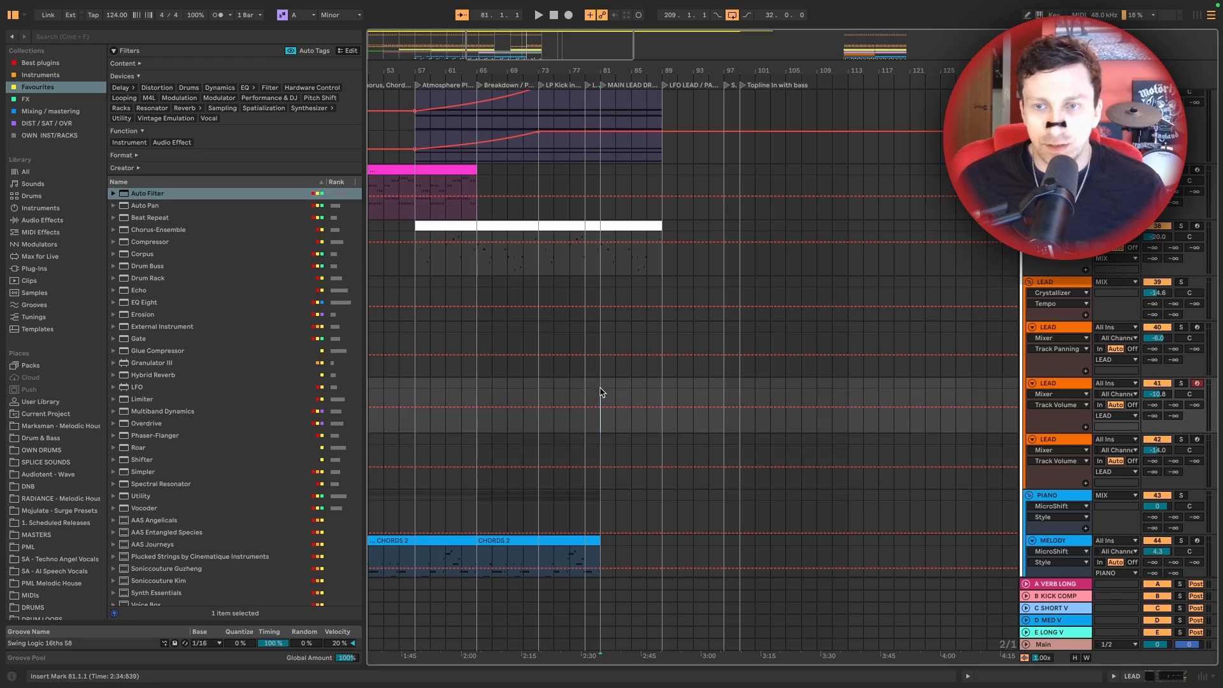
pyautogui.click(603, 327)
pyautogui.press('super+v')
pyautogui.hscroll(-6, 626, 325)
pyautogui.press('space')
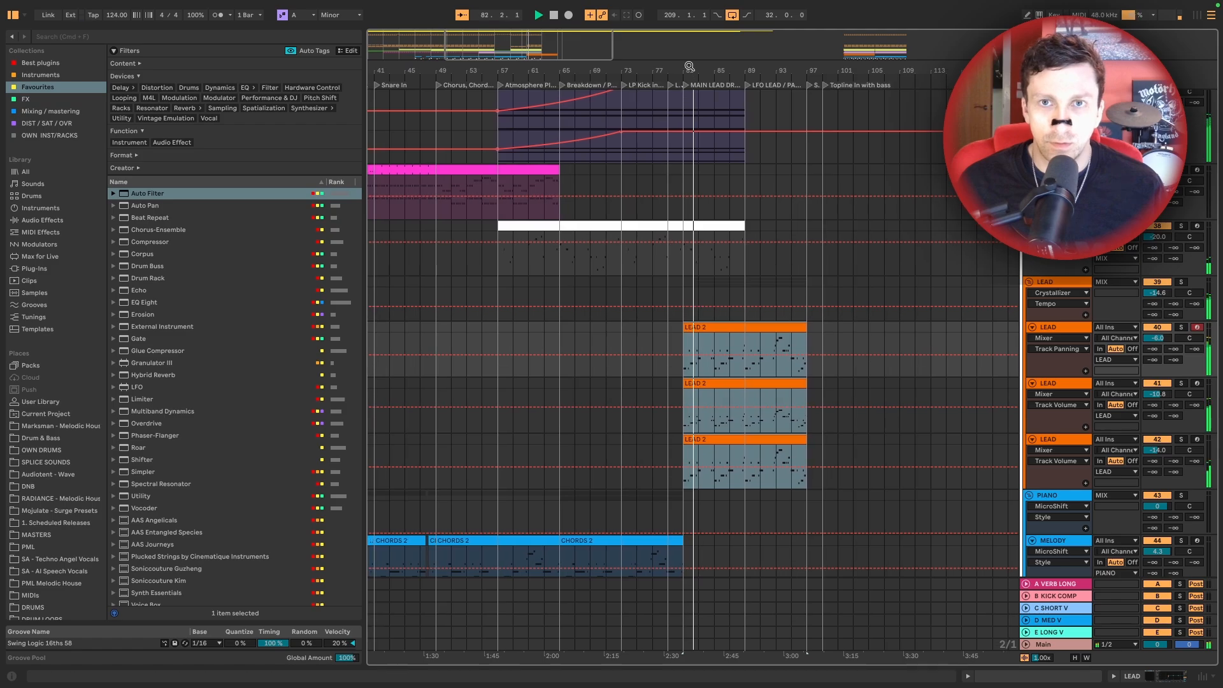
# Duplicate a one-bar section of the LEAD 2 clips on all three LEAD tracks to 79.3.1 and play from 77.3.1
pyautogui.scroll(5, 694, 129)
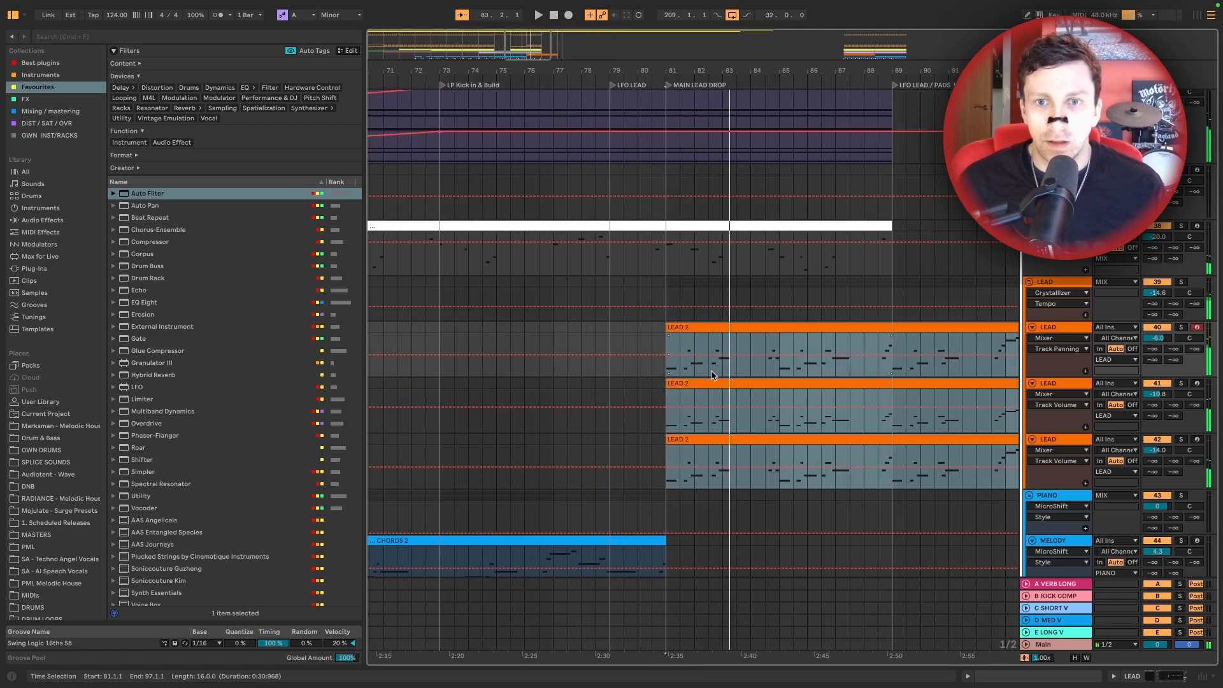
pyautogui.moveTo(713, 376); pyautogui.dragTo(743, 486)
pyautogui.moveTo(730, 327); pyautogui.dragTo(645, 340)
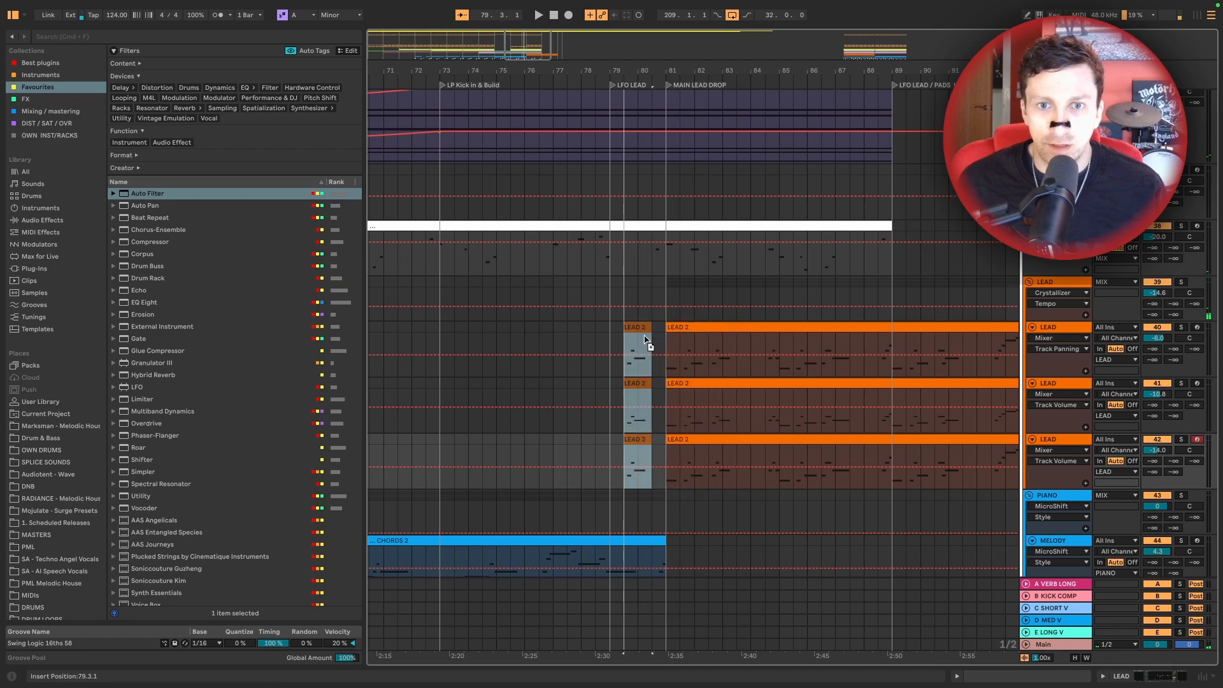
pyautogui.click(566, 344)
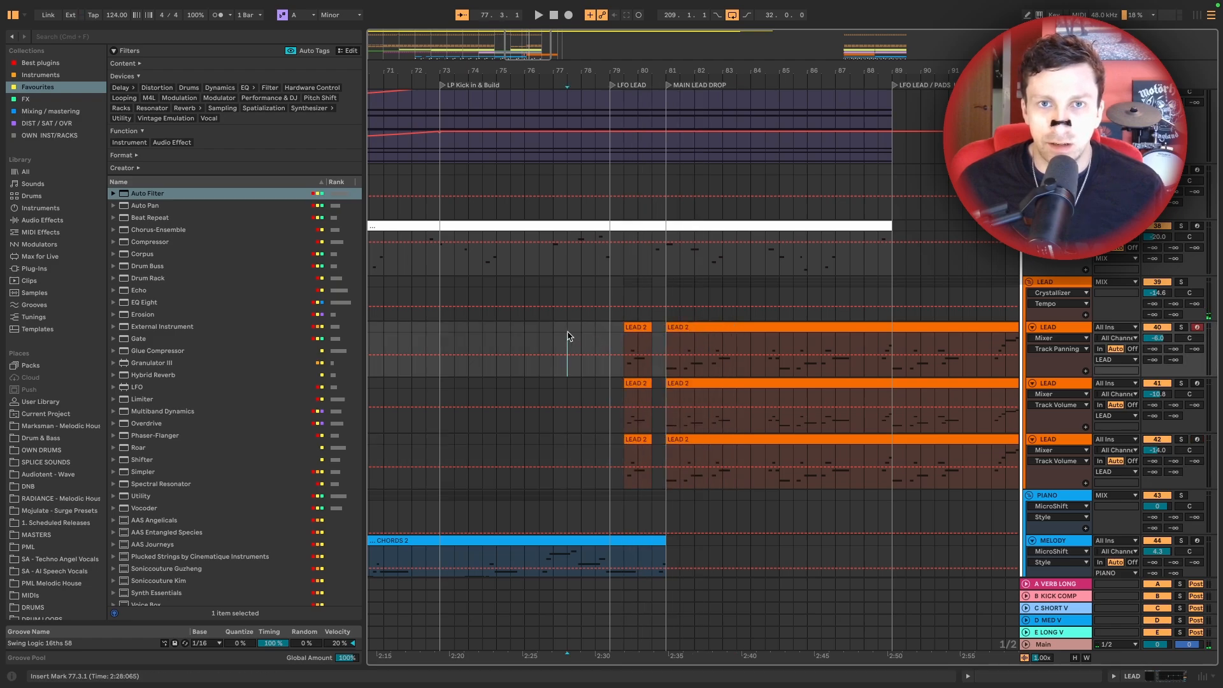
pyautogui.press('space')
# Move the three one-bar LEAD 2 clips earlier to bar 78 and play the transition into the drop from bar 77
pyautogui.click(749, 328)
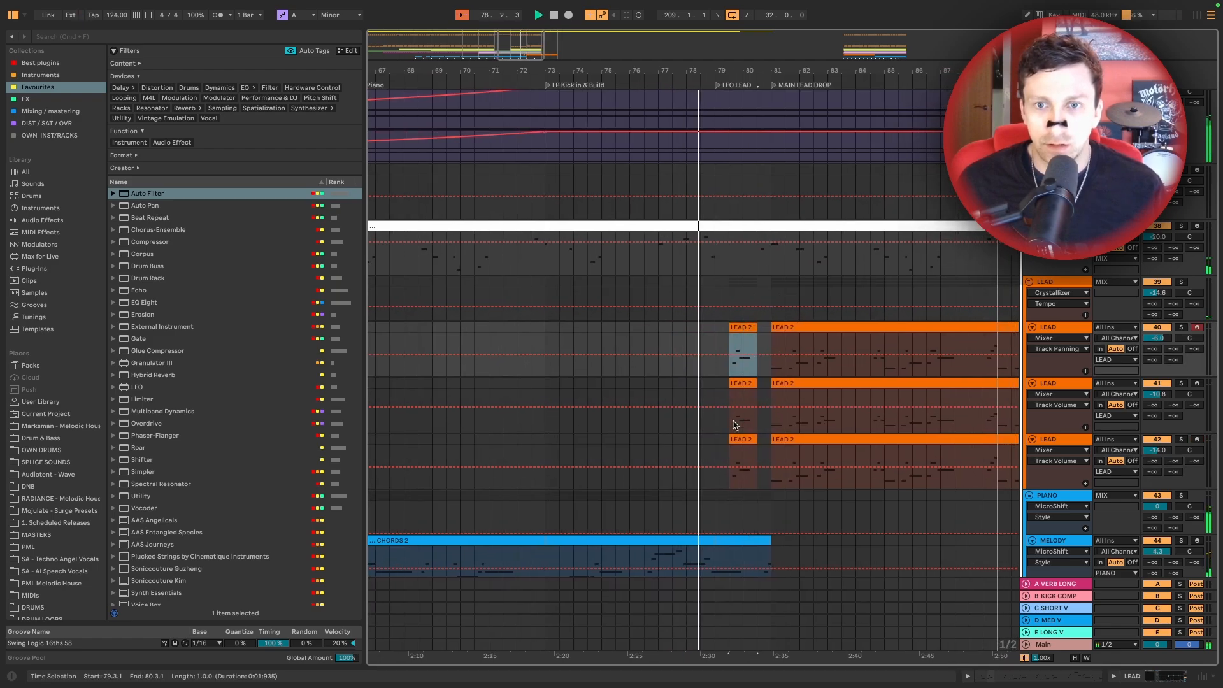
pyautogui.keyDown('shift'); pyautogui.click(739, 440); pyautogui.keyUp('shift')
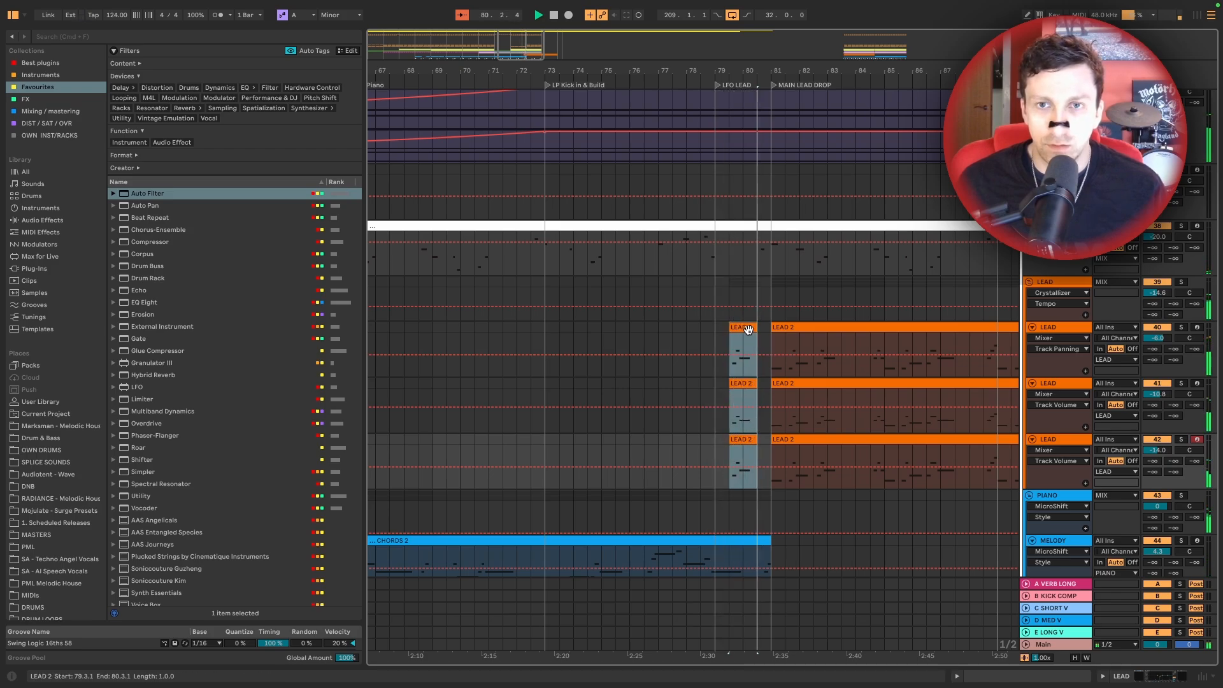
pyautogui.moveTo(747, 329); pyautogui.dragTo(704, 329)
pyautogui.click(656, 338)
pyautogui.press('space')
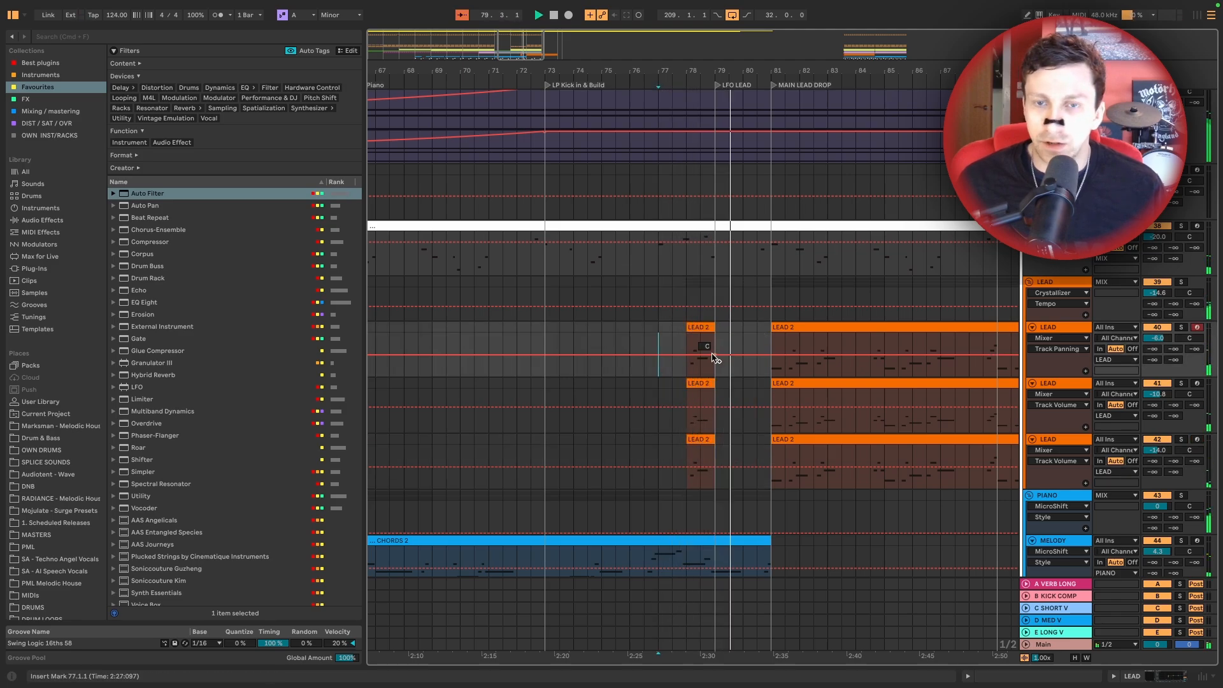
pyautogui.hscroll(3, 704, 311)
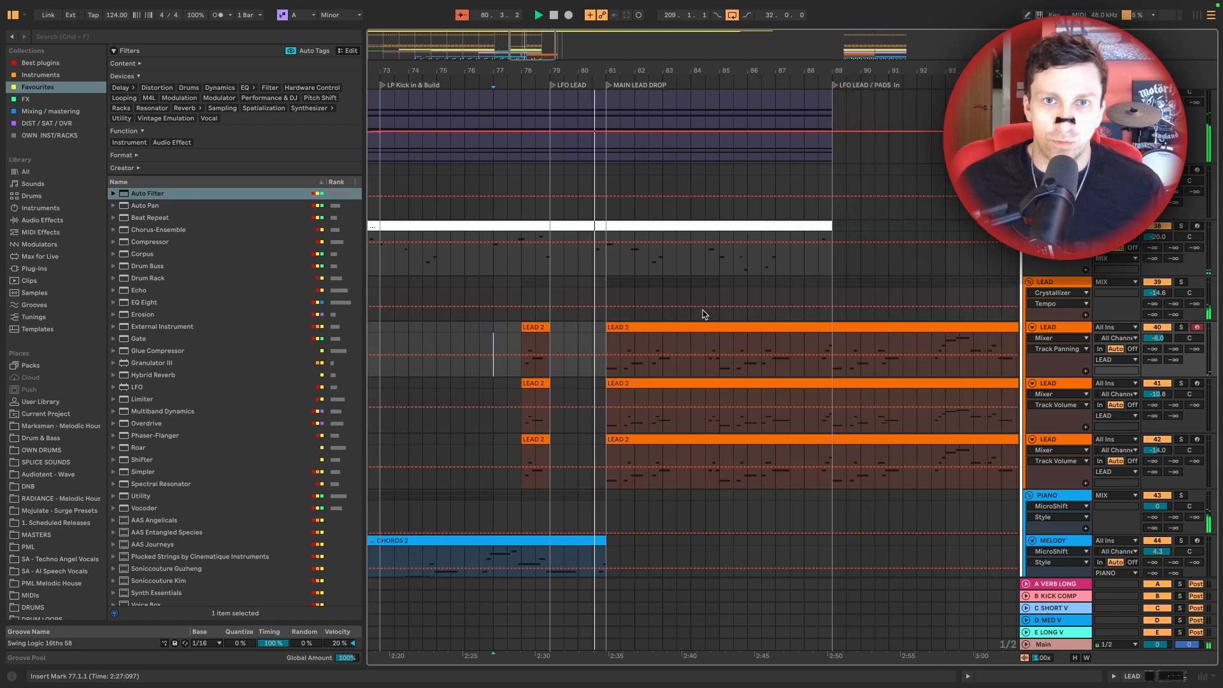
pyautogui.scroll(-5, 704, 314)
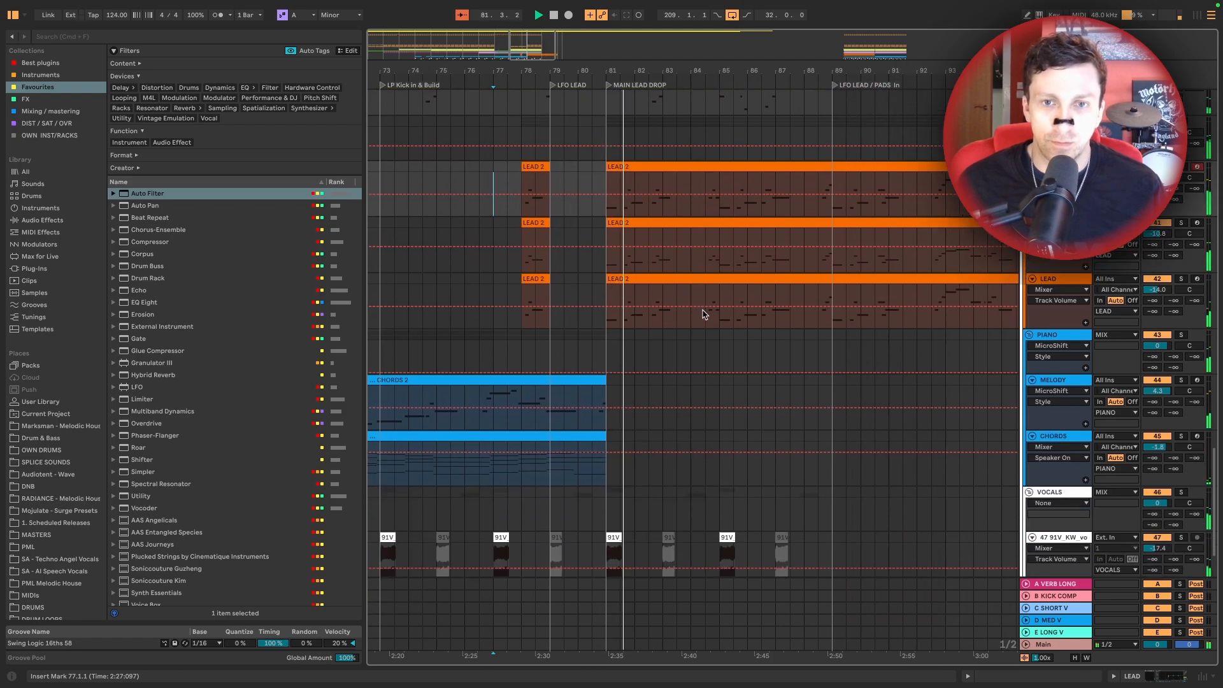
pyautogui.scroll(-3, 704, 314)
pyautogui.scroll(6, 704, 314)
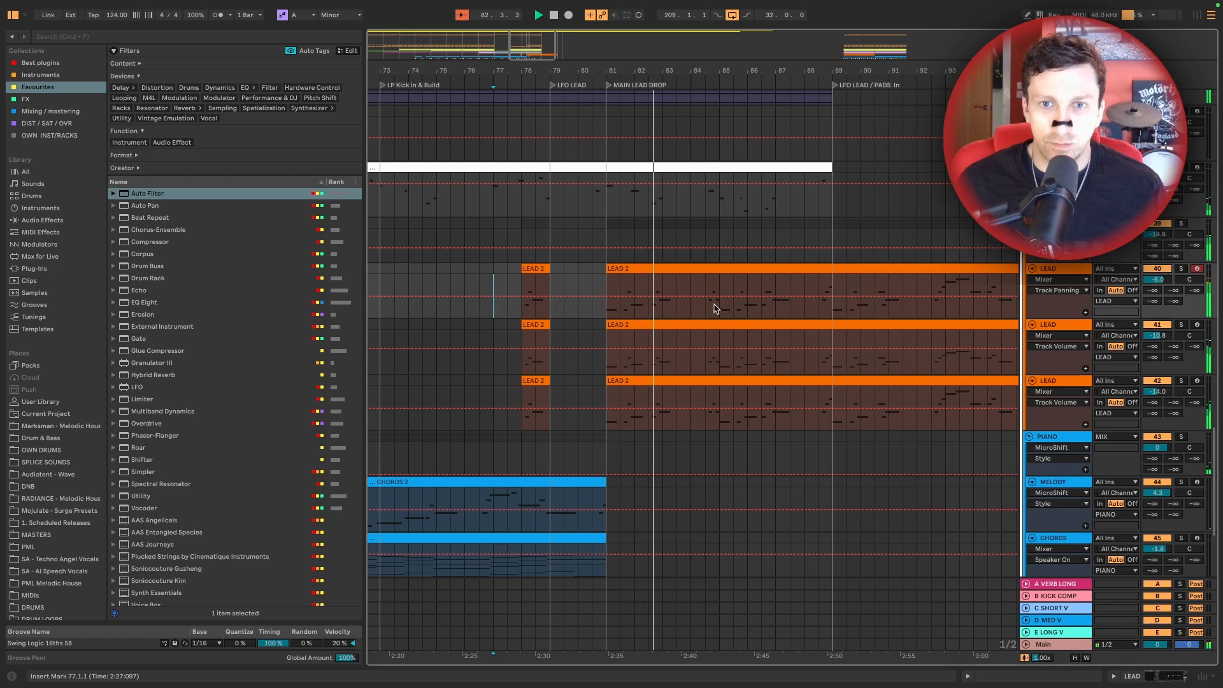
# Split the three LEAD 2 clips at 84.3, trim the second parts to start at bar 85, and play the gap back
pyautogui.click(705, 313)
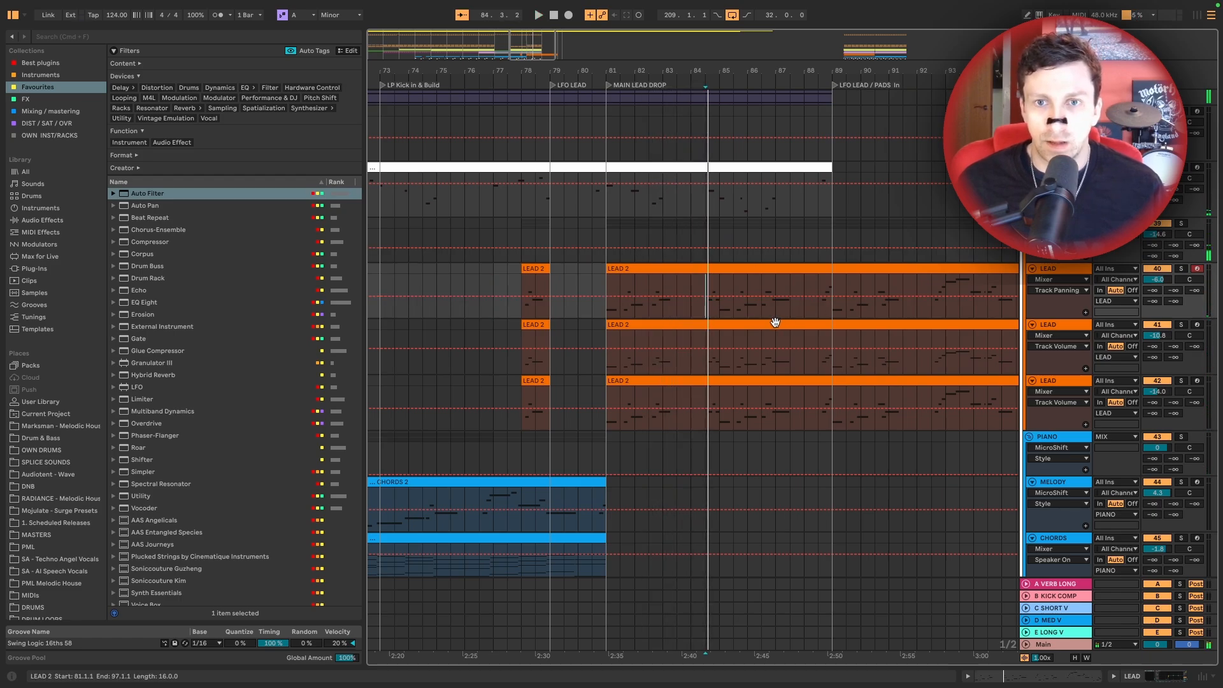
pyautogui.click(715, 422)
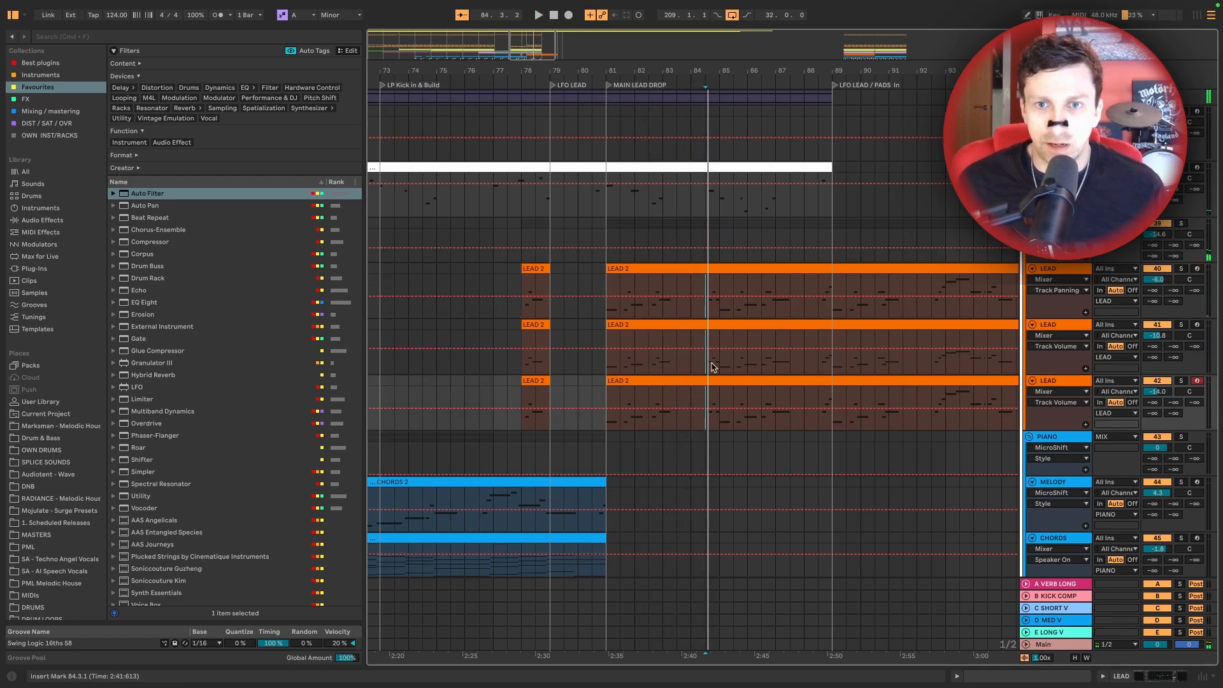
pyautogui.click(711, 269)
pyautogui.click(707, 325)
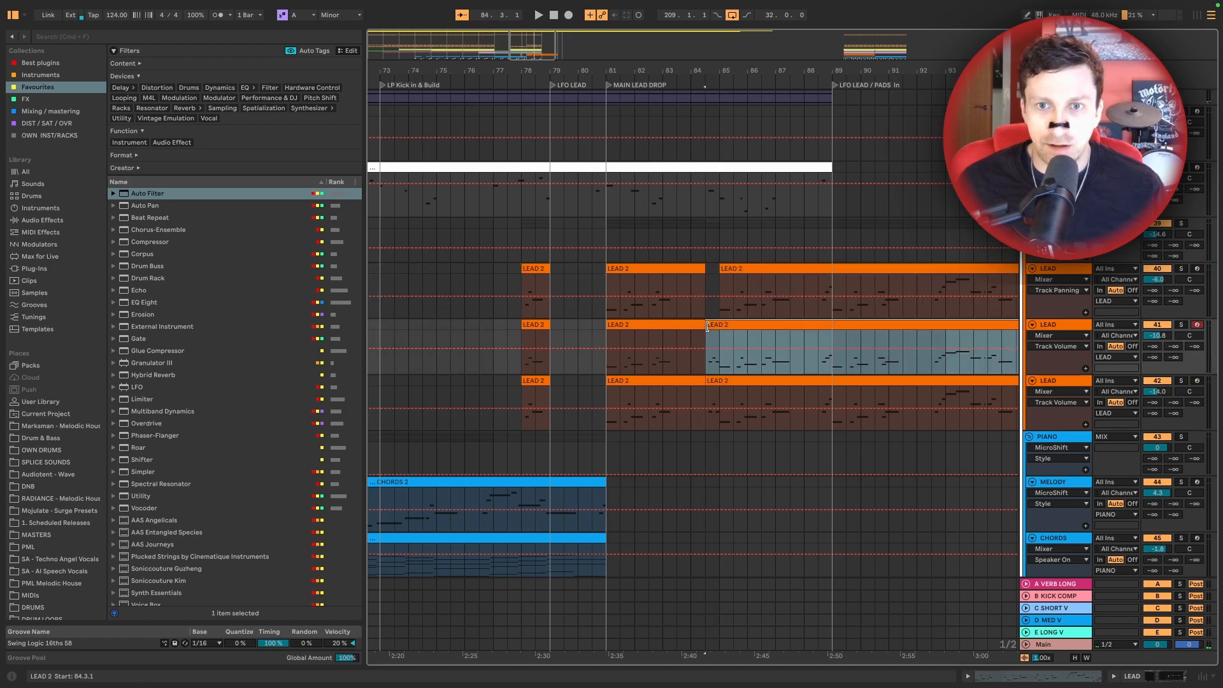
pyautogui.click(704, 384)
pyautogui.click(708, 381)
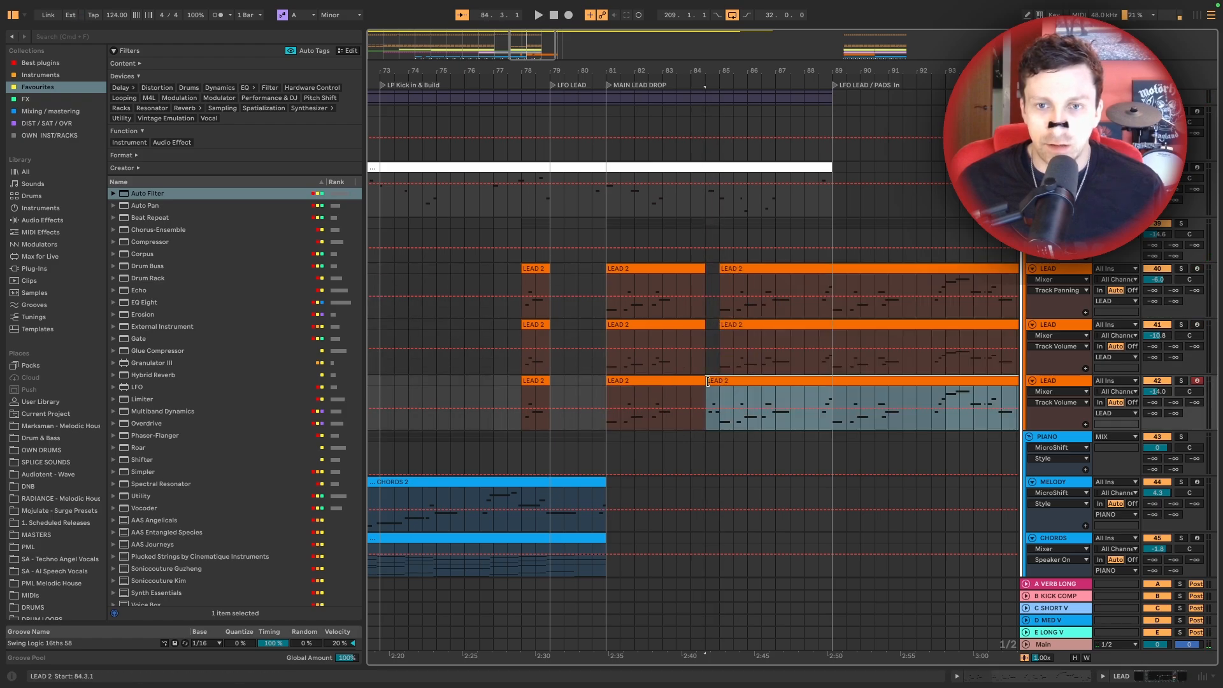
pyautogui.click(681, 310)
pyautogui.press('space')
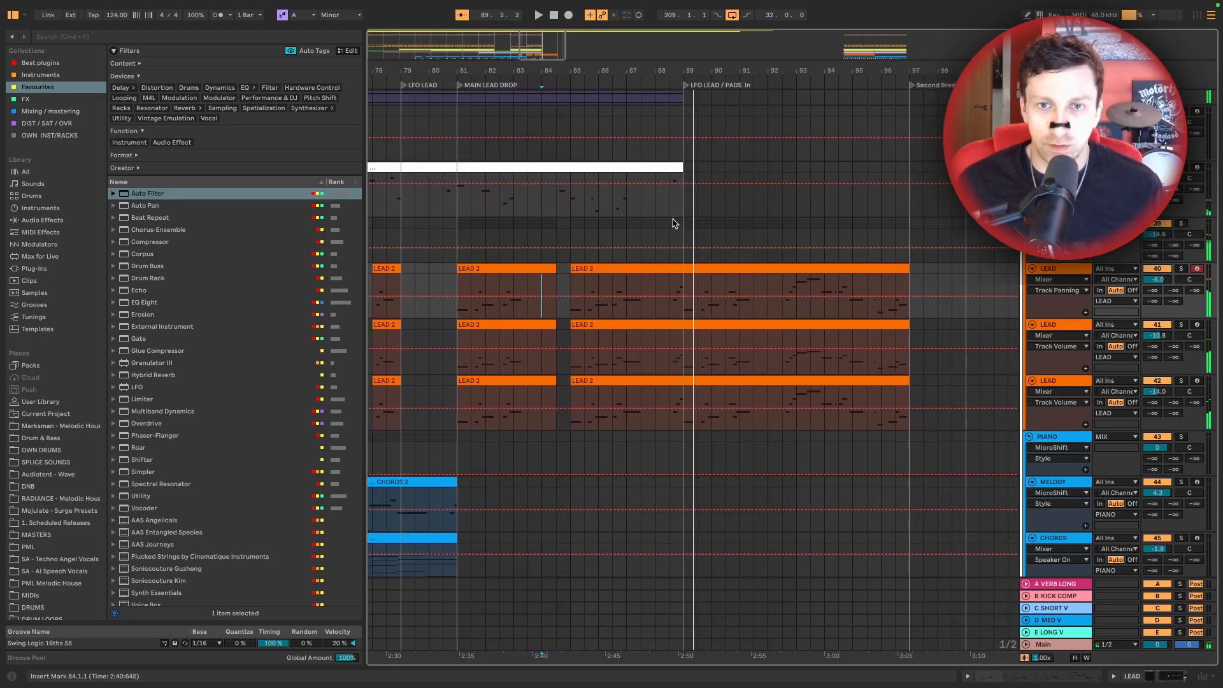
# Hide the automation and duplicate the drum and groove clips from bars 81–89 to bars 89–97
pyautogui.scroll(8, 688, 226)
pyautogui.scroll(15, 689, 226)
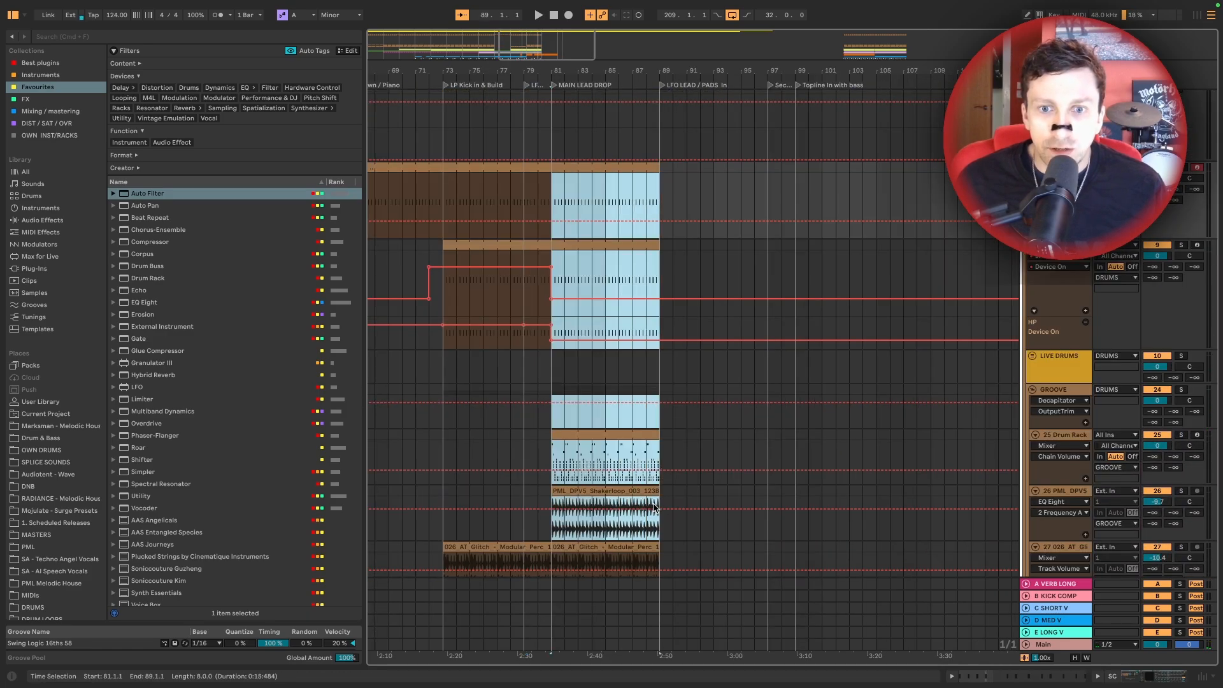
pyautogui.scroll(-5, 654, 507)
pyautogui.keyDown('shift'); pyautogui.click(658, 463); pyautogui.keyUp('shift')
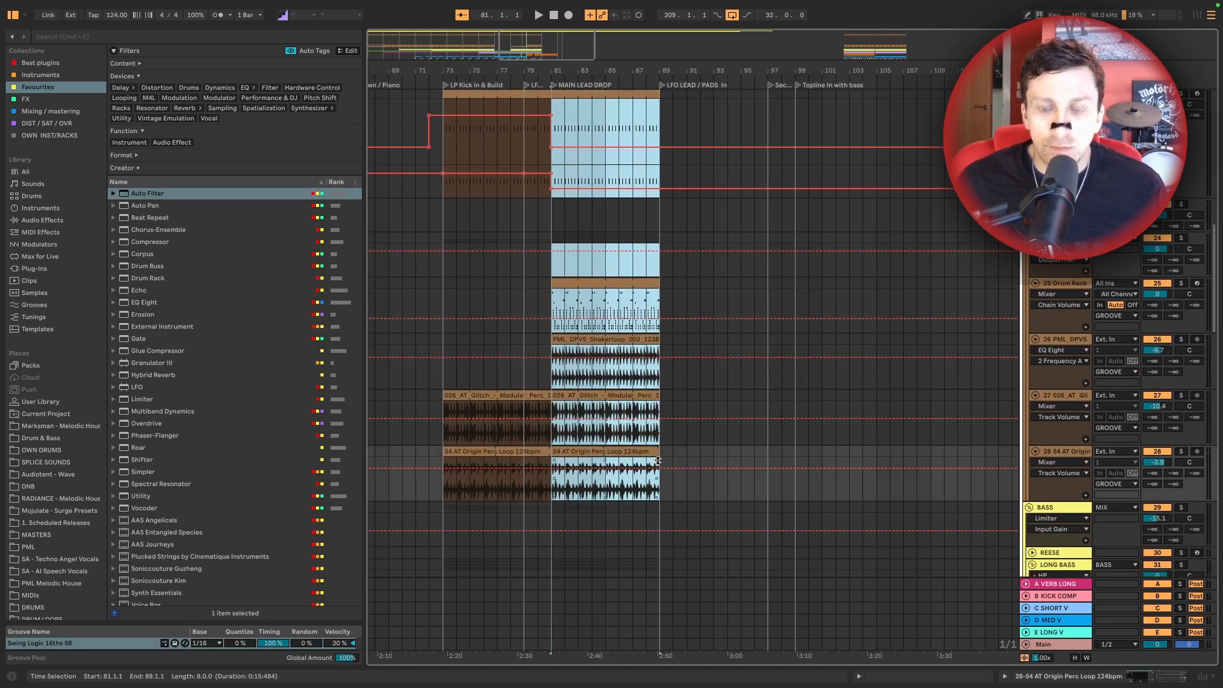
pyautogui.press('a')
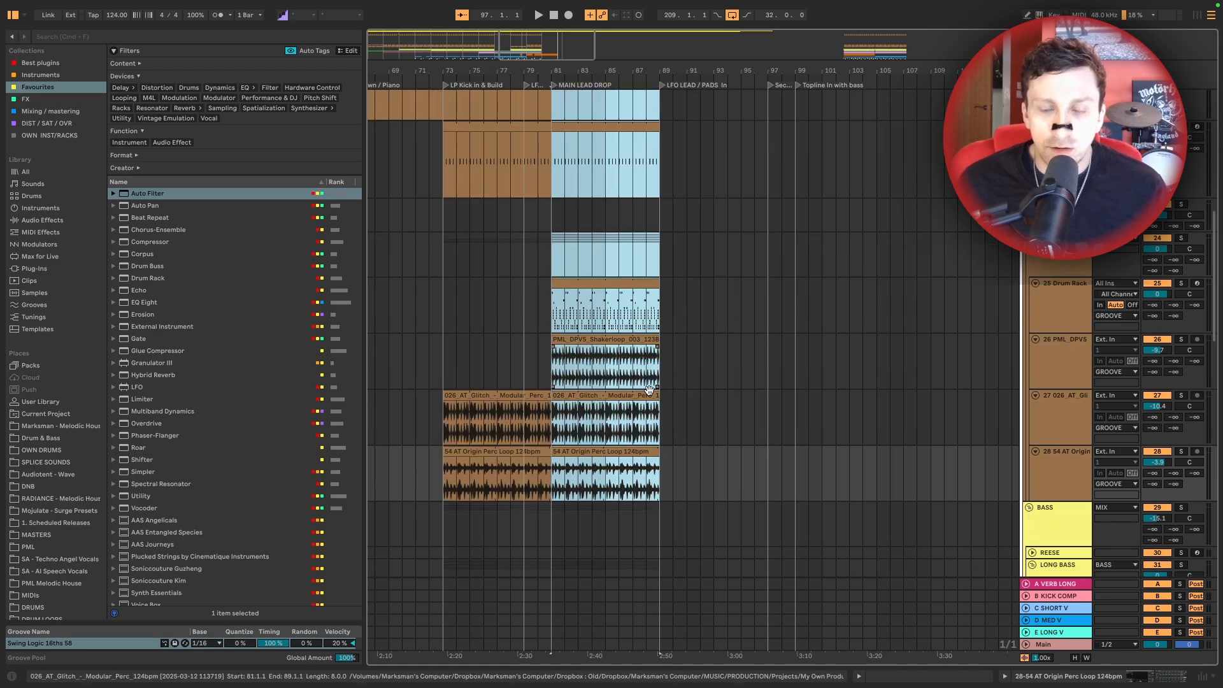
# Extend the three LONG BASS clips and the ARP clip to bar 97, and lengthen the ATMOSPHERE clip beyond it
pyautogui.scroll(-8, 648, 389)
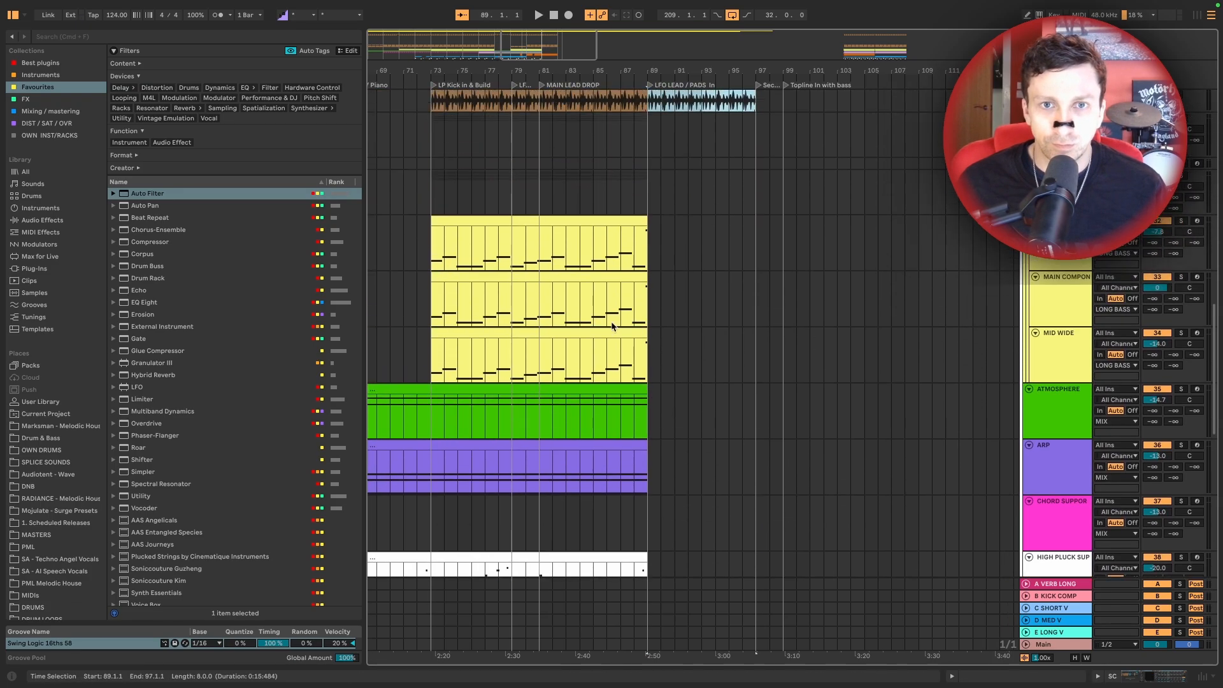
pyautogui.click(582, 224)
pyautogui.keyDown('shift'); pyautogui.click(606, 337); pyautogui.keyUp('shift')
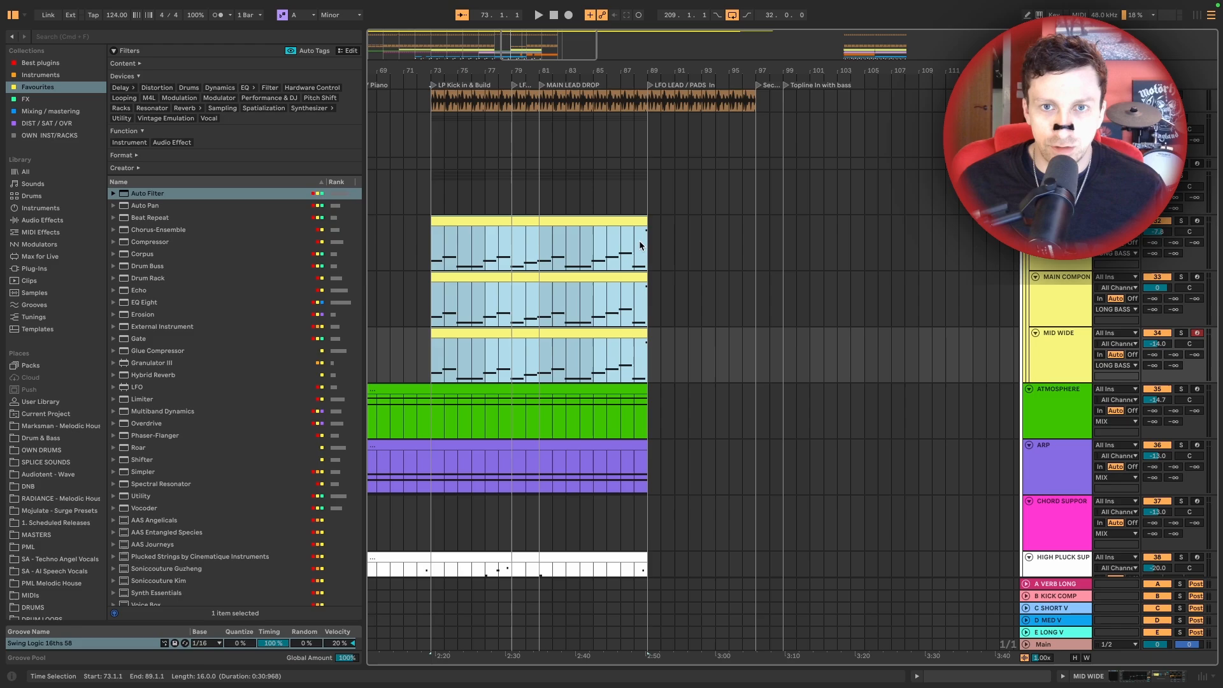
pyautogui.moveTo(640, 224); pyautogui.dragTo(724, 224)
# Duplicate the high pluck section of bars 73–89 to bars 89–105 and the vocal clips of bars 81–89 to bars 89–97
pyautogui.click(595, 222)
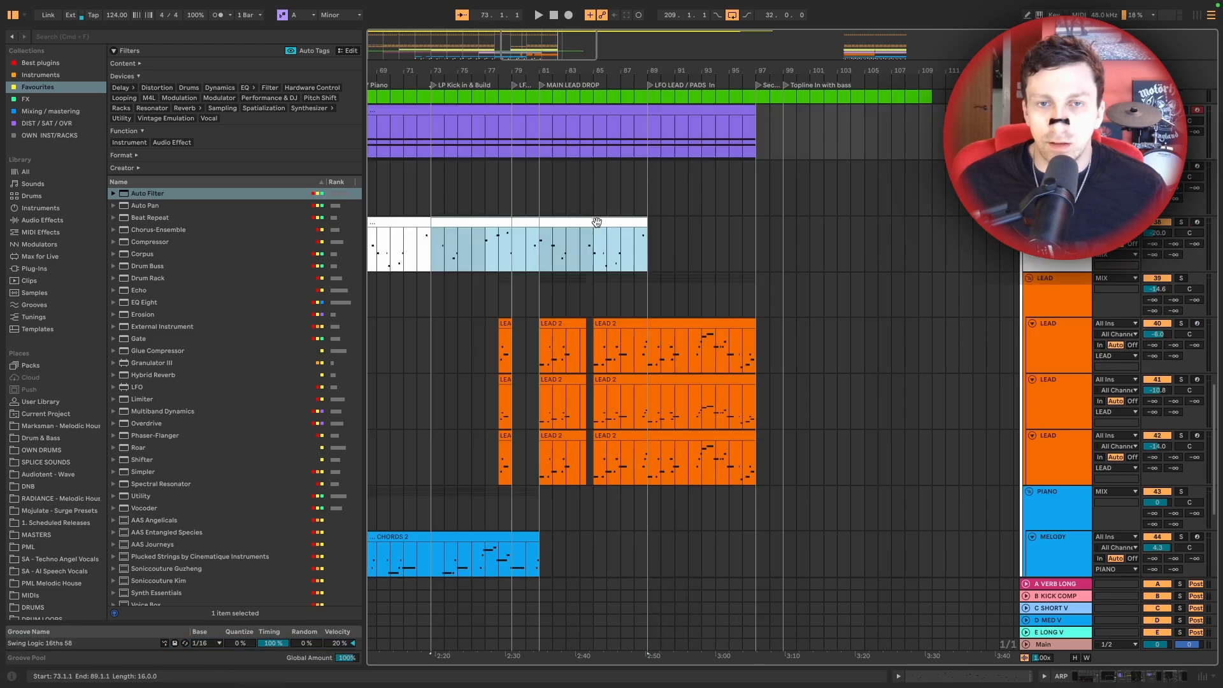
pyautogui.hotkey('ctrl', 'd')
pyautogui.scroll(-8, 644, 236)
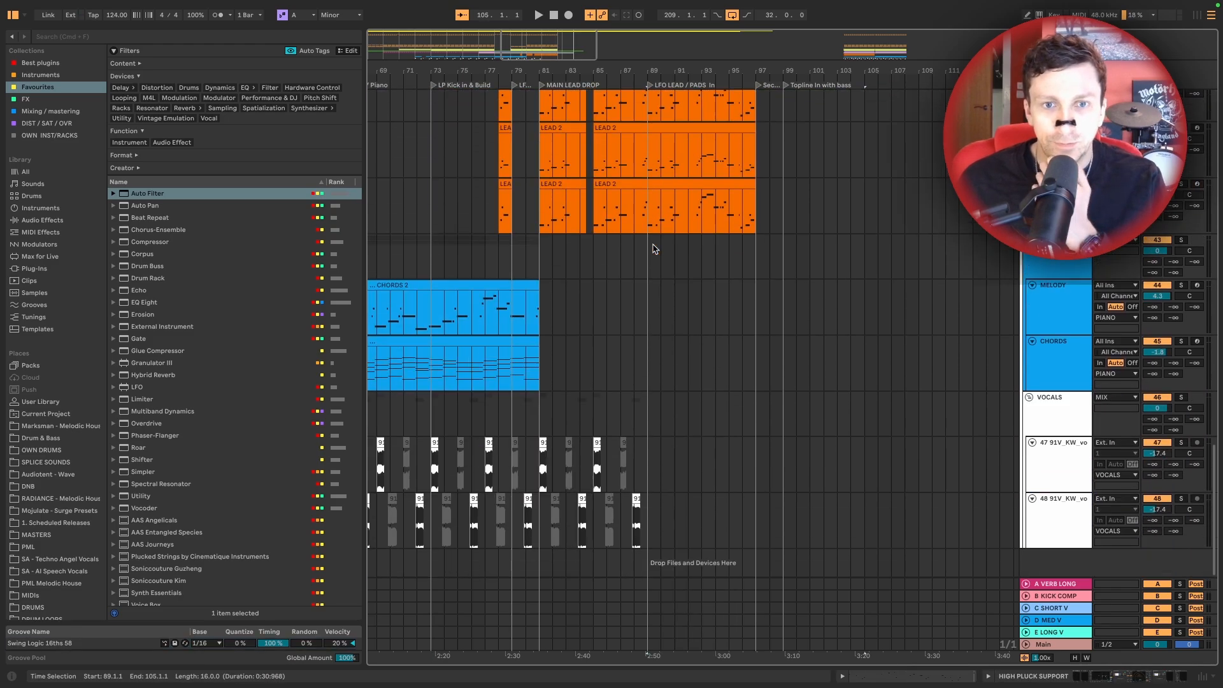
pyautogui.hscroll(2, 590, 287)
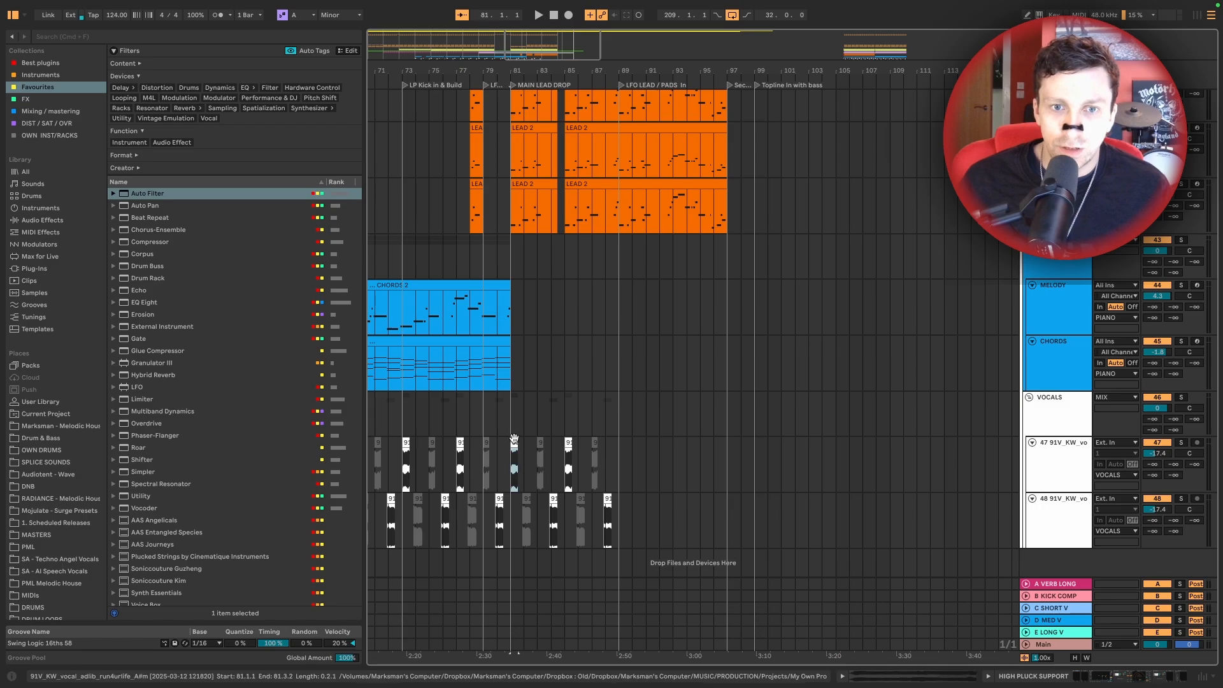
pyautogui.click(514, 442)
pyautogui.keyDown('shift'); pyautogui.click(617, 507); pyautogui.keyUp('shift')
pyautogui.hotkey('ctrl', 'd')
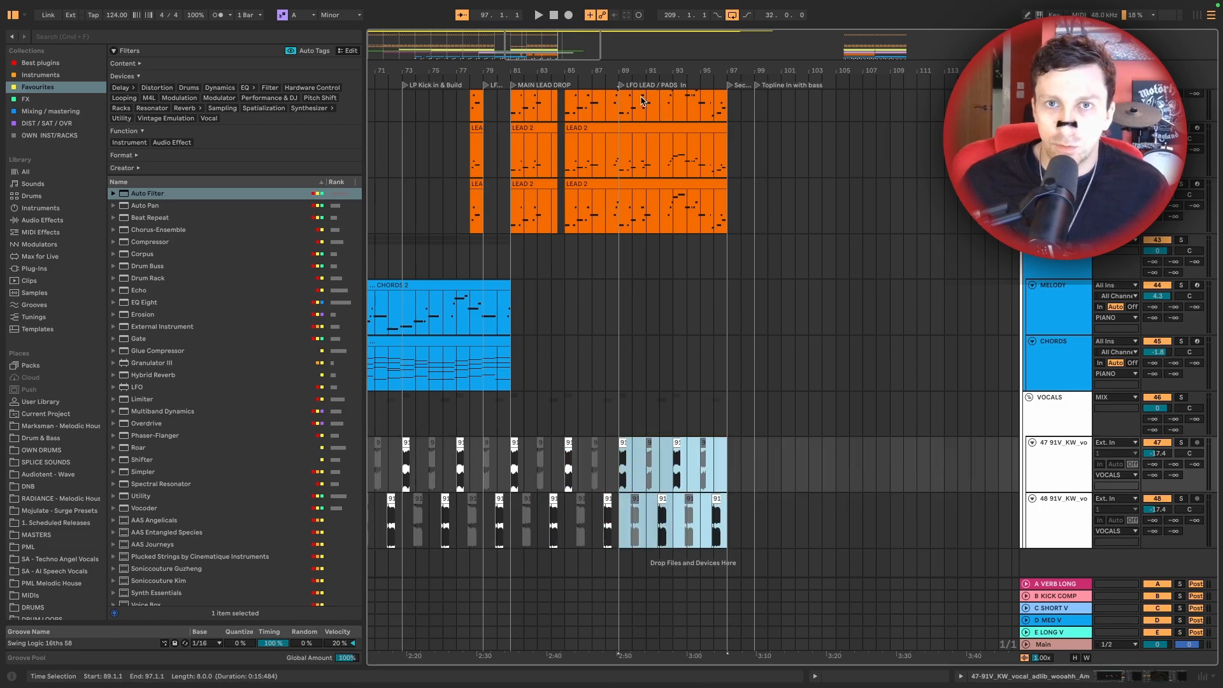
# Copy the CHORD SUPPORT section from bars 49–65 to bars 89–105
pyautogui.scroll(10, 614, 229)
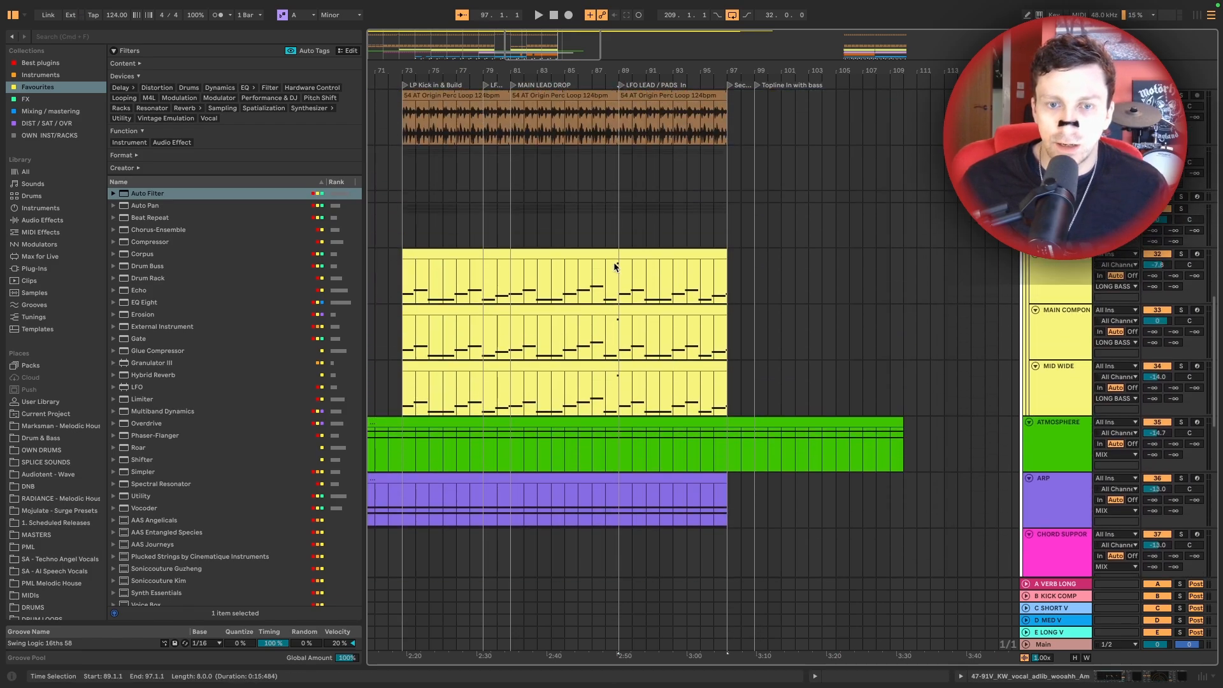
pyautogui.scroll(-4, 615, 264)
pyautogui.hscroll(-10, 711, 345)
pyautogui.click(856, 305)
pyautogui.hscroll(10, 783, 307)
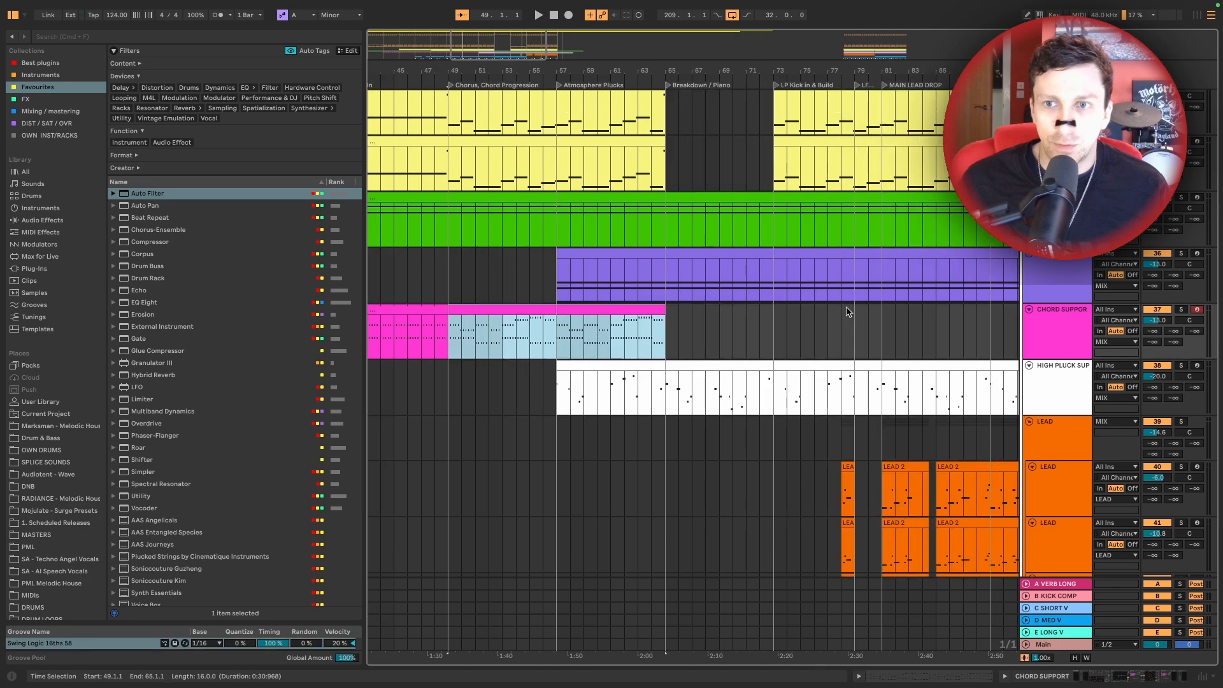
pyautogui.moveTo(696, 314); pyautogui.dragTo(907, 318)
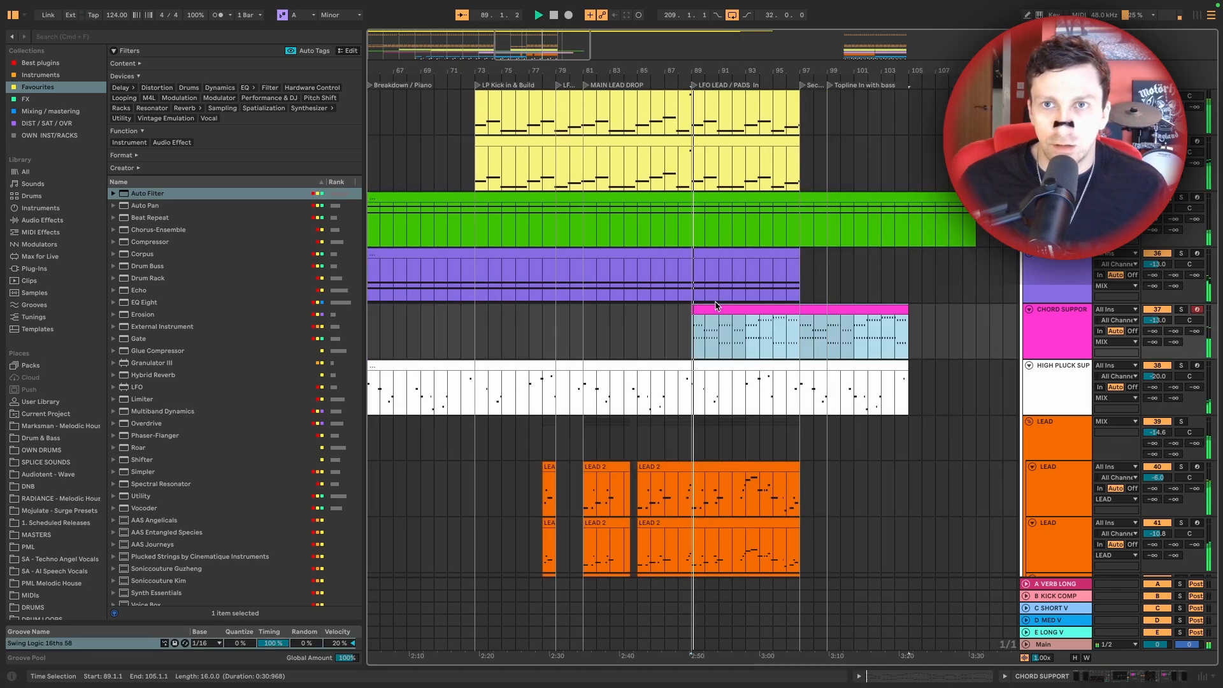
# Split the three LEAD 2 clips at bar 92 and delete the portions from bar 92 to bar 97
pyautogui.press('space')
pyautogui.scroll(-5, 752, 297)
pyautogui.scroll(4, 758, 294)
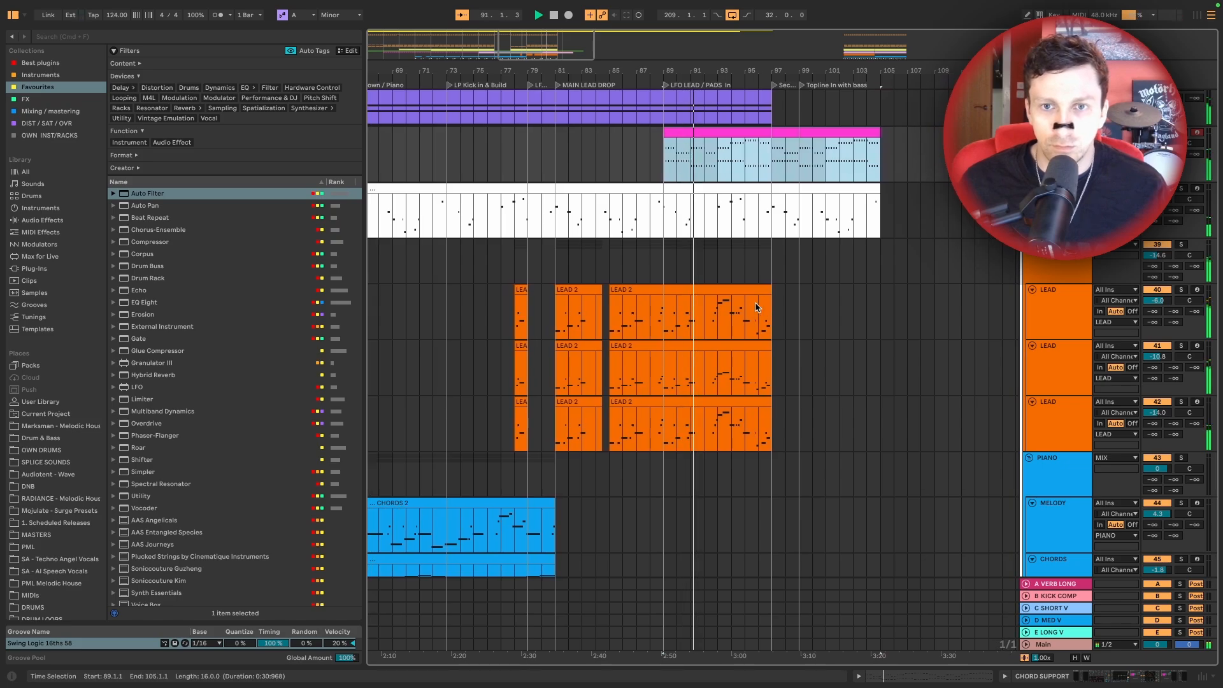
pyautogui.click(695, 306)
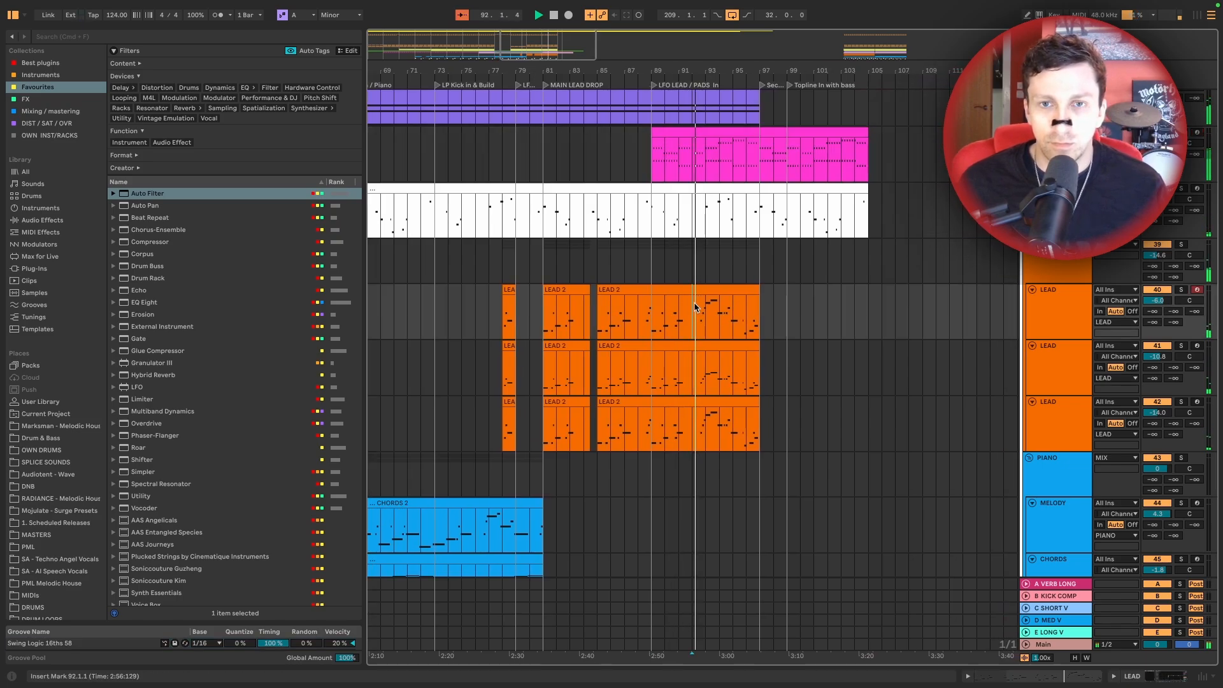
pyautogui.click(688, 436)
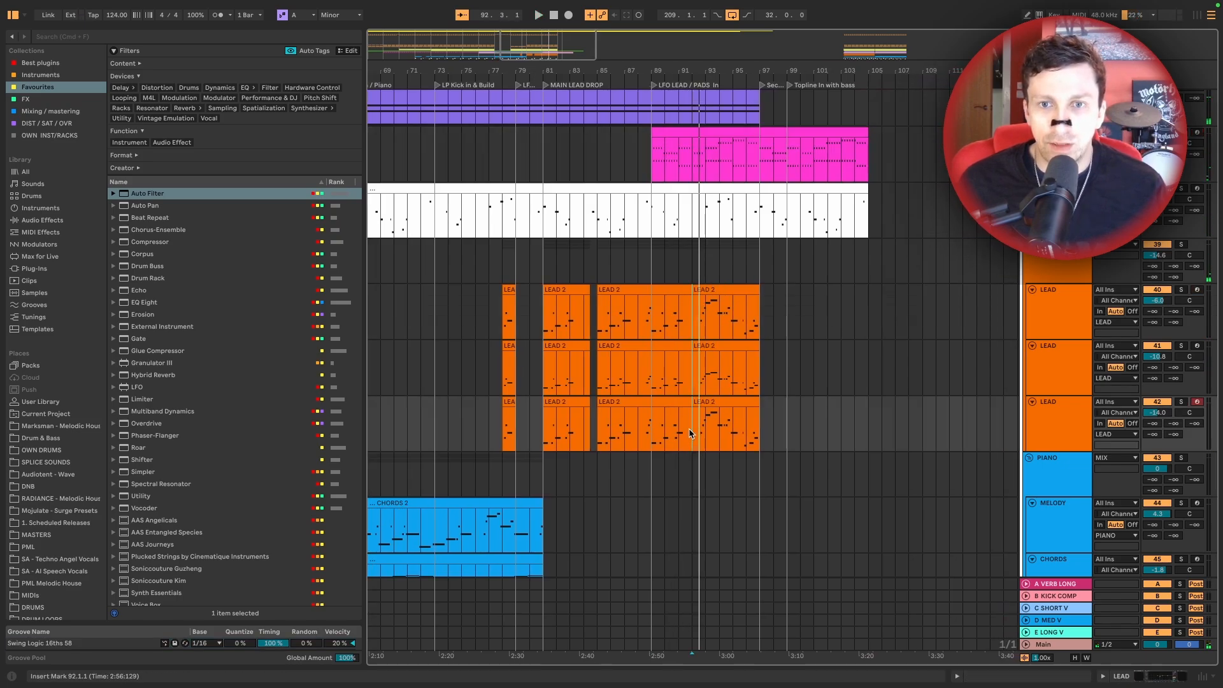
pyautogui.click(708, 293)
pyautogui.keyDown('shift'); pyautogui.click(709, 402); pyautogui.keyUp('shift')
pyautogui.scroll(3, 719, 382)
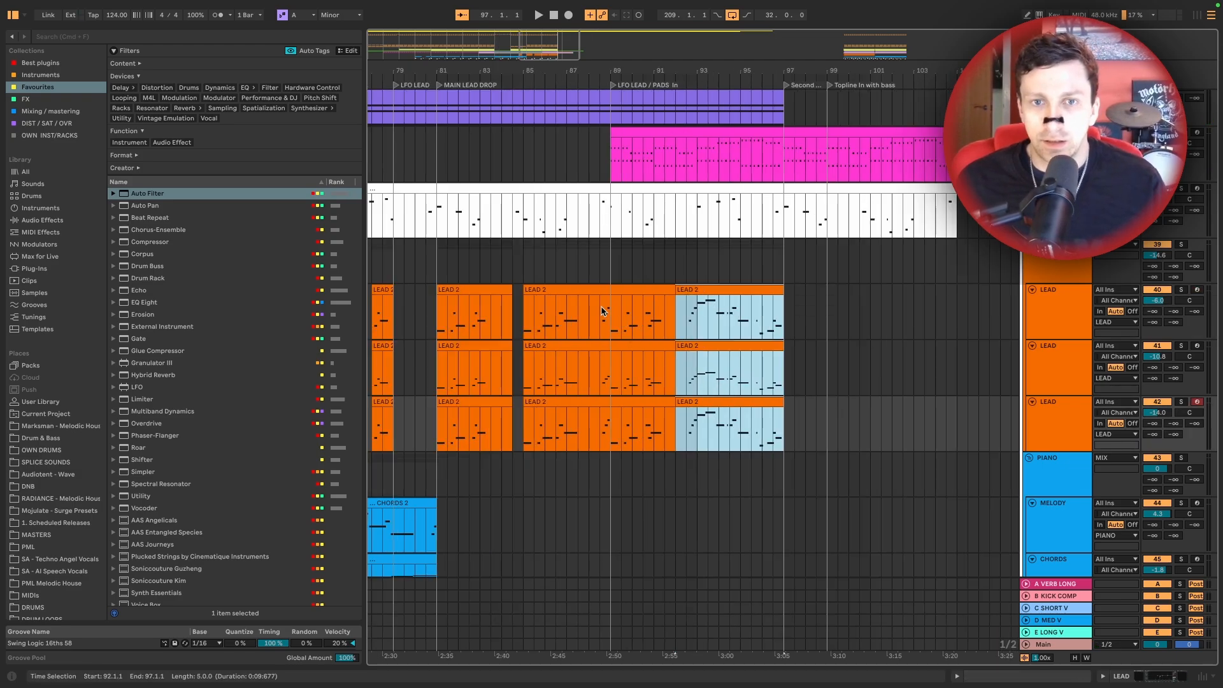
pyautogui.press('Delete')
# Duplicate the three LEAD 2 clips of bars 85–92 directly after themselves and play the result from about bar 88
pyautogui.click(579, 292)
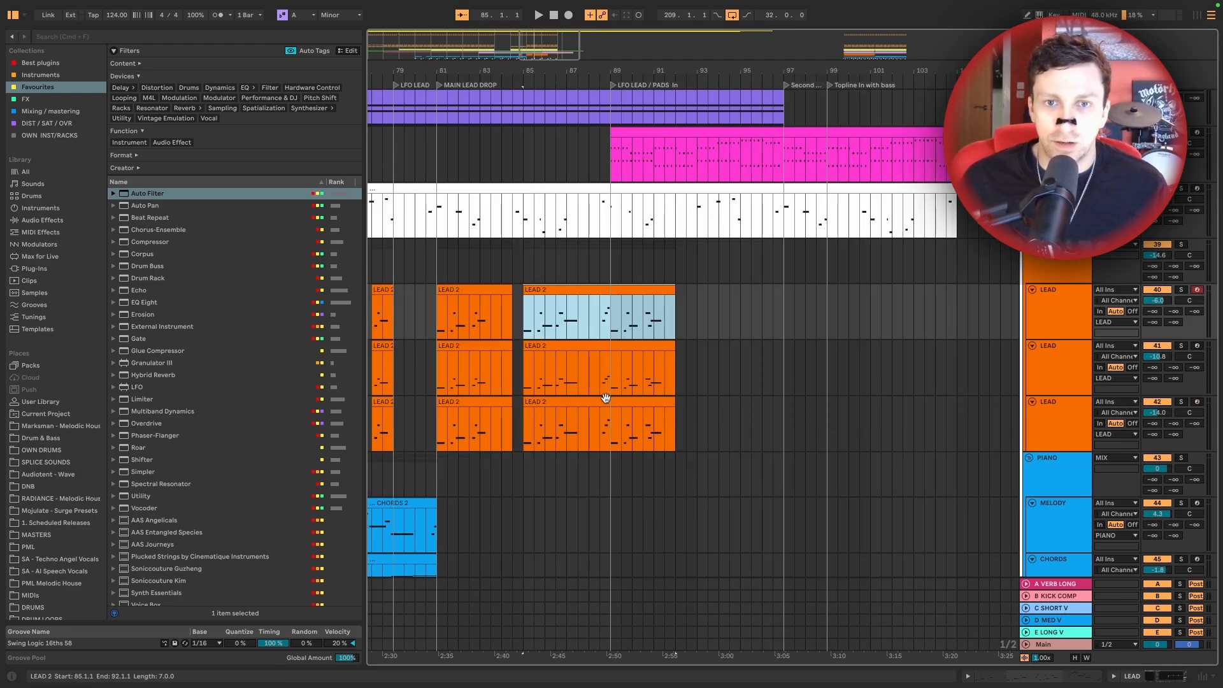
pyautogui.keyDown('shift'); pyautogui.click(601, 403); pyautogui.keyUp('shift')
pyautogui.hotkey('ctrl', 'd')
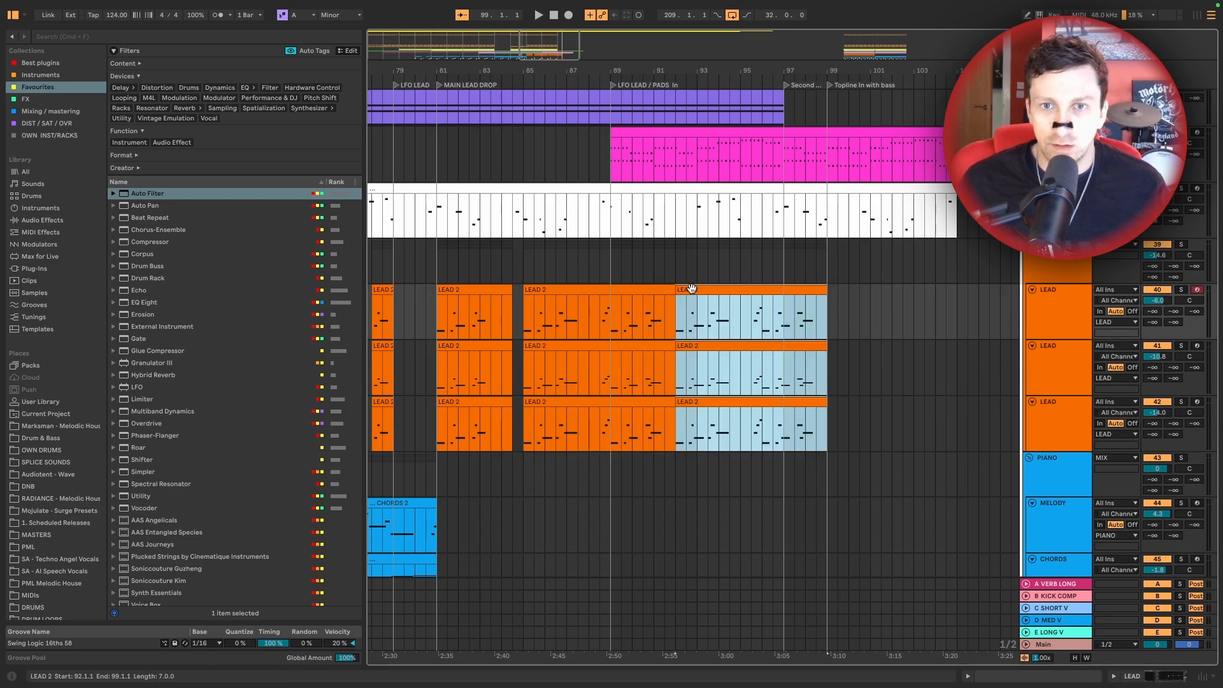
pyautogui.press('space')
pyautogui.click(601, 322)
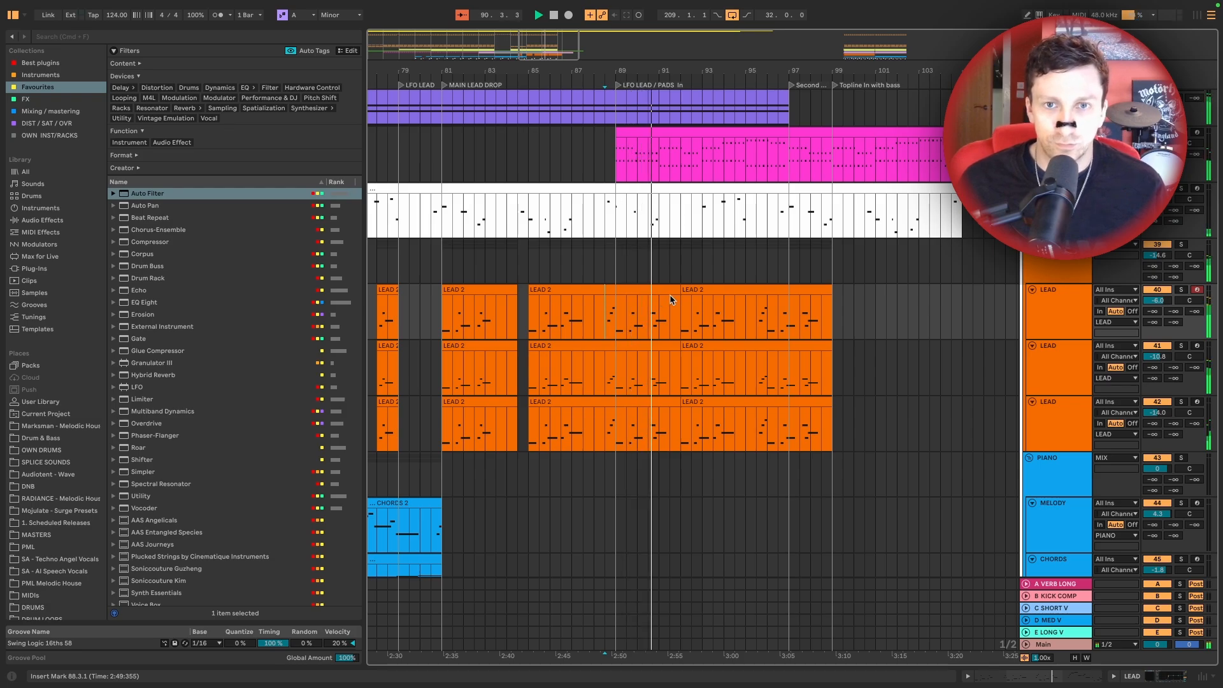
# Move the three duplicated LEAD 2 clips so they start at bar 93, and play back the transition
pyautogui.hscroll(1, 686, 299)
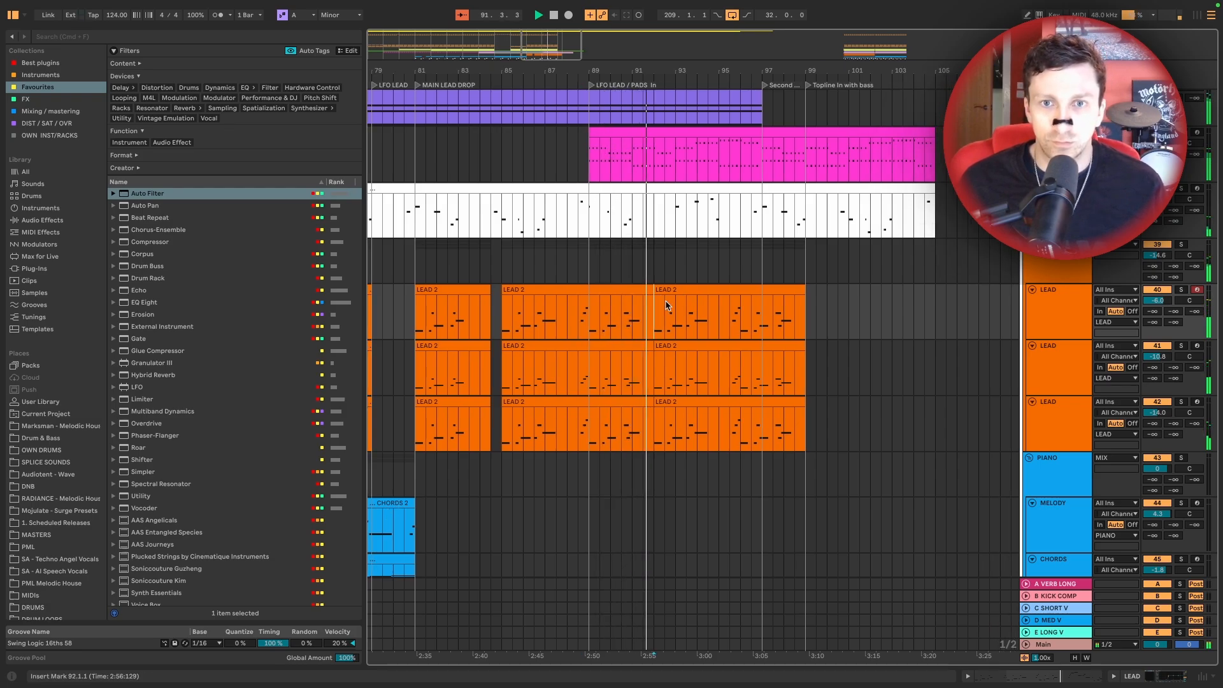
pyautogui.press('space')
pyautogui.click(667, 290)
pyautogui.keyDown('shift'); pyautogui.click(685, 401); pyautogui.keyUp('shift')
pyautogui.moveTo(685, 401); pyautogui.dragTo(705, 401)
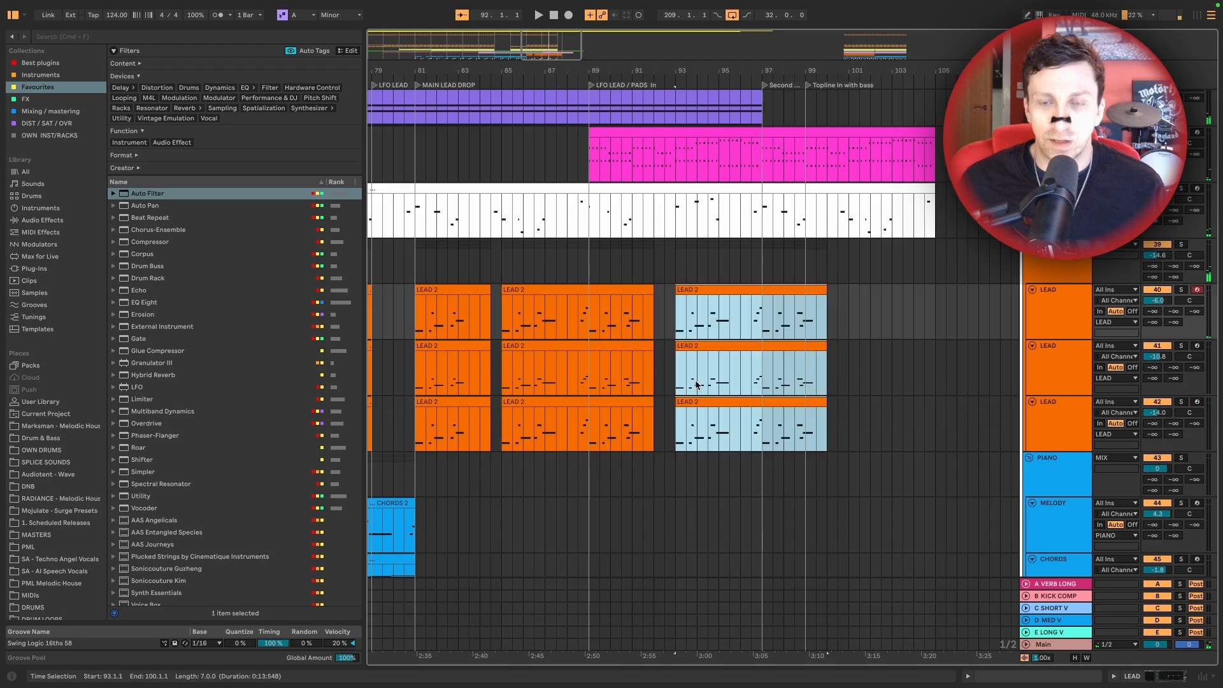
pyautogui.click(649, 314)
pyautogui.press('space')
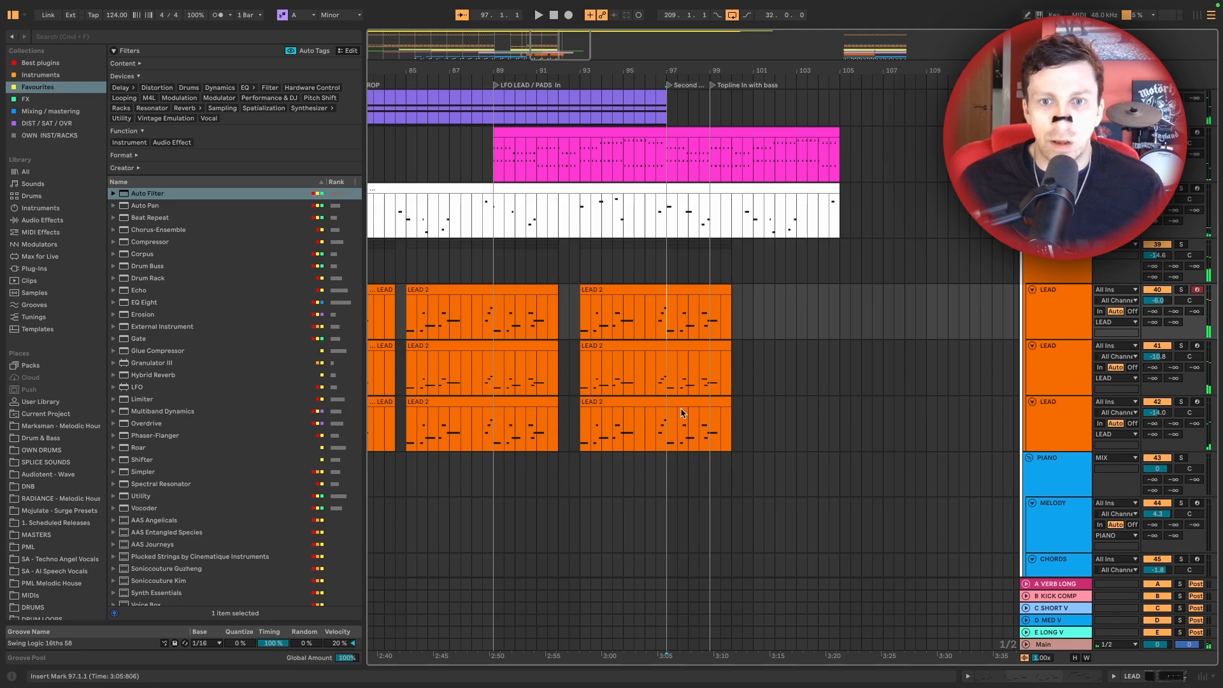
# Split the three LEAD 2 clips at bar 97 and deactivate the pieces after the split
pyautogui.keyDown('shift'); pyautogui.click(667, 437); pyautogui.keyUp('shift')
pyautogui.press('super+e')
pyautogui.click(695, 402)
pyautogui.keyDown('shift'); pyautogui.click(707, 290); pyautogui.keyUp('shift')
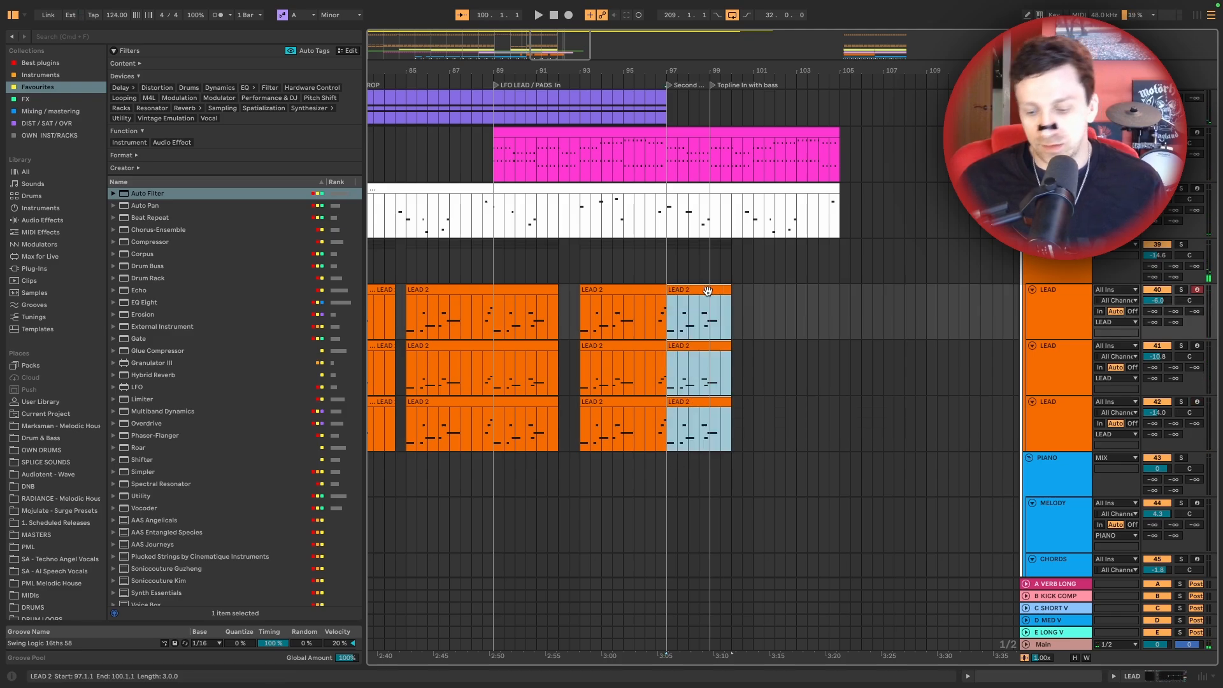
# Play the transition from bar 96 and compare it with the On My Way reference track just after bar 97
pyautogui.scroll(3, 674, 293)
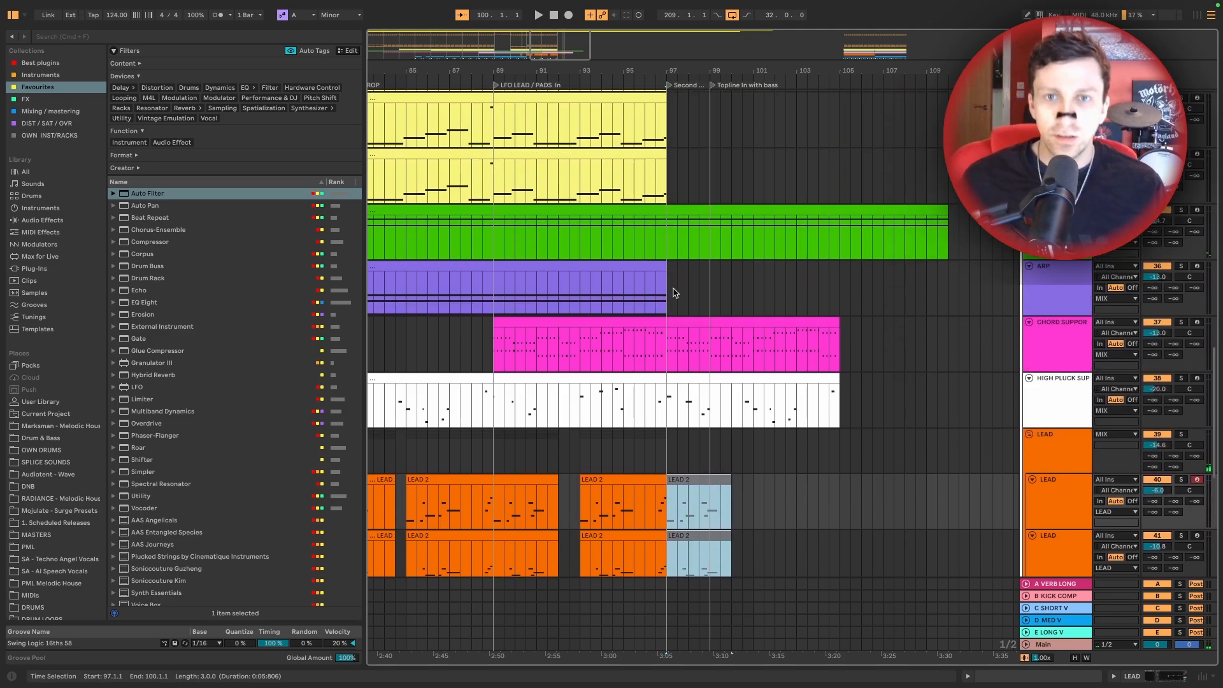
pyautogui.click(649, 296)
pyautogui.press('space')
pyautogui.scroll(15, 663, 297)
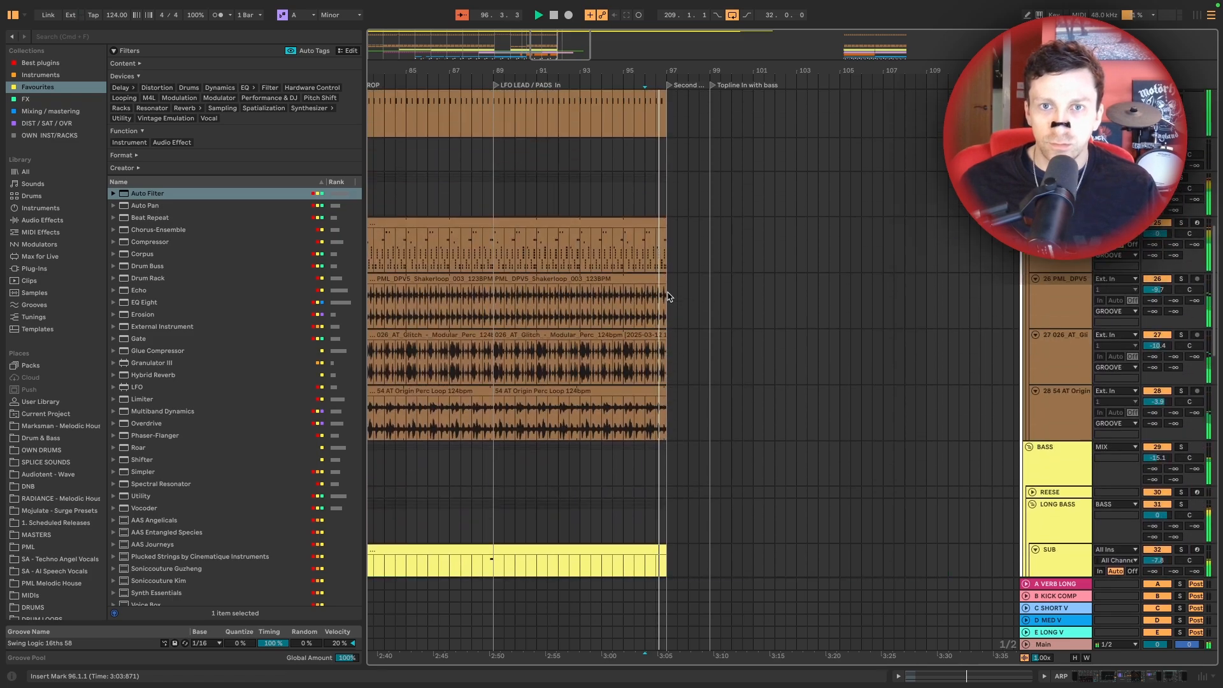
pyautogui.scroll(3, 666, 302)
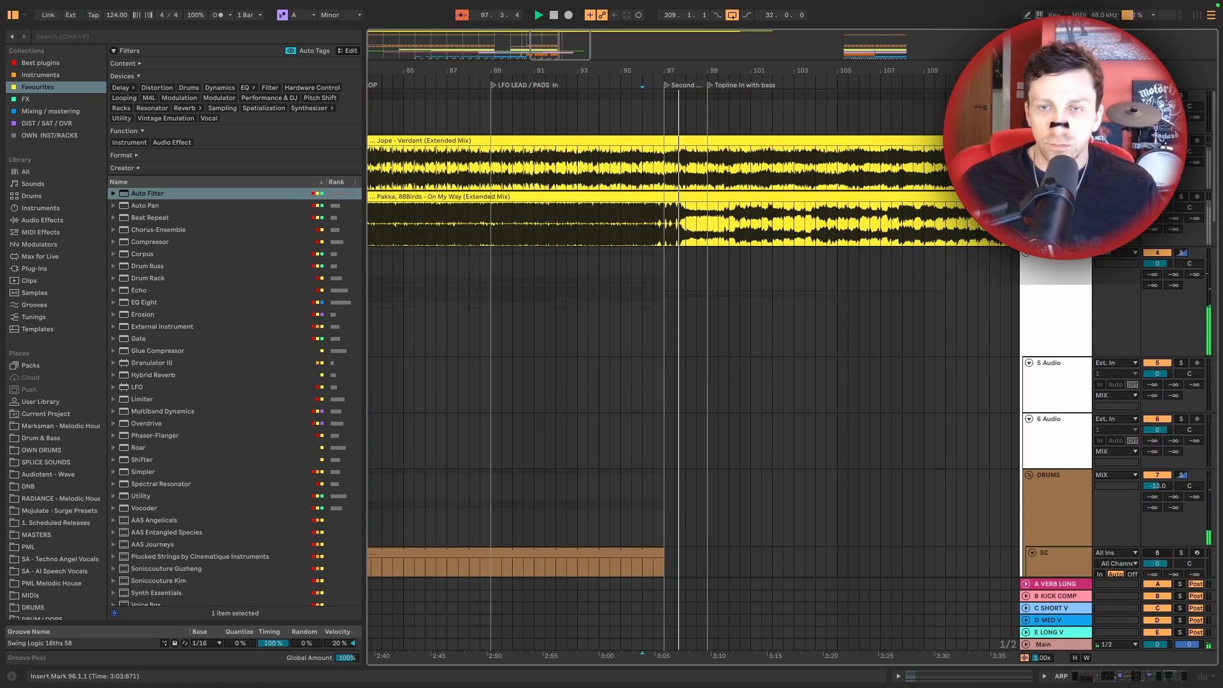
pyautogui.scroll(-20, 797, 275)
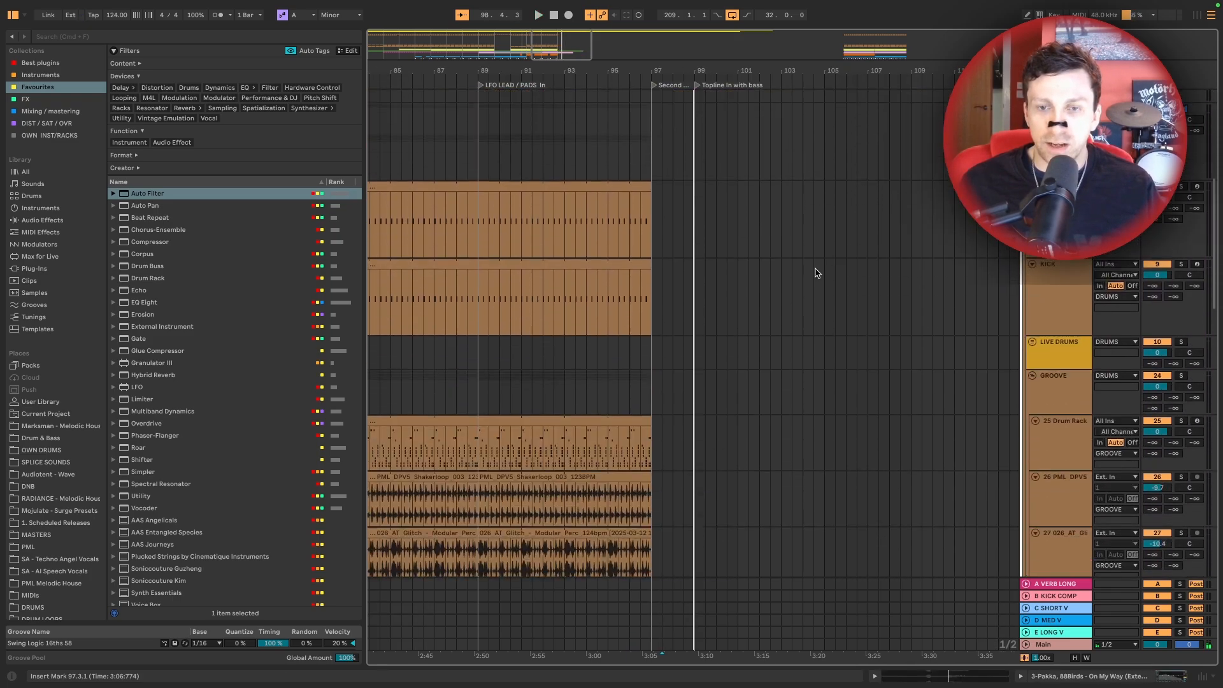
# Shorten the HIGH PLUCK SUPPORT clip so it ends at bar 97
pyautogui.click(642, 326)
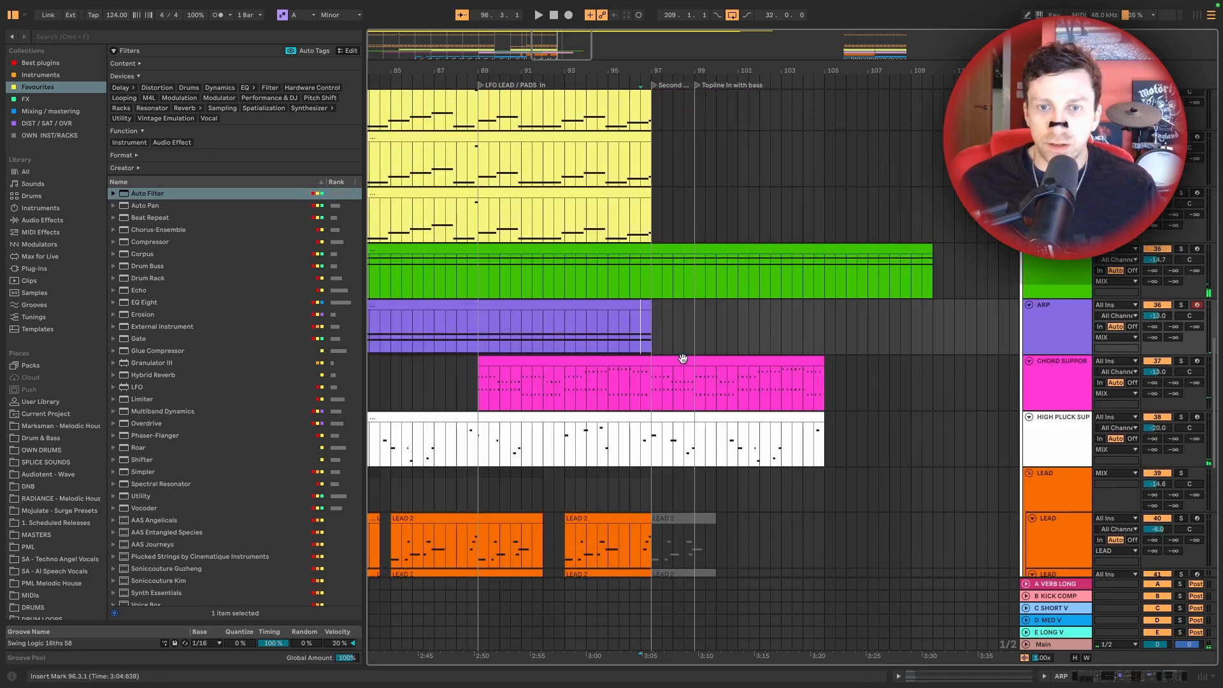
pyautogui.click(772, 428)
pyautogui.moveTo(822, 418); pyautogui.dragTo(657, 358)
# Play from just before bar 97 and extend the ARP clip to bar 105
pyautogui.click(641, 329)
pyautogui.press('space')
pyautogui.moveTo(696, 317); pyautogui.dragTo(868, 311)
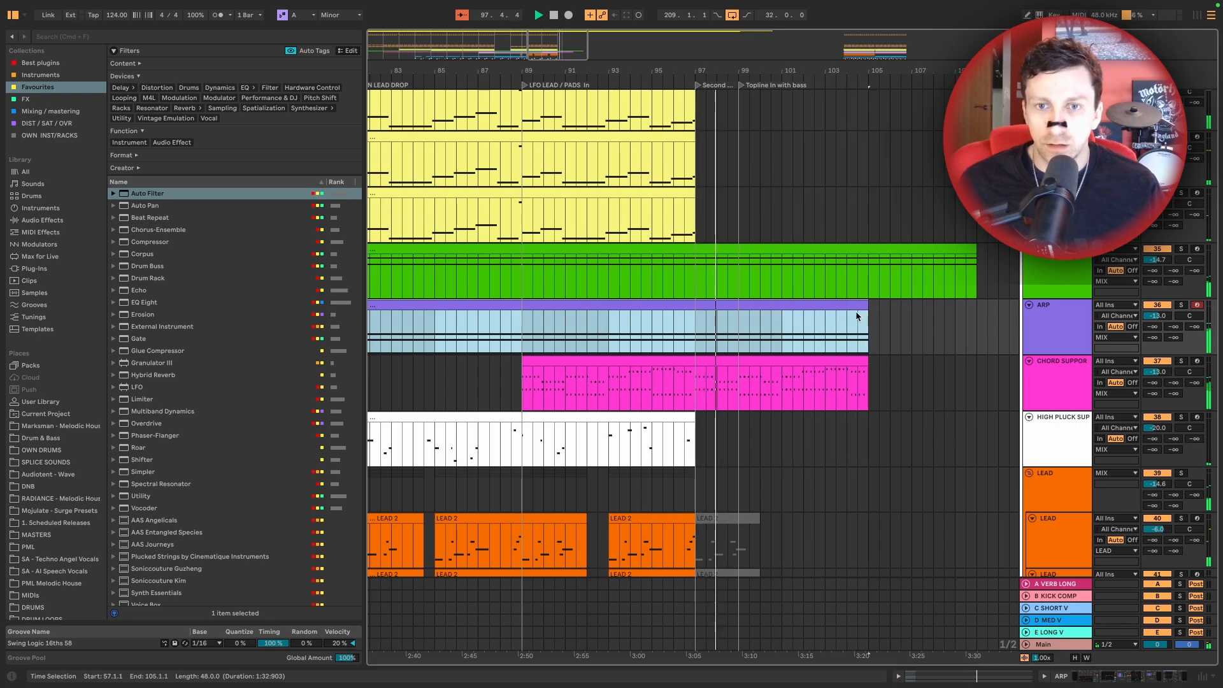
pyautogui.scroll(-2, 847, 312)
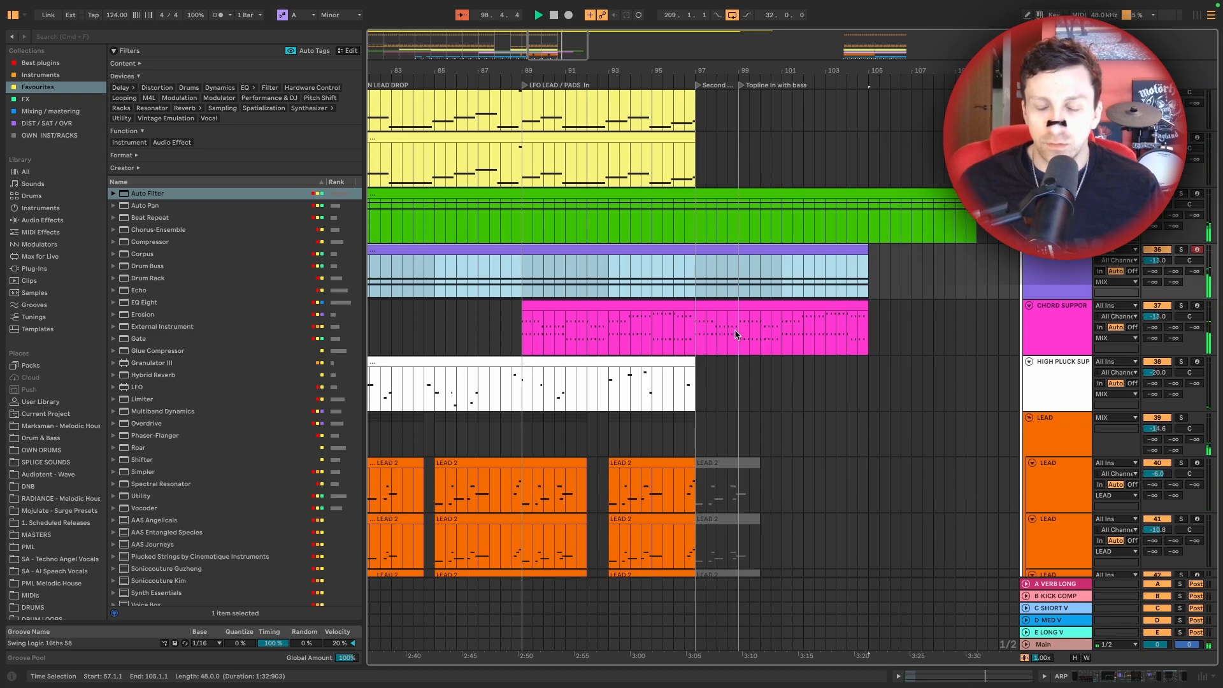
# Split the CHORD SUPPORT clip at bar 97 and deactivate the piece after the split
pyautogui.click(695, 335)
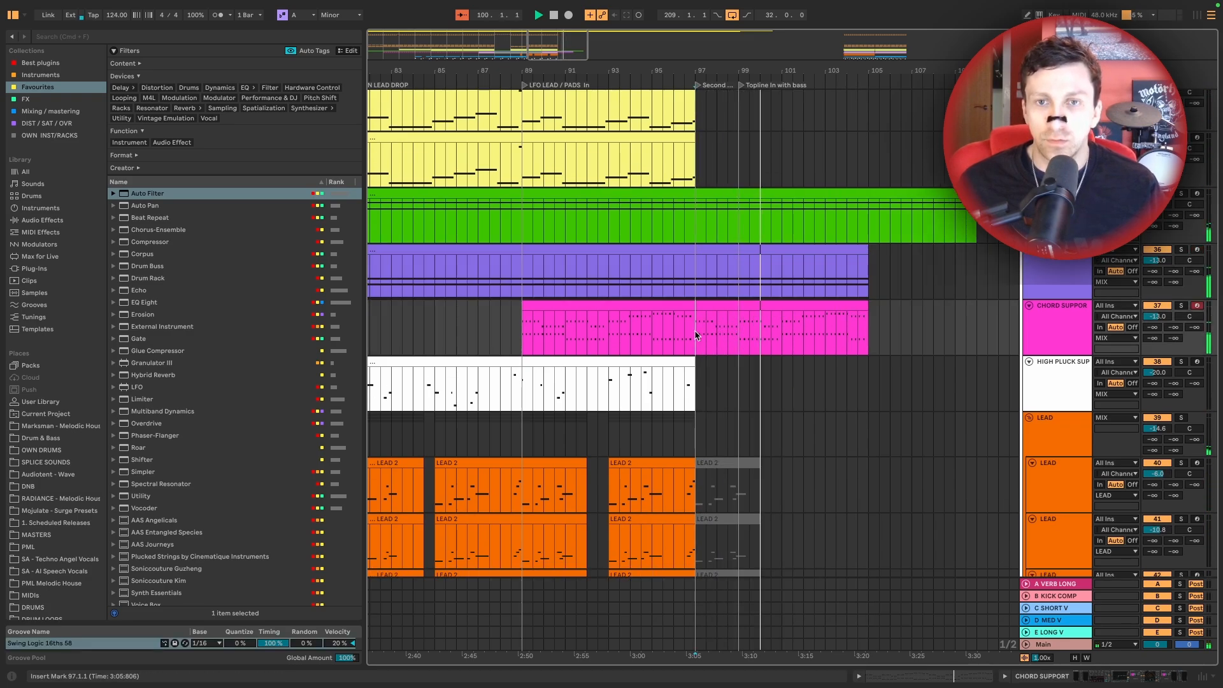
pyautogui.click(723, 306)
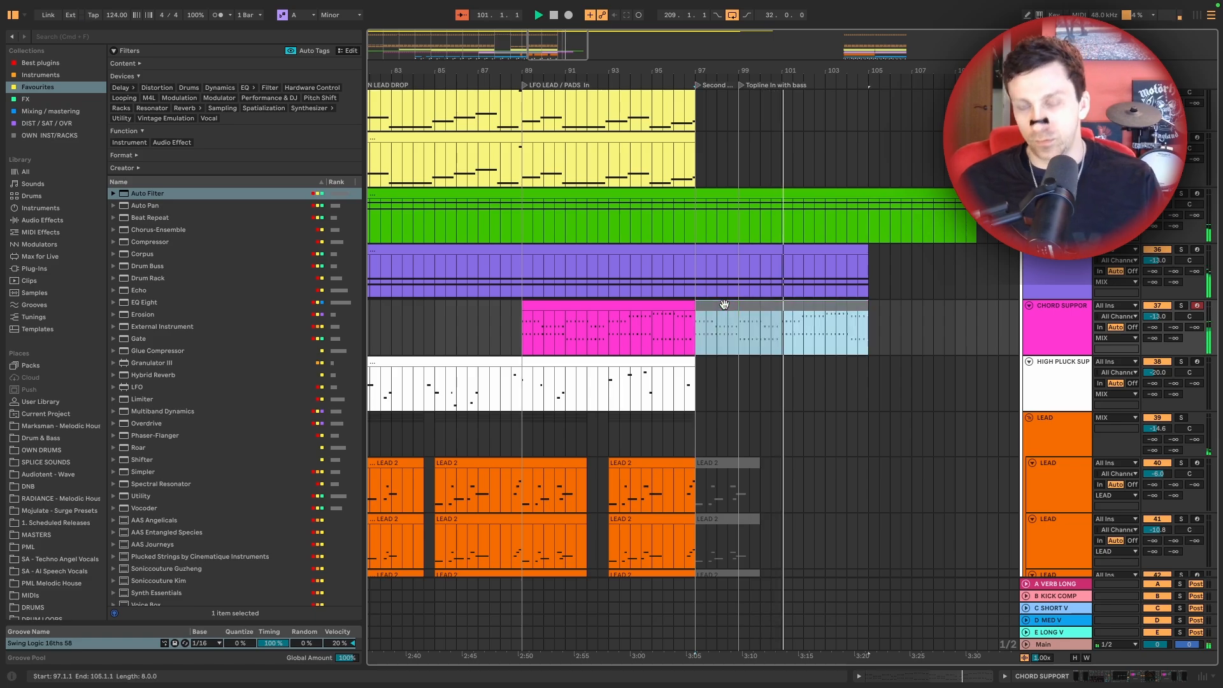
pyautogui.scroll(-7, 764, 302)
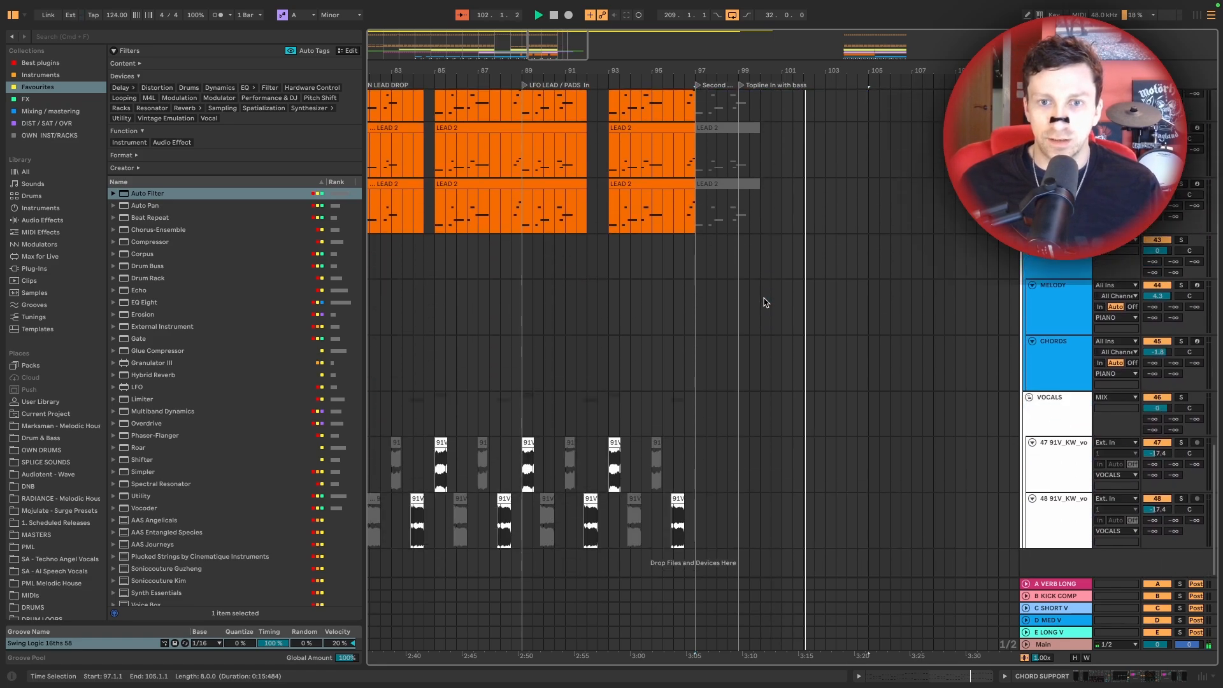
# Solo the On My Way reference track and listen to its section around bar 104
pyautogui.scroll(15, 750, 376)
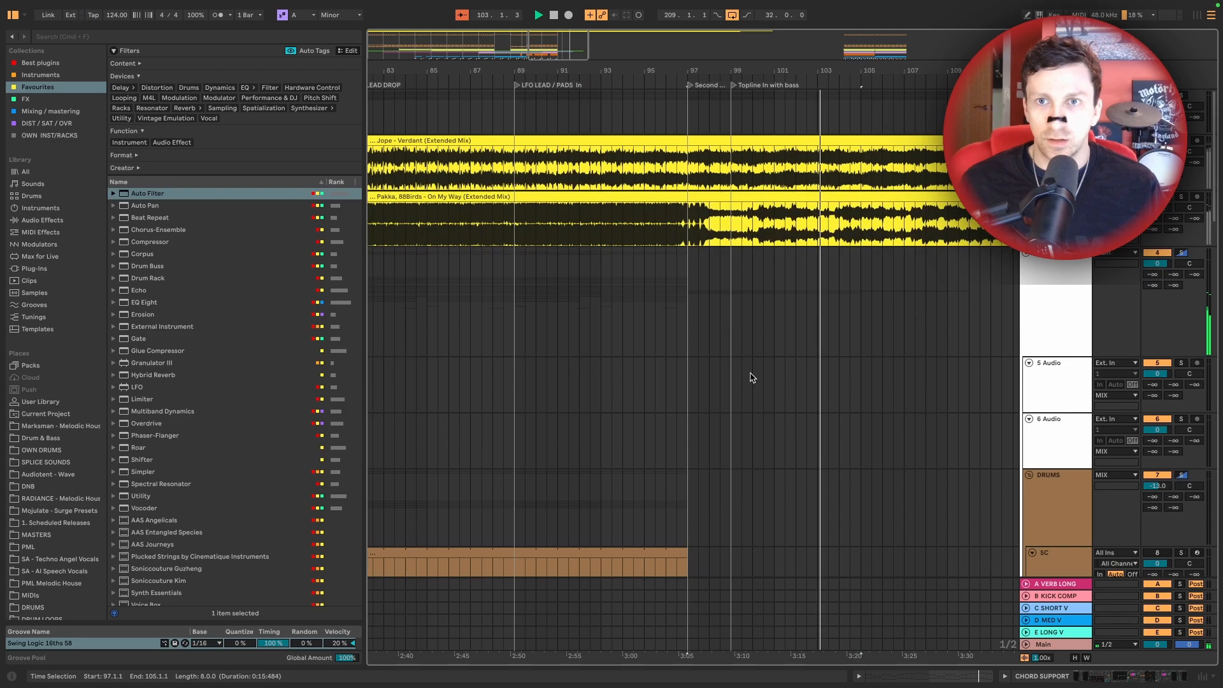
pyautogui.hscroll(4, 742, 355)
pyautogui.click(1181, 197)
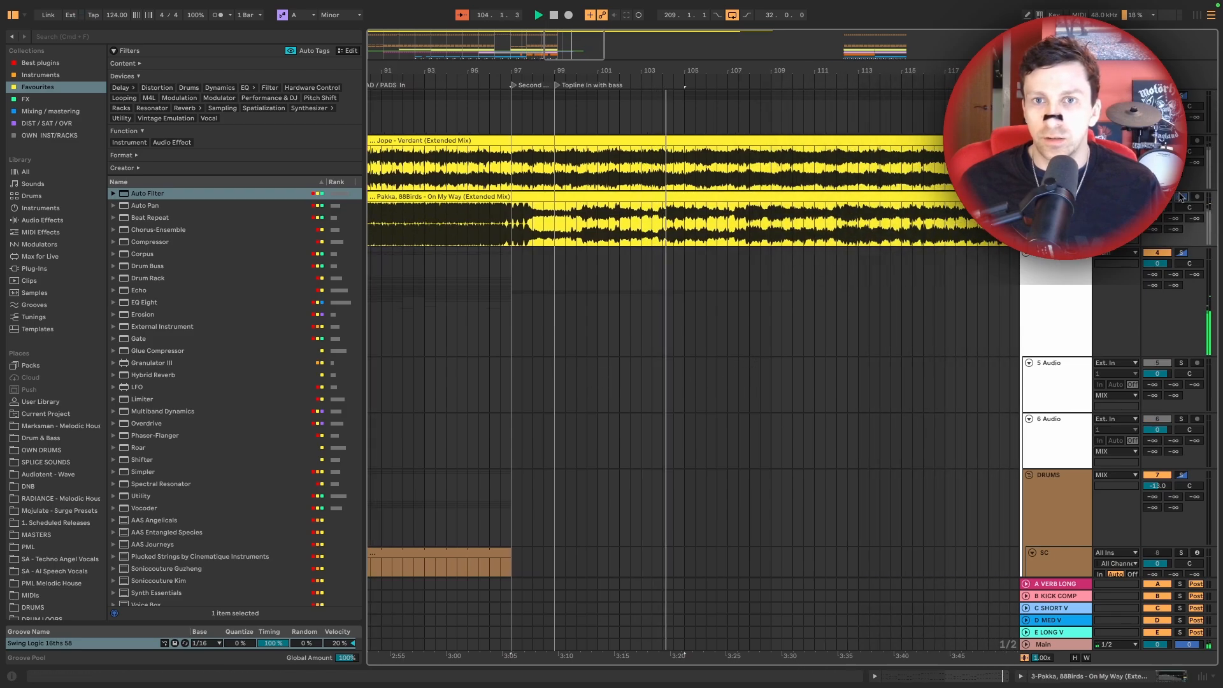
pyautogui.hscroll(4, 739, 296)
pyautogui.scroll(-1, 739, 296)
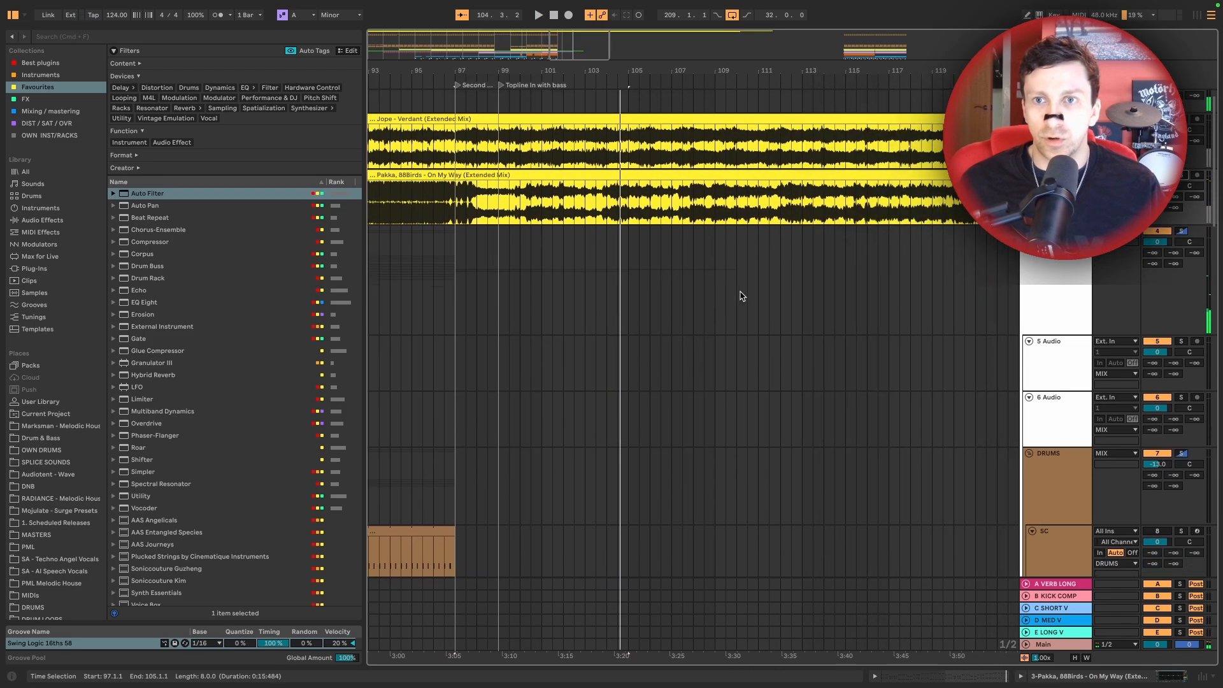
# Copy the SUB, MAIN COMPON and MID WIDE bass clips from bars 73 to 97 and paste them at bar 99
pyautogui.moveTo(646, 73); pyautogui.dragTo(646, 41)
pyautogui.scroll(-20, 680, 317)
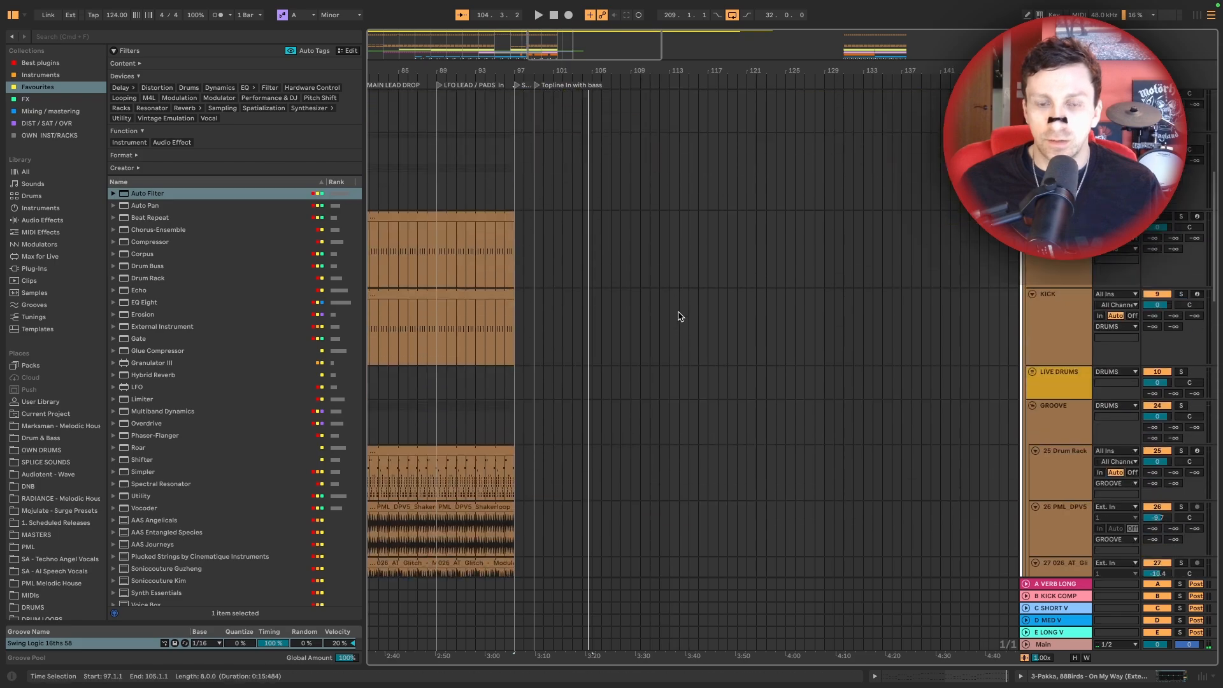
pyautogui.hscroll(-4, 654, 307)
pyautogui.scroll(5, 668, 319)
pyautogui.hscroll(-6, 701, 338)
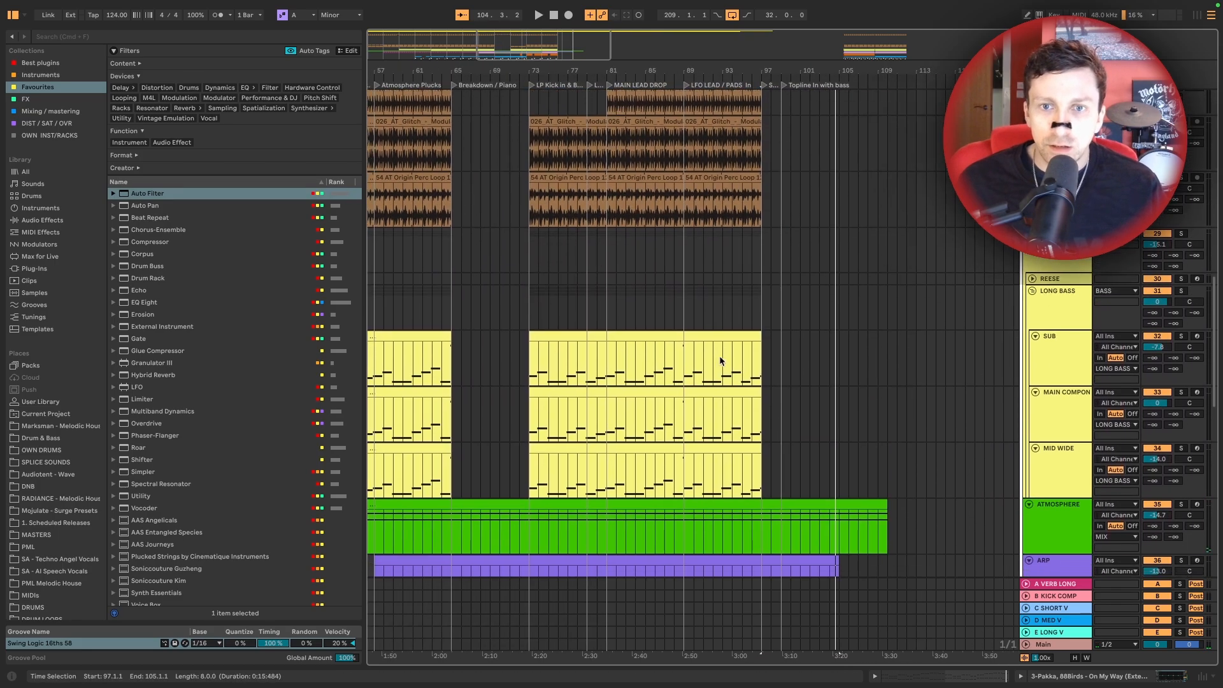
pyautogui.click(696, 328)
pyautogui.keyDown('shift'); pyautogui.click(698, 454); pyautogui.keyUp('shift')
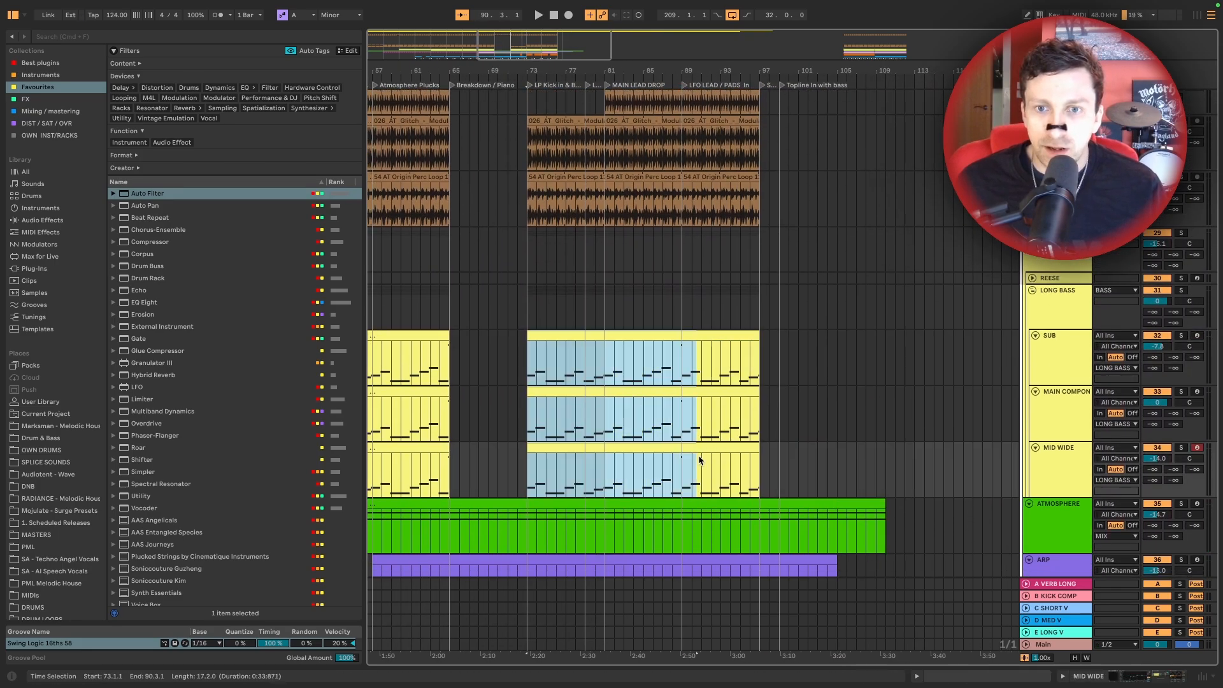
pyautogui.keyDown('shift'); pyautogui.click(732, 446); pyautogui.keyUp('shift')
pyautogui.hscroll(12, 791, 431)
pyautogui.scroll(-9, 794, 431)
pyautogui.hscroll(-3, 612, 379)
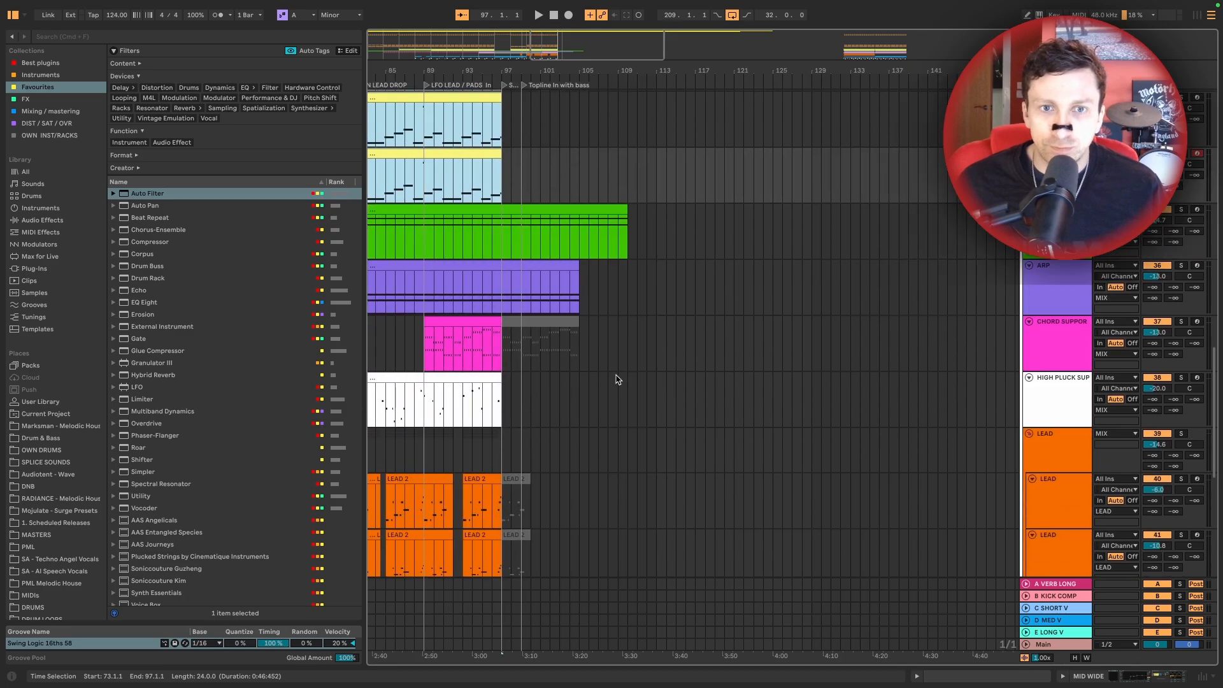
pyautogui.scroll(3, 585, 356)
pyautogui.click(517, 199)
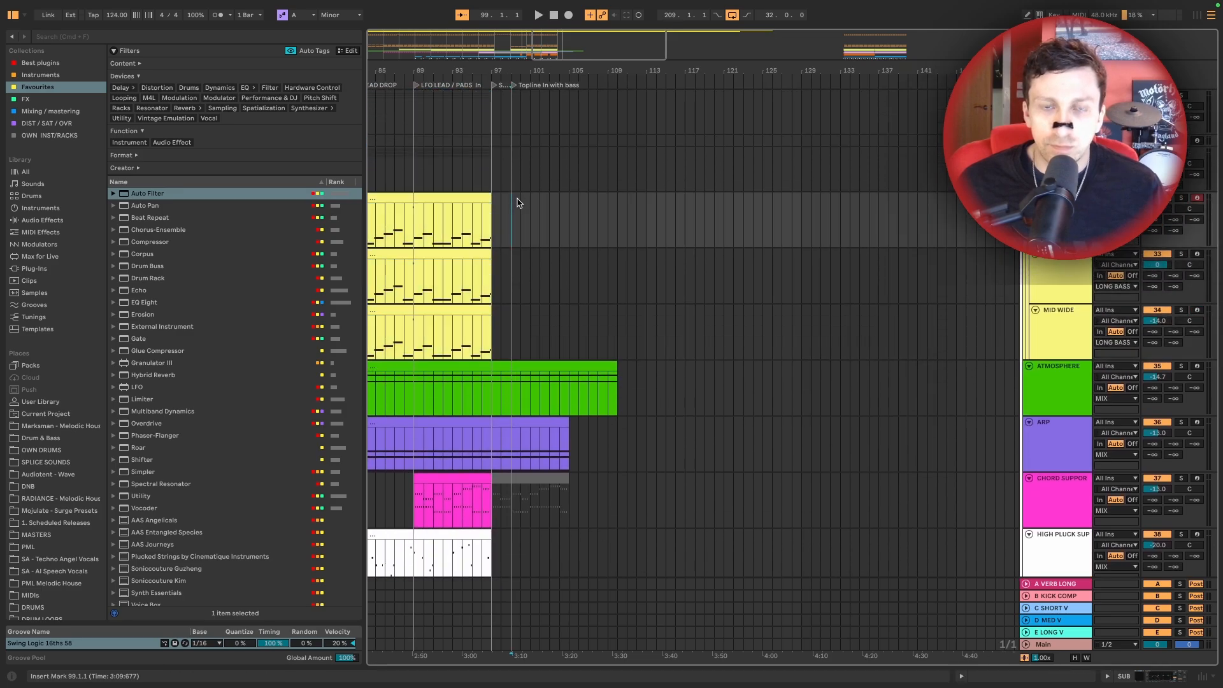
pyautogui.hotkey('ctrl', 'v')
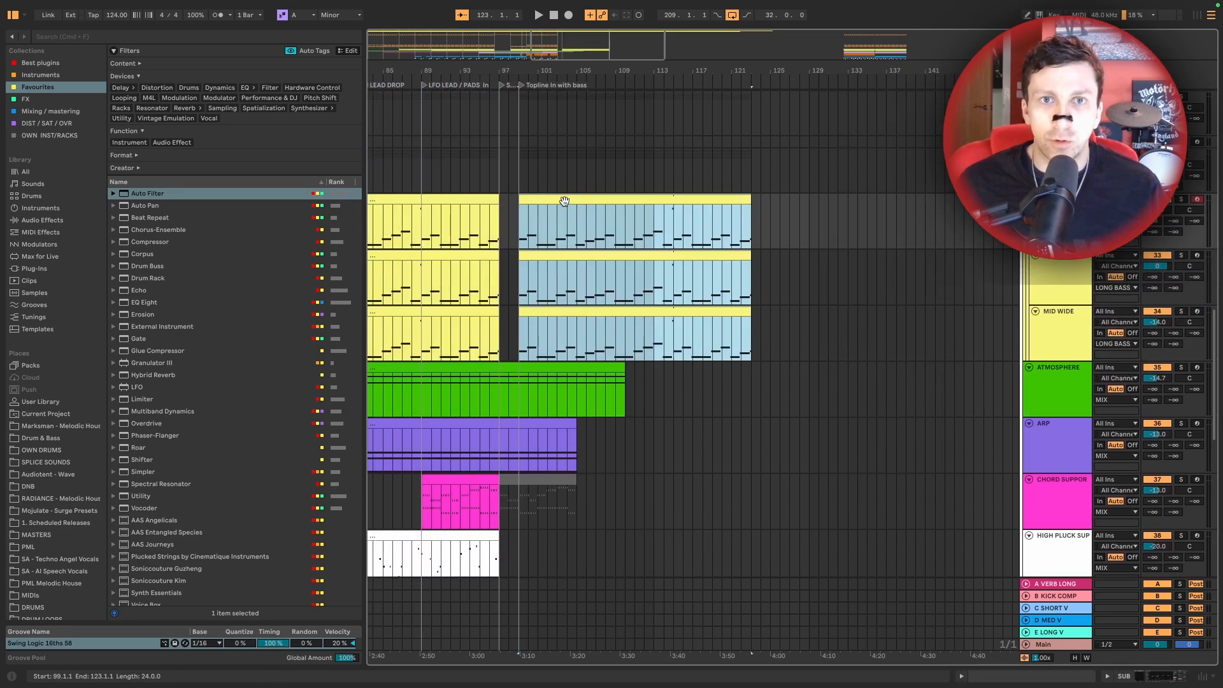
# Show the automation lanes and copy the LONG BASS automation from bars 73 to 81 to bar 99
pyautogui.hscroll(-1, 563, 201)
pyautogui.scroll(3, 881, 223)
pyautogui.hscroll(-1, 863, 224)
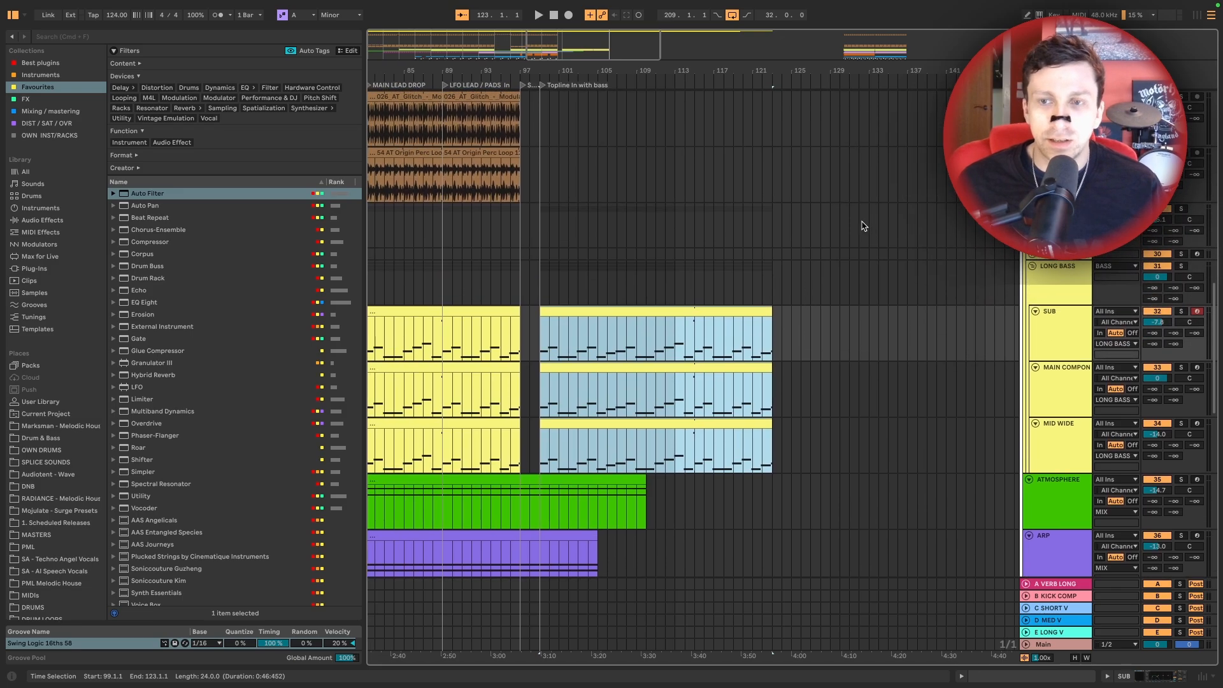
pyautogui.press('q')
pyautogui.press('a')
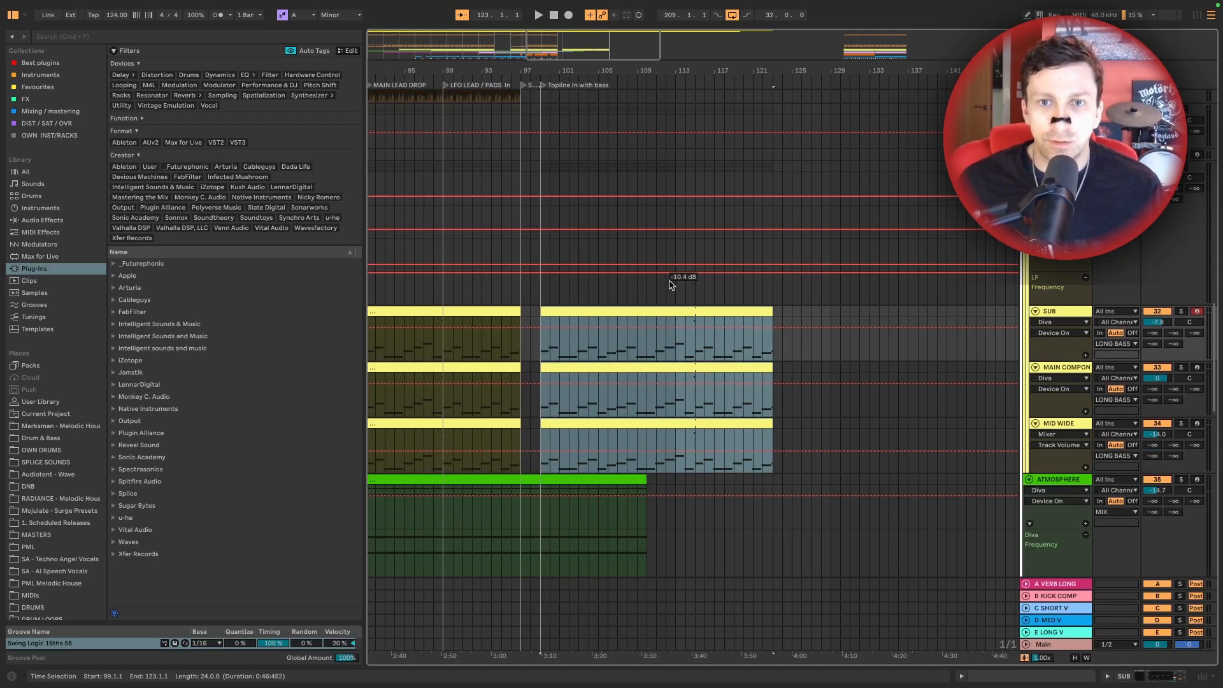
pyautogui.hscroll(-15, 674, 278)
pyautogui.moveTo(698, 264); pyautogui.dragTo(765, 280)
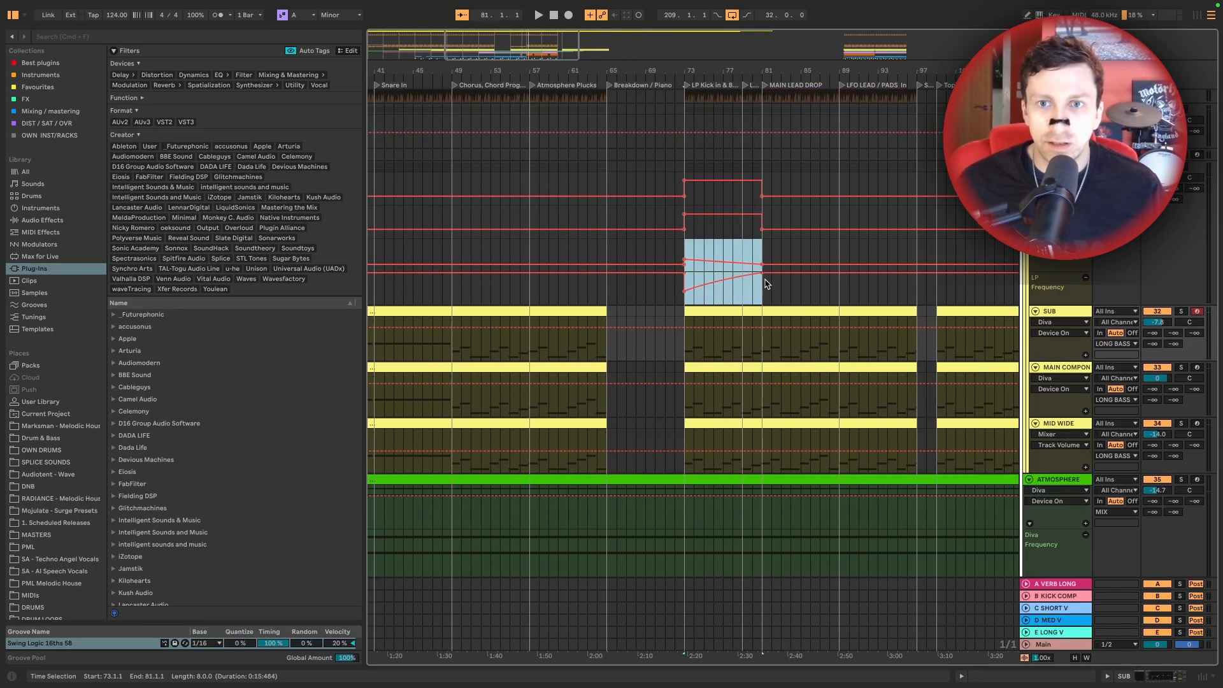
pyautogui.hscroll(10, 732, 267)
pyautogui.click(685, 249)
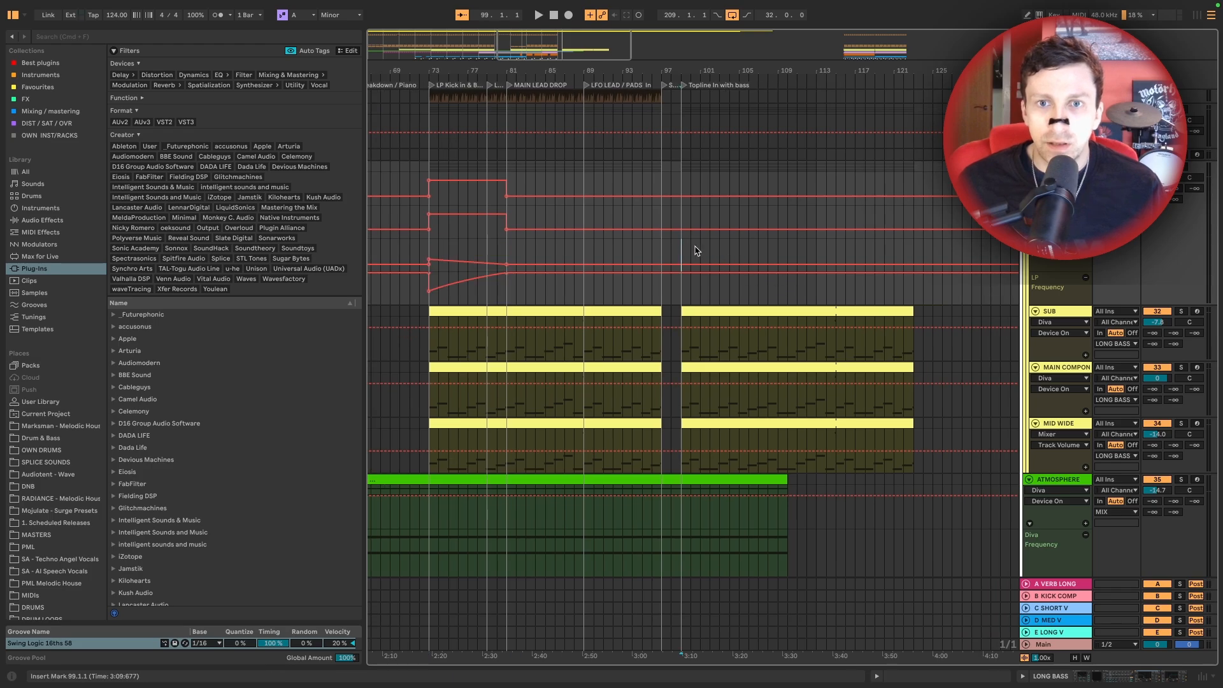
pyautogui.hotkey('ctrl', 'v')
# Add a locator named Build at bar 125, using the On My Way reference track as a guide
pyautogui.scroll(10, 811, 262)
pyautogui.hscroll(8, 811, 262)
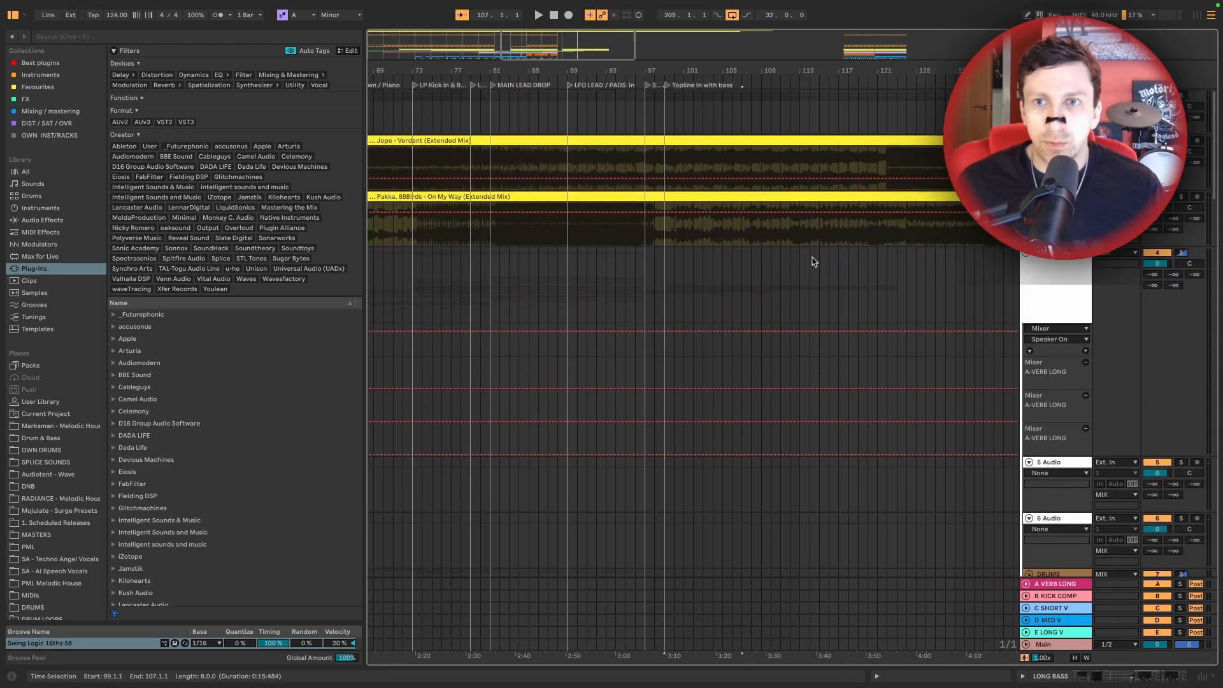
pyautogui.click(684, 226)
pyautogui.rightClick(693, 80)
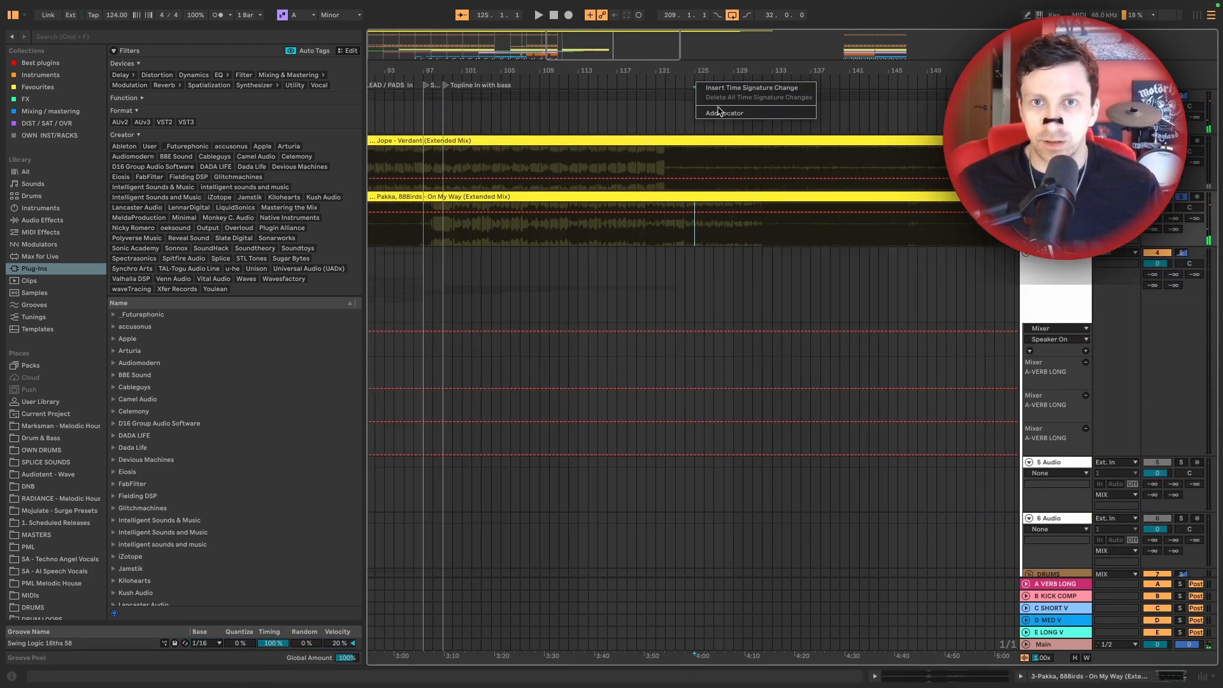
pyautogui.click(712, 115)
pyautogui.write('Bul')
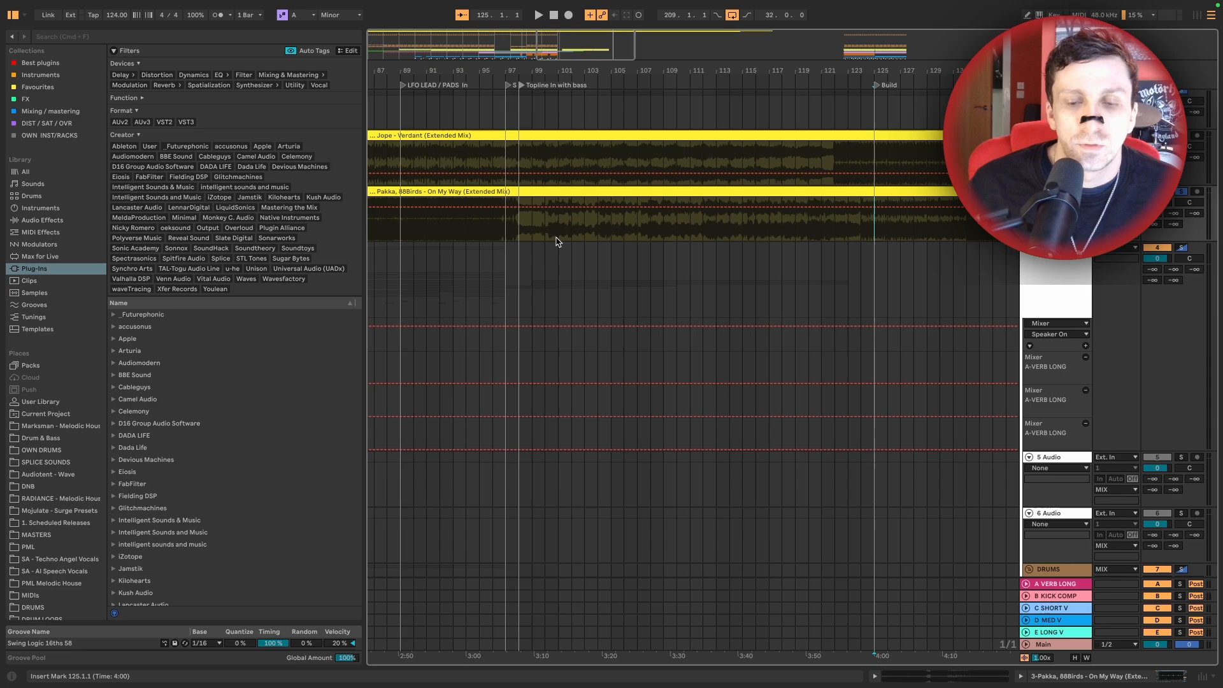
# Move the three copied long bass clips and the start of the LONG BASS filter automation back to bar 97
pyautogui.scroll(-15, 556, 242)
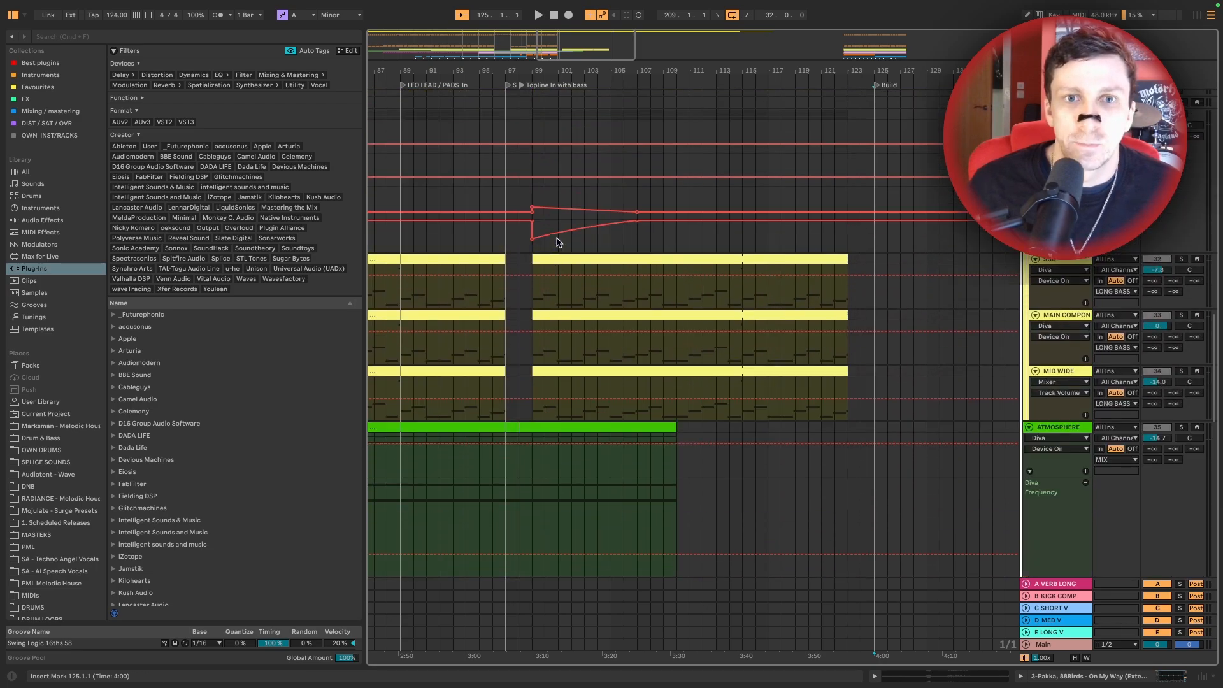
pyautogui.click(570, 261)
pyautogui.keyDown('shift'); pyautogui.click(589, 372); pyautogui.keyUp('shift')
pyautogui.moveTo(590, 372); pyautogui.dragTo(563, 372)
pyautogui.moveTo(532, 240); pyautogui.dragTo(518, 239)
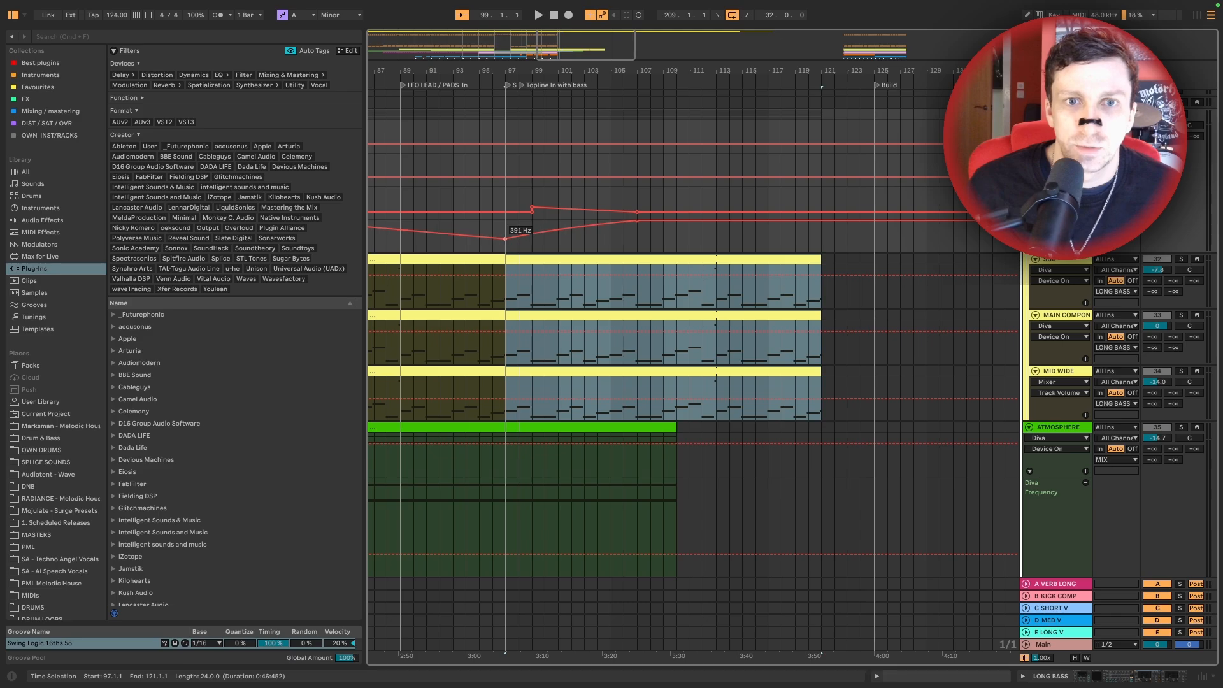
pyautogui.press('super+z')
pyautogui.press('super+z')
pyautogui.press('super+z')
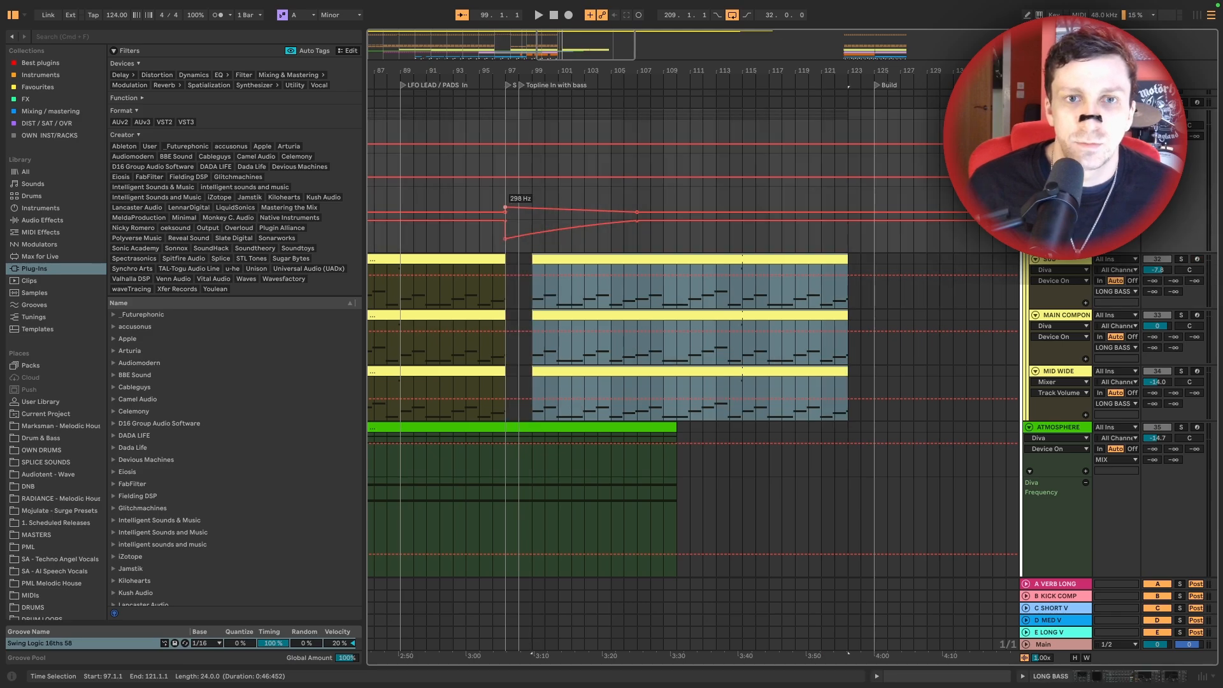
pyautogui.press('super+z')
# Play from bar 96 and stretch both LONG BASS filter automation ramps so they end at bar 113
pyautogui.press('space')
pyautogui.hscroll(3, 694, 209)
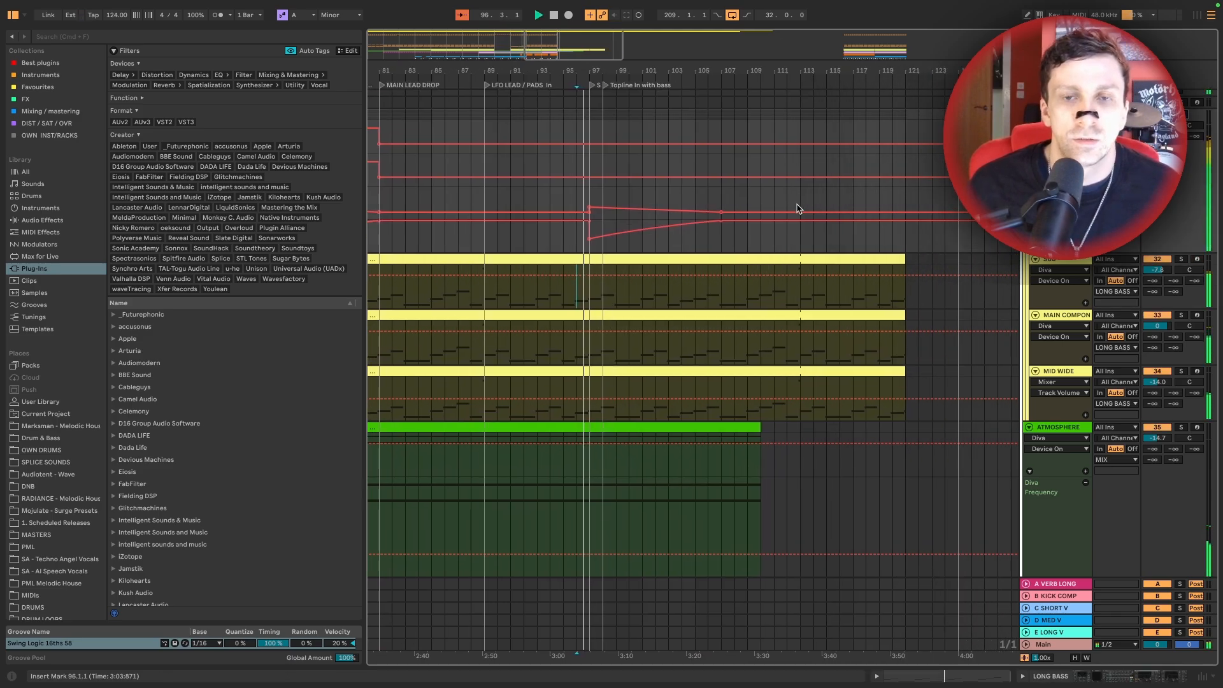
pyautogui.scroll(-3, 695, 209)
pyautogui.scroll(-1, 703, 209)
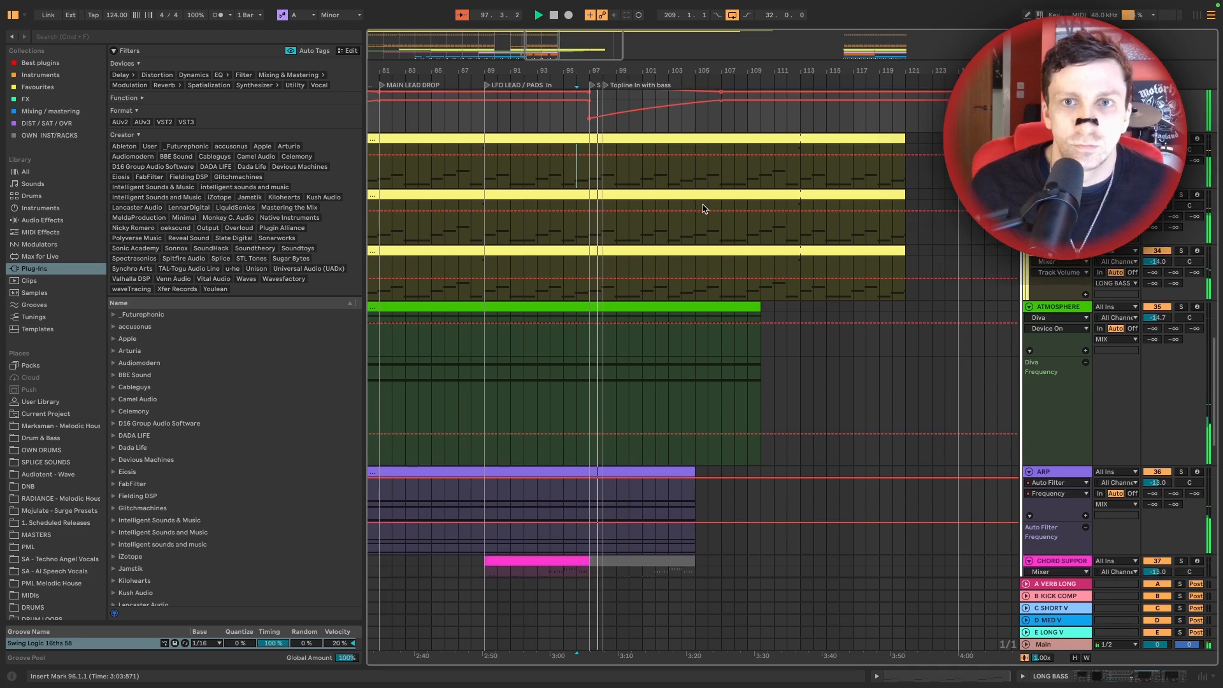
pyautogui.scroll(4, 703, 209)
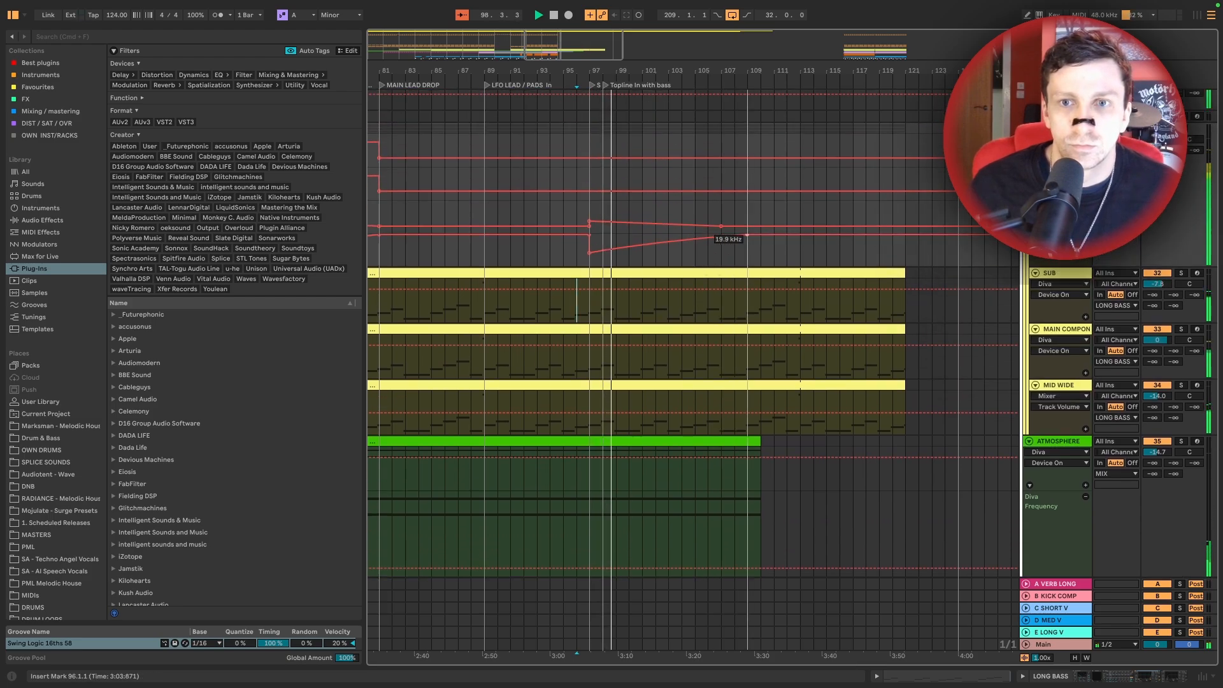
pyautogui.moveTo(726, 238); pyautogui.dragTo(800, 236)
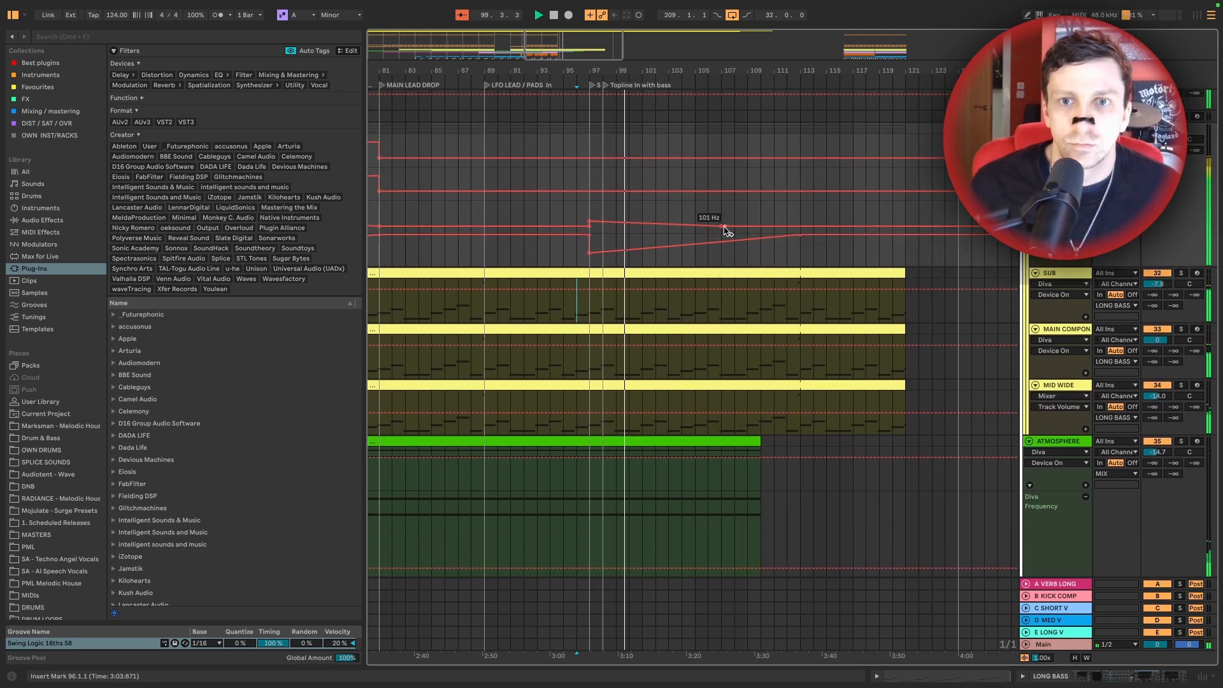
pyautogui.moveTo(727, 231); pyautogui.dragTo(800, 227)
# Copy the three active LEAD 2 clips from bars 241 to 257 and paste them at bar 105
pyautogui.scroll(-10, 769, 270)
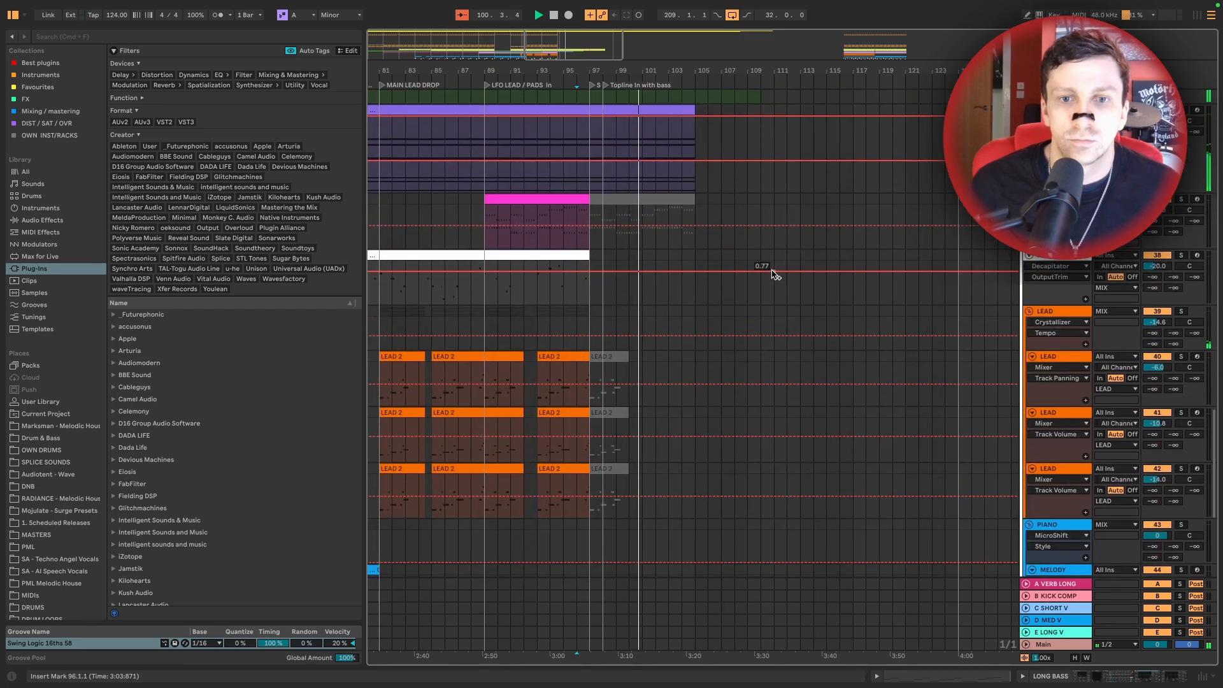
pyautogui.scroll(10, 803, 255)
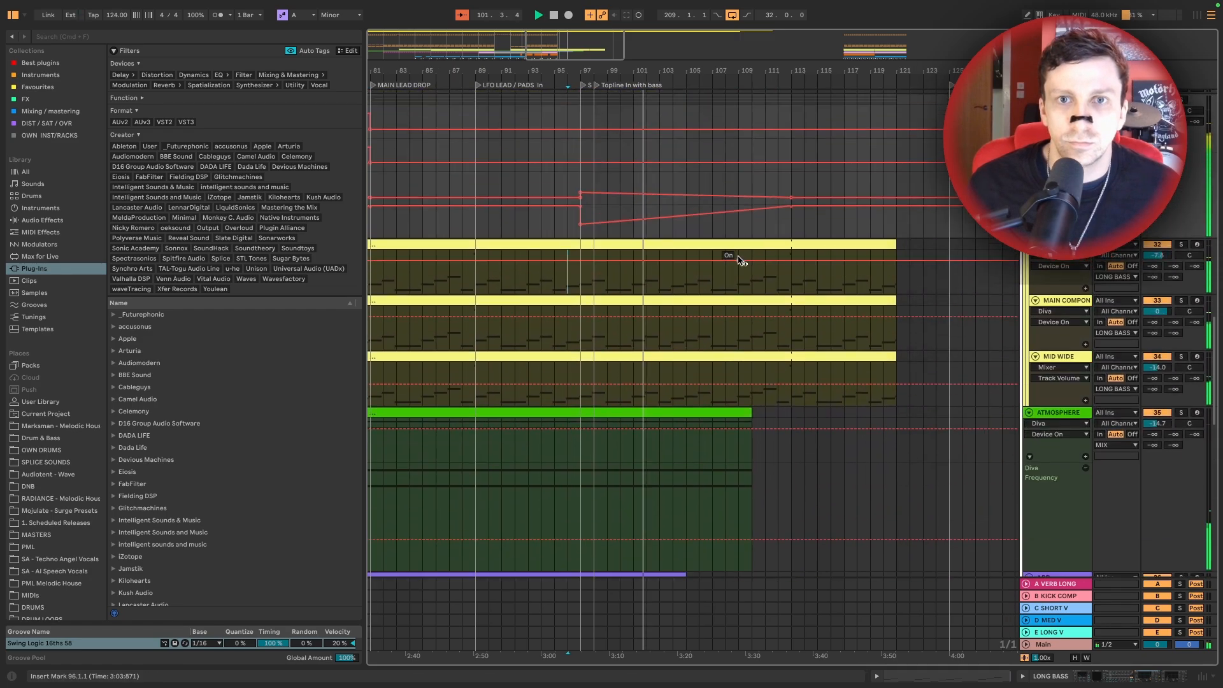
pyautogui.scroll(-10, 676, 265)
pyautogui.hscroll(10, 560, 395)
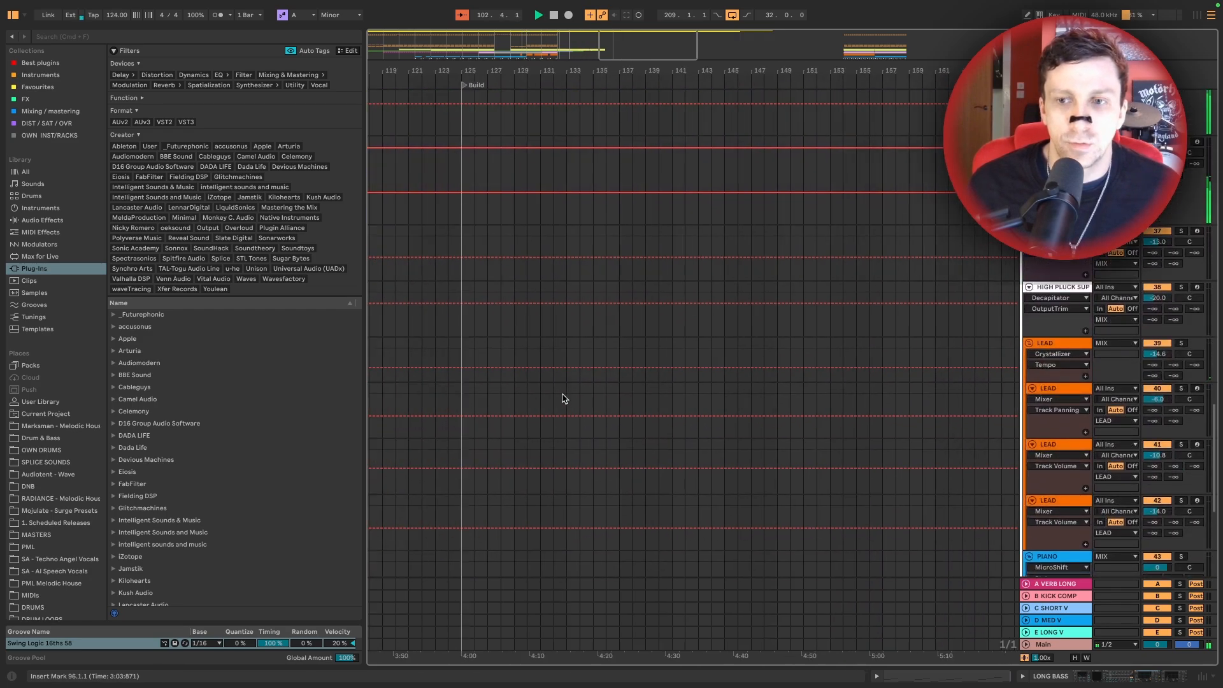
pyautogui.hscroll(10, 579, 390)
pyautogui.click(532, 386)
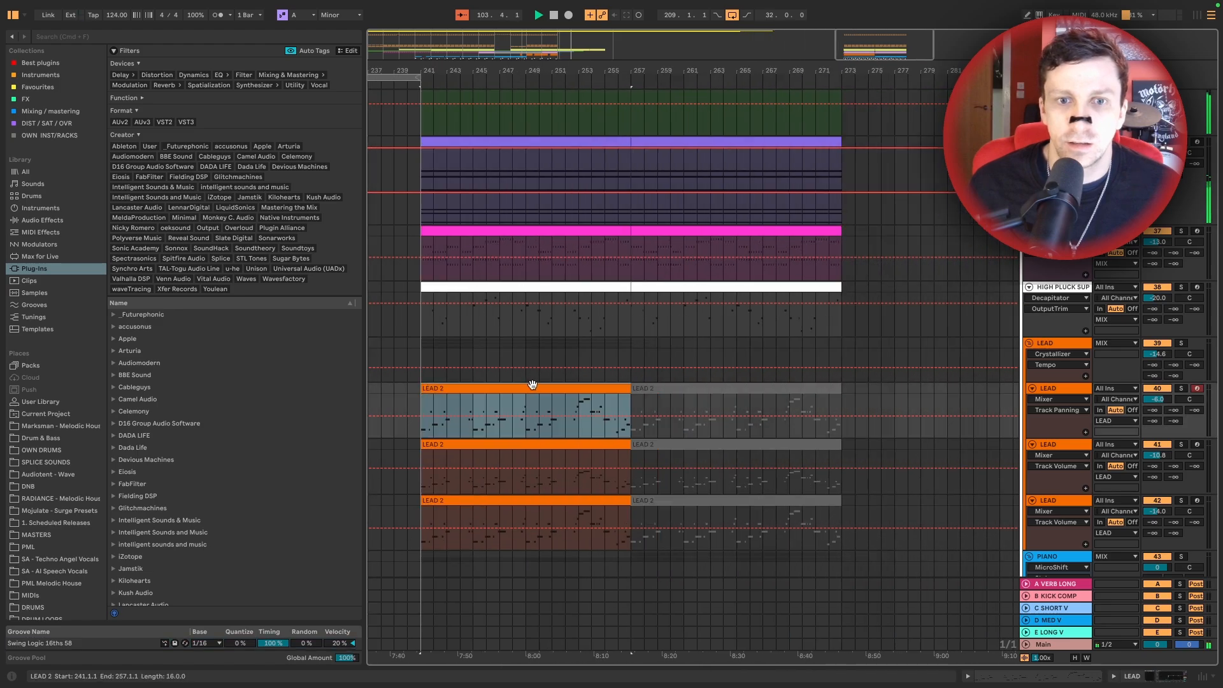
pyautogui.keyDown('shift'); pyautogui.click(530, 503); pyautogui.keyUp('shift')
pyautogui.hscroll(-15, 560, 494)
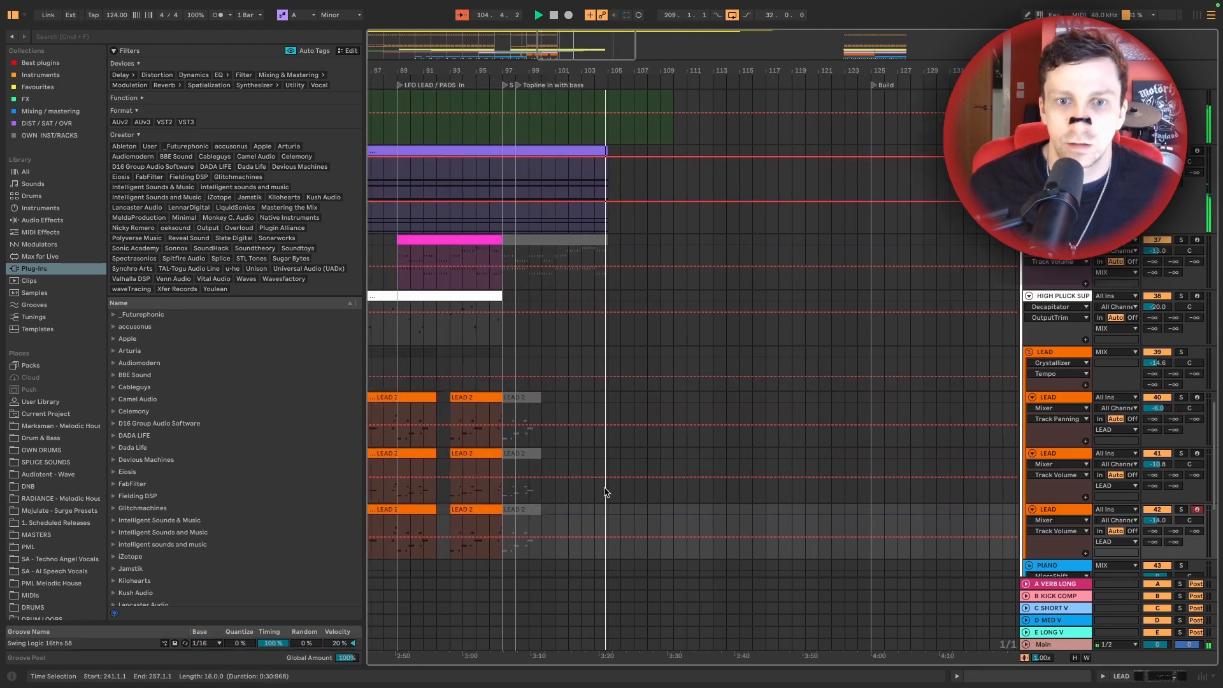
pyautogui.press('space')
pyautogui.press('super+v')
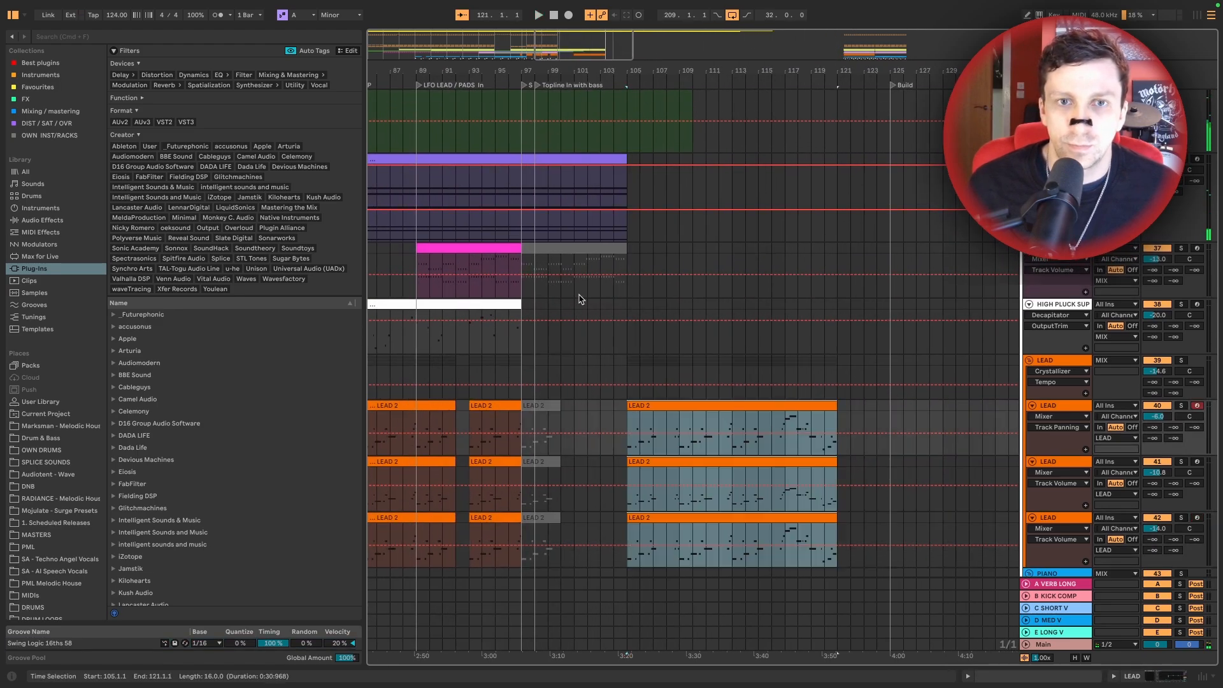
# Copy the piano CHORDS clip from bars 241 to 257 and paste it at bar 105
pyautogui.scroll(-5, 580, 299)
pyautogui.hscroll(15, 583, 299)
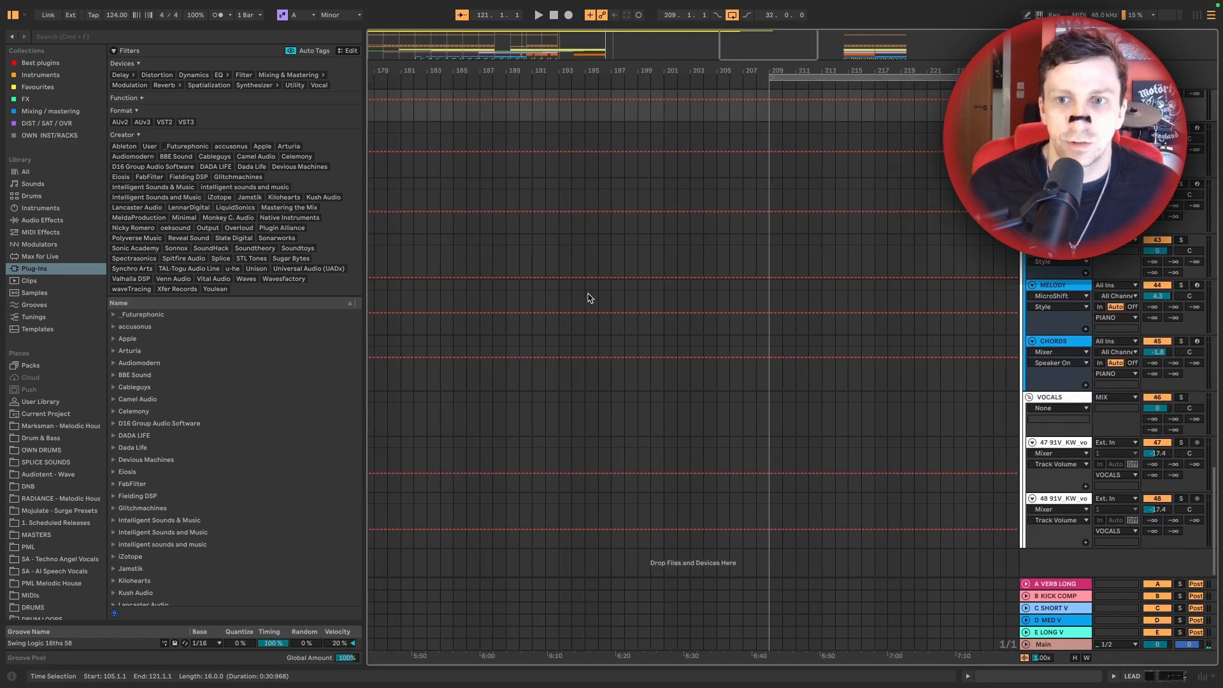
pyautogui.hscroll(-1, 584, 328)
pyautogui.click(564, 342)
pyautogui.hscroll(-15, 563, 342)
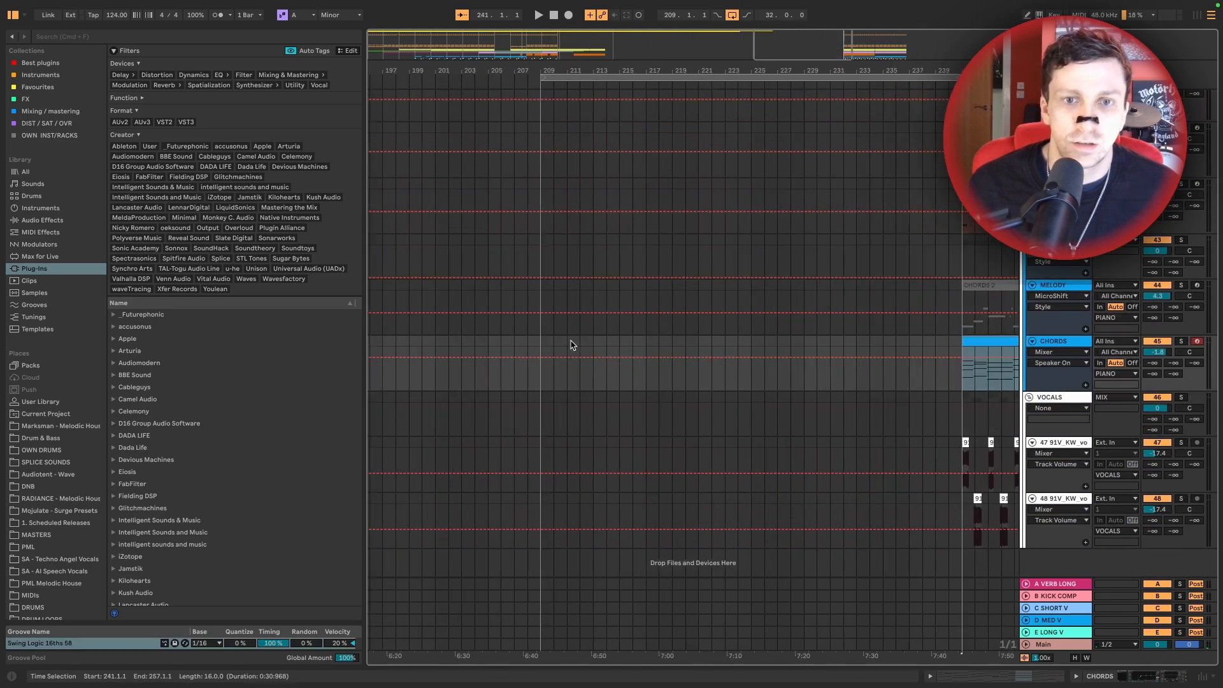
pyautogui.click(634, 340)
pyautogui.hotkey('ctrl', 'v')
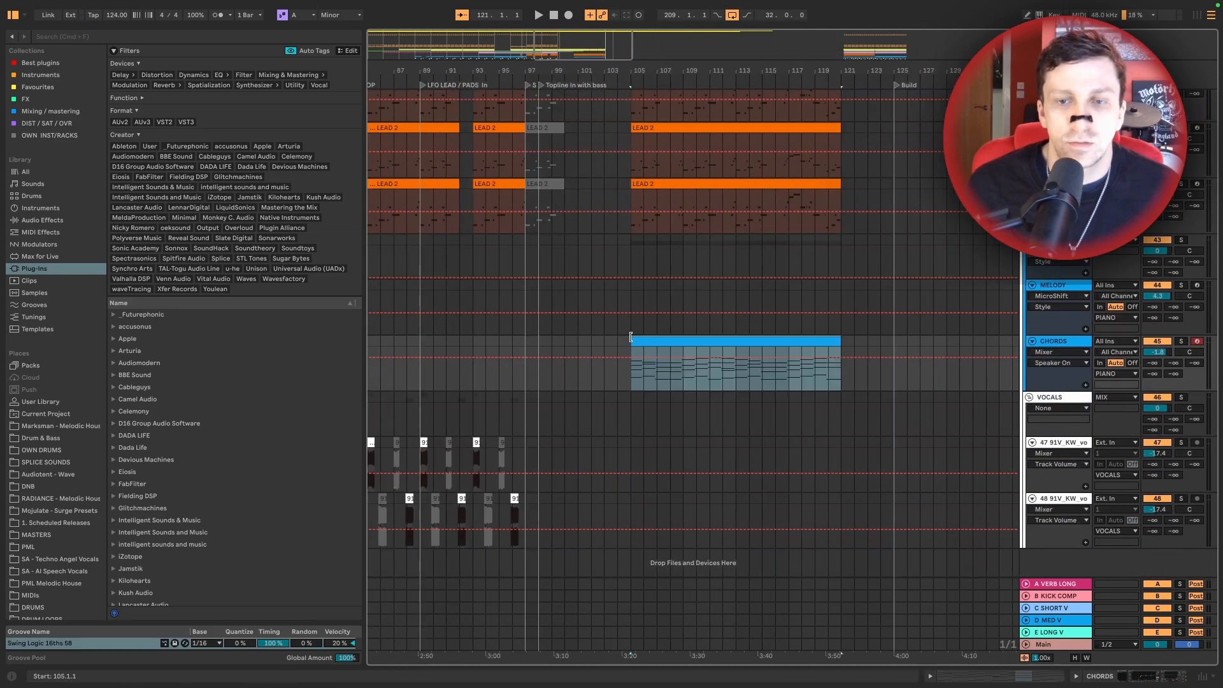
# Play the new section from bar 105 and compare it against the soloed Pakka, 88Birds - On My Way reference track
pyautogui.press('space')
pyautogui.scroll(20, 855, 368)
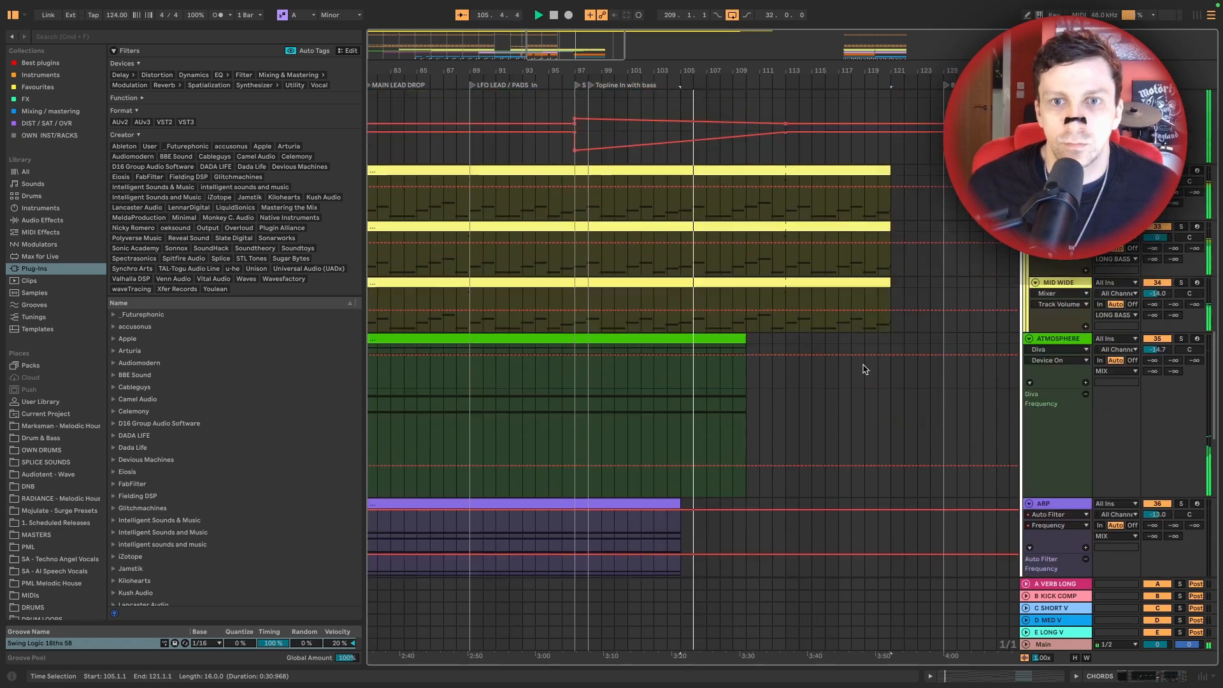
pyautogui.press('space')
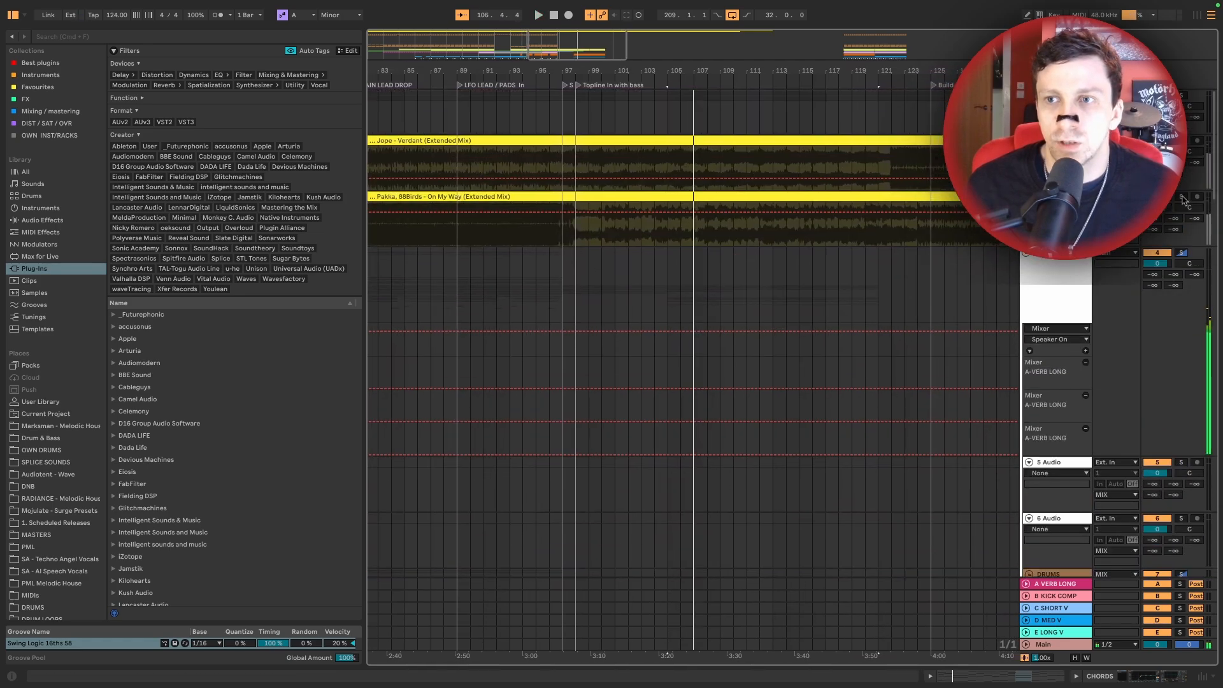
pyautogui.click(1181, 196)
pyautogui.press('space')
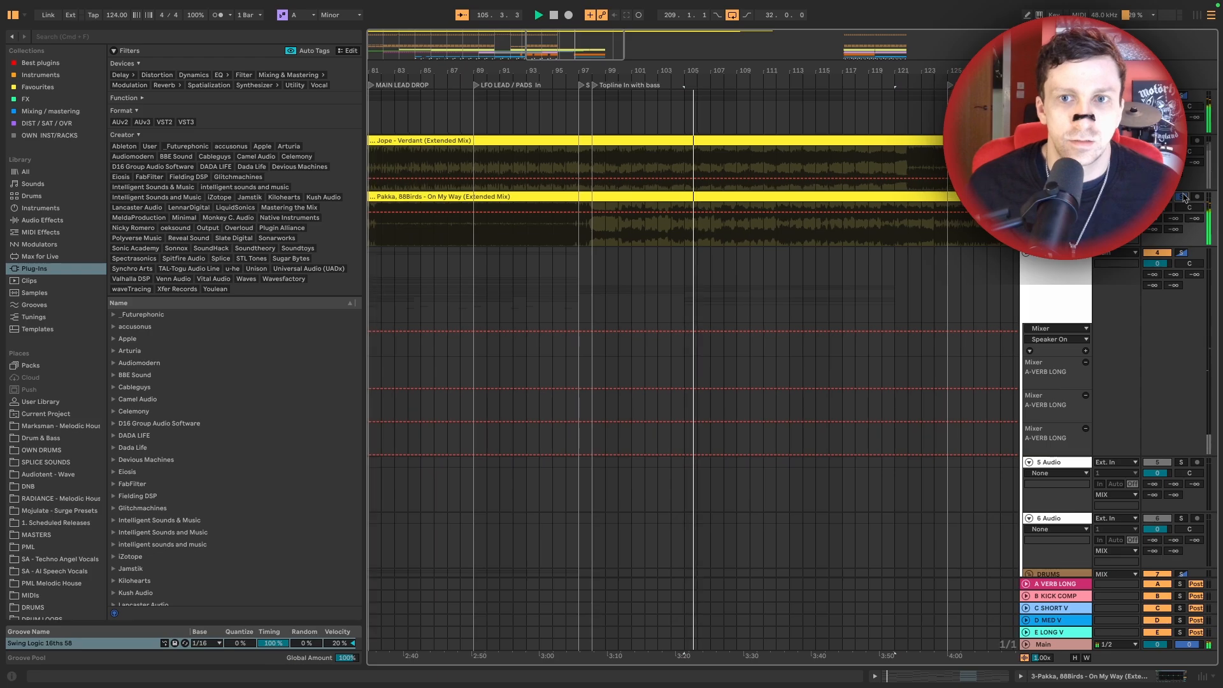
pyautogui.scroll(-20, 697, 315)
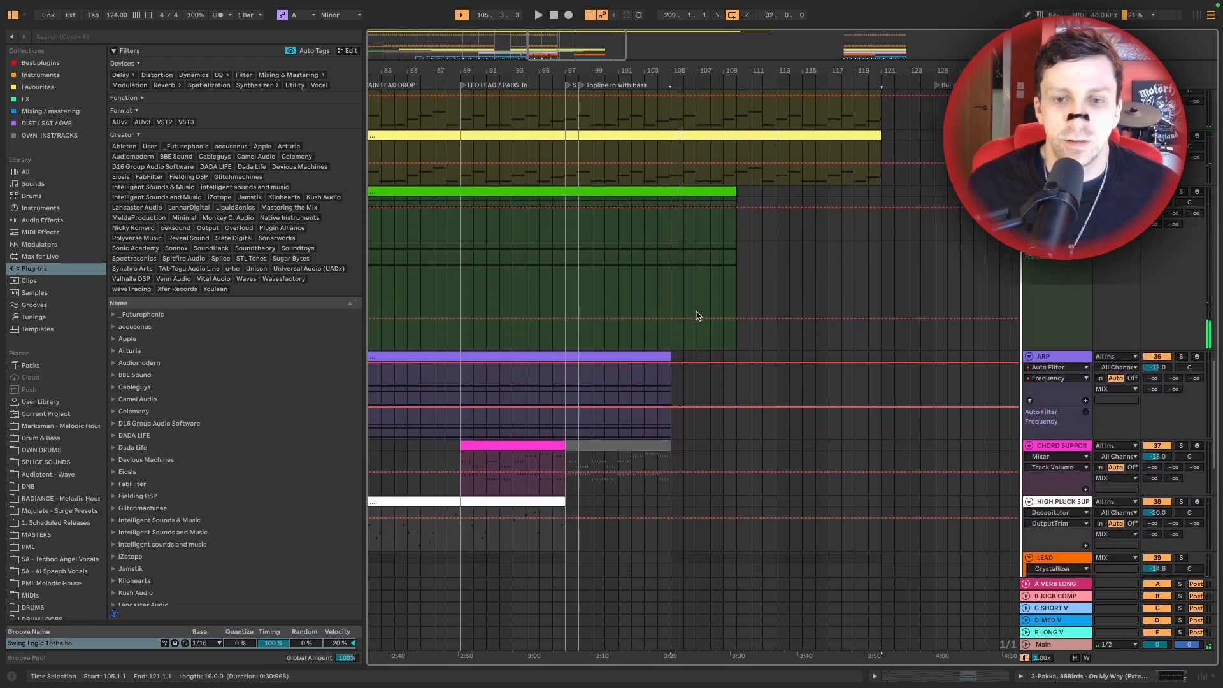
# Extend the ARP and ATMOSPHERE clips to end at bar 121
pyautogui.scroll(10, 697, 315)
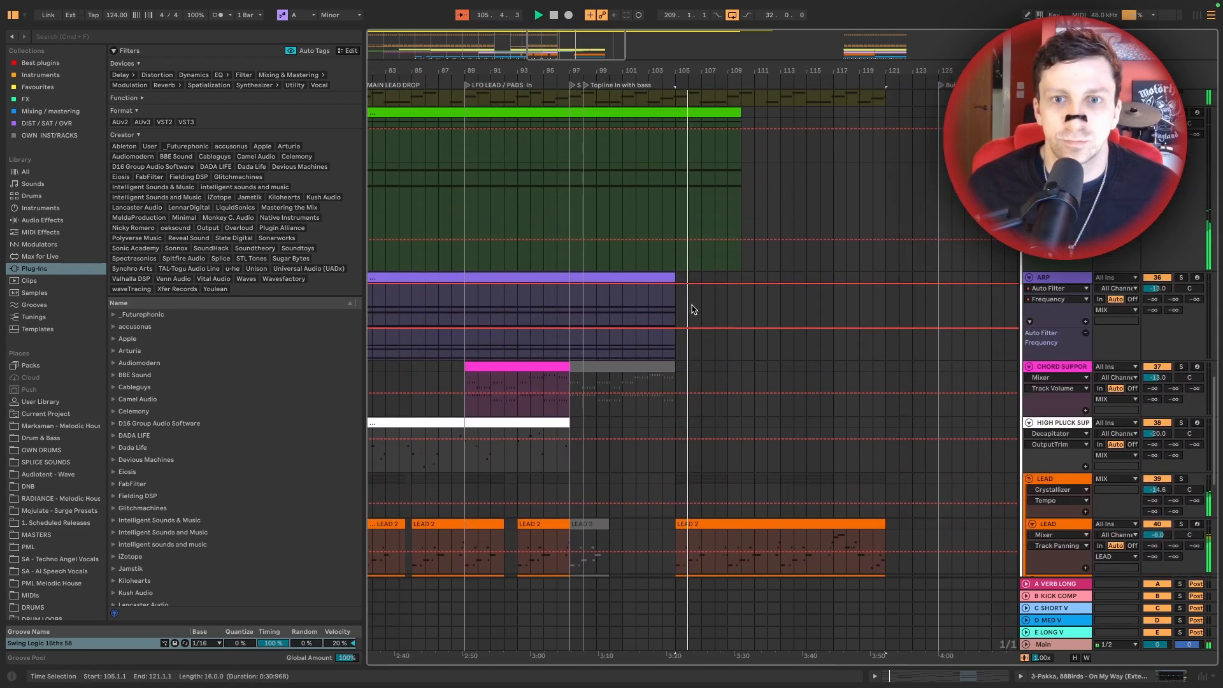
pyautogui.moveTo(676, 281); pyautogui.dragTo(885, 284)
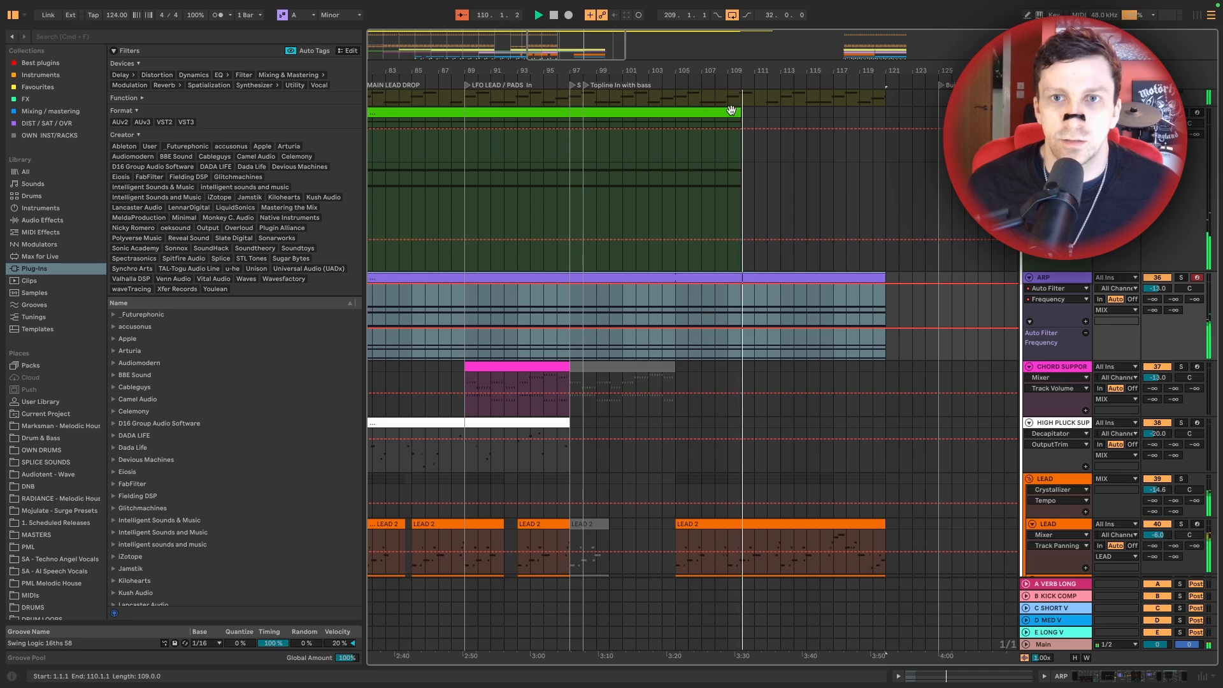
pyautogui.moveTo(740, 121); pyautogui.dragTo(885, 122)
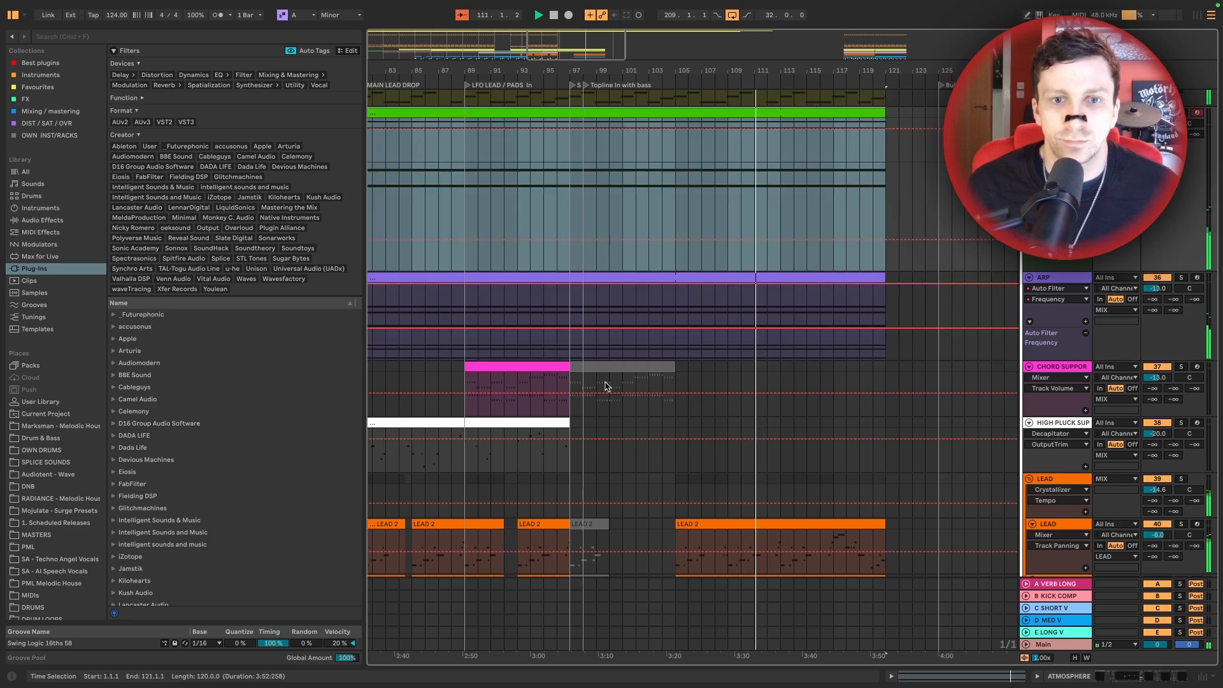
# Copy the active CHORD SUPPORT clip from bars 89 to 97 and paste it at bar 113
pyautogui.click(538, 366)
pyautogui.click(779, 365)
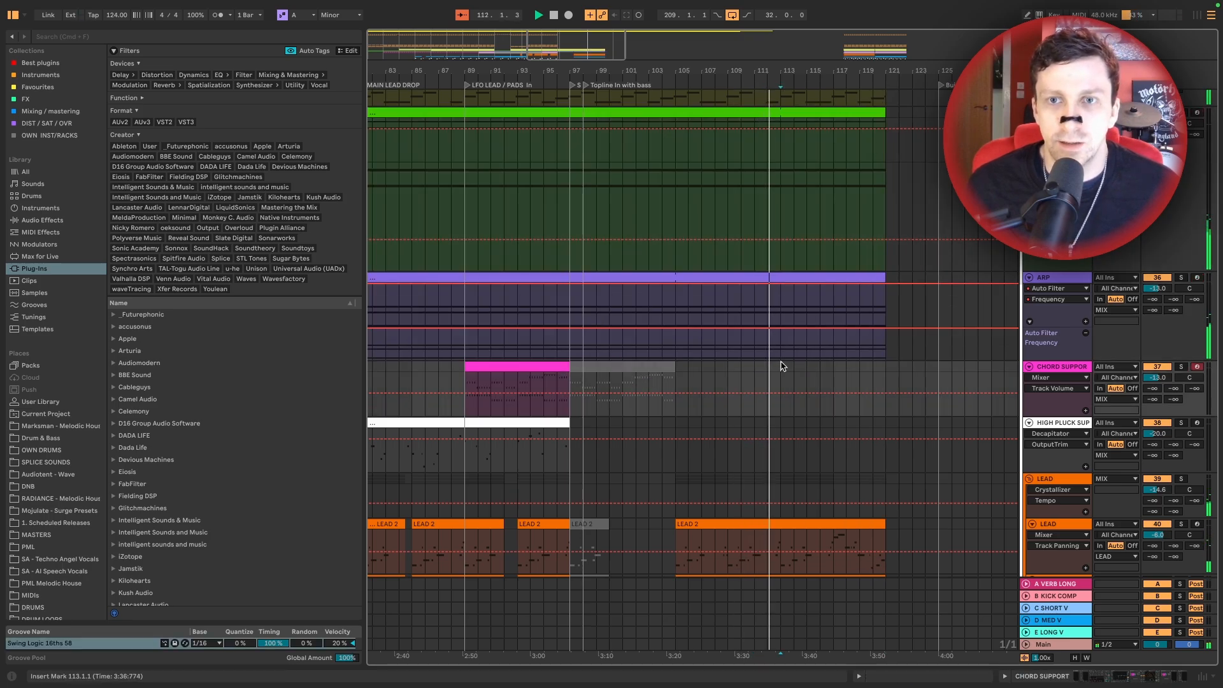
pyautogui.press('super+v')
# Copy the adlib clips on both vocal tracks from bars 89 to 97 and paste them at bar 113
pyautogui.scroll(-10, 806, 399)
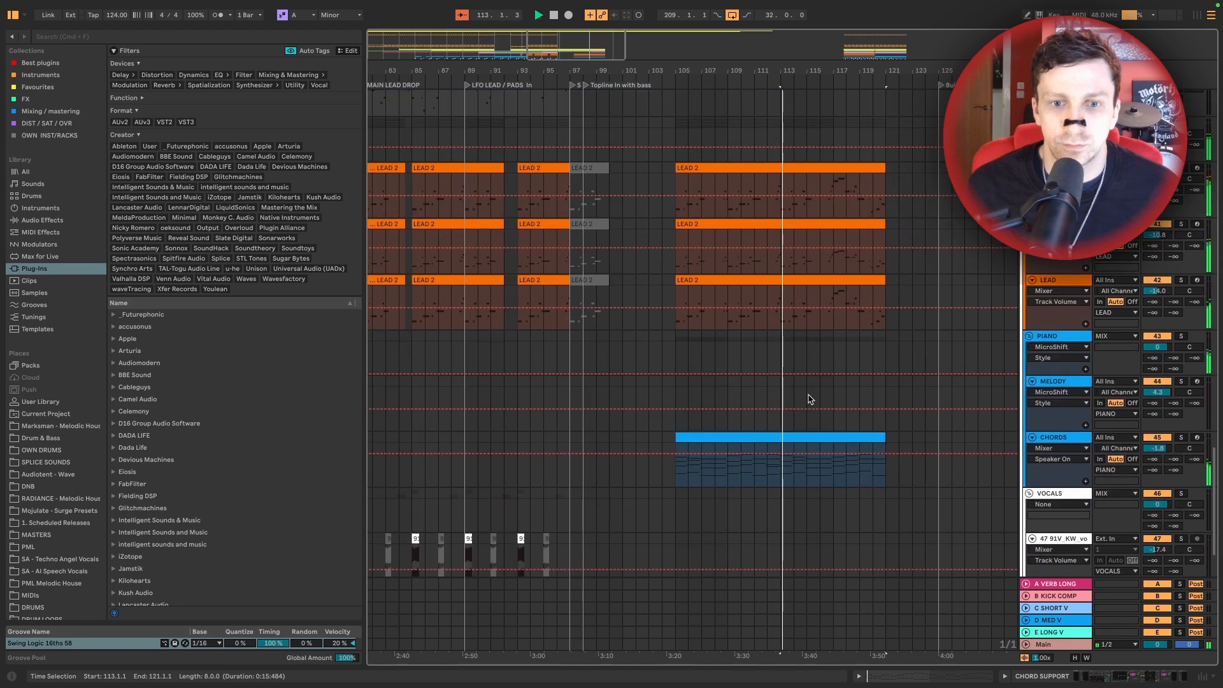
pyautogui.moveTo(466, 453); pyautogui.dragTo(563, 499)
pyautogui.hscroll(2, 873, 470)
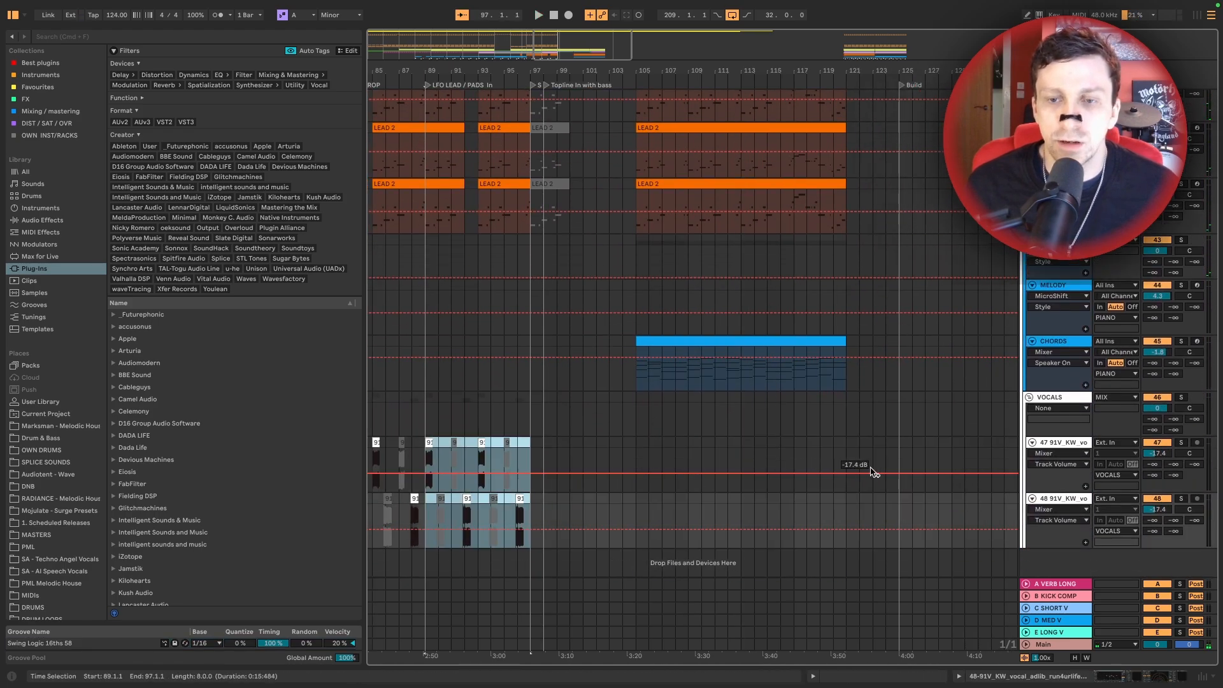
pyautogui.scroll(8, 789, 453)
pyautogui.scroll(-8, 788, 451)
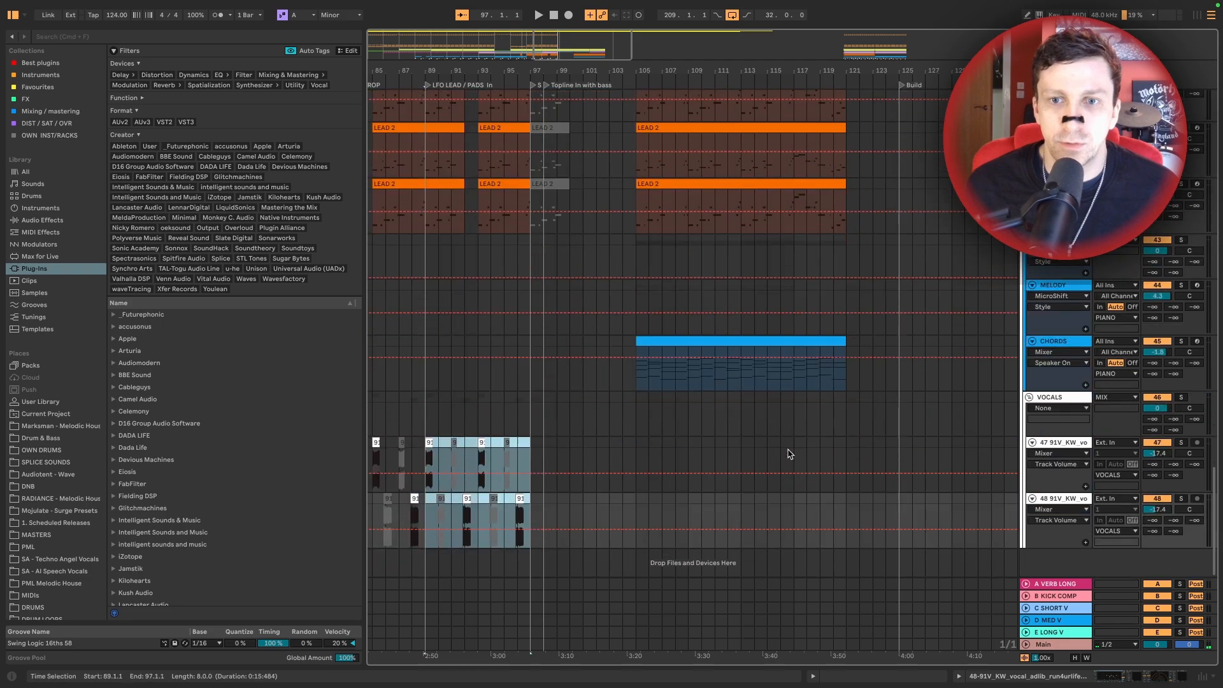
pyautogui.click(755, 443)
pyautogui.scroll(5, 754, 443)
pyautogui.scroll(-5, 755, 444)
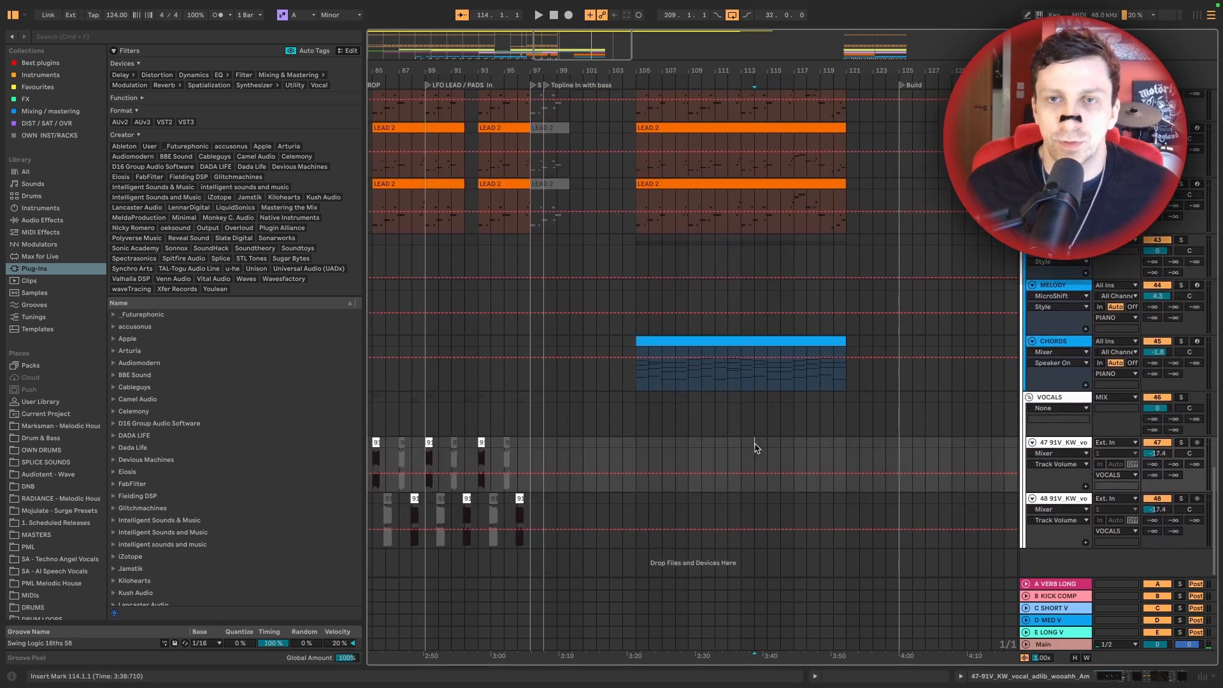
pyautogui.click(739, 443)
pyautogui.hotkey('ctrl', 'v')
pyautogui.scroll(1, 771, 424)
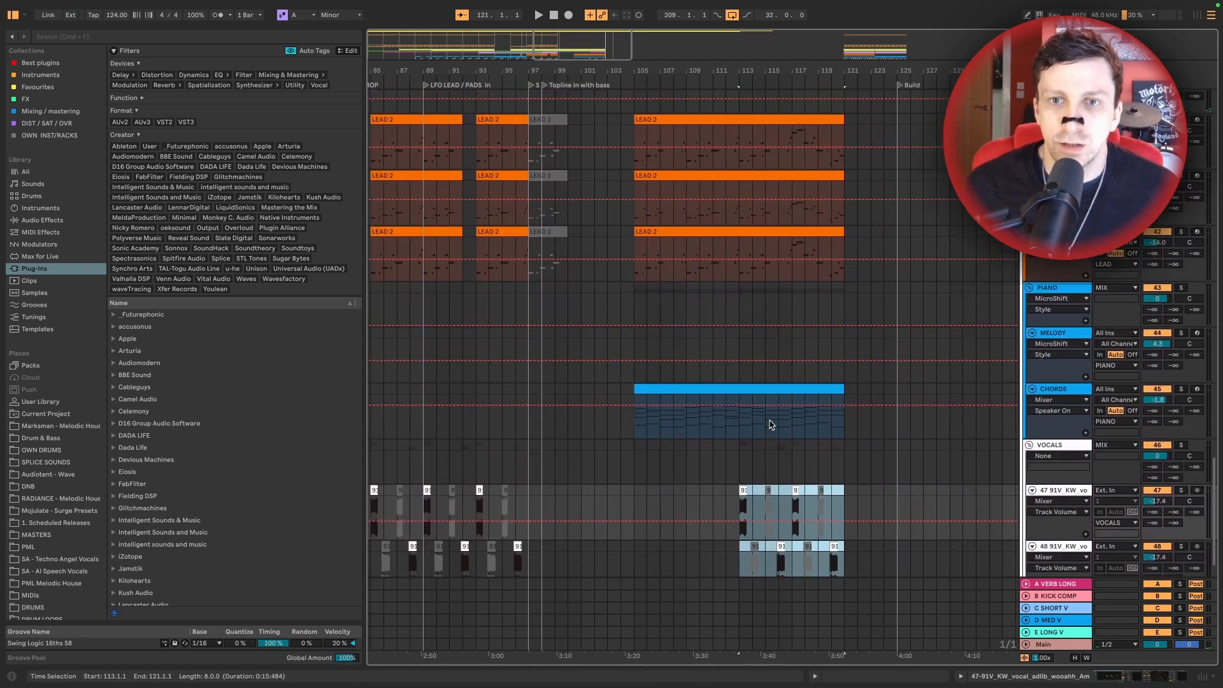
# Copy the Shakerloop, Glitch Modular Perc and Origin Perc loops from bars 89 to 97, paste them at bar 105 and duplicate them to bar 121
pyautogui.scroll(20, 774, 420)
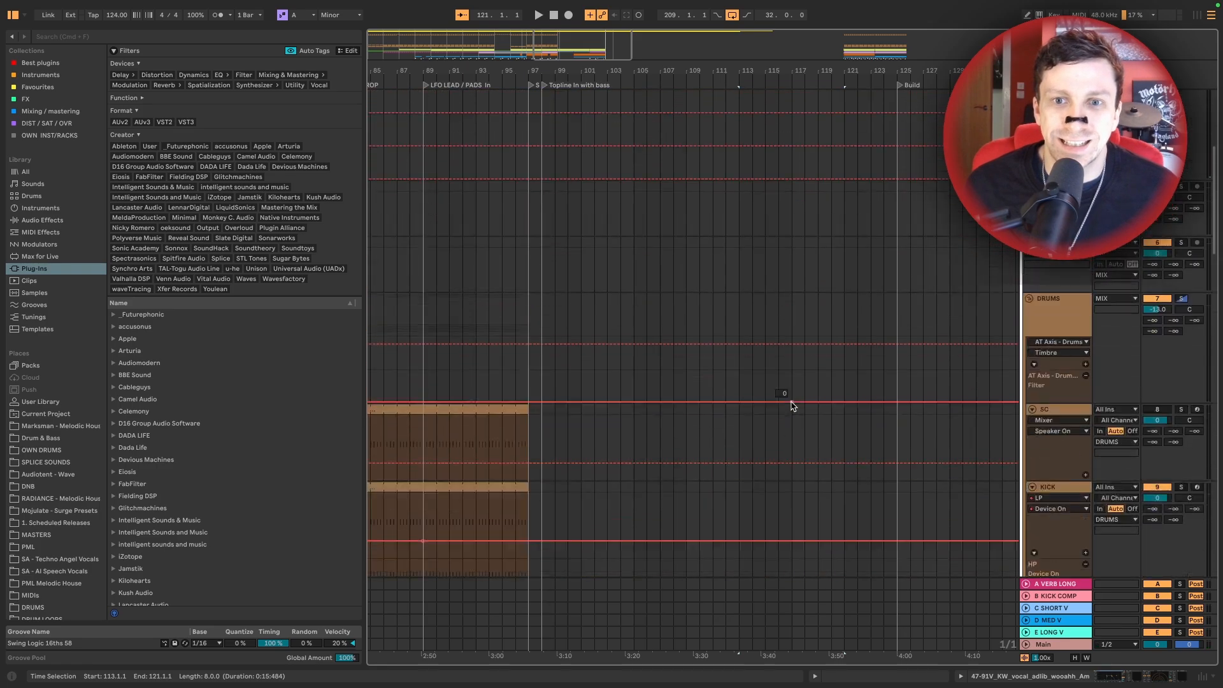
pyautogui.scroll(10, 793, 406)
pyautogui.scroll(-15, 794, 406)
pyautogui.click(729, 394)
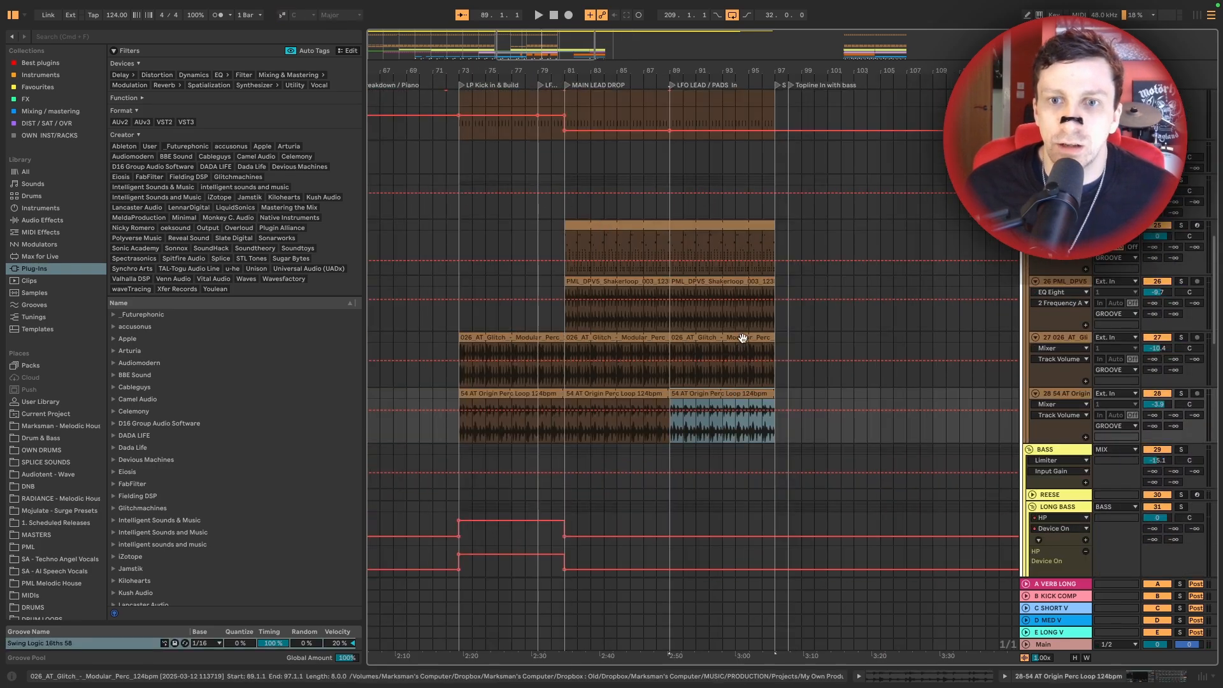
pyautogui.keyDown('shift'); pyautogui.click(742, 338); pyautogui.keyUp('shift')
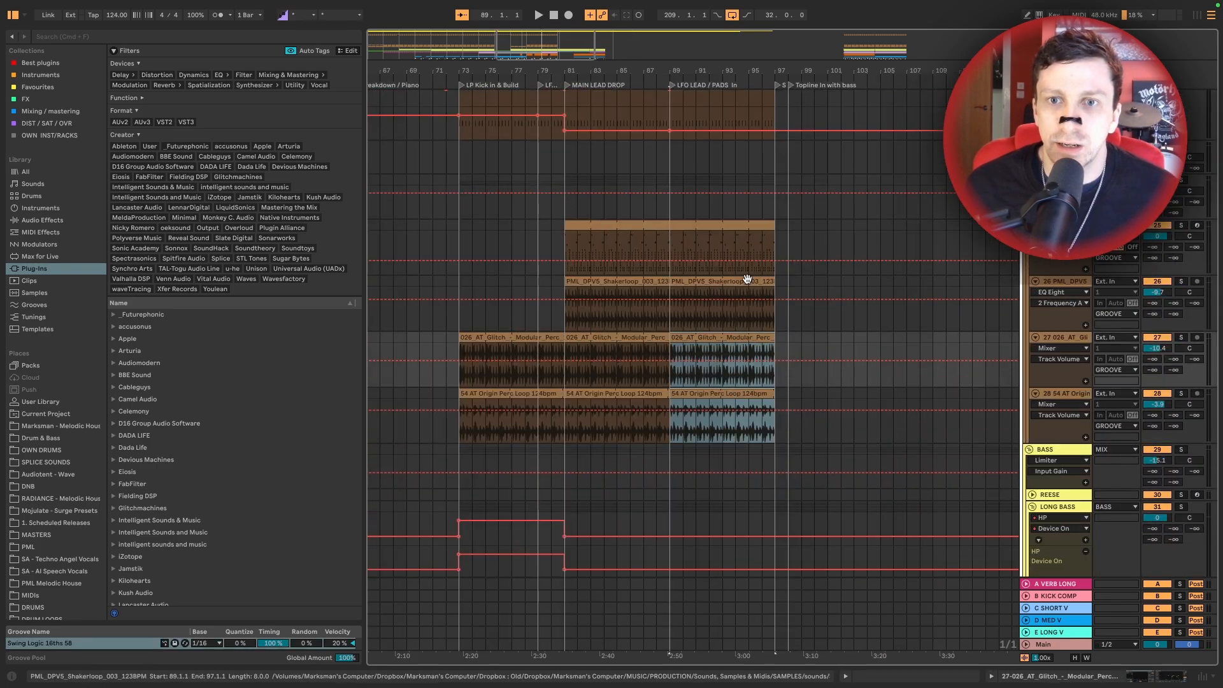
pyautogui.keyDown('shift'); pyautogui.click(747, 279); pyautogui.keyUp('shift')
pyautogui.hscroll(5, 724, 292)
pyautogui.scroll(-5, 723, 294)
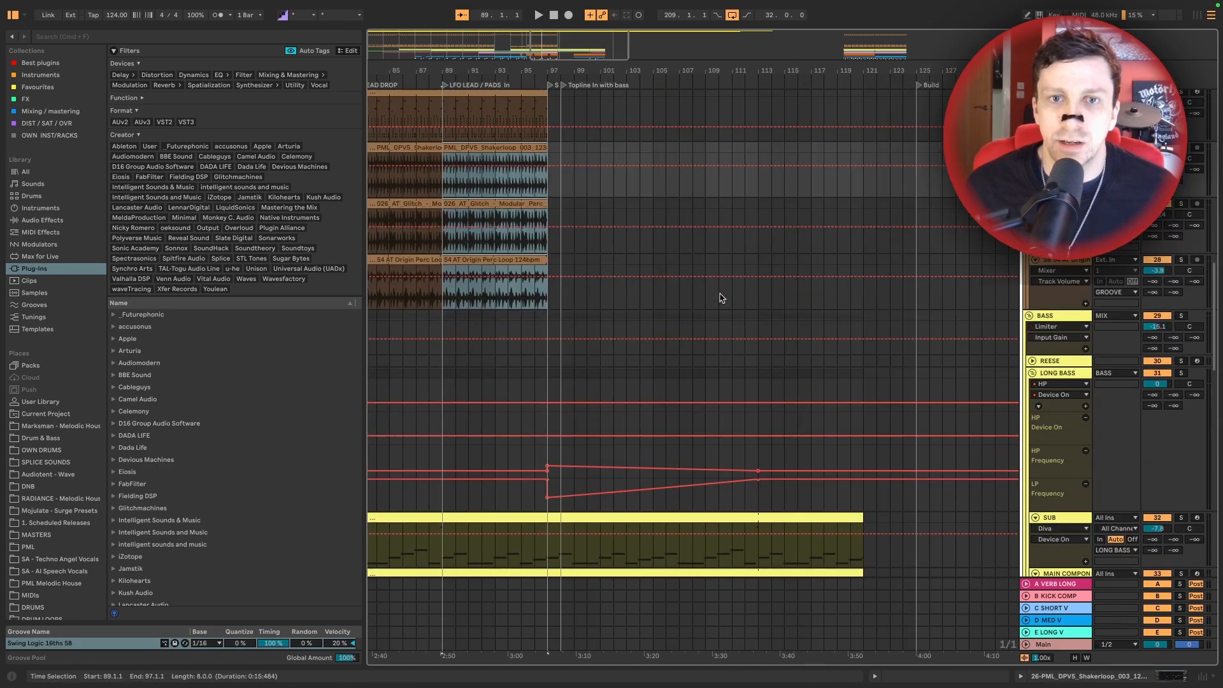
pyautogui.click(557, 153)
pyautogui.press('space')
pyautogui.hscroll(3, 731, 160)
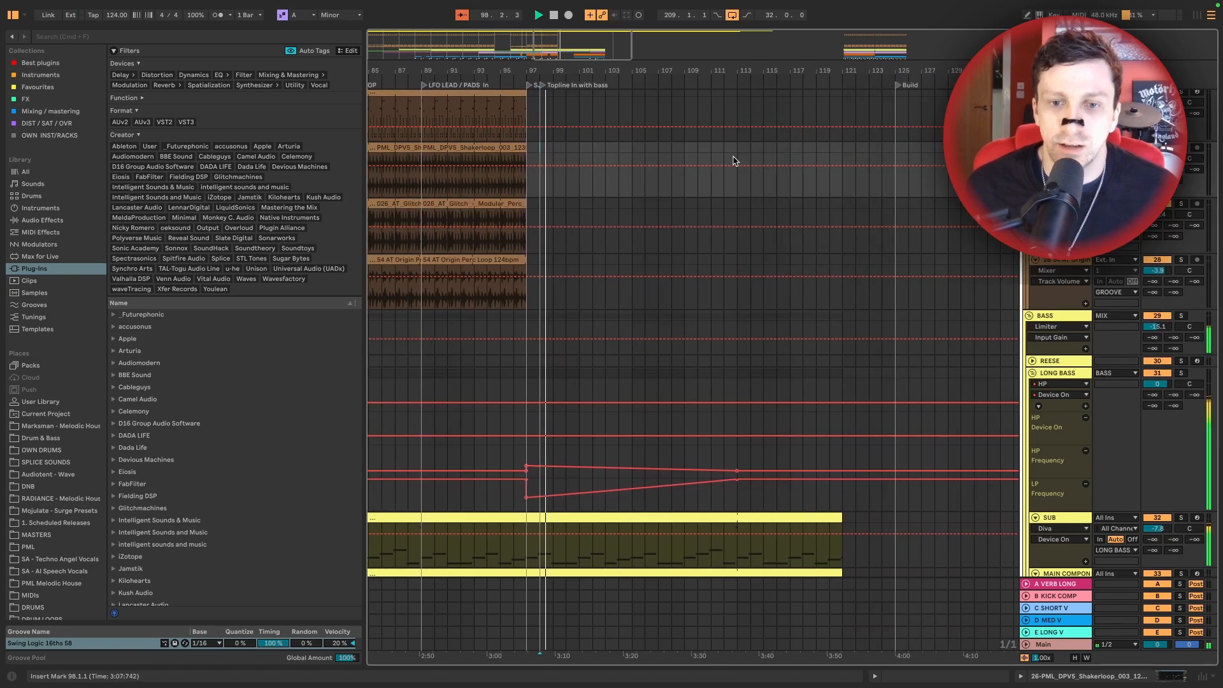
pyautogui.click(632, 154)
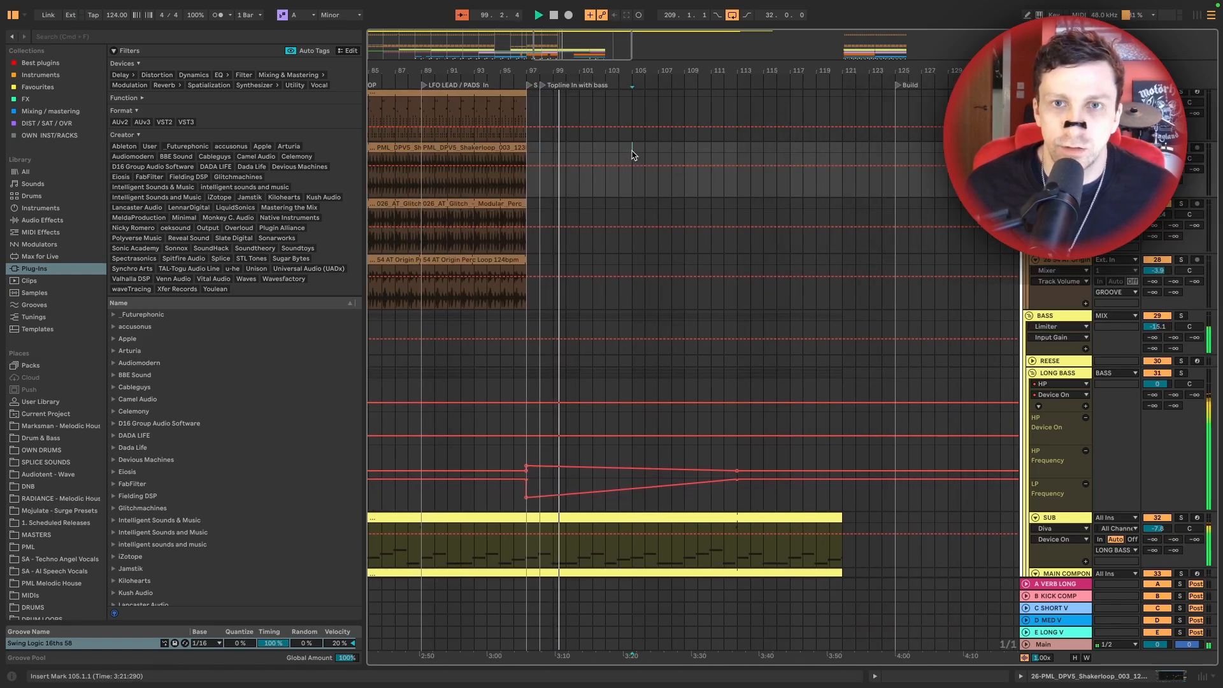
pyautogui.press('space')
pyautogui.press('space')
pyautogui.press('super+v')
pyautogui.hscroll(2, 677, 146)
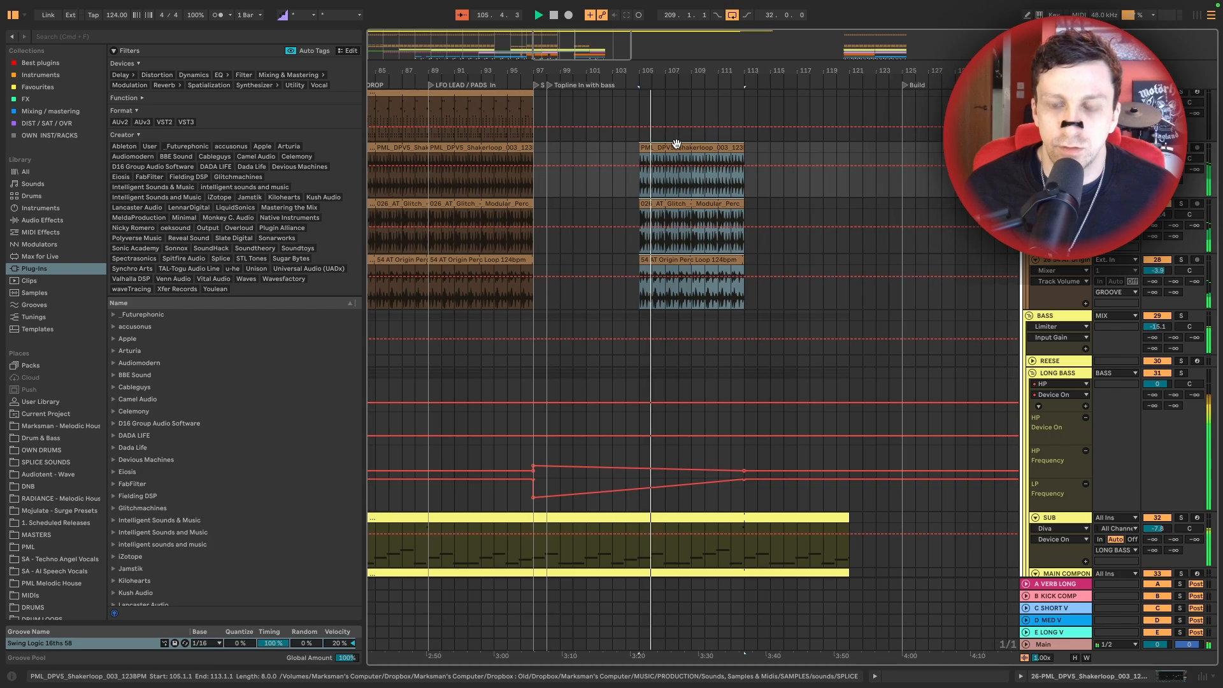
pyautogui.hotkey('ctrl', 'd')
# Copy the GROOVE group's Drum Rack clip from bars 89 to 97, paste it at bar 105 and extend it to bar 121
pyautogui.scroll(4, 519, 281)
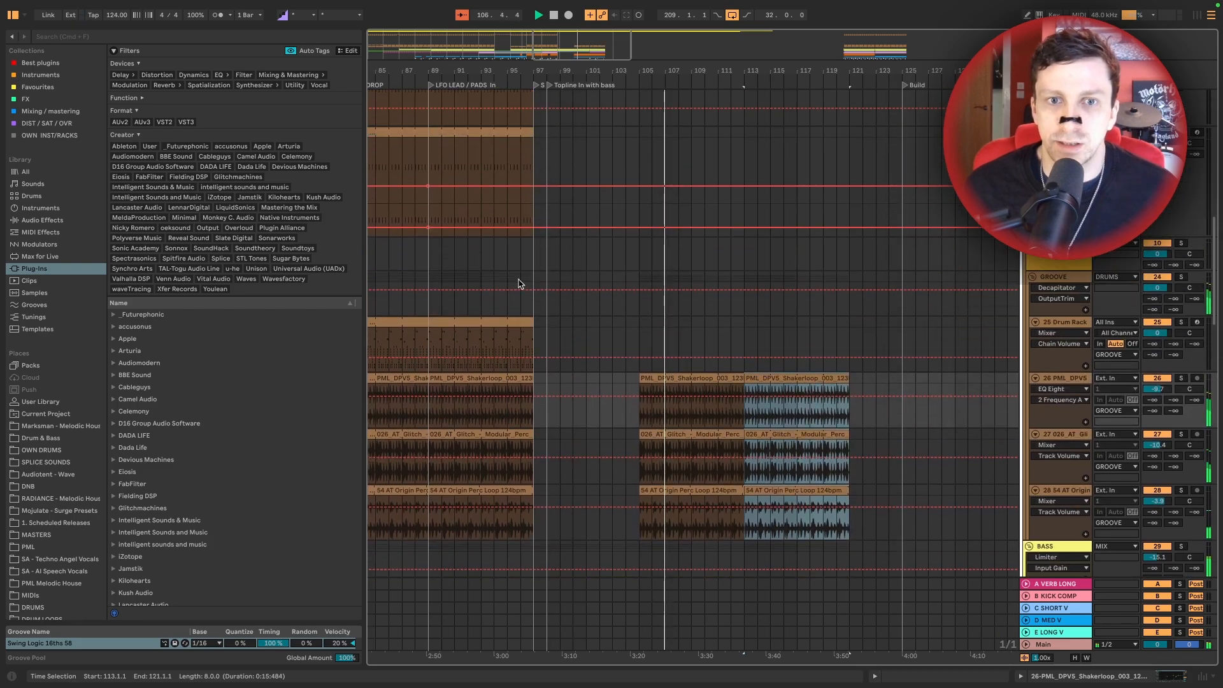
pyautogui.click(491, 325)
pyautogui.hotkey('ctrl', 'c')
pyautogui.click(640, 322)
pyautogui.hotkey('ctrl', 'v')
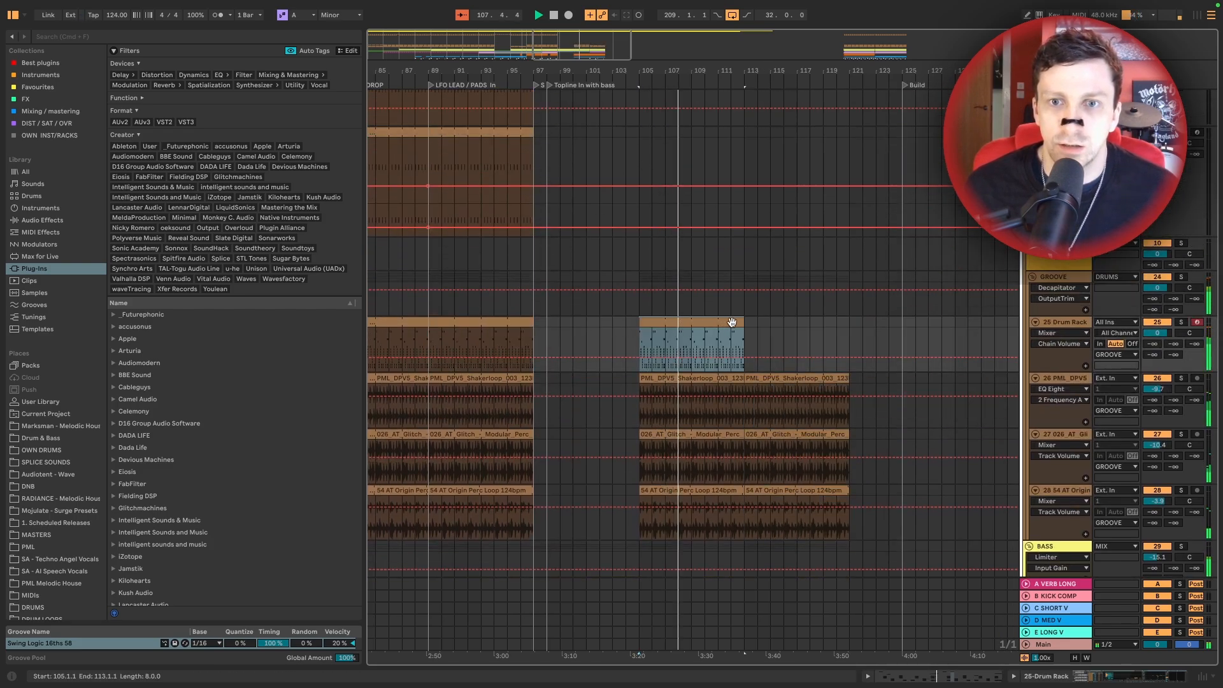
pyautogui.moveTo(741, 321); pyautogui.dragTo(850, 321)
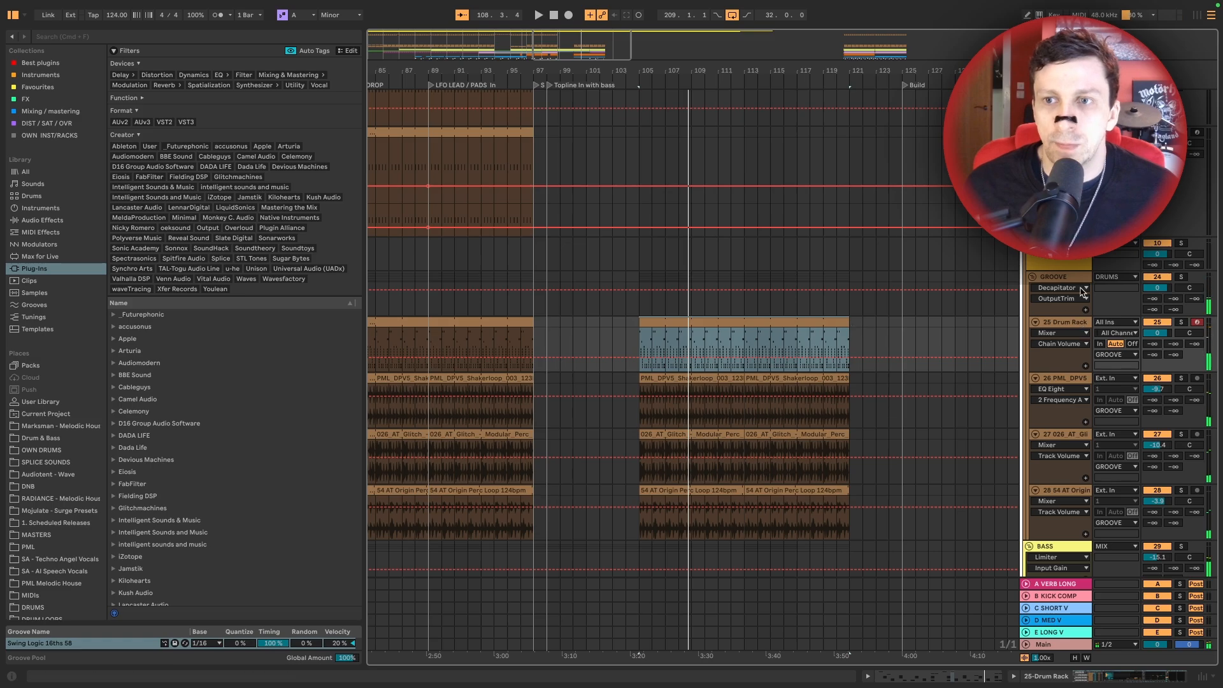
# Add an Auto Filter to the end of the GROOVE group, set its cutoff to 19.9 kHz and show its Frequency automation
pyautogui.doubleClick(1061, 279)
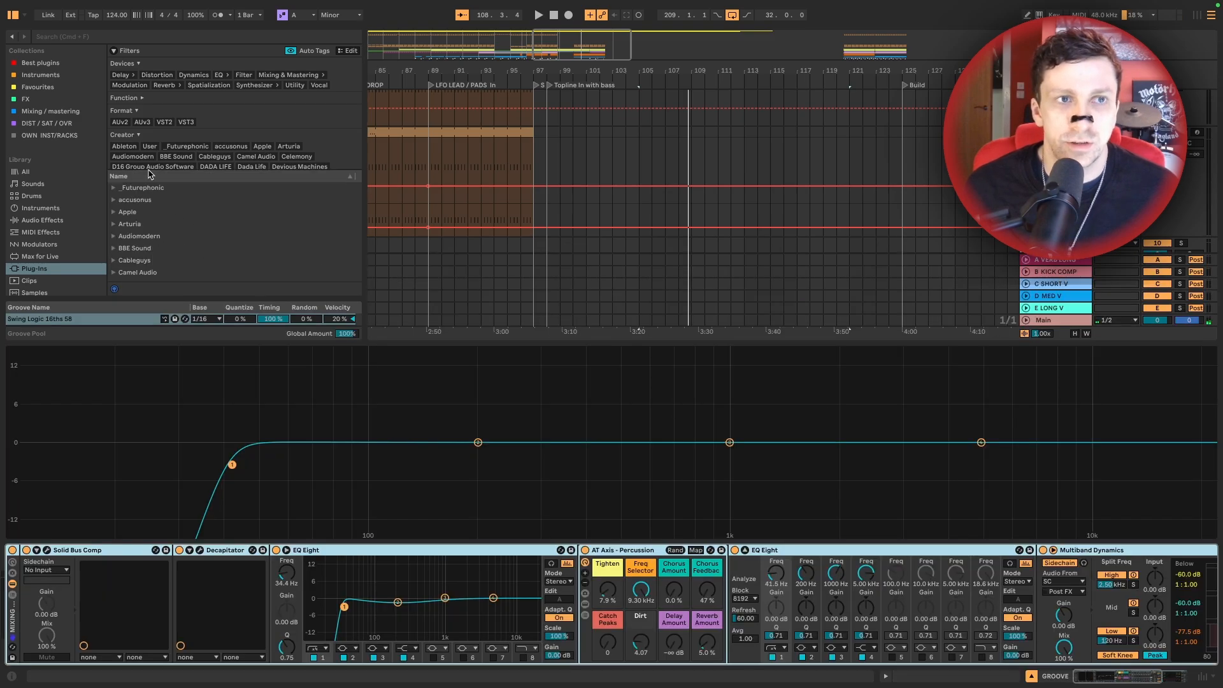
pyautogui.click(38, 87)
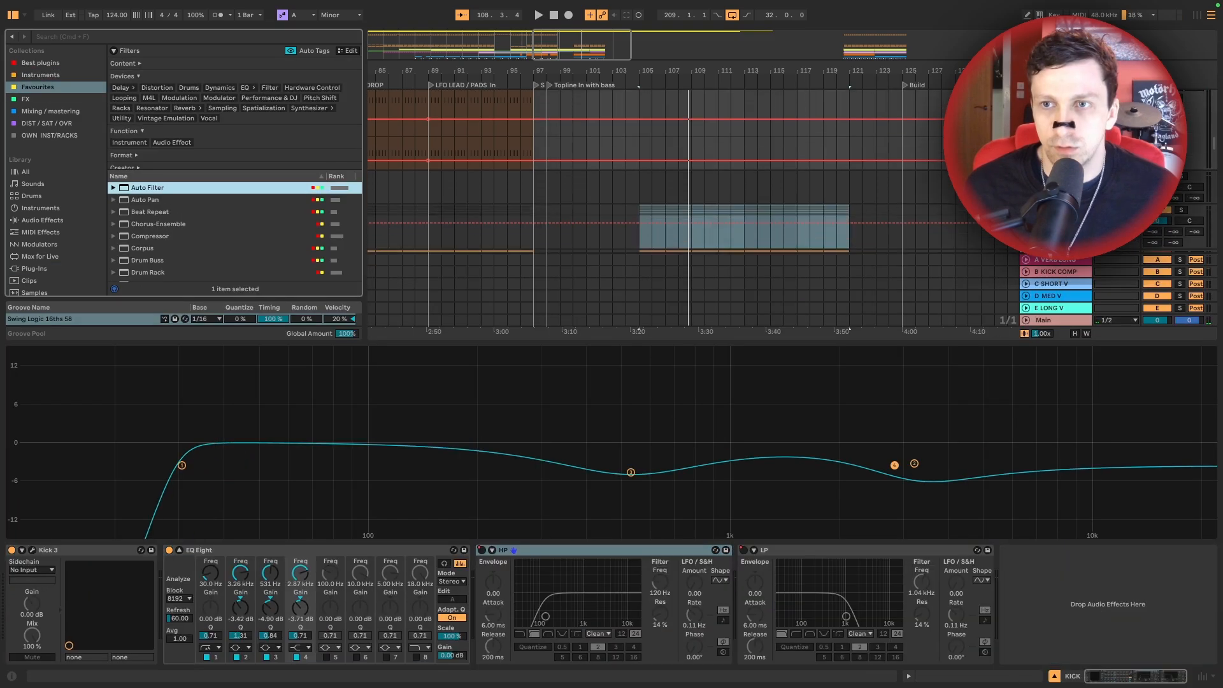
pyautogui.hscroll(2, 1096, 573)
pyautogui.moveTo(1045, 614); pyautogui.dragTo(1054, 616)
pyautogui.rightClick(1078, 585)
pyautogui.click(1104, 603)
# Drop the GROOVE filter's Frequency automation at bar 105 to about 288 Hz and play from bar 110
pyautogui.click(704, 204)
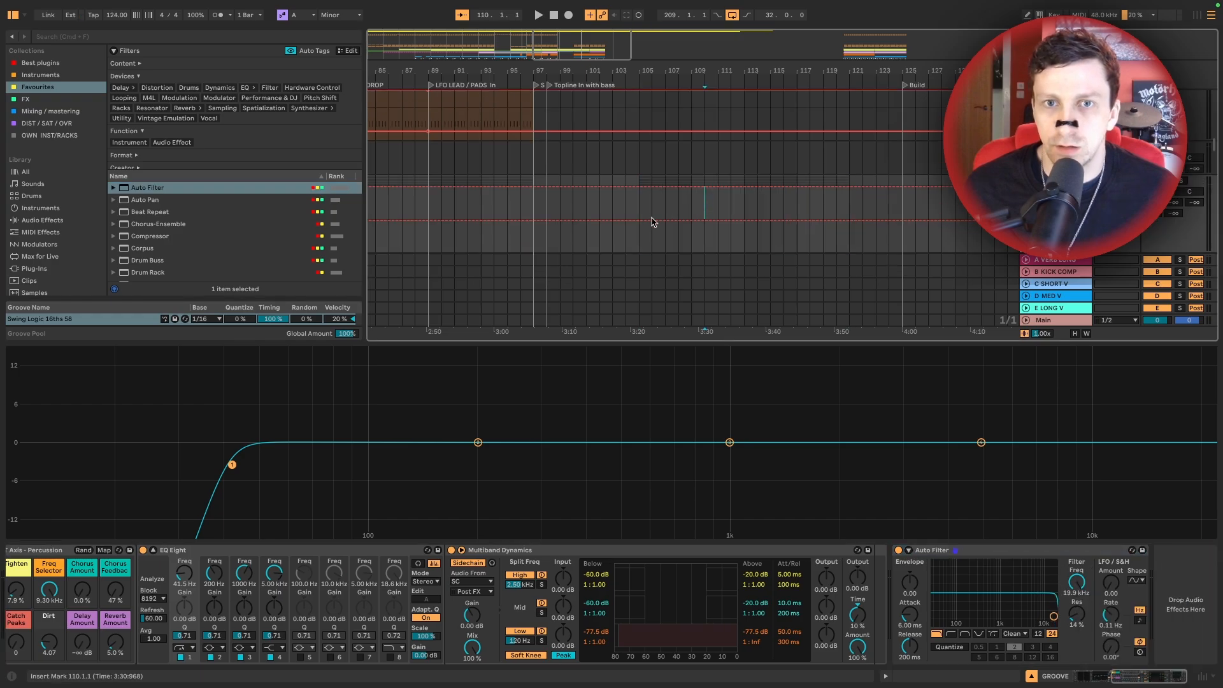
pyautogui.click(638, 220)
pyautogui.moveTo(651, 220); pyautogui.dragTo(639, 239)
pyautogui.press('space')
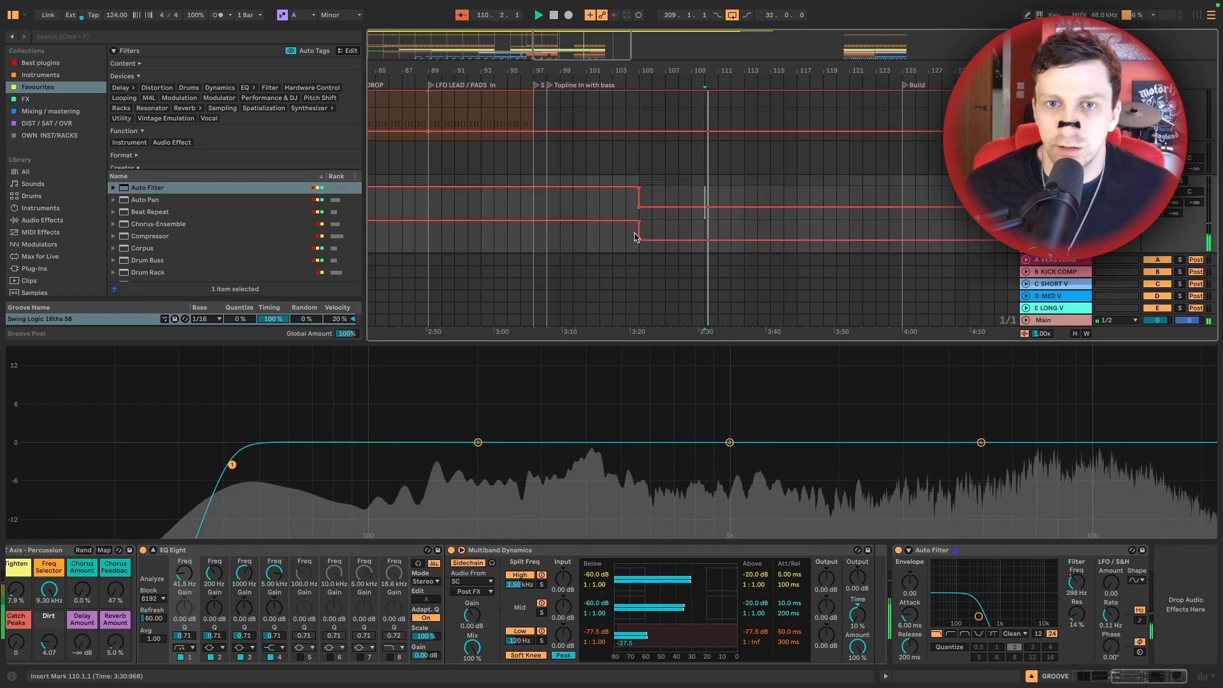
# Play from bar 104 and ramp the GROOVE filter's Frequency automation from about 447 Hz at bar 105 to fully open at bar 121
pyautogui.click(626, 202)
pyautogui.press('space')
pyautogui.press('space')
pyautogui.scroll(-3, 640, 175)
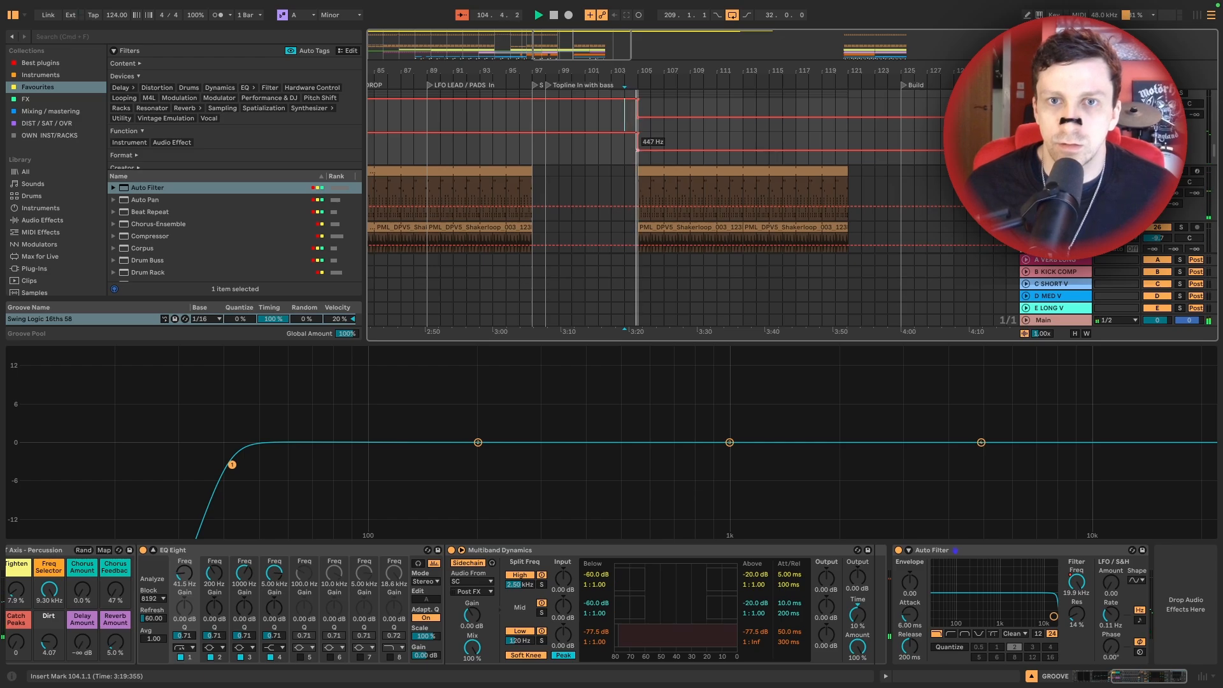
pyautogui.moveTo(848, 152); pyautogui.dragTo(848, 134)
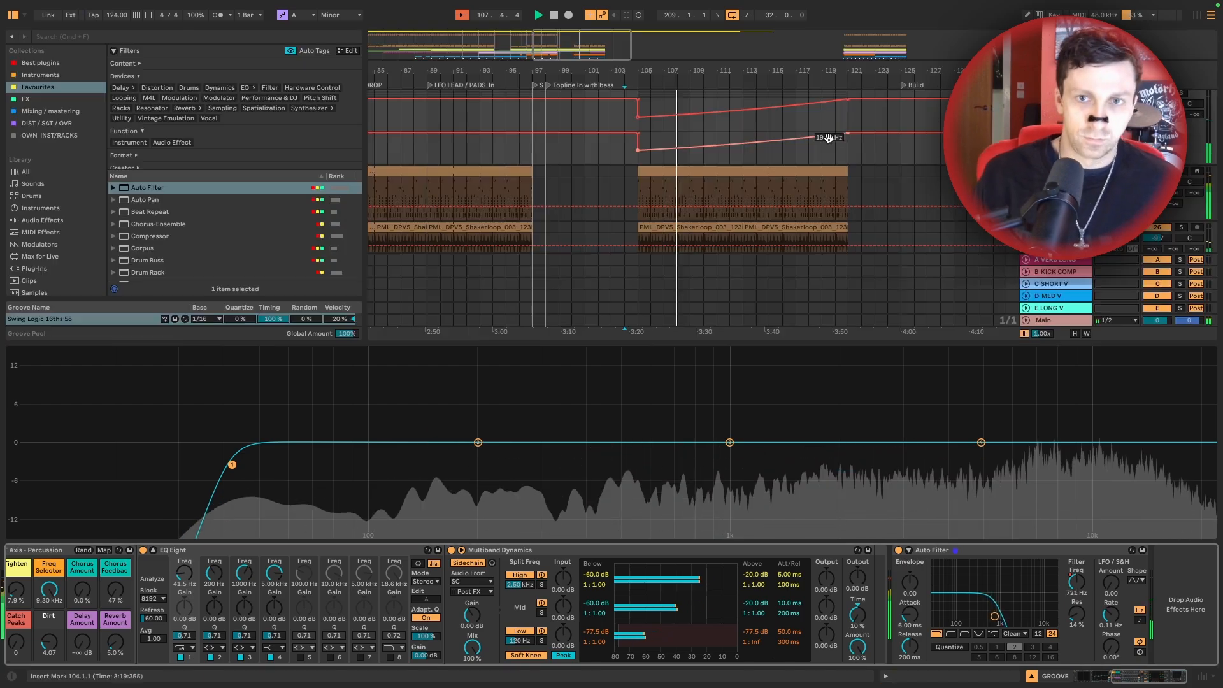
pyautogui.press('alt+super+l')
# Extend the SC clip in the DRUMS group from bar 97 to bar 121
pyautogui.scroll(5, 808, 205)
pyautogui.scroll(-3, 582, 293)
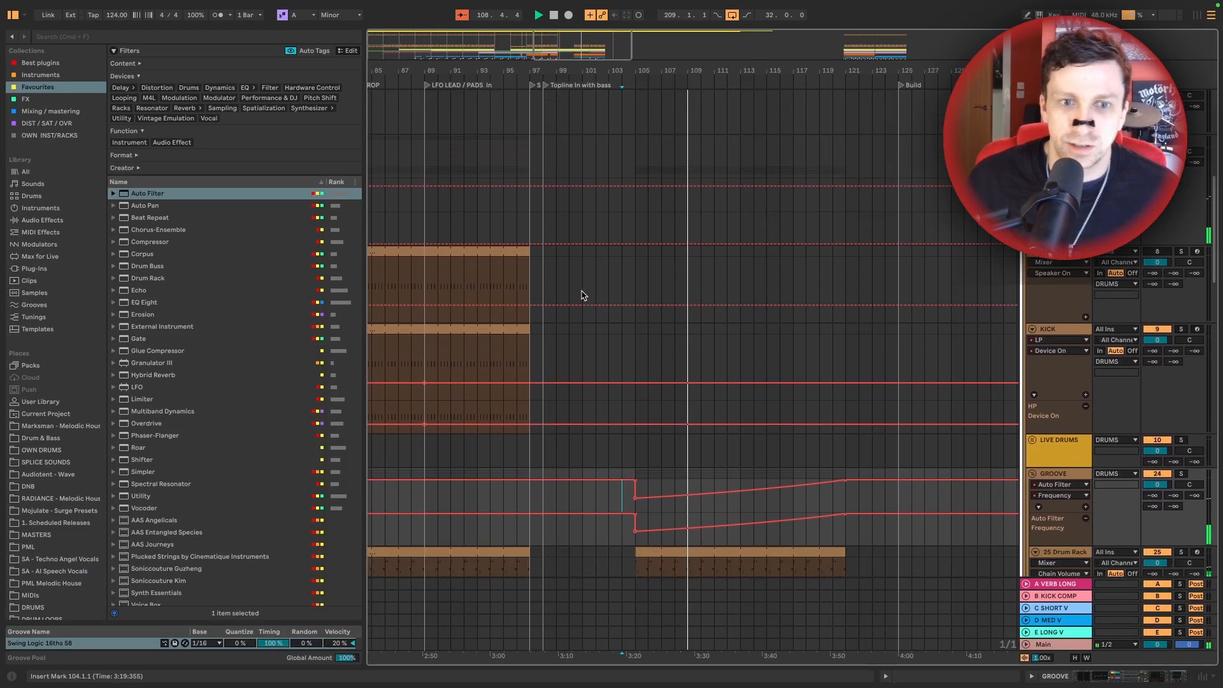
pyautogui.click(486, 208)
pyautogui.click(640, 231)
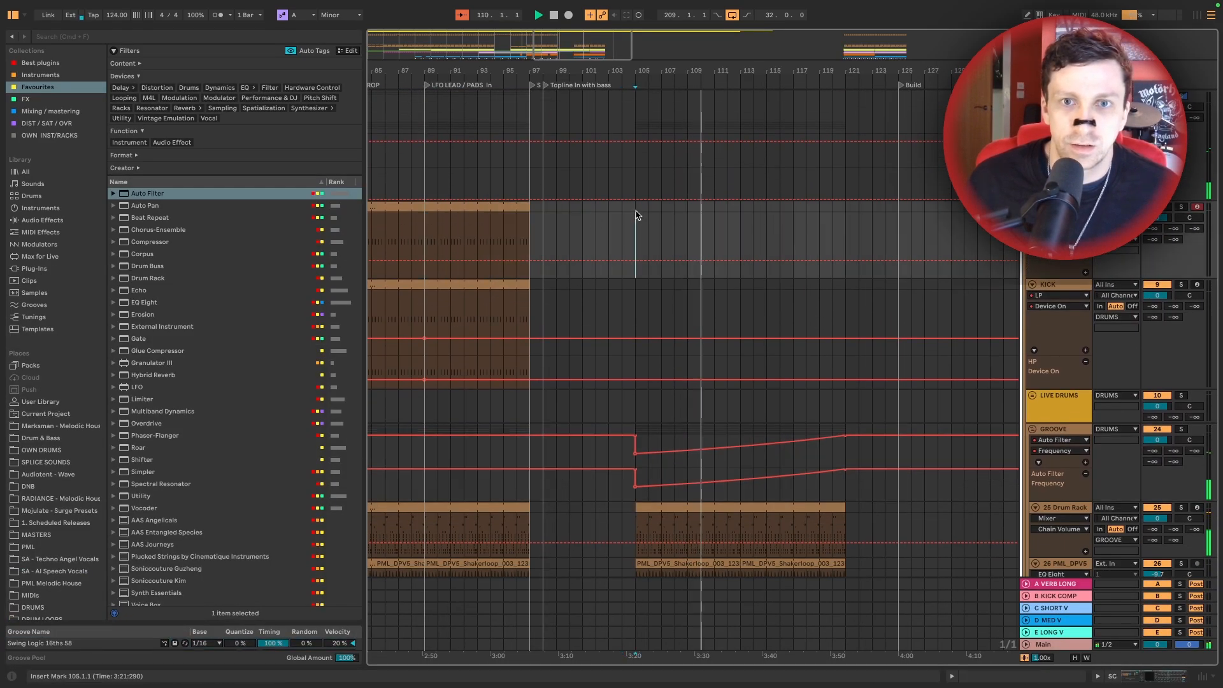
pyautogui.moveTo(528, 205); pyautogui.dragTo(845, 207)
# Copy the KICK clip from bars 89 to 97, paste it at bar 105 and extend it to bar 121
pyautogui.click(511, 286)
pyautogui.press('space')
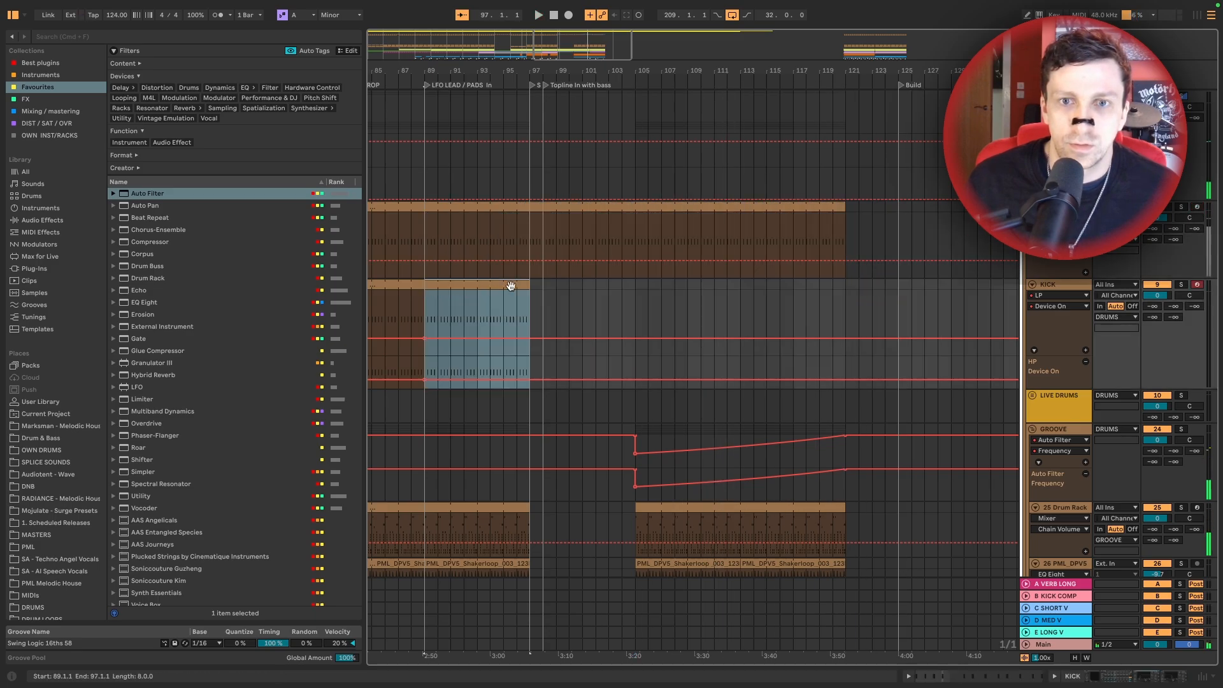
pyautogui.click(636, 290)
pyautogui.press('super+v')
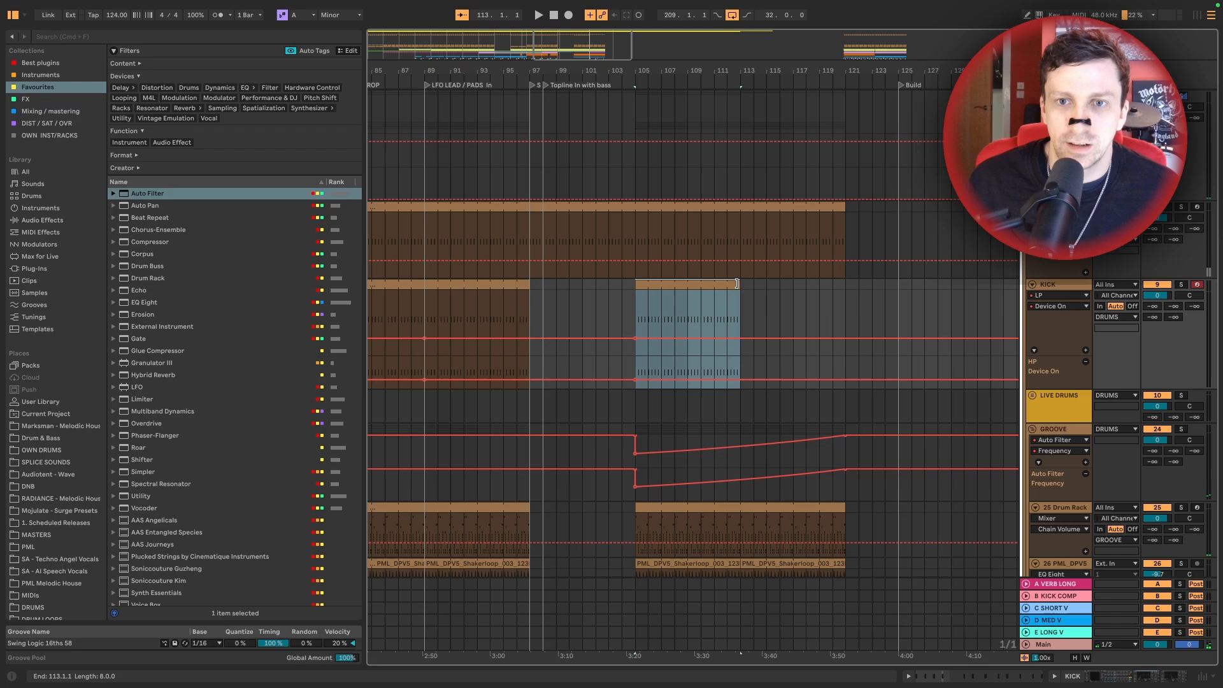
pyautogui.moveTo(737, 283); pyautogui.dragTo(848, 293)
# Automate the HP and LP filters on the KICK track to switch on at bar 104, just before its clip starts
pyautogui.click(647, 382)
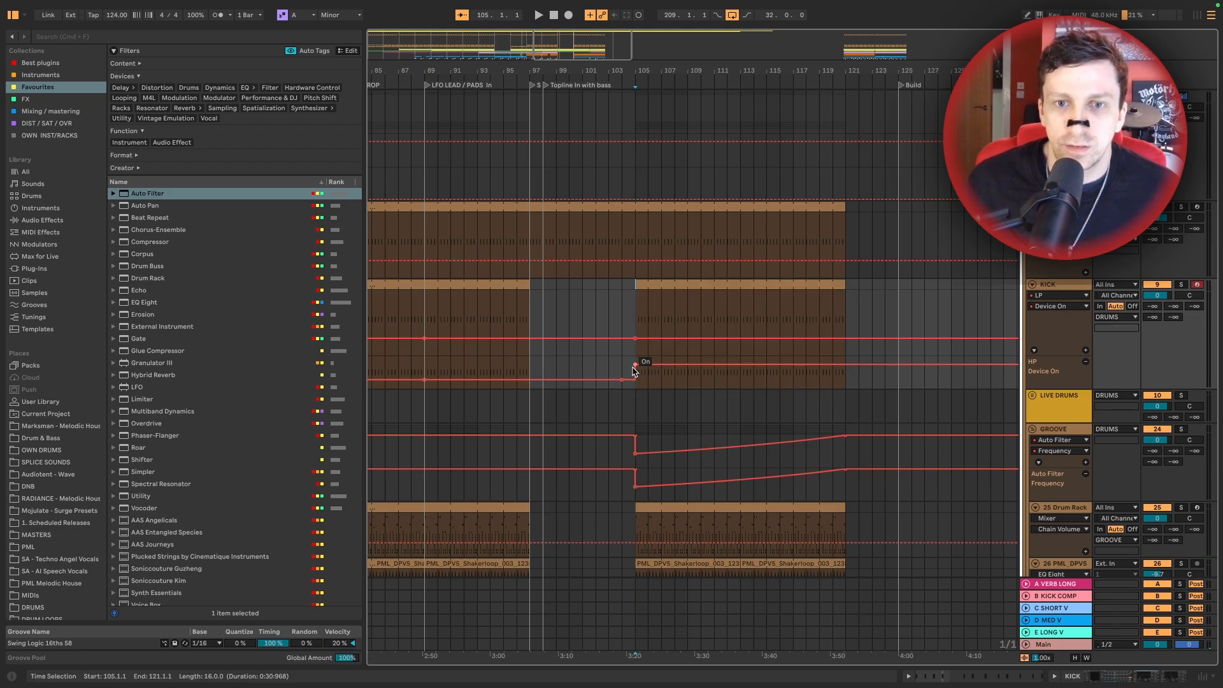
pyautogui.doubleClick(1068, 287)
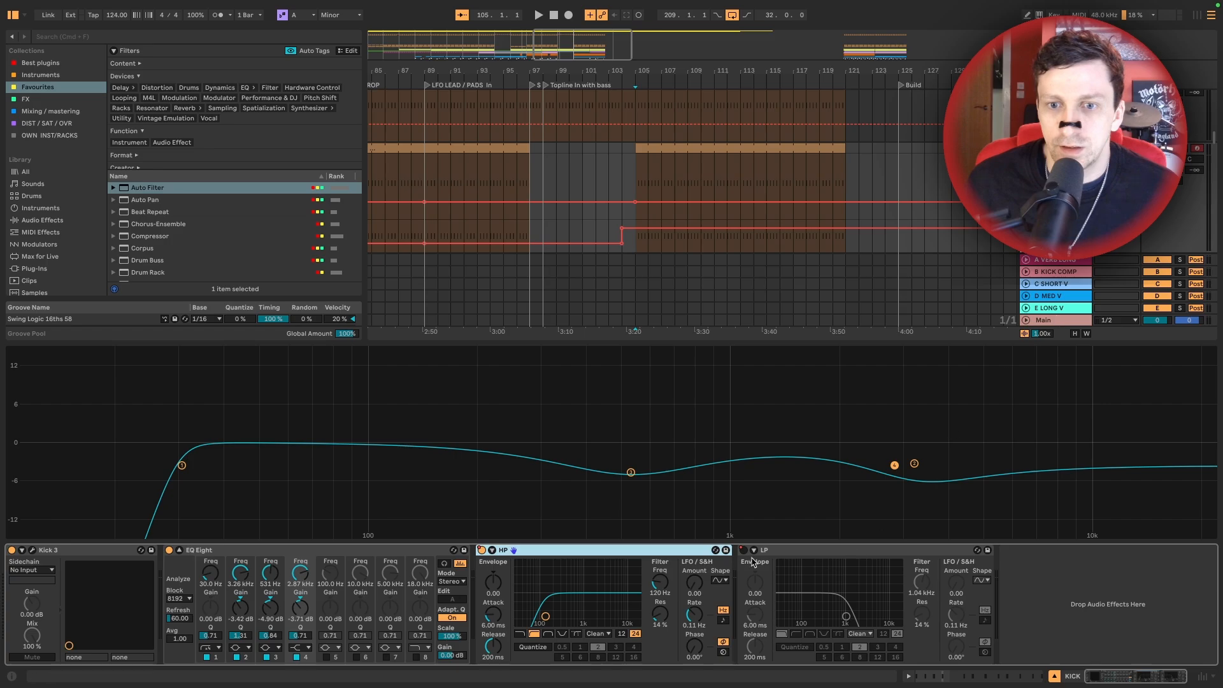
pyautogui.rightClick(1125, 209)
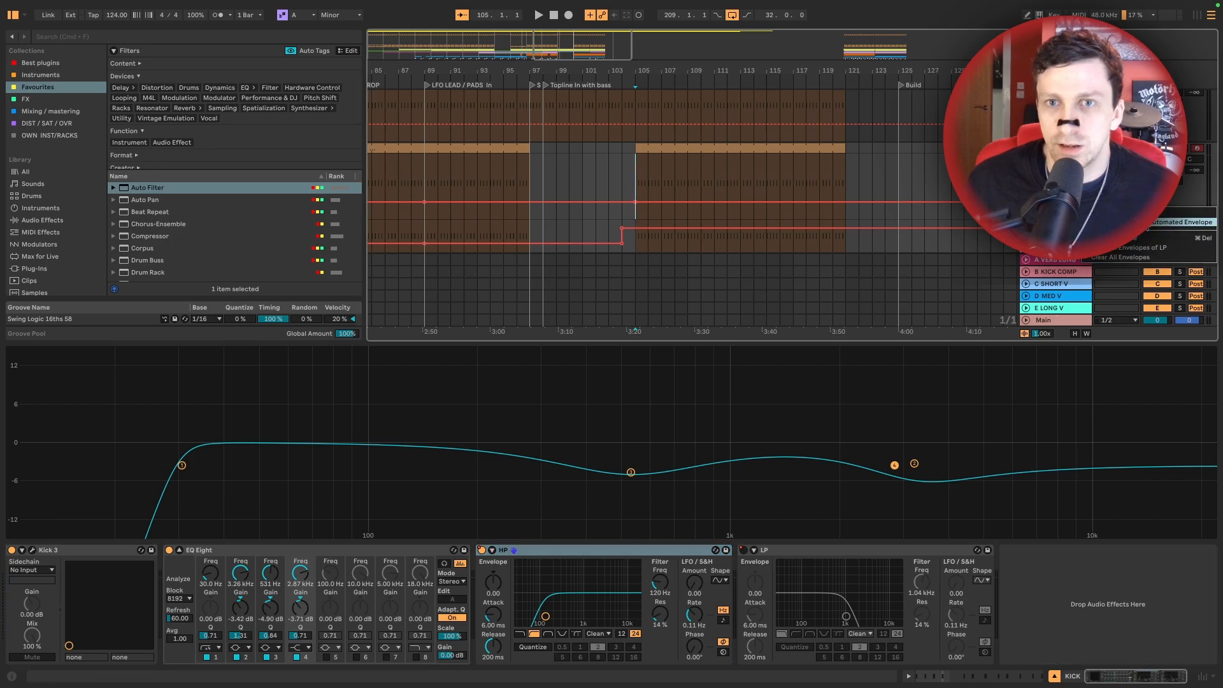
pyautogui.click(1184, 222)
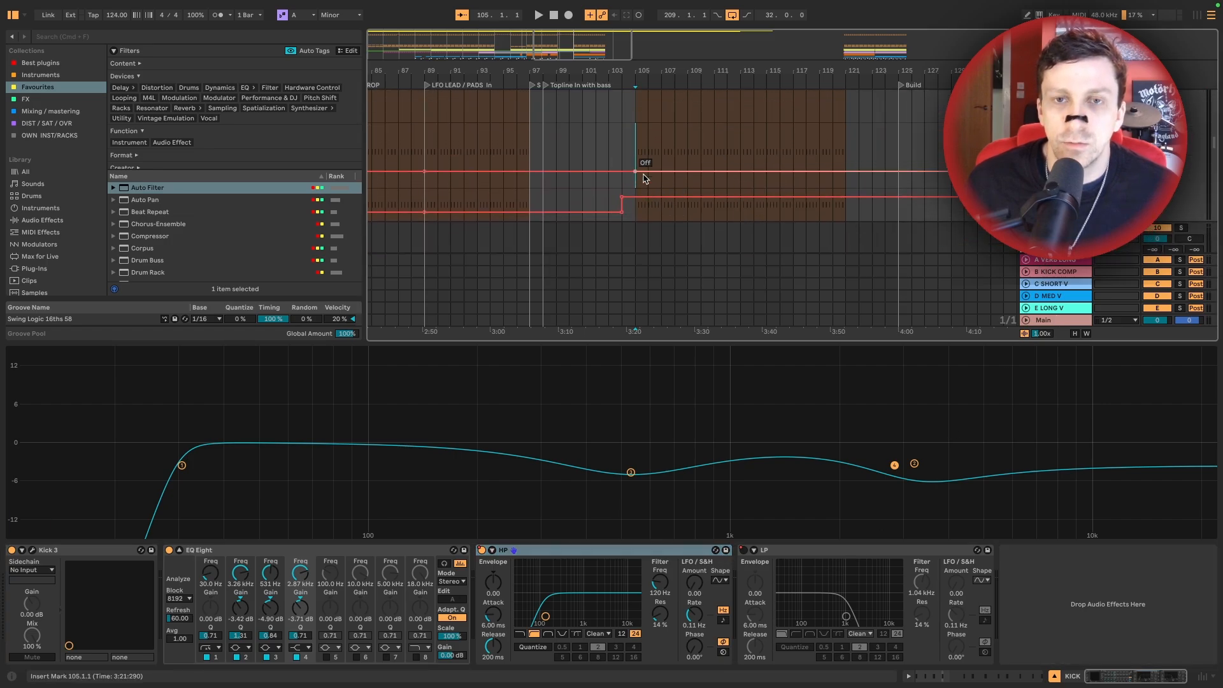
pyautogui.moveTo(640, 146); pyautogui.dragTo(637, 145)
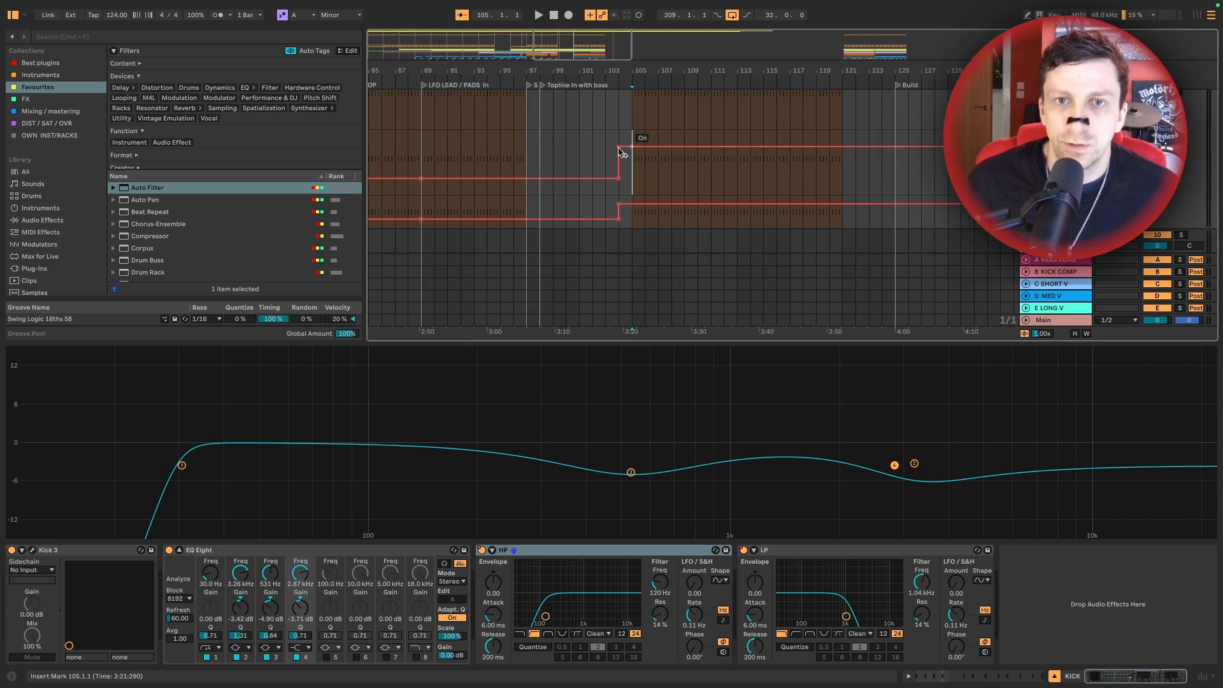
# Show the Frequency automation of the KICK track's LP and HP filters in new lanes and hide the detail views
pyautogui.scroll(3, 657, 148)
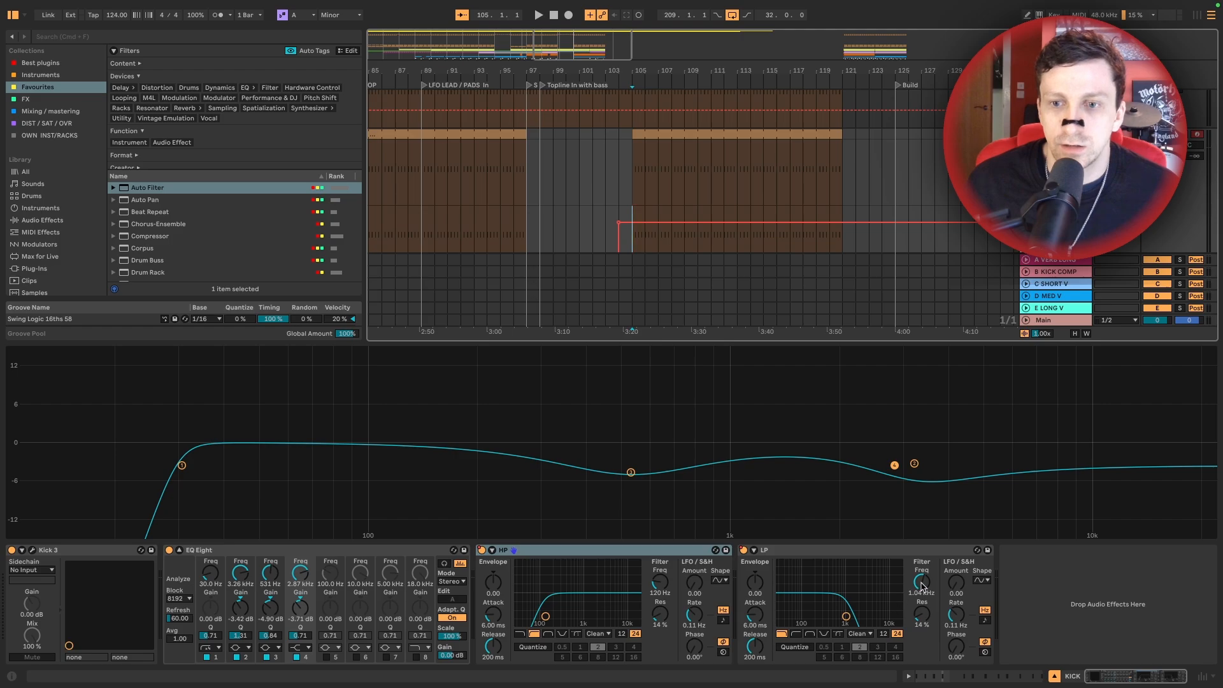
pyautogui.rightClick(922, 585)
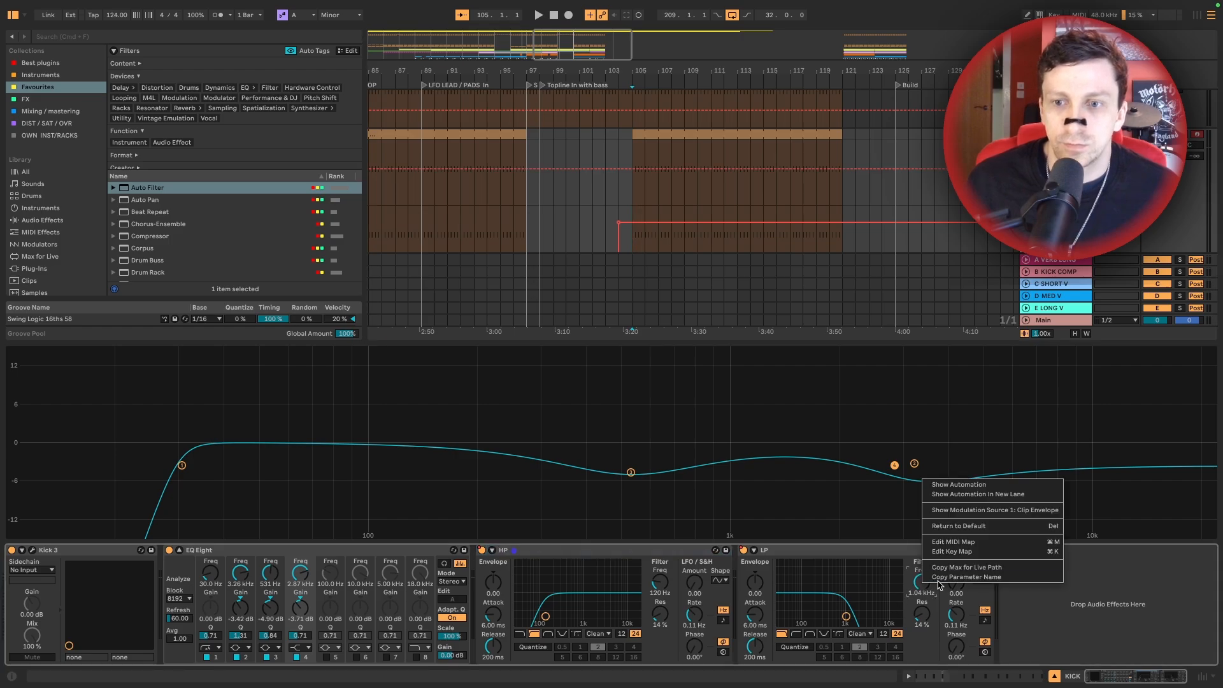
pyautogui.click(983, 497)
pyautogui.rightClick(668, 583)
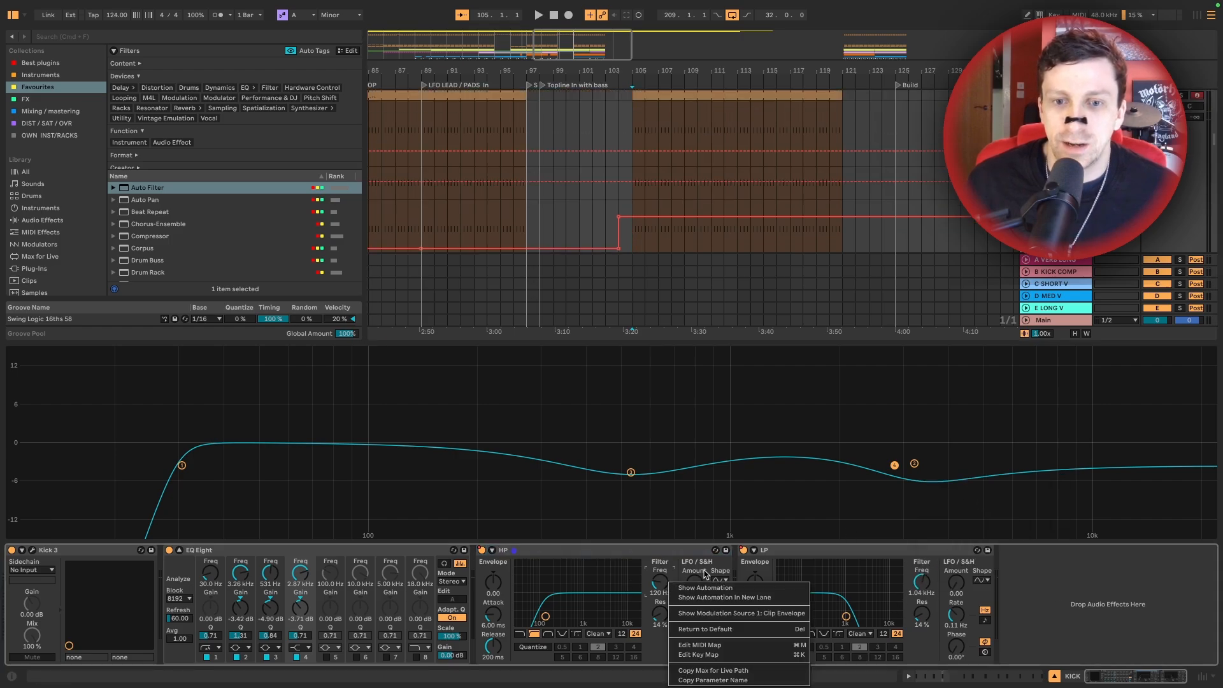
pyautogui.click(726, 598)
pyautogui.press('super+alt+e')
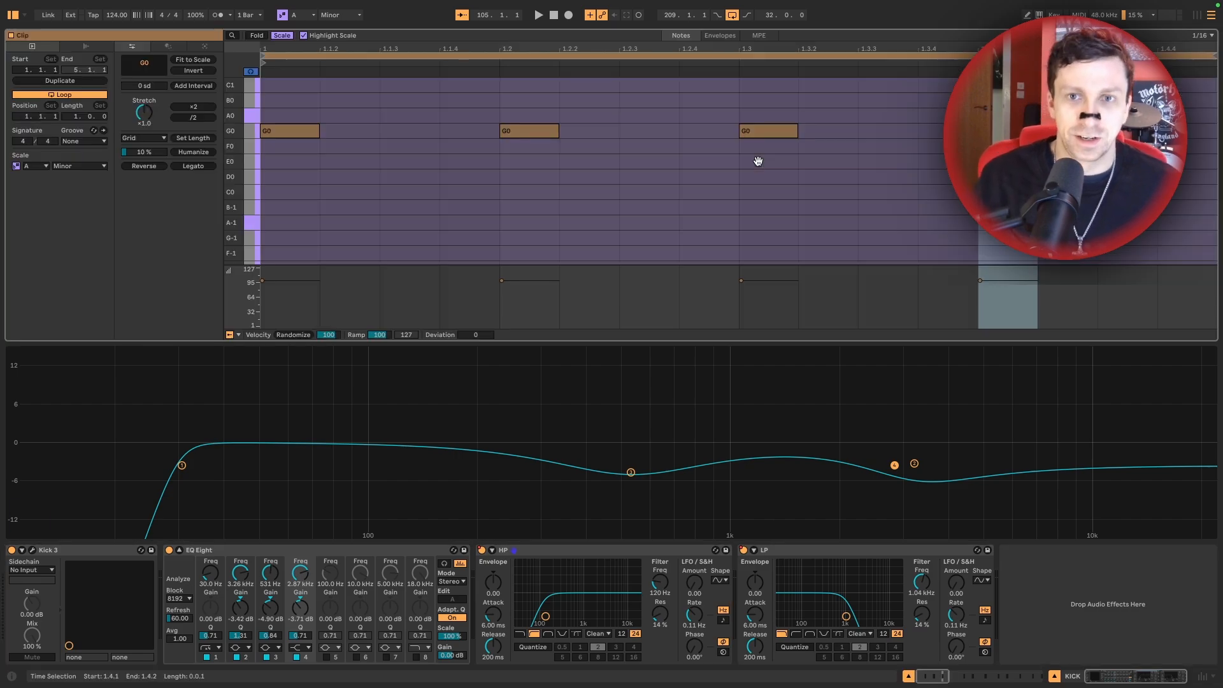
pyautogui.press('super+alt+e')
pyautogui.press('super+alt+l')
# Ramp KICK's LP Frequency up from about 268 Hz and its HP Frequency down to 120 Hz between bars 105 and 121, and play from bar 105
pyautogui.scroll(2, 745, 191)
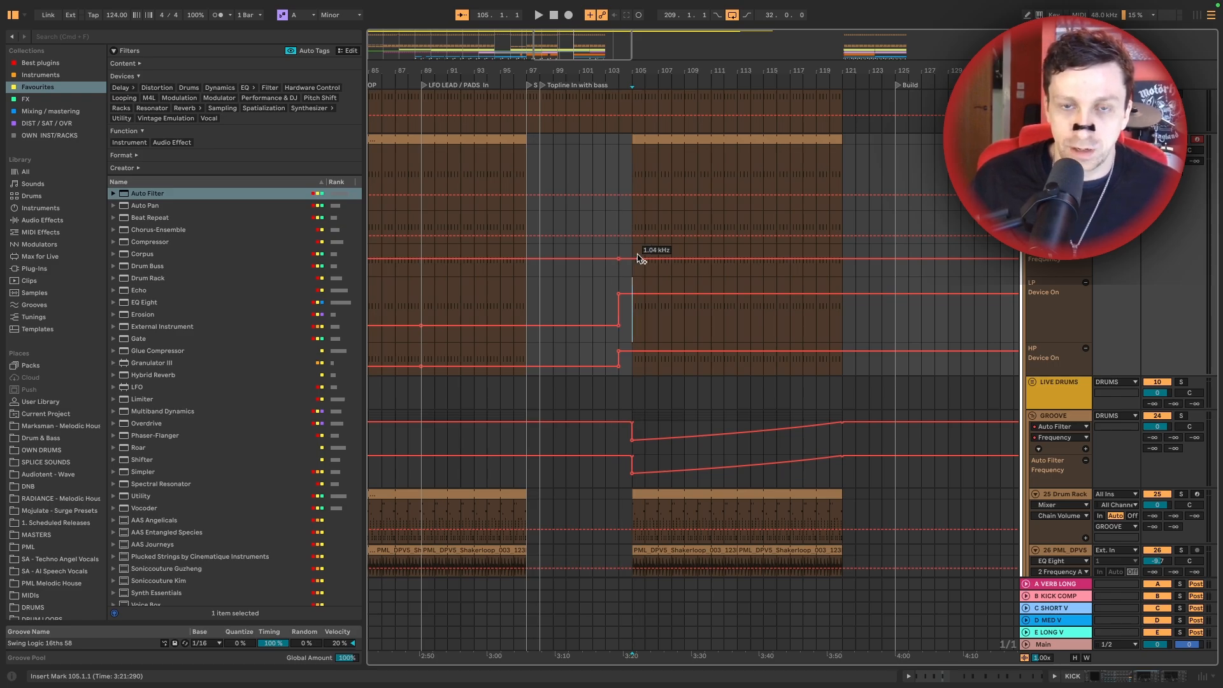
pyautogui.moveTo(635, 261); pyautogui.dragTo(635, 264)
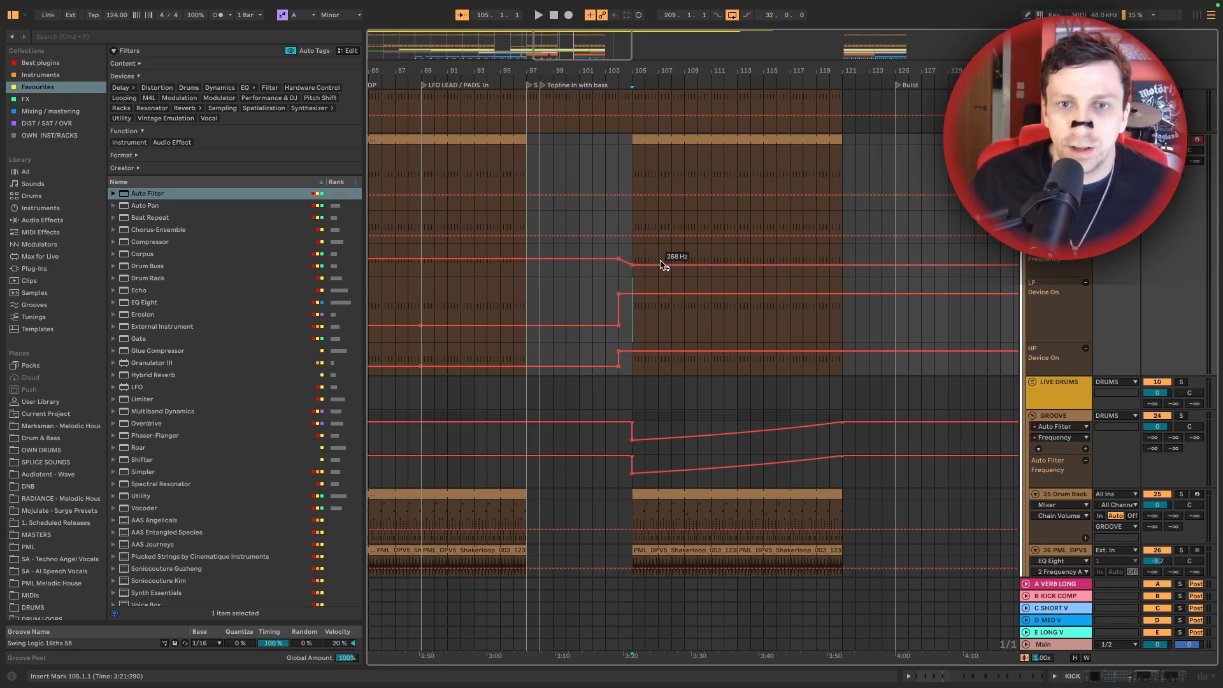
pyautogui.moveTo(843, 268); pyautogui.dragTo(843, 248)
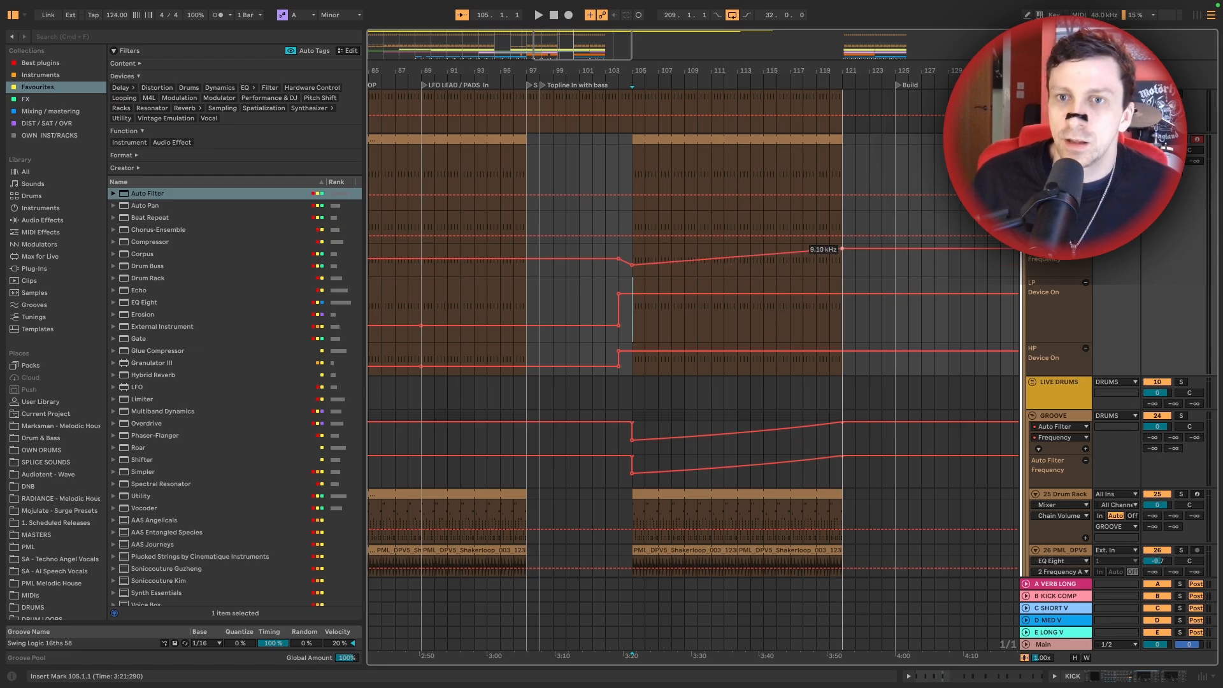
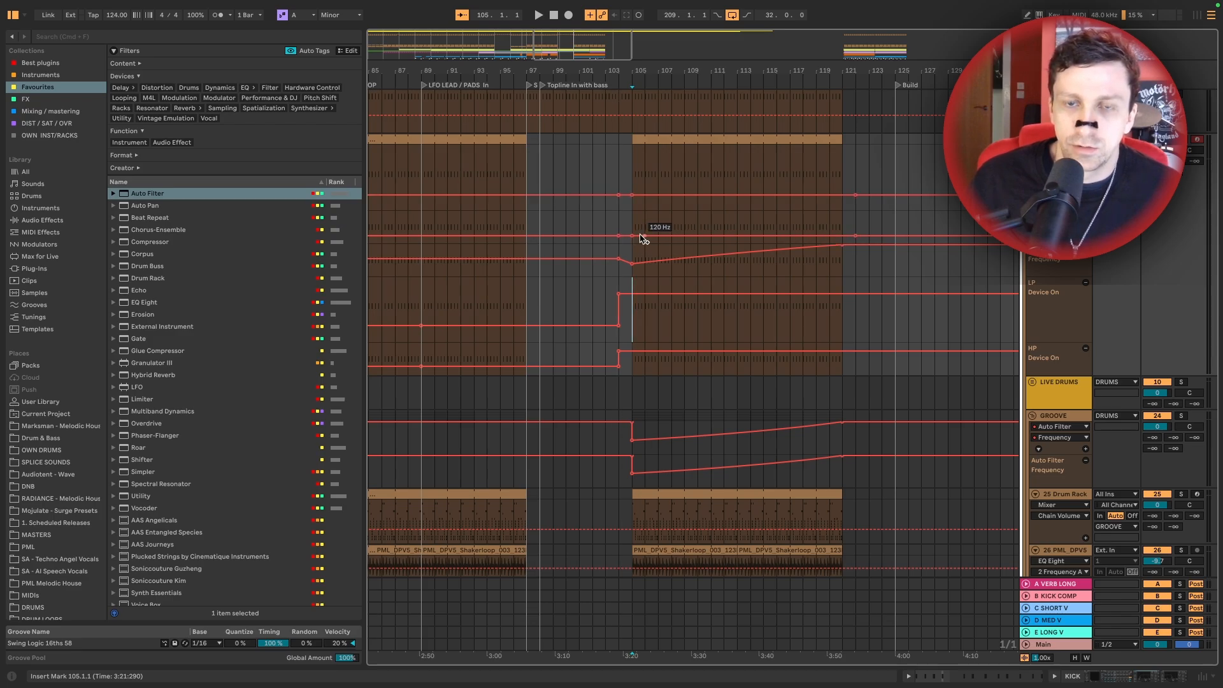
pyautogui.moveTo(641, 235); pyautogui.dragTo(641, 228)
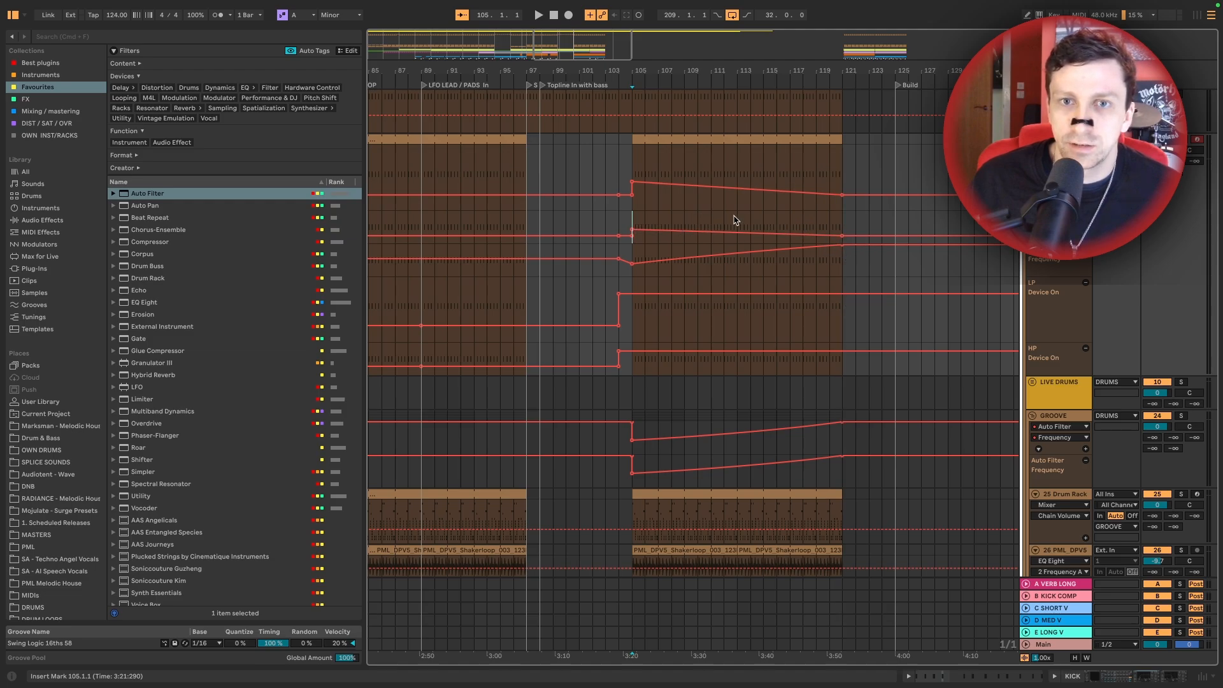
pyautogui.press('space')
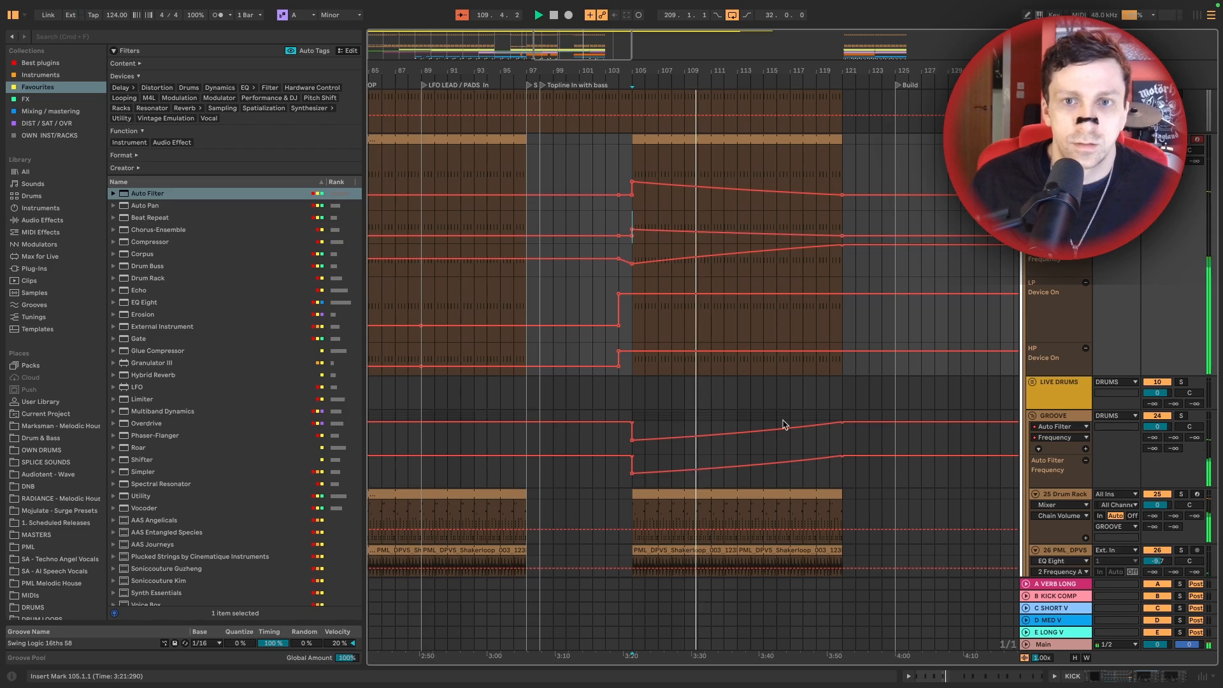
# Extend the LONG BASS group's HP and LP Frequency ramps to bar 121 and automate both filters on from bar 97 to bar 121
pyautogui.scroll(-2, 910, 276)
pyautogui.scroll(-10, 909, 276)
pyautogui.scroll(3, 819, 274)
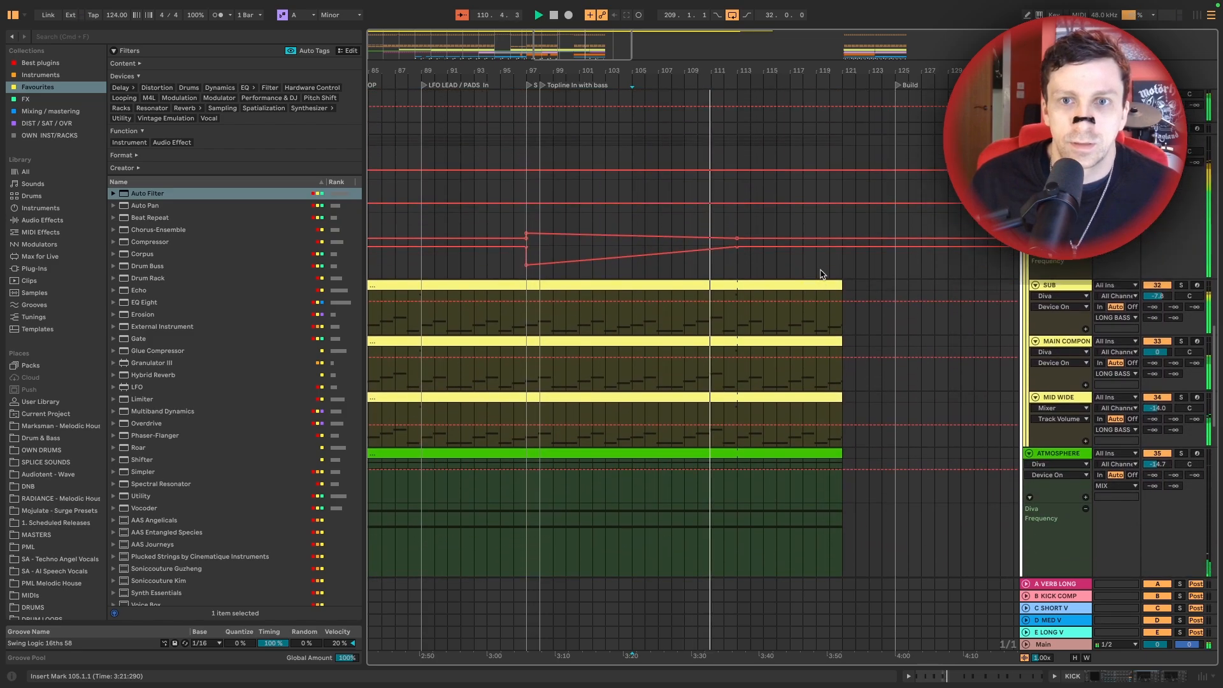
pyautogui.moveTo(737, 271); pyautogui.dragTo(842, 272)
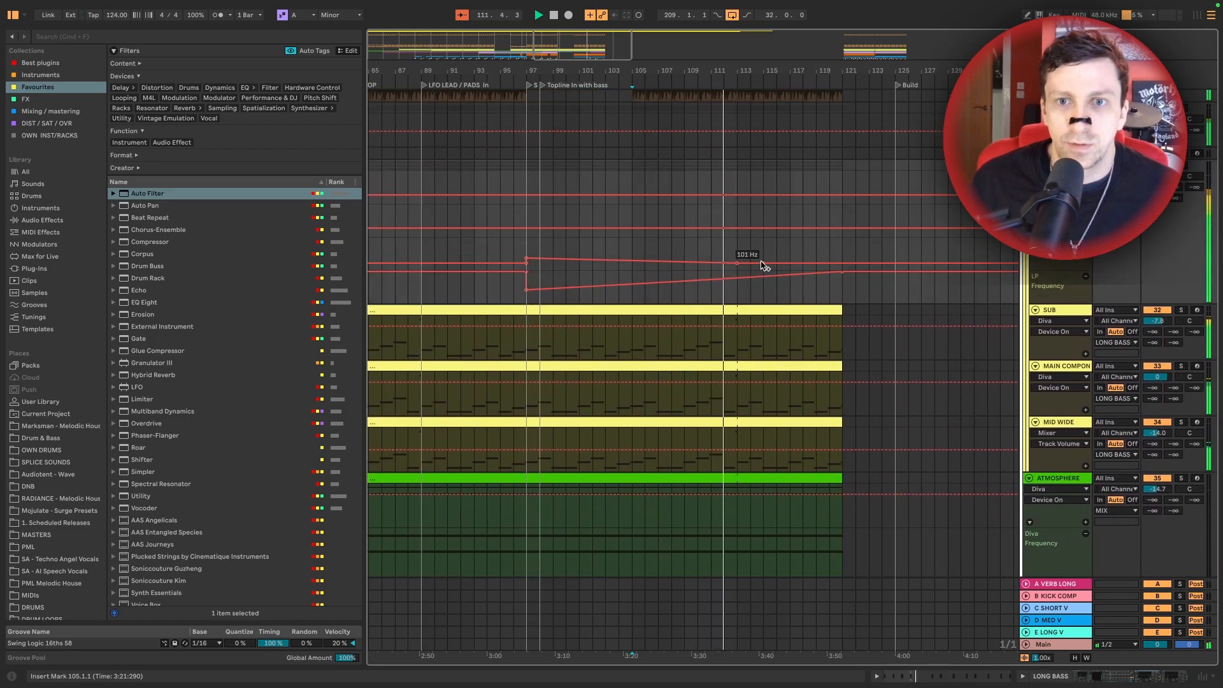
pyautogui.moveTo(739, 266); pyautogui.dragTo(851, 266)
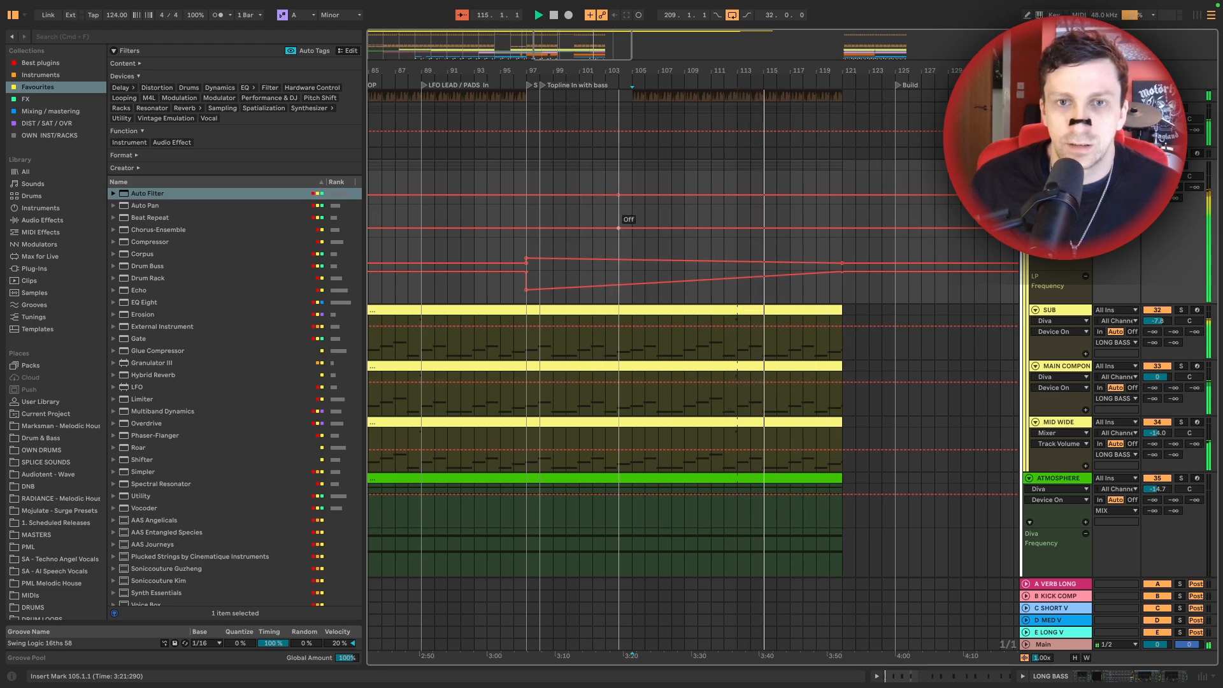
pyautogui.moveTo(618, 227); pyautogui.dragTo(540, 213)
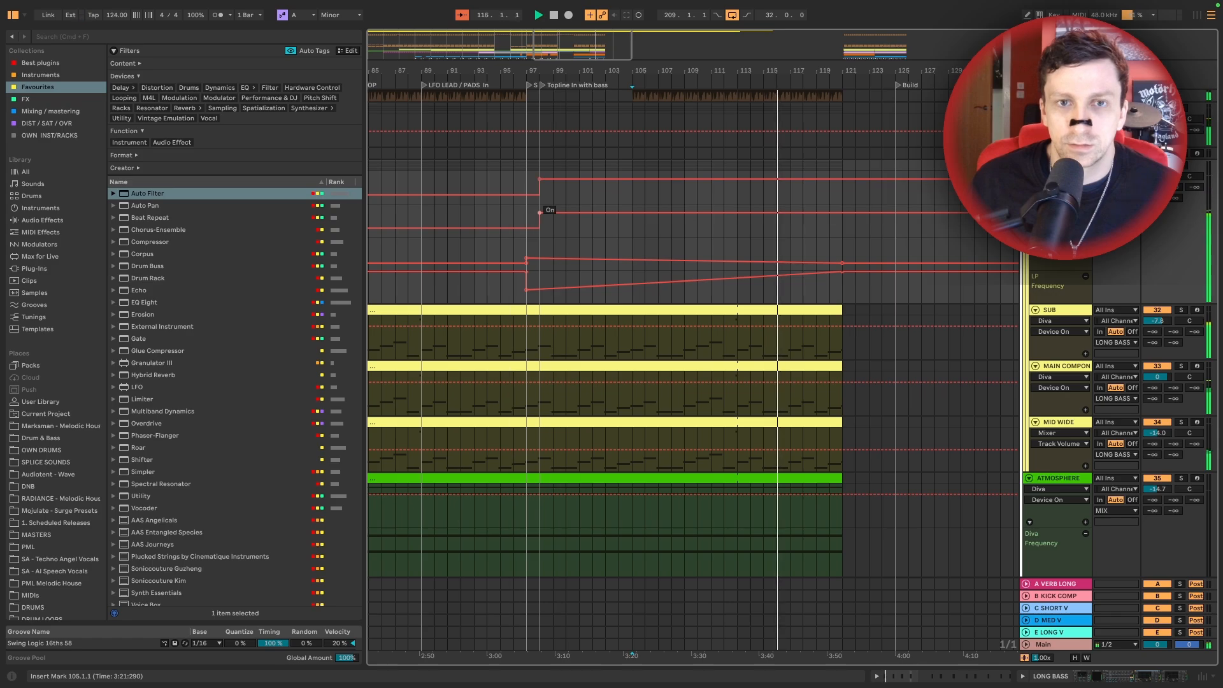
pyautogui.moveTo(842, 212); pyautogui.dragTo(842, 227)
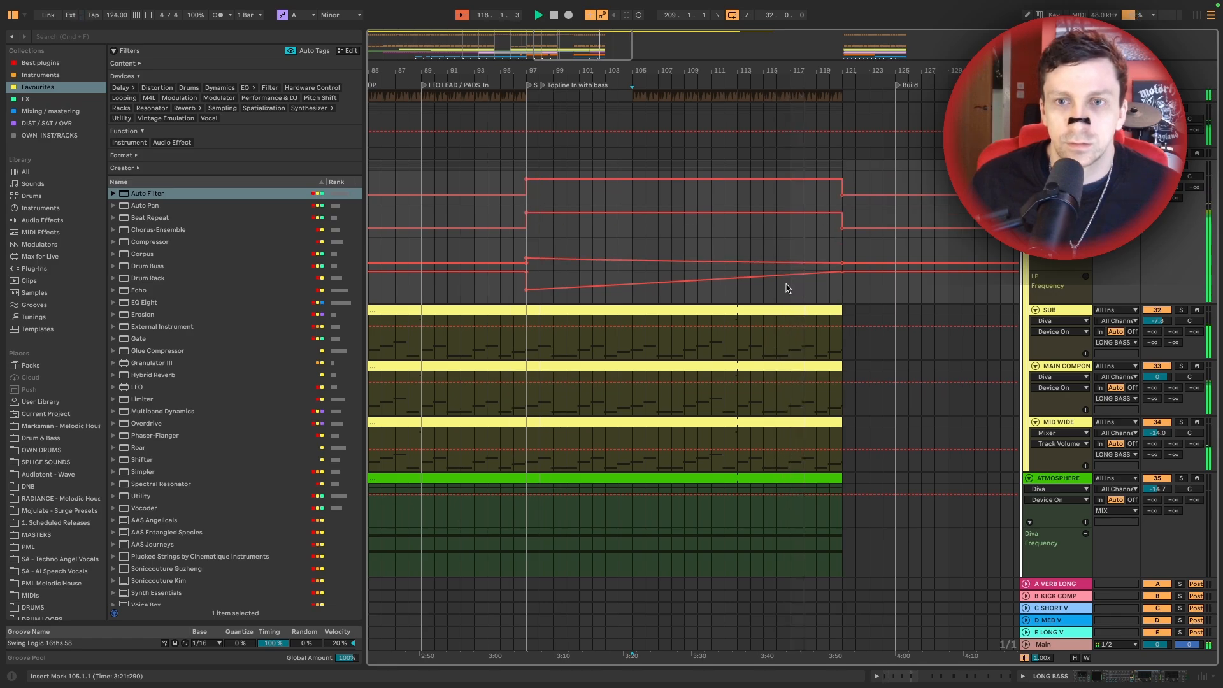
# Trim the KICK clip and the GROOVE group's drum rack, shaker, glitch and percussion clips to end at bar 120
pyautogui.hscroll(5, 764, 268)
pyautogui.scroll(10, 732, 242)
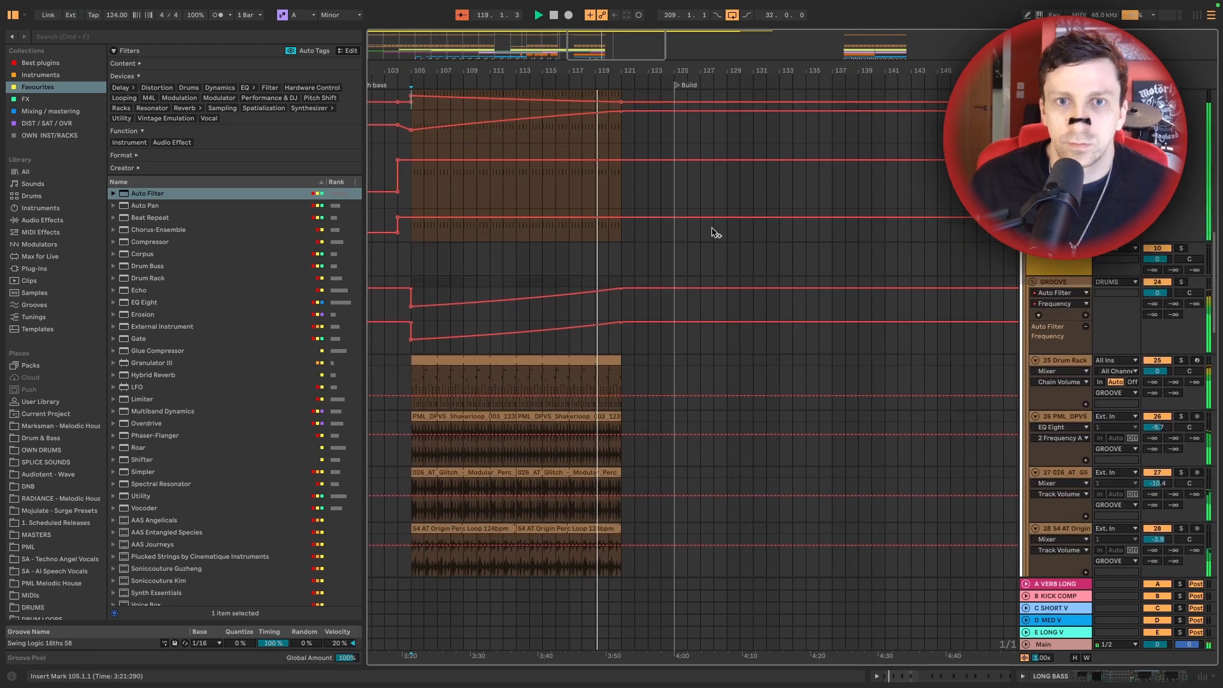
pyautogui.scroll(15, 707, 237)
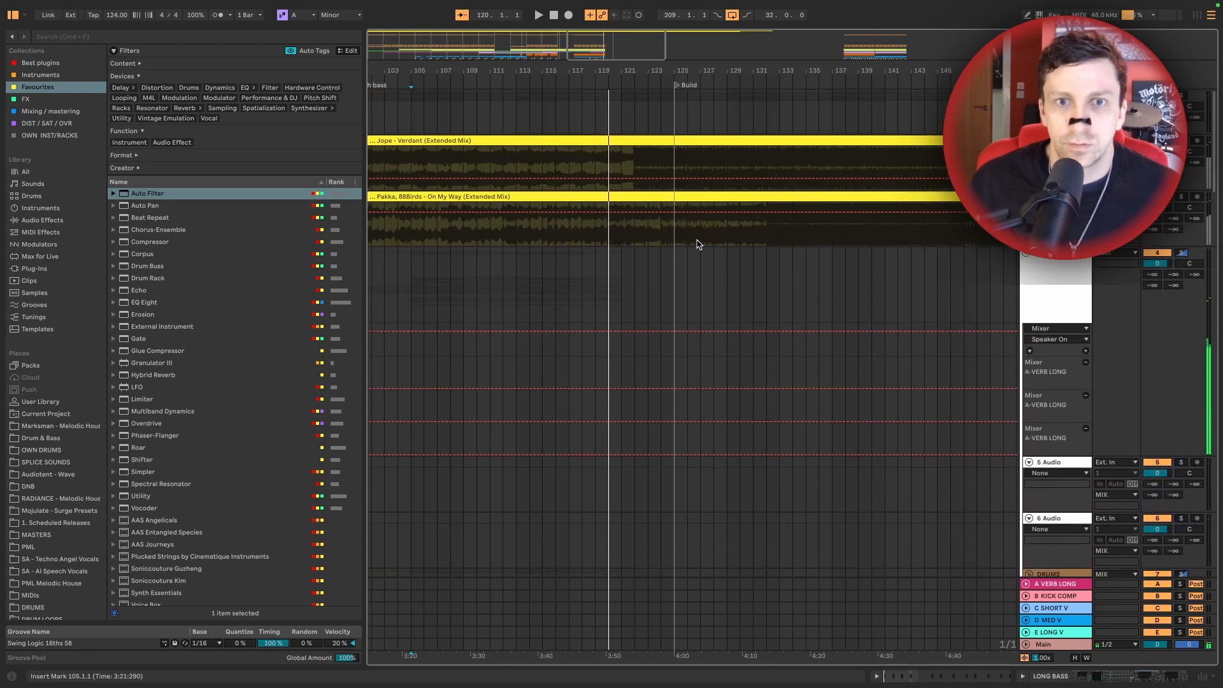
pyautogui.scroll(-10, 627, 223)
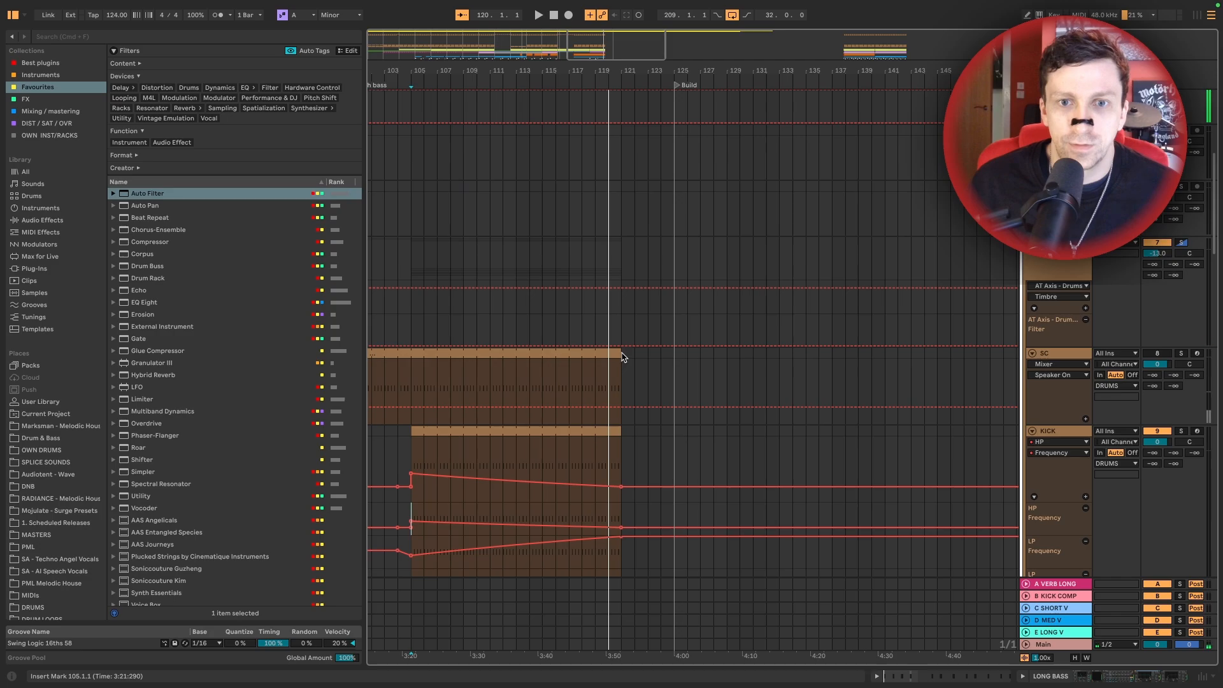
pyautogui.moveTo(614, 431); pyautogui.dragTo(607, 431)
pyautogui.scroll(-8, 625, 415)
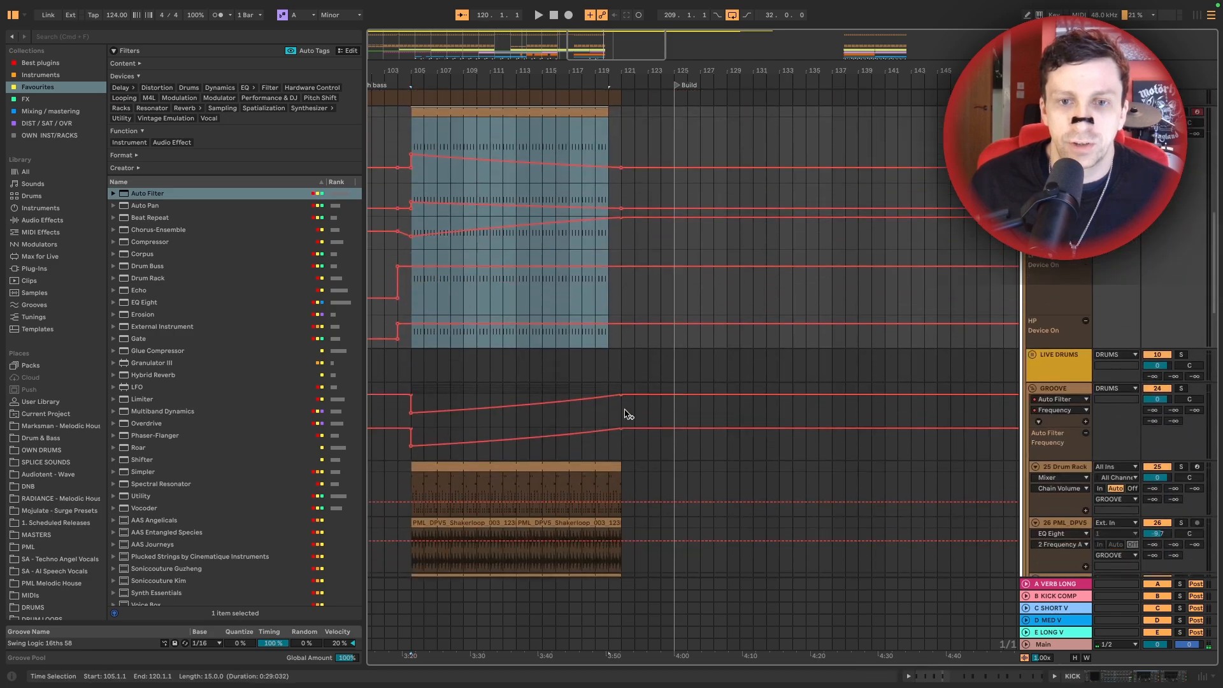
pyautogui.moveTo(615, 367); pyautogui.dragTo(608, 368)
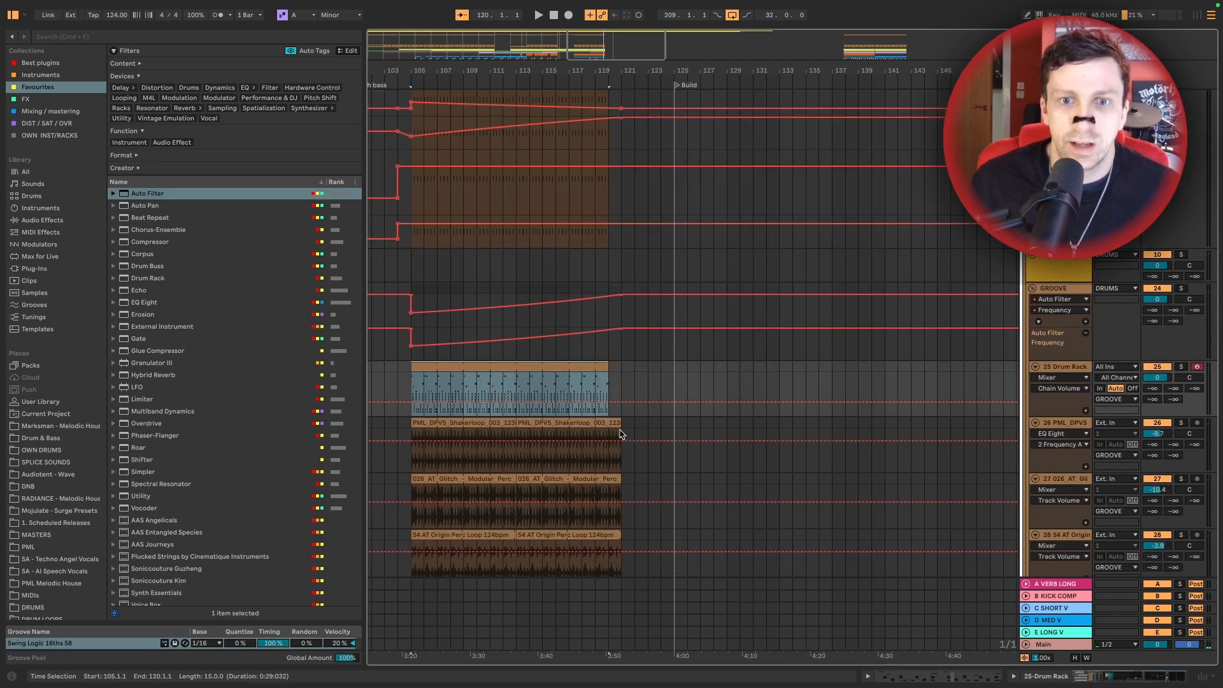
pyautogui.moveTo(618, 424); pyautogui.dragTo(609, 426)
pyautogui.moveTo(620, 491); pyautogui.dragTo(610, 490)
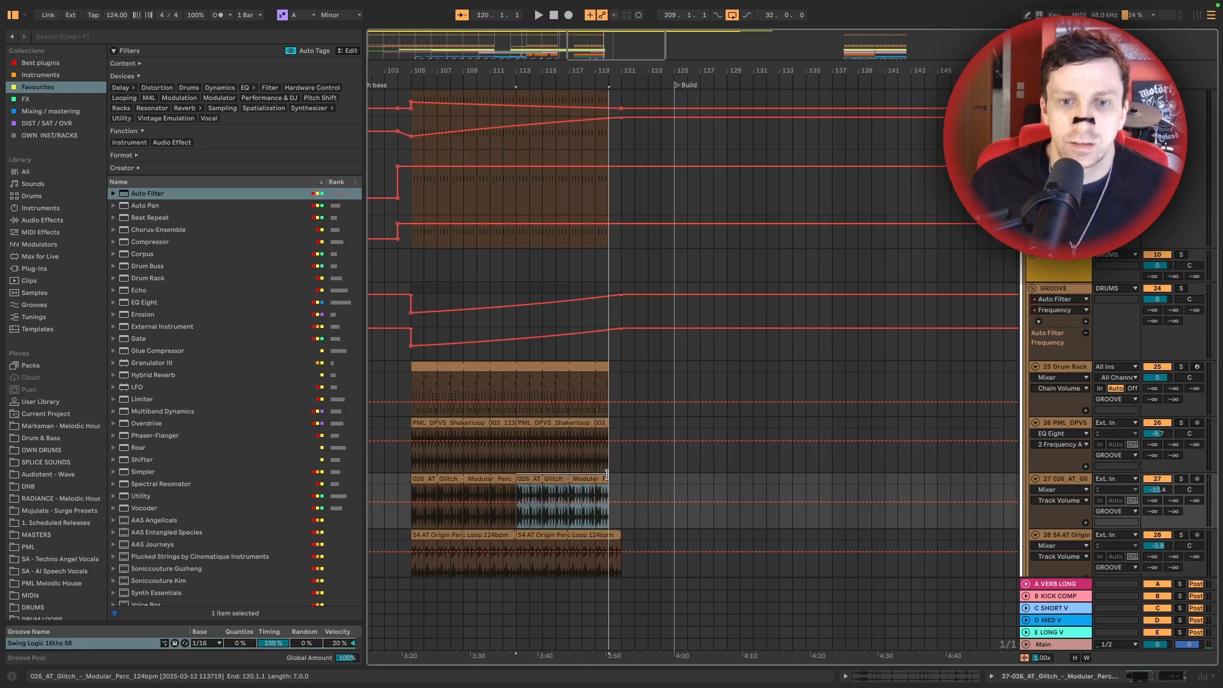
pyautogui.click(616, 533)
pyautogui.moveTo(615, 532); pyautogui.dragTo(609, 533)
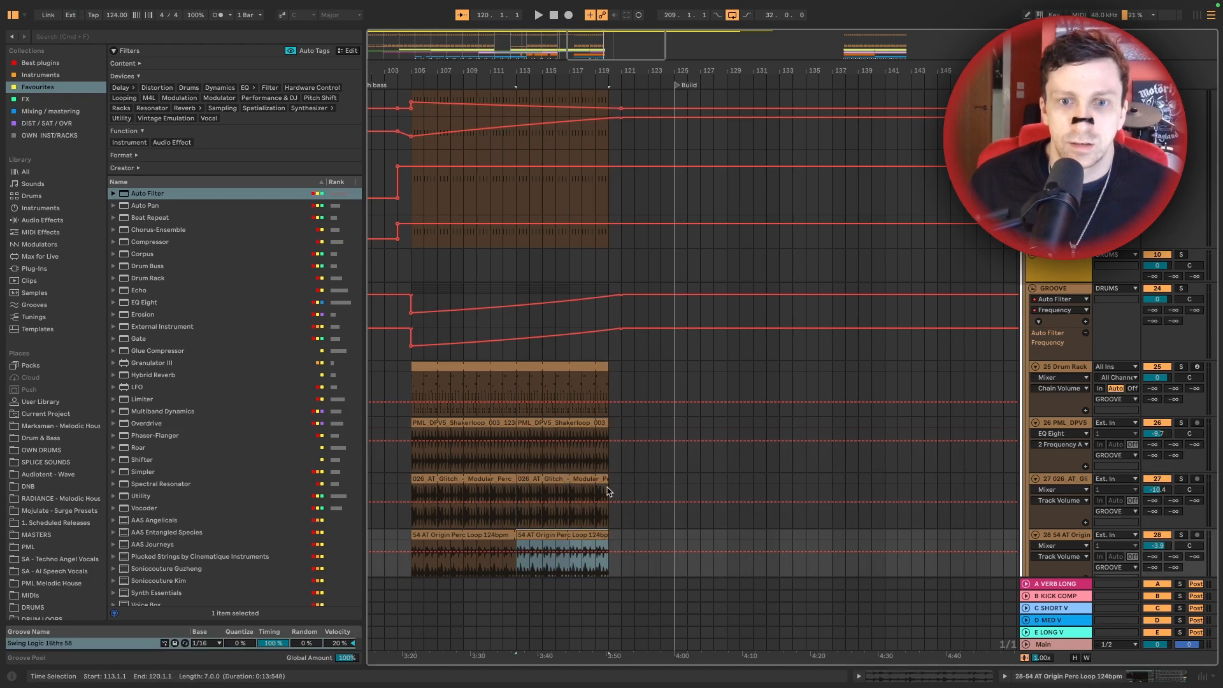
# Play the transition from bar 119 and extend the SUB, MAIN COMPON and MID WIDE bass clips to bar 145
pyautogui.click(598, 390)
pyautogui.press('space')
pyautogui.scroll(-10, 610, 385)
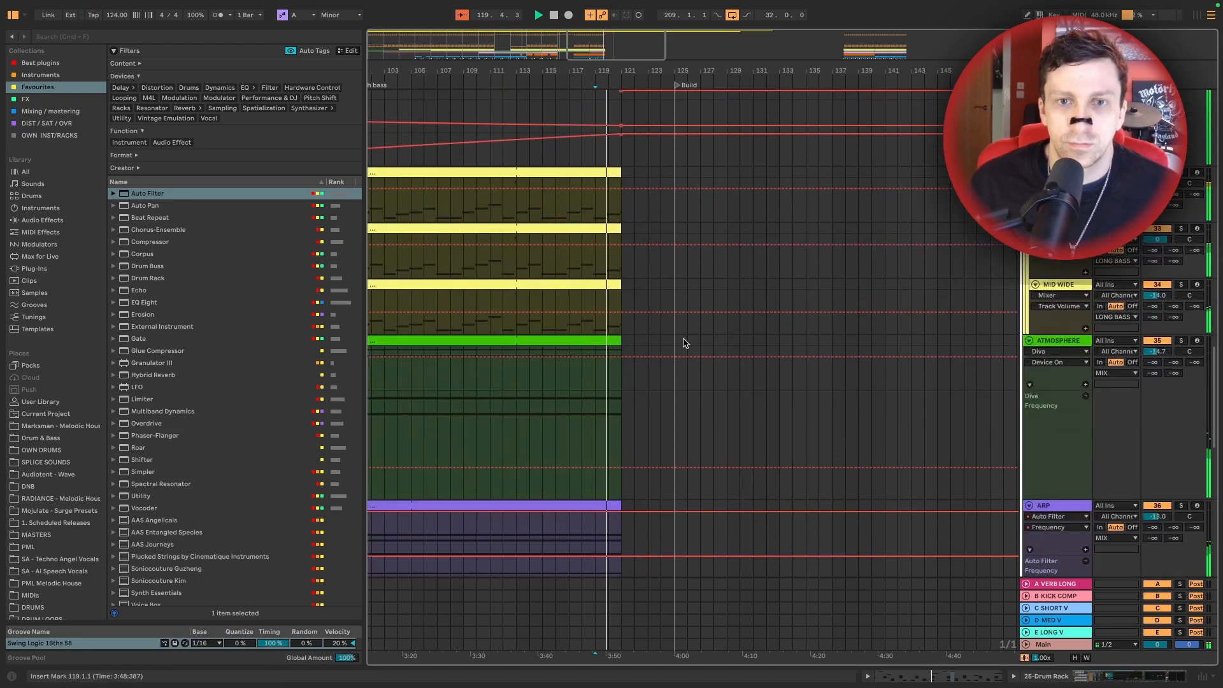
pyautogui.scroll(3, 688, 339)
pyautogui.click(606, 233)
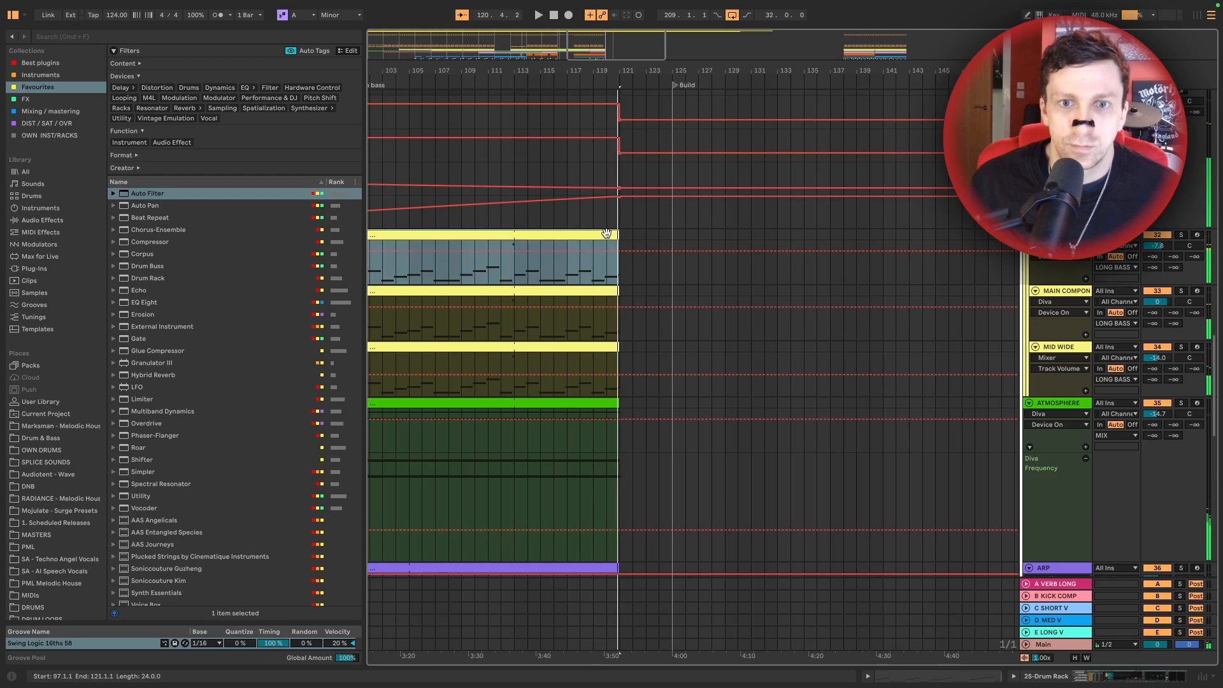
pyautogui.press('space')
pyautogui.keyDown('shift'); pyautogui.click(611, 346); pyautogui.keyUp('shift')
pyautogui.moveTo(615, 345); pyautogui.dragTo(937, 345)
# Extend the SC clip to bar 134 and the KICK clip to bar 136
pyautogui.scroll(10, 700, 342)
pyautogui.scroll(10, 701, 342)
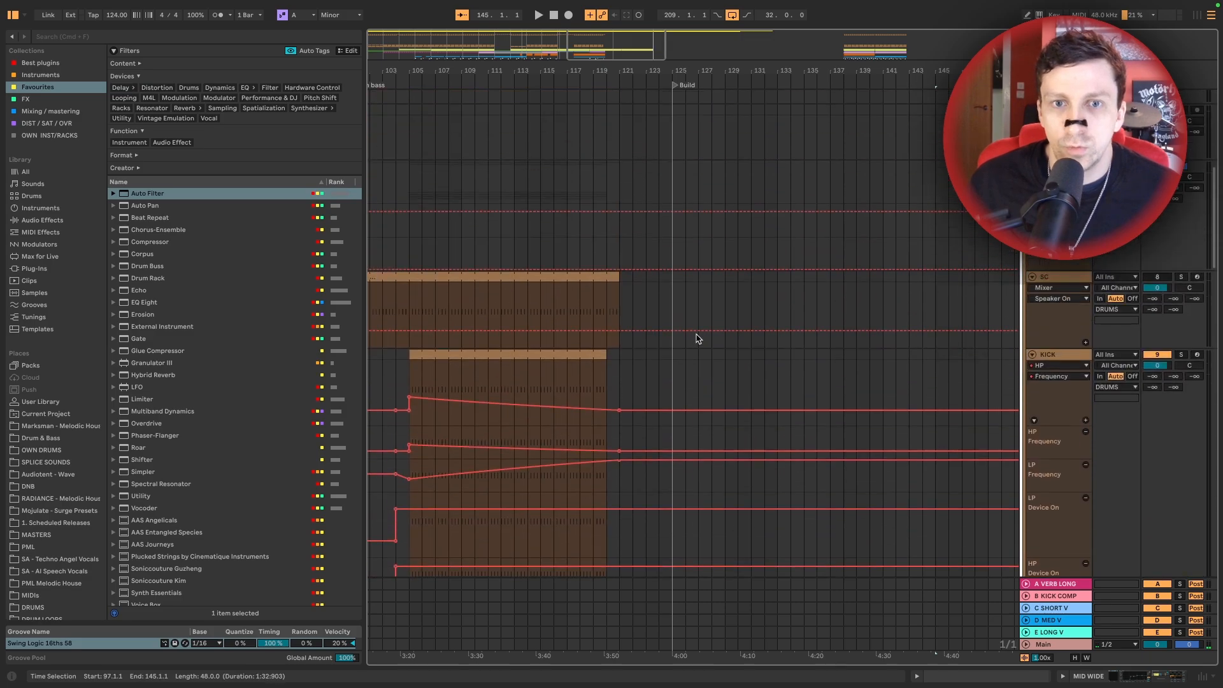
pyautogui.moveTo(616, 276); pyautogui.dragTo(790, 277)
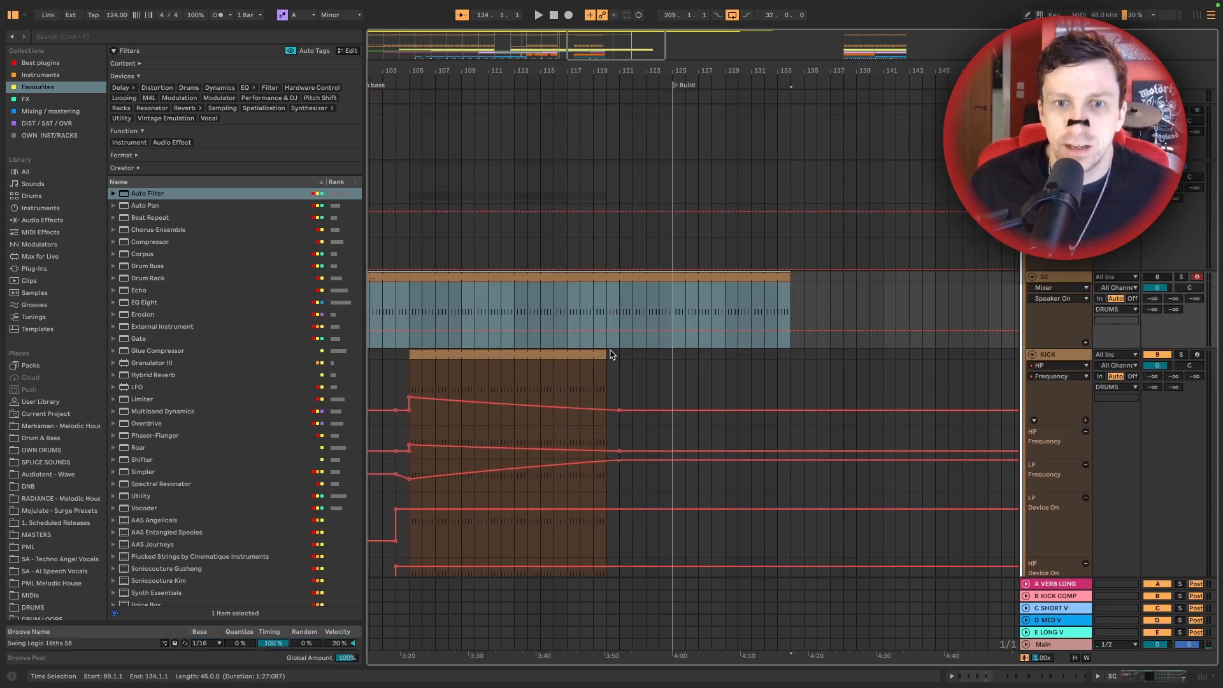
pyautogui.moveTo(601, 354); pyautogui.dragTo(818, 353)
pyautogui.scroll(-5, 679, 344)
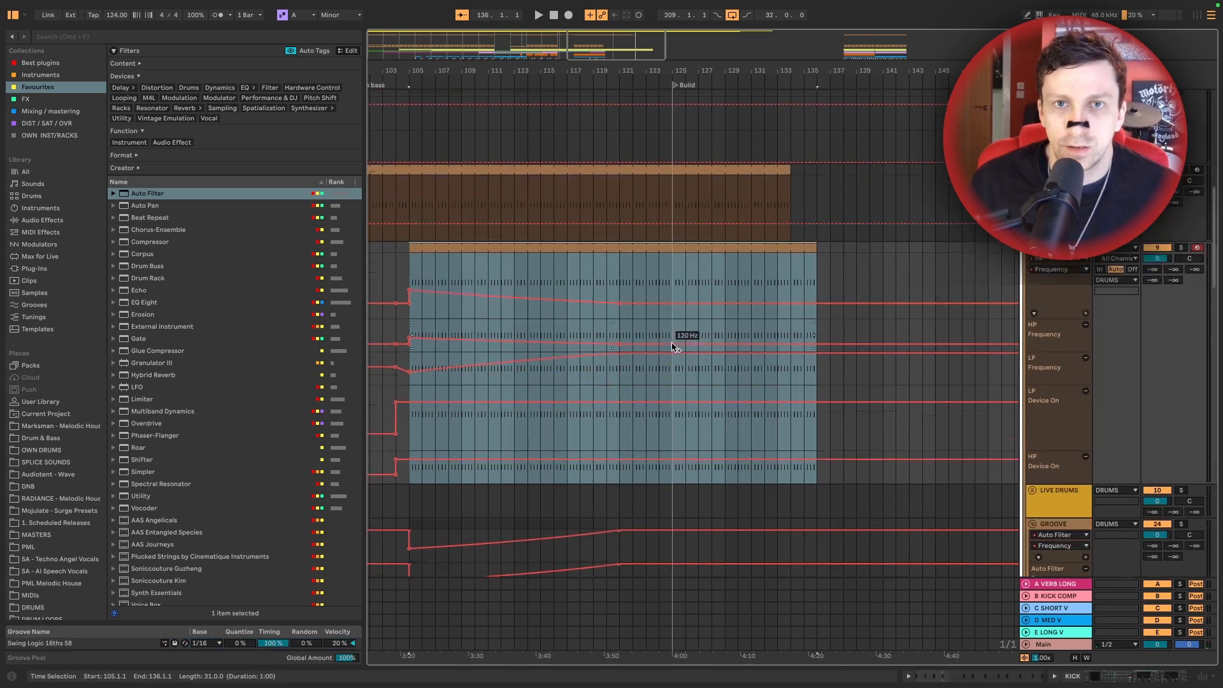
# Add a locator named DROP at bar 121
pyautogui.scroll(-6, 674, 348)
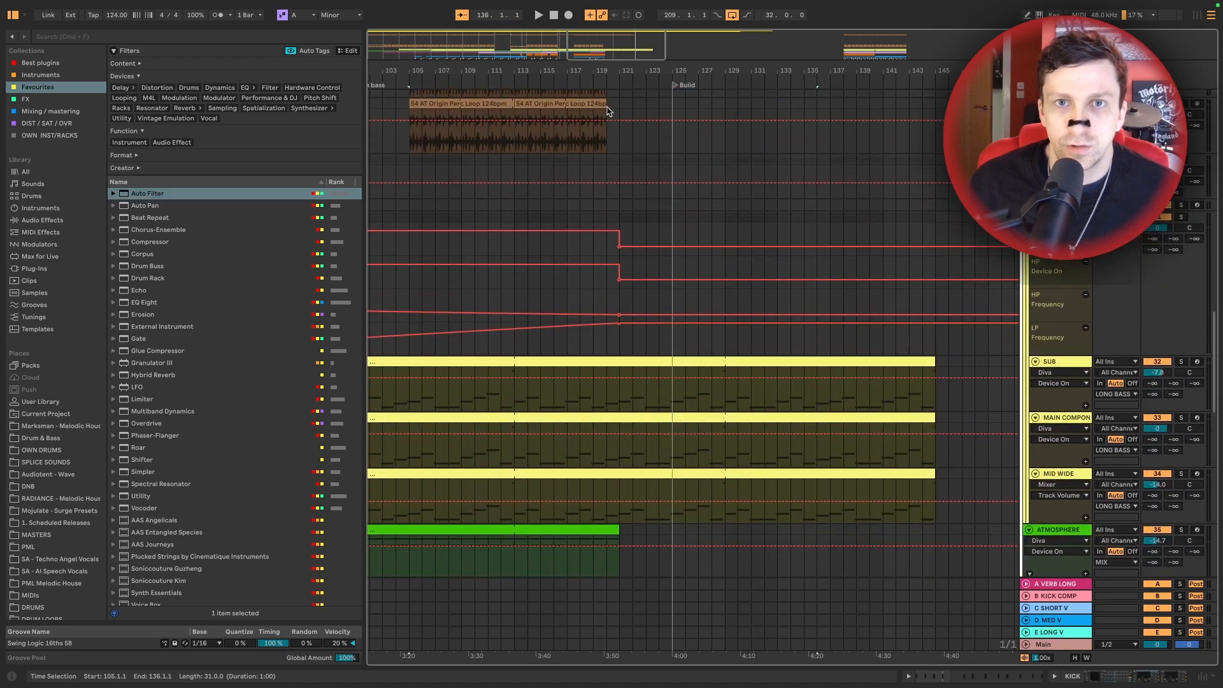
pyautogui.click(621, 84)
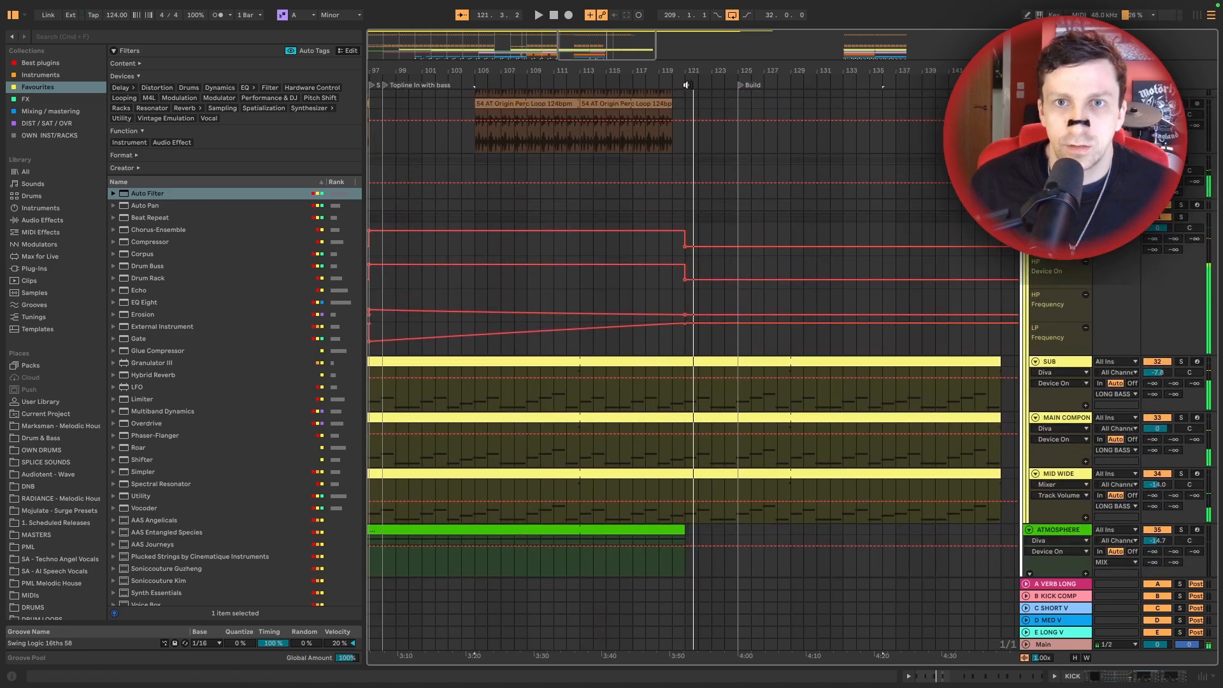
pyautogui.rightClick(686, 85)
pyautogui.click(699, 118)
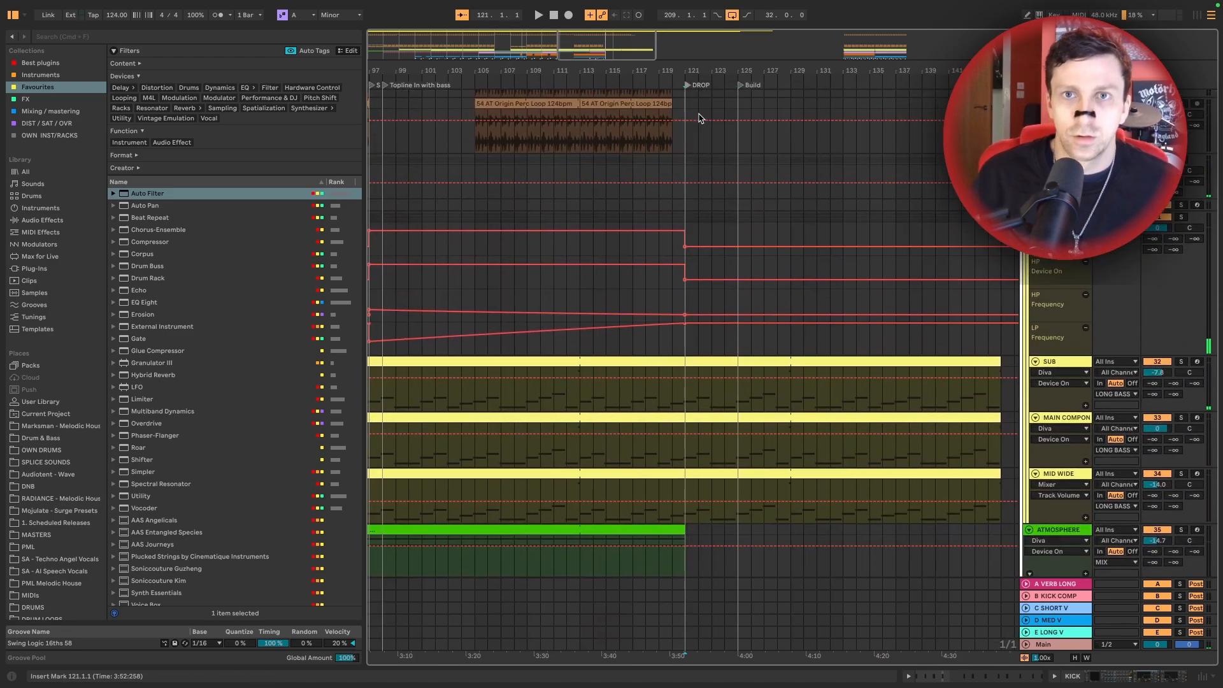
# Delete the Build locator at bar 125
pyautogui.rightClick(742, 87)
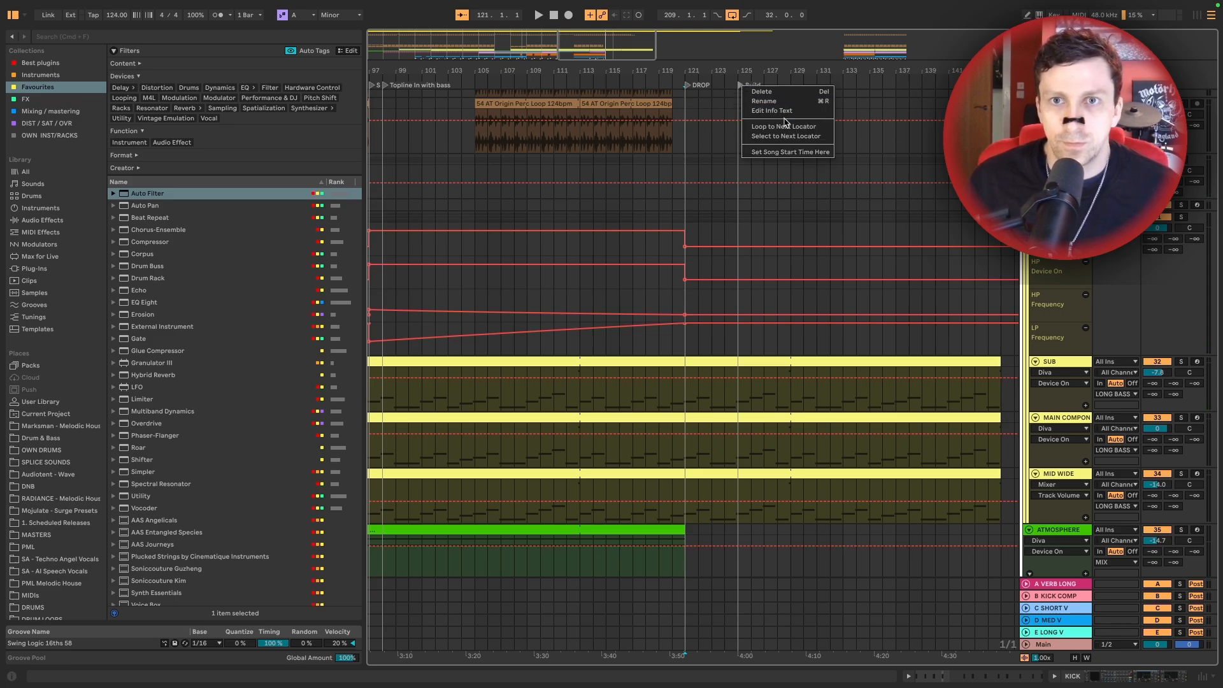
pyautogui.click(785, 99)
# Switch the KICK track's HP and LP Device On automation to Off from bar 121
pyautogui.scroll(10, 684, 270)
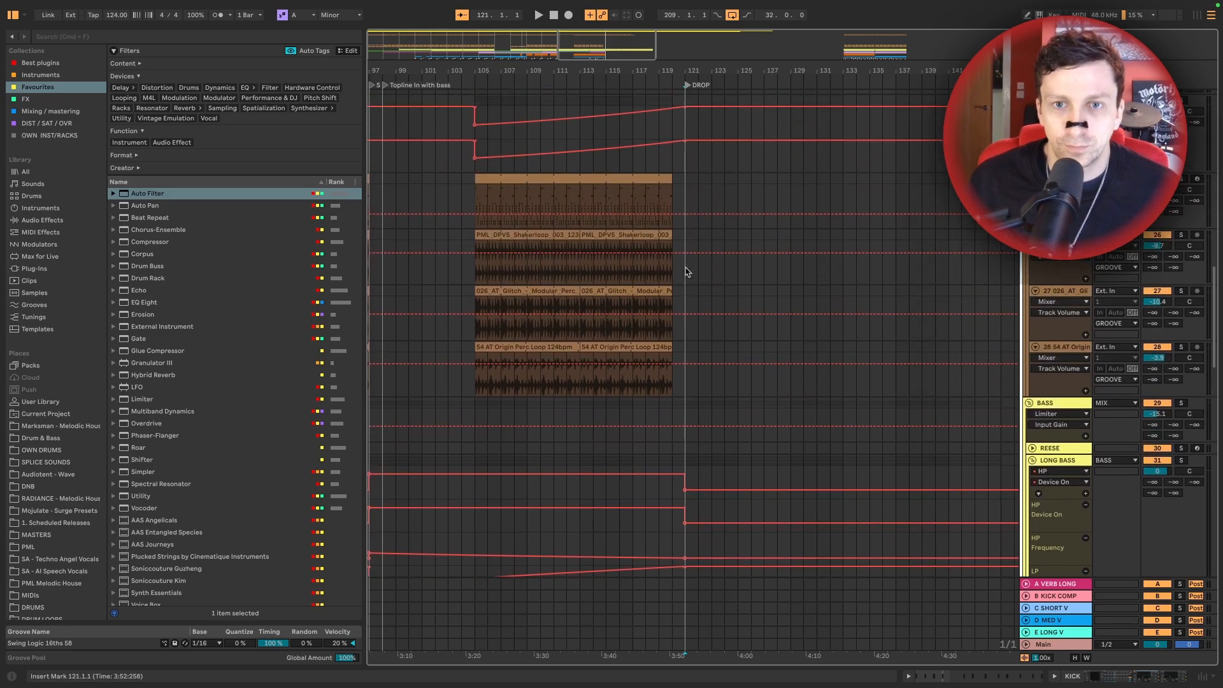
pyautogui.scroll(-6, 684, 269)
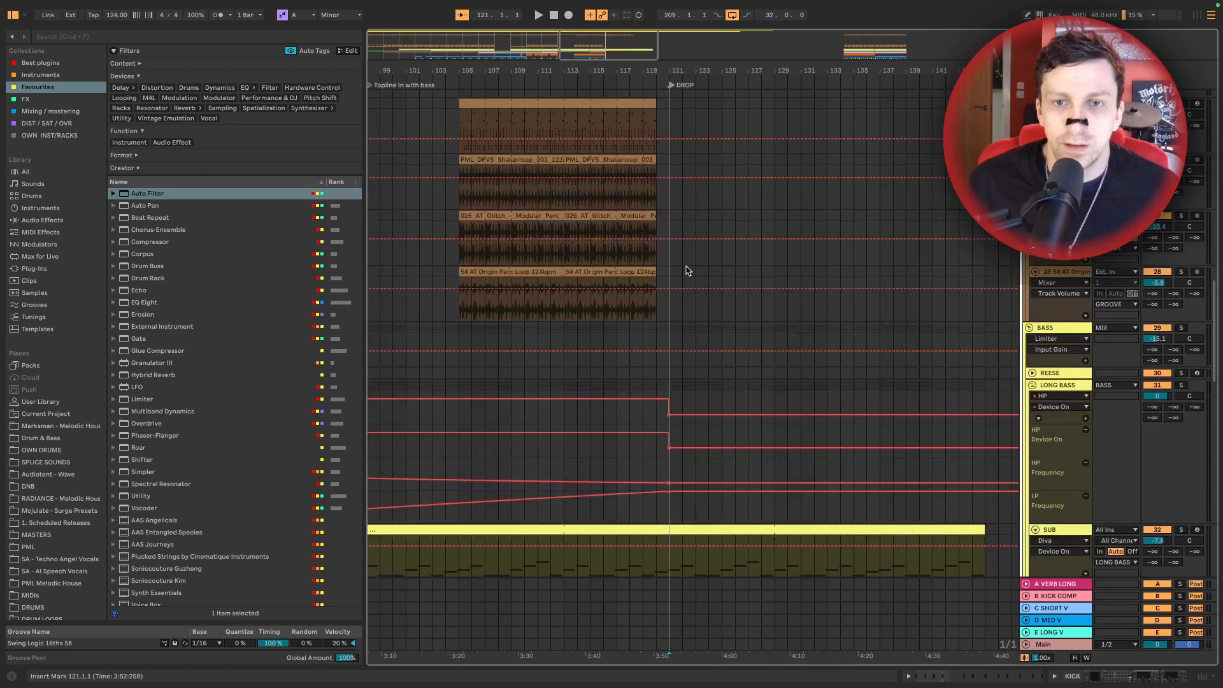
pyautogui.moveTo(672, 293); pyautogui.dragTo(672, 308)
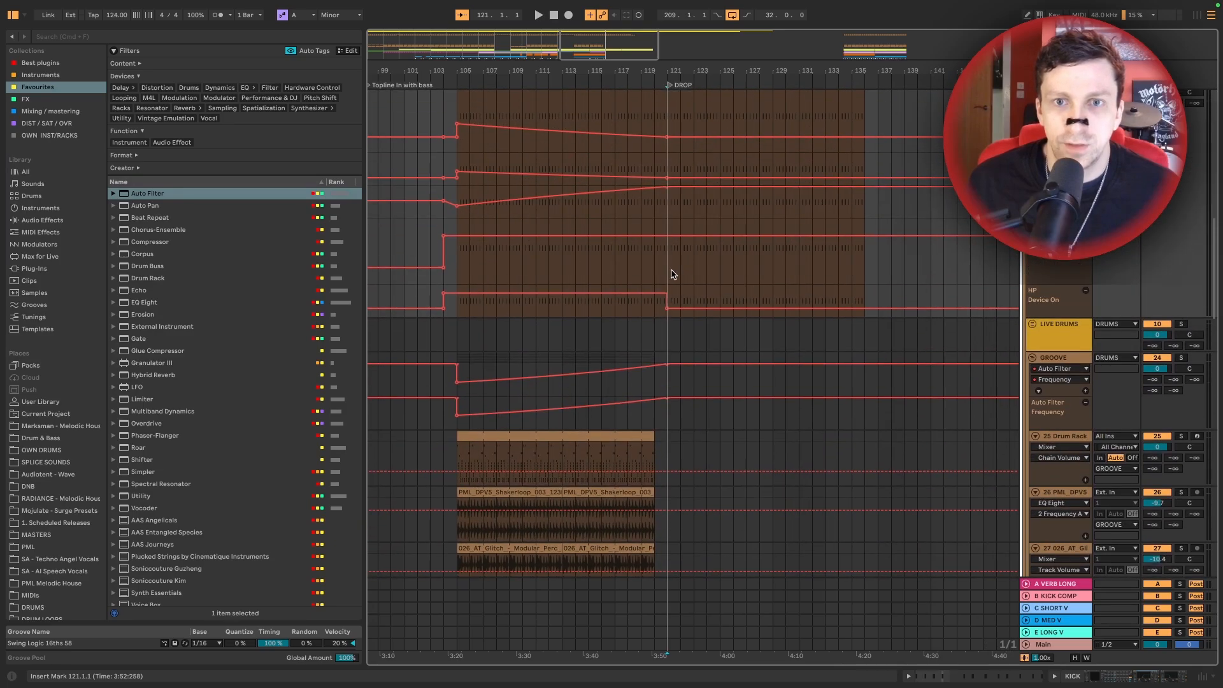
pyautogui.moveTo(672, 236); pyautogui.dragTo(672, 268)
# Play the transition from bar 119 and duplicate the three LEAD 2 clips to bars 121 to 137
pyautogui.click(641, 260)
pyautogui.press('space')
pyautogui.scroll(-10, 718, 255)
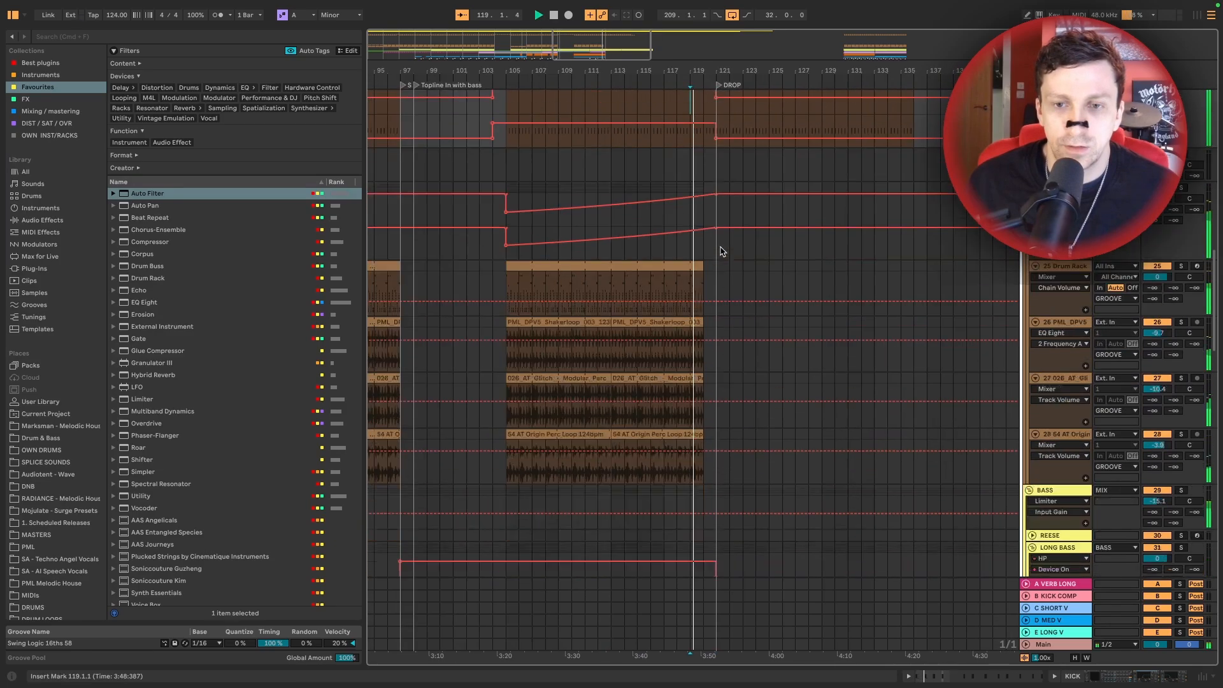
pyautogui.scroll(-8, 737, 252)
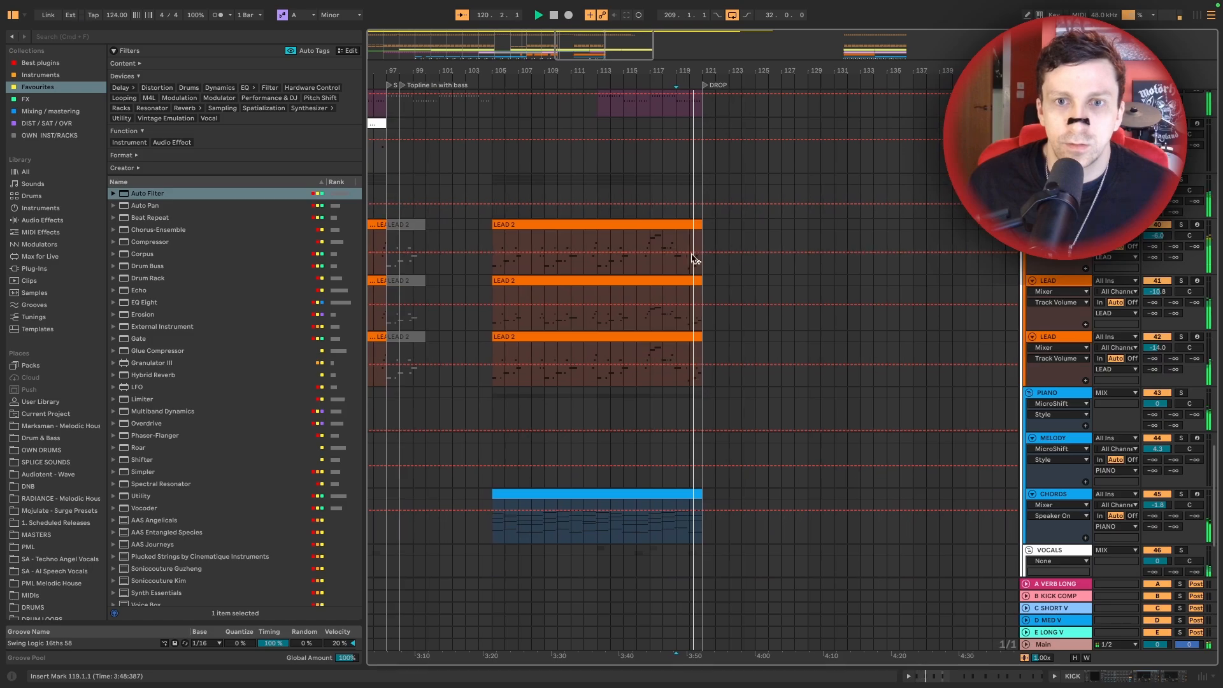
pyautogui.scroll(15, 732, 306)
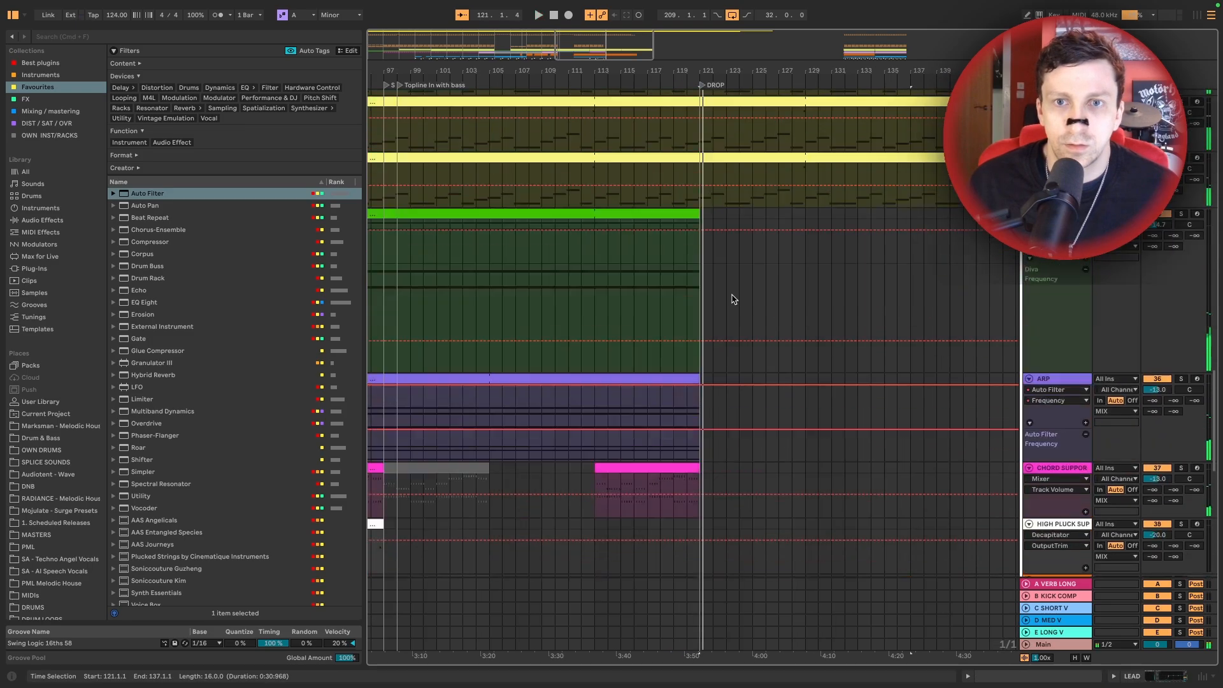
pyautogui.press('space')
# Deactivate the KICK clip's section between bars 120 and 121 and play the transition from bar 119
pyautogui.moveTo(664, 311); pyautogui.dragTo(676, 221)
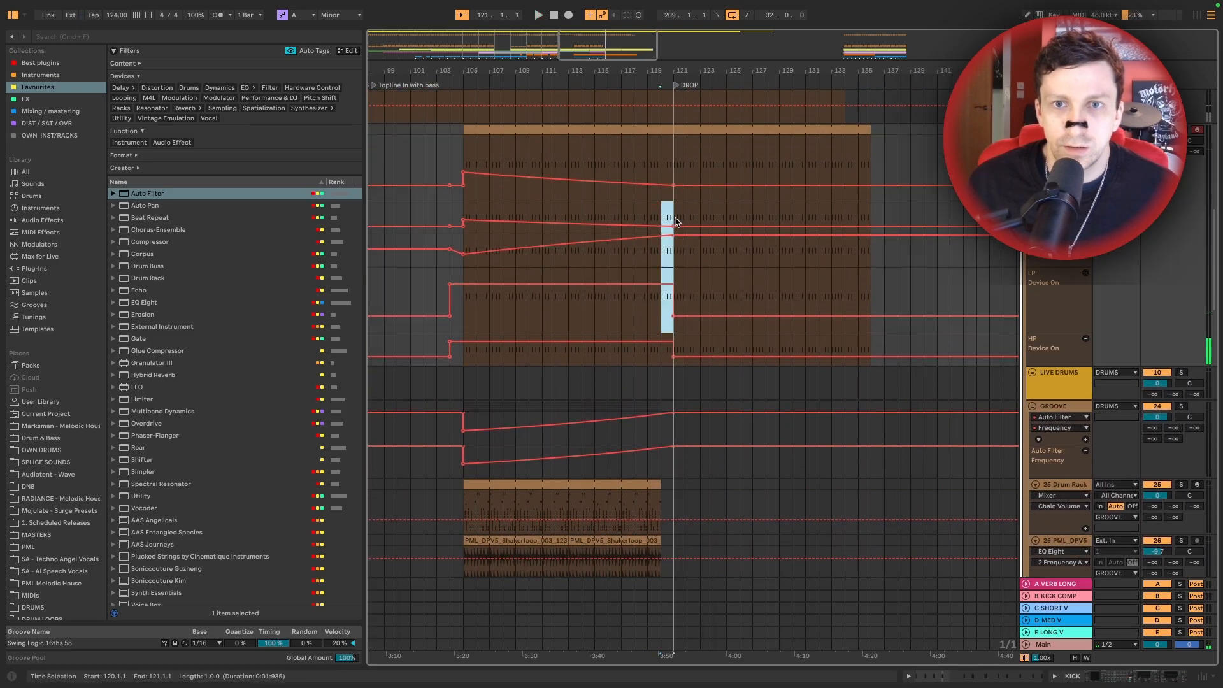
pyautogui.moveTo(677, 147); pyautogui.dragTo(677, 135)
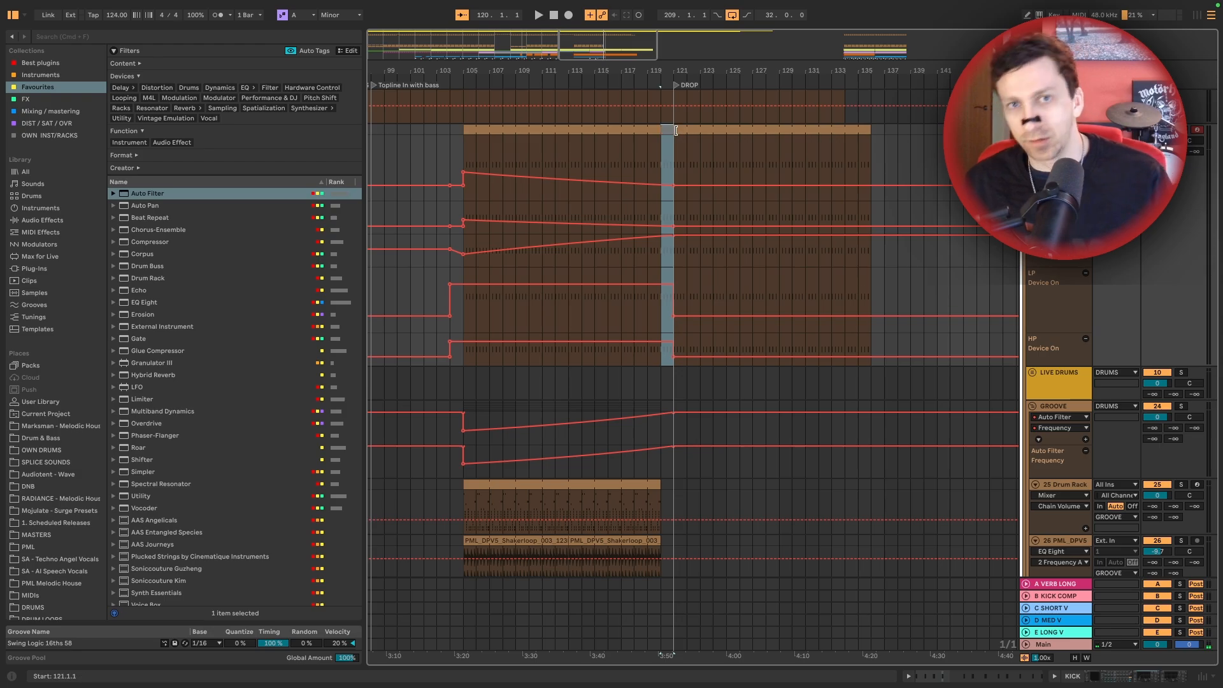
pyautogui.click(648, 153)
pyautogui.press('space')
pyautogui.scroll(-5, 701, 146)
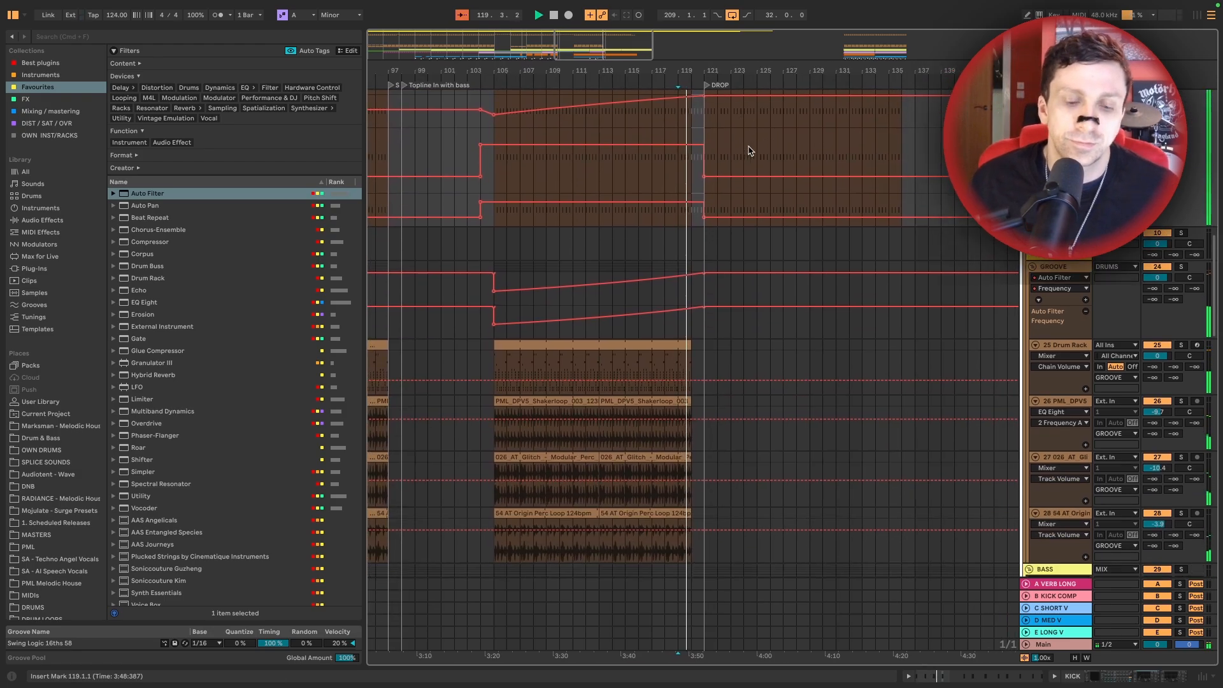
# Extend the ATMOSPHERE clip to bar 145
pyautogui.scroll(-8, 750, 151)
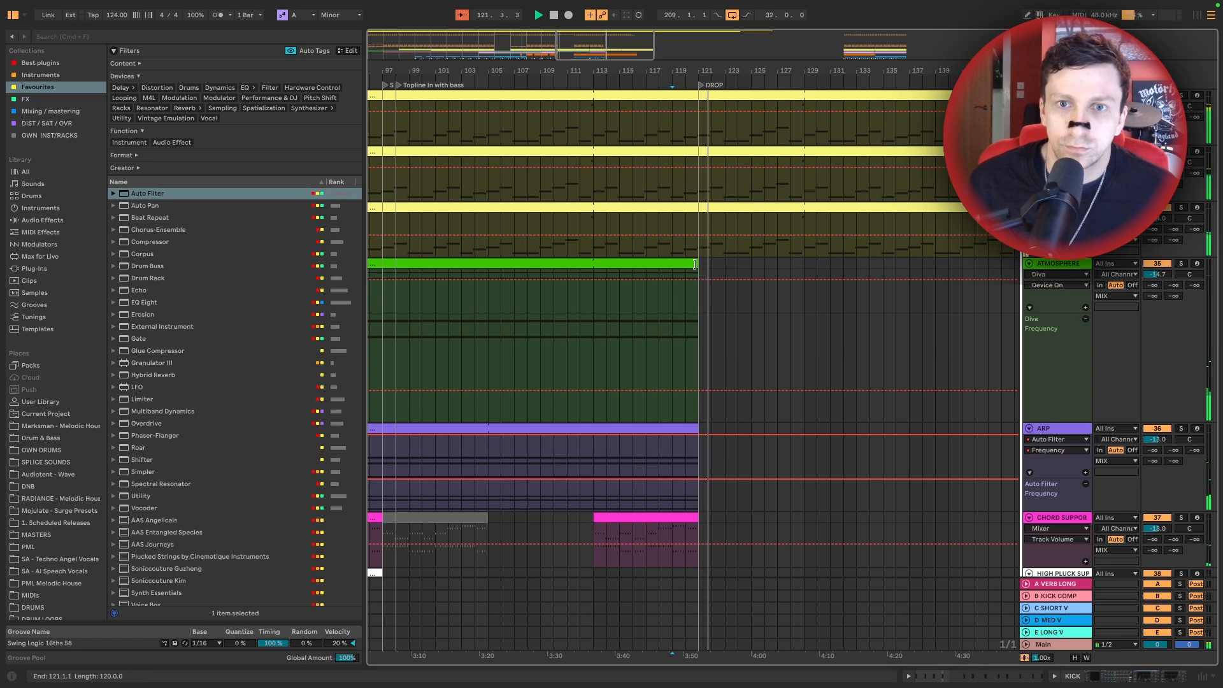
pyautogui.moveTo(694, 264); pyautogui.dragTo(866, 261)
pyautogui.scroll(-8, 778, 292)
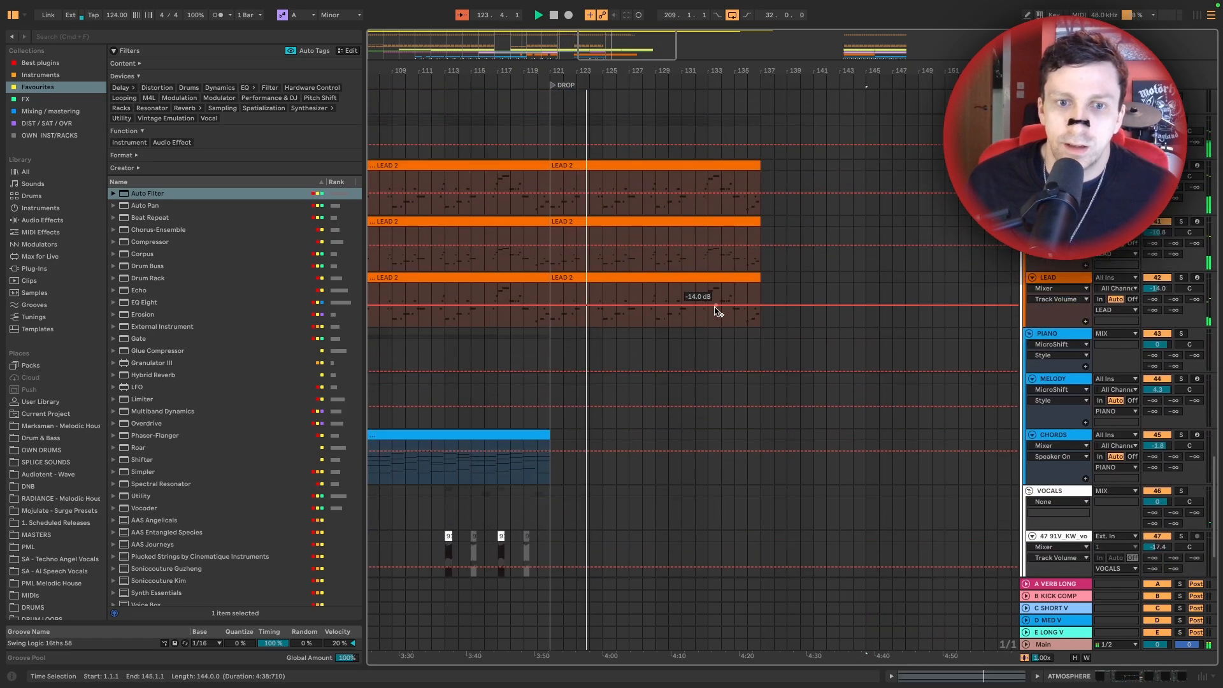
# Copy the CHORD SUPPORT clip that precedes the drop to bar 129
pyautogui.hscroll(-3, 719, 312)
pyautogui.scroll(10, 707, 300)
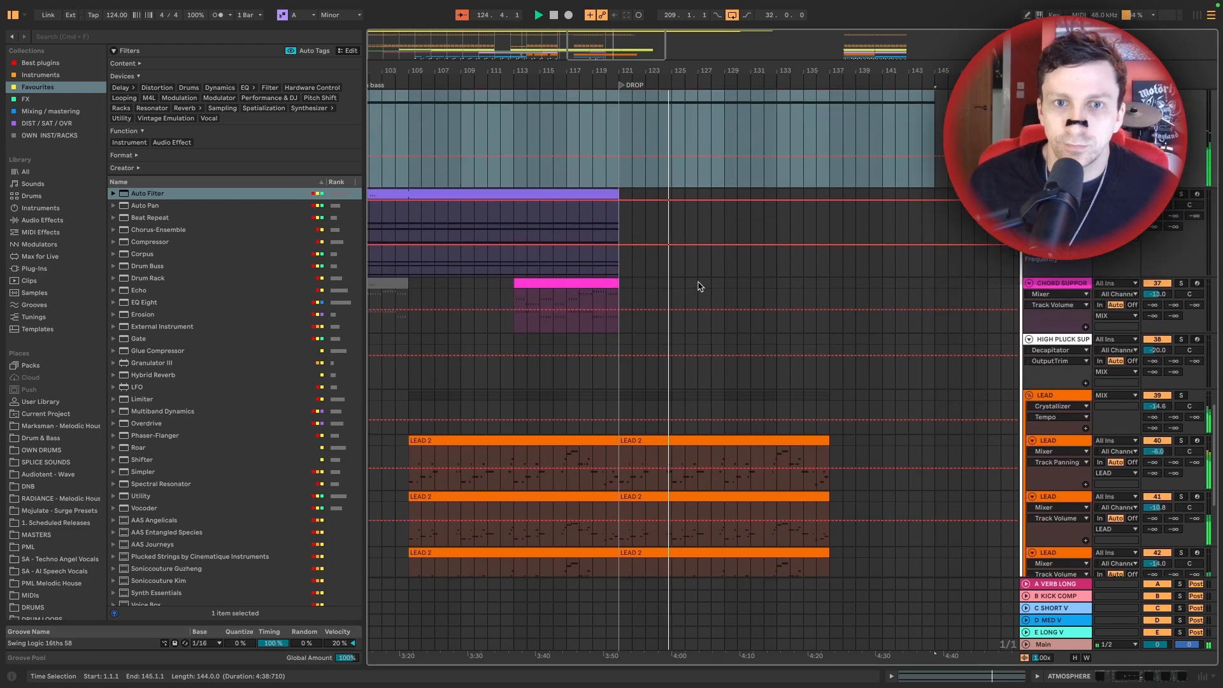
pyautogui.click(615, 294)
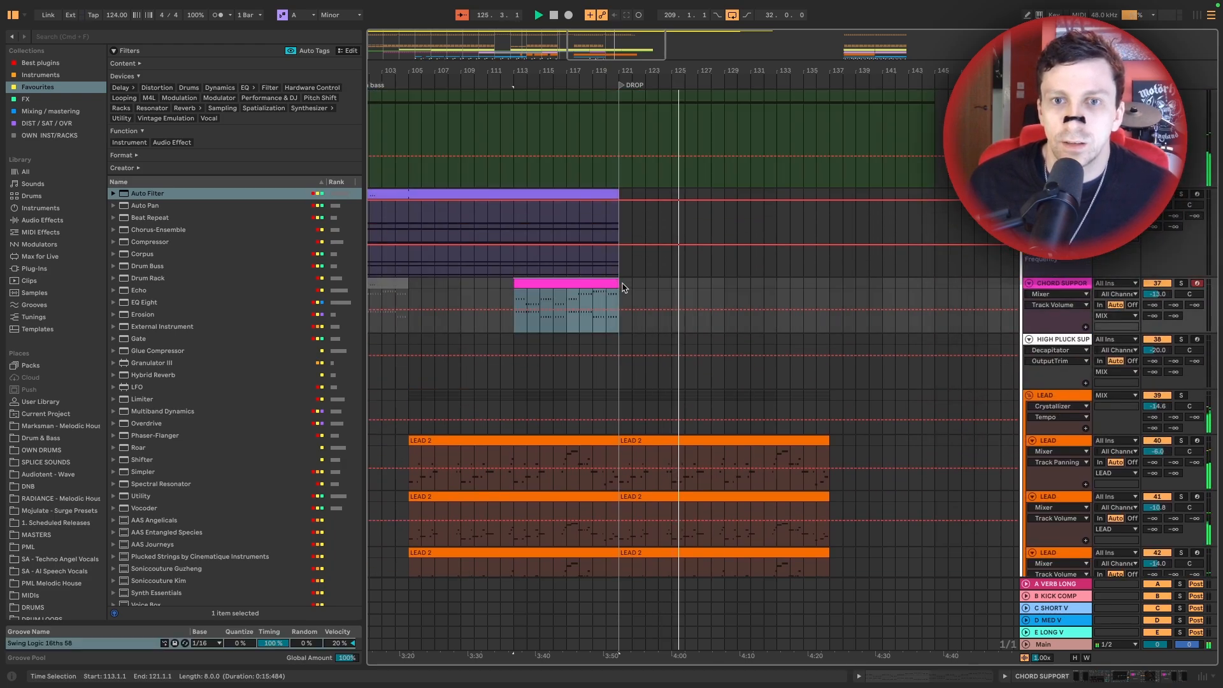
pyautogui.click(724, 283)
pyautogui.press('super+v')
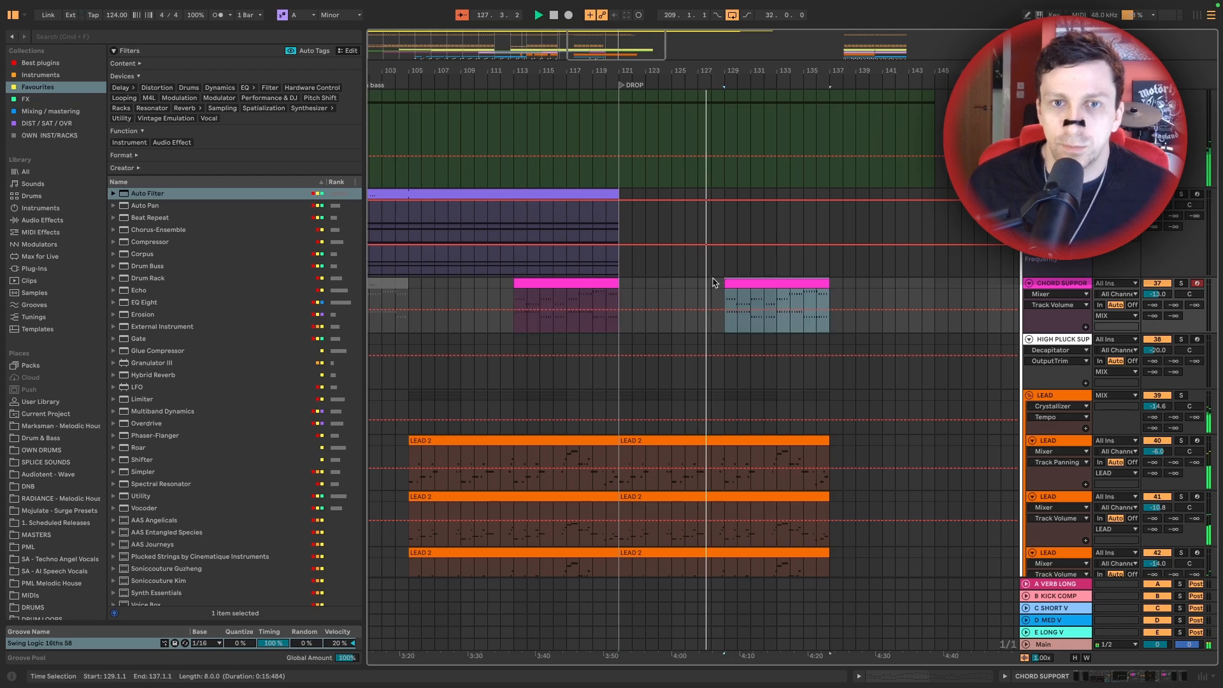
# Copy the ARP clip to bar 129 and shorten its rising filter automation to end at bar 137
pyautogui.click(603, 194)
pyautogui.press('super+c')
pyautogui.click(724, 195)
pyautogui.press('super+v')
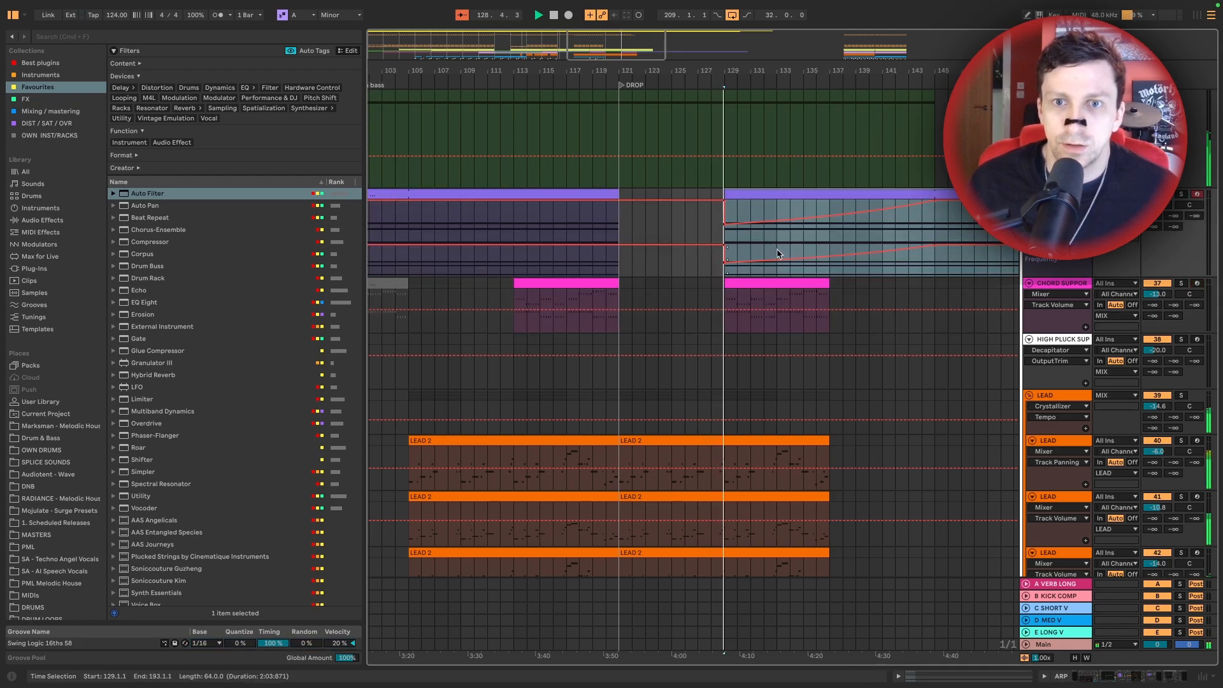
pyautogui.moveTo(893, 249); pyautogui.dragTo(795, 250)
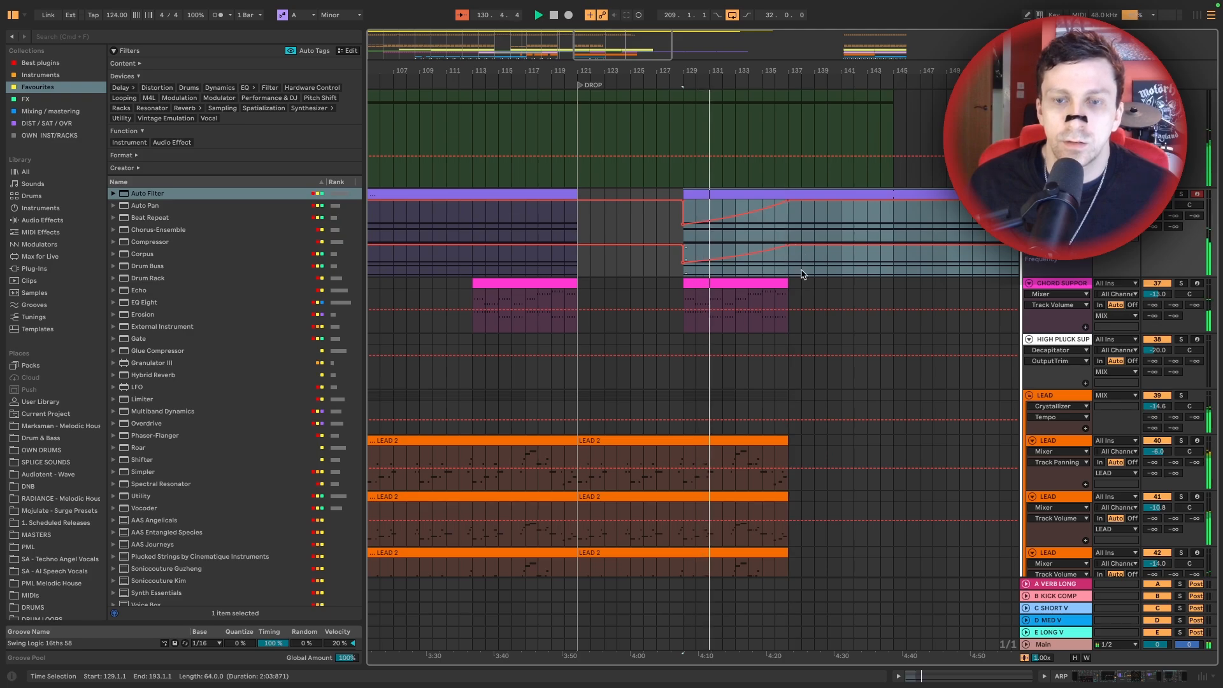
# Extend the SC clip to bar 139
pyautogui.scroll(15, 798, 273)
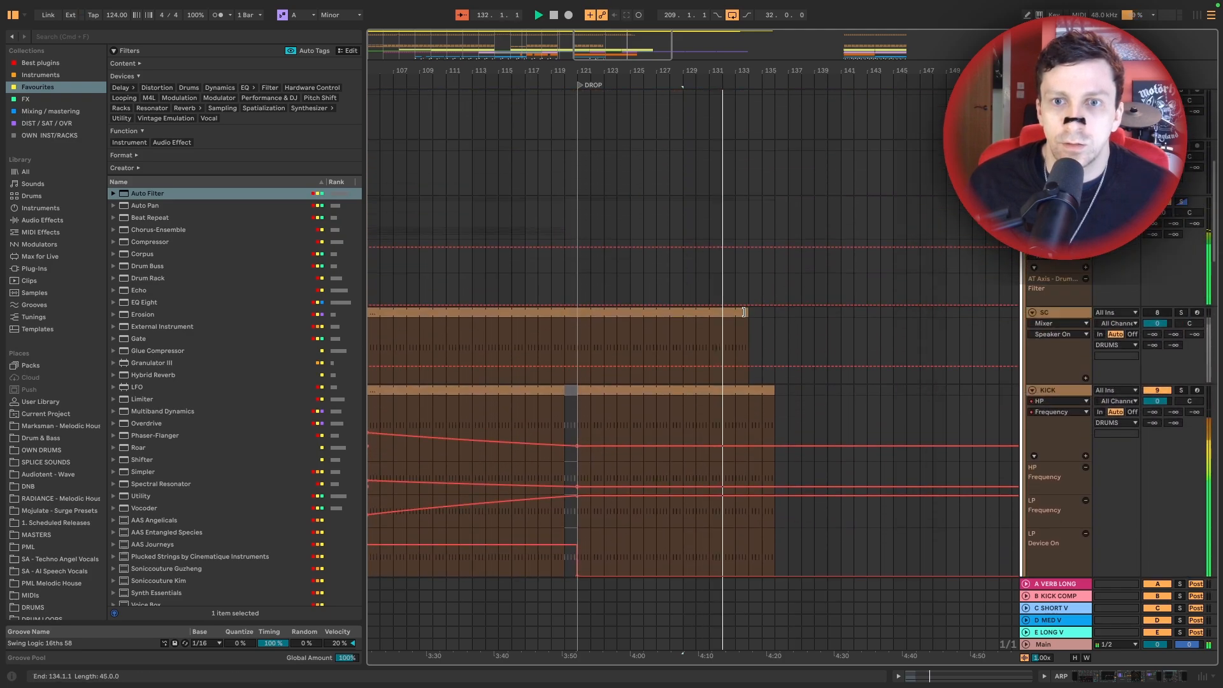
pyautogui.moveTo(748, 347); pyautogui.dragTo(814, 347)
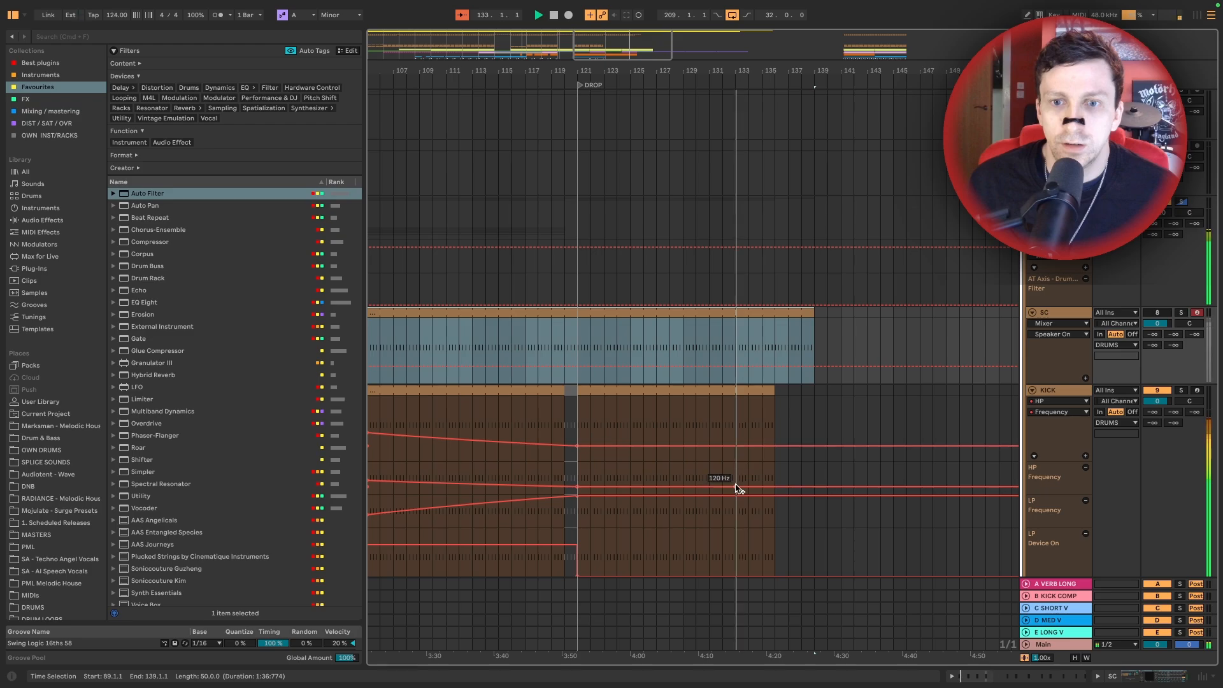
# Switch the KICK track's HP Device On automation to On from bar 133 and play from bar 131
pyautogui.scroll(-2, 737, 503)
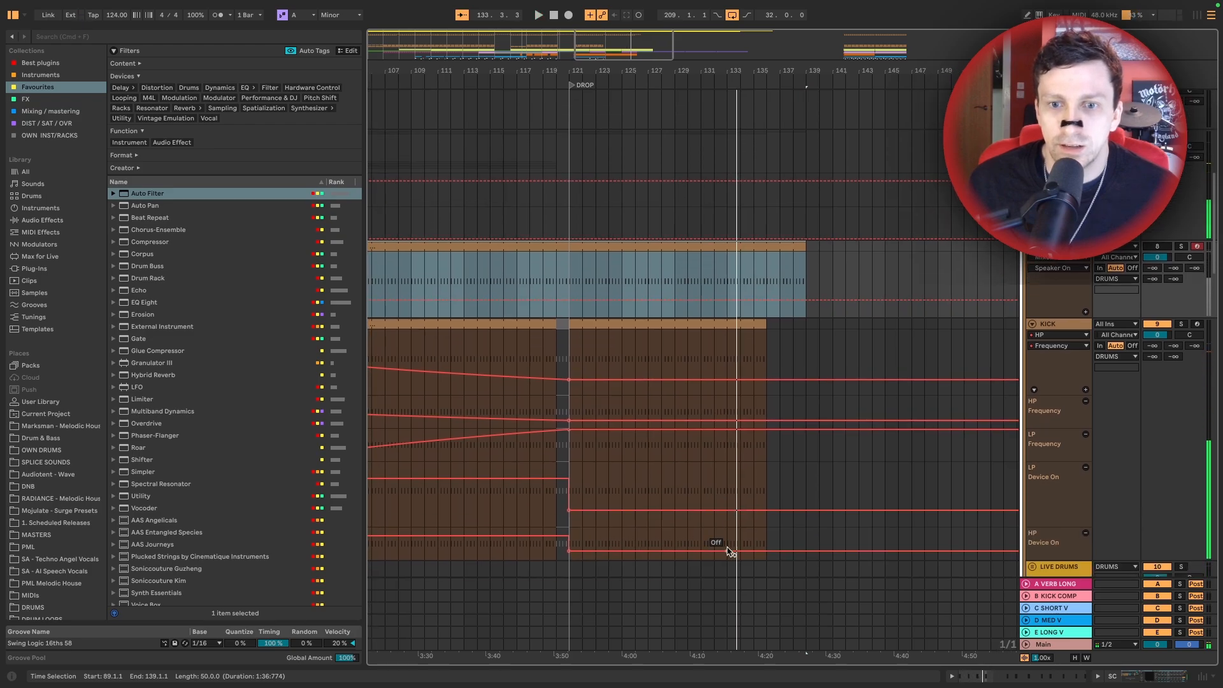
pyautogui.moveTo(724, 549); pyautogui.dragTo(727, 531)
pyautogui.scroll(-1, 728, 548)
pyautogui.click(702, 531)
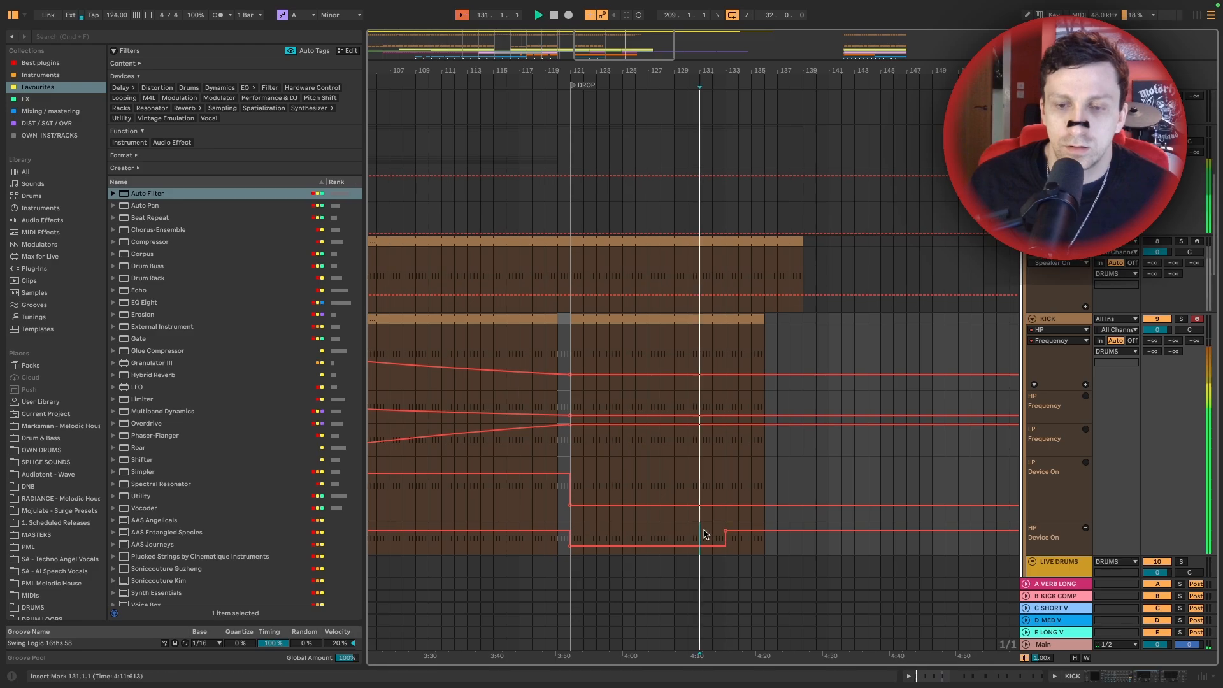
pyautogui.press('space')
# Play the drop from bar 121 and copy a section of the GROOVE group's glitch and percussion loops to bar 129
pyautogui.scroll(-8, 776, 491)
pyautogui.hscroll(-1, 776, 492)
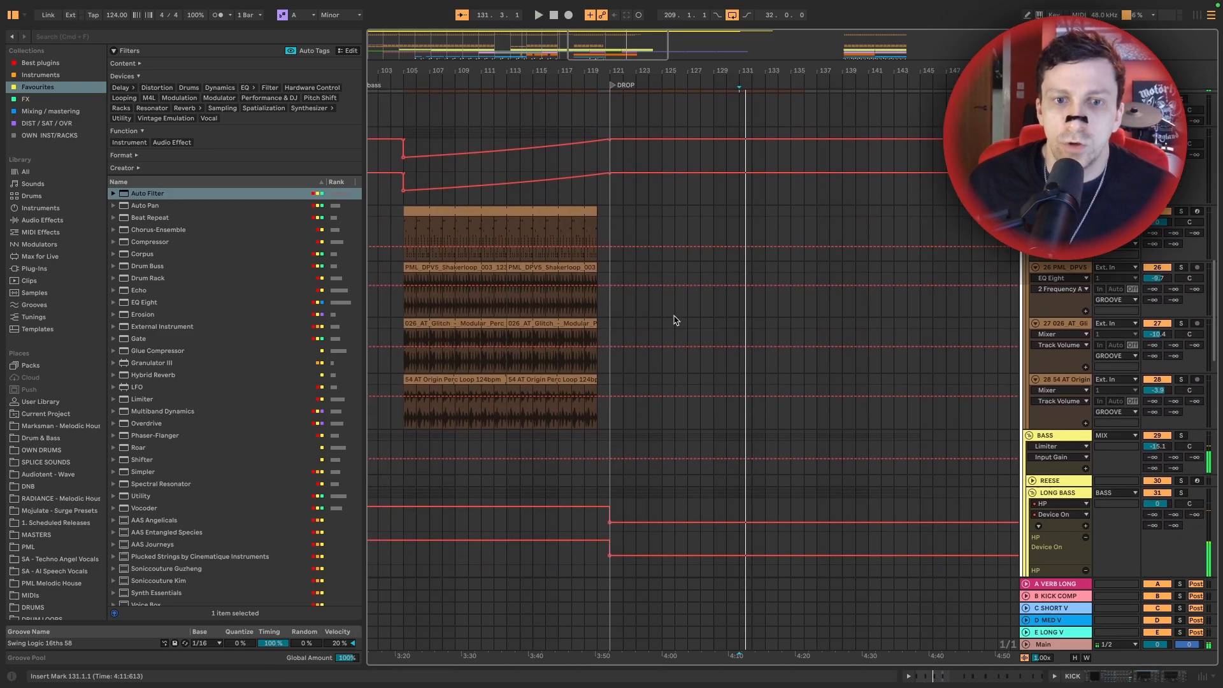
pyautogui.click(551, 379)
pyautogui.keyDown('shift'); pyautogui.click(525, 324); pyautogui.keyUp('shift')
pyautogui.click(647, 337)
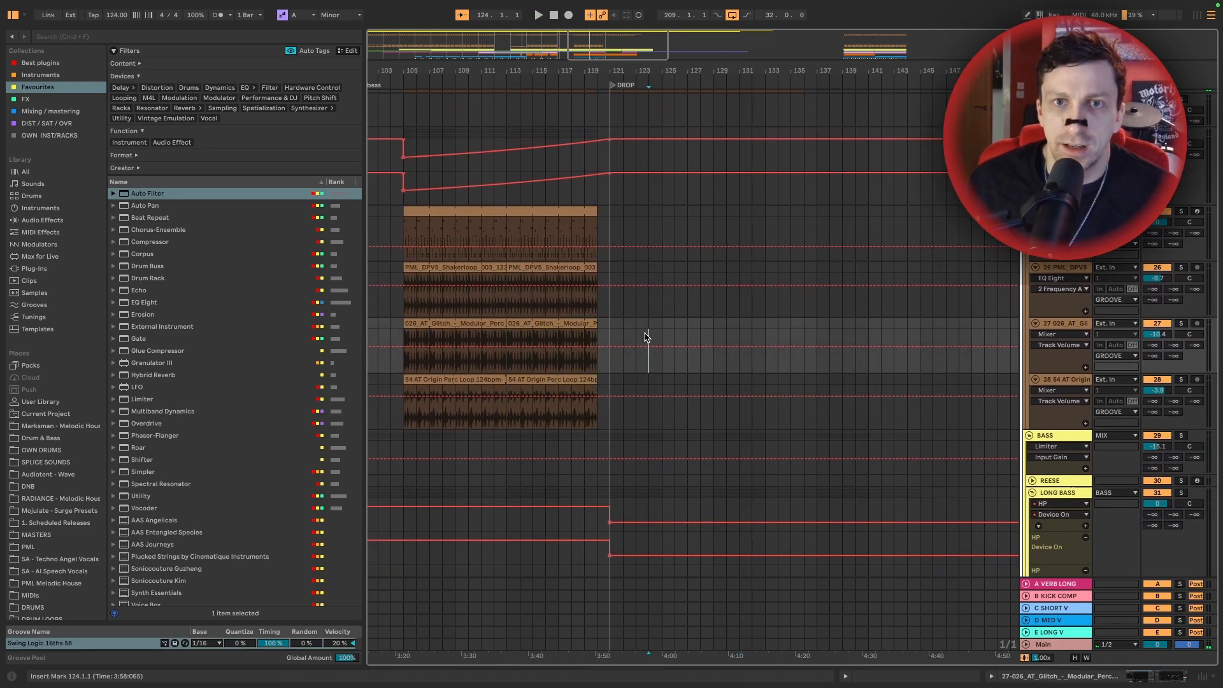
pyautogui.press('space')
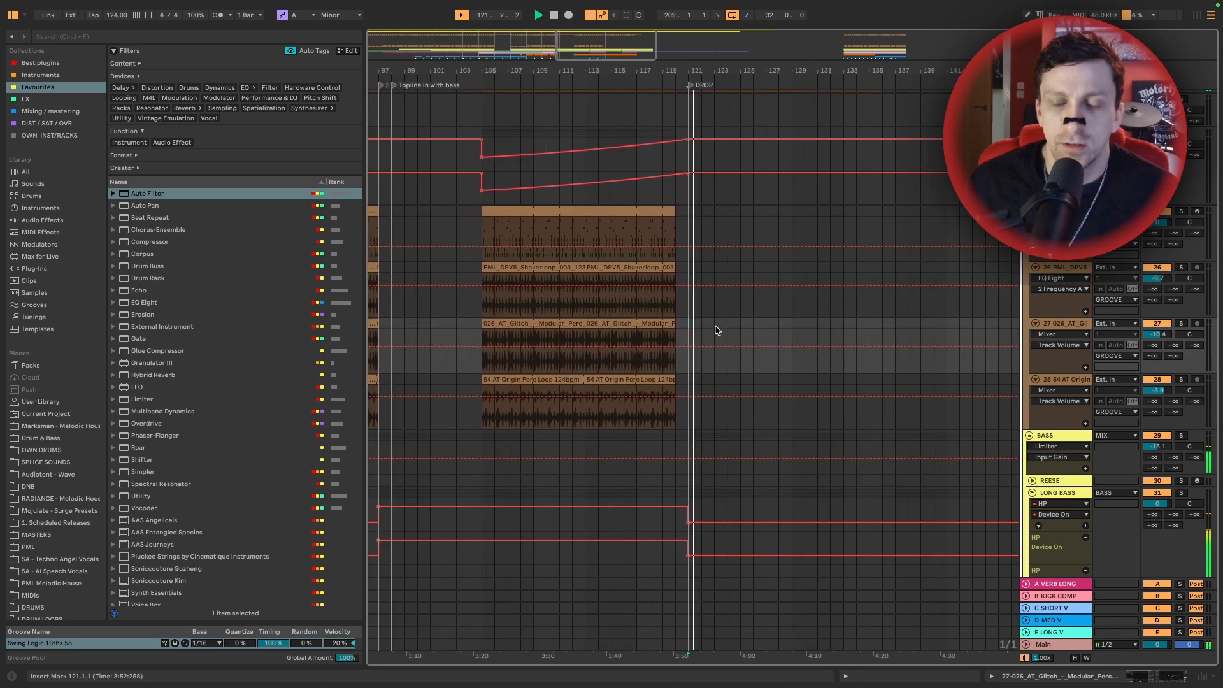
pyautogui.click(734, 335)
pyautogui.press('super+v')
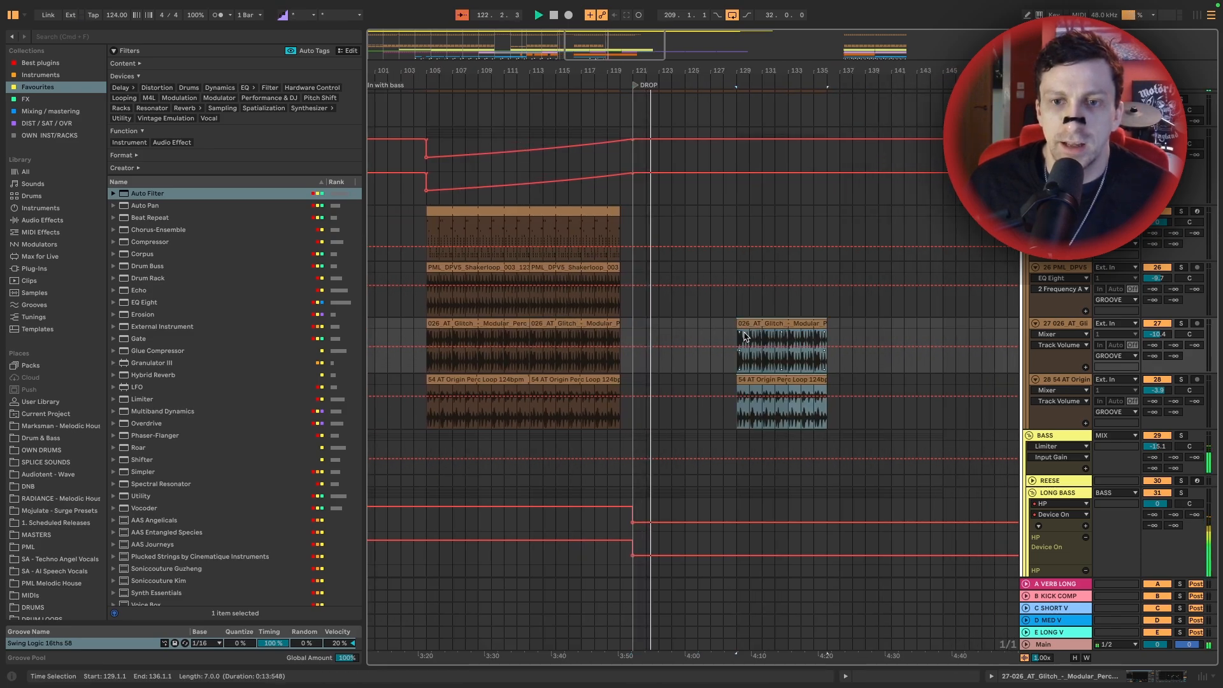
# Copy the GROOVE group's shaker loop to bar 129 and its drum rack clip to bar 137
pyautogui.click(578, 312)
pyautogui.press('super+c')
pyautogui.click(737, 274)
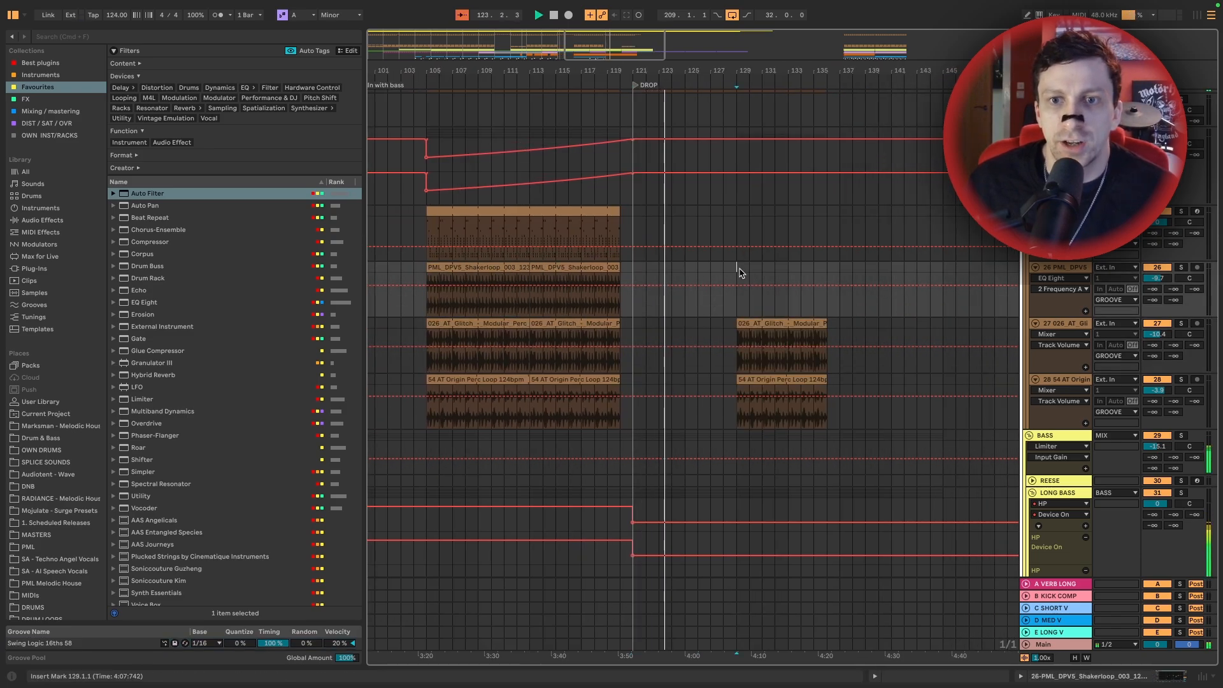
pyautogui.press('super+v')
pyautogui.click(599, 229)
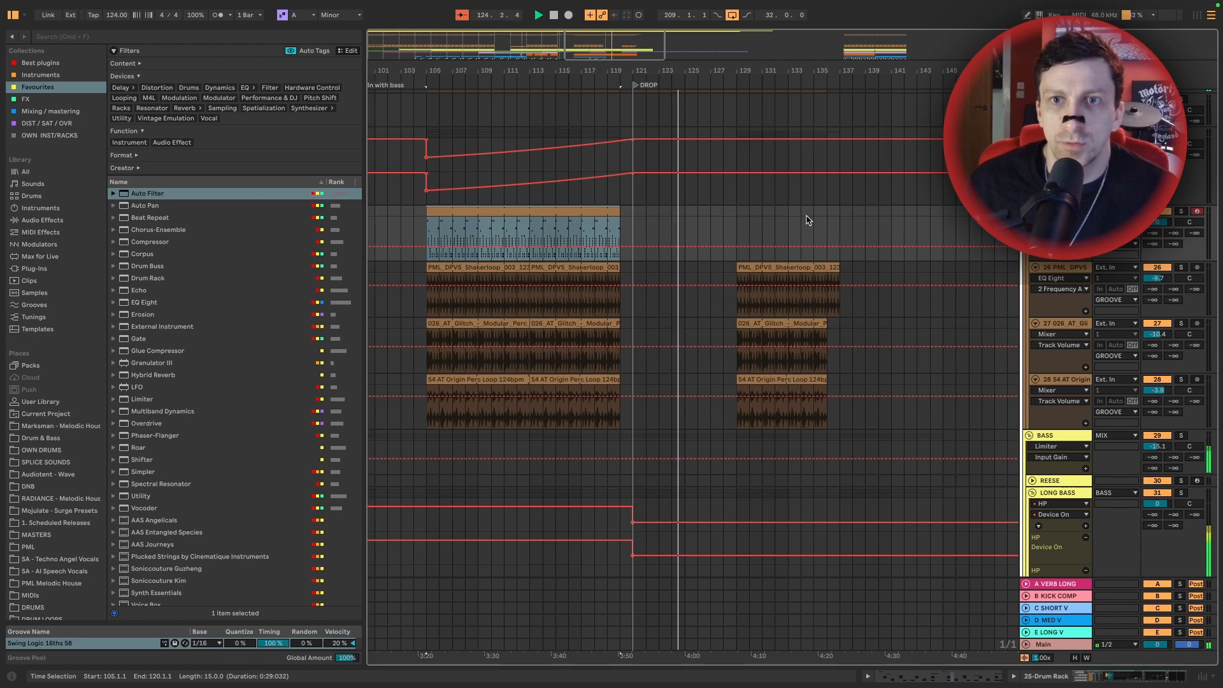
pyautogui.click(816, 220)
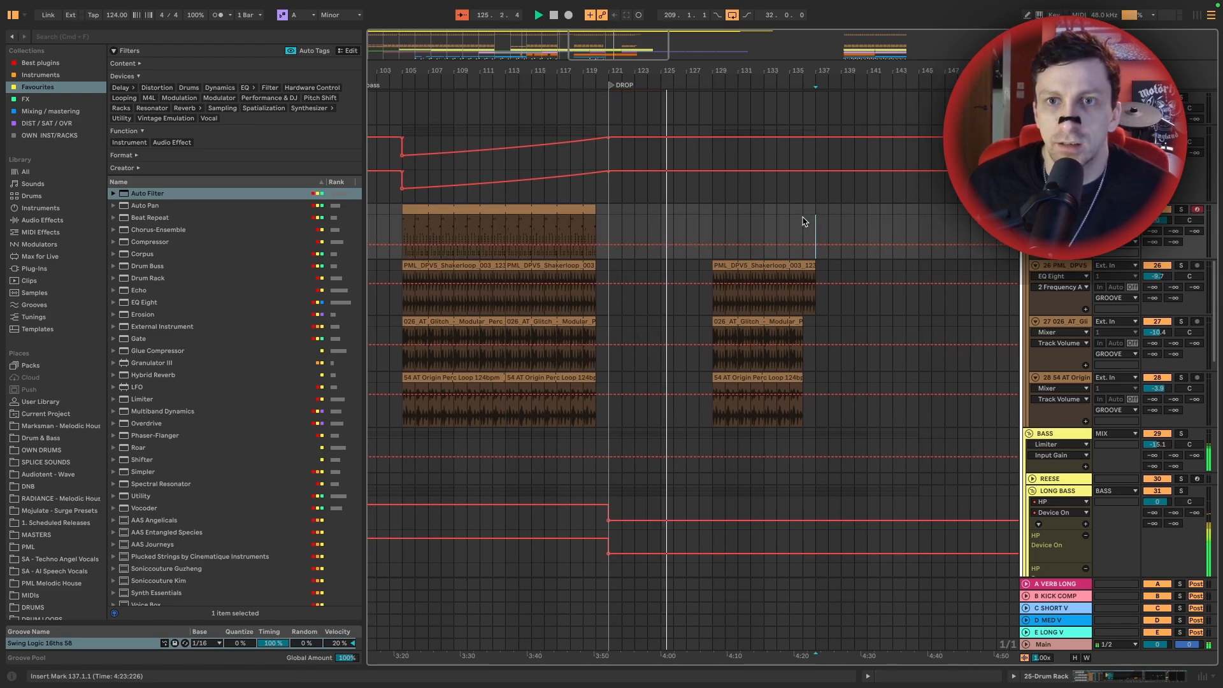
pyautogui.press('super+v')
# Extend the copied shaker, glitch and percussion loop clips in the second drop to bar 152
pyautogui.click(759, 322)
pyautogui.keyDown('shift'); pyautogui.click(792, 377); pyautogui.keyUp('shift')
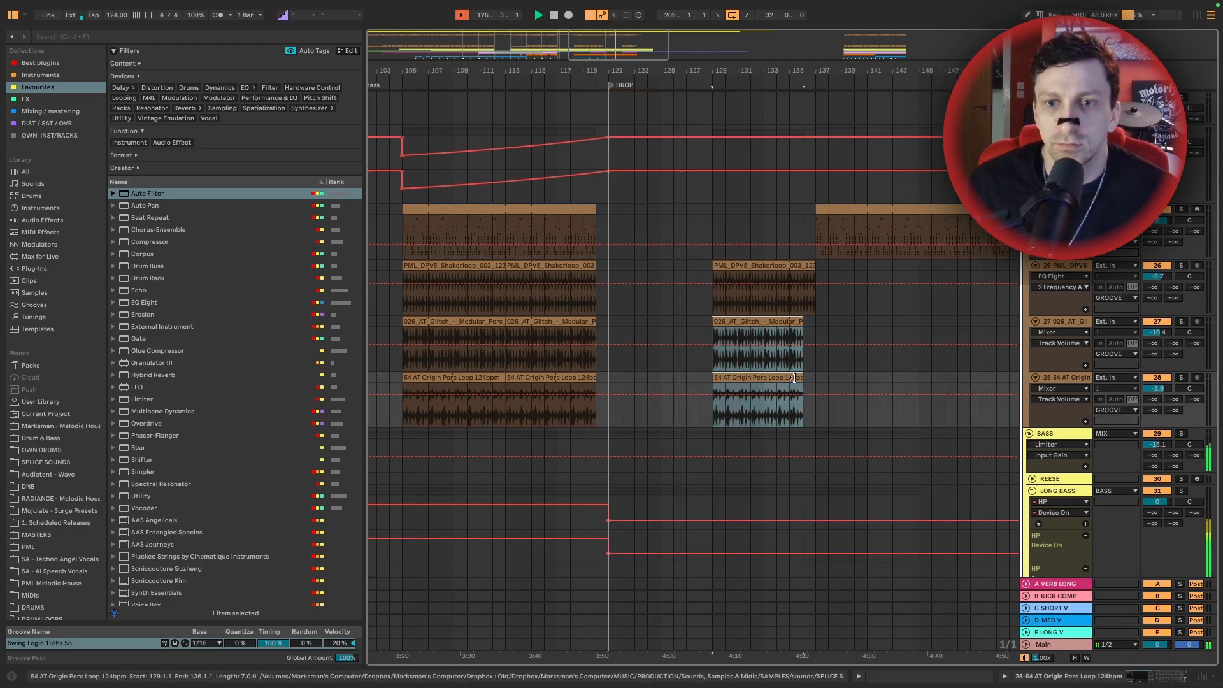
pyautogui.moveTo(792, 378); pyautogui.dragTo(806, 378)
pyautogui.click(805, 267)
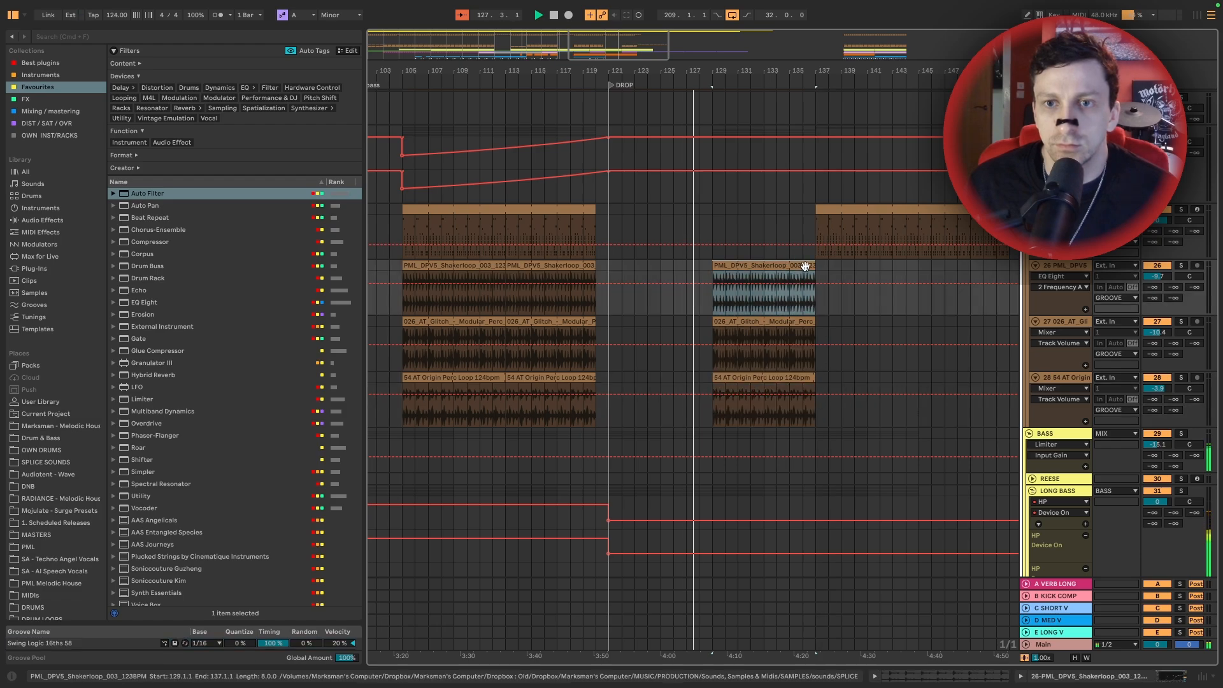
pyautogui.moveTo(805, 266); pyautogui.dragTo(979, 272)
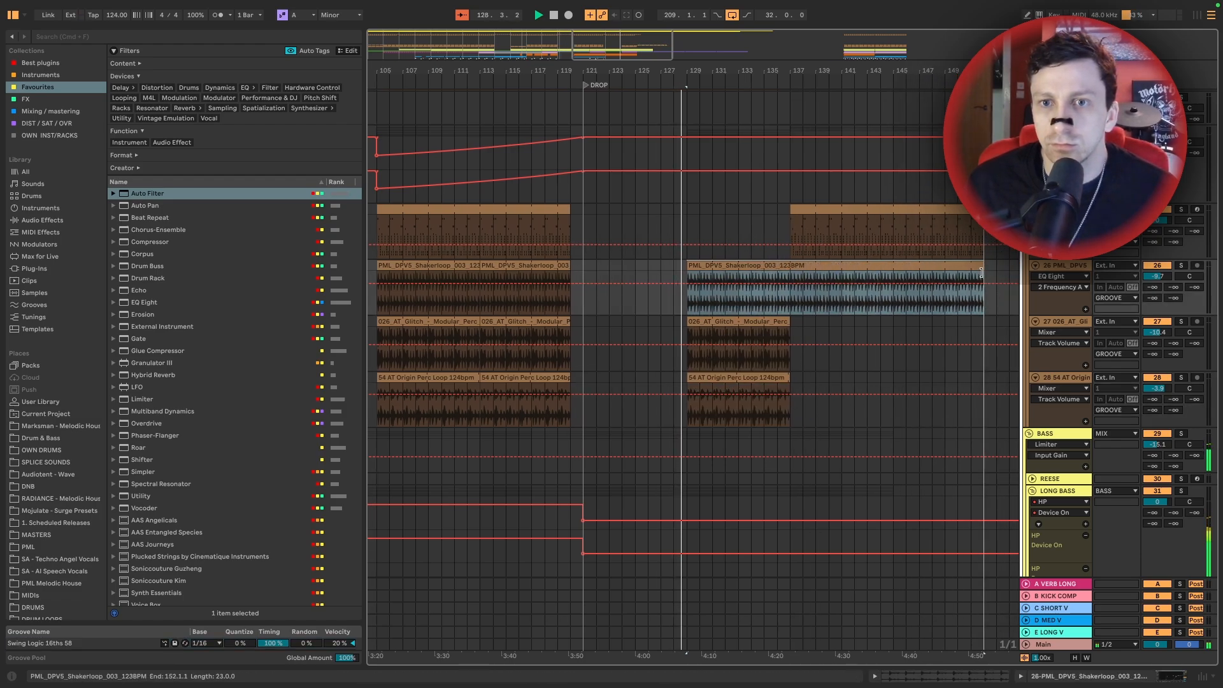
pyautogui.click(764, 344)
pyautogui.keyDown('shift'); pyautogui.click(779, 385); pyautogui.keyUp('shift')
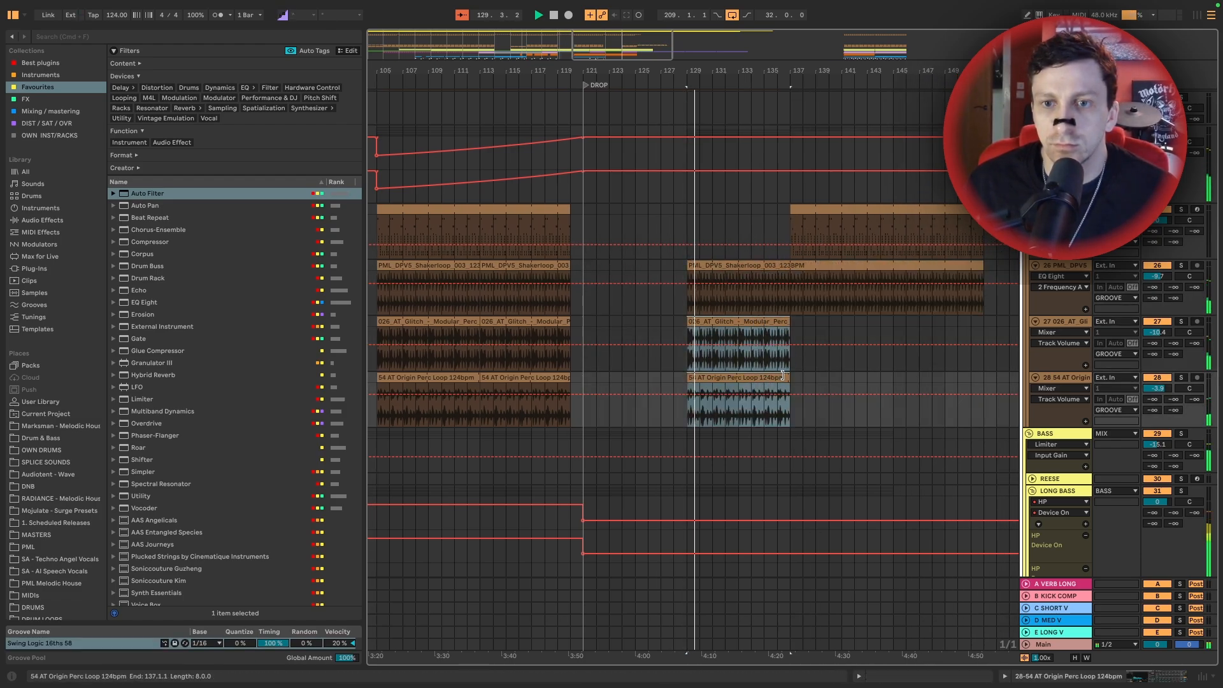
pyautogui.moveTo(782, 376); pyautogui.dragTo(993, 376)
pyautogui.hscroll(2, 776, 336)
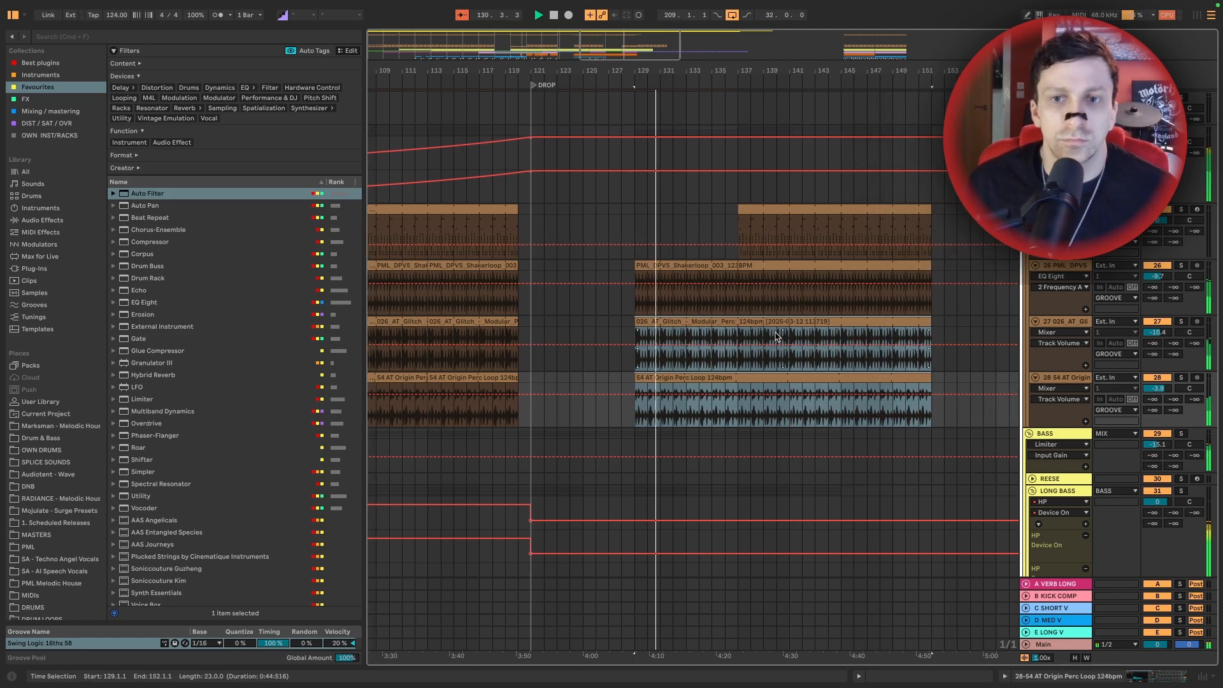
# Switch the KICK track's HP Device On automation back to Off at bar 136
pyautogui.scroll(6, 777, 334)
pyautogui.scroll(-3, 793, 327)
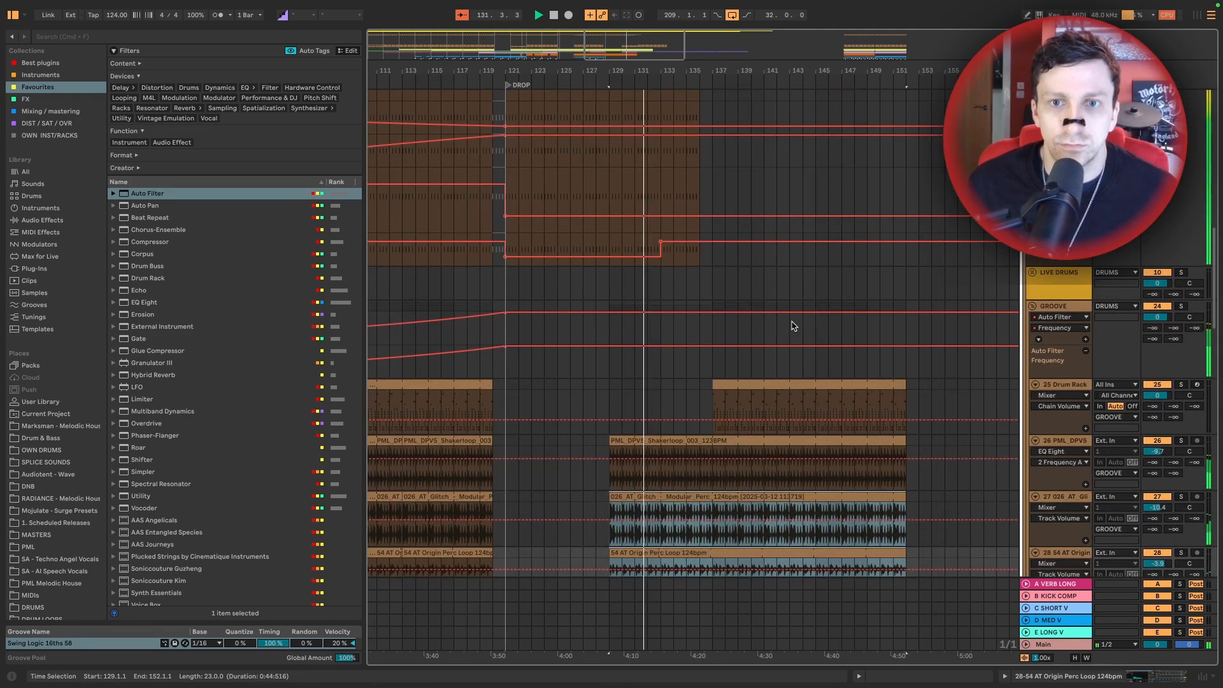
pyautogui.scroll(3, 792, 327)
pyautogui.moveTo(698, 329); pyautogui.dragTo(697, 344)
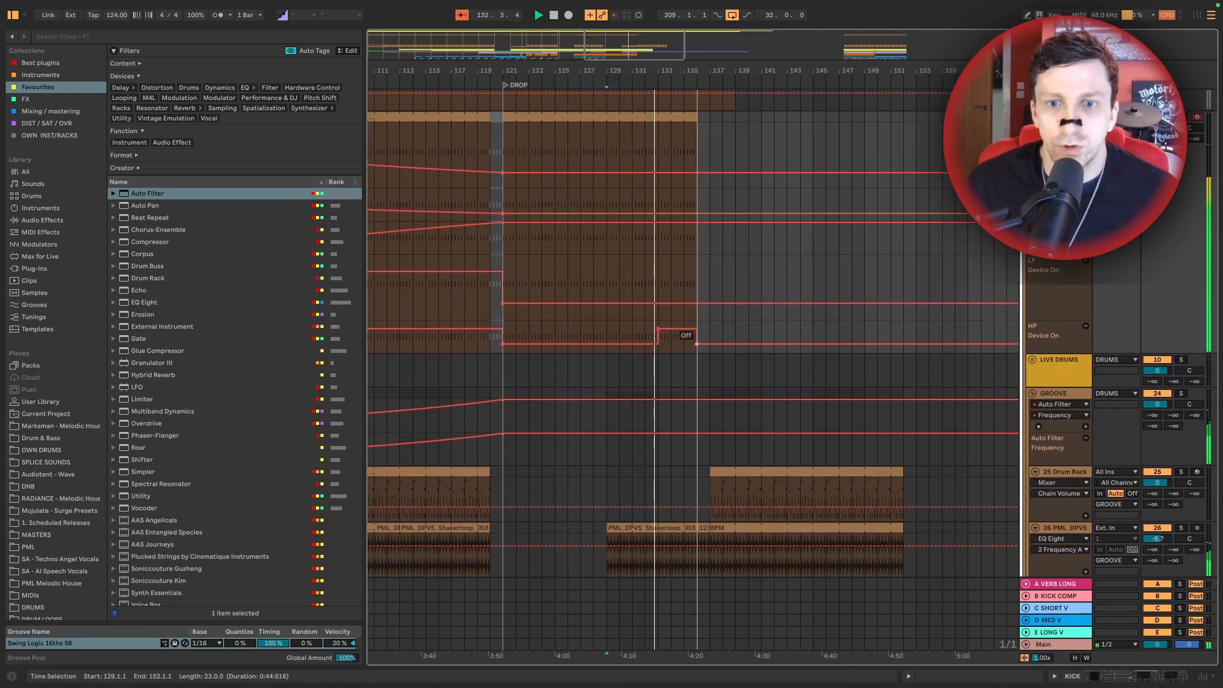
# Extend the KICK track's drop clip to bar 143 and the CHORD SUPPORT clip to bar 145
pyautogui.moveTo(703, 125); pyautogui.dragTo(787, 125)
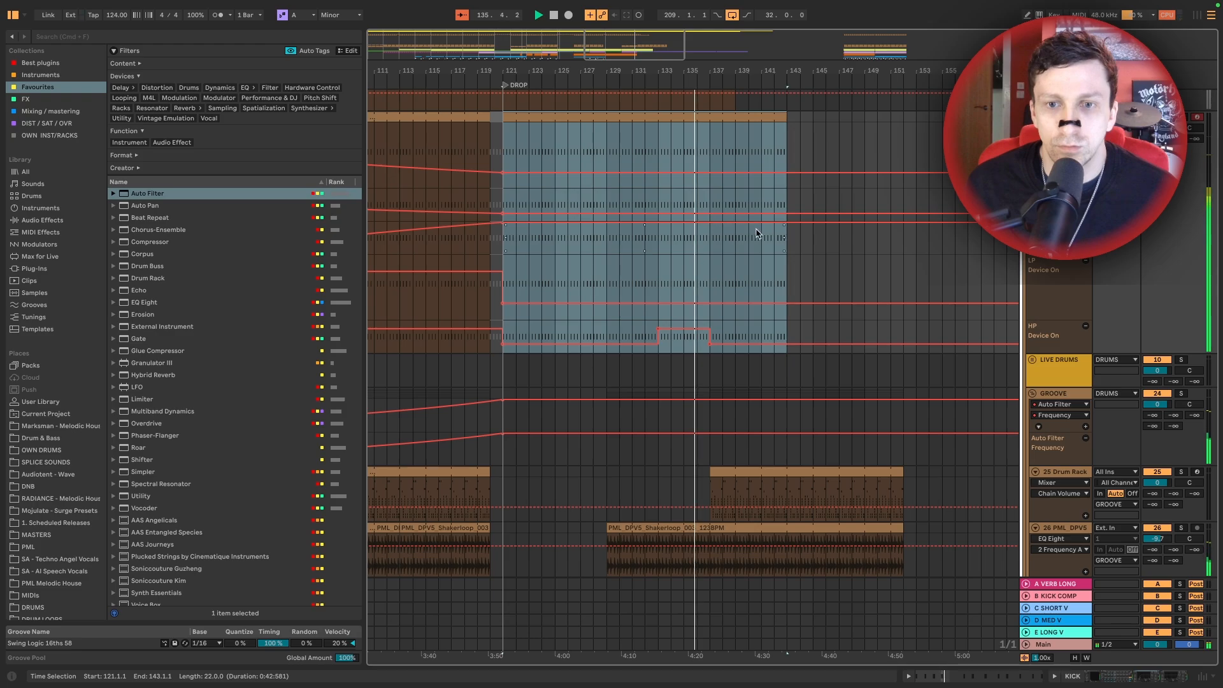
pyautogui.scroll(-15, 689, 202)
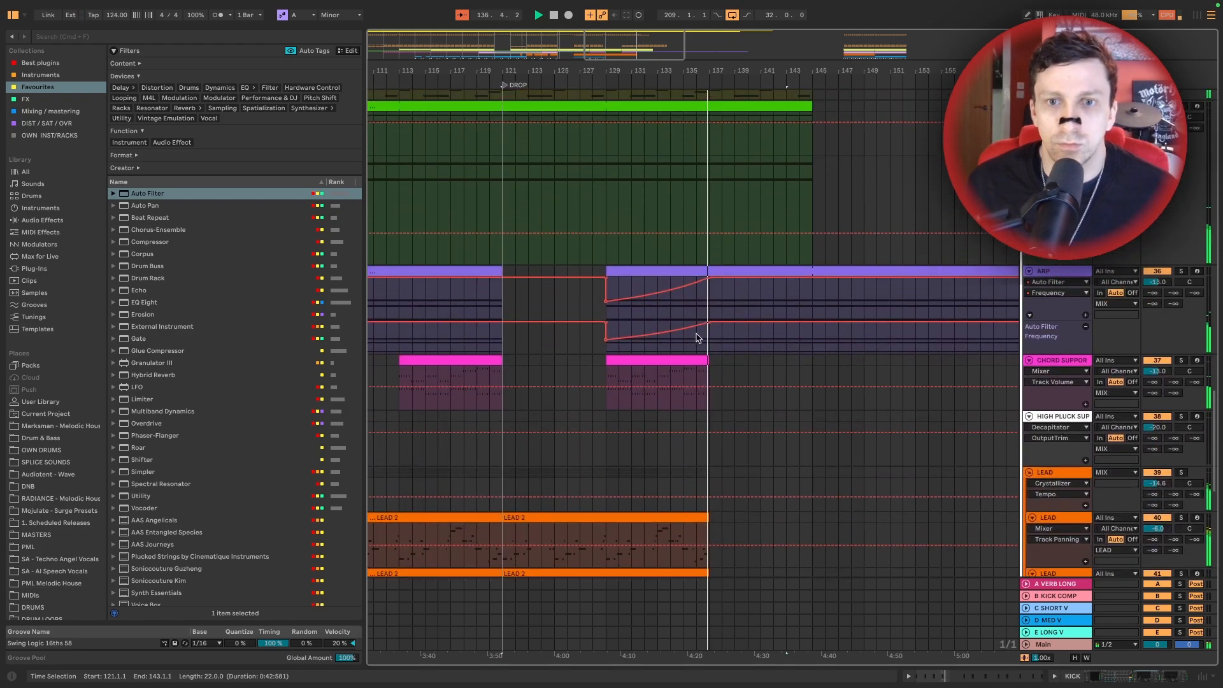
pyautogui.moveTo(709, 368); pyautogui.dragTo(801, 376)
# Duplicate the three LEAD 2 clips that start at bar 121 so the copies run from bar 137 to bar 153
pyautogui.scroll(-5, 764, 382)
pyautogui.click(663, 389)
pyautogui.keyDown('shift'); pyautogui.click(661, 490); pyautogui.keyUp('shift')
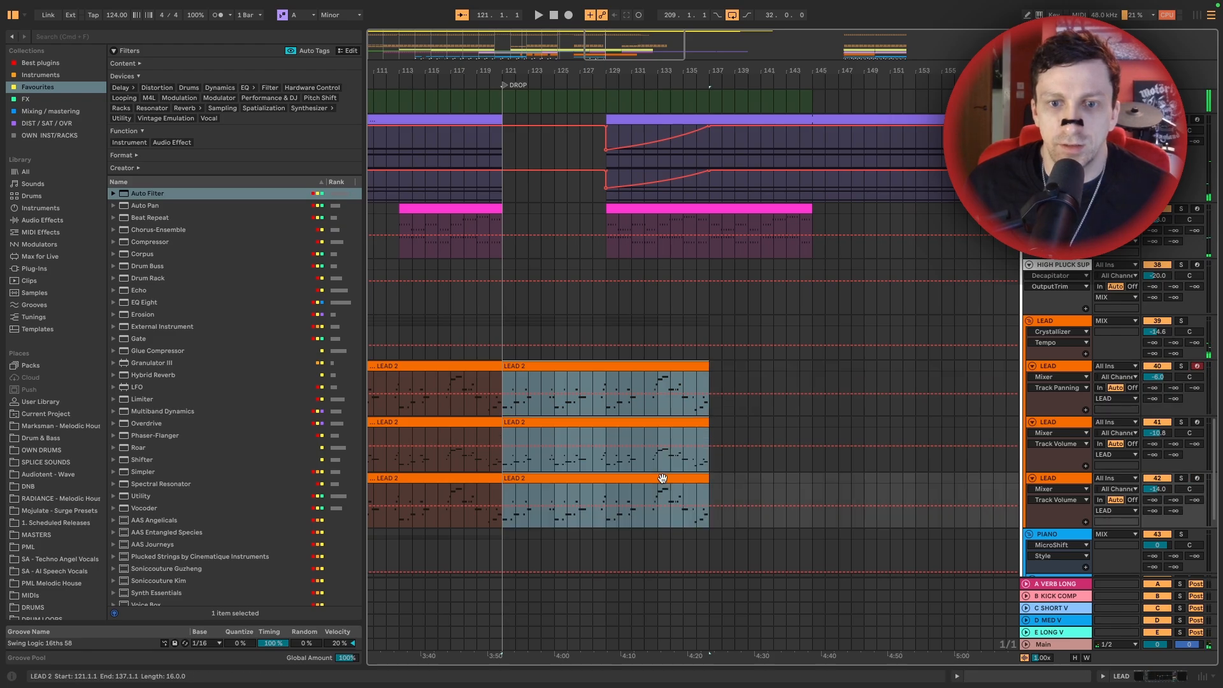
pyautogui.hotkey('ctrl', 'd')
pyautogui.scroll(8, 743, 409)
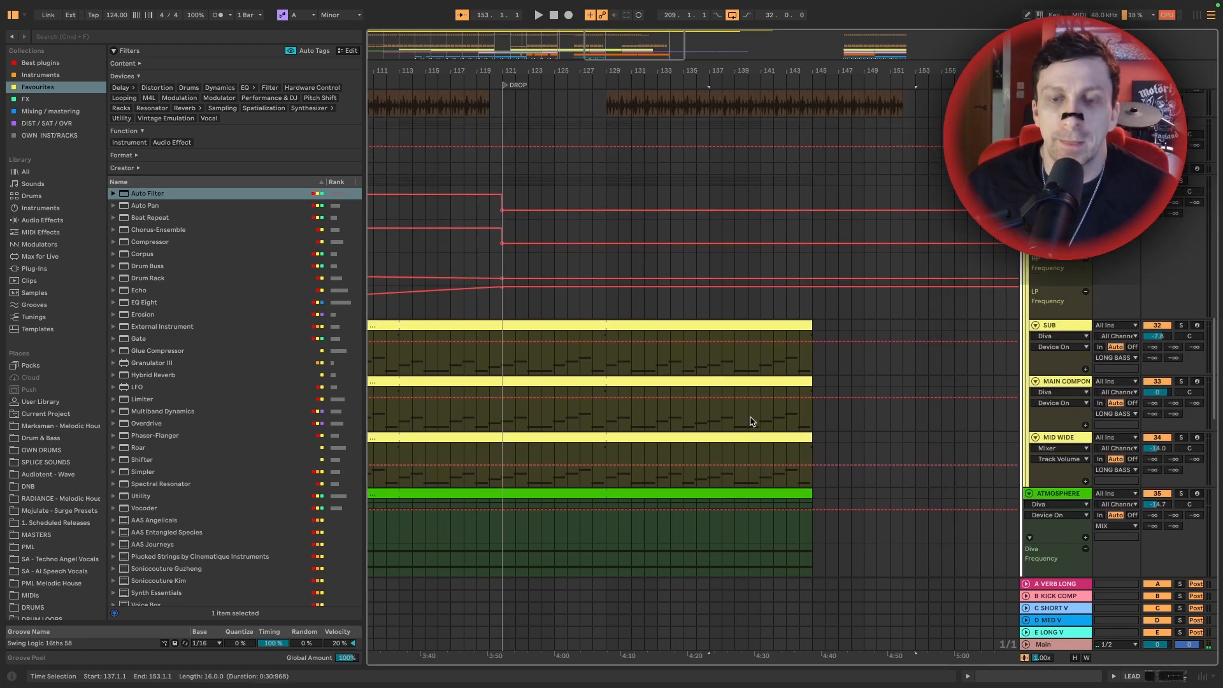
pyautogui.scroll(-6, 751, 421)
pyautogui.scroll(-4, 749, 414)
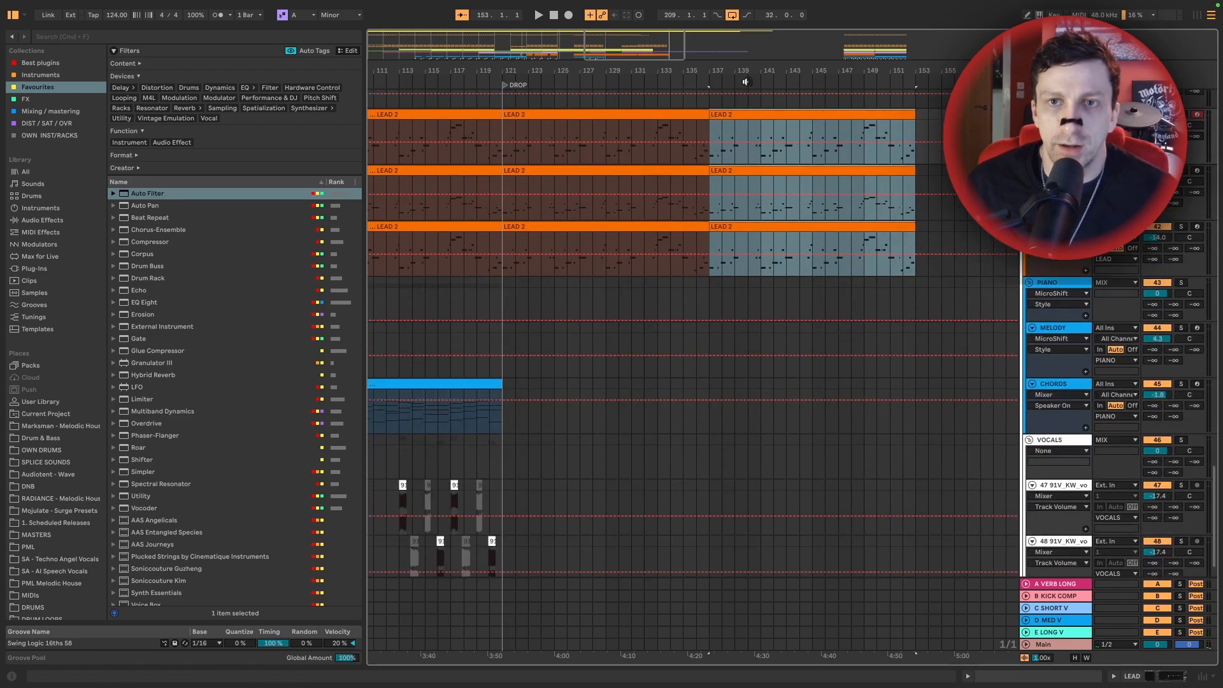
# Copy the vocal adlib clips on both VOCALS tracks from bar 113 to bar 137
pyautogui.moveTo(760, 70); pyautogui.dragTo(760, 54)
pyautogui.click(492, 487)
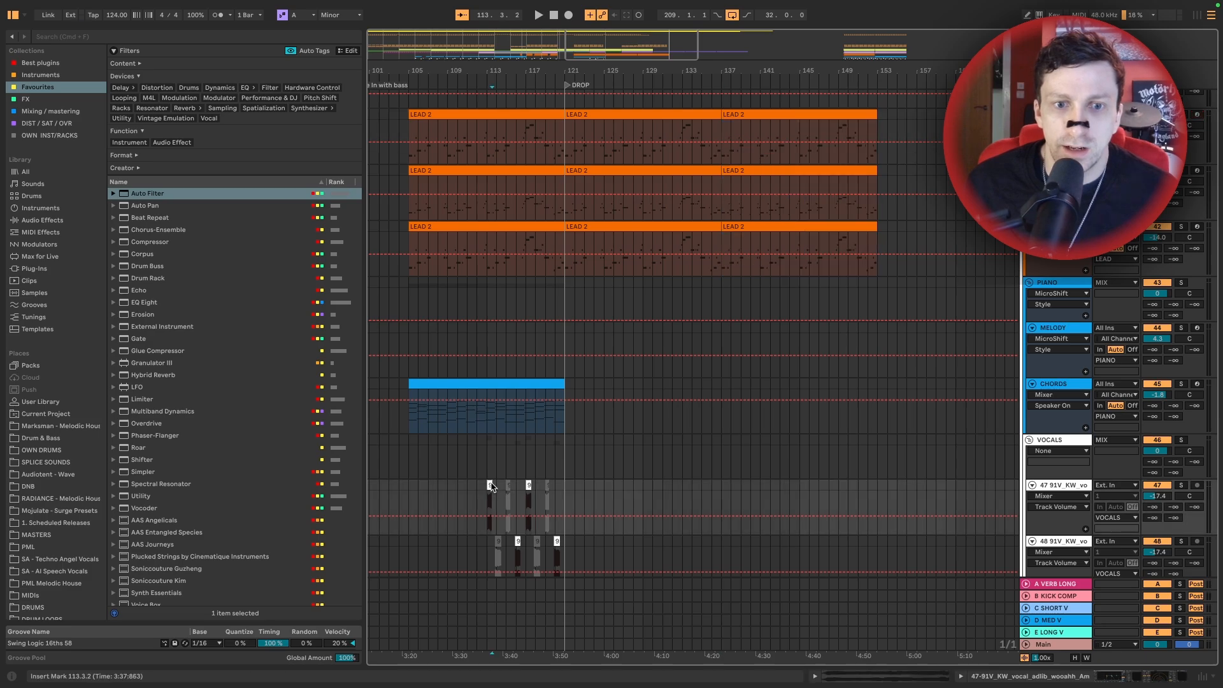
pyautogui.keyDown('shift'); pyautogui.click(564, 541); pyautogui.keyUp('shift')
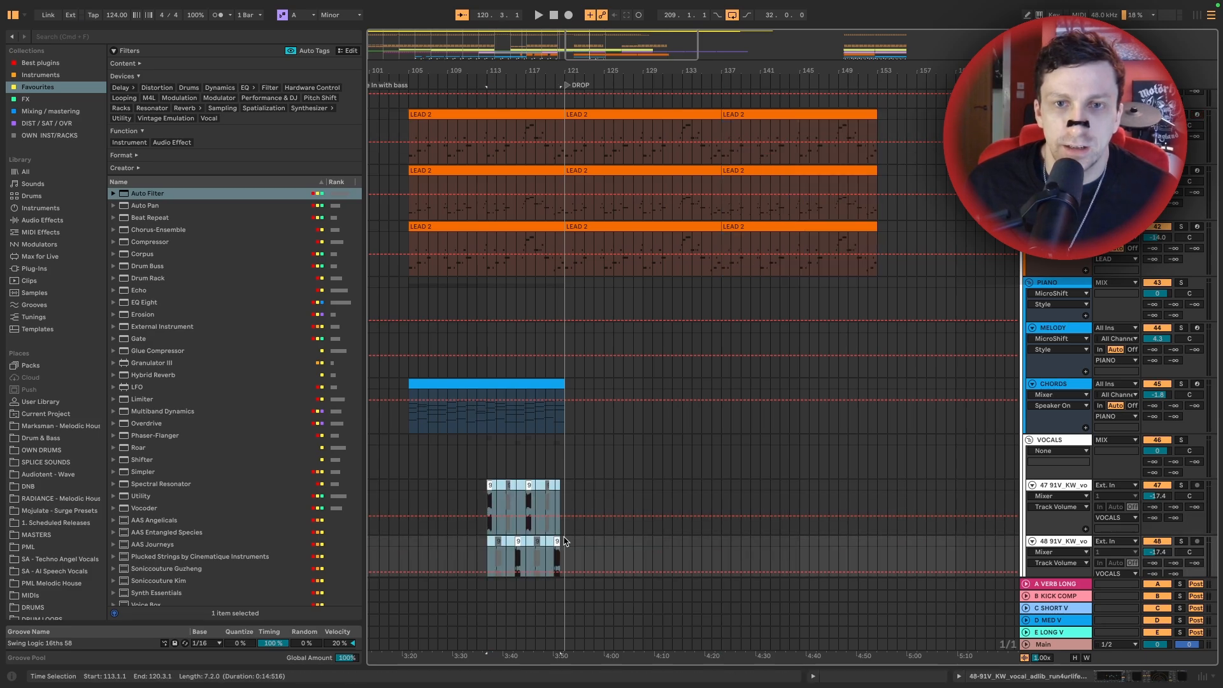
pyautogui.click(722, 488)
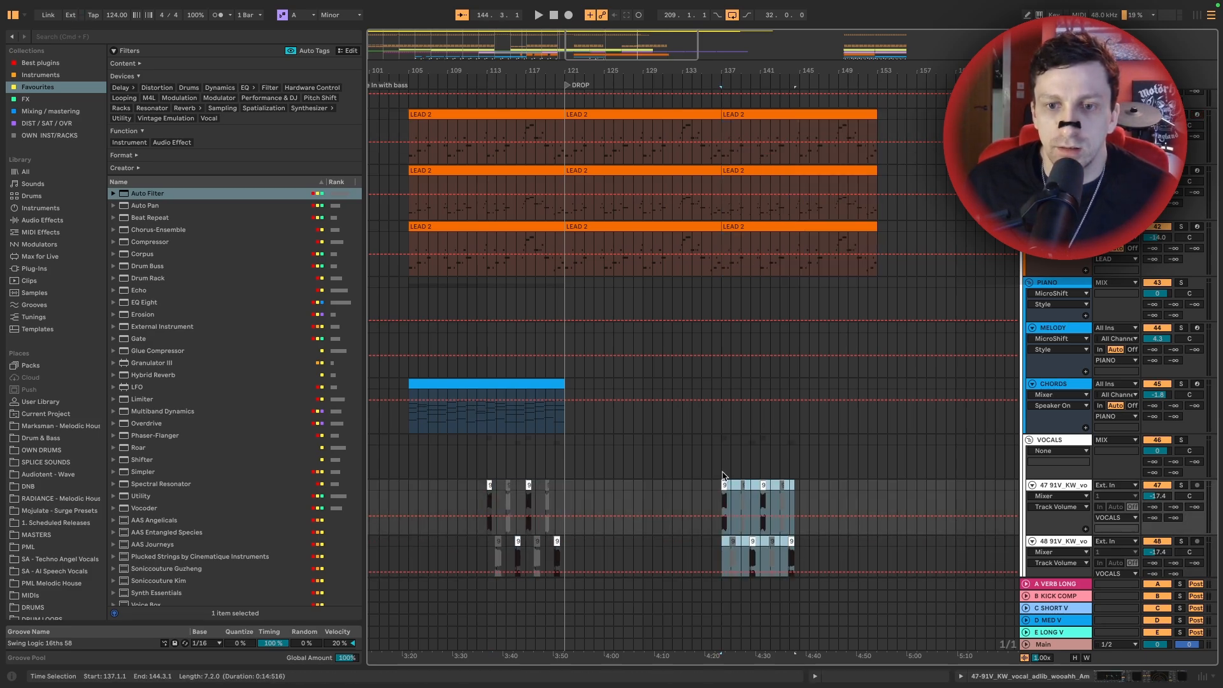
# Play from bar 137 and copy the 16-bar HIGH PLUCK SUPPORT clip from bar 241 to bar 137
pyautogui.press('space')
pyautogui.scroll(-2, 804, 428)
pyautogui.hscroll(12, 797, 420)
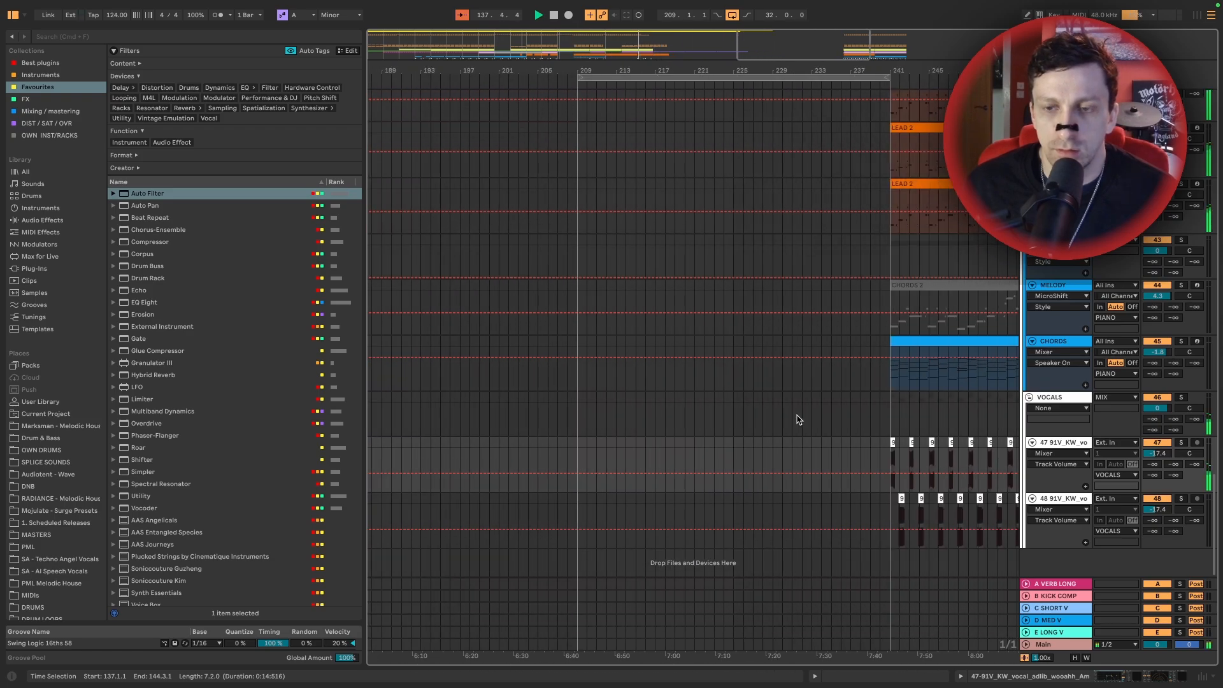
pyautogui.hscroll(-15, 799, 420)
pyautogui.click(630, 343)
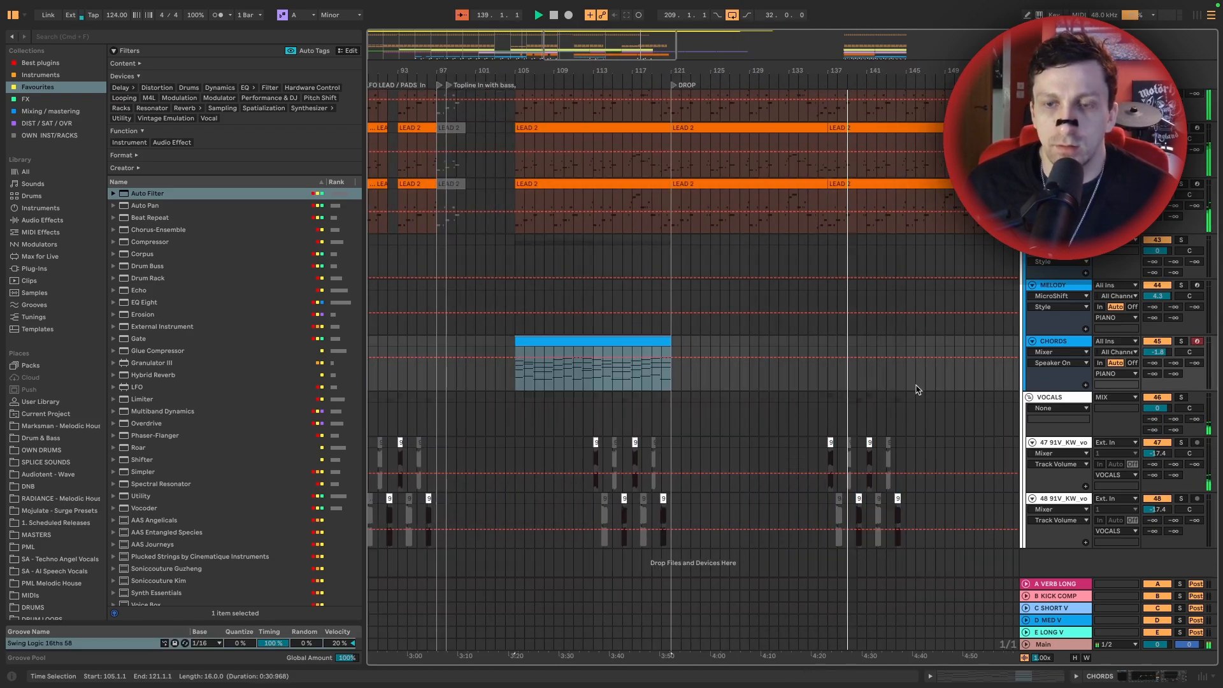
pyautogui.scroll(5, 911, 388)
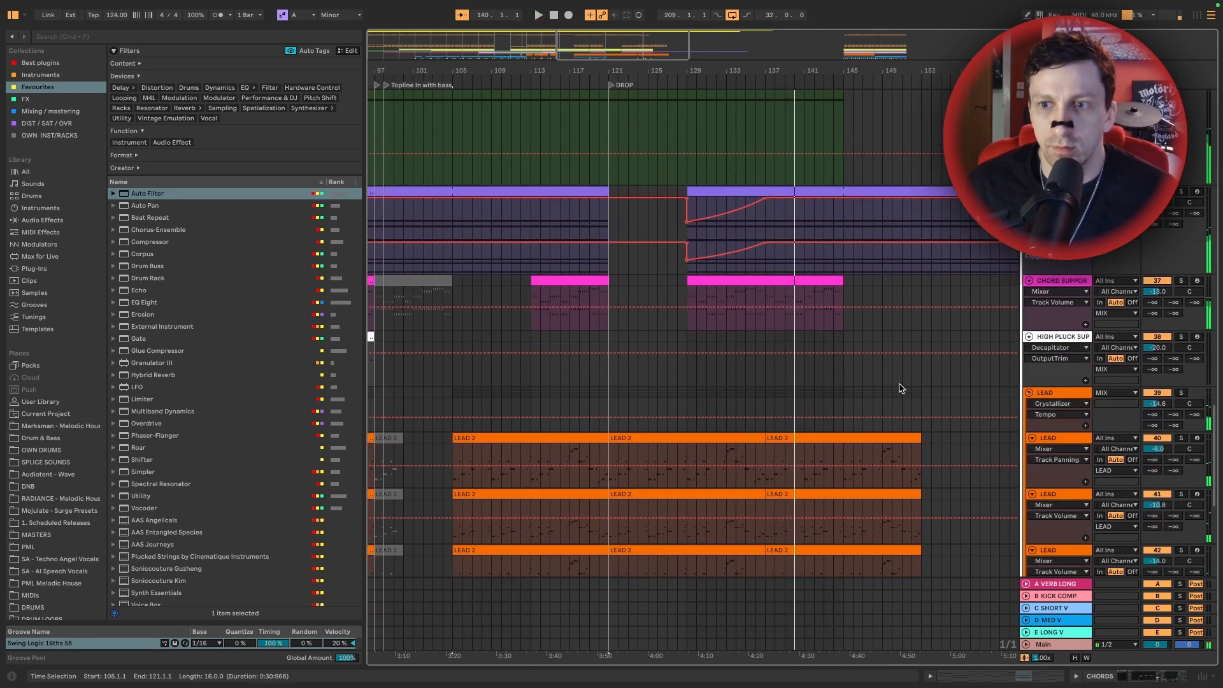
pyautogui.hscroll(16, 911, 383)
pyautogui.click(898, 339)
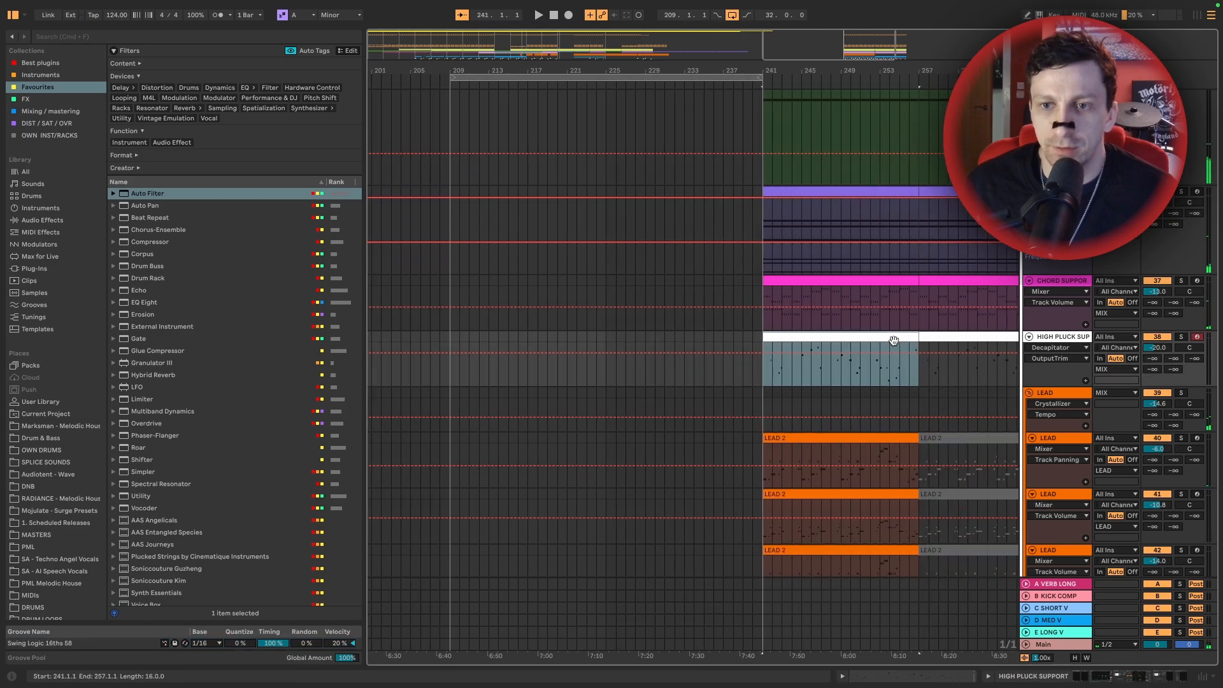
pyautogui.hscroll(-14, 899, 347)
pyautogui.hscroll(-1, 898, 347)
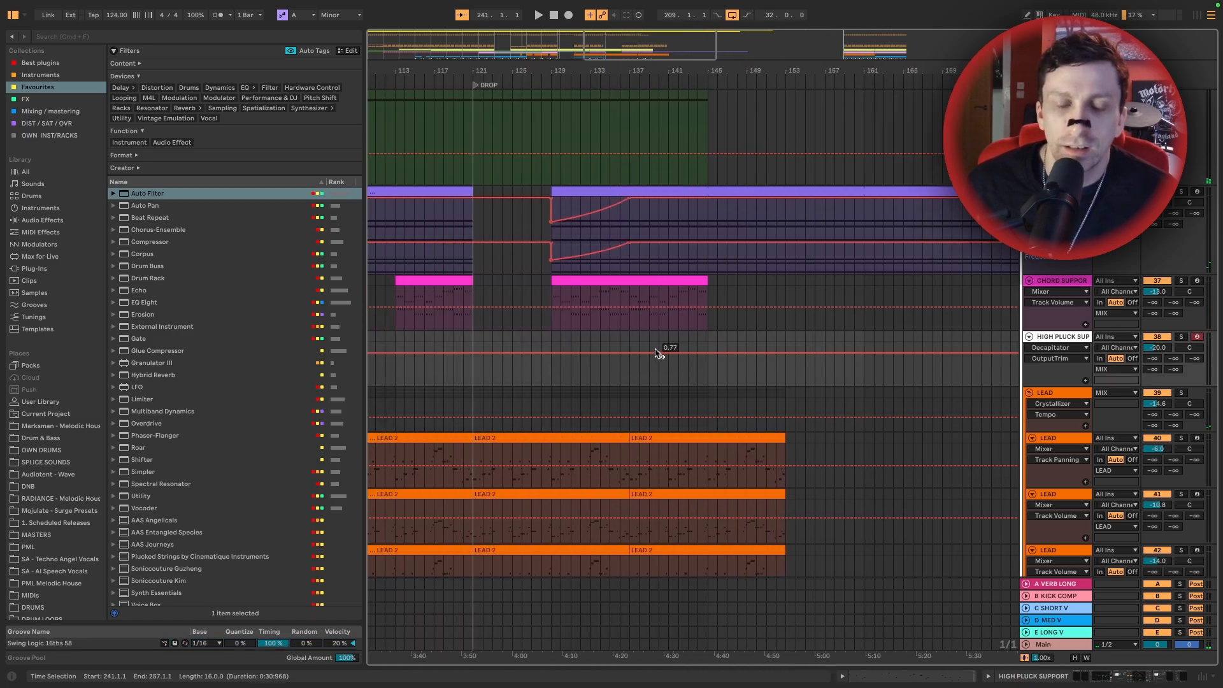
pyautogui.hotkey('ctrl', 'v')
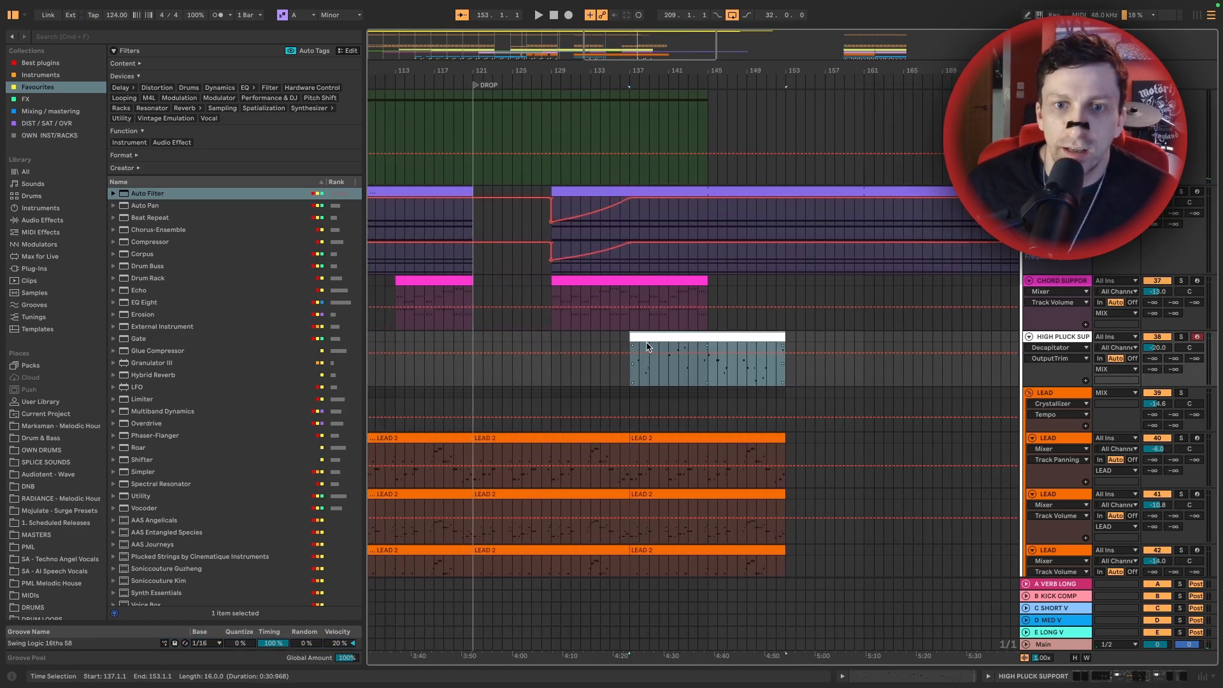
# Play the drop from bar 137 and extend the SC track's clip to bar 174
pyautogui.hscroll(-2, 656, 342)
pyautogui.press('space')
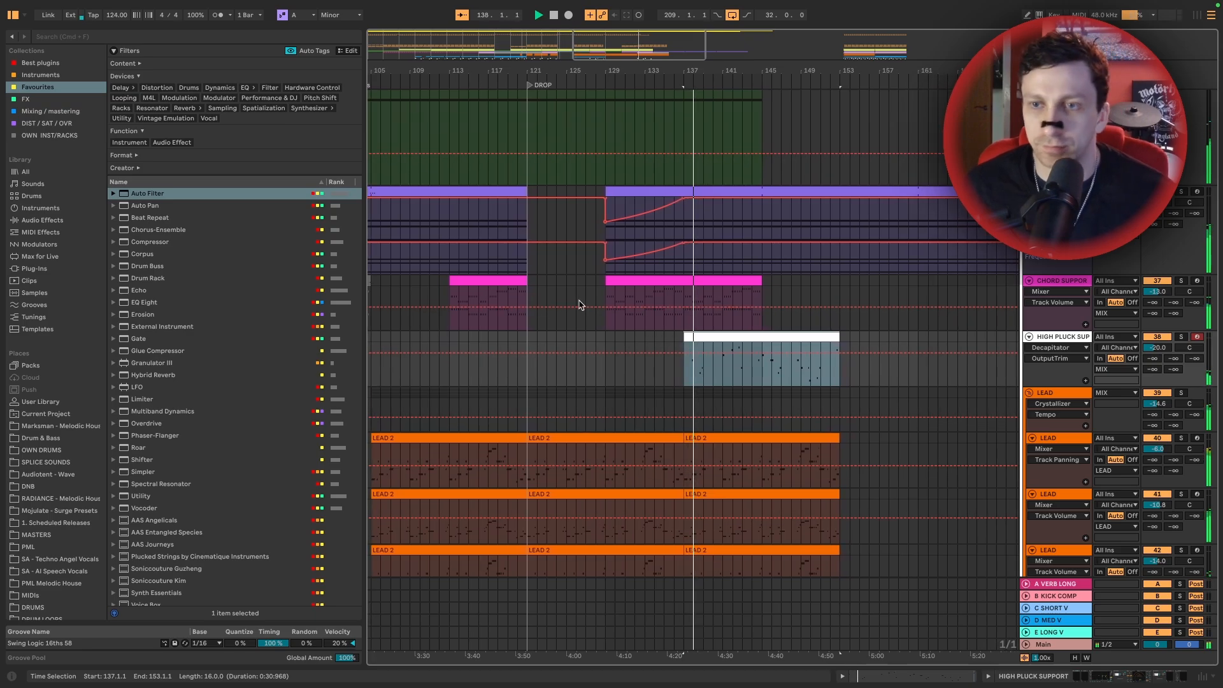
pyautogui.scroll(-8, 651, 323)
pyautogui.scroll(-2, 586, 302)
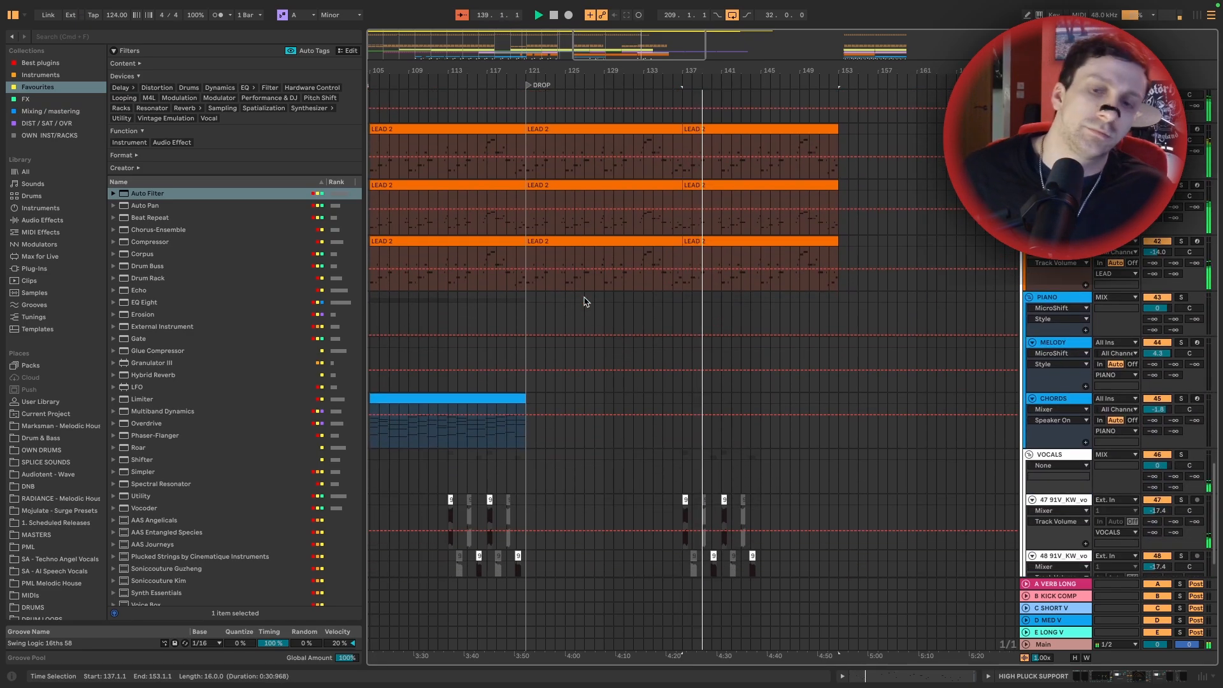
pyautogui.click(479, 399)
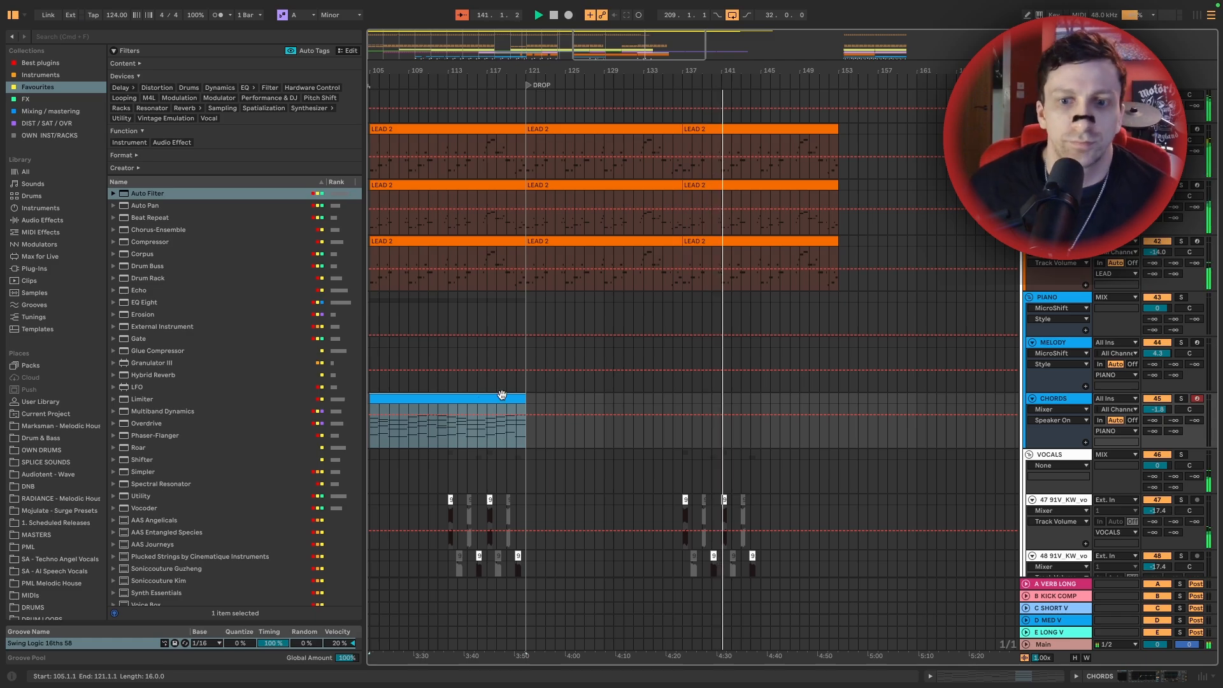
pyautogui.hscroll(5, 595, 387)
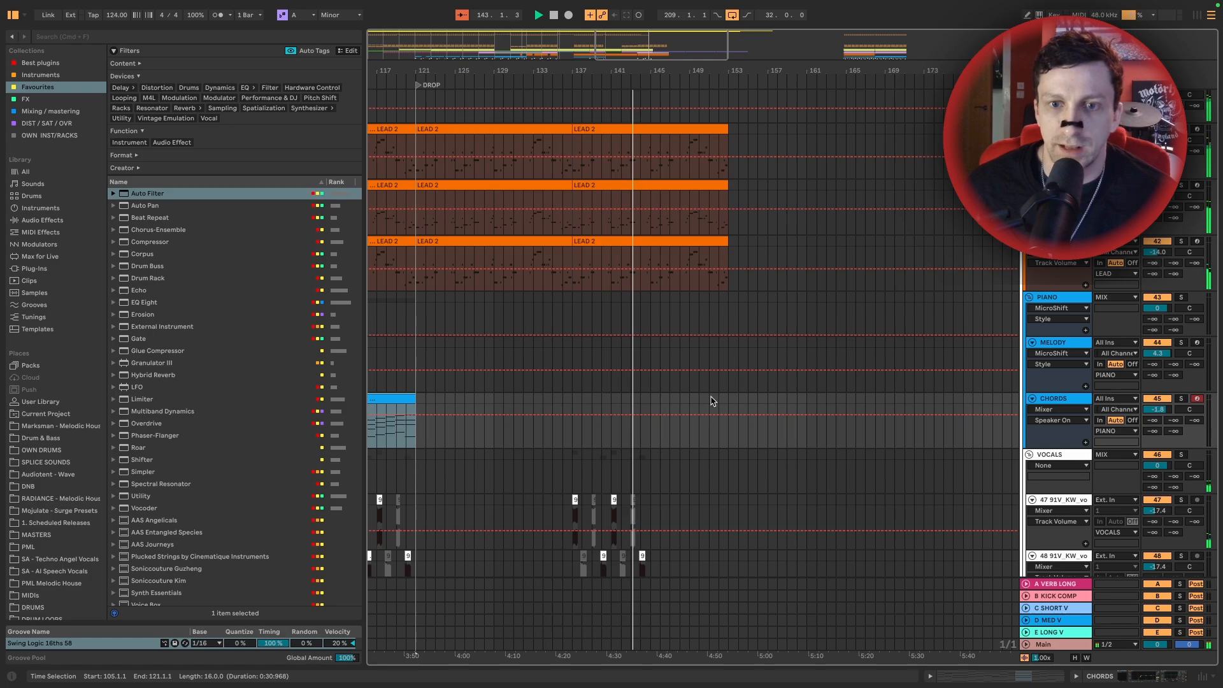
pyautogui.scroll(15, 675, 382)
pyautogui.scroll(-3, 670, 370)
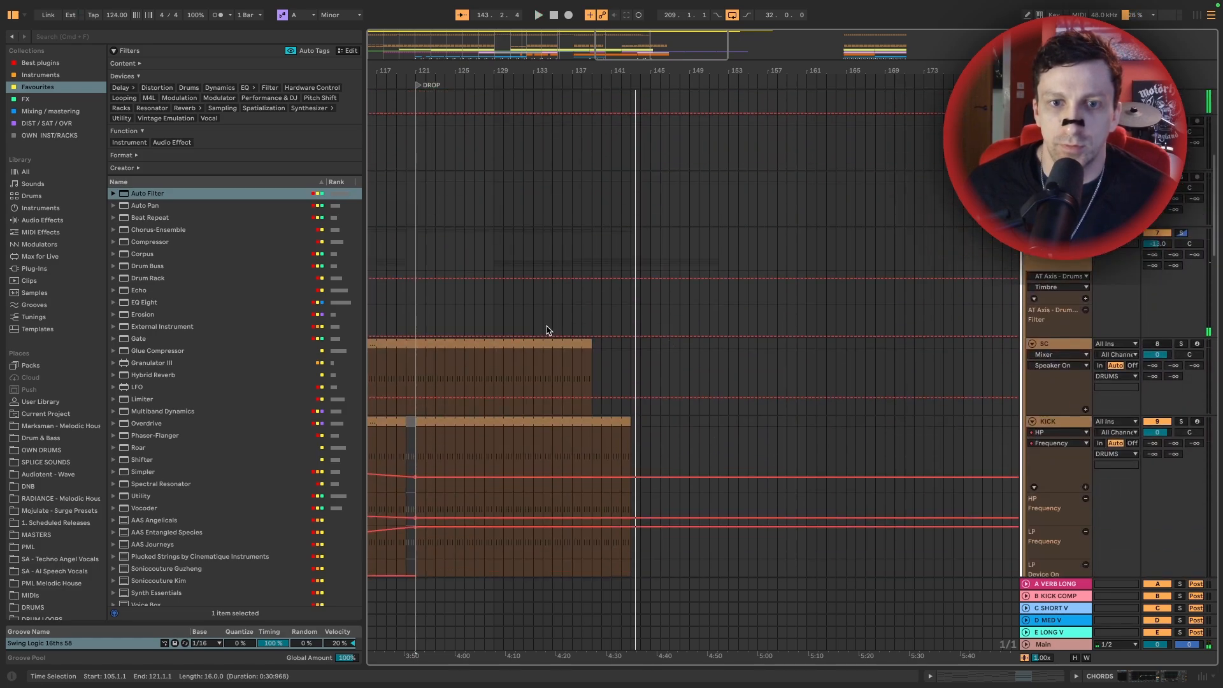
pyautogui.moveTo(587, 344); pyautogui.dragTo(934, 344)
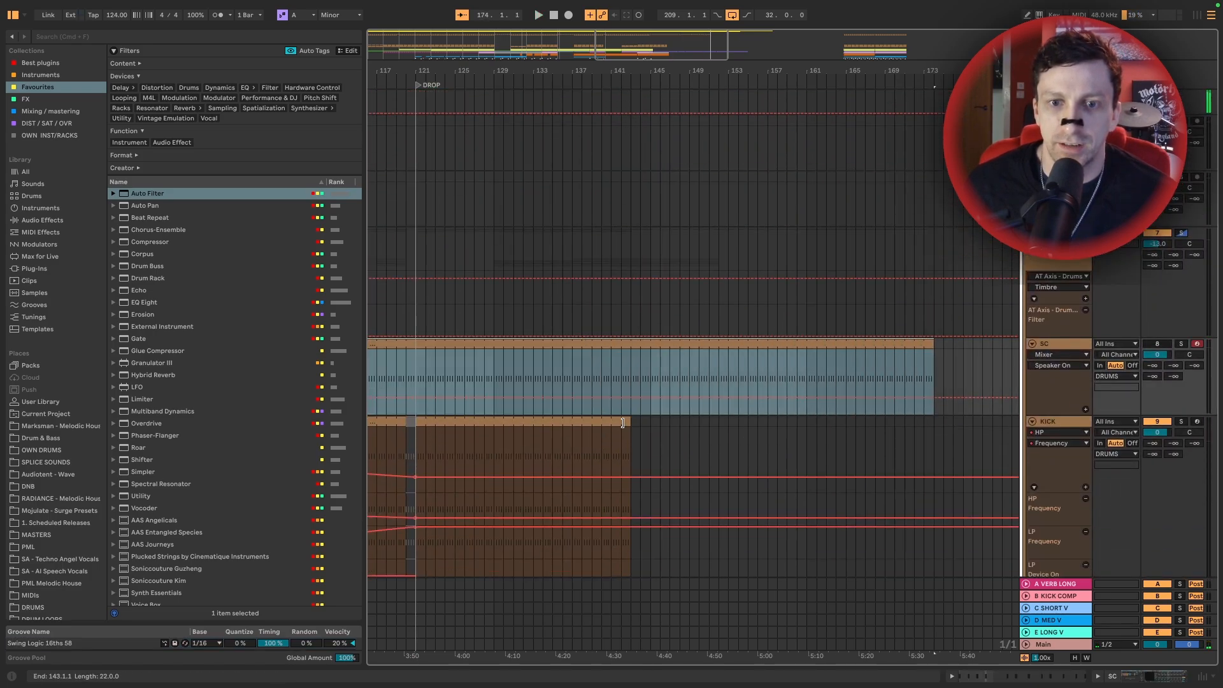
# Extend the SUB, MAIN COMPONENT and MID WIDE clips of the LONG BASS group to bar 161
pyautogui.scroll(-15, 624, 405)
pyautogui.click(600, 251)
pyautogui.keyDown('shift'); pyautogui.click(608, 363); pyautogui.keyUp('shift')
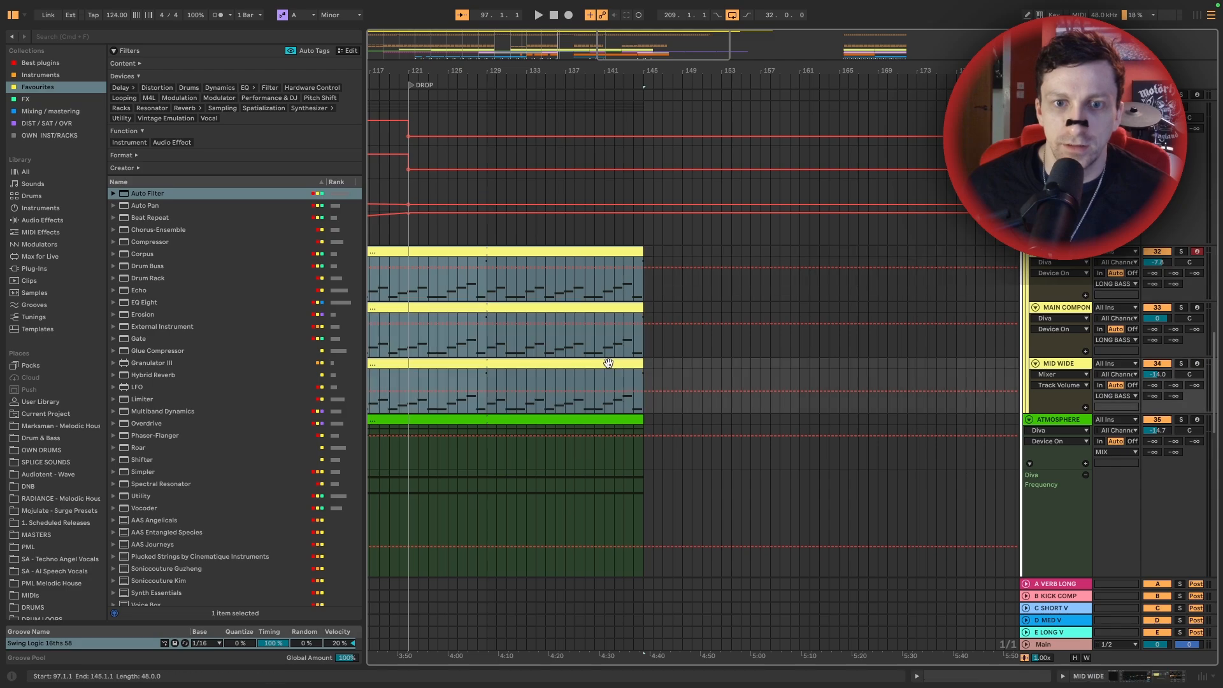
pyautogui.moveTo(641, 362); pyautogui.dragTo(795, 356)
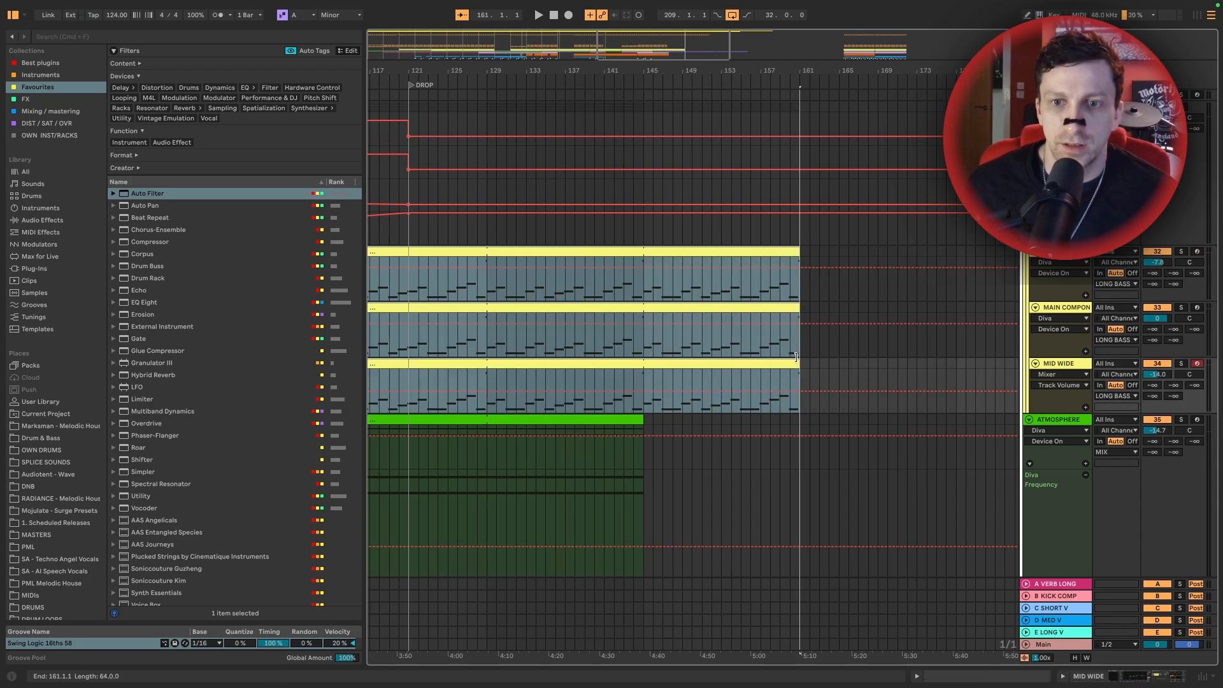
# Extend the ATMOSPHERE clip to bar 161 and the CHORD SUPPORT clip to bar 160
pyautogui.click(606, 441)
pyautogui.moveTo(643, 420); pyautogui.dragTo(800, 415)
pyautogui.scroll(-8, 718, 410)
pyautogui.moveTo(640, 428); pyautogui.dragTo(782, 437)
# Play from bar 142 and copy the piano CHORDS clip from bar 105 to bar 137
pyautogui.click(615, 442)
pyautogui.press('space')
pyautogui.scroll(-8, 847, 425)
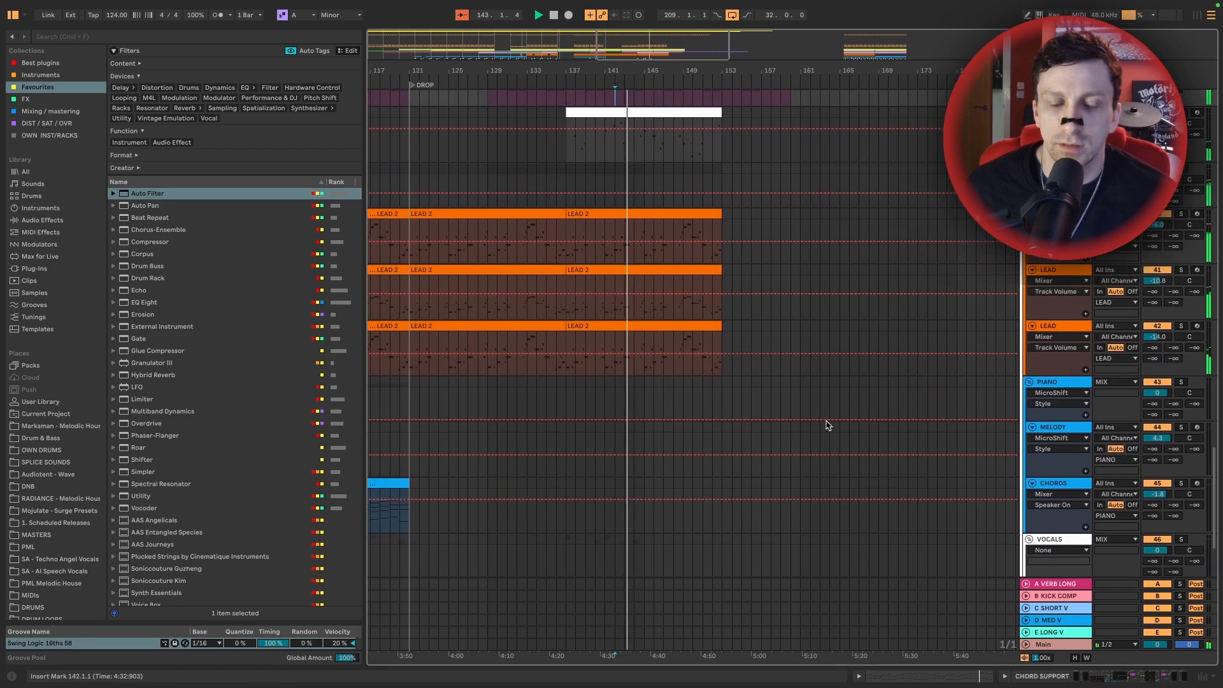
pyautogui.hscroll(-5, 790, 421)
pyautogui.click(499, 445)
pyautogui.press('space')
pyautogui.hotkey('ctrl', 'c')
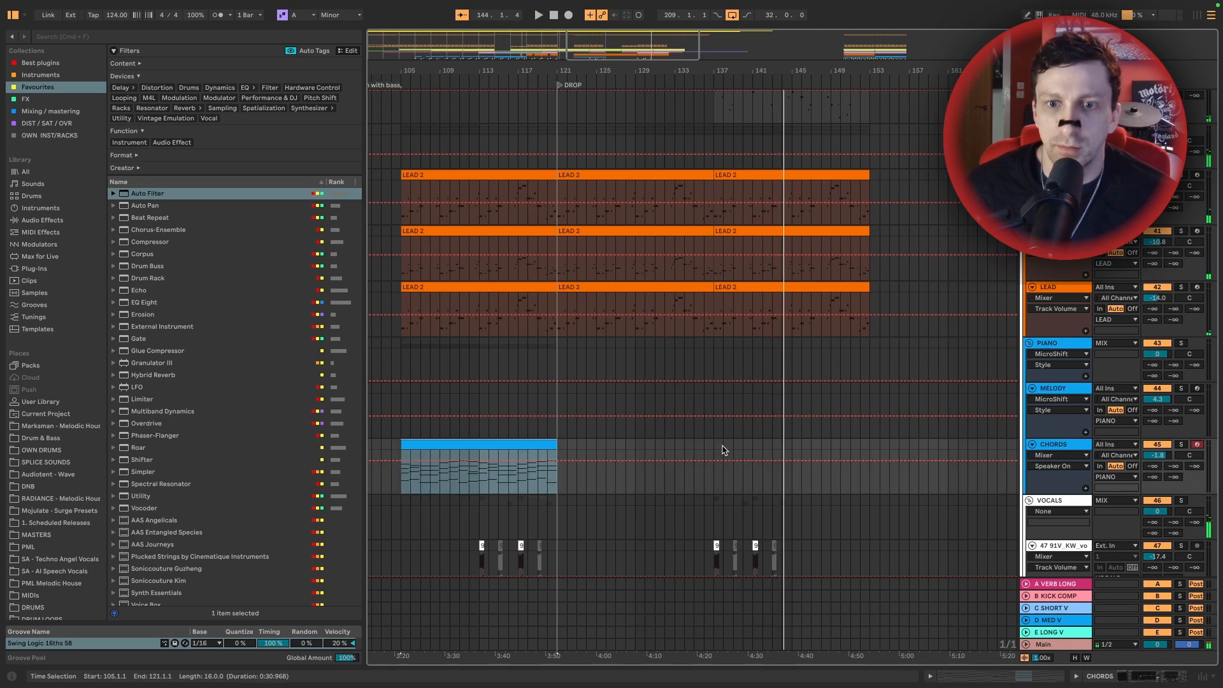
pyautogui.click(719, 442)
pyautogui.hotkey('ctrl', 'v')
# Copy the MELODY track's CHORDS 2 clip from bar 257 to bar 153 and duplicate the CHORDS clip from bar 137 to bar 153
pyautogui.scroll(-3, 731, 419)
pyautogui.hscroll(15, 731, 419)
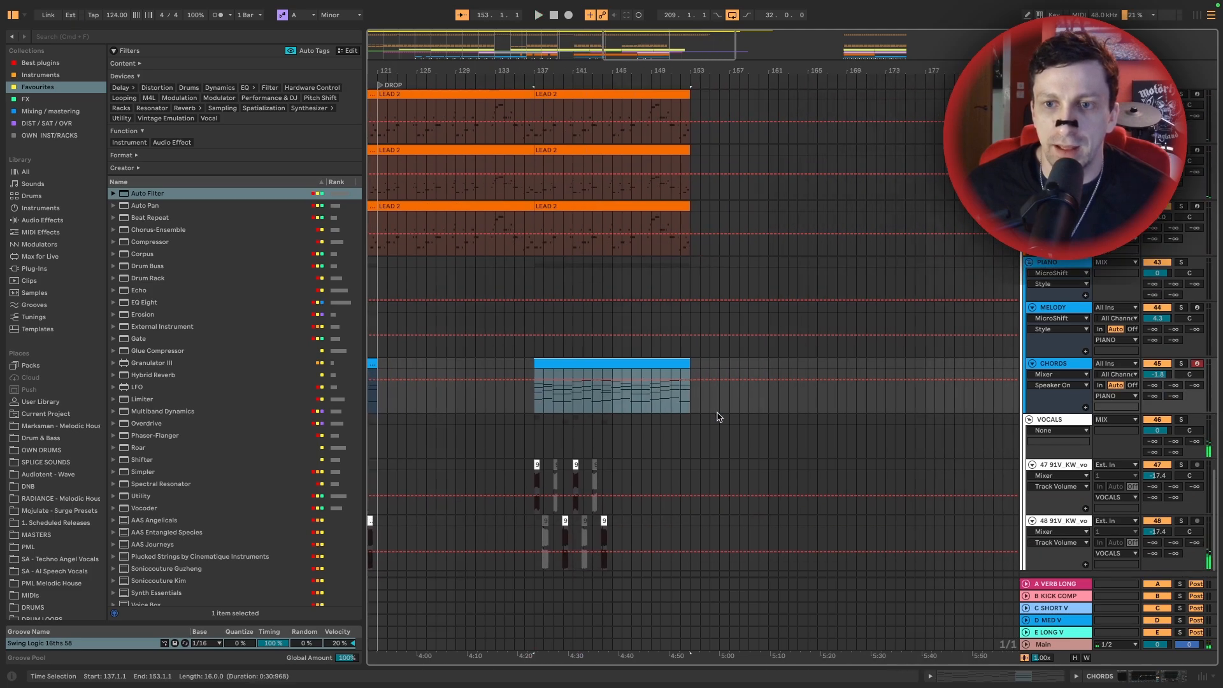
pyautogui.click(771, 356)
pyautogui.click(809, 317)
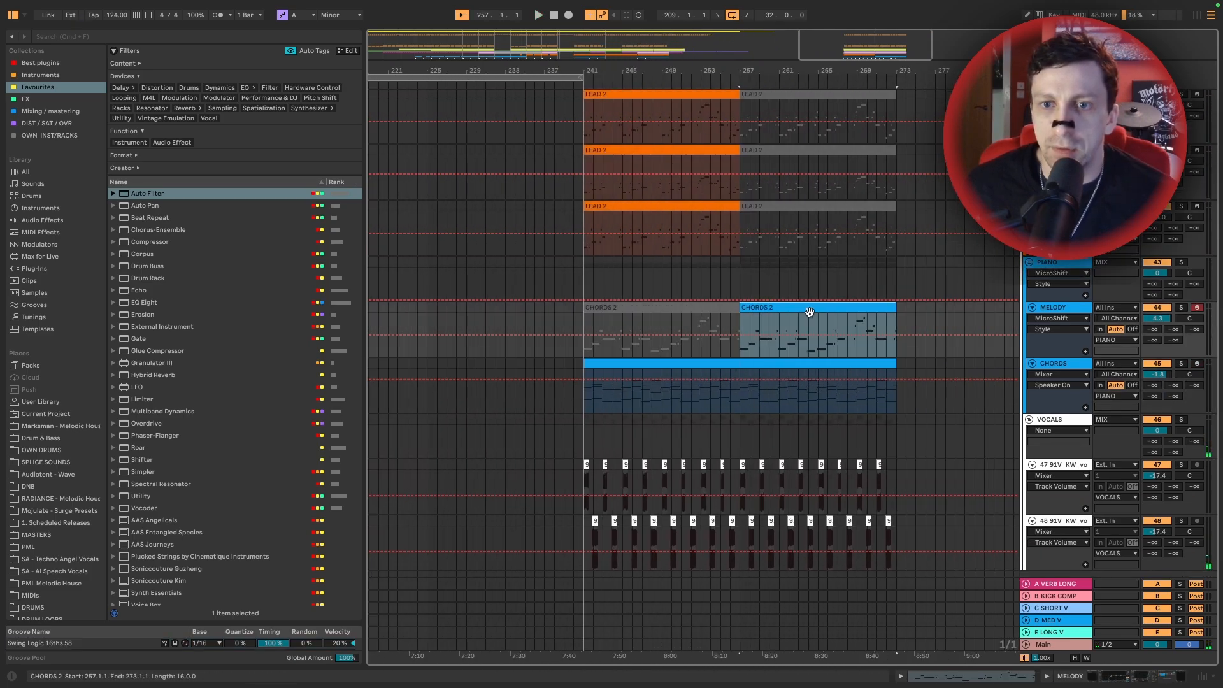
pyautogui.hscroll(-12, 752, 316)
pyautogui.click(668, 309)
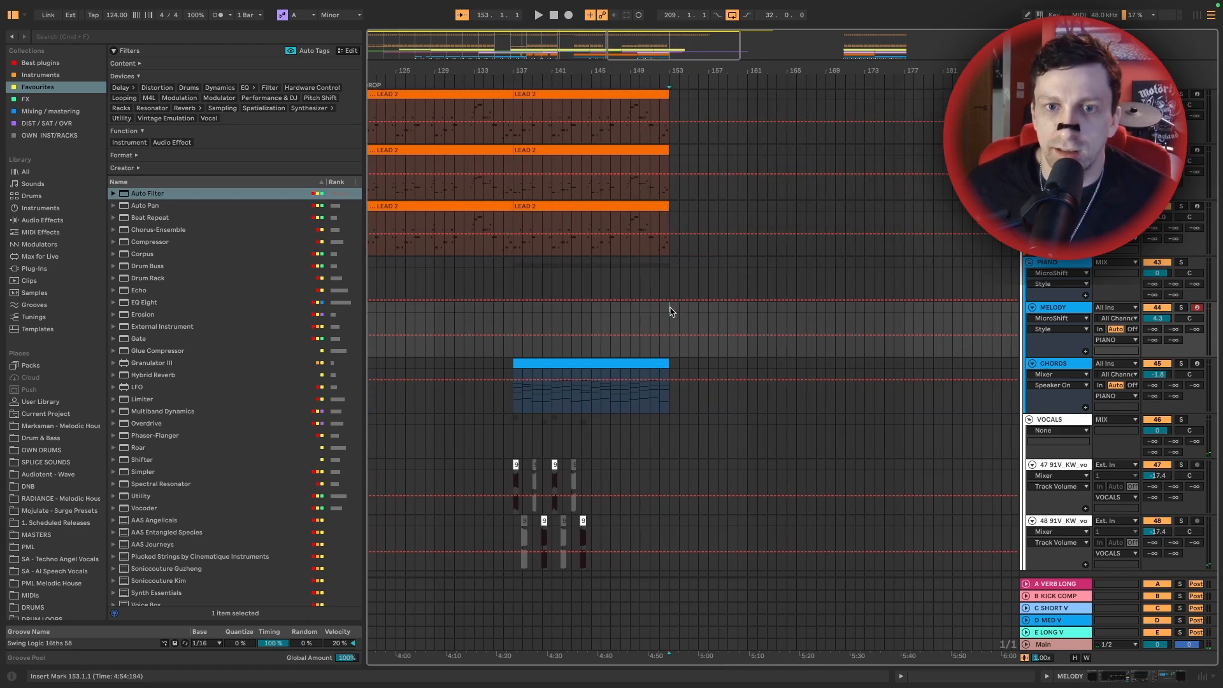
pyautogui.hotkey('ctrl', 'v')
pyautogui.click(648, 365)
pyautogui.hotkey('ctrl', 'd')
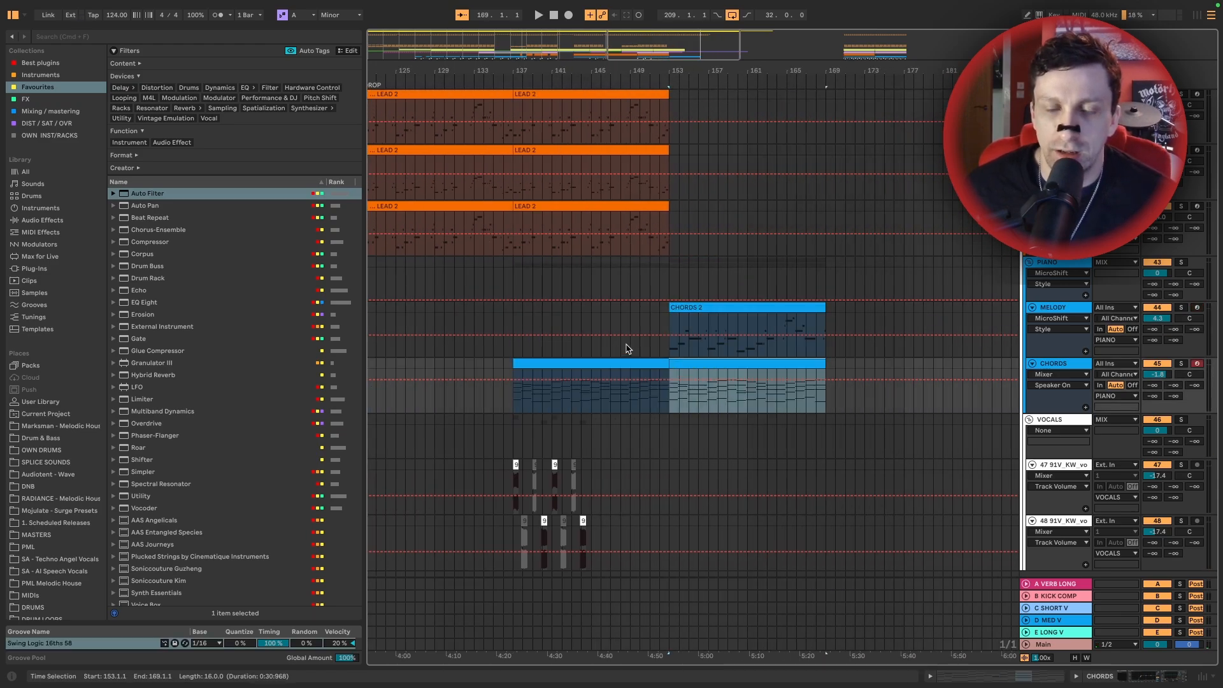
# Duplicate the HIGH PLUCK SUPPORT clip to bar 153 and extend the CHORD SUPPORT clip to bar 169
pyautogui.scroll(8, 627, 348)
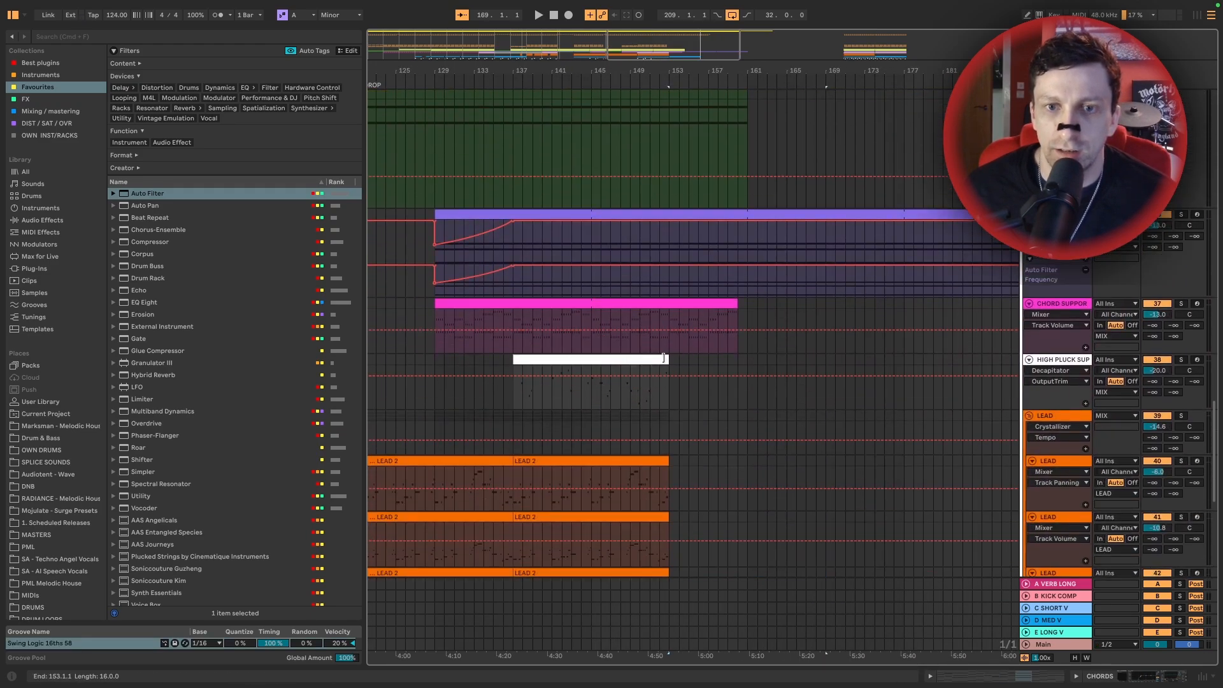
pyautogui.click(657, 358)
pyautogui.hotkey('ctrl', 'd')
pyautogui.scroll(-6, 713, 316)
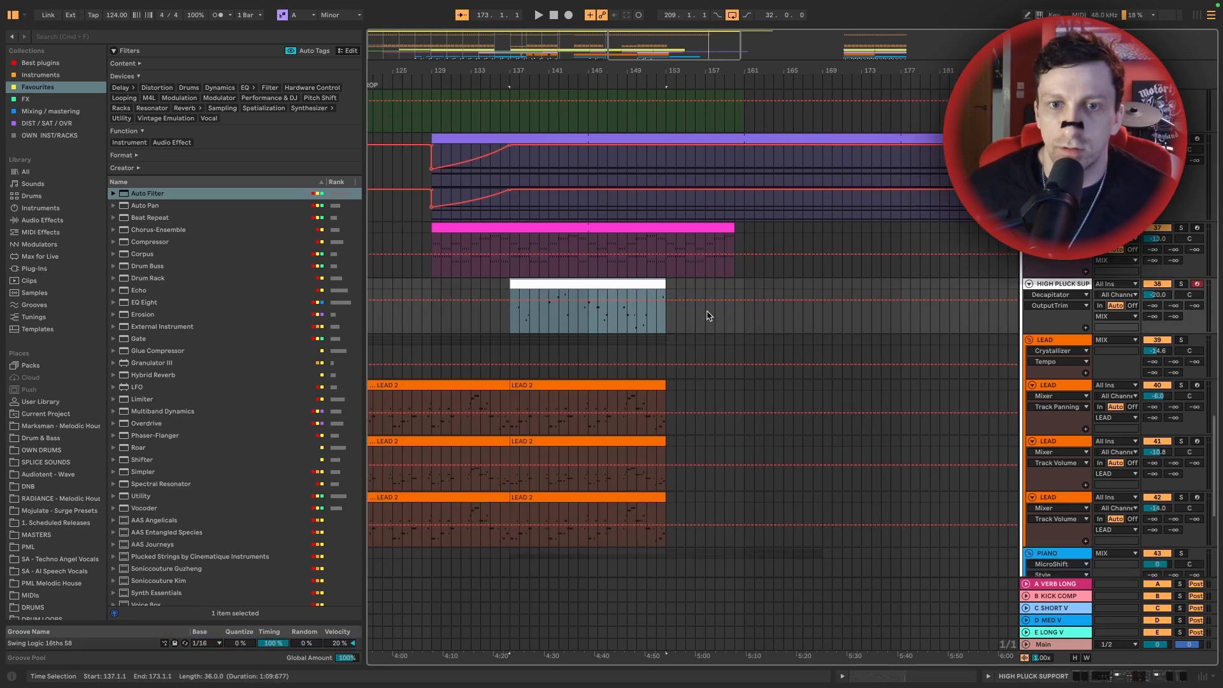
pyautogui.scroll(-3, 712, 317)
pyautogui.scroll(8, 713, 317)
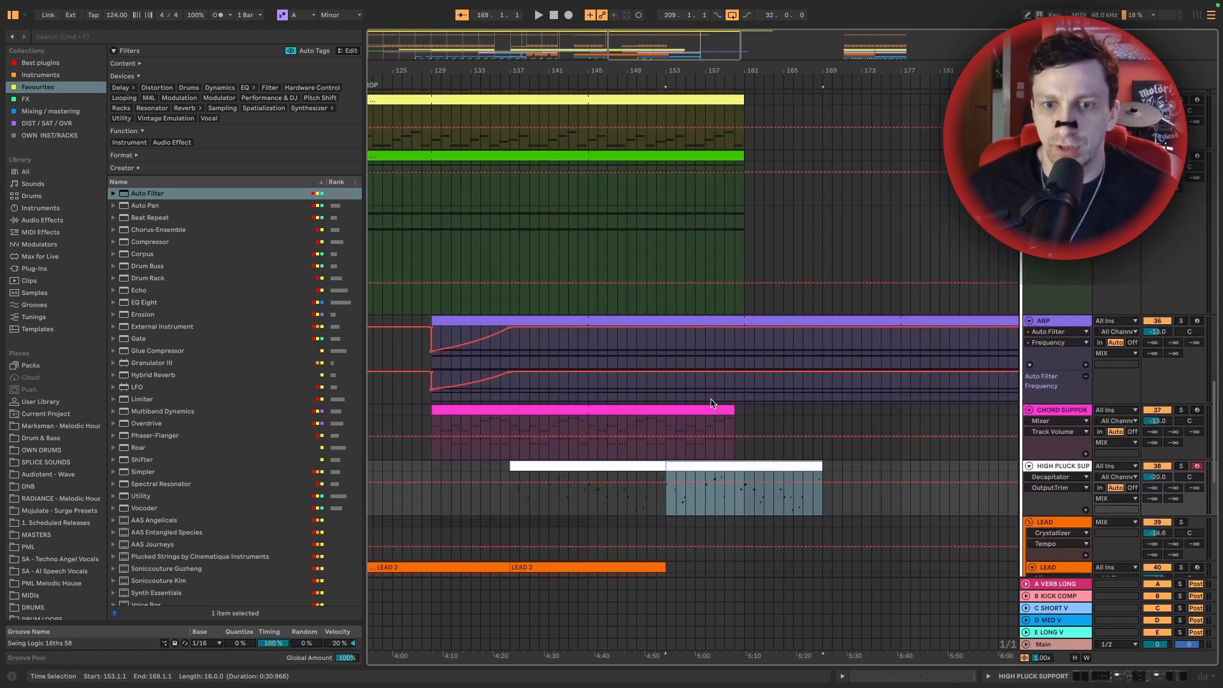
pyautogui.moveTo(726, 405); pyautogui.dragTo(822, 411)
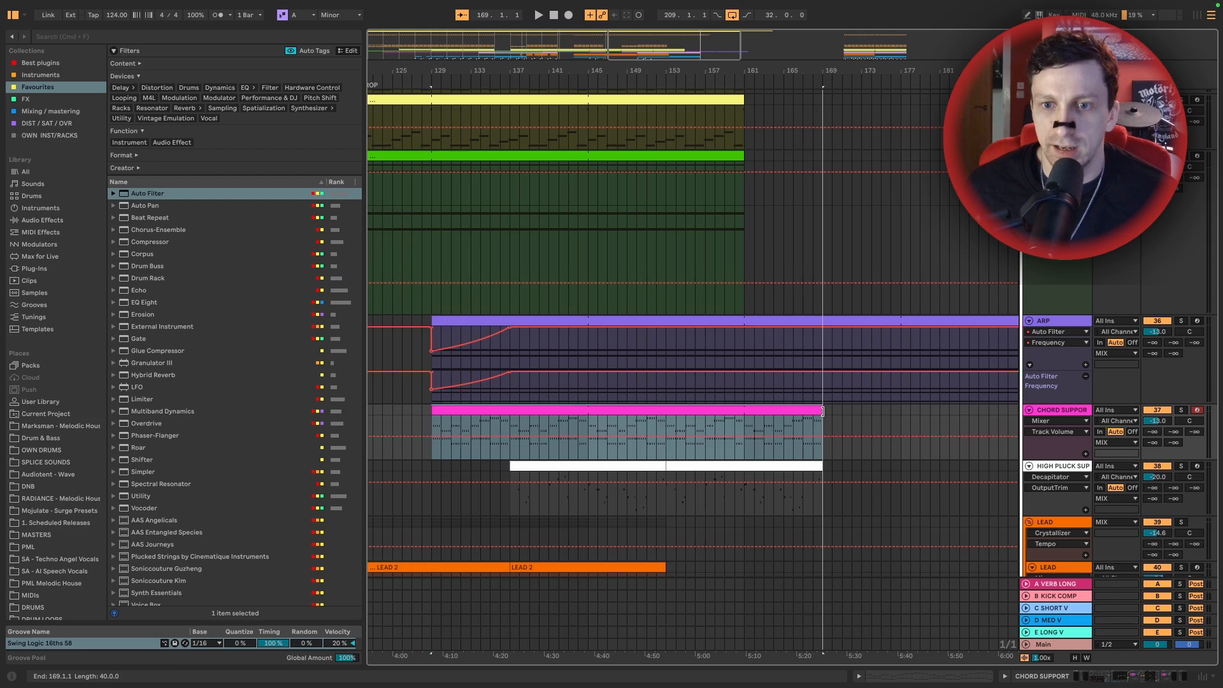
# Extend the SUB, MAIN COMPONENT, MID WIDE and ATMOSPHERE clips together to bar 171
pyautogui.scroll(5, 824, 413)
pyautogui.click(731, 274)
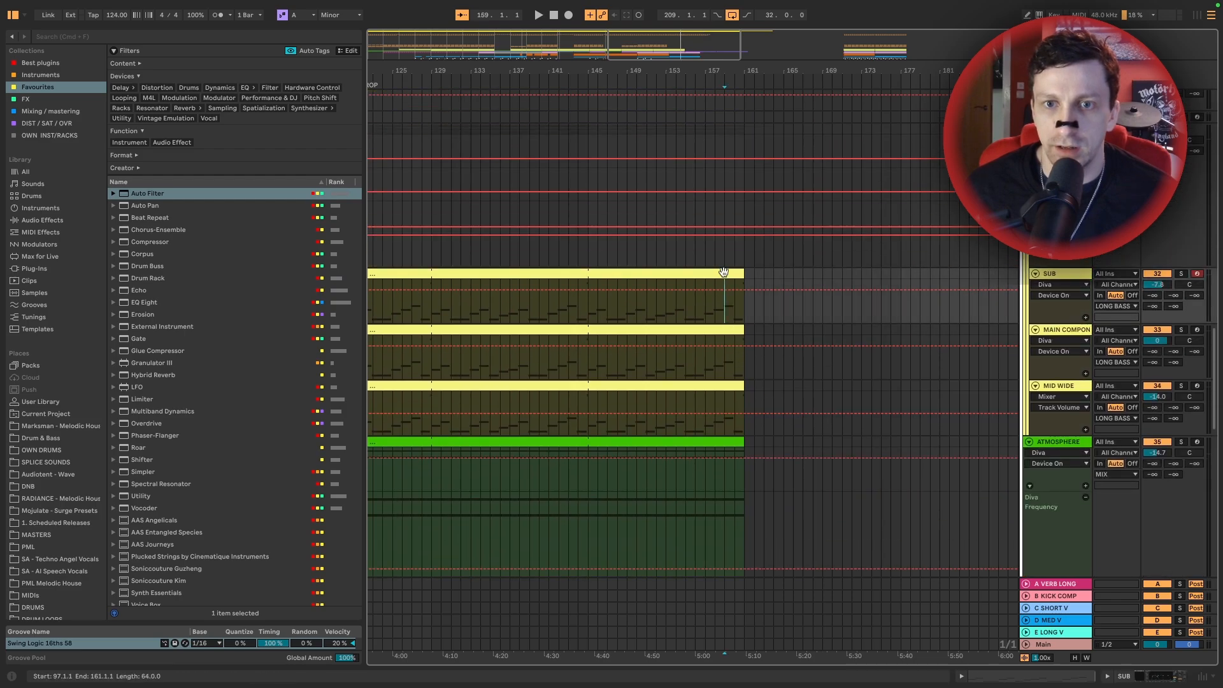
pyautogui.keyDown('shift'); pyautogui.click(732, 441); pyautogui.keyUp('shift')
pyautogui.moveTo(739, 440); pyautogui.dragTo(841, 441)
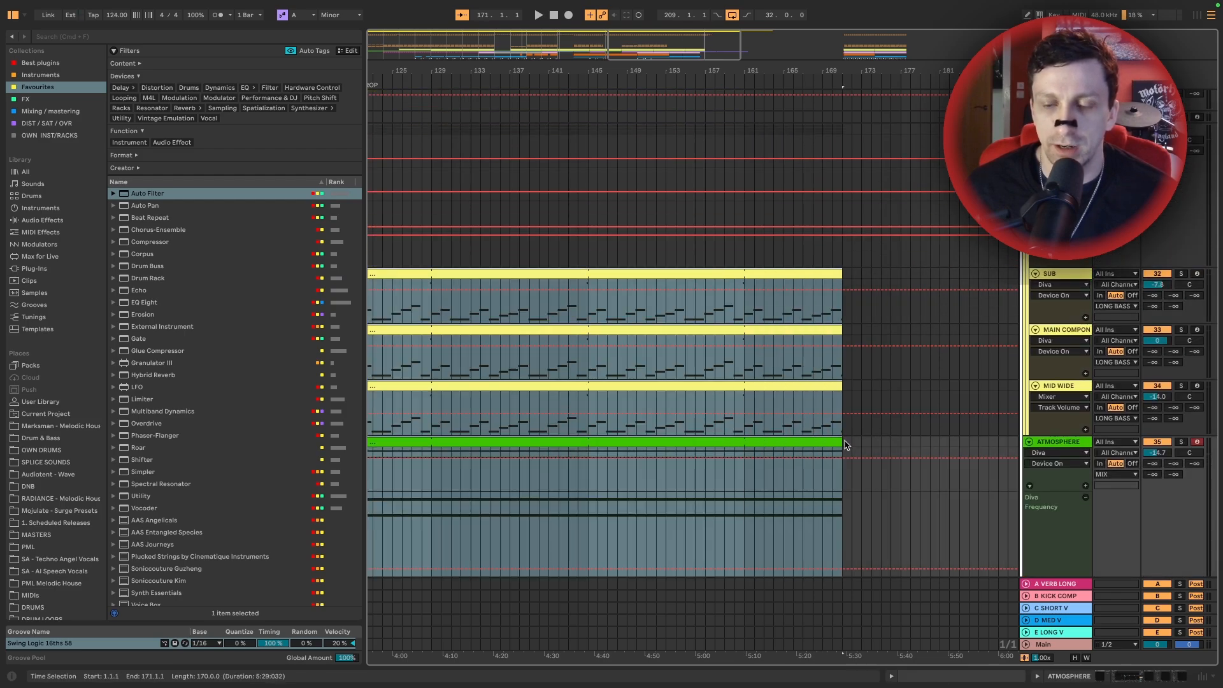
pyautogui.scroll(-5, 846, 442)
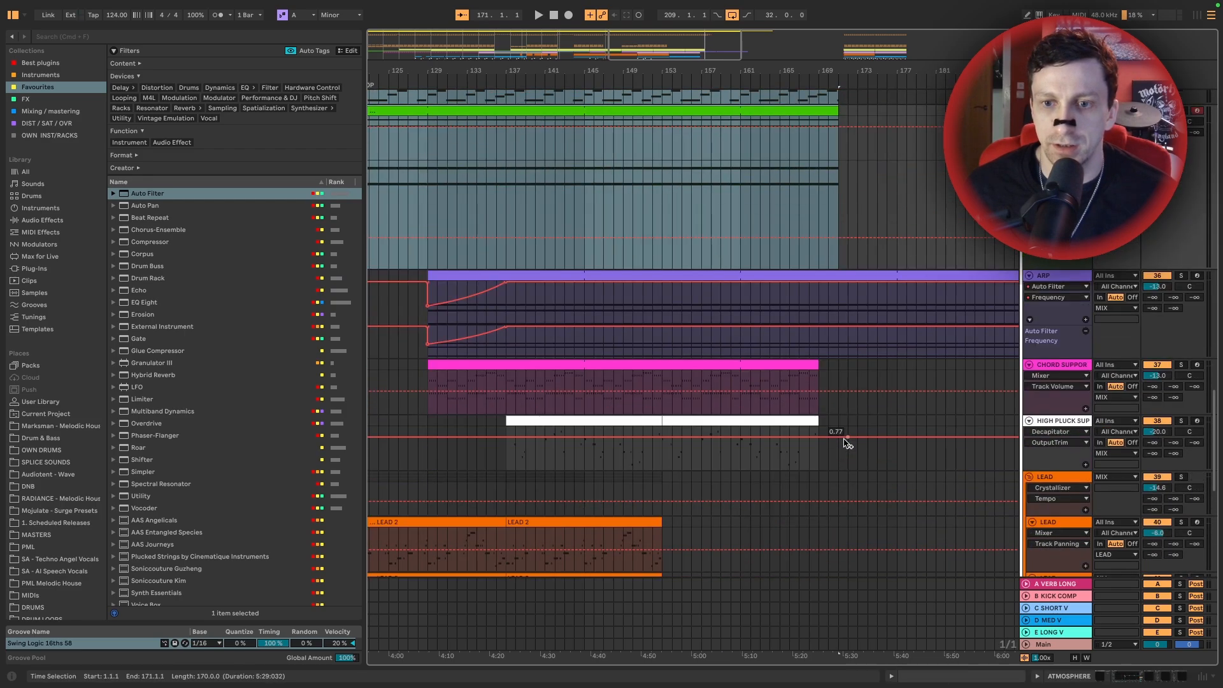
# Add a locator named Monotonic at bar 169
pyautogui.click(817, 80)
pyautogui.rightClick(689, 82)
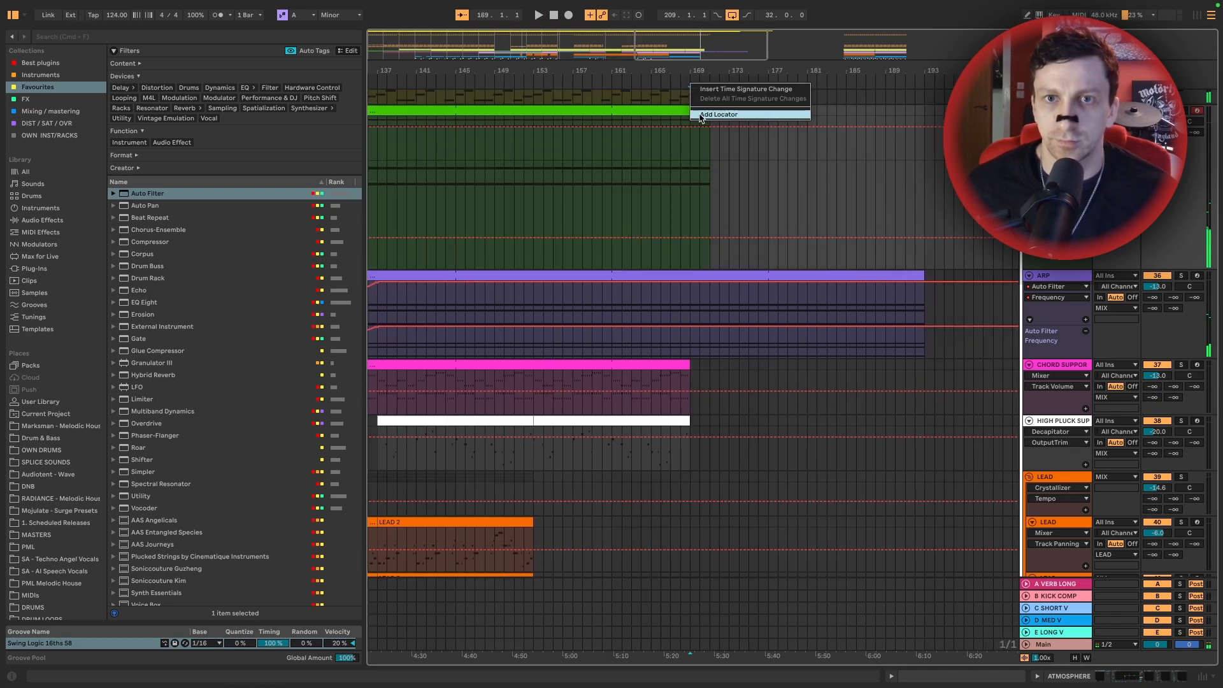
pyautogui.click(702, 113)
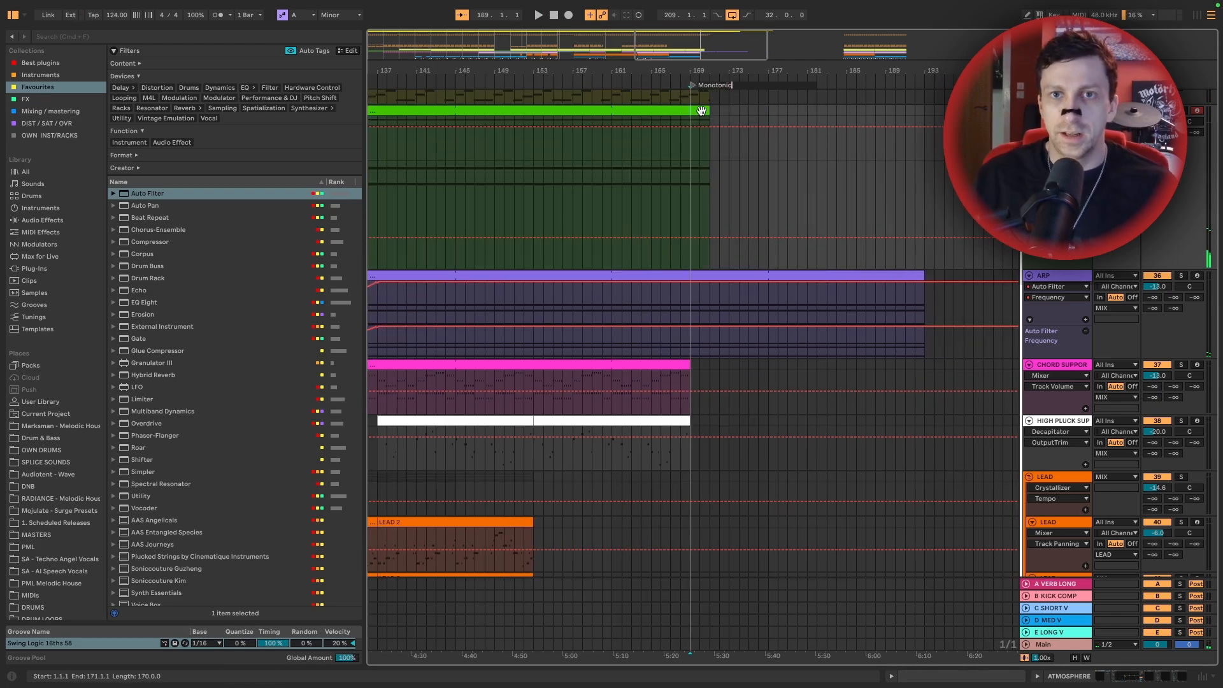
# Shorten the SUB, MAIN COMPONENT, MID WIDE and ATMOSPHERE clips together to end at bar 169
pyautogui.scroll(5, 701, 111)
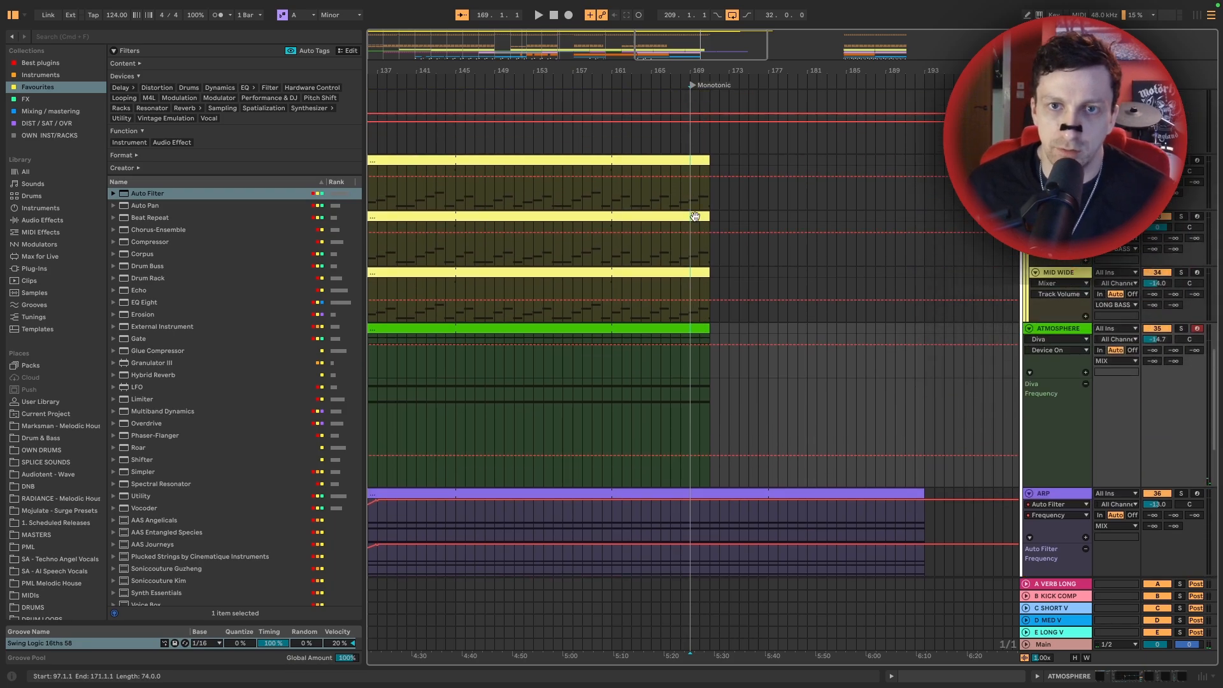
pyautogui.keyDown('shift'); pyautogui.click(692, 327); pyautogui.keyUp('shift')
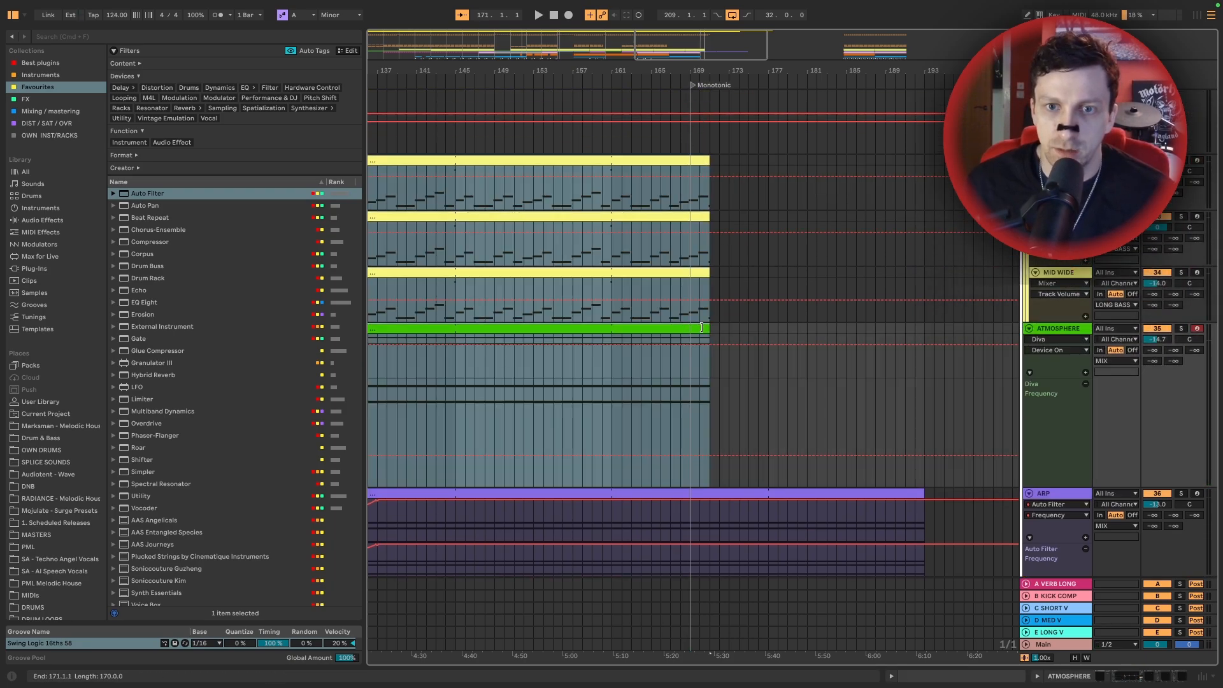
pyautogui.moveTo(702, 328); pyautogui.dragTo(683, 328)
# Copy the SUB, MAIN COMPONENT and MID WIDE clips spanning bars 33 to 49 to bar 169
pyautogui.hscroll(-20, 708, 324)
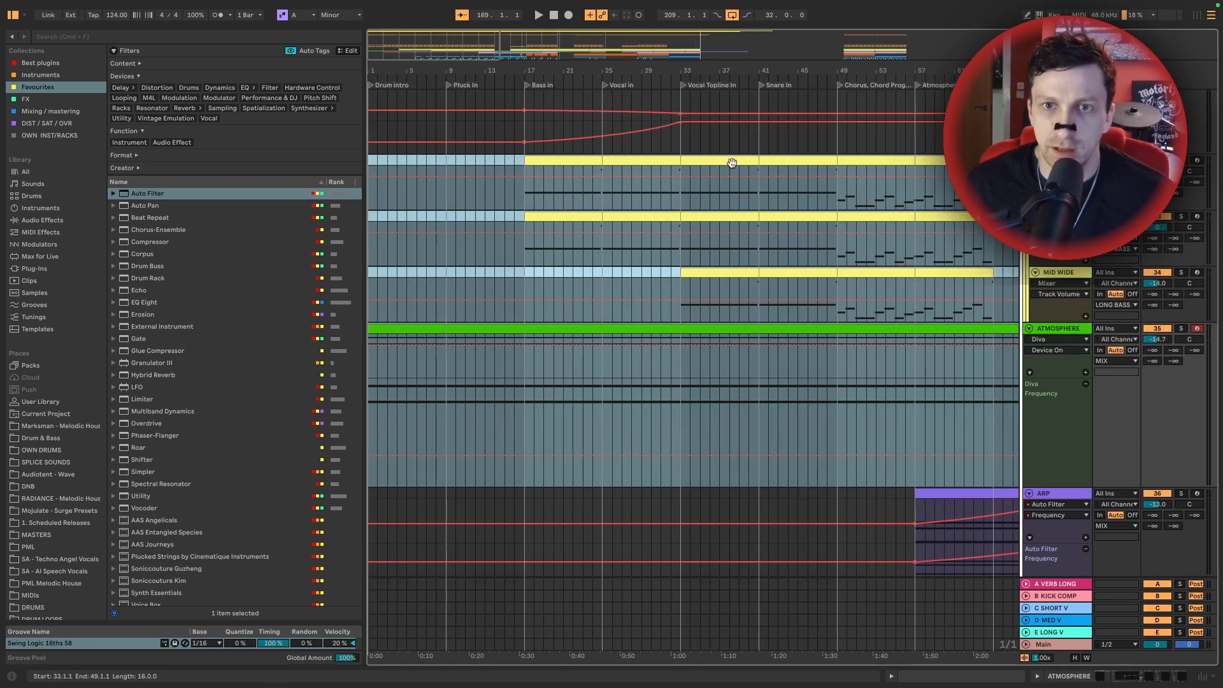
pyautogui.click(732, 163)
pyautogui.keyDown('shift'); pyautogui.click(811, 274); pyautogui.keyUp('shift')
pyautogui.hscroll(20, 808, 270)
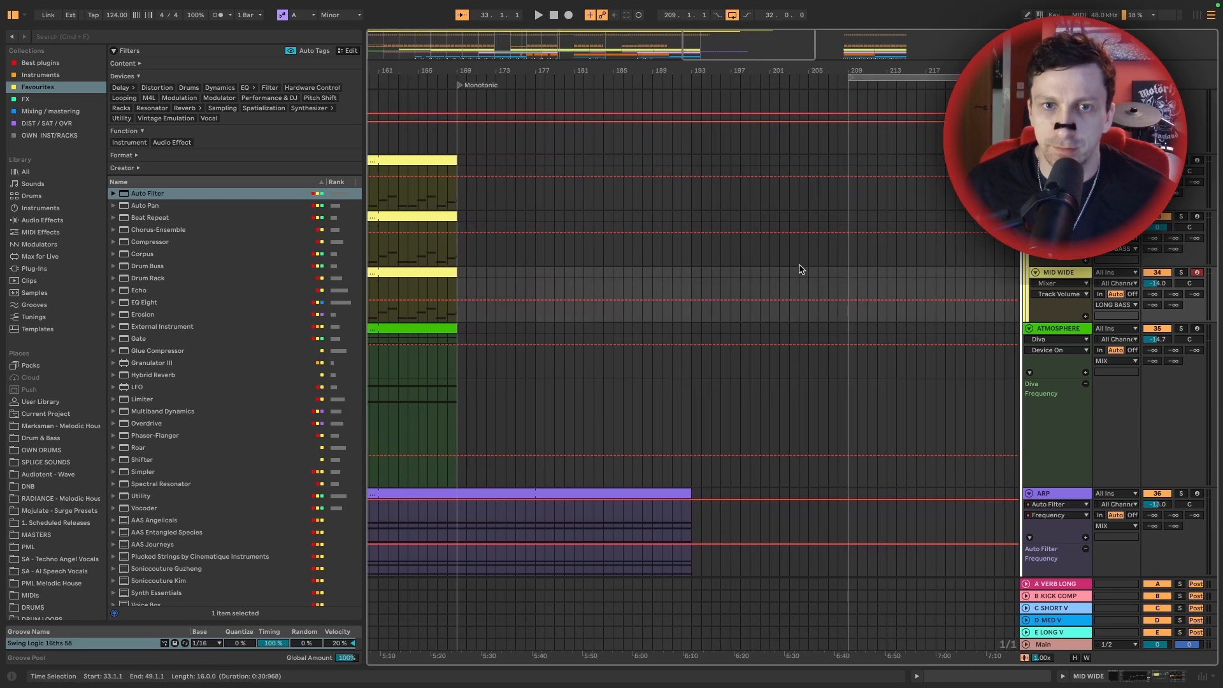
pyautogui.hscroll(-3, 584, 169)
pyautogui.click(595, 162)
pyautogui.press('super+v')
# Copy the CHORD SUPPORT clip spanning bars 9 to 49 to bar 169
pyautogui.scroll(-5, 622, 216)
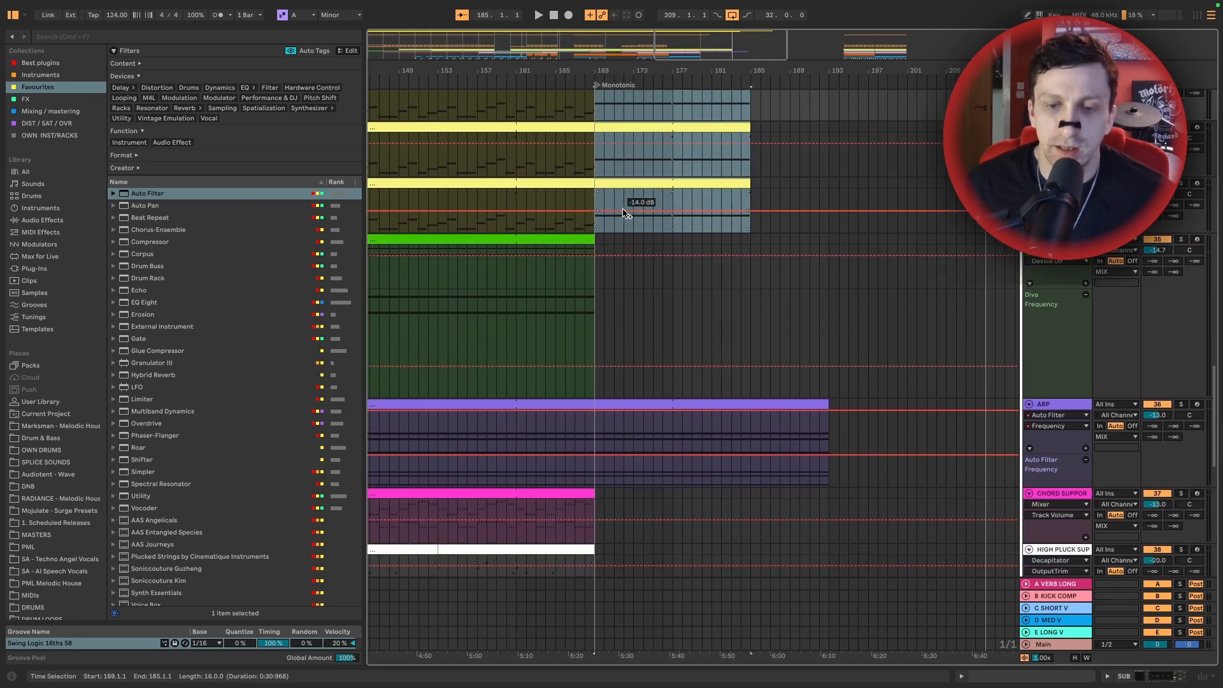
pyautogui.scroll(1, 629, 211)
pyautogui.hscroll(-2, 630, 211)
pyautogui.hscroll(-20, 658, 388)
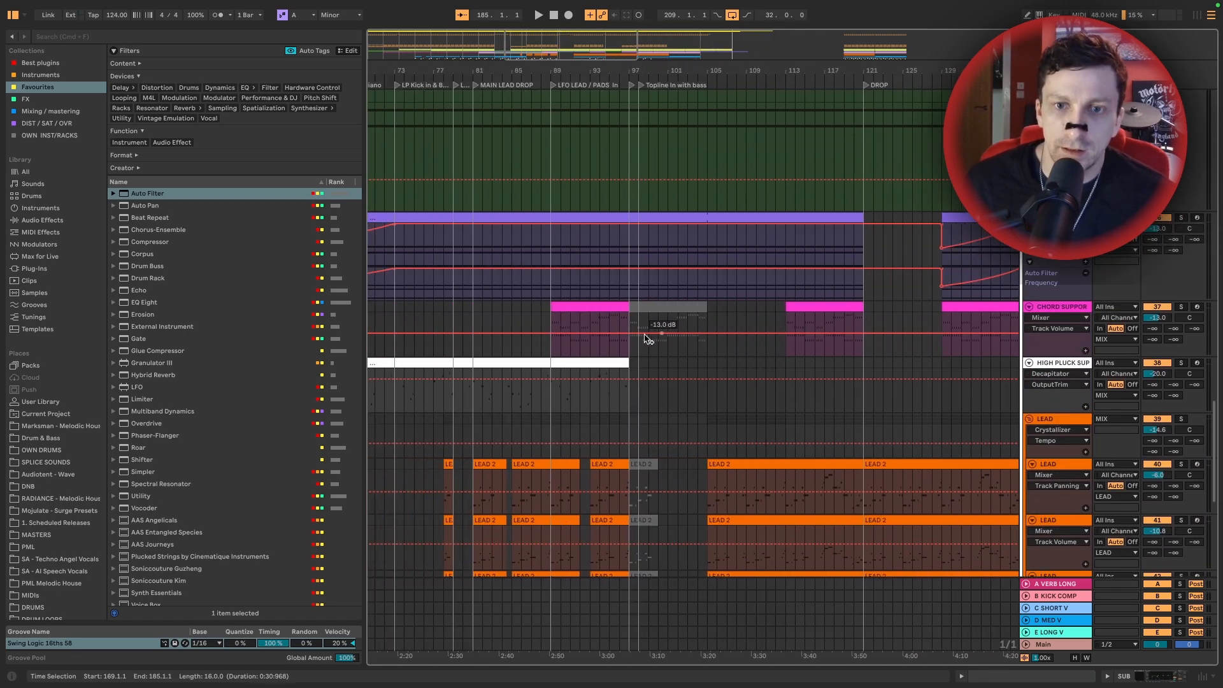
pyautogui.click(658, 304)
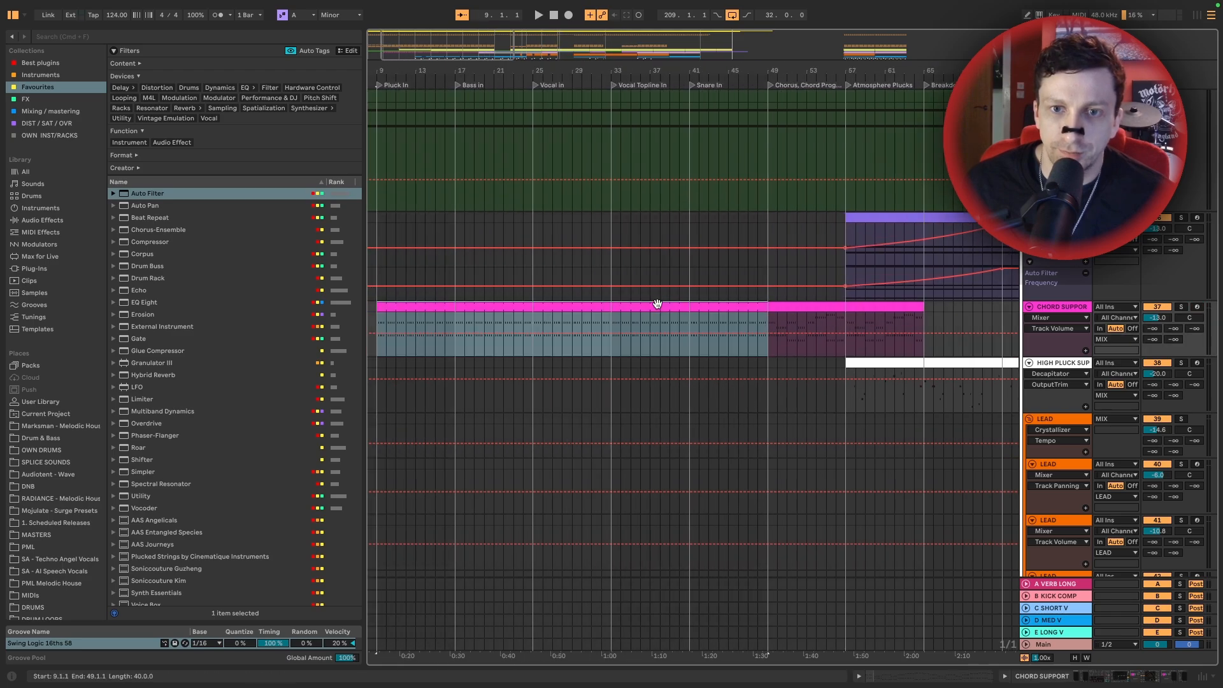
pyautogui.hscroll(20, 696, 300)
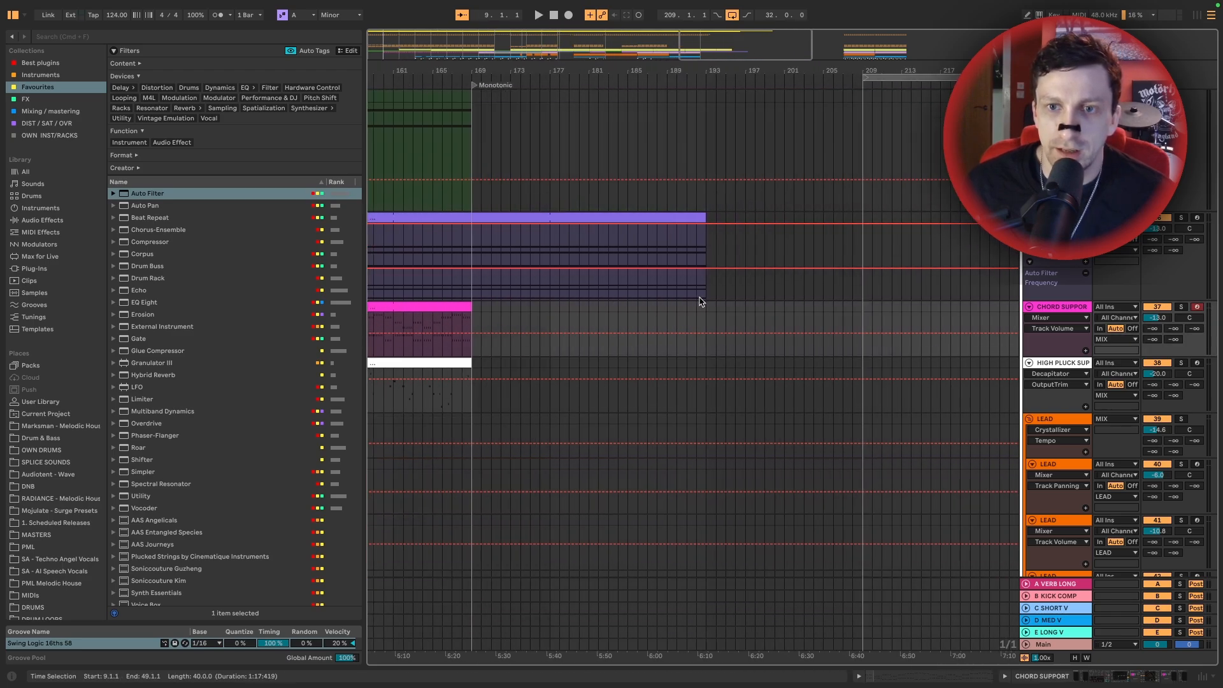
pyautogui.click(562, 313)
pyautogui.press('super+v')
# Play from bar 150 and duplicate the vocal ad-lib clips from bar 137 on both vocal tracks three times, up to bar 169
pyautogui.hscroll(-20, 590, 312)
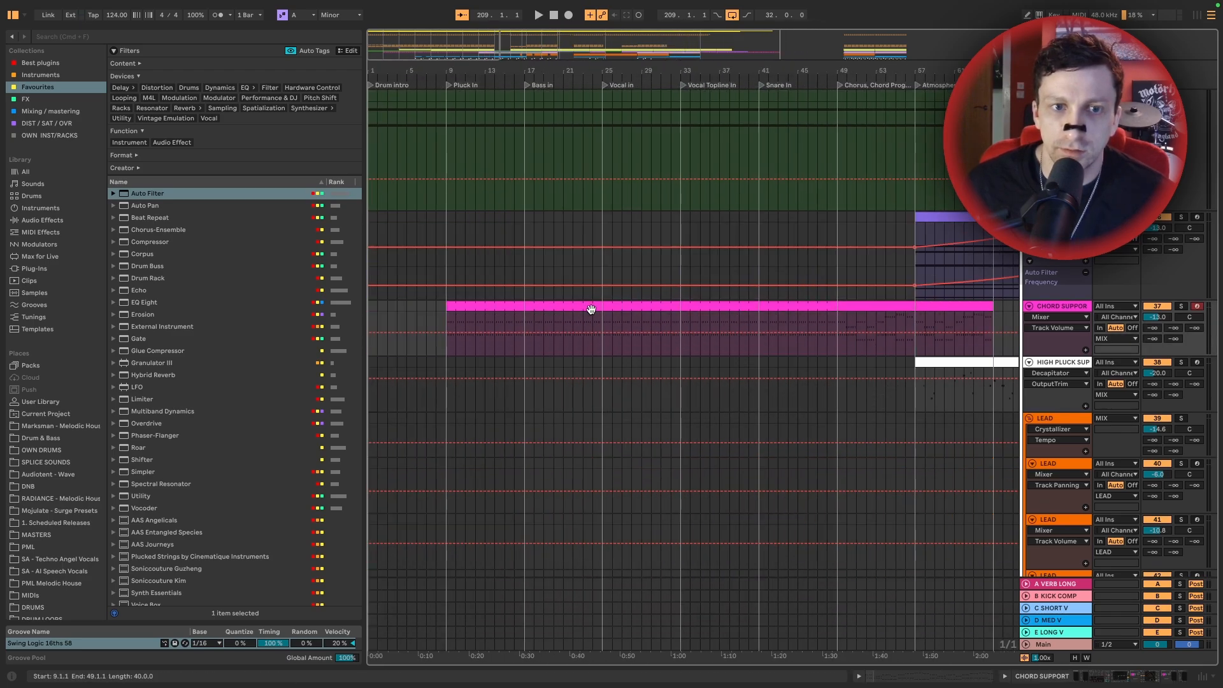
pyautogui.hscroll(20, 587, 310)
pyautogui.hscroll(-8, 591, 308)
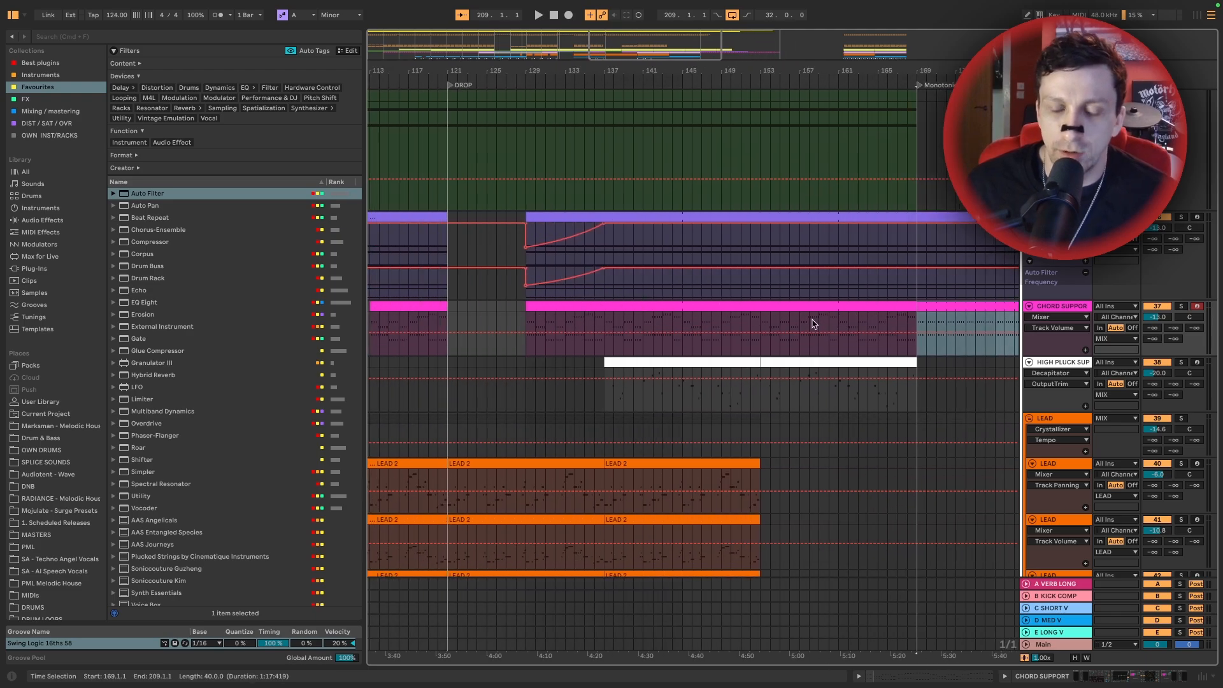
pyautogui.scroll(-8, 812, 323)
pyautogui.click(736, 279)
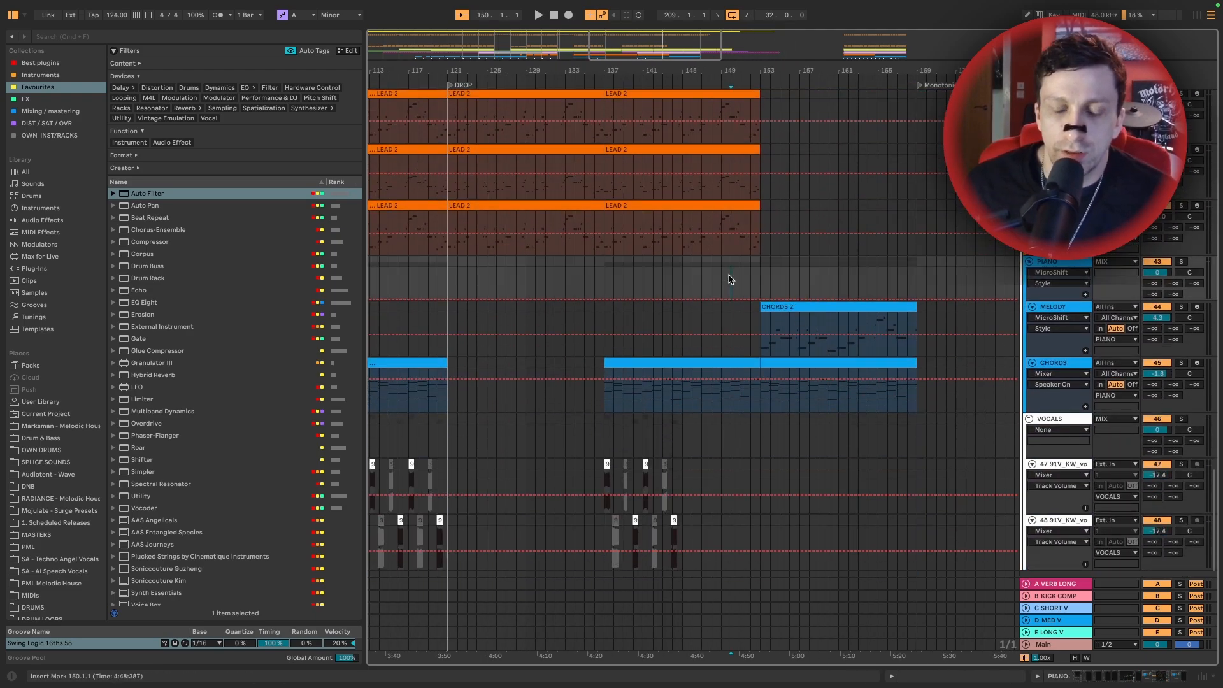
pyautogui.hscroll(2, 688, 295)
pyautogui.press('space')
pyautogui.click(563, 468)
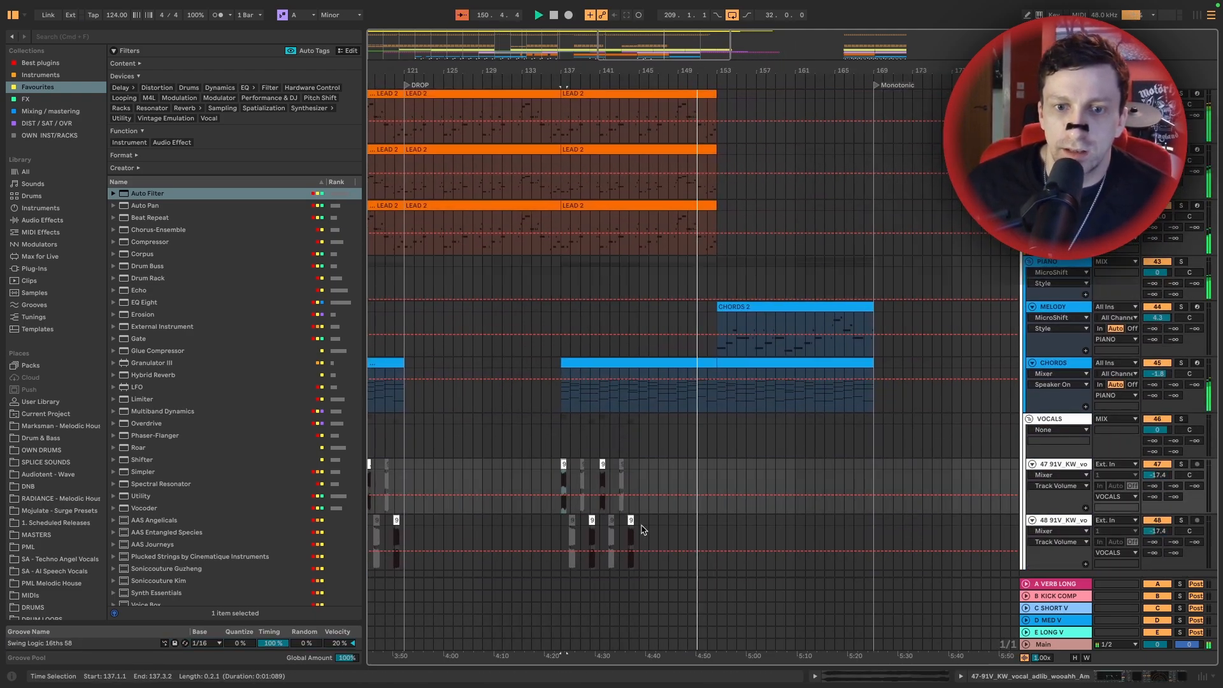
pyautogui.keyDown('shift'); pyautogui.click(642, 530); pyautogui.keyUp('shift')
pyautogui.hotkey('ctrl', 'd')
pyautogui.hotkey('ctrl', 'd')
pyautogui.hotkey('ctrl', 'd')
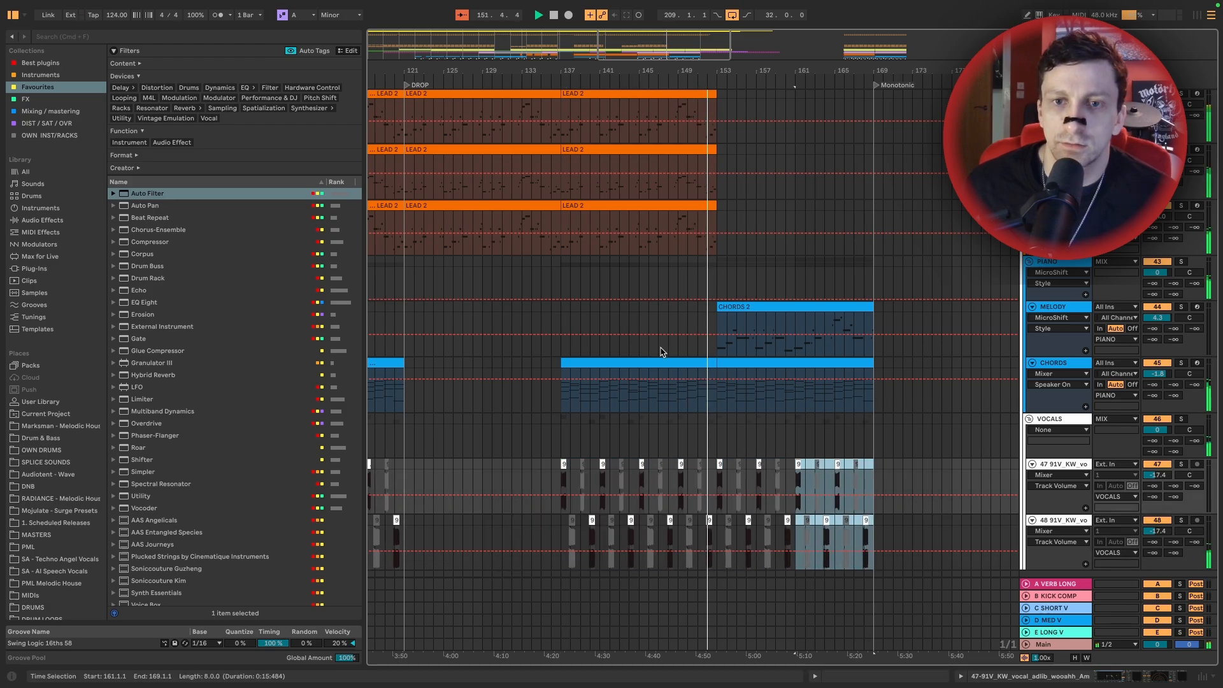
# Stop playback and extend the GROOVE group's drum rack, shaker, glitch and perc loop clips together to bar 169
pyautogui.scroll(15, 688, 346)
pyautogui.press('space')
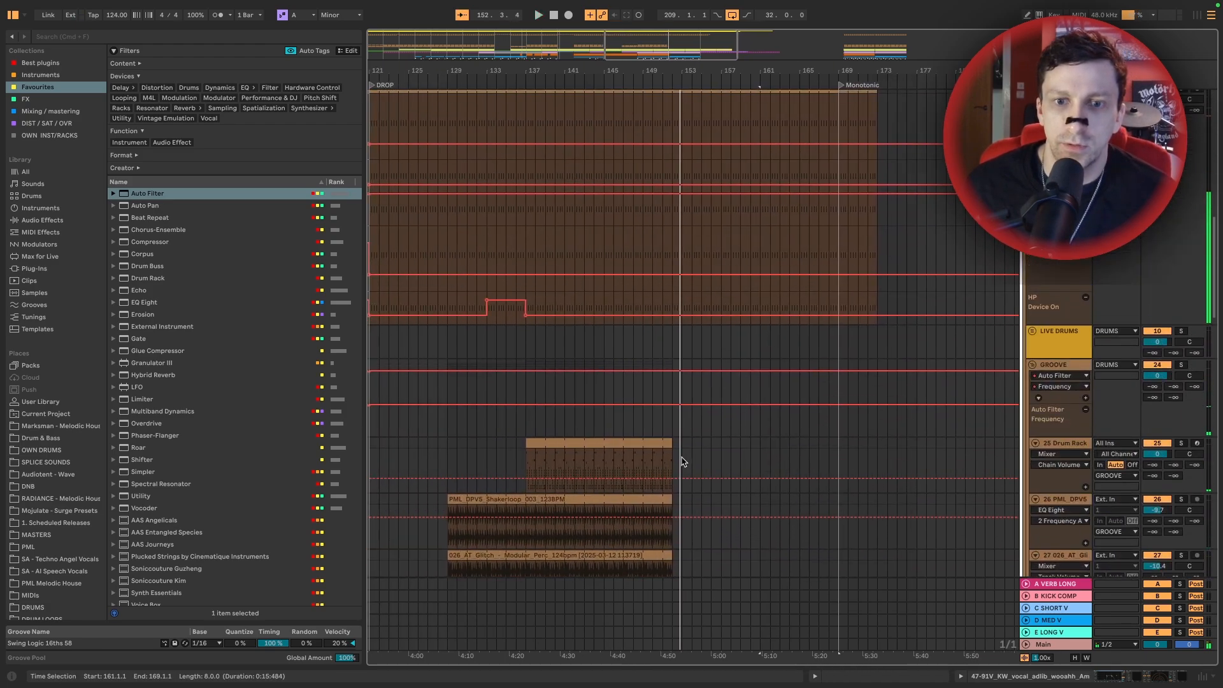
pyautogui.click(652, 443)
pyautogui.scroll(-3, 663, 440)
pyautogui.keyDown('shift'); pyautogui.click(671, 504); pyautogui.keyUp('shift')
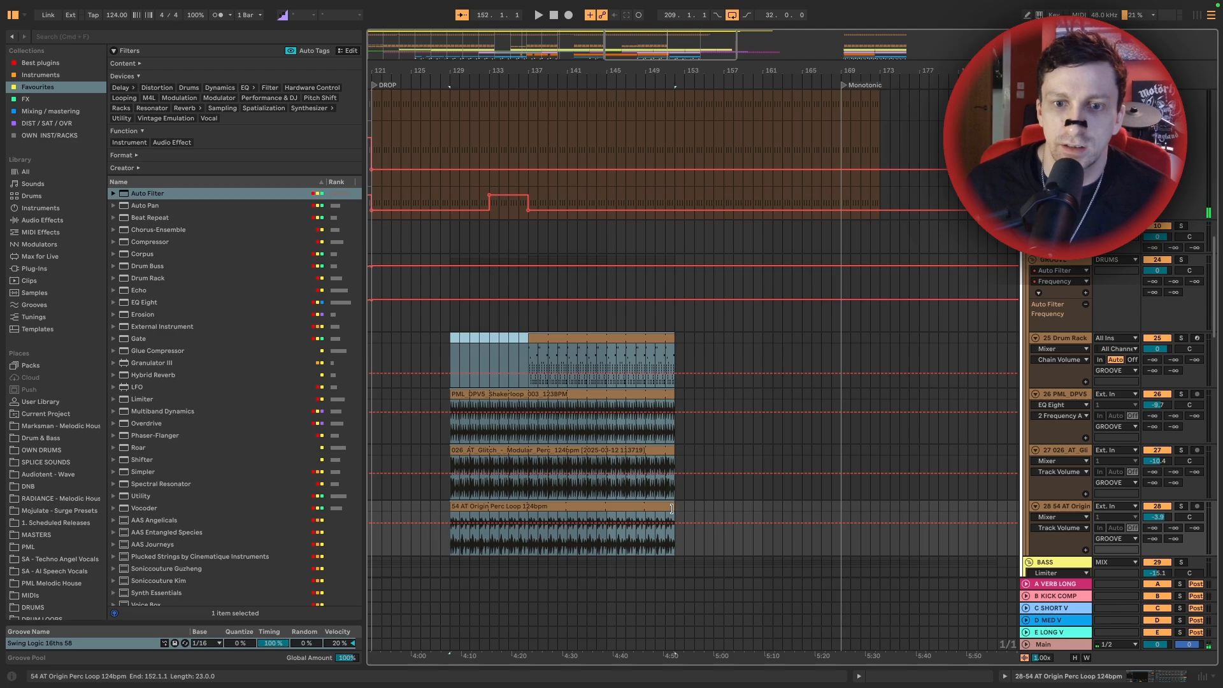
pyautogui.moveTo(674, 510); pyautogui.dragTo(850, 509)
# Play the arrangement from bar 149 and review the groove, bass and lead tracks
pyautogui.scroll(10, 705, 321)
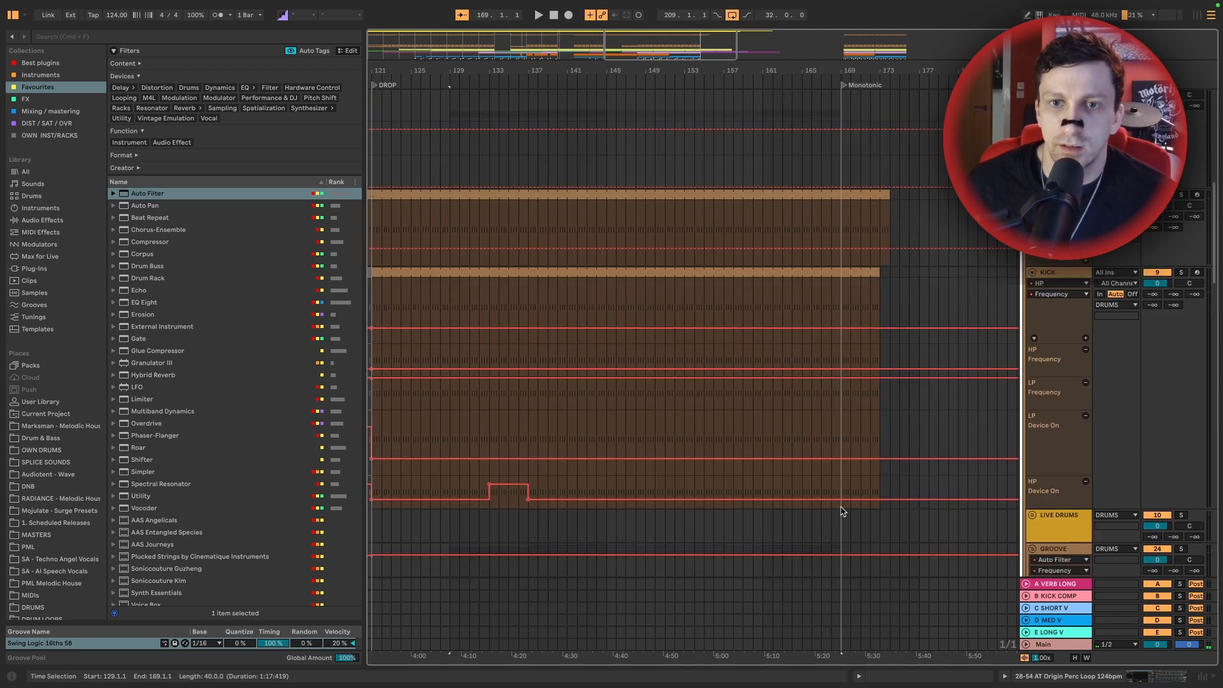
pyautogui.click(650, 376)
pyautogui.press('space')
pyautogui.scroll(-10, 676, 369)
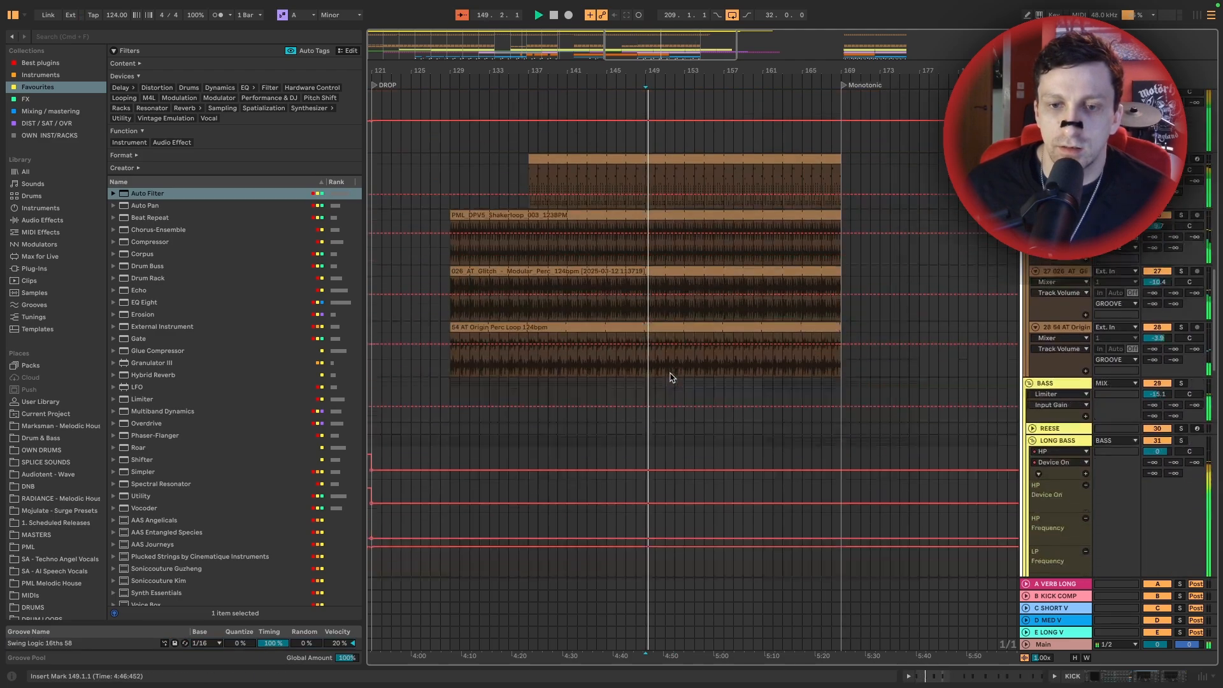
pyautogui.scroll(4, 707, 376)
pyautogui.hscroll(-1, 716, 372)
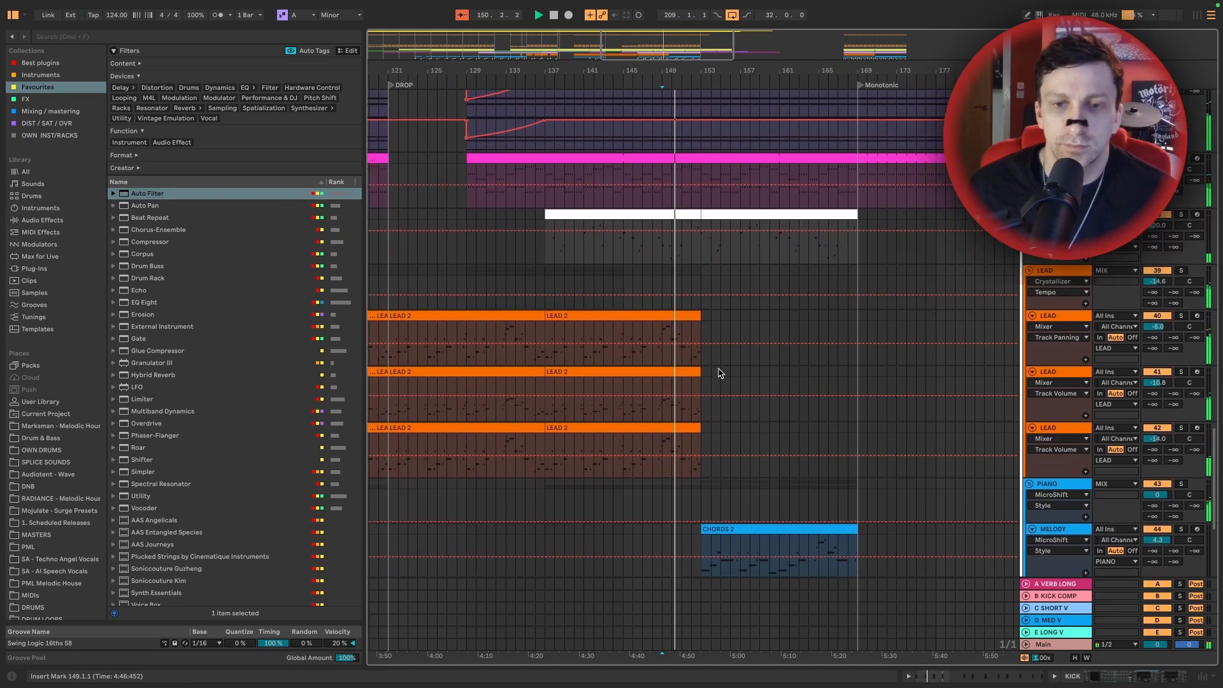
pyautogui.scroll(-3, 720, 369)
# Try to extend the three LEAD 2 clips from bar 137 to bar 154
pyautogui.click(695, 225)
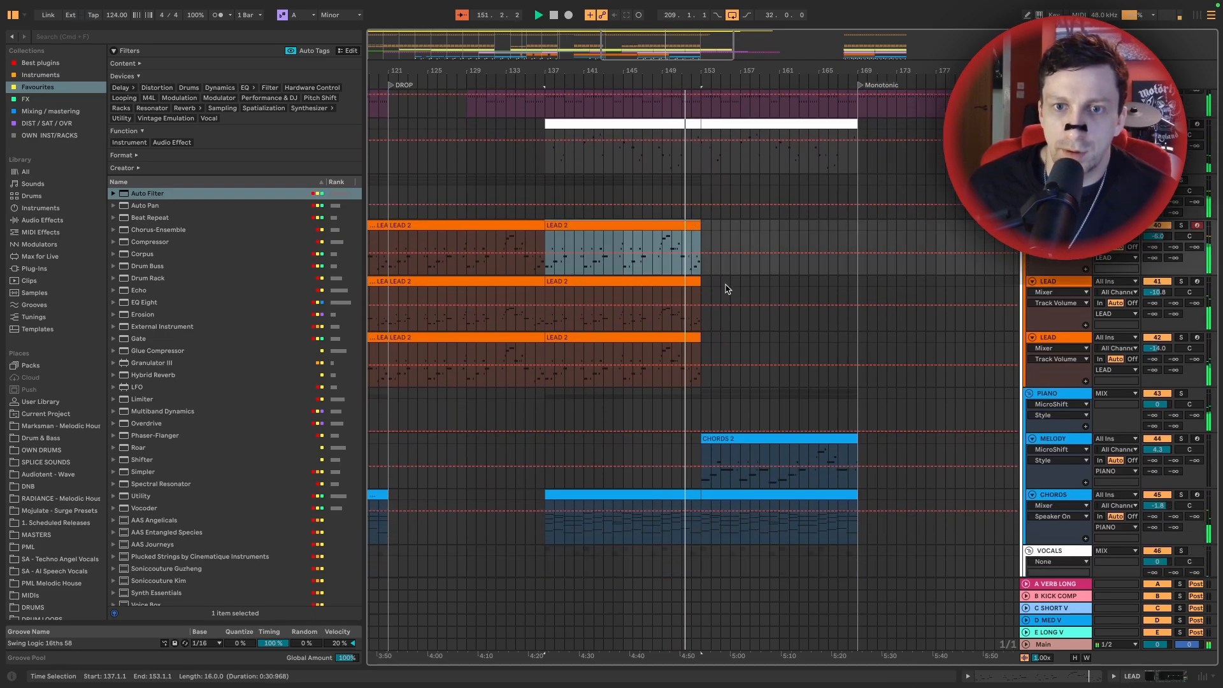
pyautogui.keyDown('shift'); pyautogui.click(694, 341); pyautogui.keyUp('shift')
pyautogui.moveTo(700, 337); pyautogui.dragTo(706, 336)
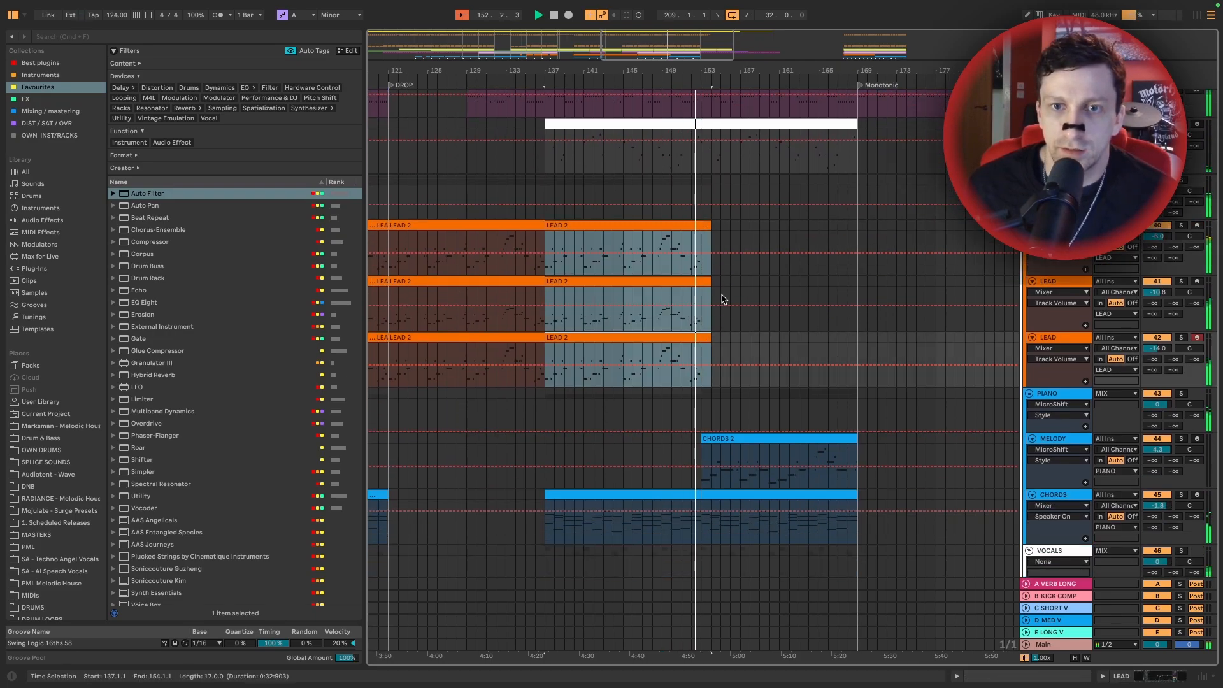
pyautogui.moveTo(725, 75); pyautogui.dragTo(726, 143)
pyautogui.press('space')
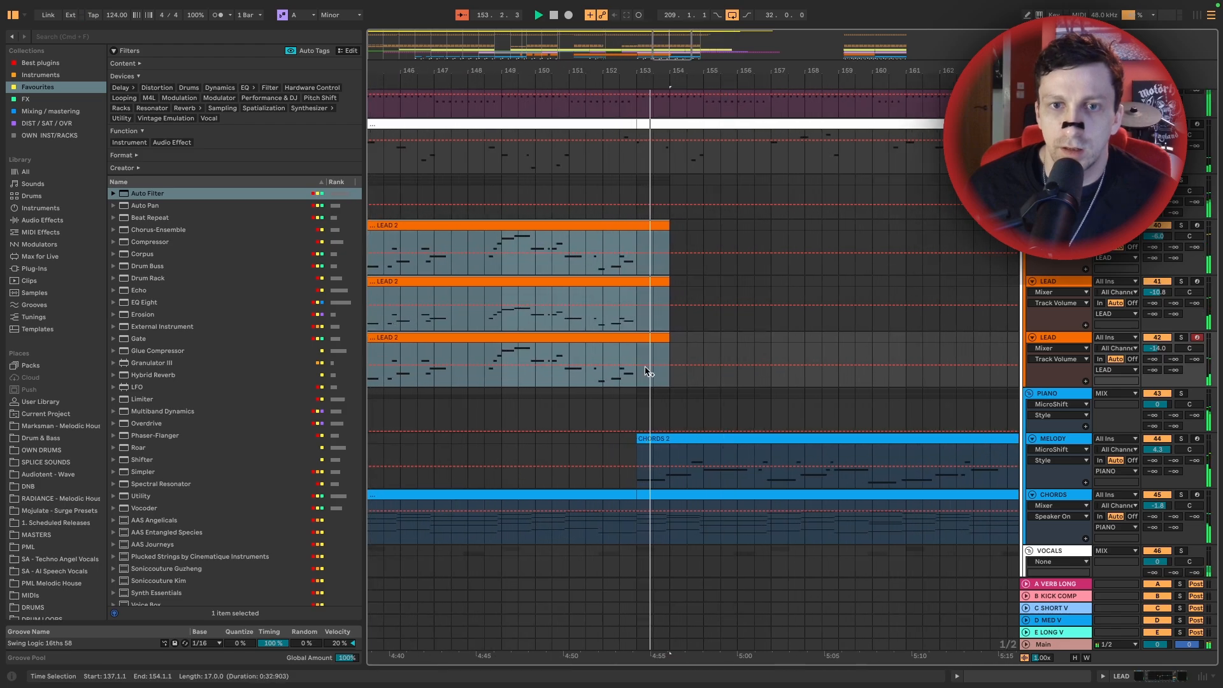
pyautogui.press('super+z')
# Duplicate the three LEAD 2 clips to bar 153, trim the copies to about half a bar, and play from bar 151
pyautogui.hotkey('ctrl', 'd')
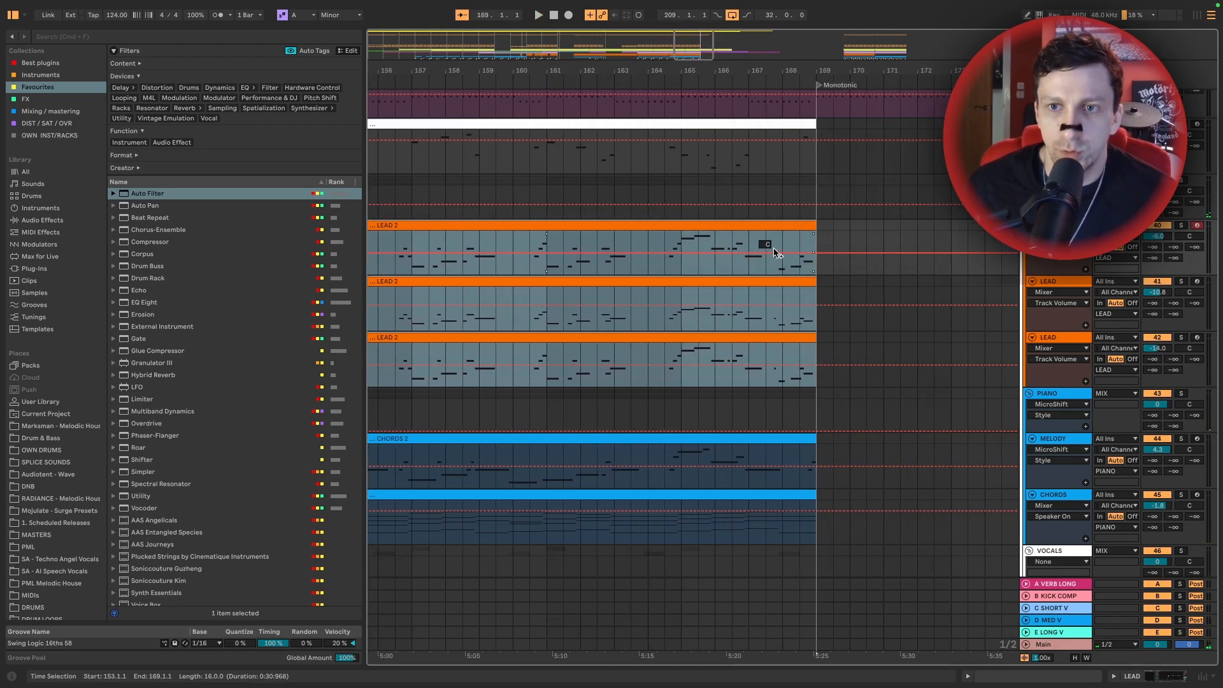
pyautogui.moveTo(815, 230); pyautogui.dragTo(616, 260)
pyautogui.click(548, 286)
pyautogui.press('space')
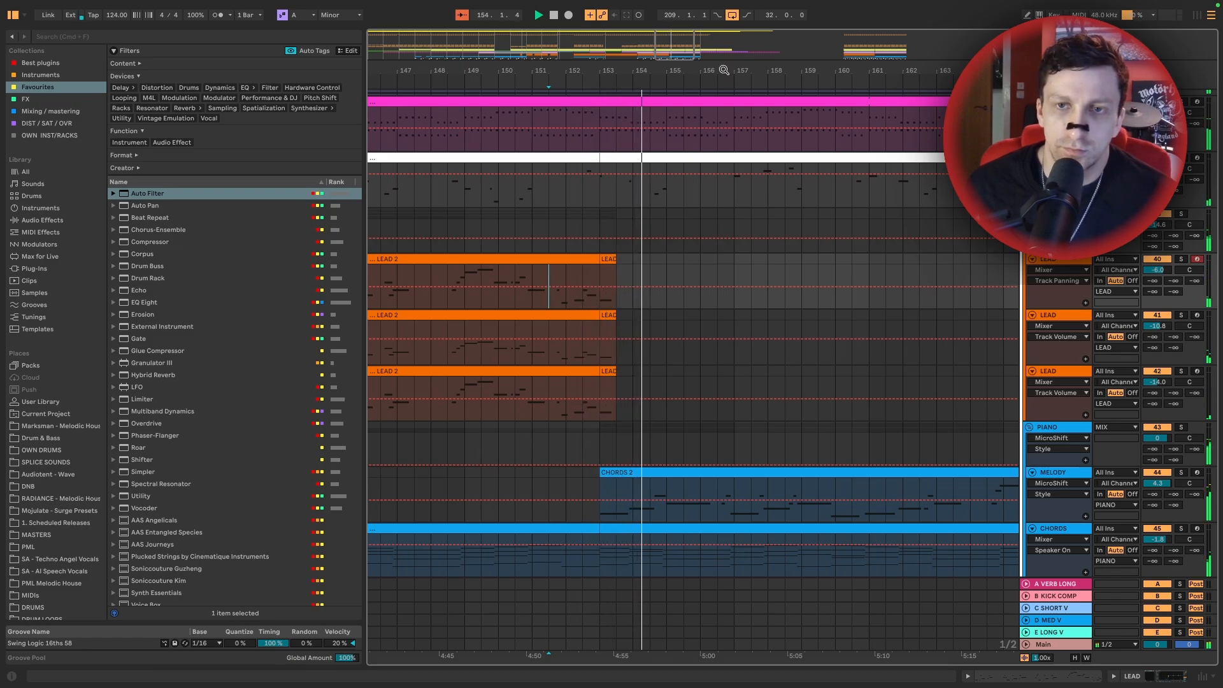
# Automate the KICK track's HP Device On to be on from bar 152 to bar 153
pyautogui.moveTo(726, 66); pyautogui.dragTo(719, 39)
pyautogui.scroll(8, 781, 214)
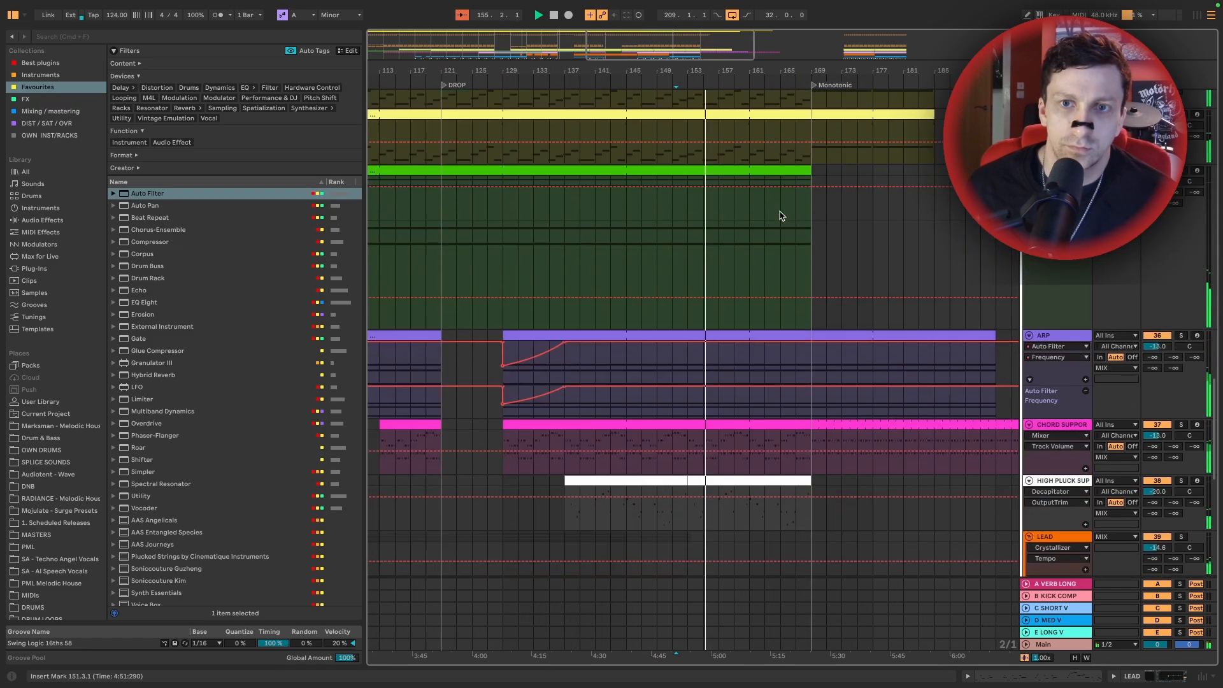
pyautogui.scroll(-1, 782, 214)
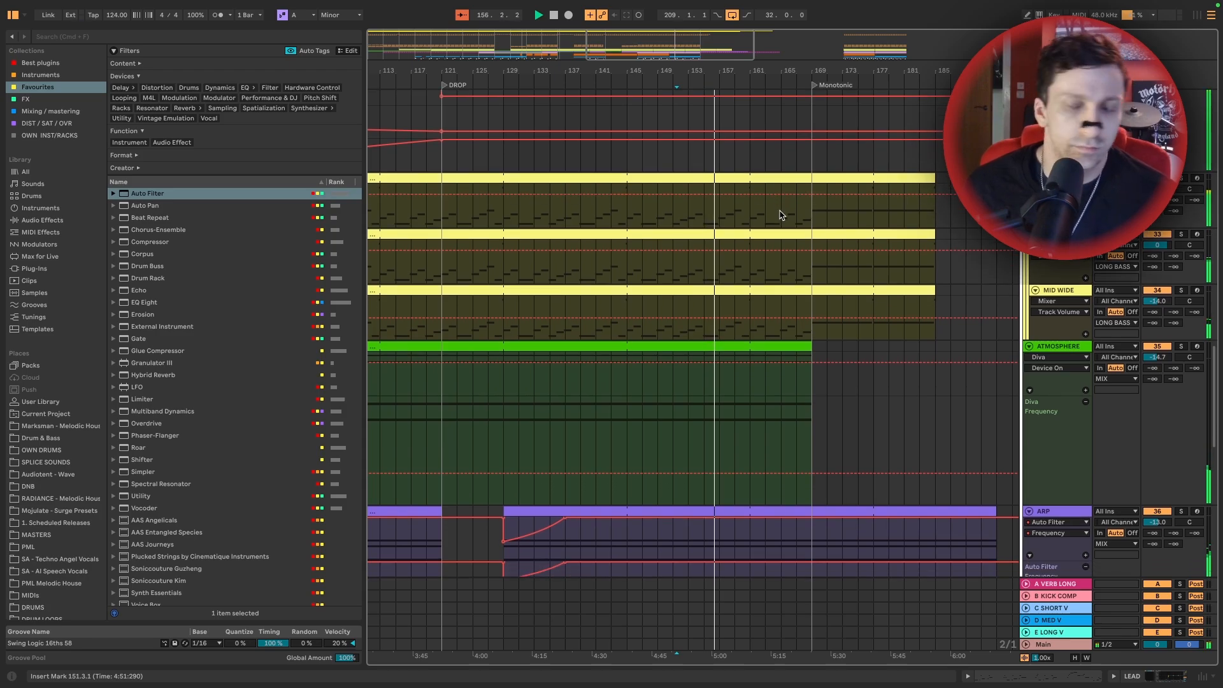
pyautogui.scroll(15, 782, 214)
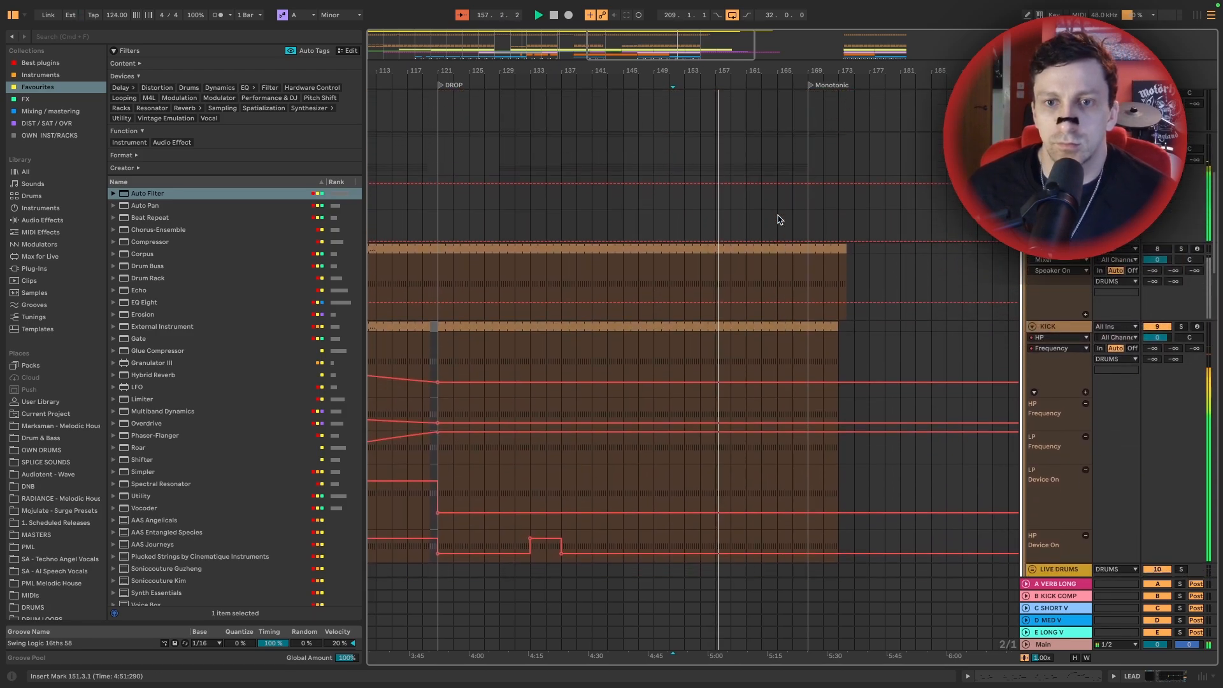
pyautogui.click(691, 427)
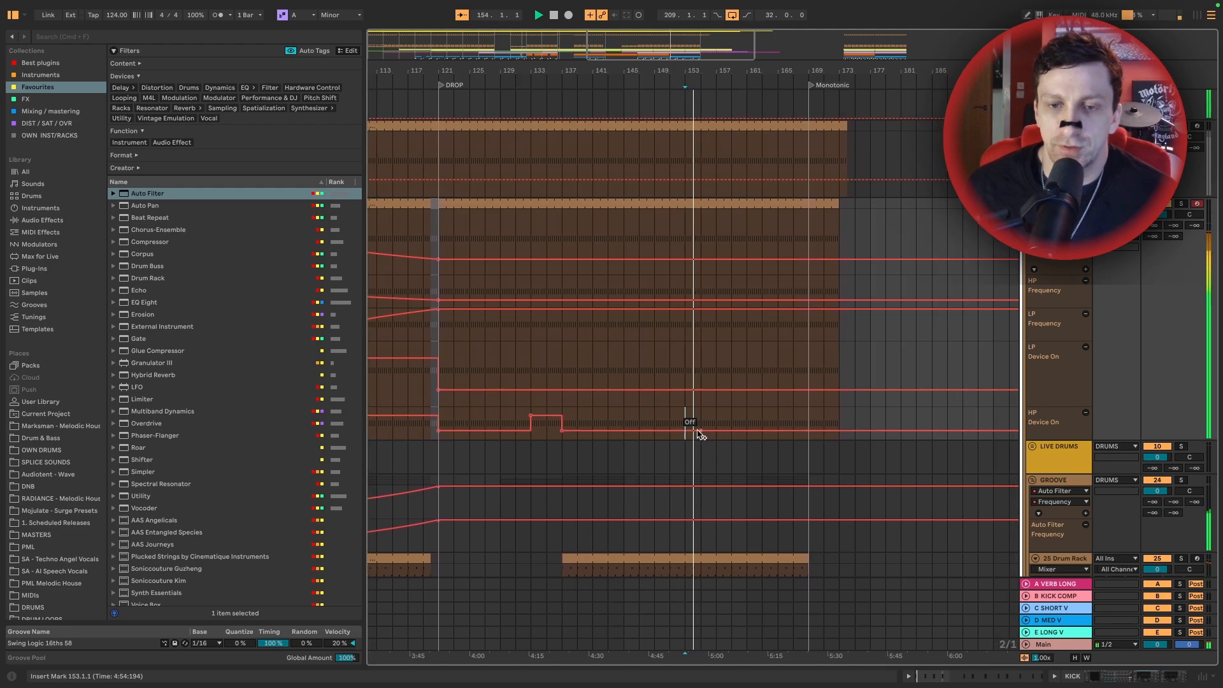
pyautogui.moveTo(668, 432)
pyautogui.mouseDown()
pyautogui.moveTo(670, 416)
pyautogui.moveTo(684, 430)
pyautogui.mouseUp()
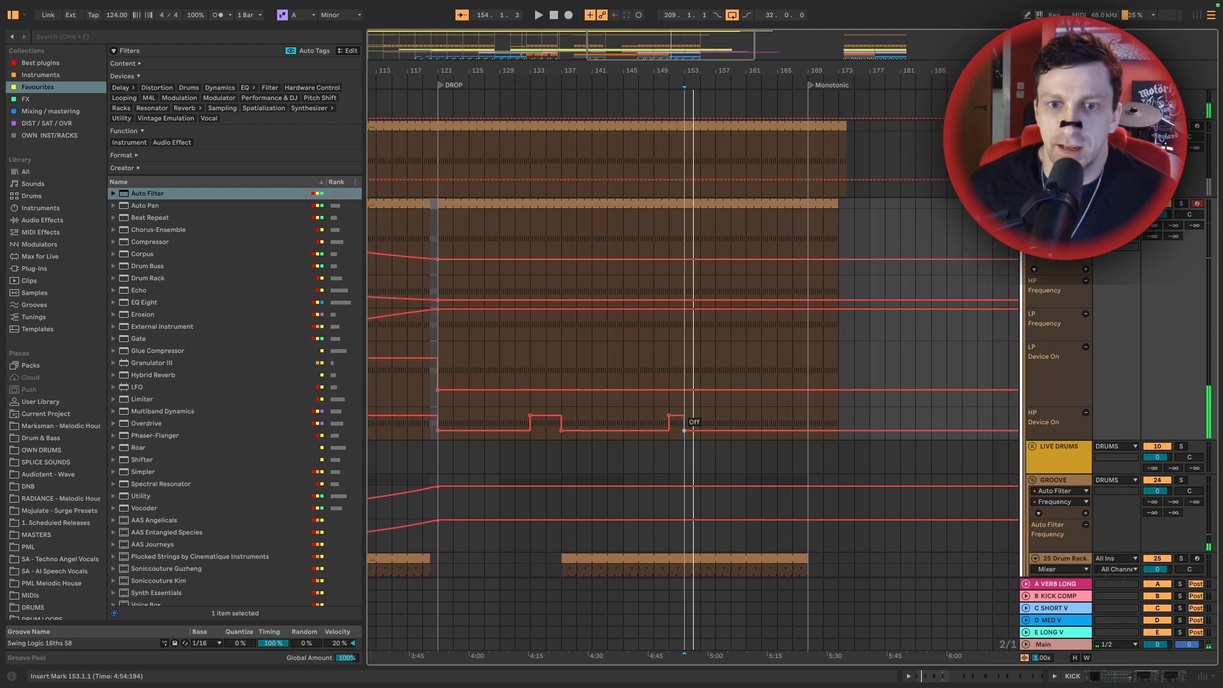
# Play from bar 149 and automate the KICK track's HP Device On to be on from bar 165 to bar 169
pyautogui.click(660, 417)
pyautogui.press('space')
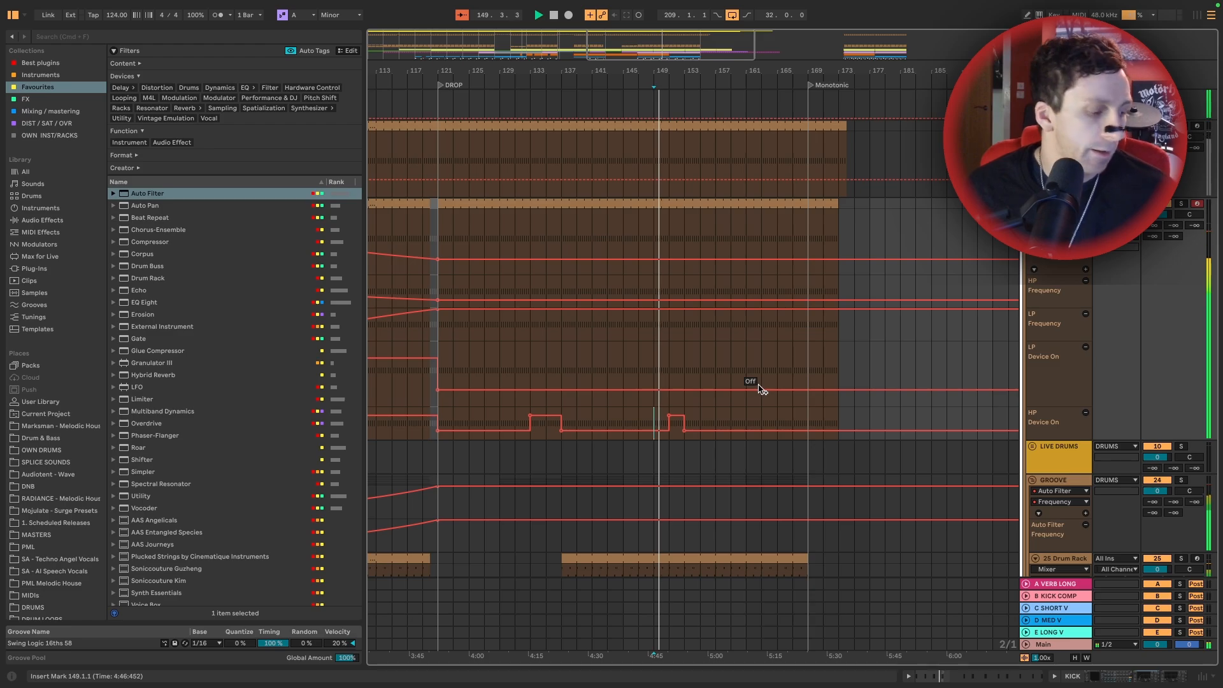
pyautogui.scroll(-4, 644, 335)
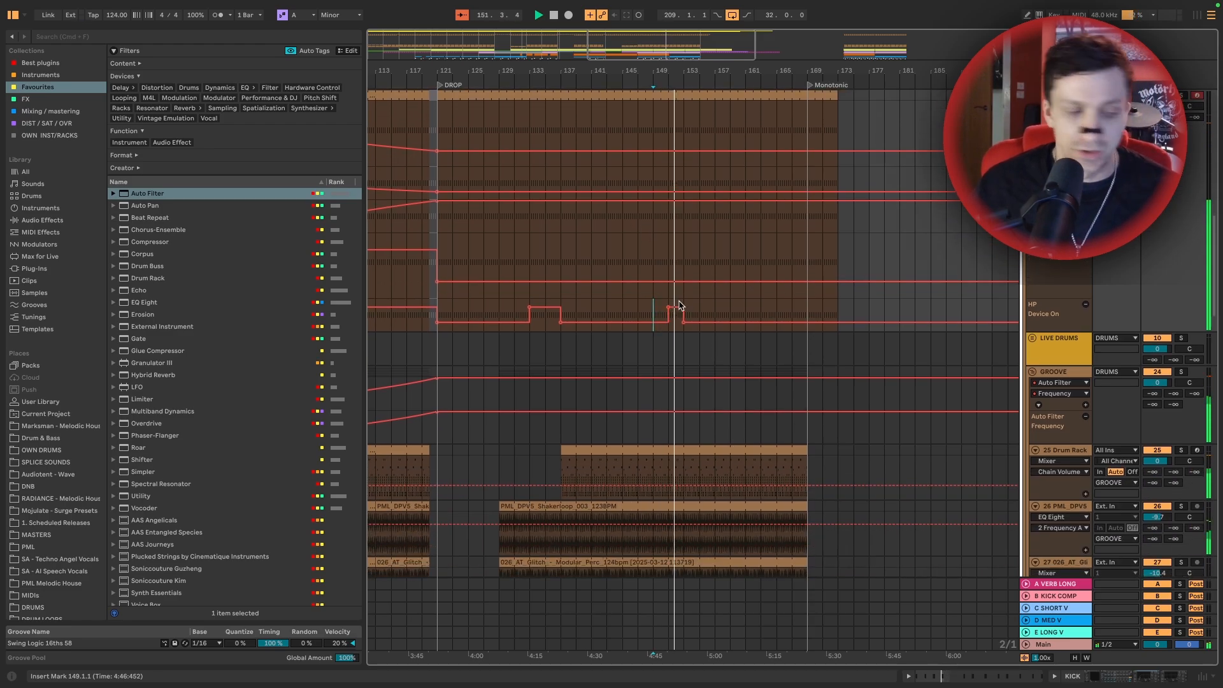
pyautogui.scroll(-2, 720, 280)
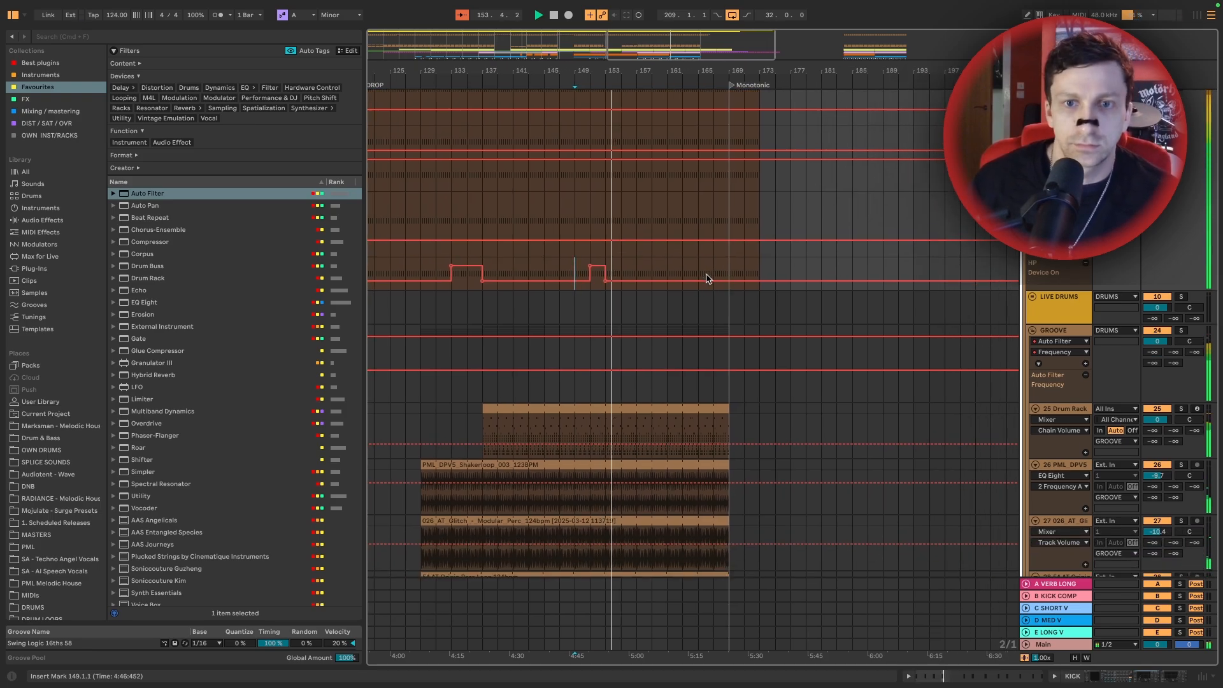
pyautogui.click(667, 279)
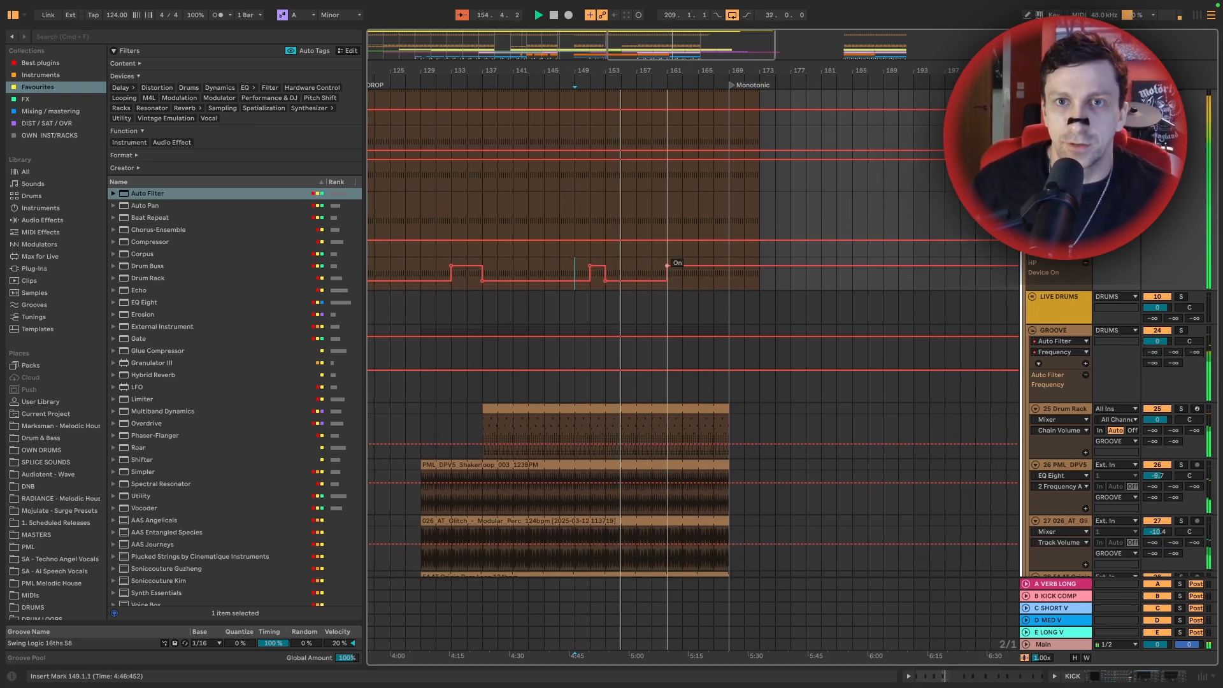
pyautogui.click(728, 281)
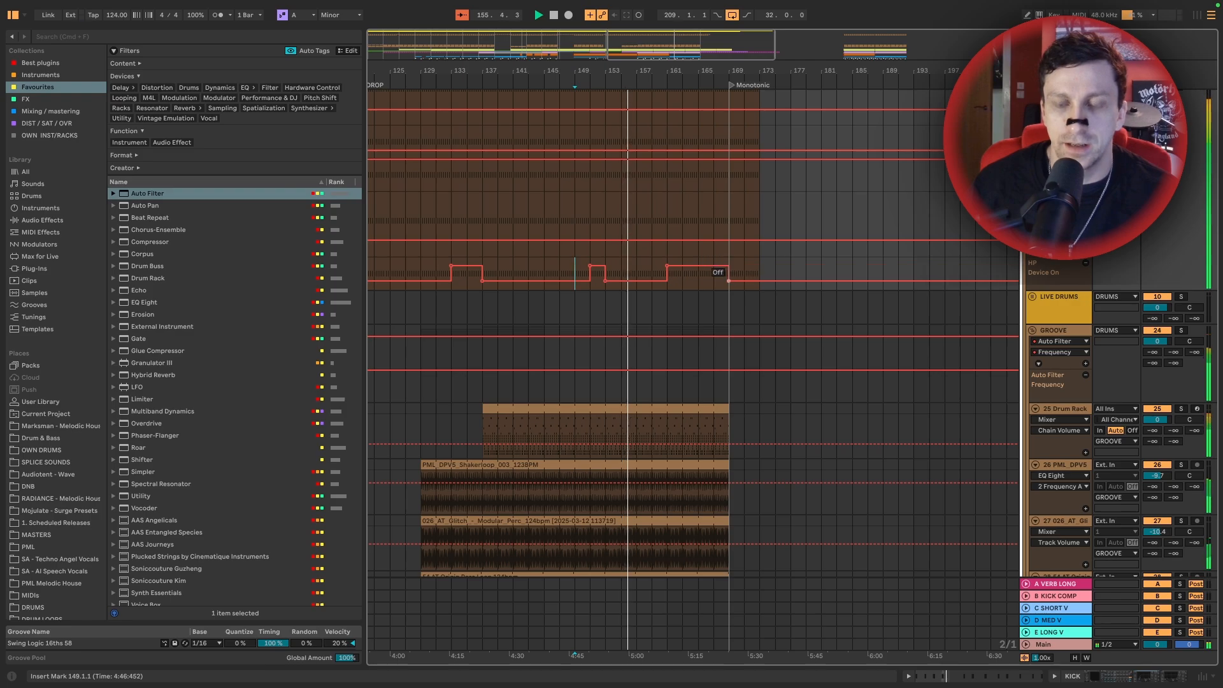
# Try starting the KICK track's last HP Device On section at bar 165, and return its start to bar 161
pyautogui.moveTo(668, 267); pyautogui.dragTo(699, 266)
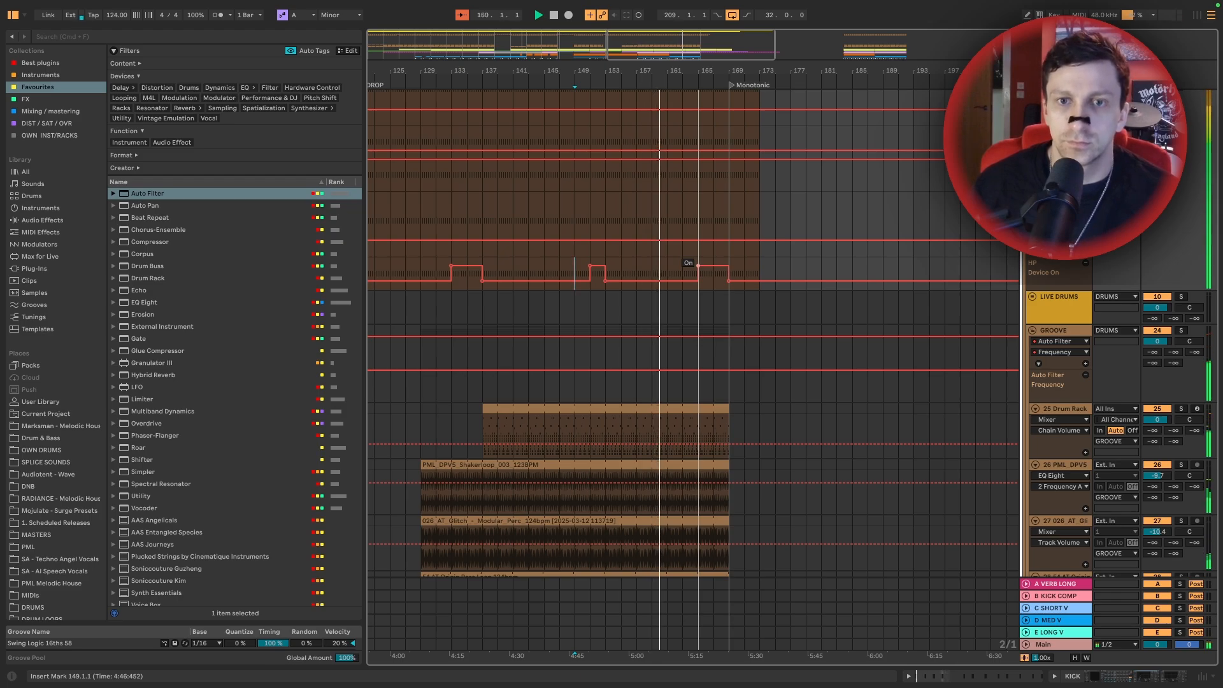
pyautogui.moveTo(698, 265); pyautogui.dragTo(668, 265)
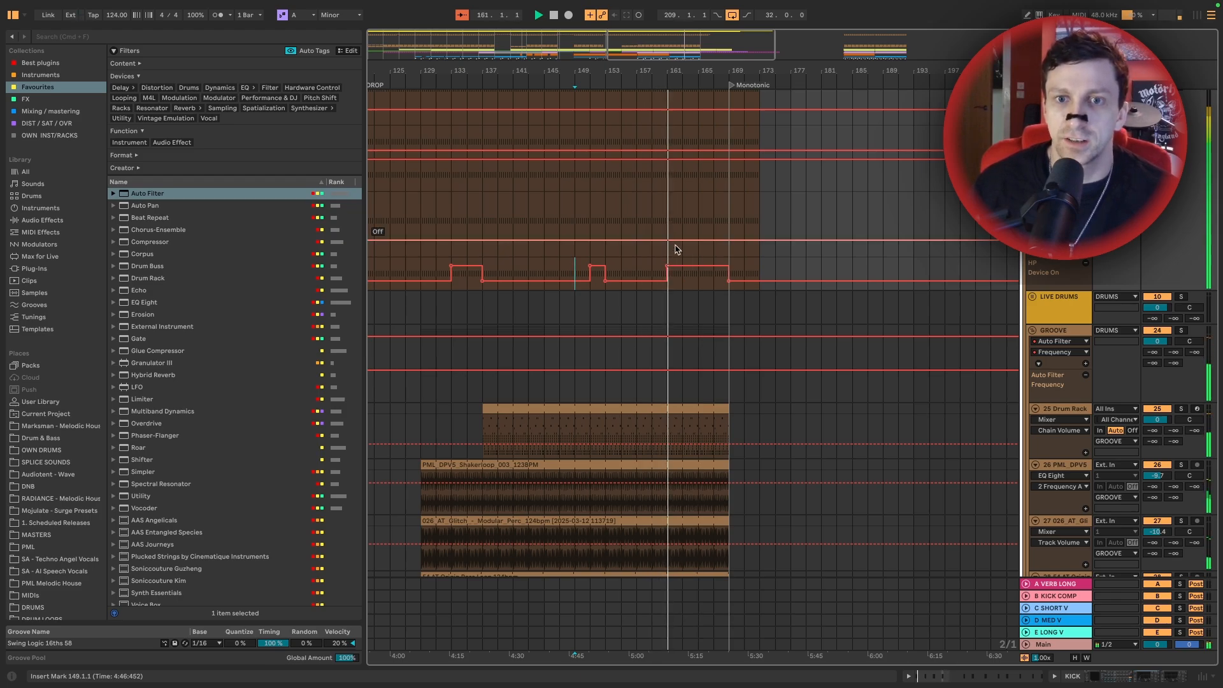
# Extend the ATMOSPHERE clip from the Monotonic marker to bar 185
pyautogui.hscroll(3, 733, 239)
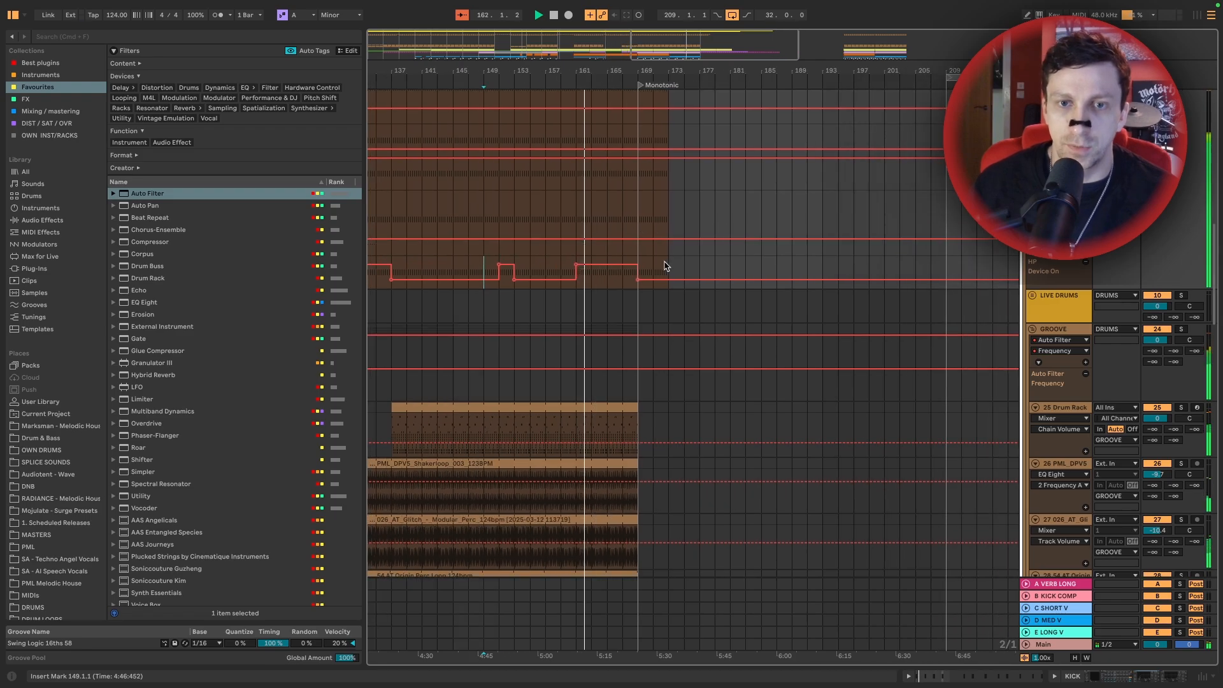
pyautogui.scroll(-10, 663, 265)
pyautogui.scroll(-5, 664, 265)
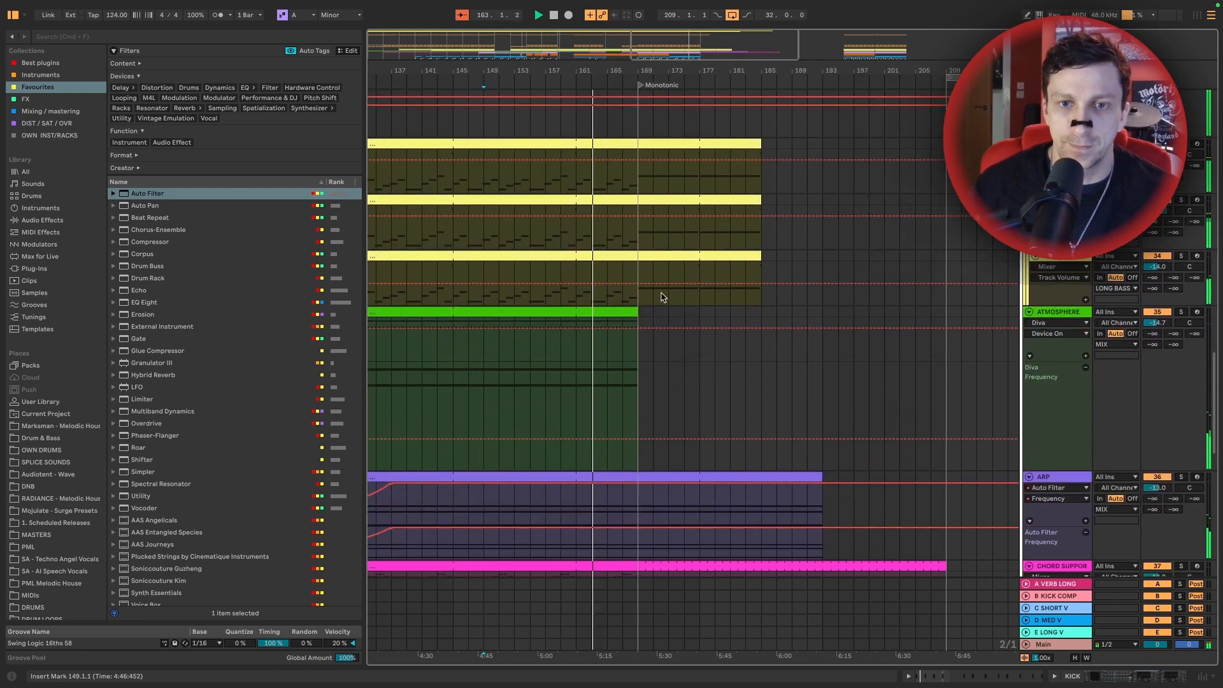
pyautogui.click(631, 310)
pyautogui.moveTo(638, 311); pyautogui.dragTo(762, 310)
# Stop playback and split the SUB, MAIN COMPONENT and MID WIDE bass clips at 165.4.1, selecting them up to bar 169
pyautogui.scroll(-5, 635, 348)
pyautogui.scroll(-6, 637, 347)
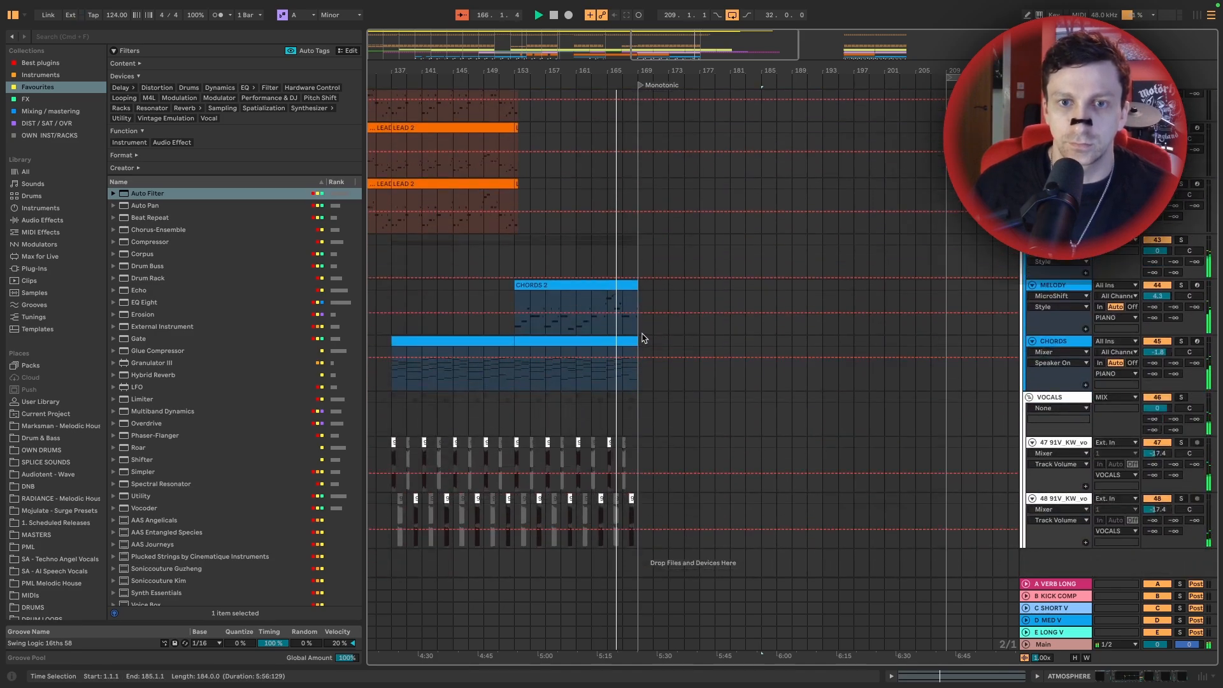
pyautogui.scroll(10, 663, 281)
pyautogui.scroll(-3, 667, 284)
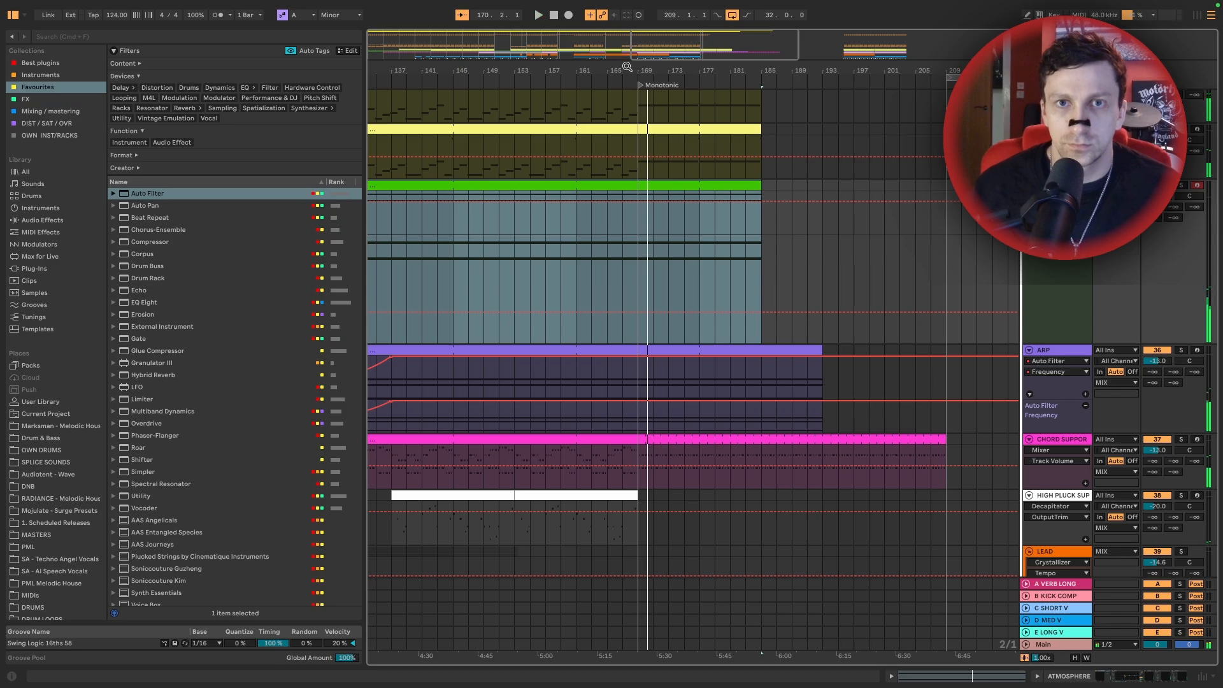
pyautogui.moveTo(628, 67); pyautogui.dragTo(626, 78)
pyautogui.press('space')
pyautogui.click(700, 167)
pyautogui.scroll(5, 707, 169)
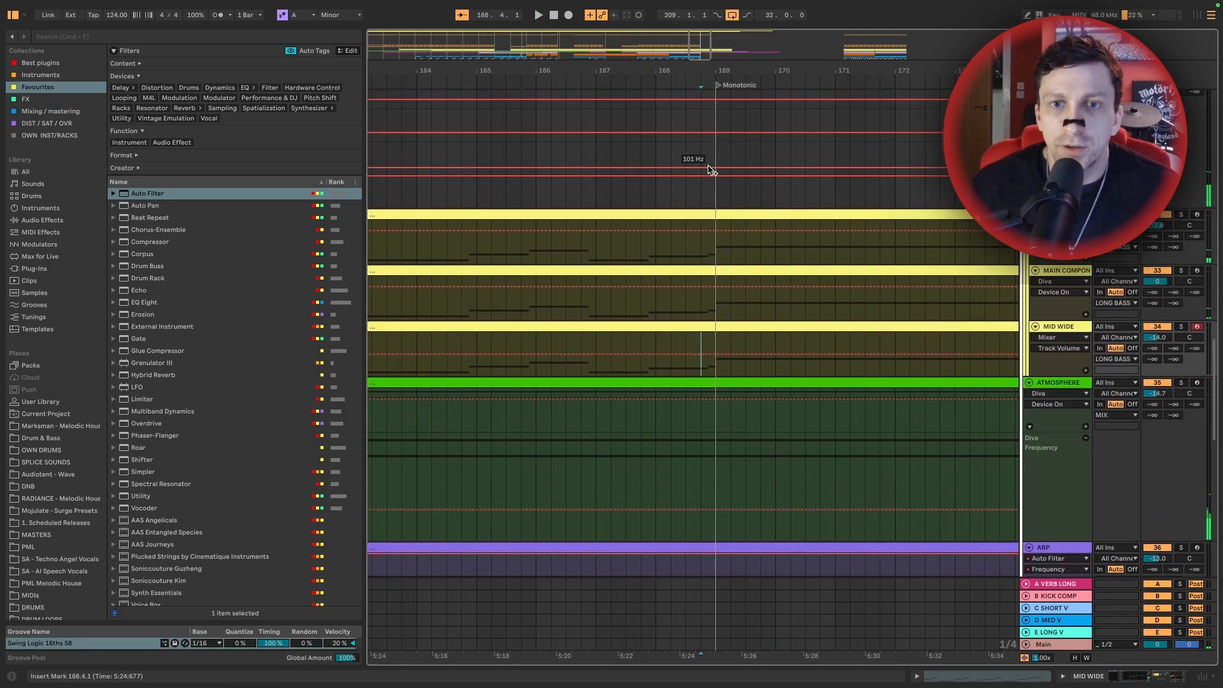
pyautogui.click(527, 248)
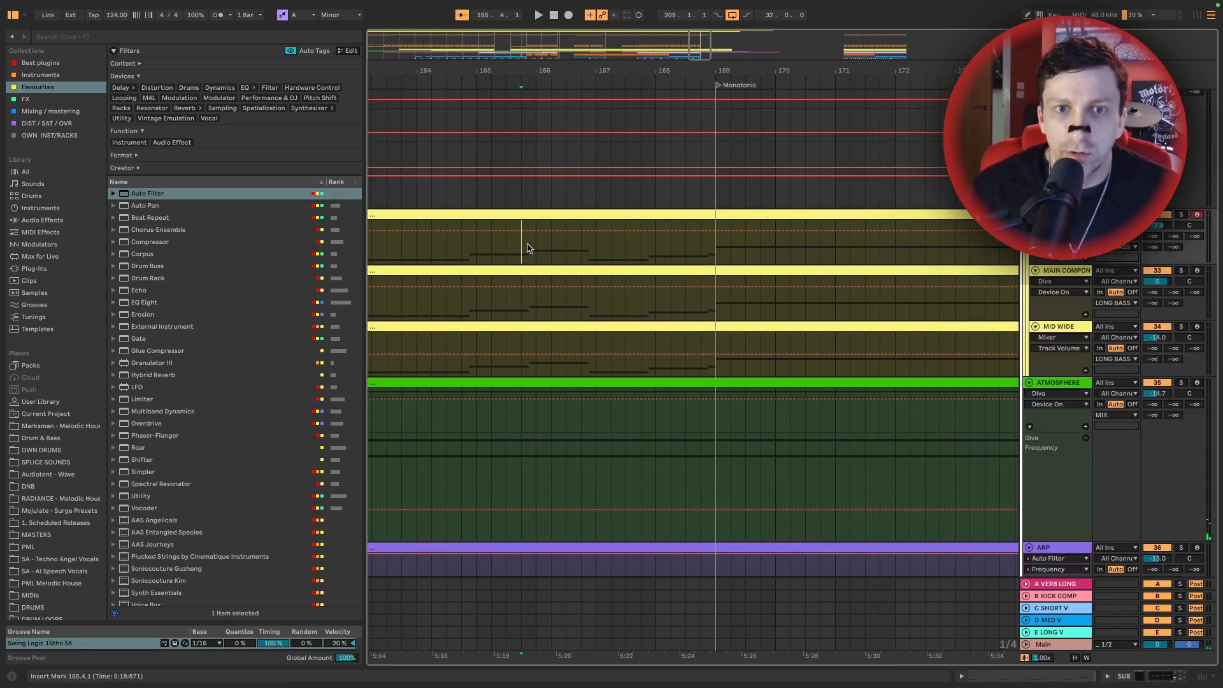
pyautogui.keyDown('shift'); pyautogui.click(522, 350); pyautogui.keyUp('shift')
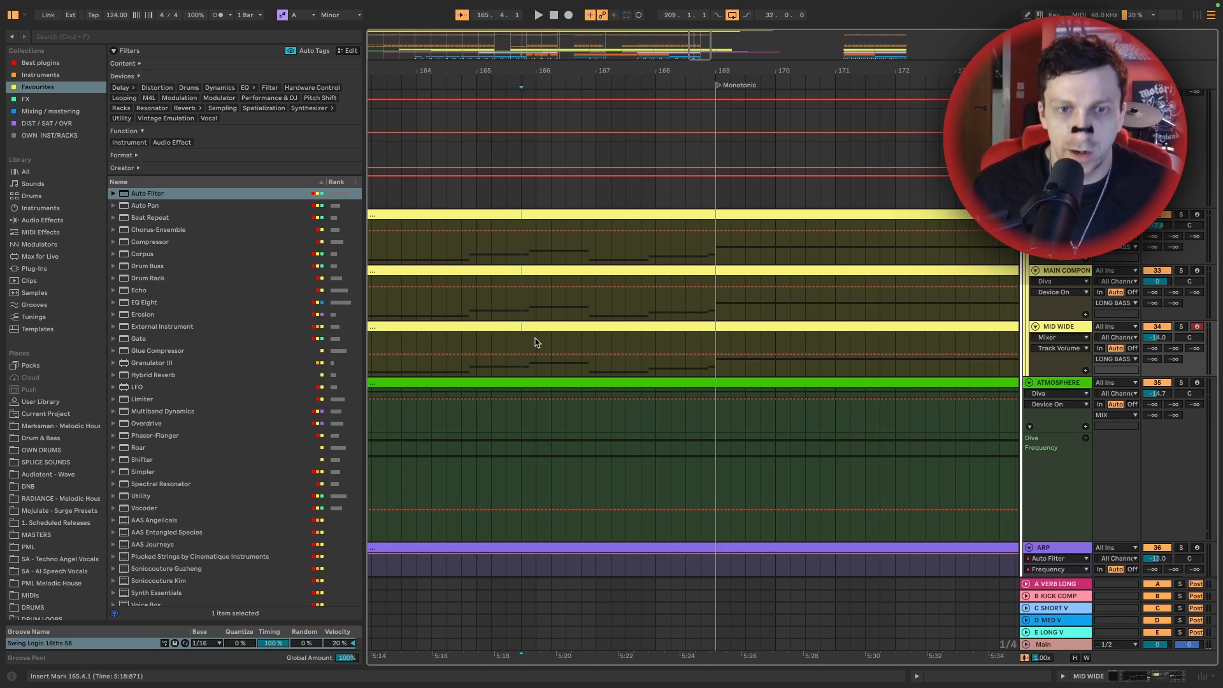
pyautogui.press('a')
pyautogui.keyDown('shift'); pyautogui.click(664, 246); pyautogui.keyUp('shift')
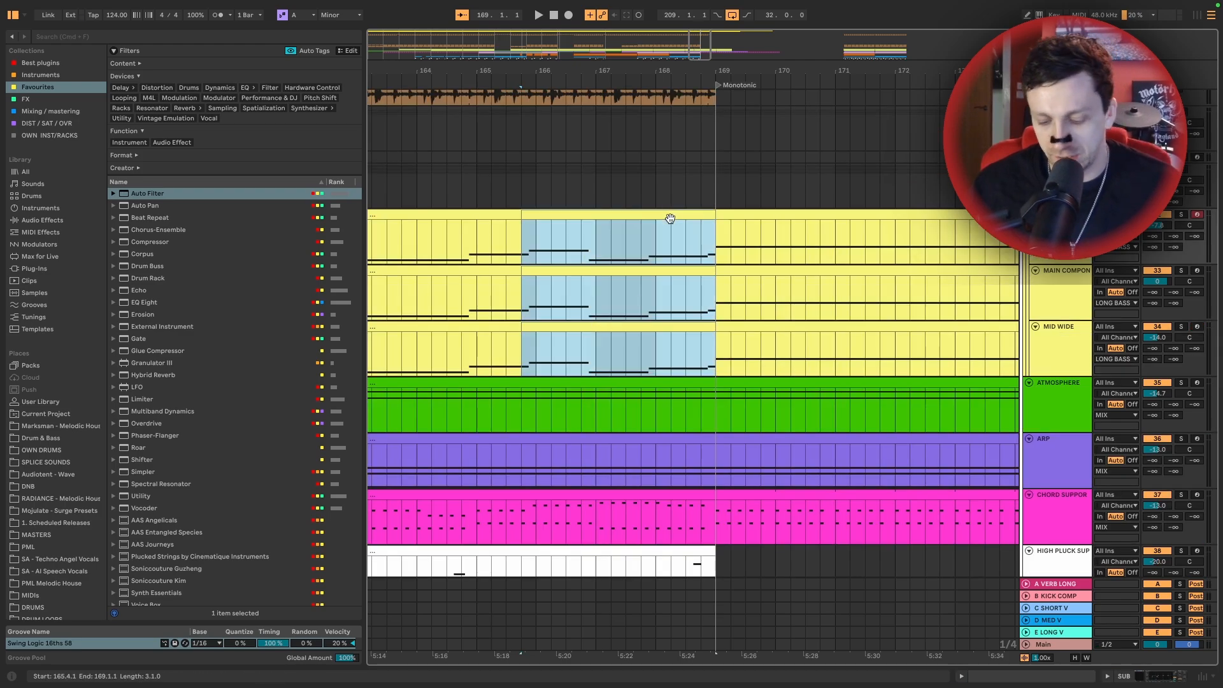
# Raise the last note of SUB's clip before bar 169 to G1, paste that clip over MAIN COMPONENT's and MID WIDE's, and play from 167.4.1
pyautogui.doubleClick(669, 219)
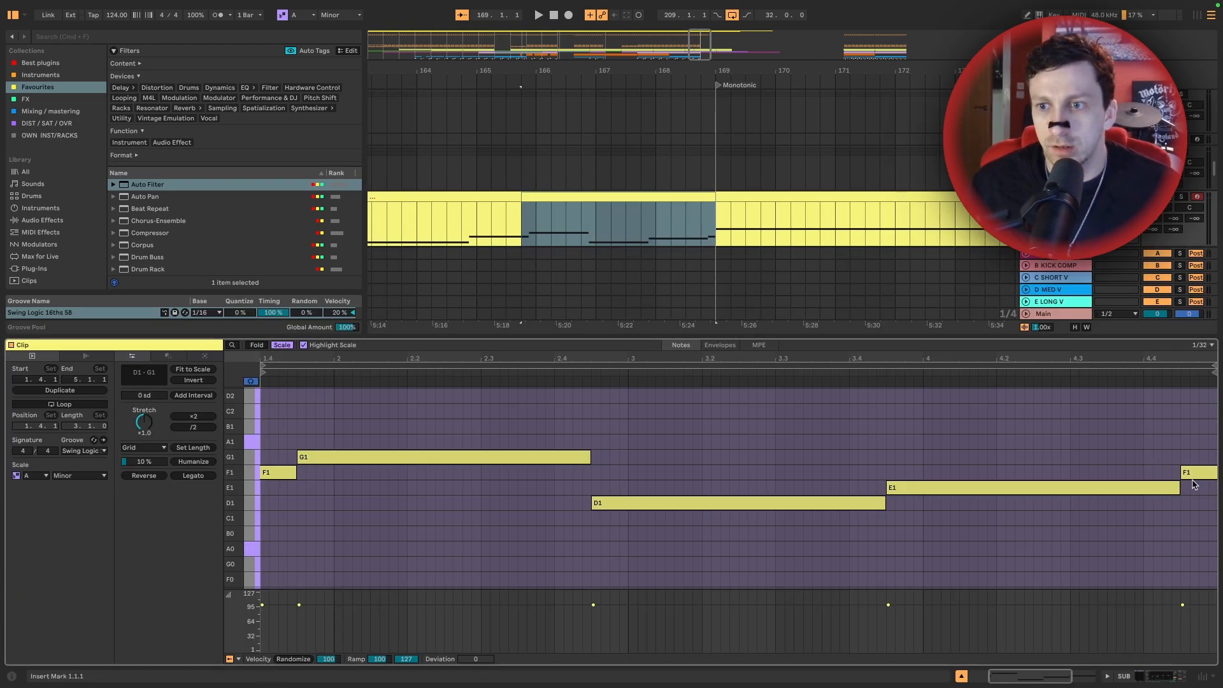
pyautogui.click(1203, 472)
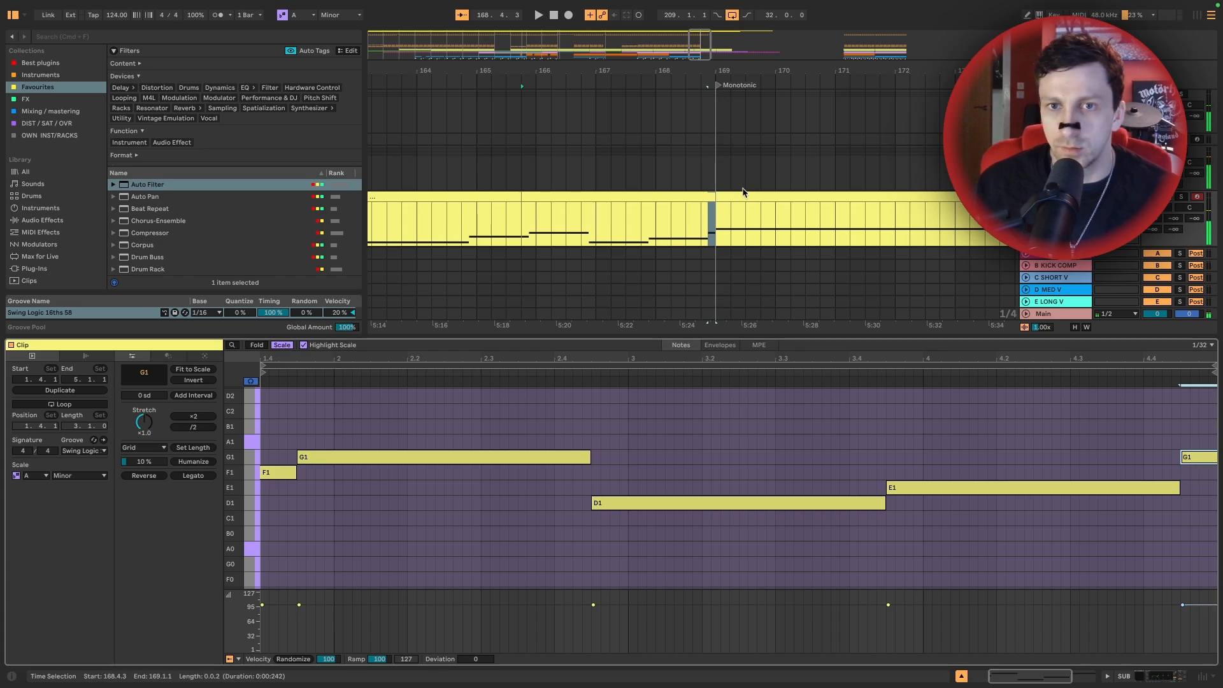
pyautogui.scroll(-4, 736, 185)
pyautogui.click(688, 107)
pyautogui.press('super+c')
pyautogui.click(663, 161)
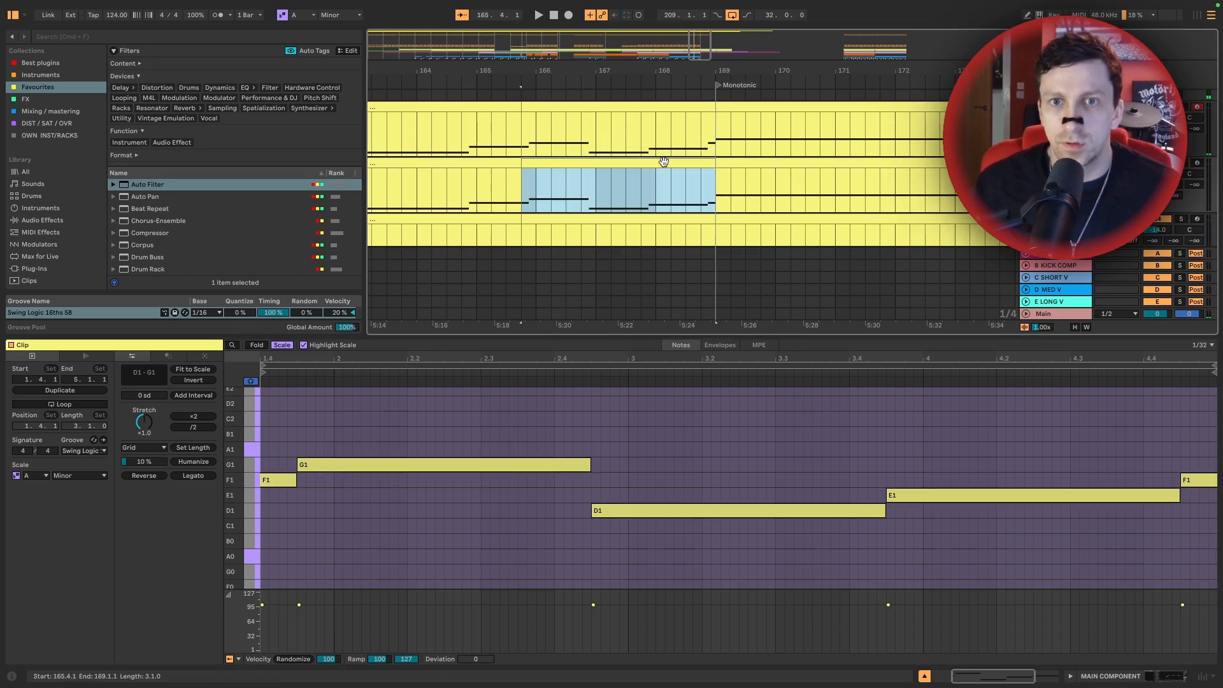
pyautogui.press('super+v')
pyautogui.scroll(-3, 671, 184)
pyautogui.click(674, 151)
pyautogui.click(642, 129)
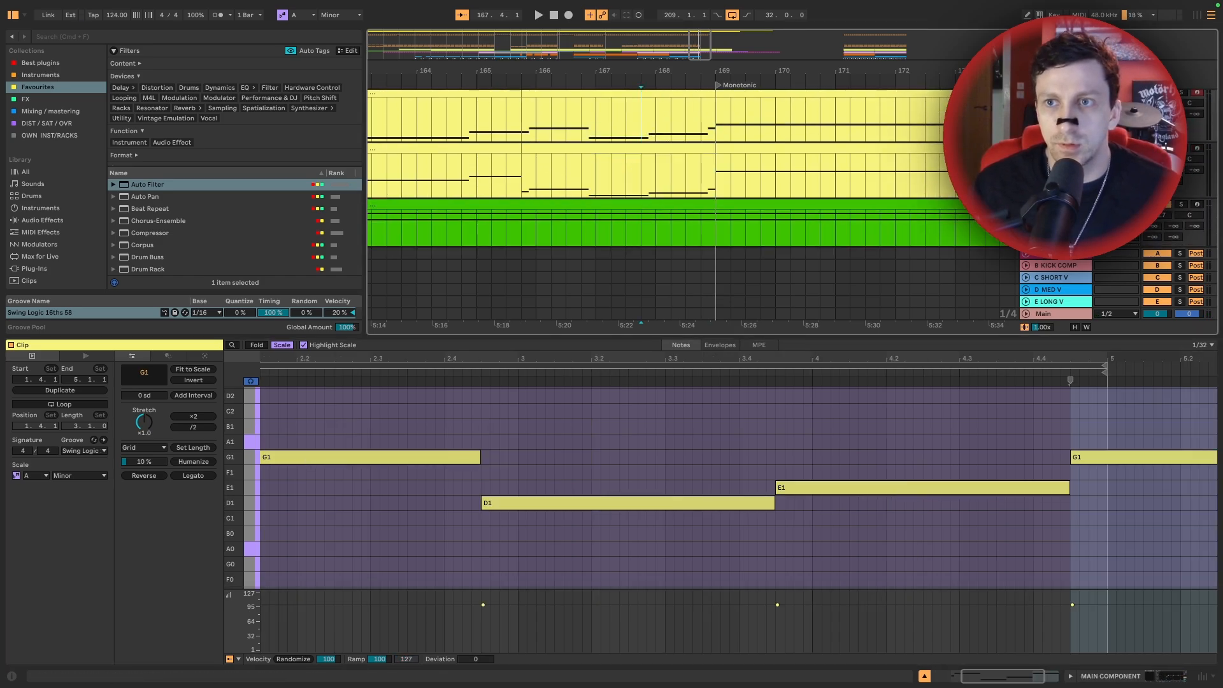
pyautogui.press('space')
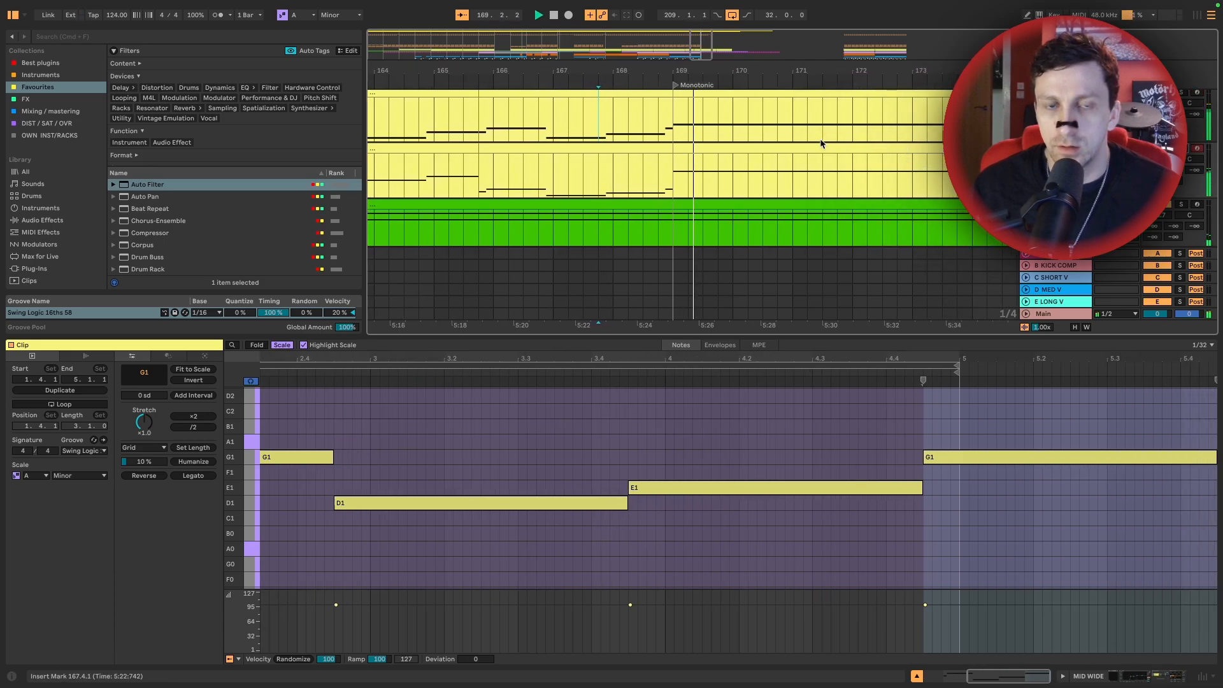
pyautogui.press('space')
# Lower the MID WIDE clip at bar 169 by an octave, long note to A1 and last note to A2, and play it
pyautogui.click(701, 151)
pyautogui.moveTo(815, 396); pyautogui.dragTo(806, 640)
pyautogui.hotkey('shift', 'Down')
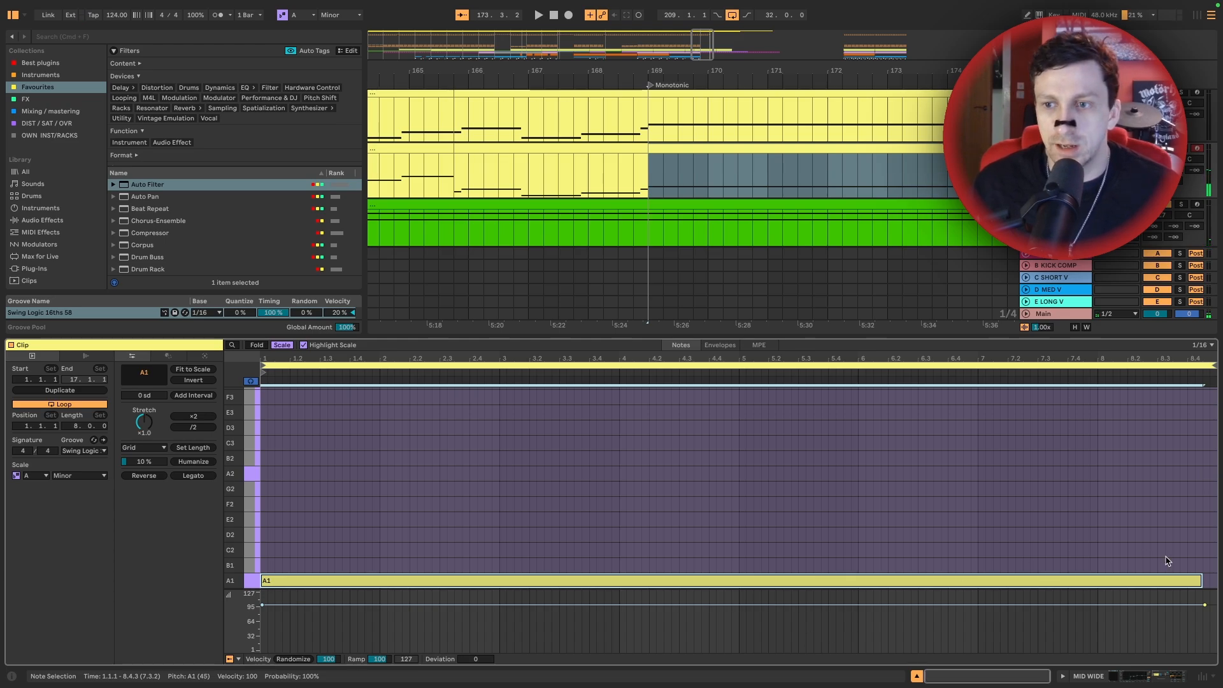
pyautogui.scroll(3, 1122, 521)
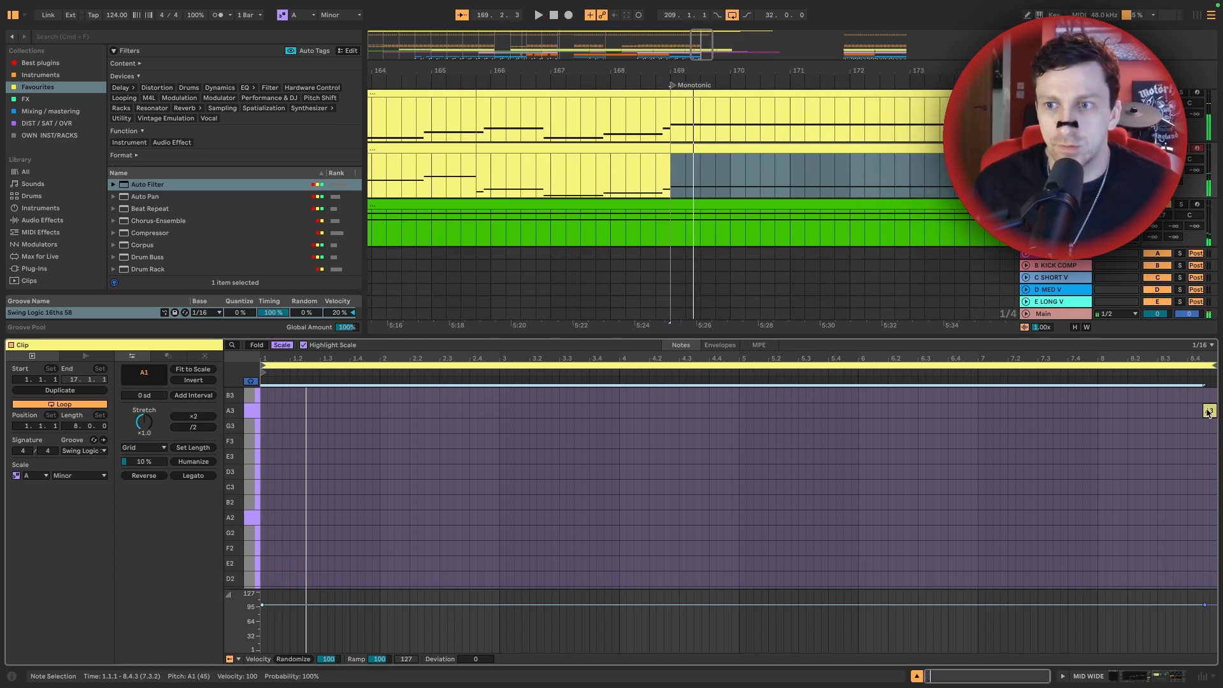
pyautogui.click(1208, 410)
pyautogui.click(669, 83)
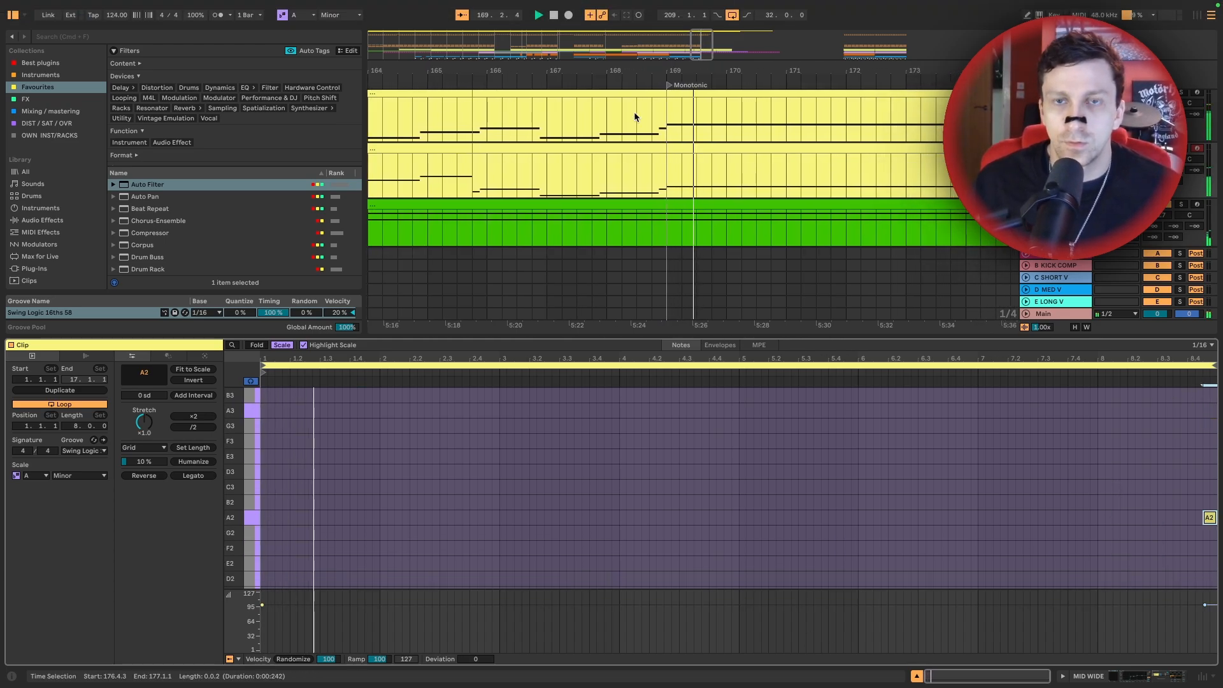
# Compare the clip with the earlier bass sections, raise all its notes by an octave, and play from bar 169 with the clip view closed
pyautogui.moveTo(622, 72); pyautogui.dragTo(623, 40)
pyautogui.press('-')
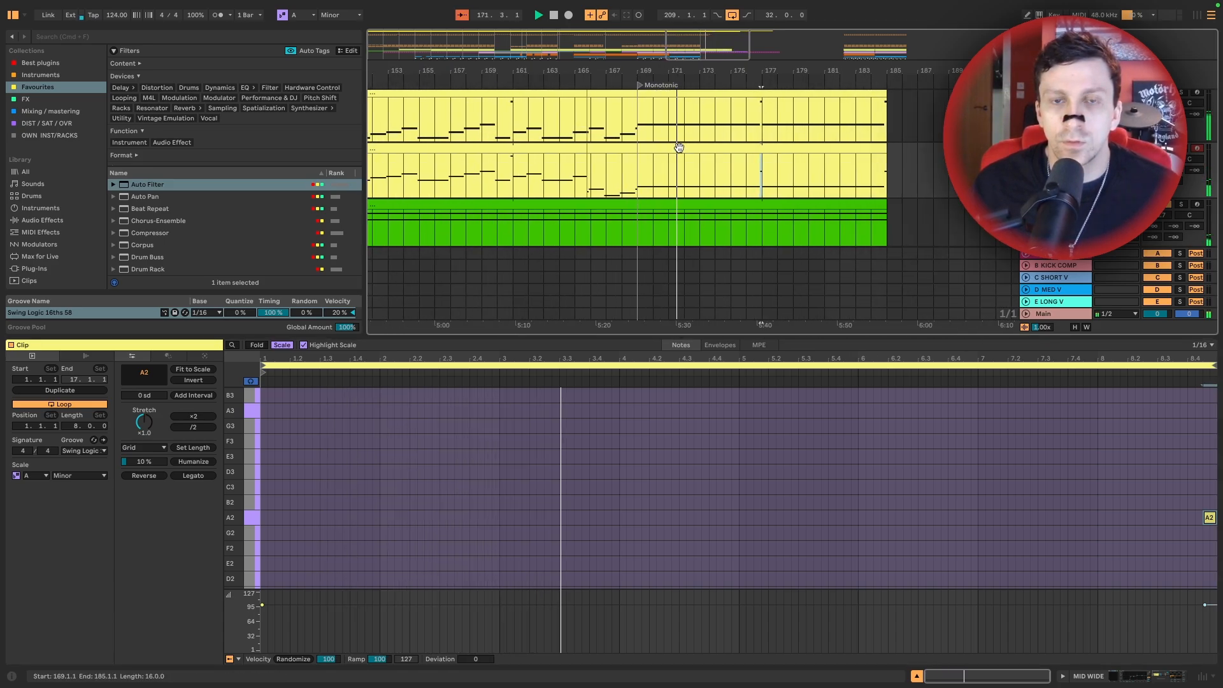
pyautogui.hscroll(-15, 680, 148)
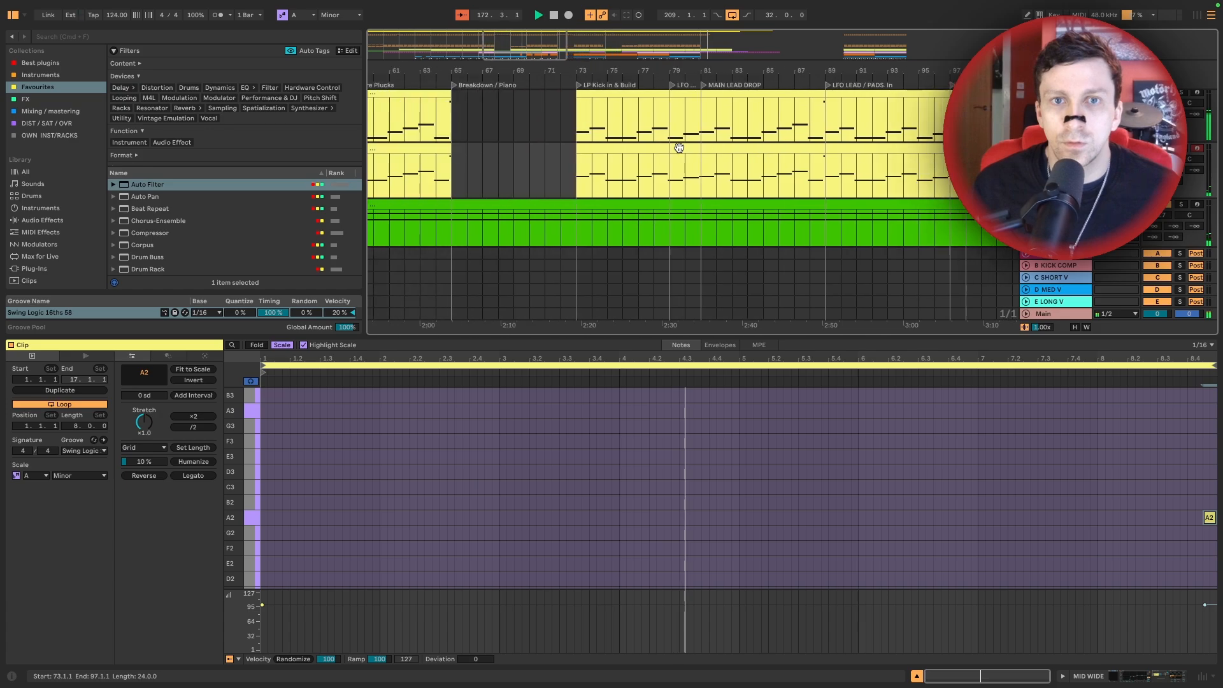
pyautogui.hscroll(20, 680, 152)
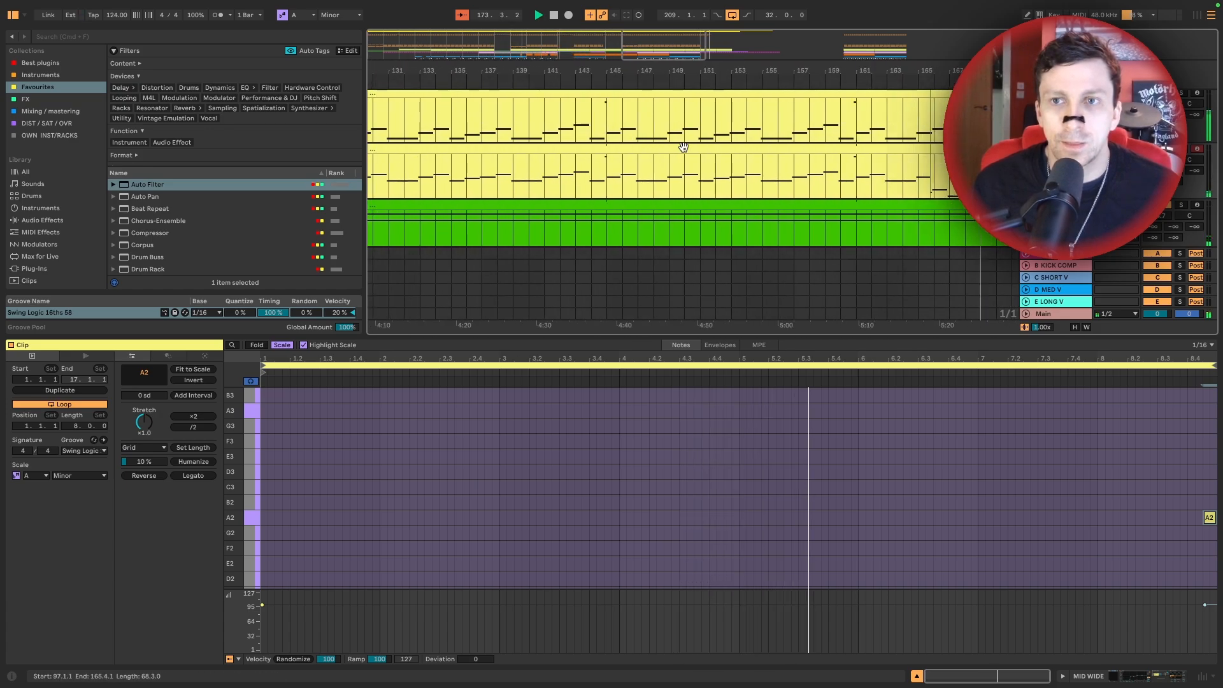
pyautogui.press('space')
pyautogui.click(571, 149)
pyautogui.click(661, 403)
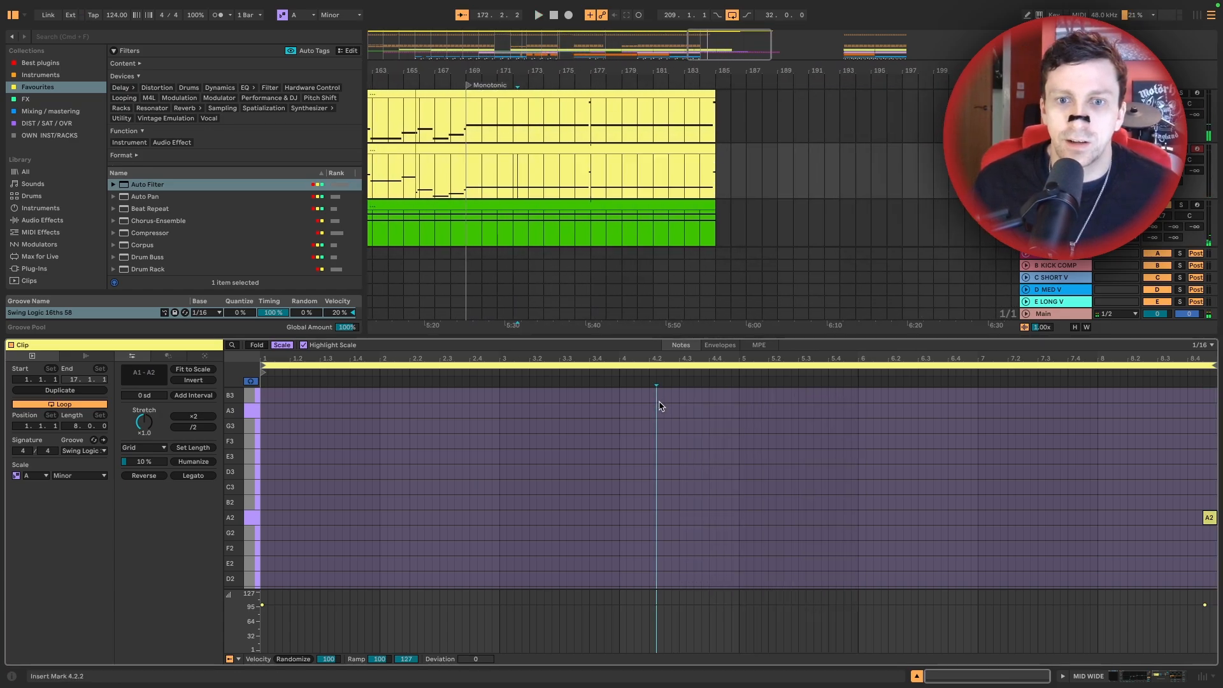
pyautogui.press('super+a')
pyautogui.hotkey('shift', 'Up')
pyautogui.press('space')
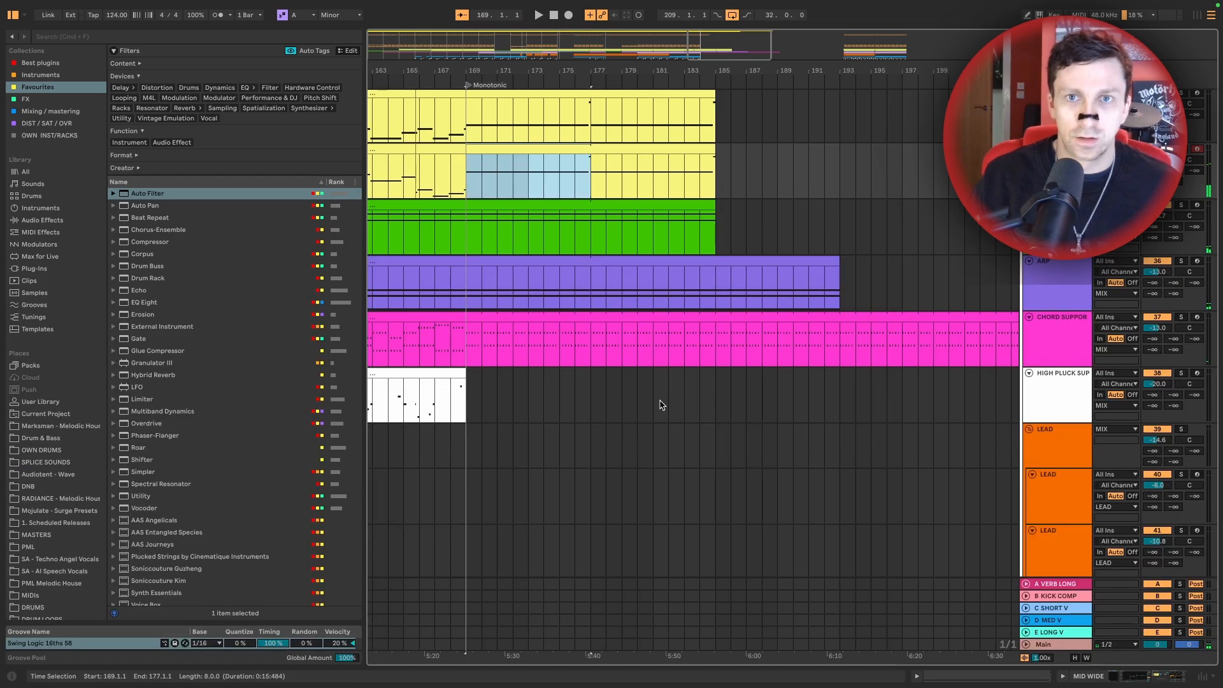
pyautogui.press('super+alt+l')
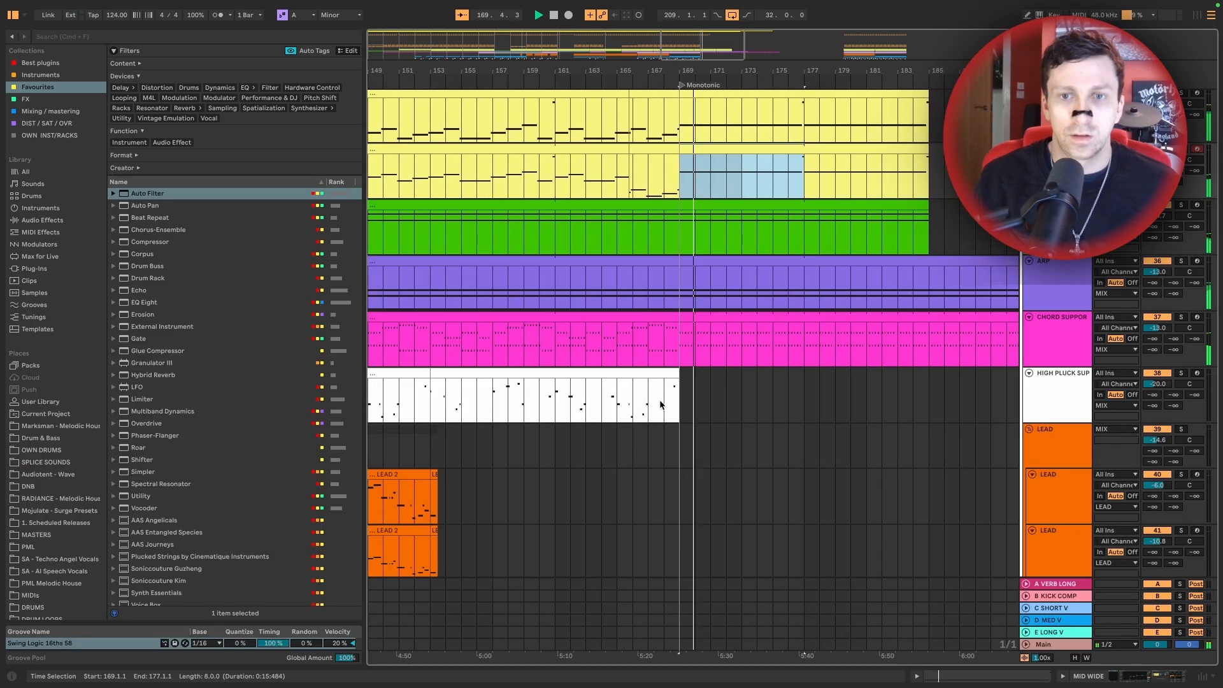
# Stop playback and extend the shaker, glitch percussion and Origin percussion loops together to bar 185
pyautogui.scroll(5, 632, 377)
pyautogui.press('space')
pyautogui.moveTo(742, 66); pyautogui.dragTo(742, 38)
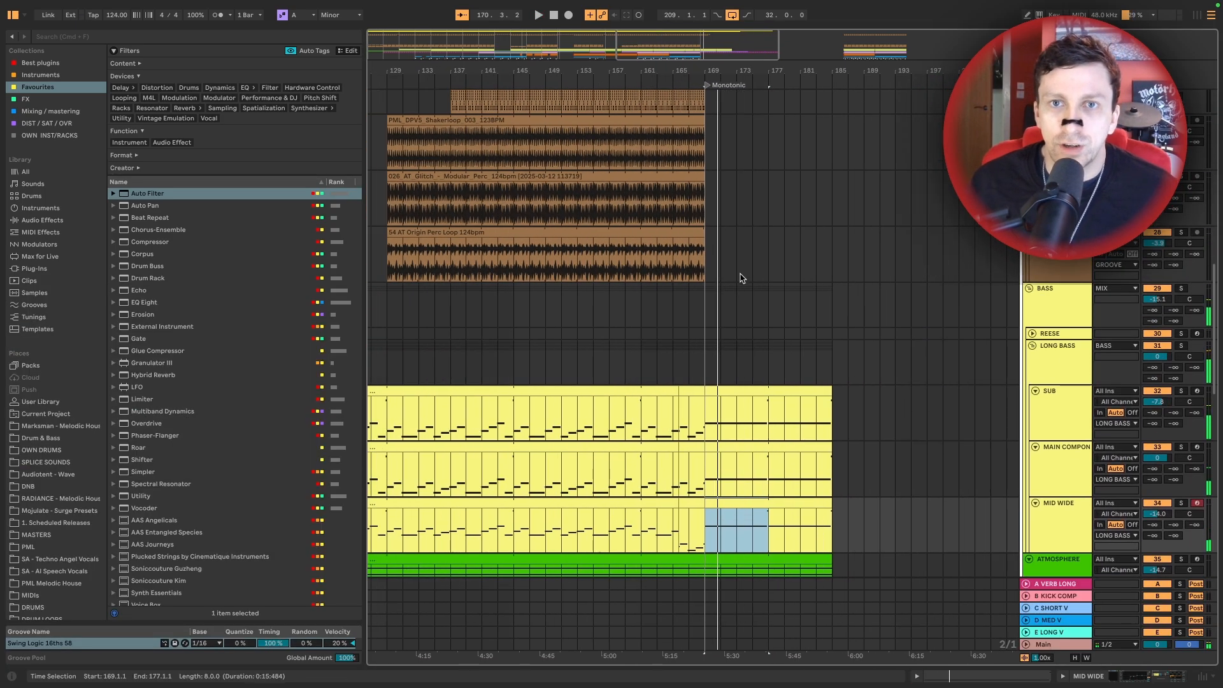
pyautogui.scroll(4, 727, 386)
pyautogui.click(691, 262)
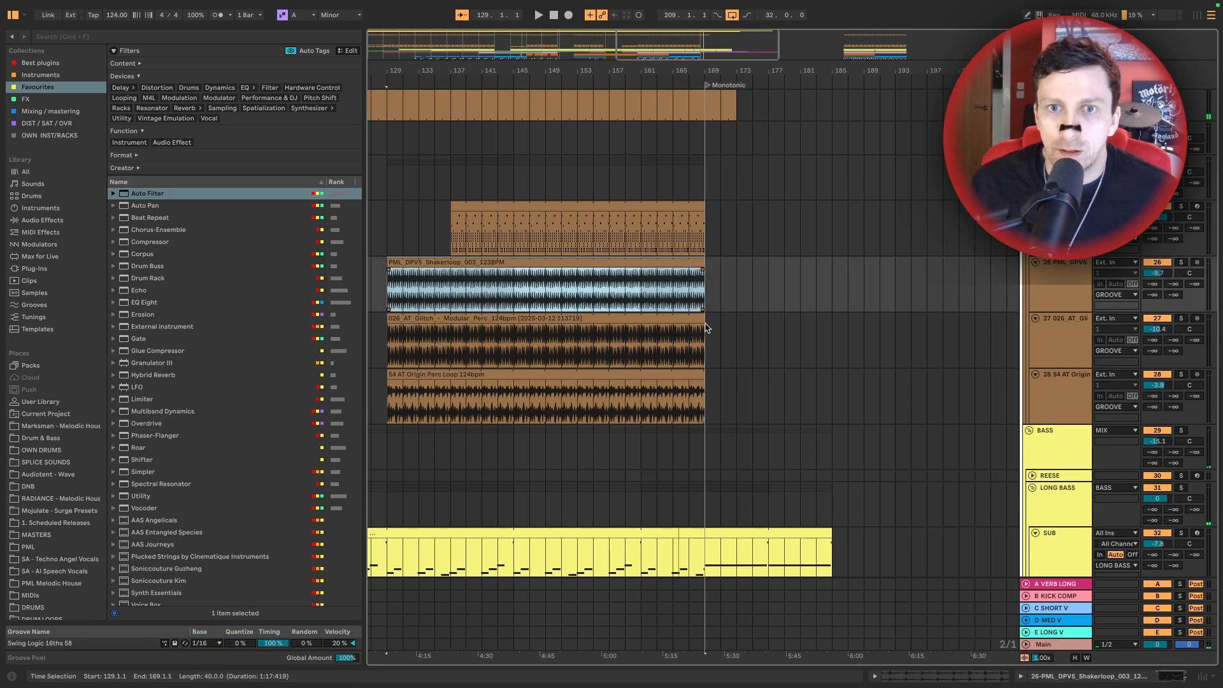
pyautogui.keyDown('shift'); pyautogui.click(691, 376); pyautogui.keyUp('shift')
pyautogui.click(705, 374)
pyautogui.click(673, 291)
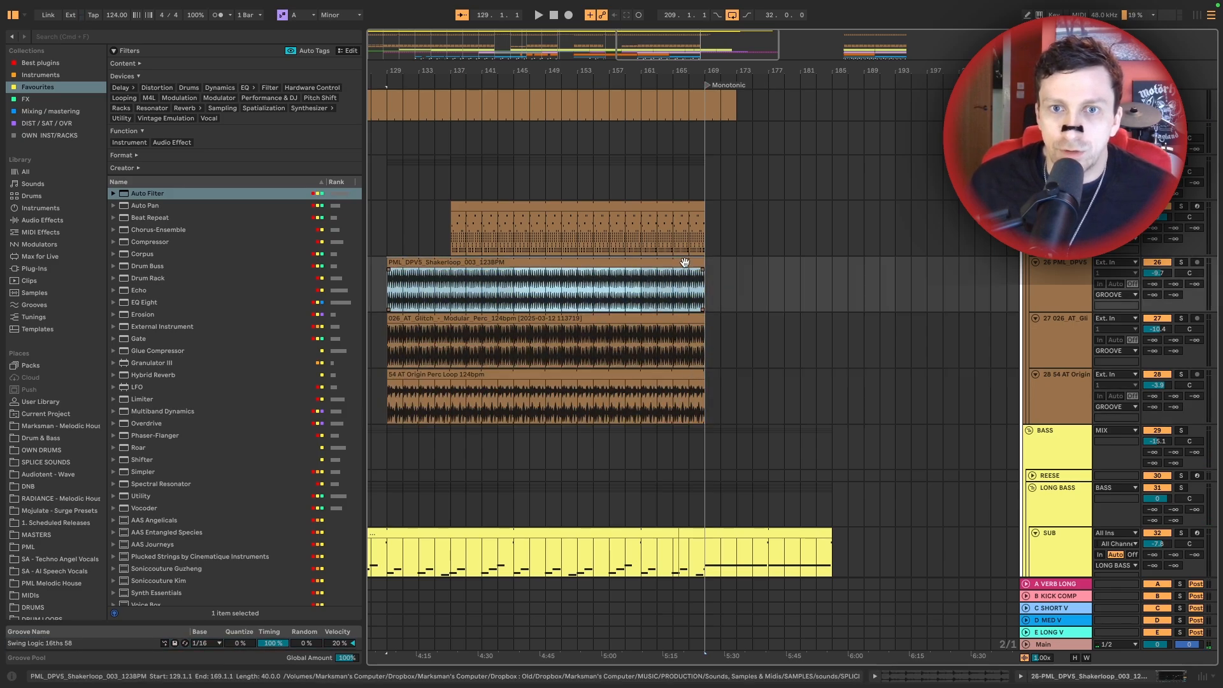
pyautogui.keyDown('shift'); pyautogui.click(701, 395); pyautogui.keyUp('shift')
pyautogui.moveTo(704, 377); pyautogui.dragTo(837, 381)
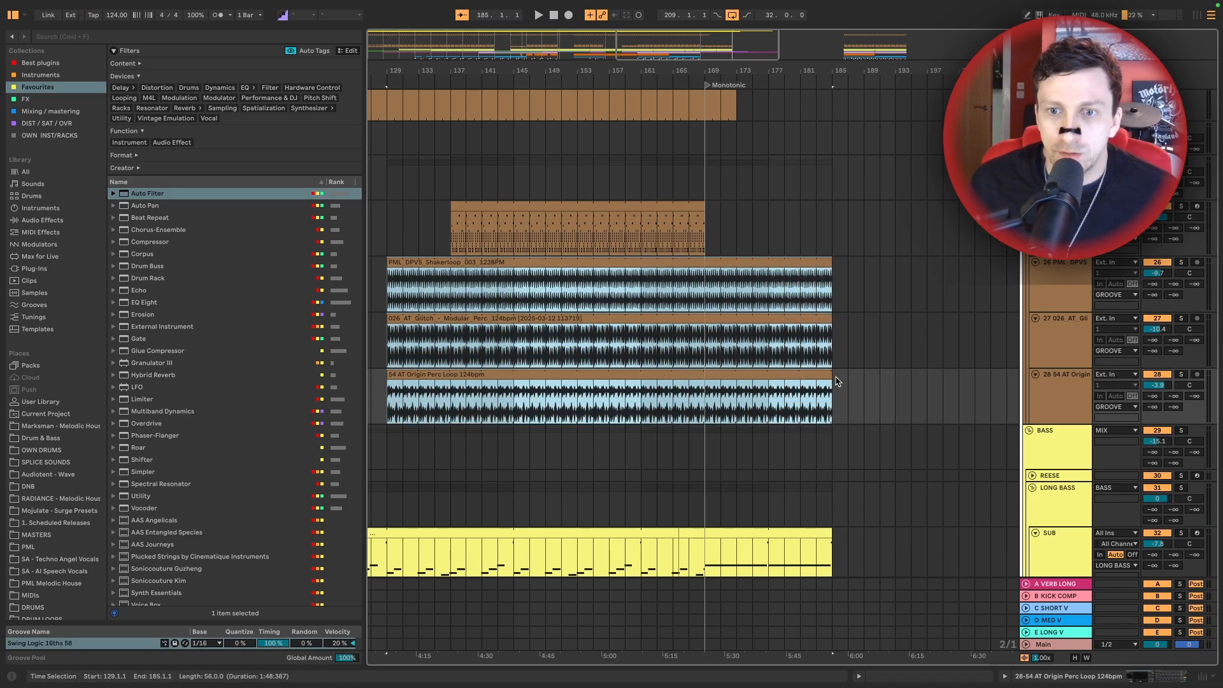
# Play from bar 169 and extend the KICK and SC clips to bar 187
pyautogui.click(706, 302)
pyautogui.press('space')
pyautogui.scroll(10, 731, 284)
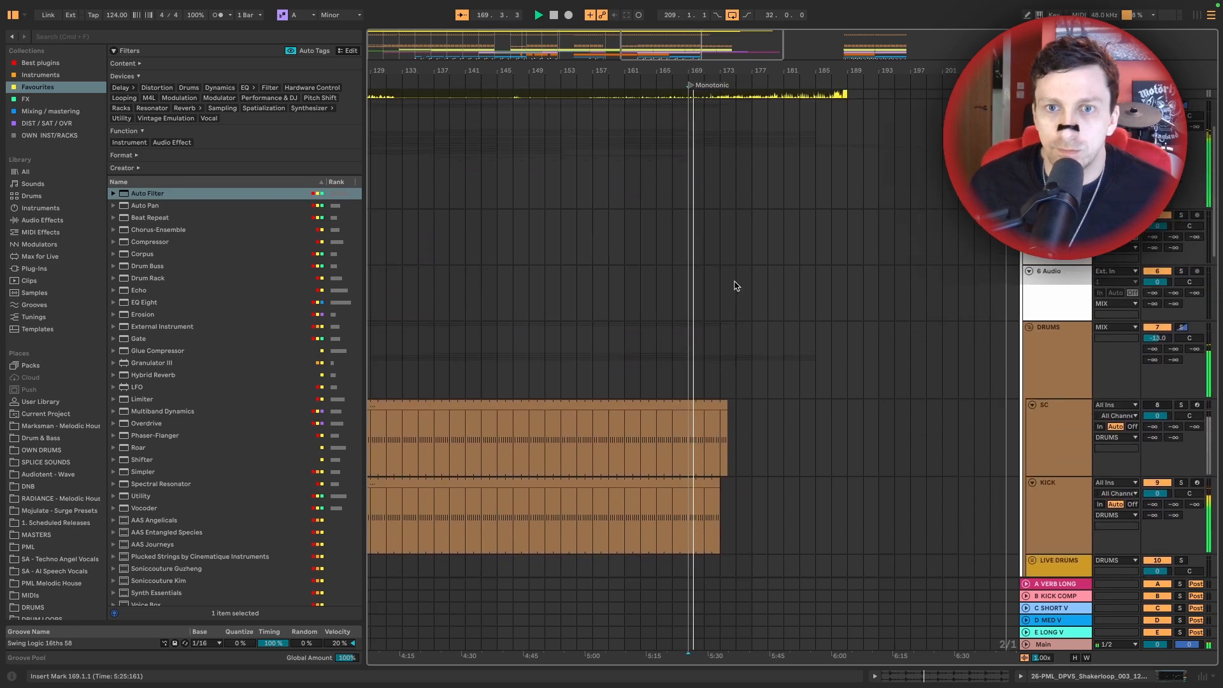
pyautogui.moveTo(718, 504); pyautogui.dragTo(827, 504)
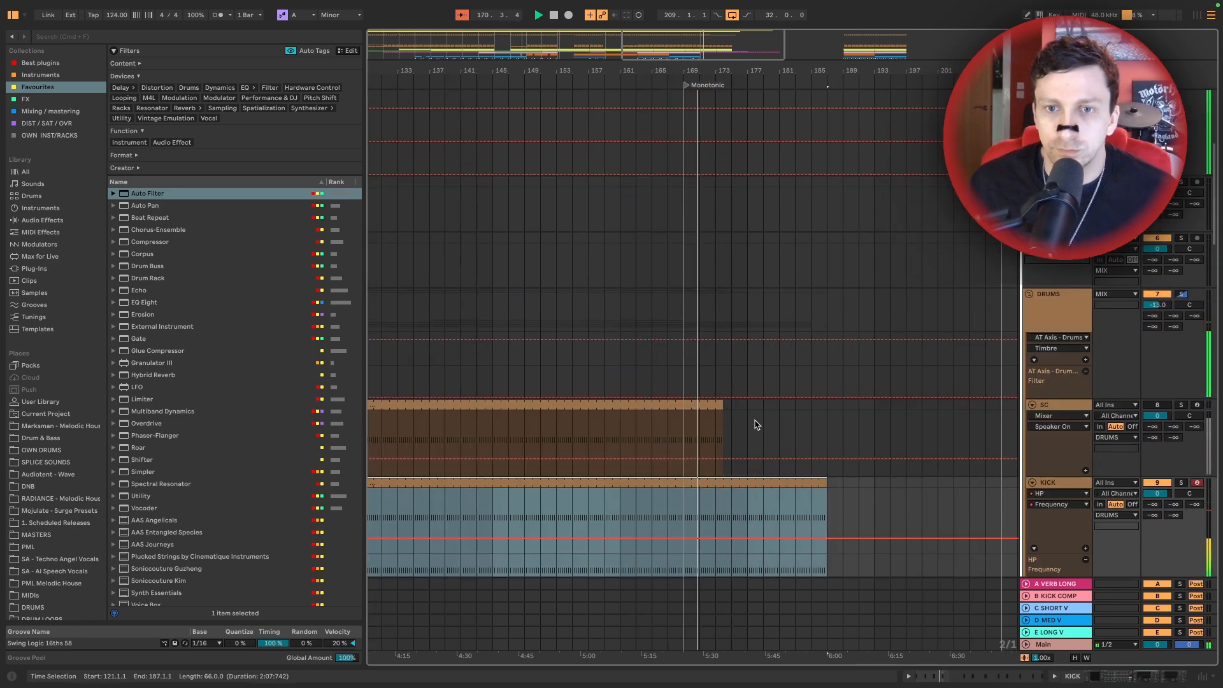
pyautogui.press('a')
pyautogui.moveTo(723, 408); pyautogui.dragTo(826, 407)
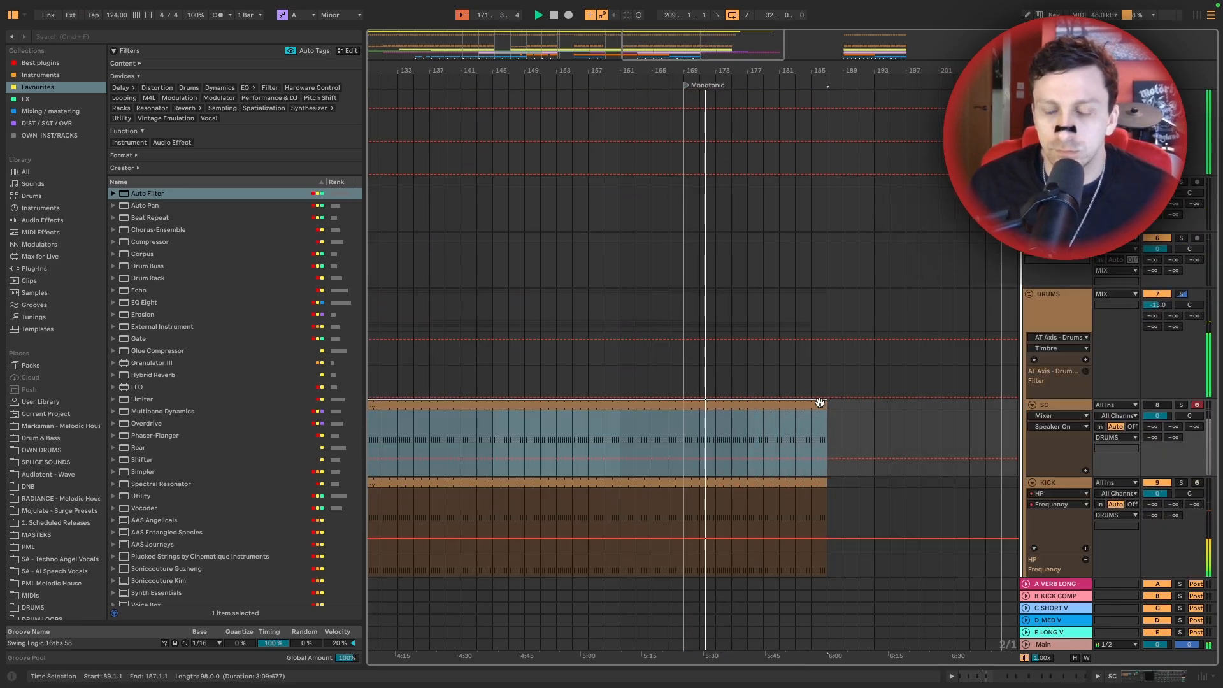
# Automate the KICK track's HP Device On to be on from bar 175
pyautogui.scroll(-5, 774, 413)
pyautogui.scroll(-8, 717, 414)
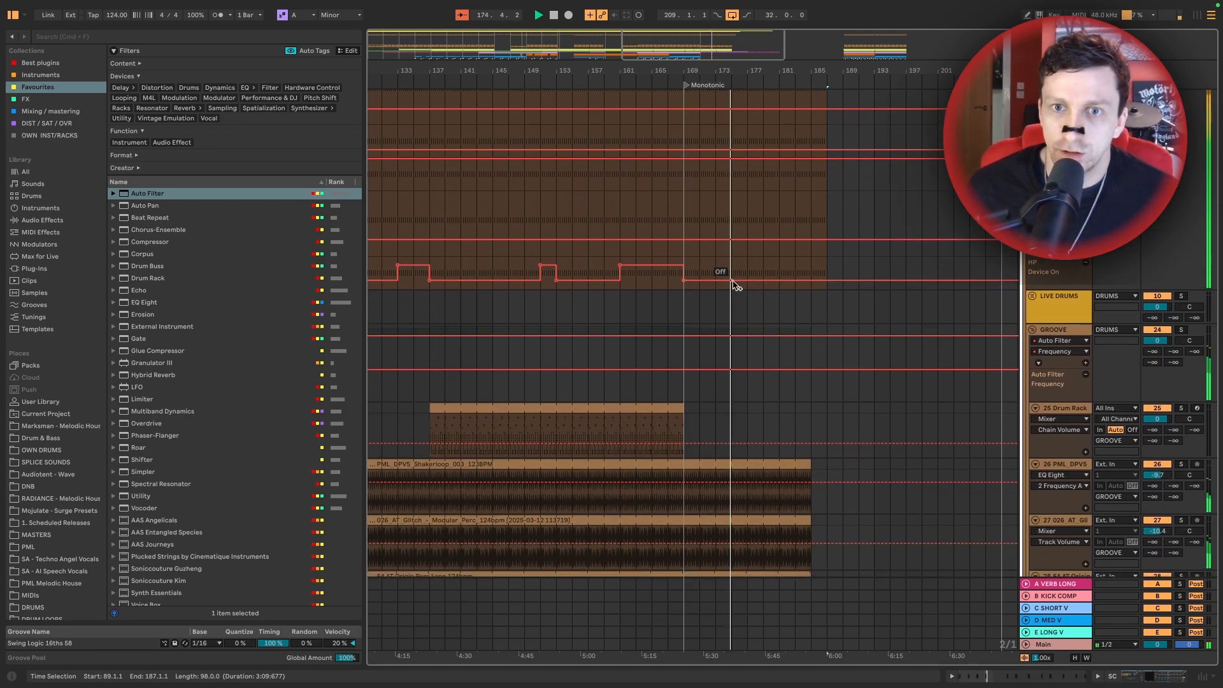
pyautogui.moveTo(747, 279); pyautogui.dragTo(750, 266)
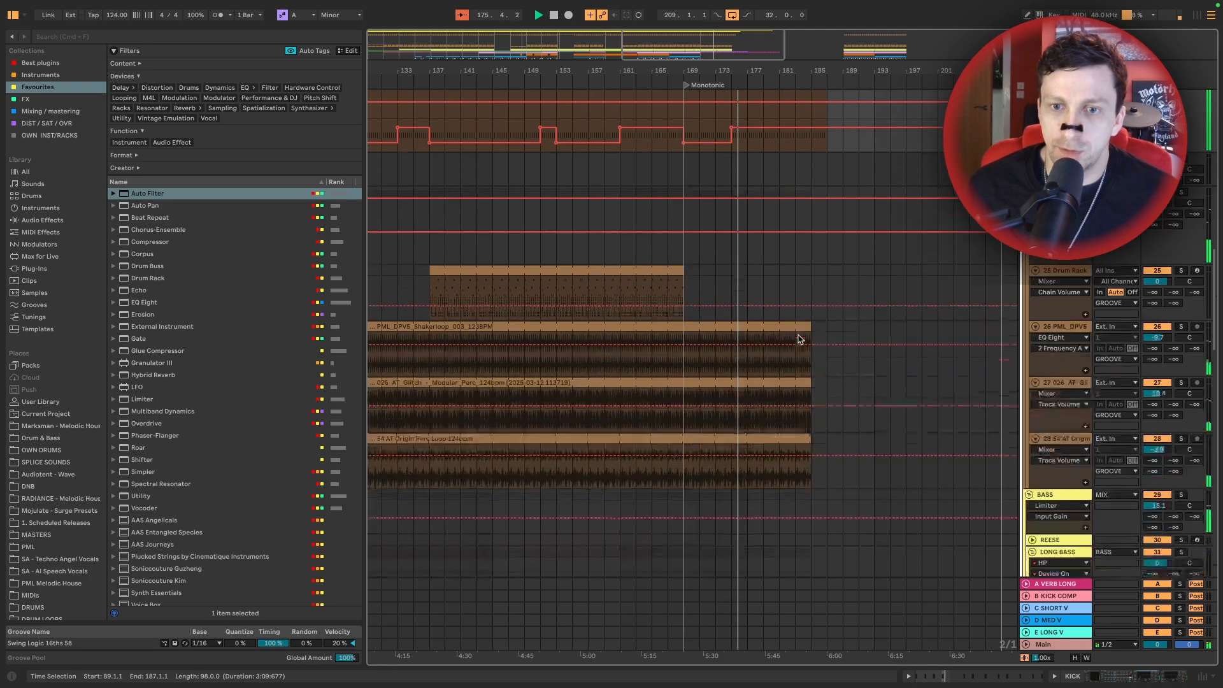
# Stop playback, shorten the ARP clip to end at bar 177, and play from bar 177
pyautogui.scroll(-5, 752, 273)
pyautogui.click(804, 336)
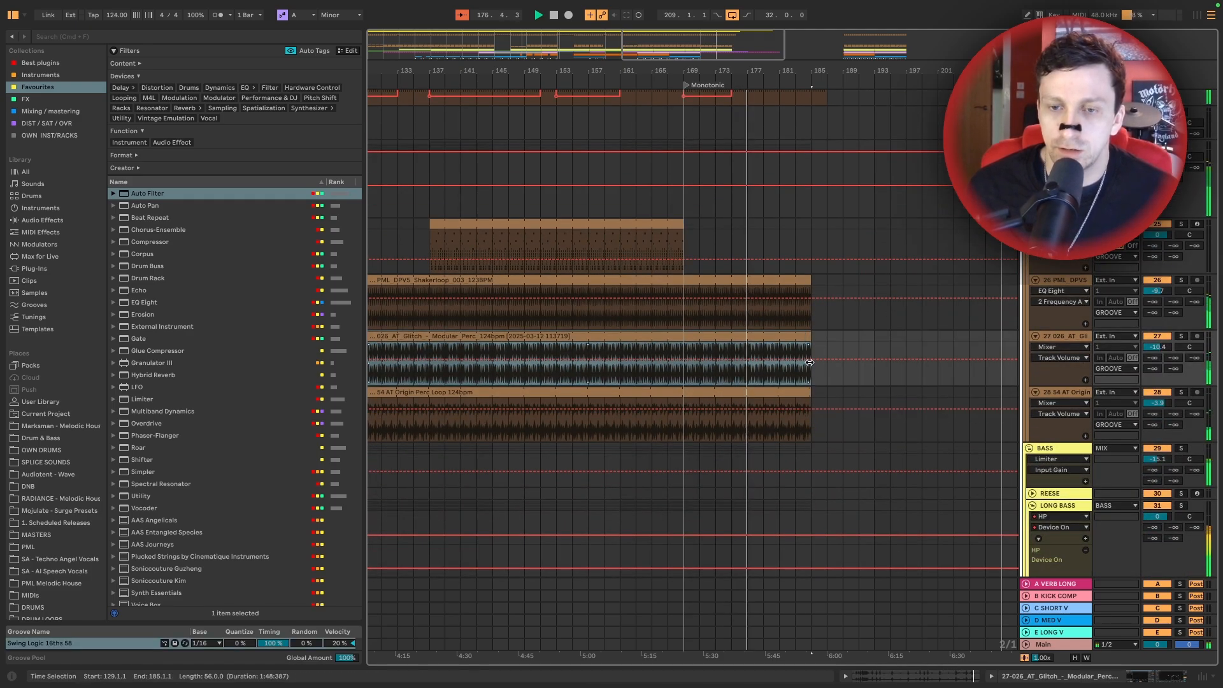
pyautogui.scroll(-9, 804, 411)
pyautogui.press('space')
pyautogui.click(795, 285)
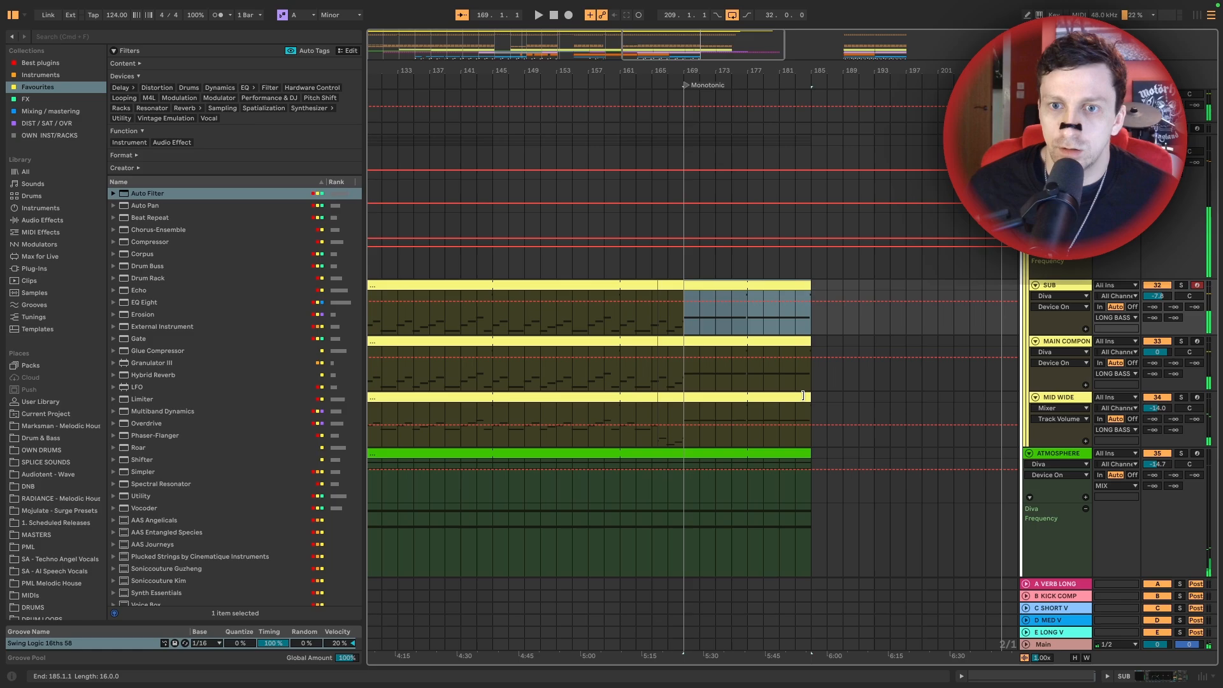
pyautogui.scroll(-5, 828, 411)
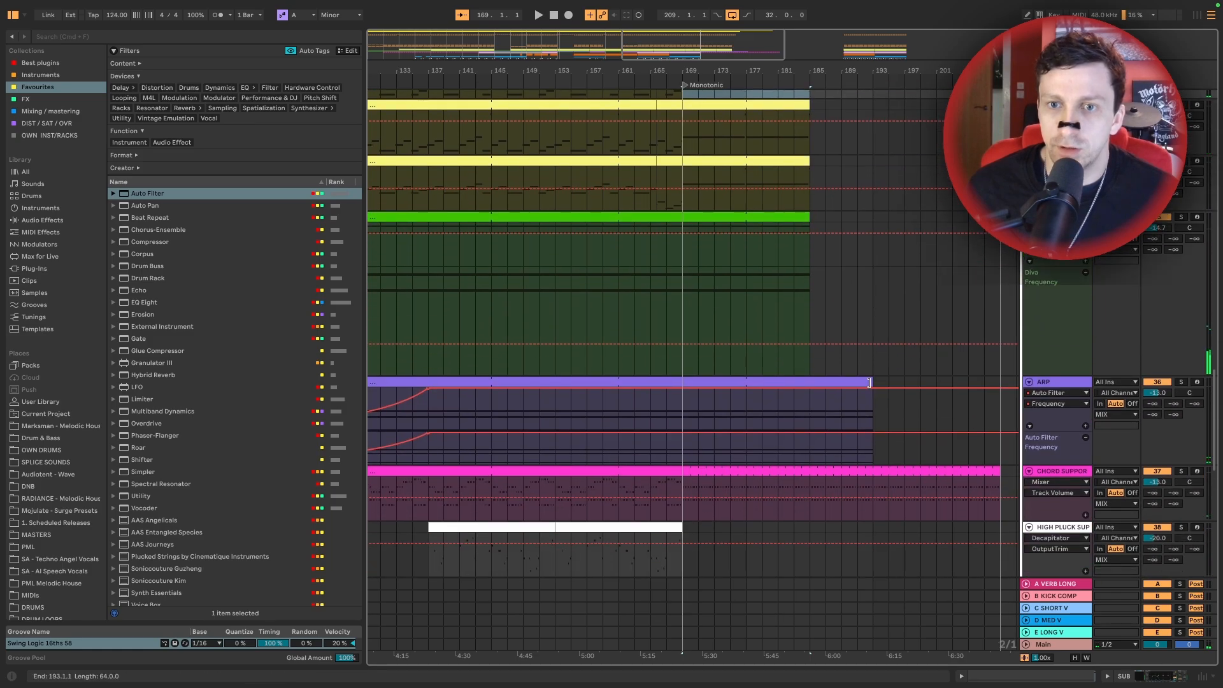
pyautogui.moveTo(868, 407); pyautogui.dragTo(746, 408)
pyautogui.click(752, 325)
pyautogui.press('space')
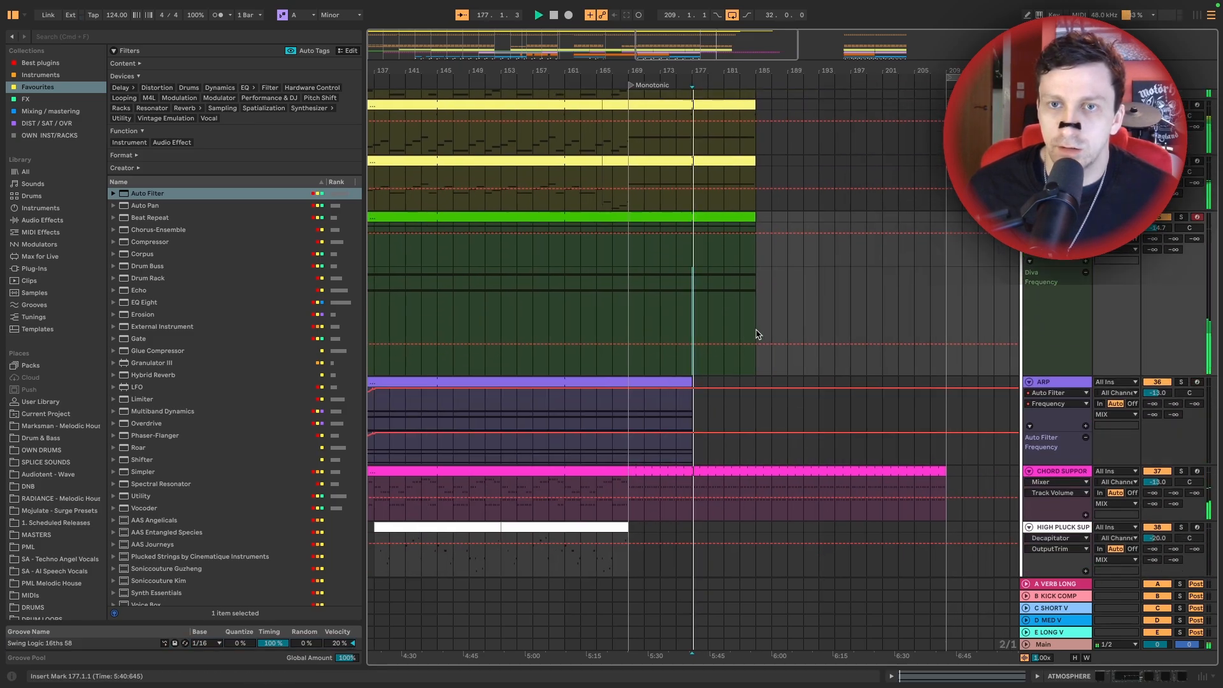
# Automate both Device On lanes of the LONG BASS group to be on from bar 169
pyautogui.scroll(3, 739, 293)
pyautogui.scroll(1, 708, 249)
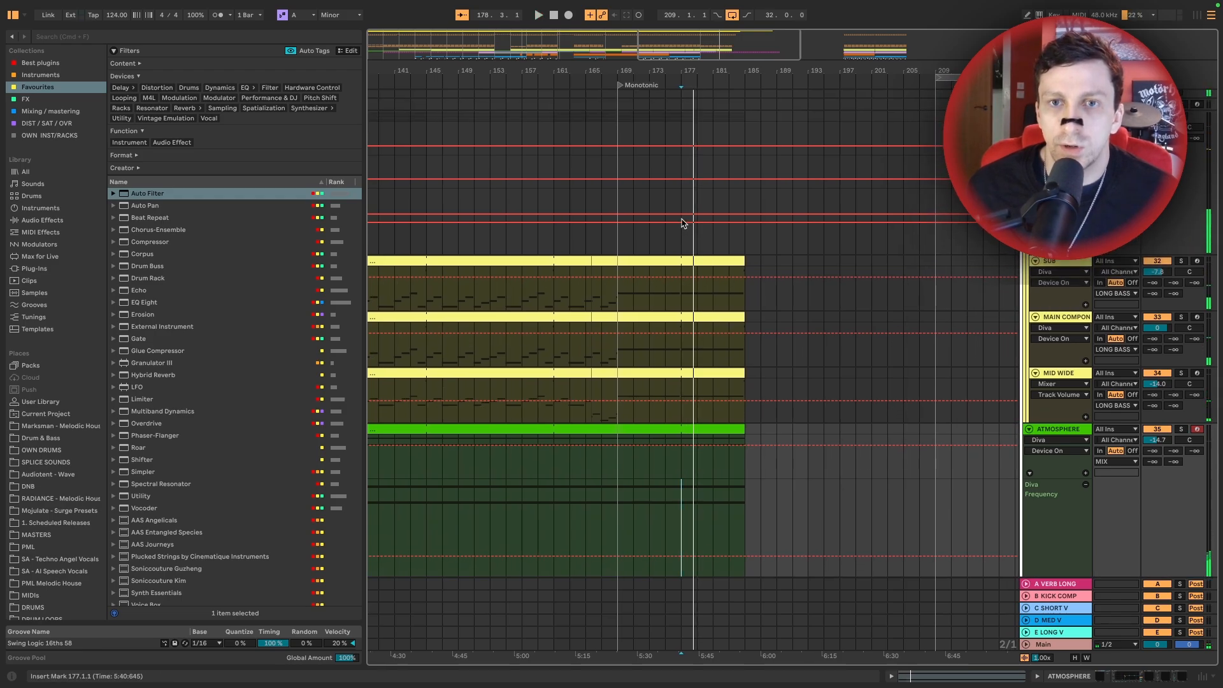
pyautogui.click(620, 217)
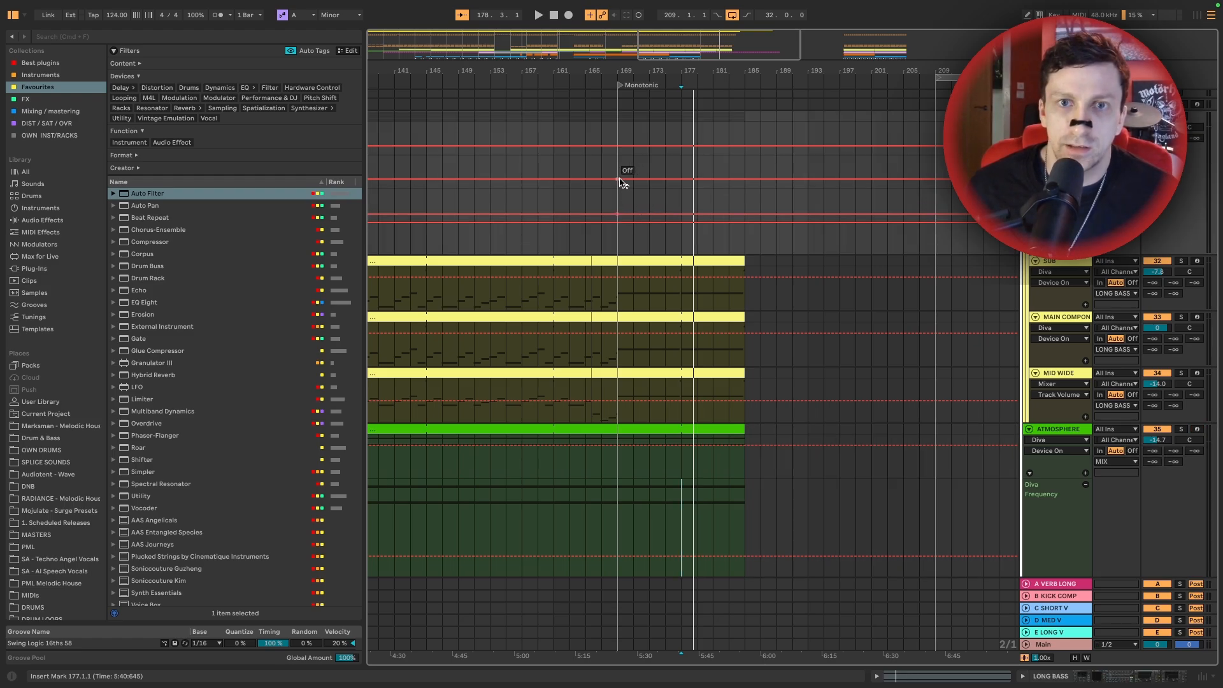
pyautogui.moveTo(621, 182); pyautogui.dragTo(621, 166)
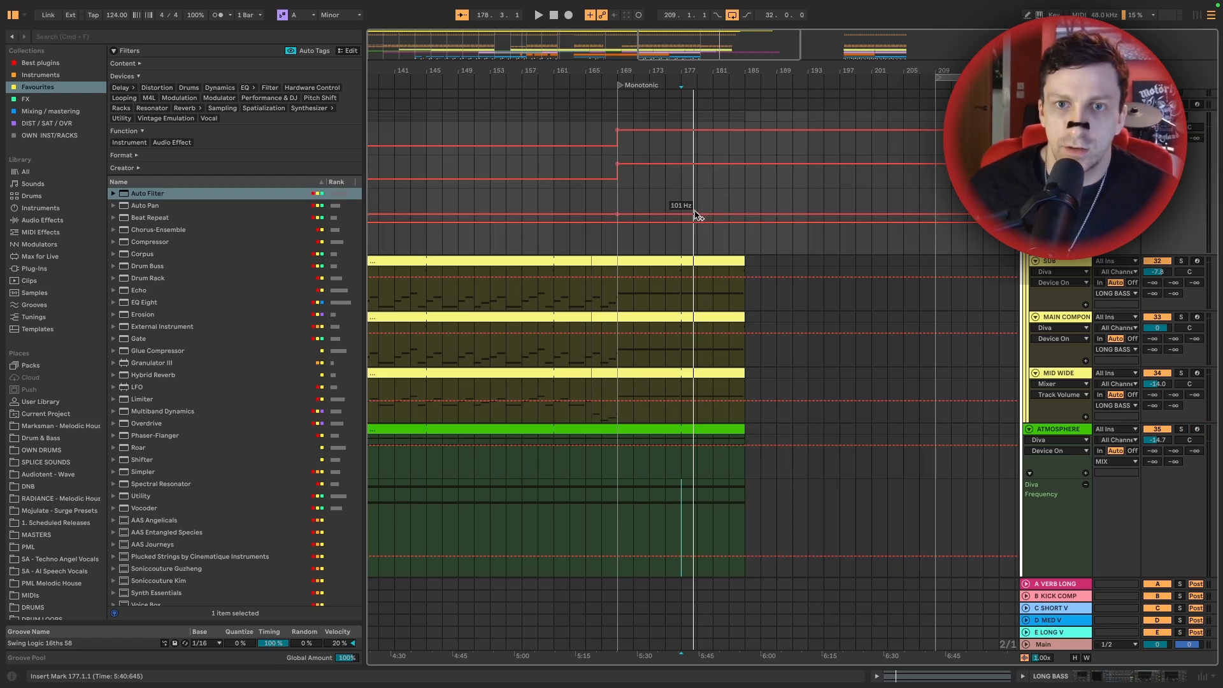
# From bar 169, ramp the LONG BASS HP Frequency up to about 769 Hz at bar 177 and its LP Frequency down
pyautogui.moveTo(697, 215); pyautogui.dragTo(697, 204)
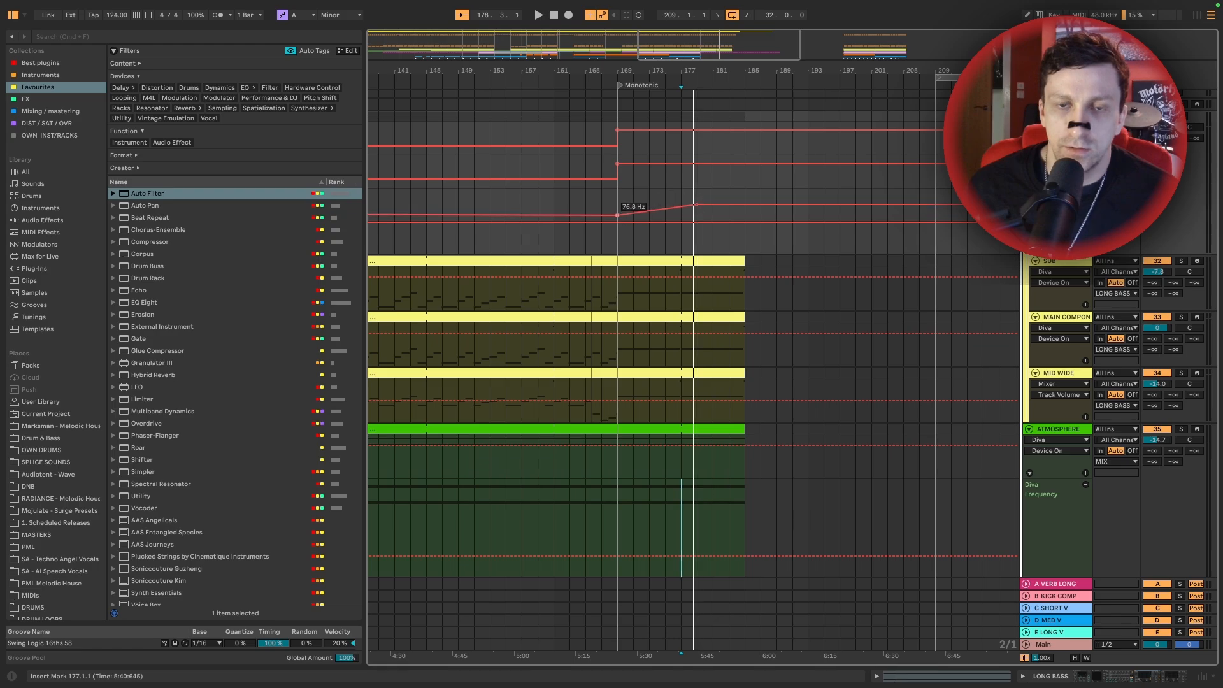
pyautogui.moveTo(621, 219); pyautogui.dragTo(628, 218)
pyautogui.click(619, 205)
pyautogui.press('space')
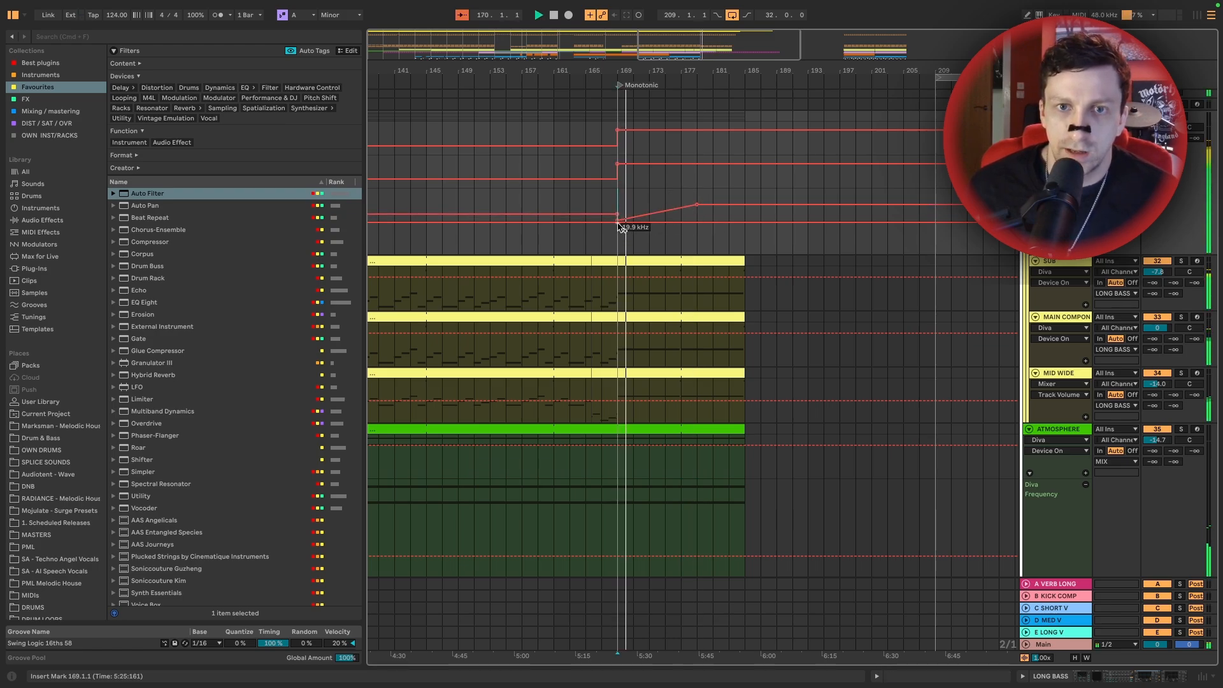
pyautogui.moveTo(696, 222); pyautogui.dragTo(697, 236)
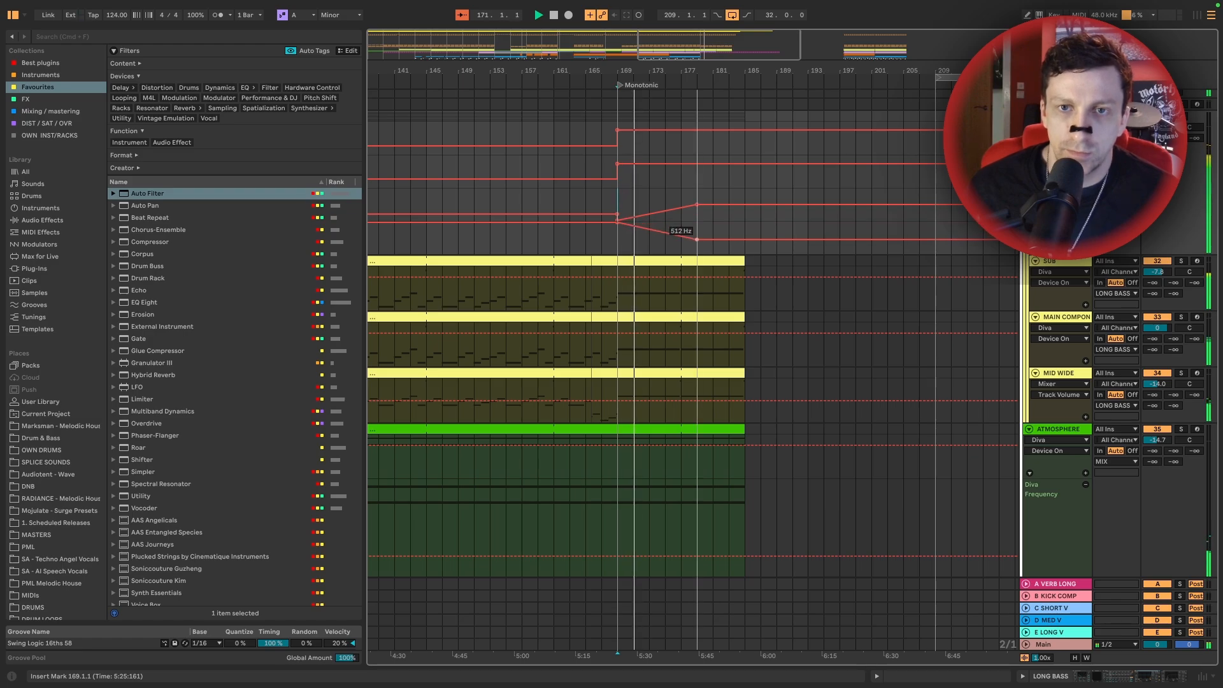
pyautogui.click(725, 257)
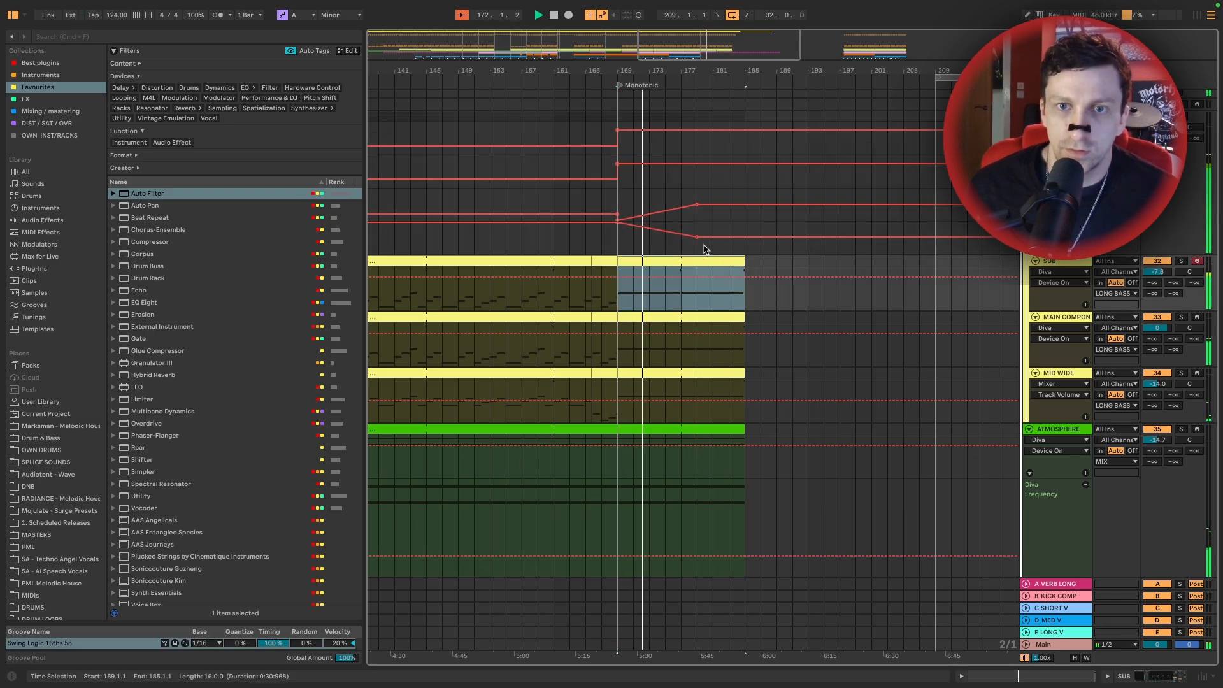
pyautogui.moveTo(697, 204); pyautogui.dragTo(681, 204)
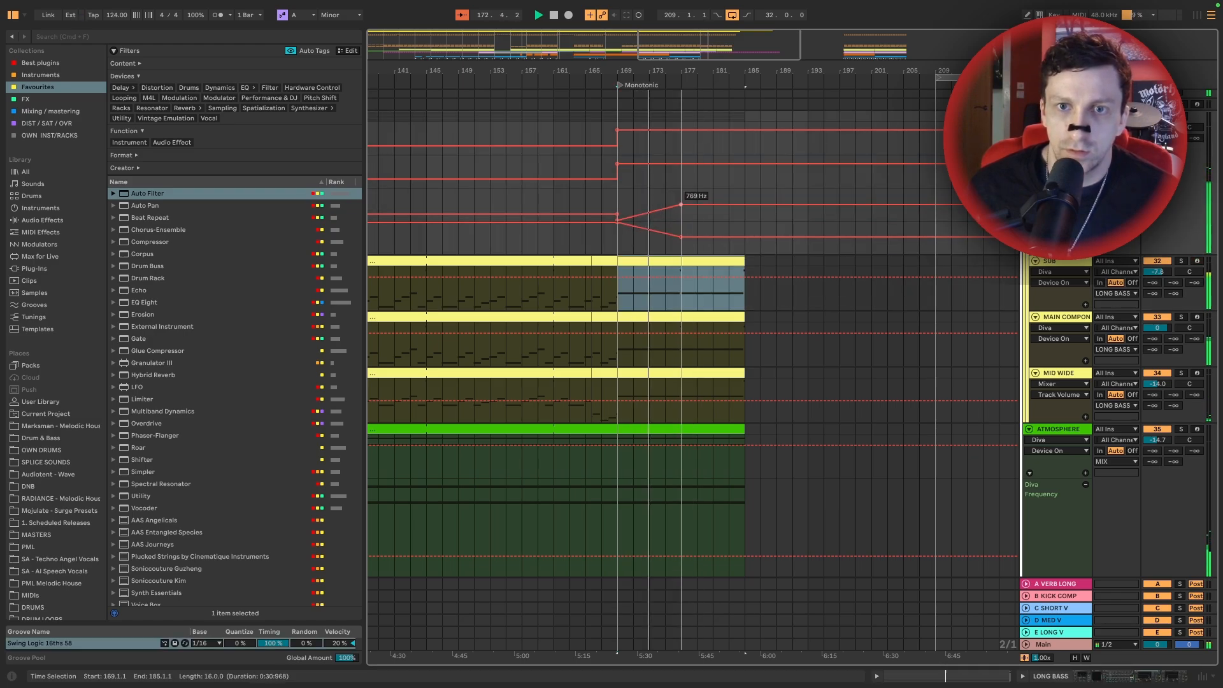
# Shorten the SUB, main component and MID WIDE clips to end at bar 177, and slightly lower the LP Frequency ramp's endpoint there
pyautogui.click(733, 261)
pyautogui.keyDown('shift'); pyautogui.click(737, 317); pyautogui.keyUp('shift')
pyautogui.moveTo(741, 376); pyautogui.dragTo(694, 366)
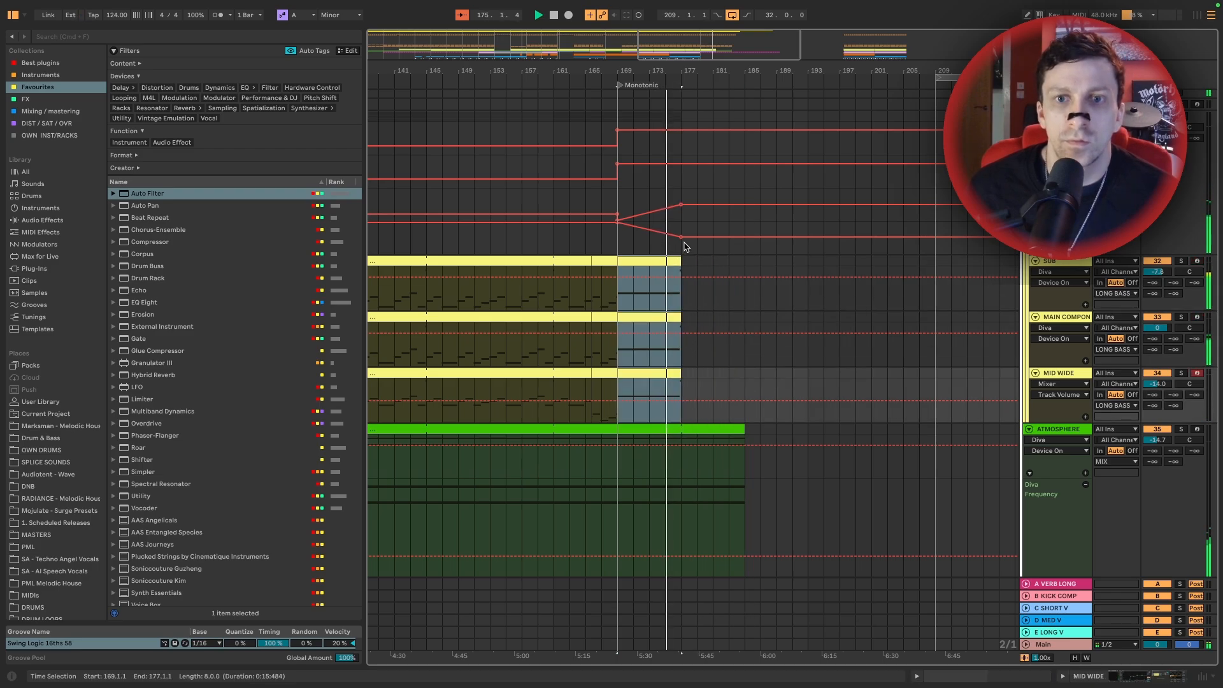
pyautogui.moveTo(681, 237); pyautogui.dragTo(681, 239)
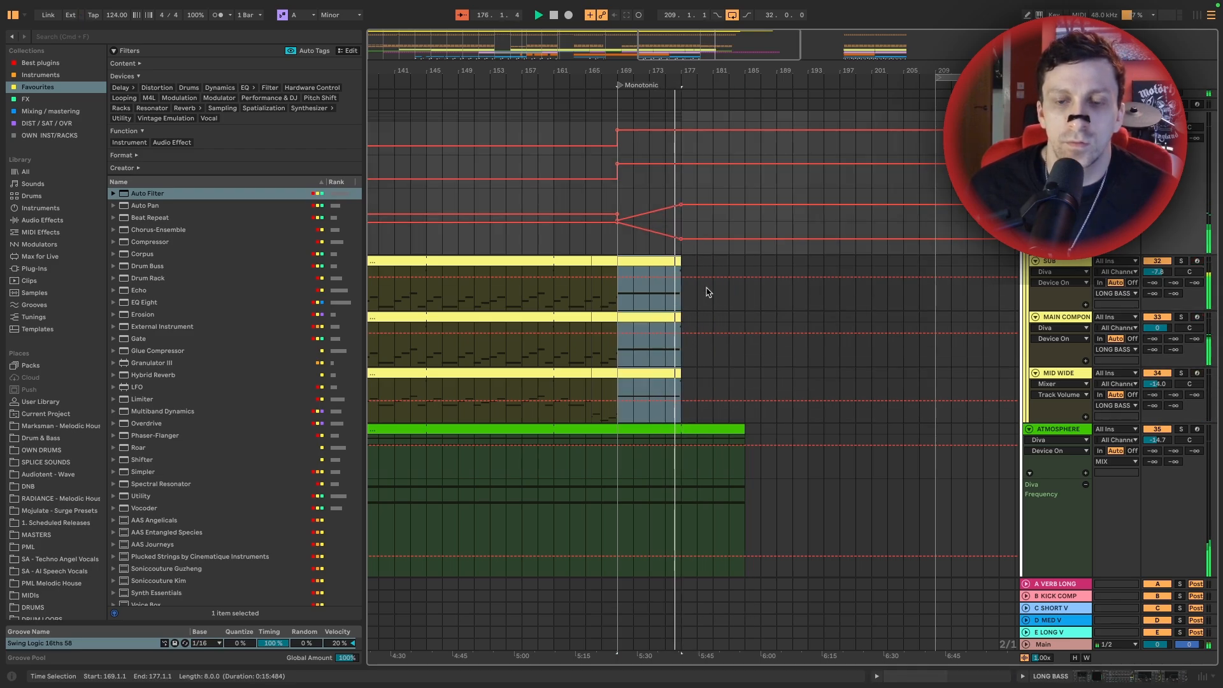
# Shorten the CHORD SUPPORT clip to end at bar 185 and add a locator named END at that bar
pyautogui.scroll(-5, 705, 289)
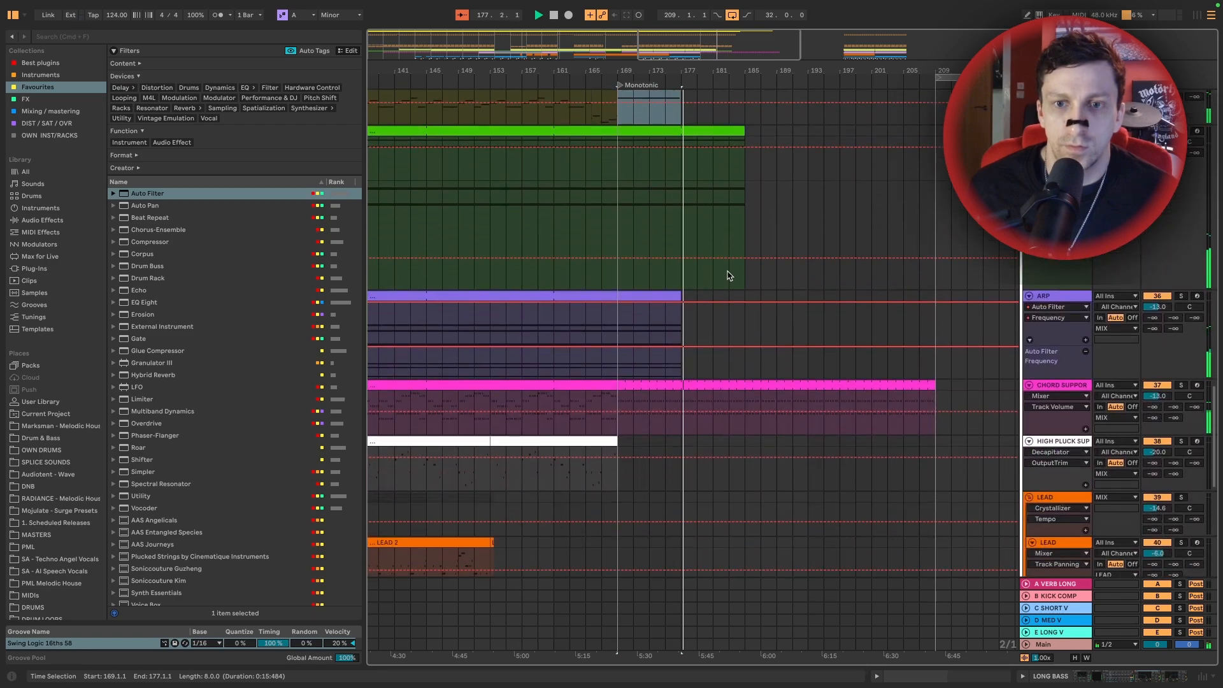
pyautogui.moveTo(934, 383); pyautogui.dragTo(745, 383)
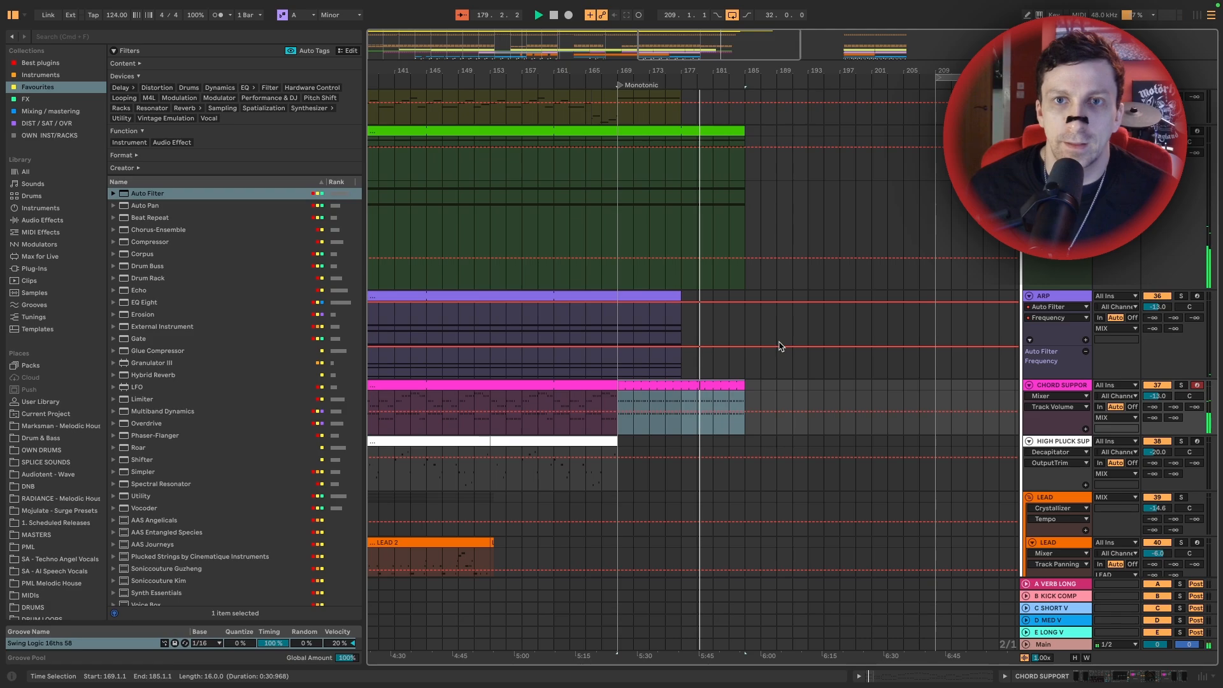
pyautogui.scroll(10, 770, 186)
pyautogui.rightClick(739, 86)
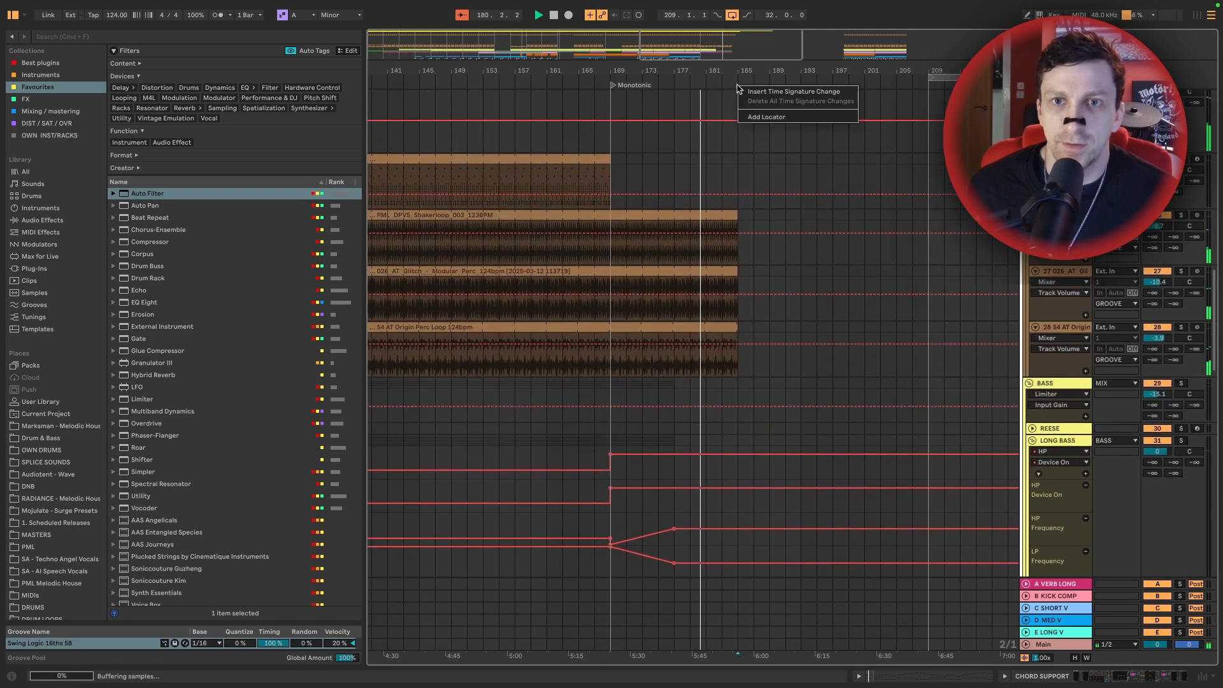
pyautogui.click(751, 118)
pyautogui.write('E')
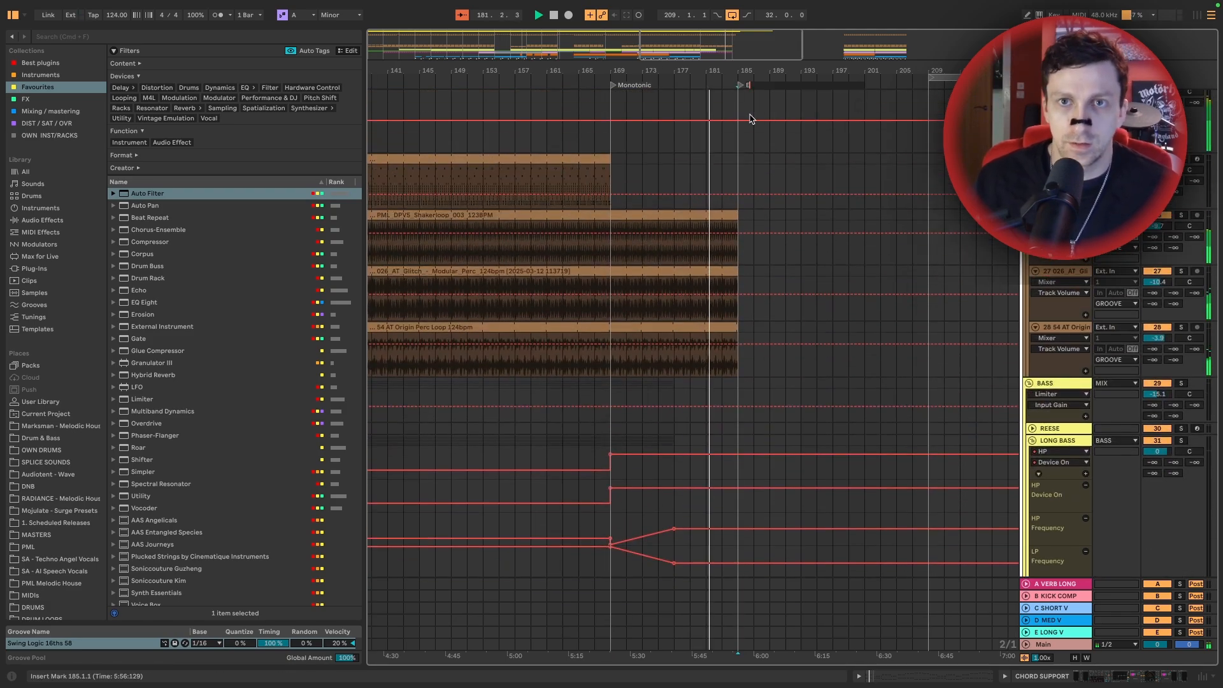
pyautogui.write('ND')
pyautogui.press('Return')
# Shorten the KICK and SC clips to end at the END locator at bar 185
pyautogui.scroll(-12, 752, 141)
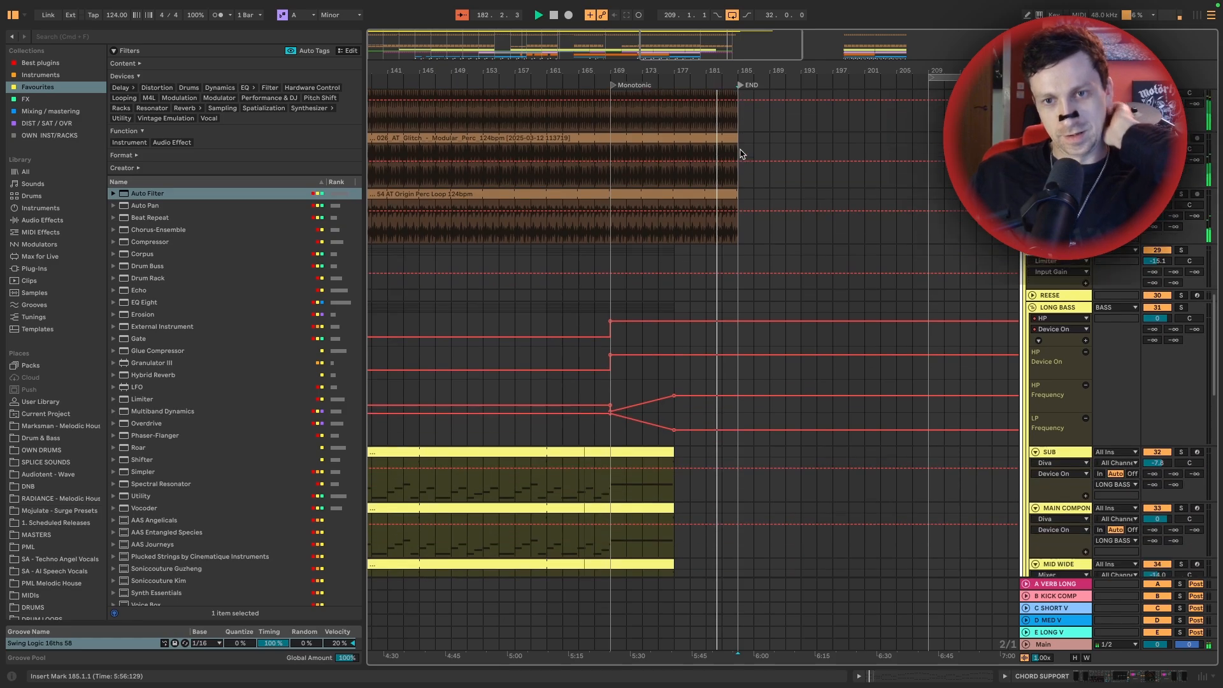
pyautogui.scroll(15, 741, 153)
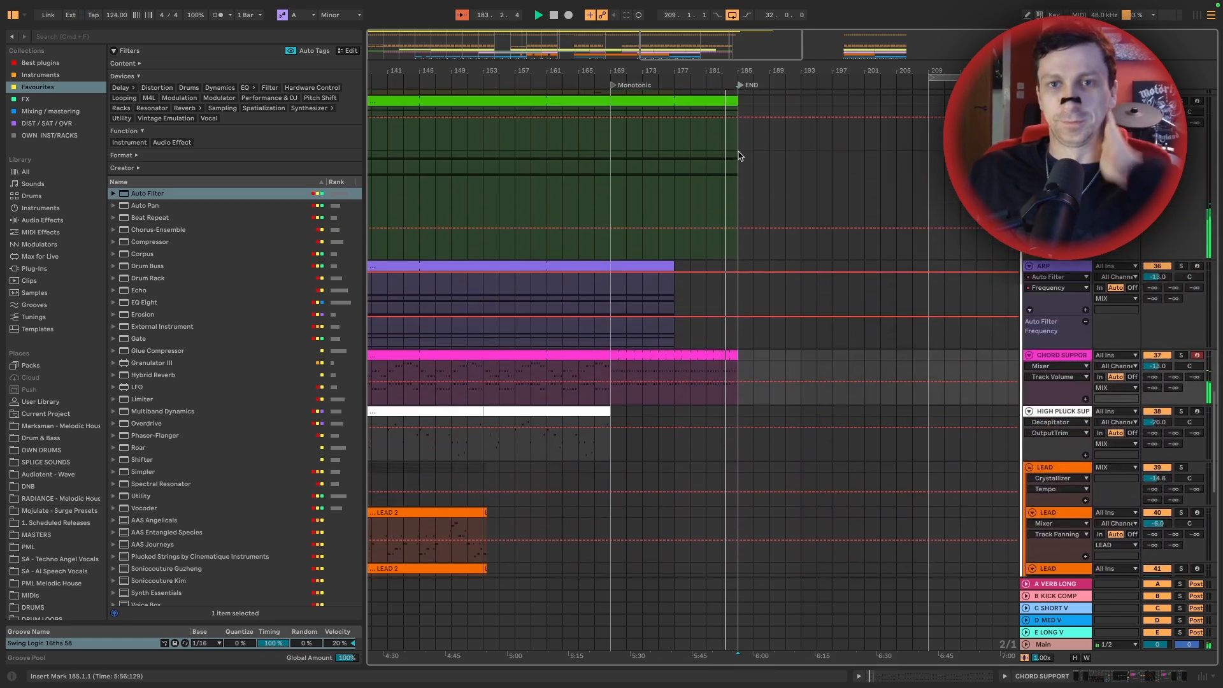
pyautogui.scroll(6, 742, 154)
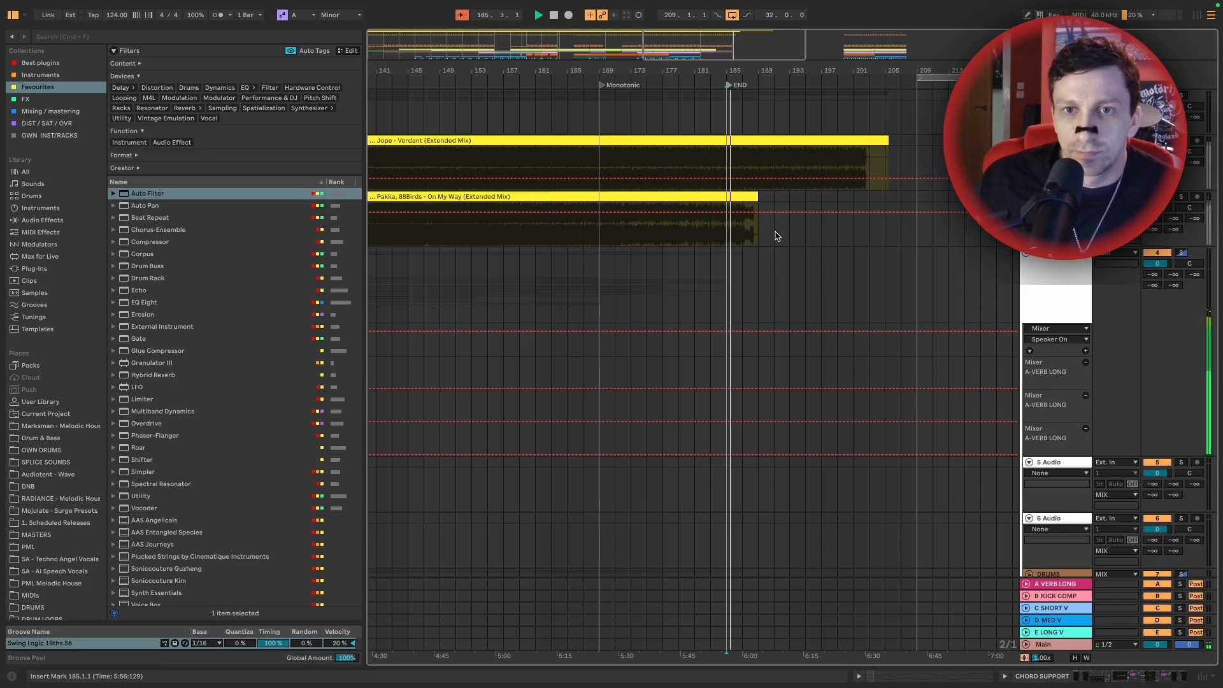
pyautogui.scroll(-5, 774, 242)
pyautogui.moveTo(739, 394); pyautogui.dragTo(724, 393)
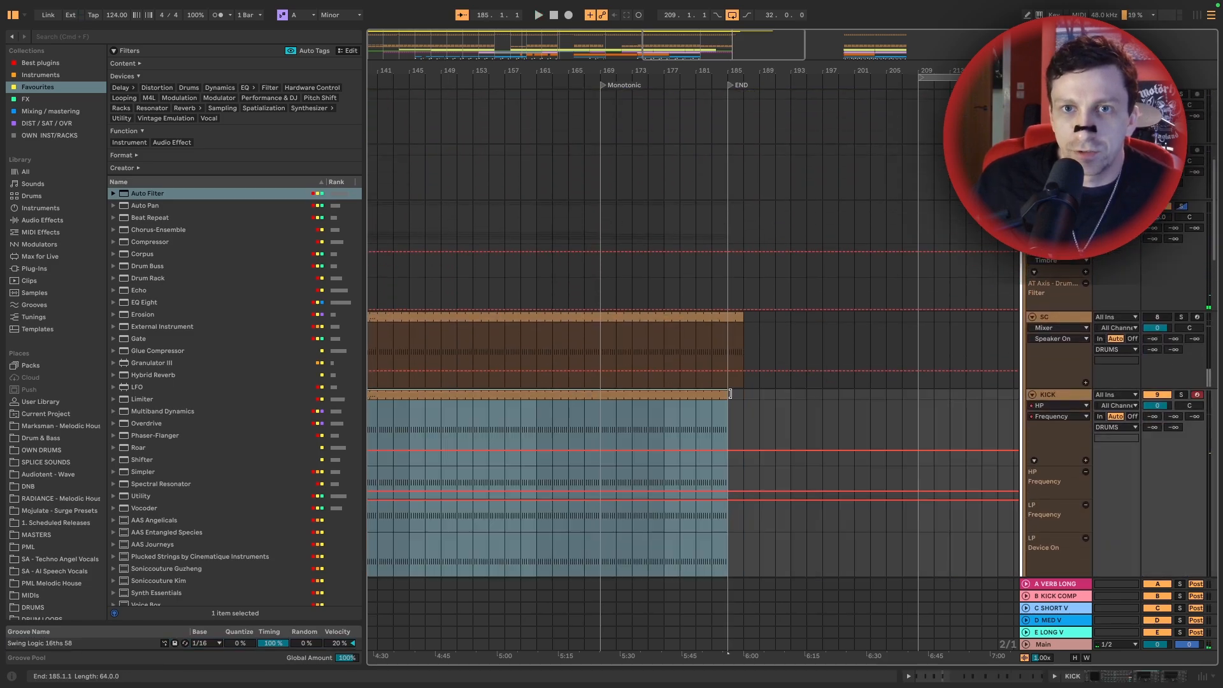
pyautogui.moveTo(739, 317); pyautogui.dragTo(724, 316)
# Review the full arrangement across all tracks from Drum intro to the END locator, and play it from bar 1
pyautogui.scroll(6, 726, 312)
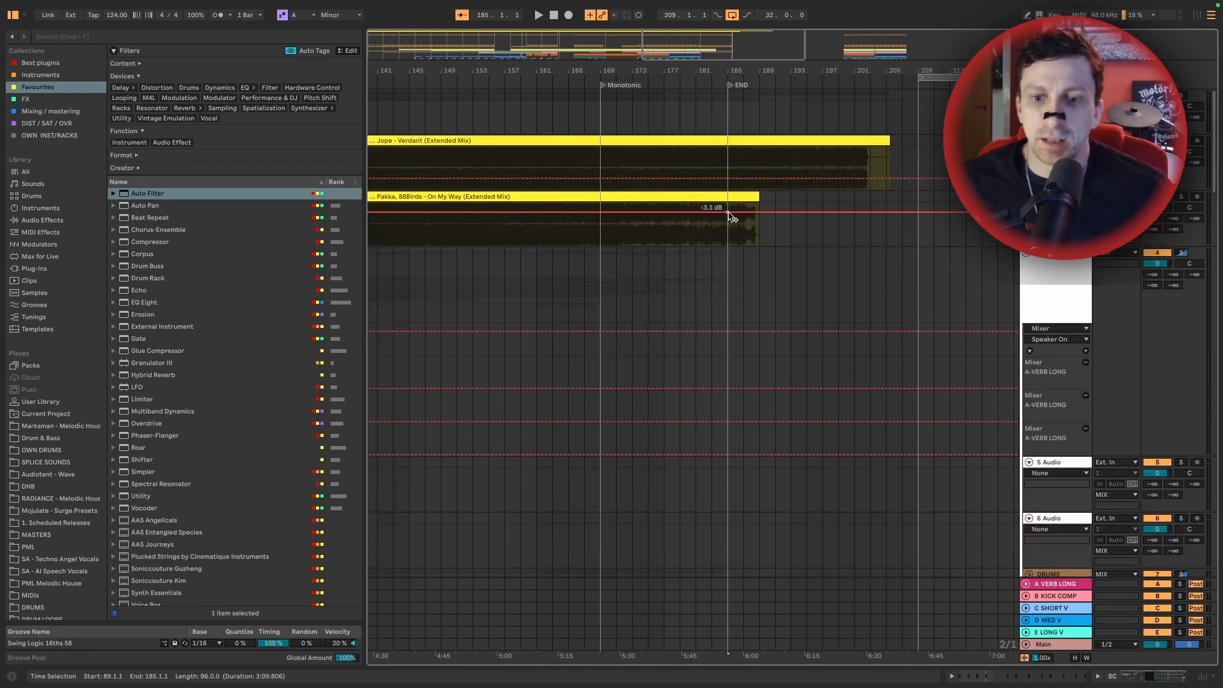
pyautogui.hscroll(-15, 753, 197)
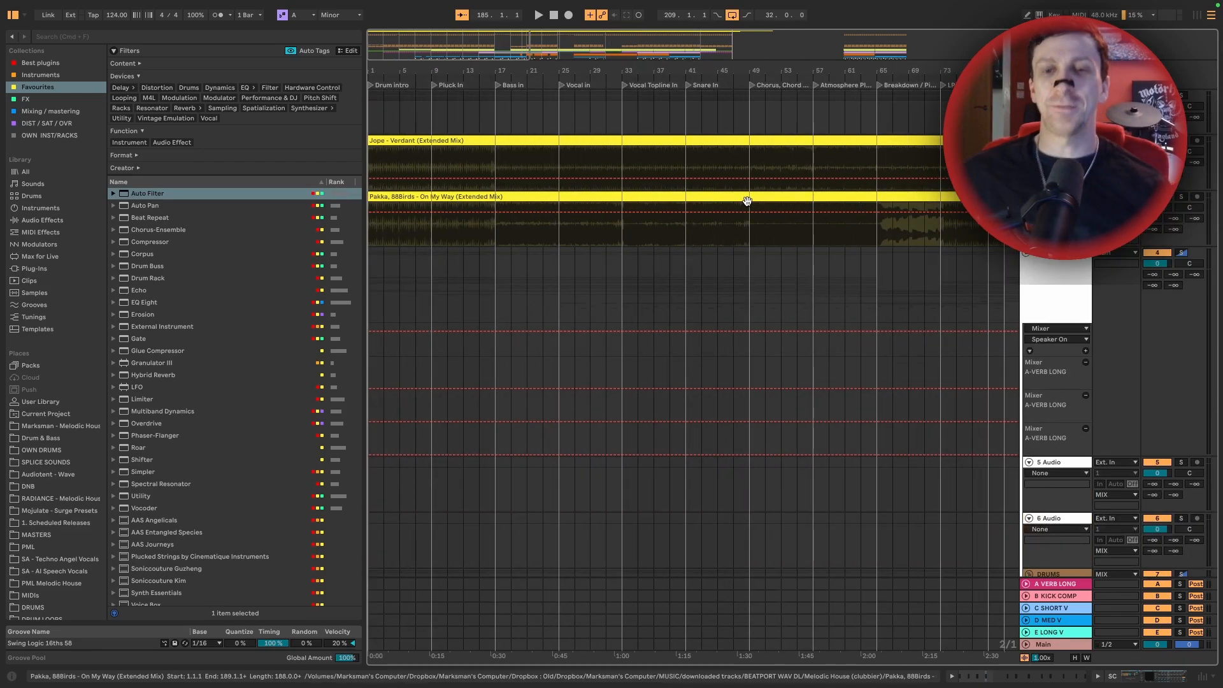
pyautogui.scroll(-5, 713, 220)
pyautogui.scroll(-10, 715, 225)
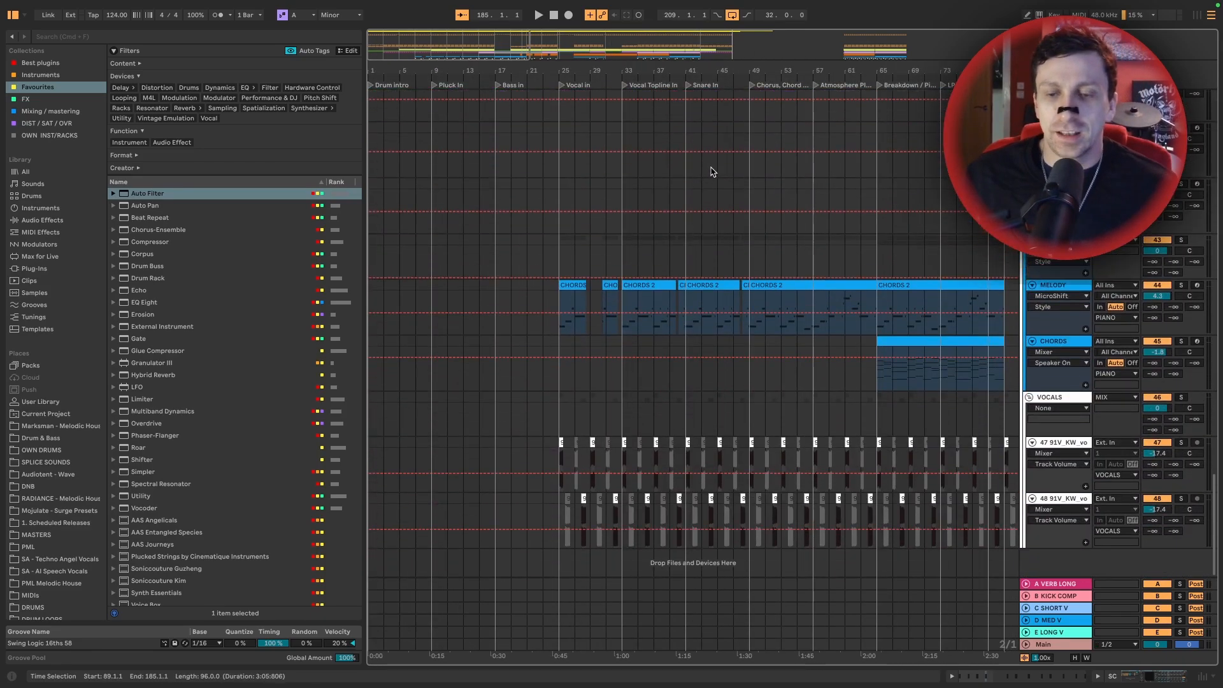
pyautogui.moveTo(705, 69); pyautogui.dragTo(505, 67)
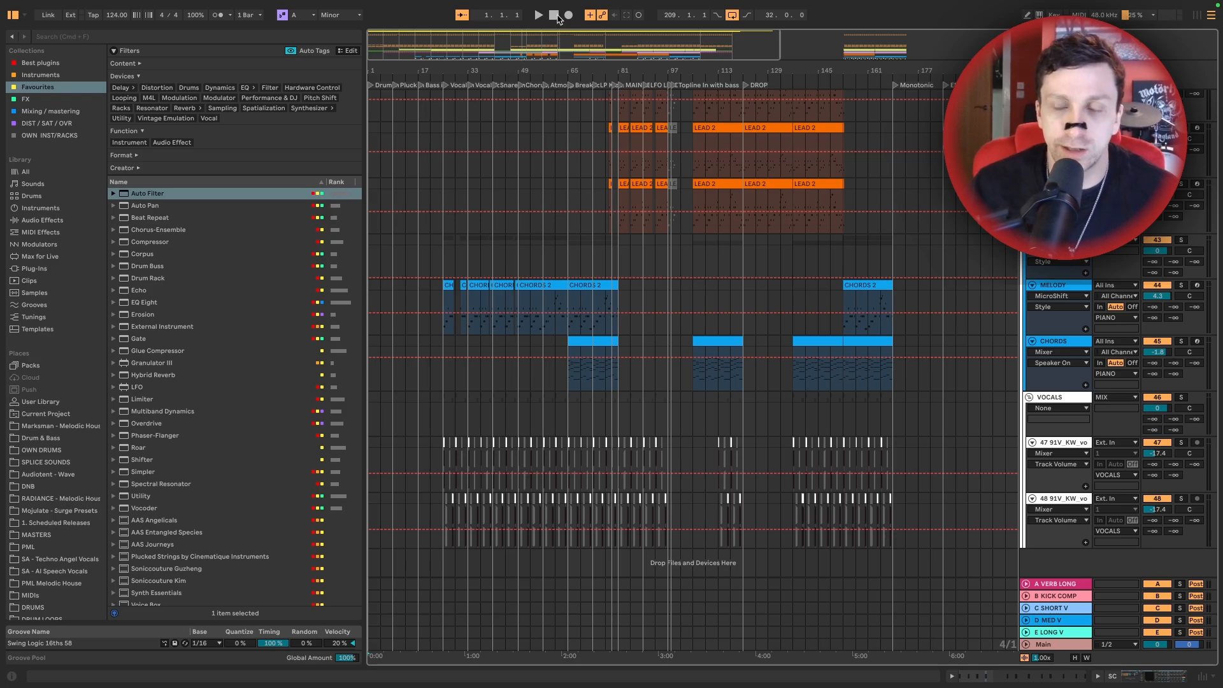
pyautogui.scroll(15, 667, 220)
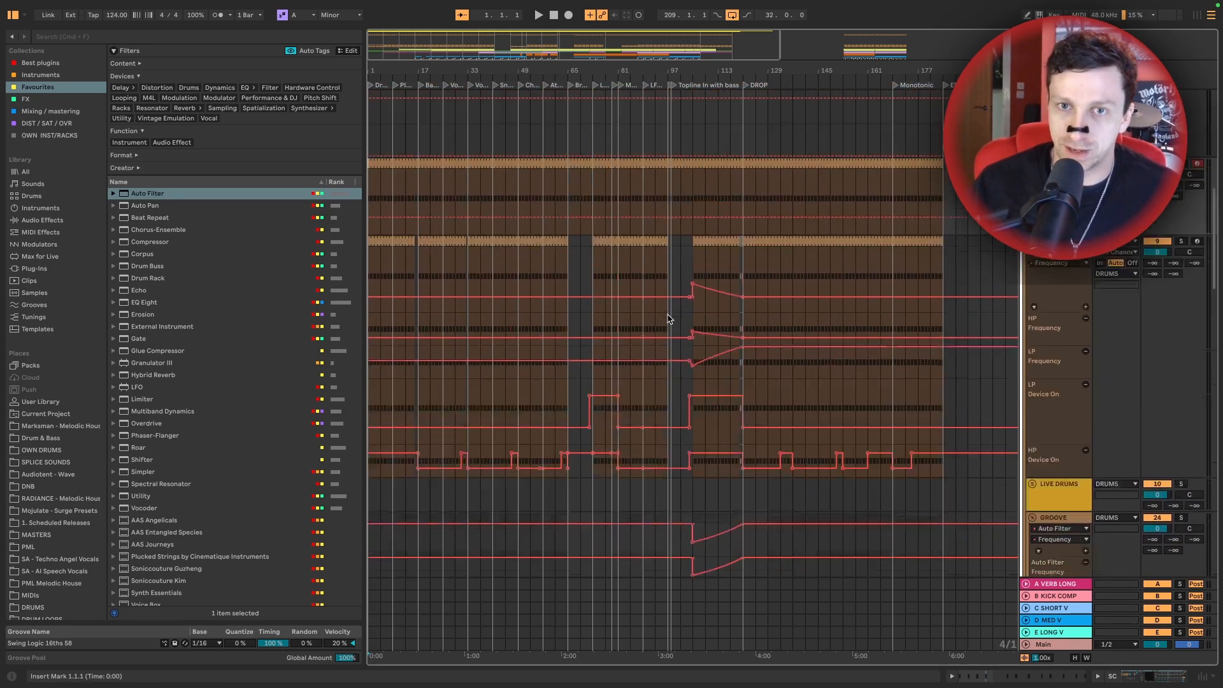
pyautogui.scroll(-10, 651, 283)
pyautogui.hscroll(-2, 650, 281)
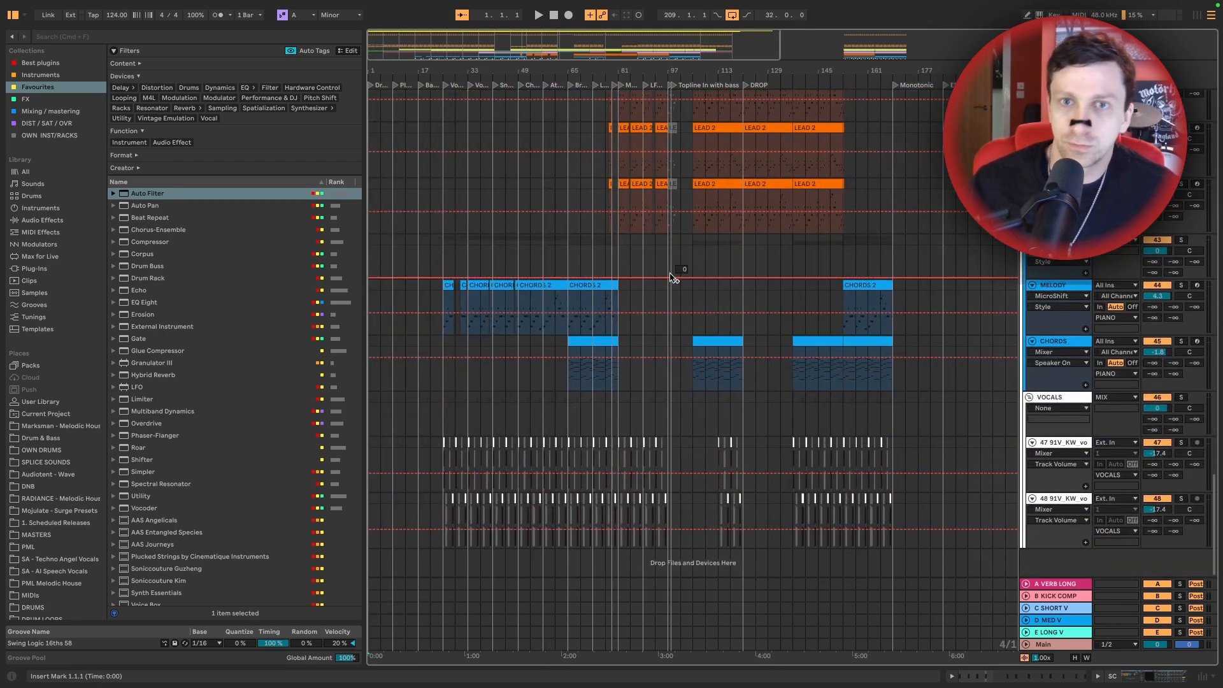
pyautogui.scroll(4, 701, 261)
pyautogui.scroll(15, 733, 241)
pyautogui.scroll(-18, 751, 250)
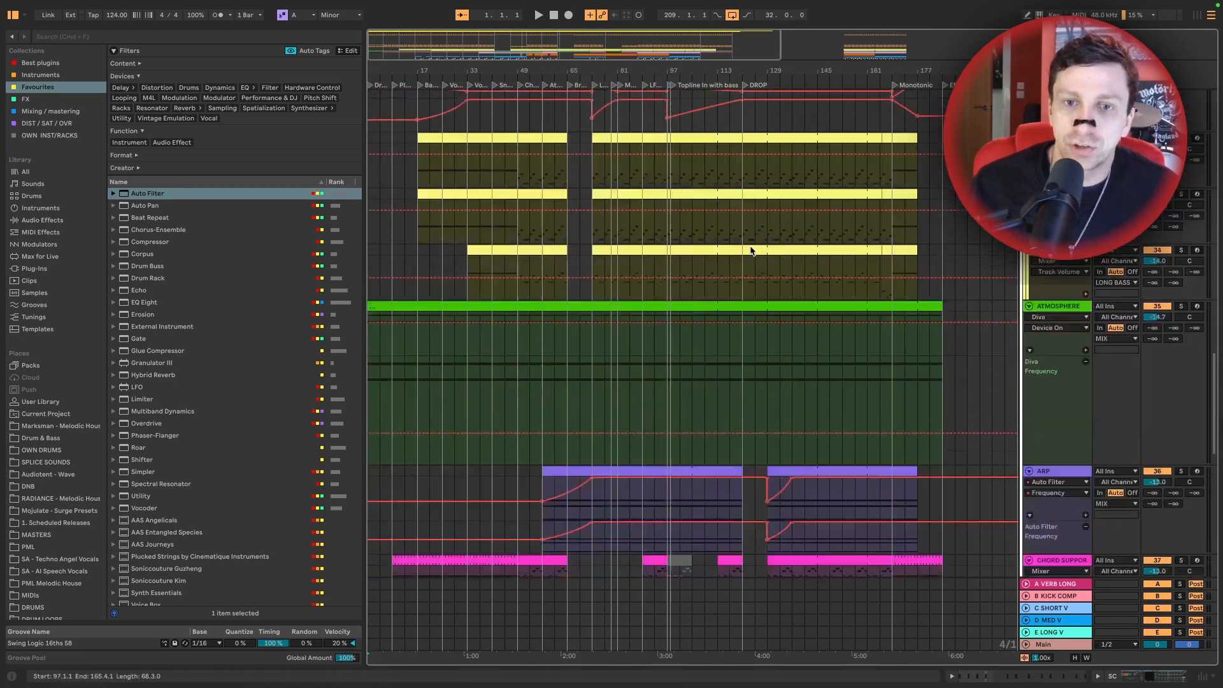
pyautogui.scroll(1, 756, 250)
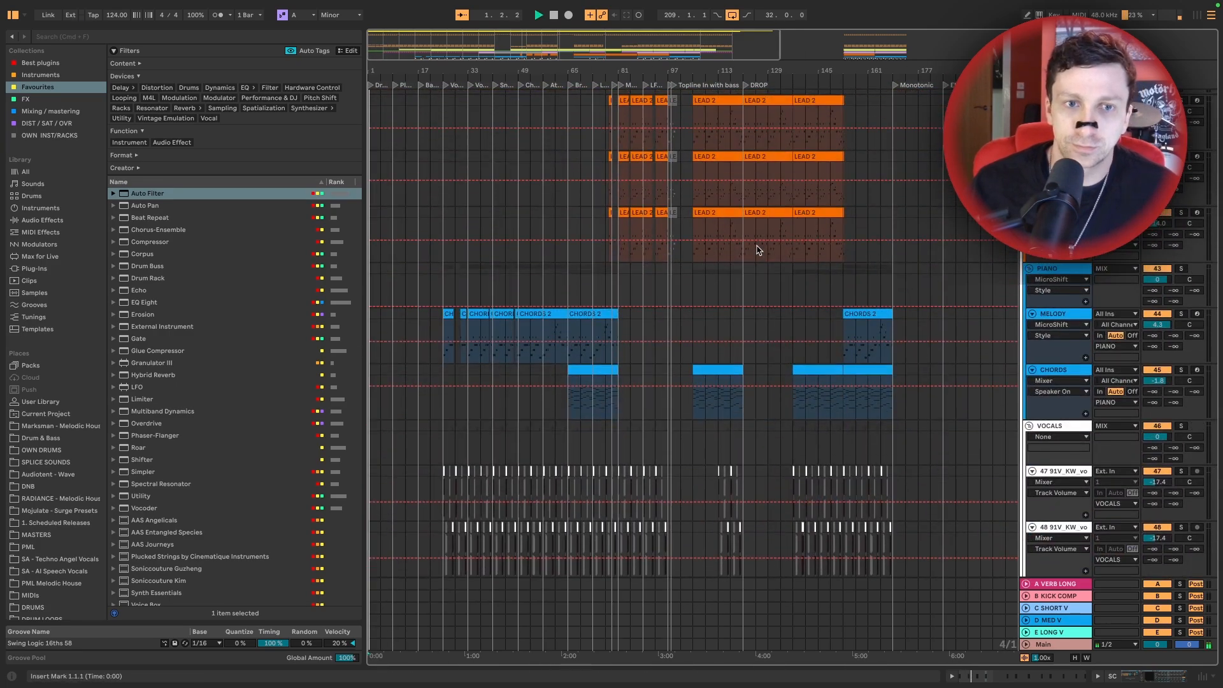
pyautogui.scroll(8, 759, 252)
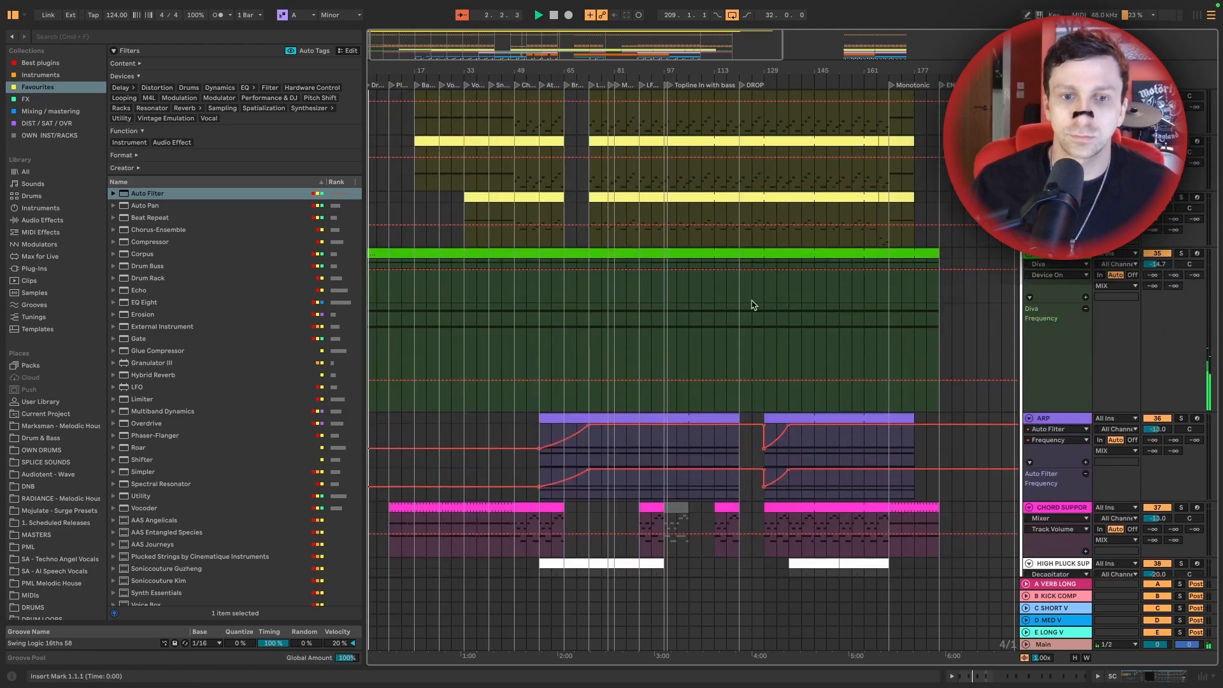
# Add an Auto Filter with its default preset to the CHORD SUPPORT track
pyautogui.scroll(-5, 752, 305)
pyautogui.moveTo(245, 201); pyautogui.dragTo(389, 293)
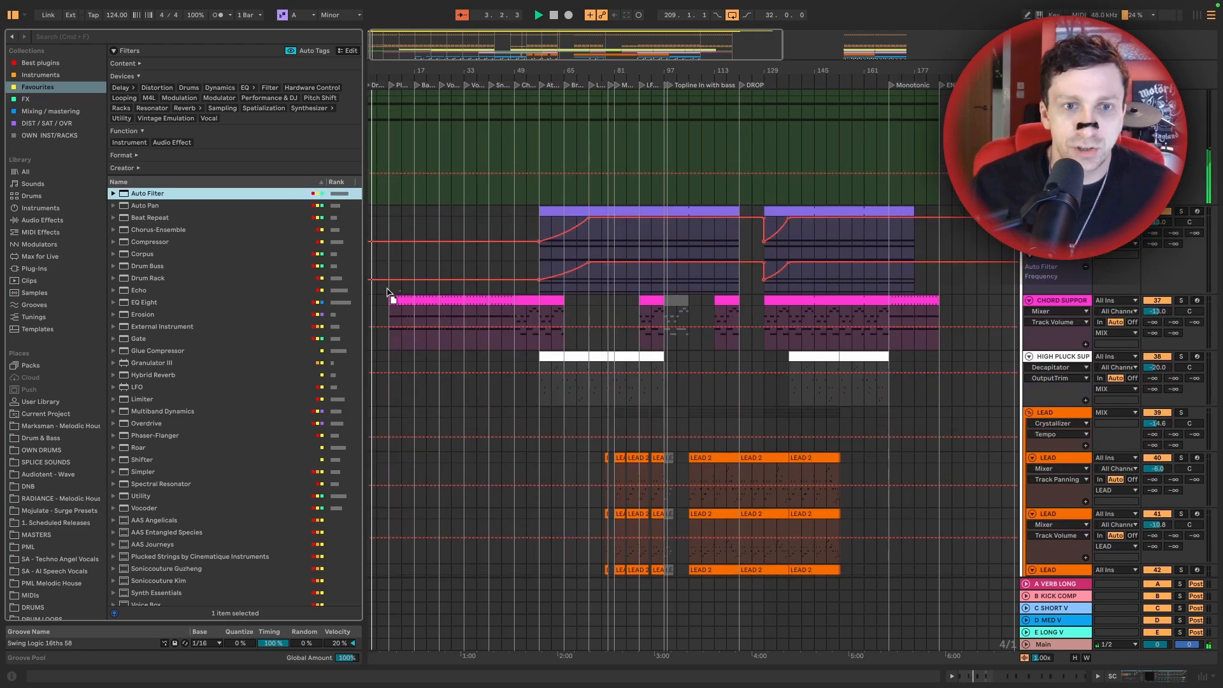
pyautogui.moveTo(571, 320); pyautogui.dragTo(571, 321)
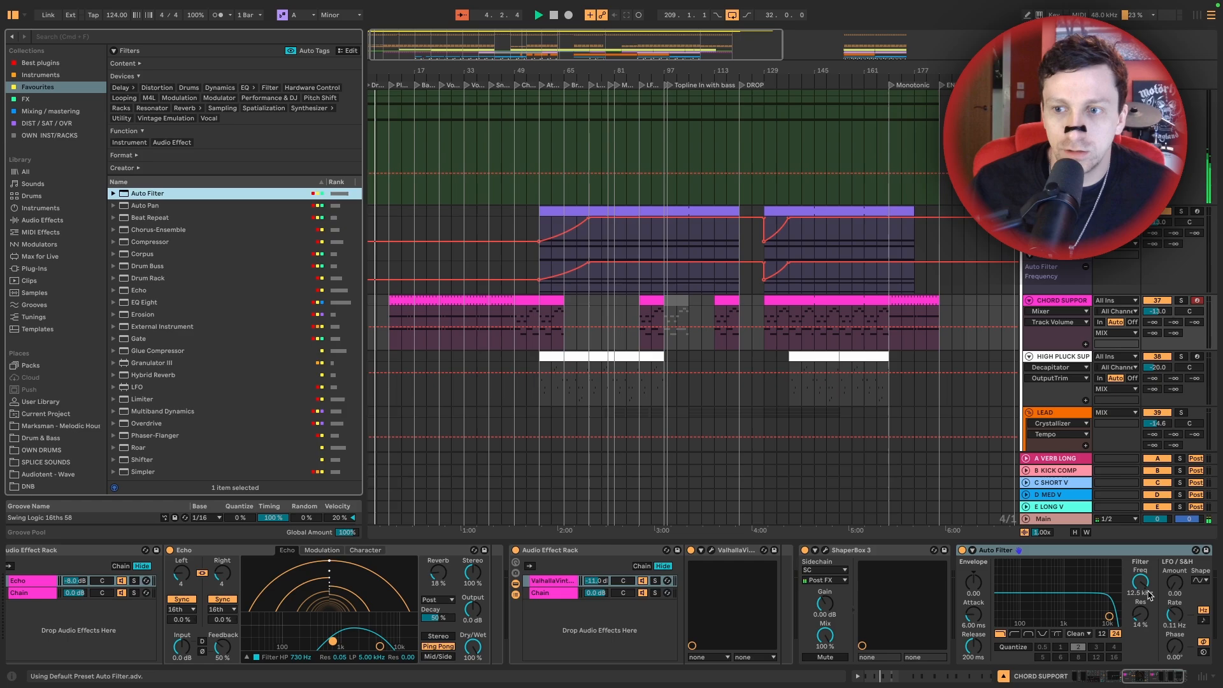
# Show the CHORD SUPPORT Auto Filter's frequency automation and make it rise in a curve from about 377 Hz at bar 9 to bar 17
pyautogui.rightClick(1150, 591)
pyautogui.click(1052, 495)
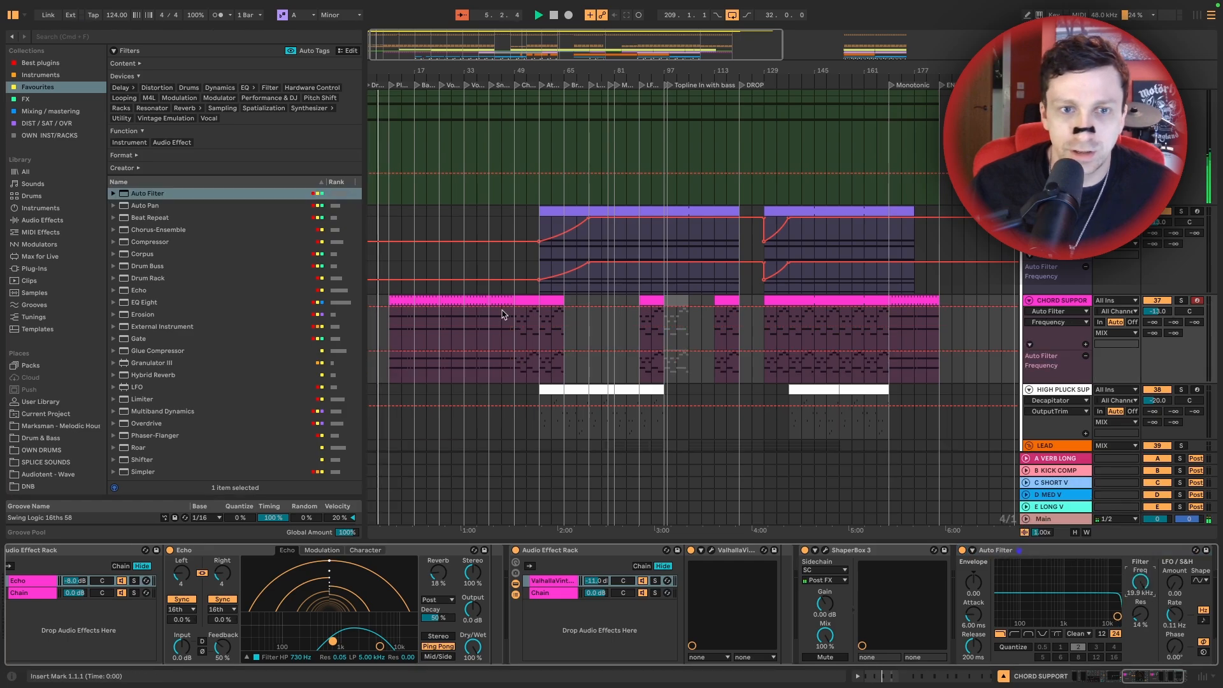
pyautogui.moveTo(392, 311)
pyautogui.mouseDown()
pyautogui.moveTo(392, 333)
pyautogui.moveTo(414, 334)
pyautogui.moveTo(414, 306)
pyautogui.moveTo(390, 330)
pyautogui.mouseUp()
pyautogui.click(439, 333)
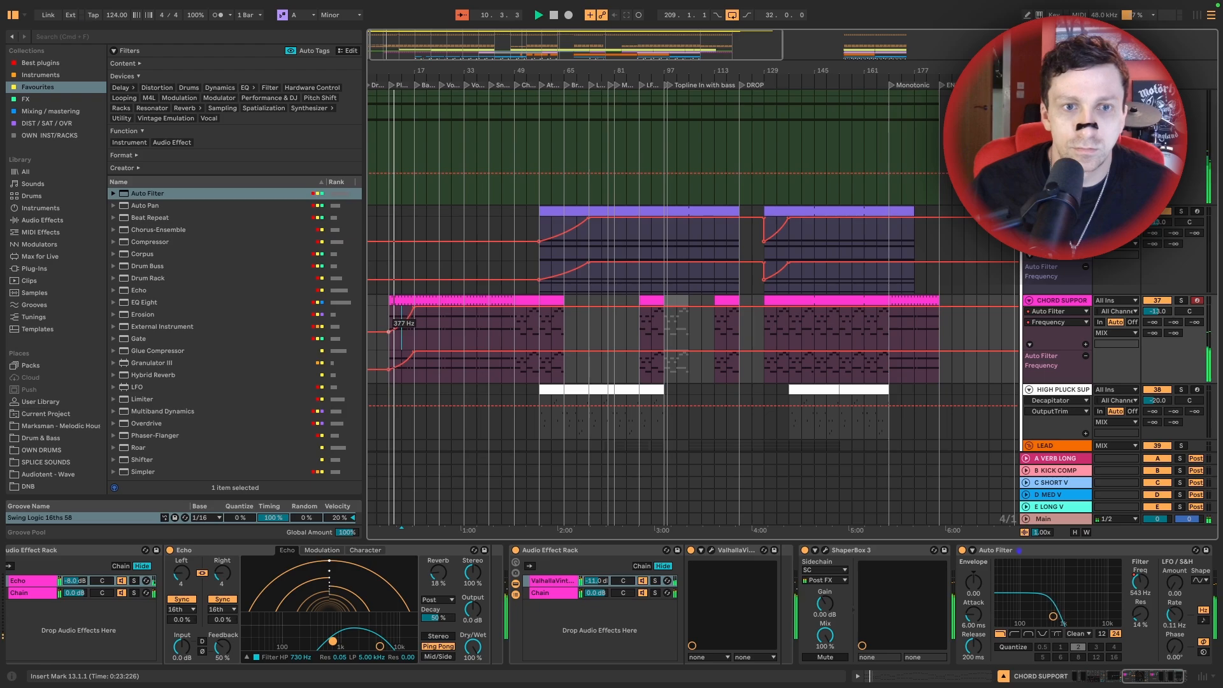
# Add an Auto Filter with its default preset to the MELODY track in the PIANO group
pyautogui.scroll(-12, 432, 306)
pyautogui.scroll(10, 434, 308)
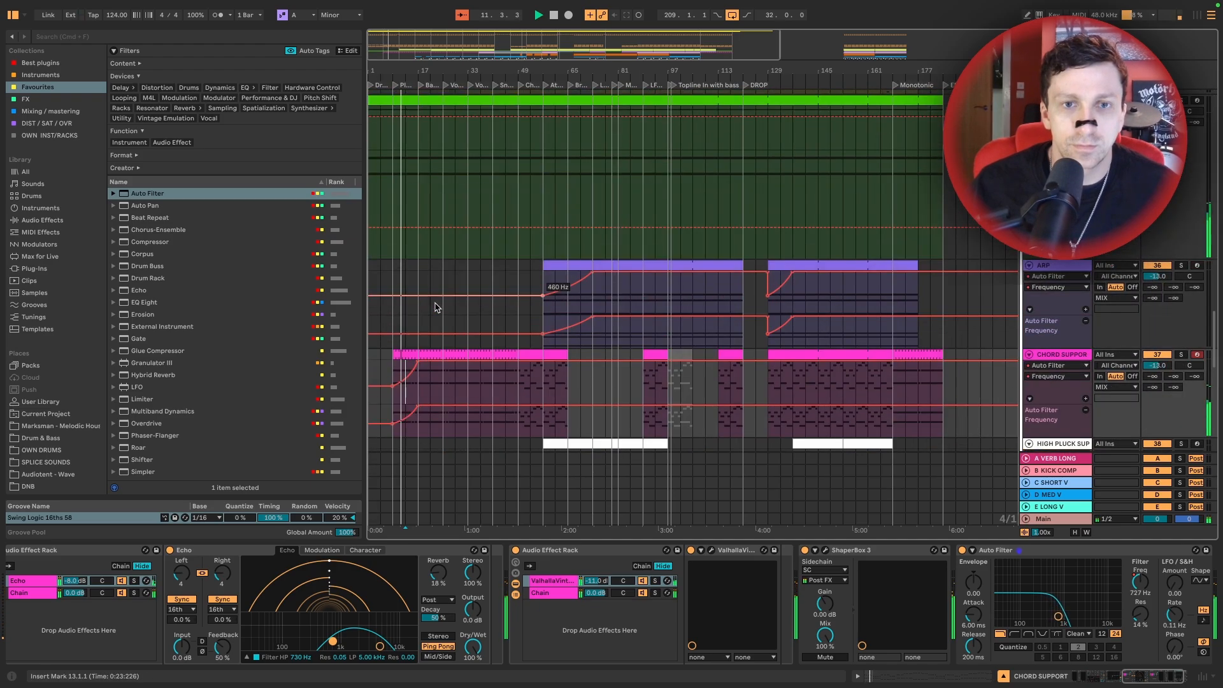
pyautogui.scroll(-12, 434, 308)
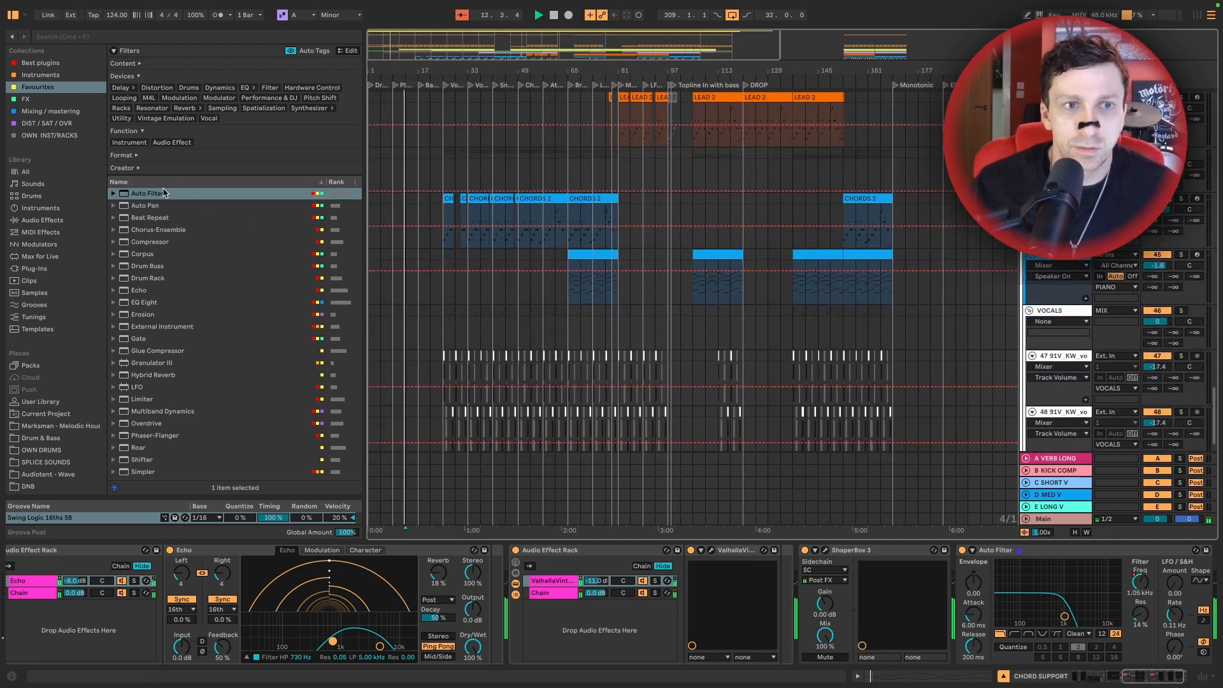
pyautogui.moveTo(164, 193); pyautogui.dragTo(393, 209)
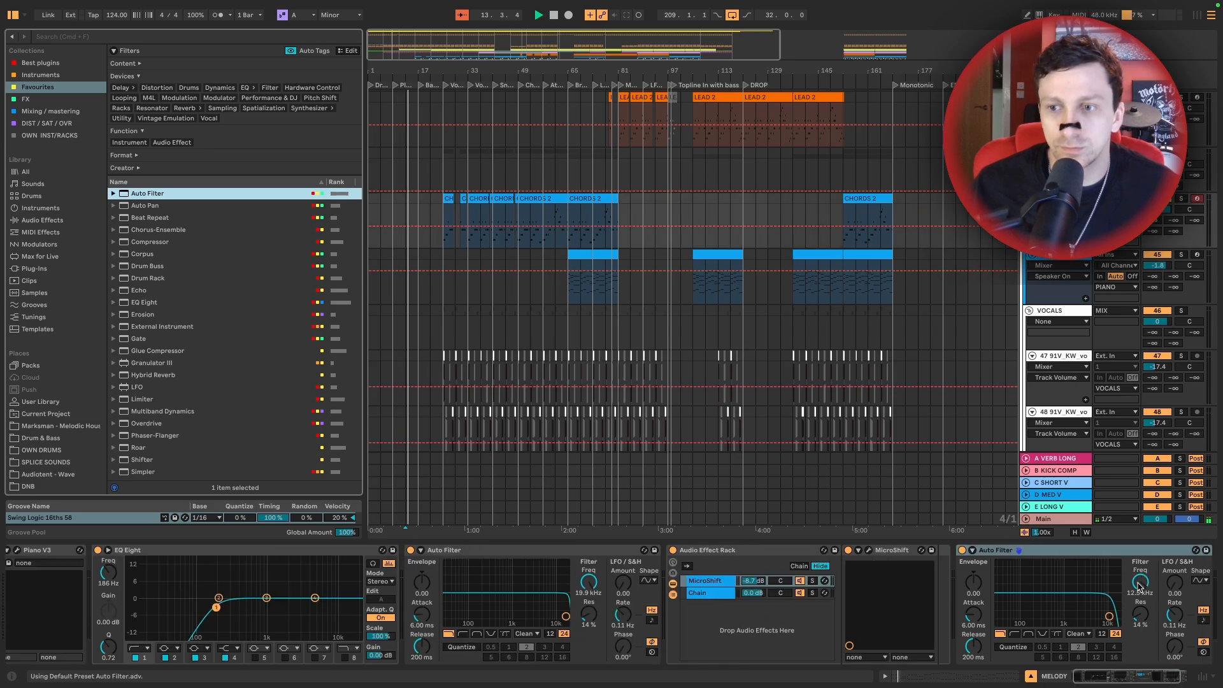
# Show the MELODY Auto Filter's frequency automation and make it rise in a curve from about 417 Hz at bar 25 to bar 33
pyautogui.rightClick(1139, 583)
pyautogui.click(1081, 603)
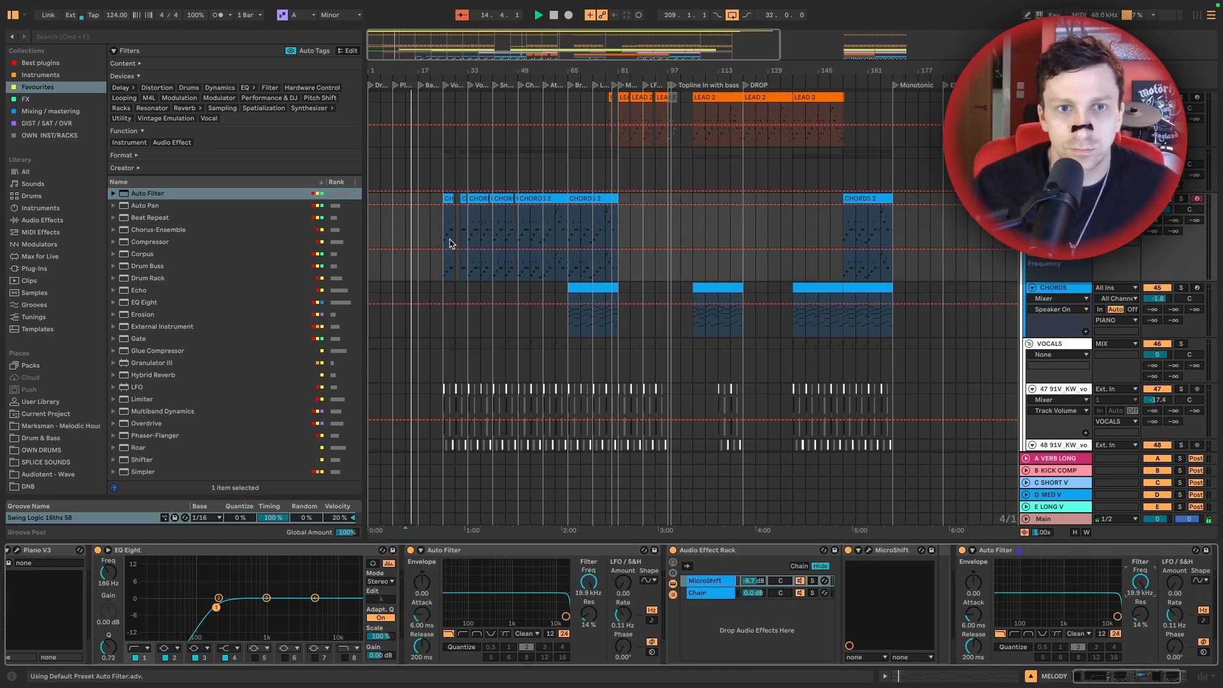
pyautogui.moveTo(446, 205)
pyautogui.mouseDown()
pyautogui.moveTo(462, 229)
pyautogui.moveTo(468, 205)
pyautogui.mouseUp()
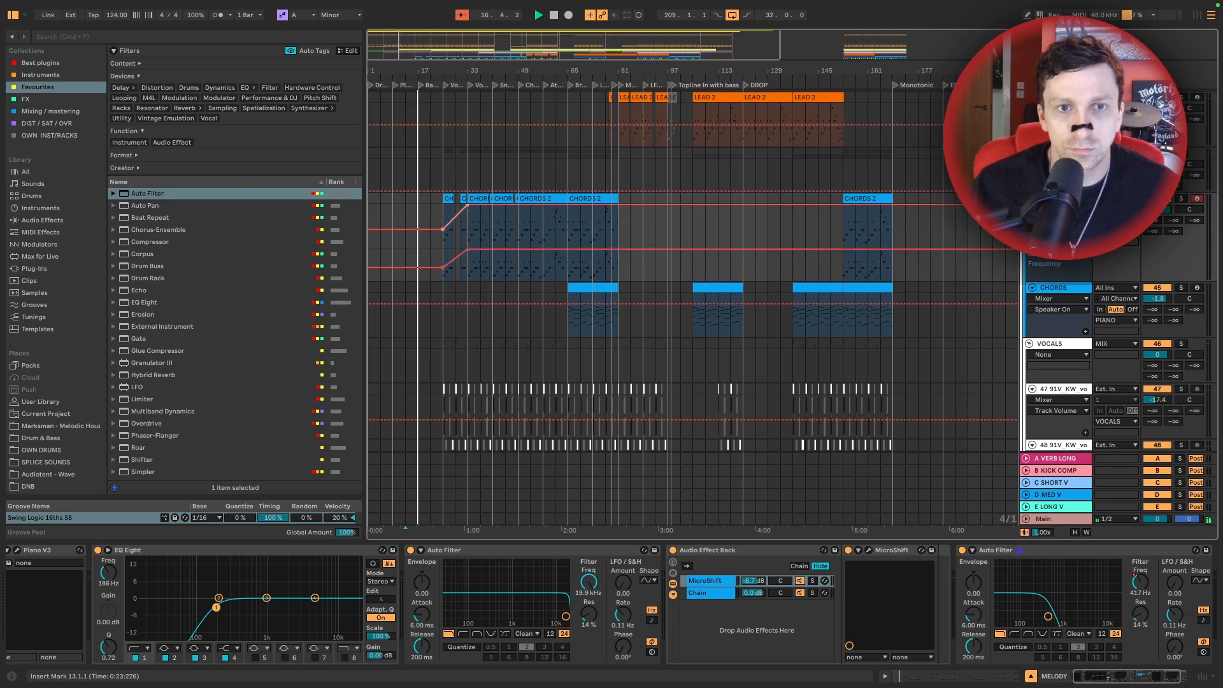
# Add an Auto Filter to the VOCALS group and automate its frequency from about 512 Hz at bar 25 up to 19.9 kHz at bar 33
pyautogui.scroll(-3, 508, 308)
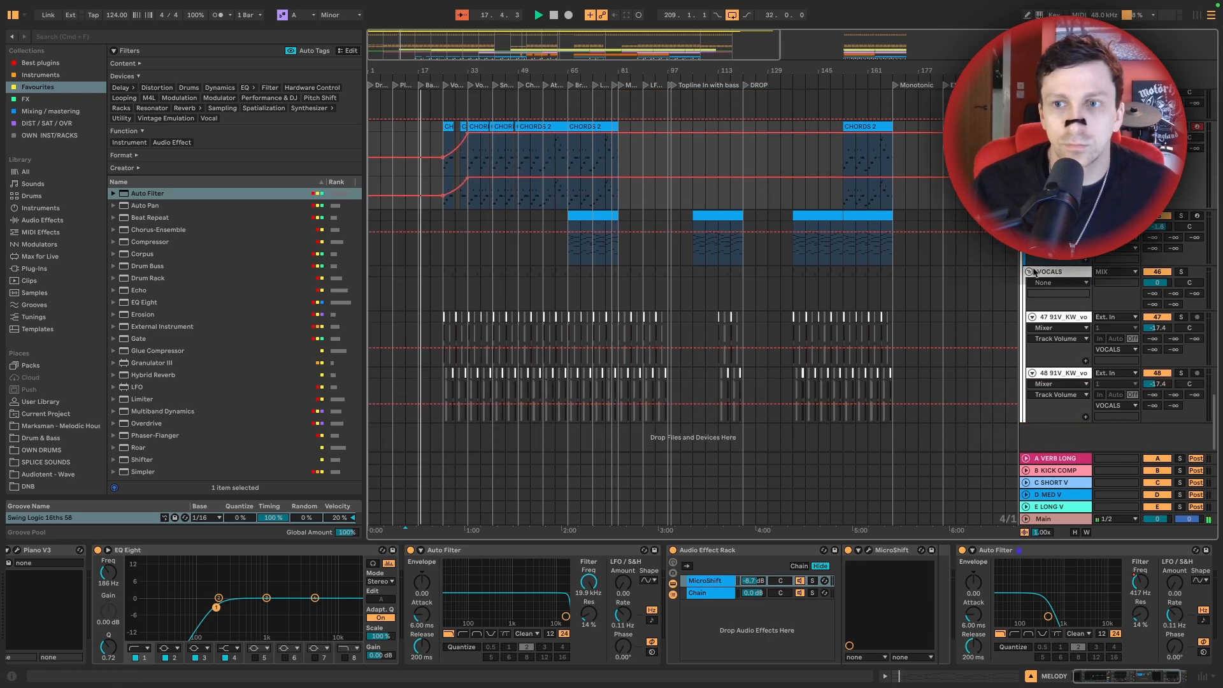
pyautogui.moveTo(124, 192); pyautogui.dragTo(433, 285)
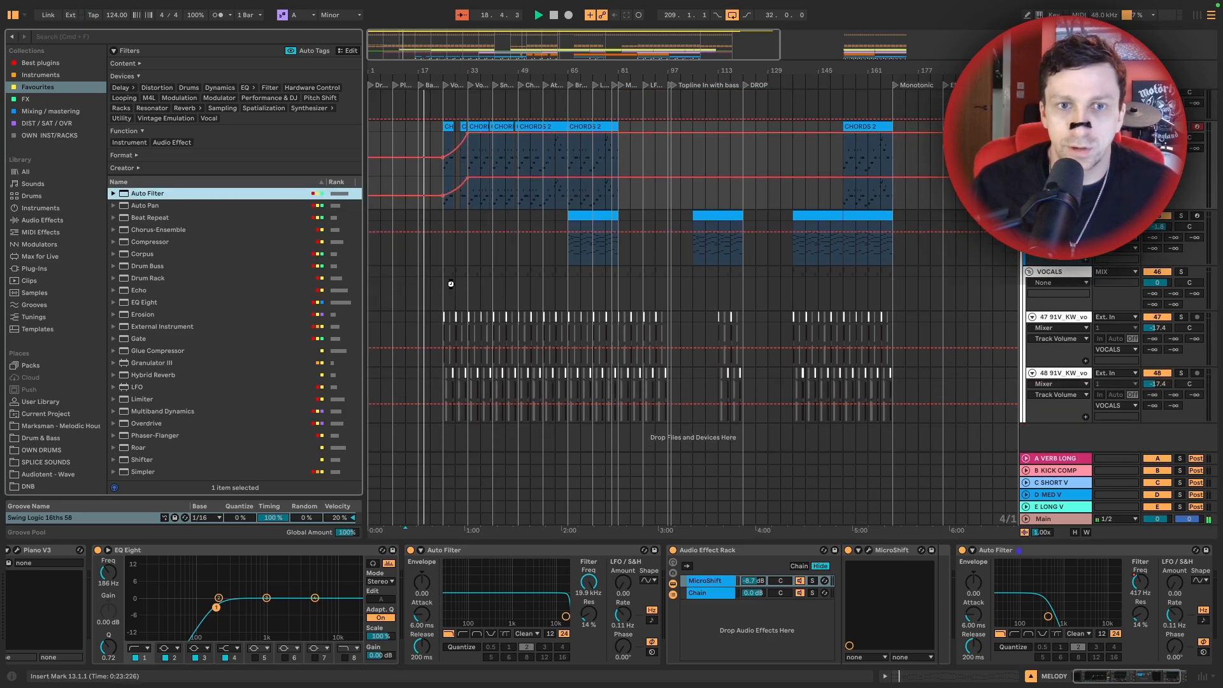
pyautogui.rightClick(190, 582)
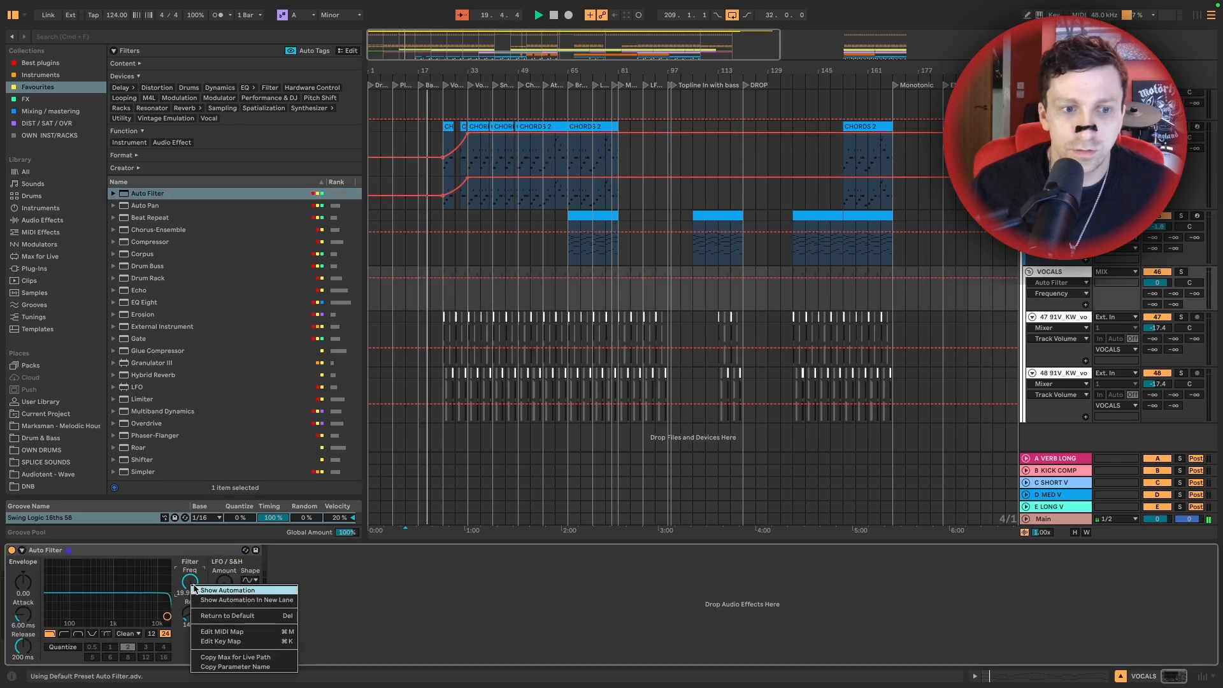
pyautogui.click(229, 601)
pyautogui.moveTo(442, 311); pyautogui.dragTo(446, 329)
pyautogui.moveTo(468, 324); pyautogui.dragTo(468, 313)
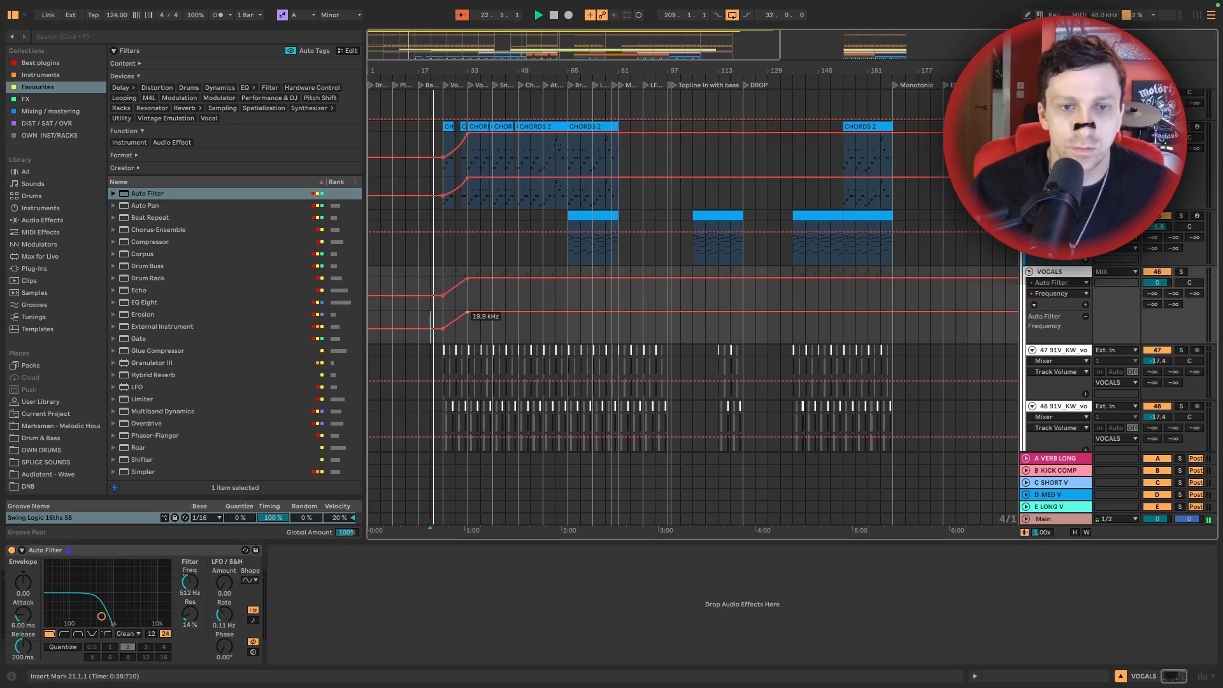
# Examine the bass, atmosphere, piano and vocal tracks while the new filter rises from bar 25 play
pyautogui.scroll(10, 495, 271)
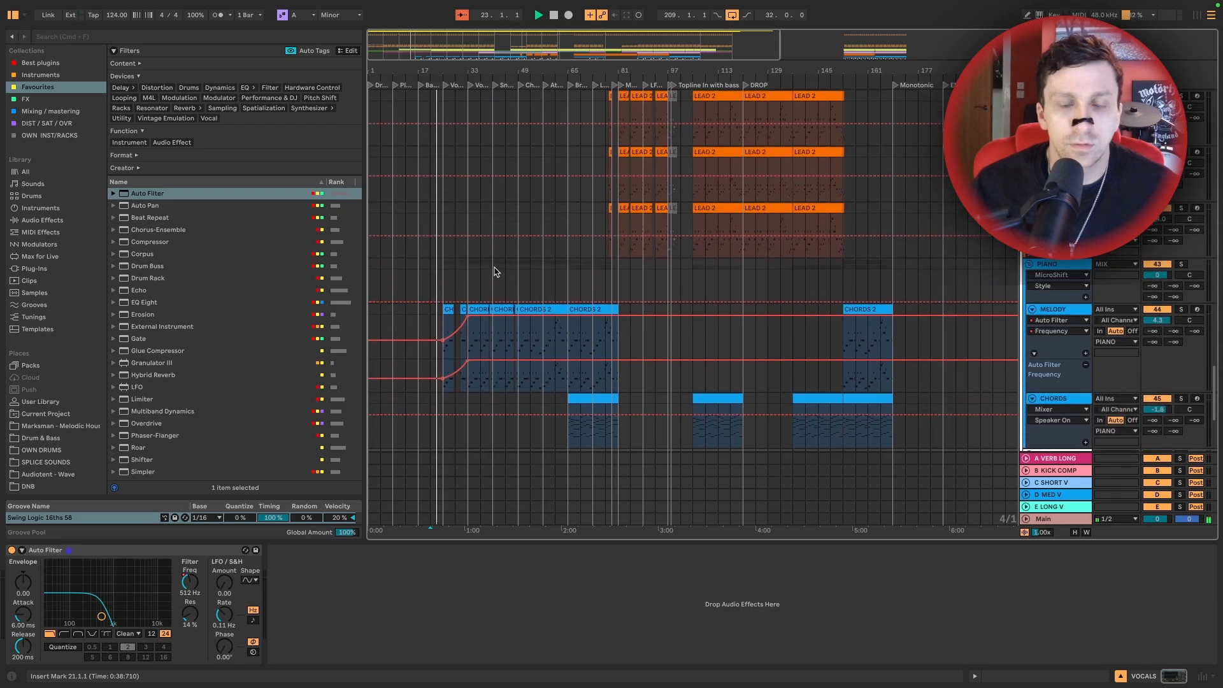
pyautogui.scroll(-3, 495, 270)
pyautogui.scroll(12, 495, 271)
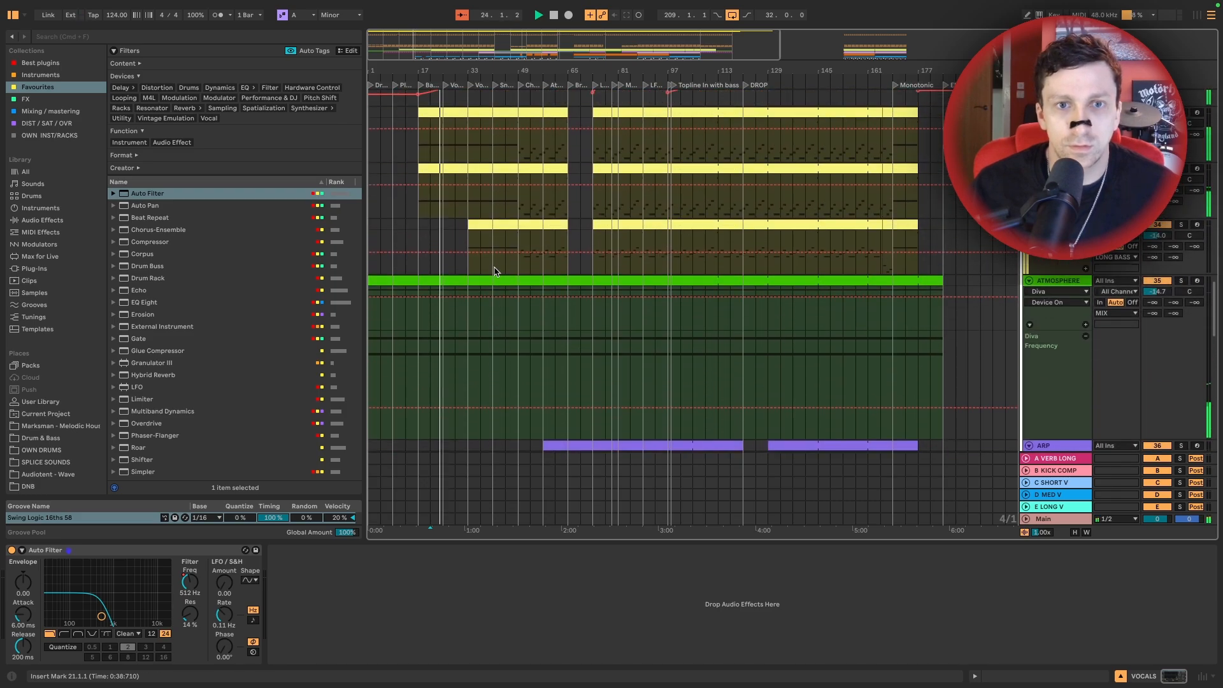
pyautogui.scroll(-12, 495, 270)
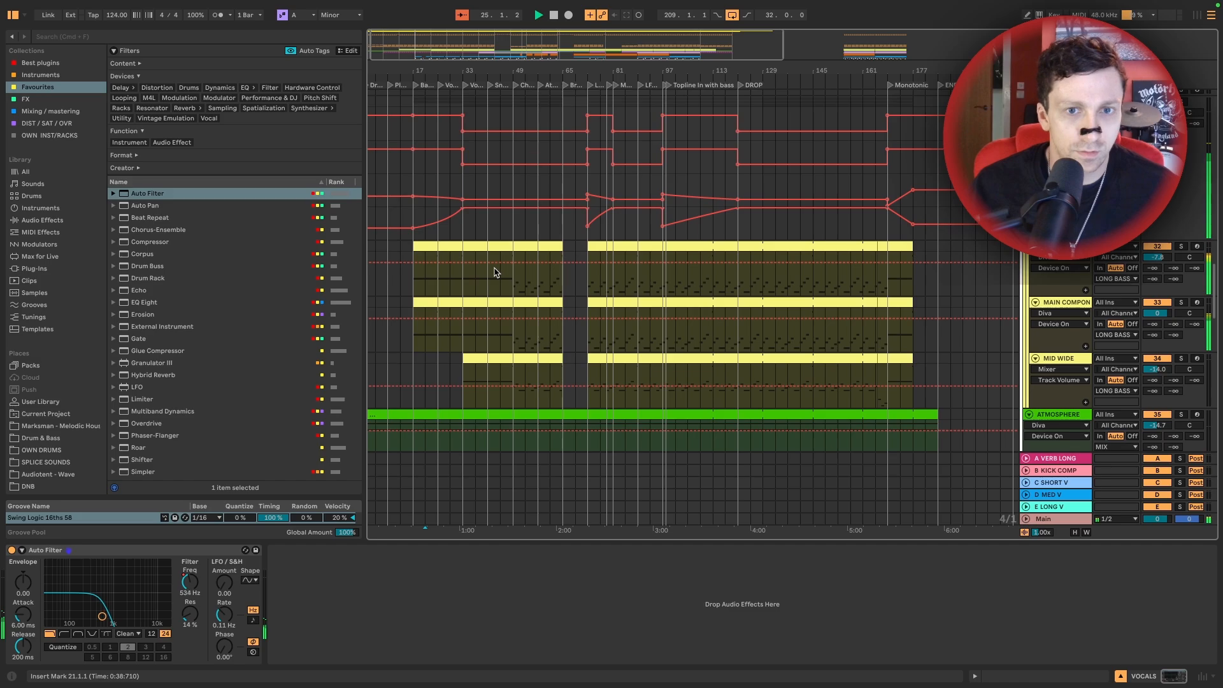
pyautogui.hscroll(-1, 495, 272)
pyautogui.scroll(2, 495, 272)
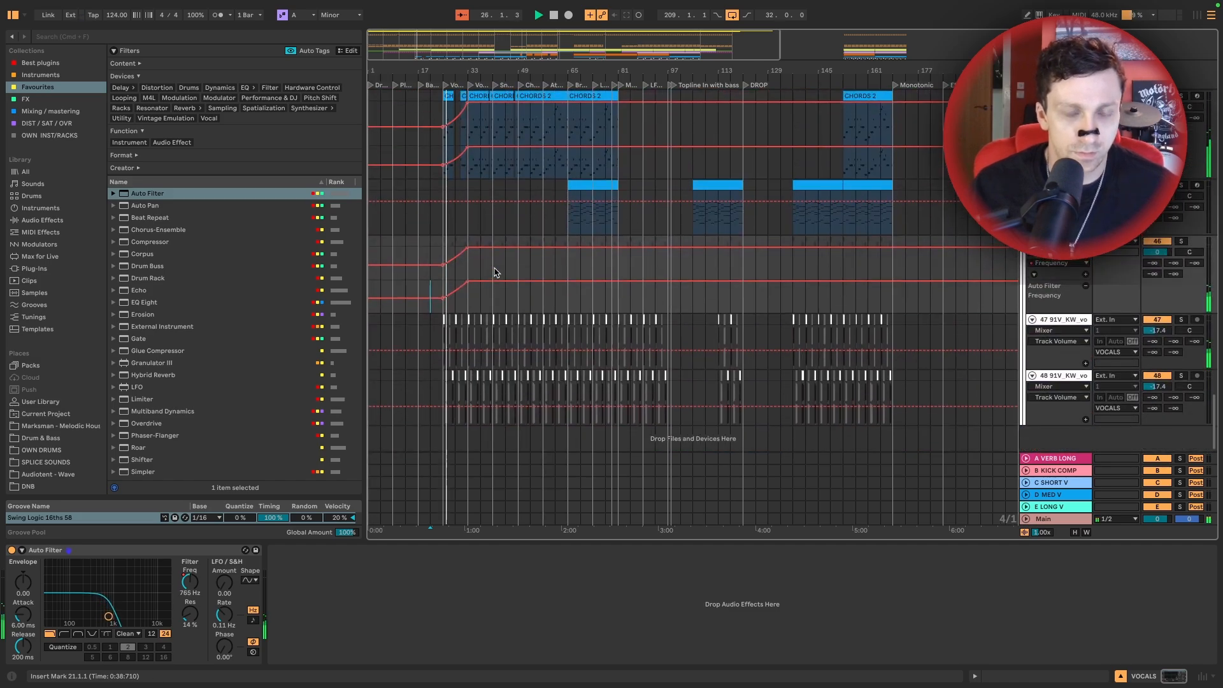
pyautogui.scroll(-2, 494, 272)
pyautogui.scroll(2, 495, 271)
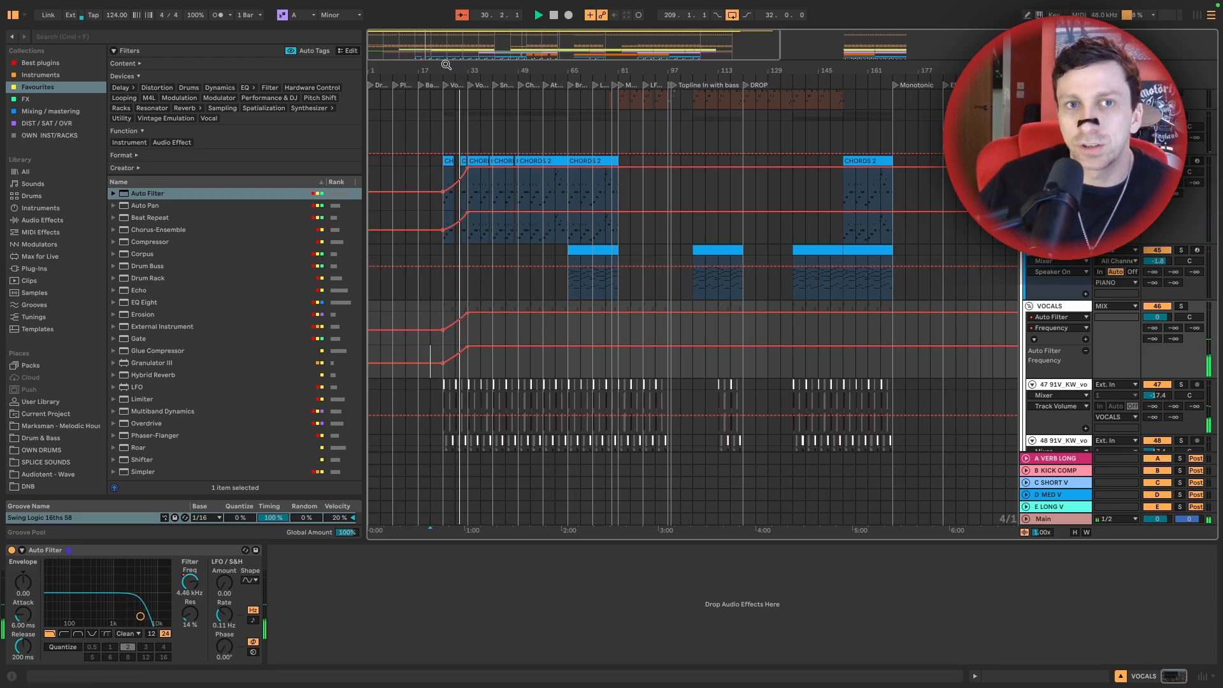
# Examine the drum, groove, bass and synth tracks closely from the Vocal in locator through the Breakdown during playback
pyautogui.scroll(5, 458, 117)
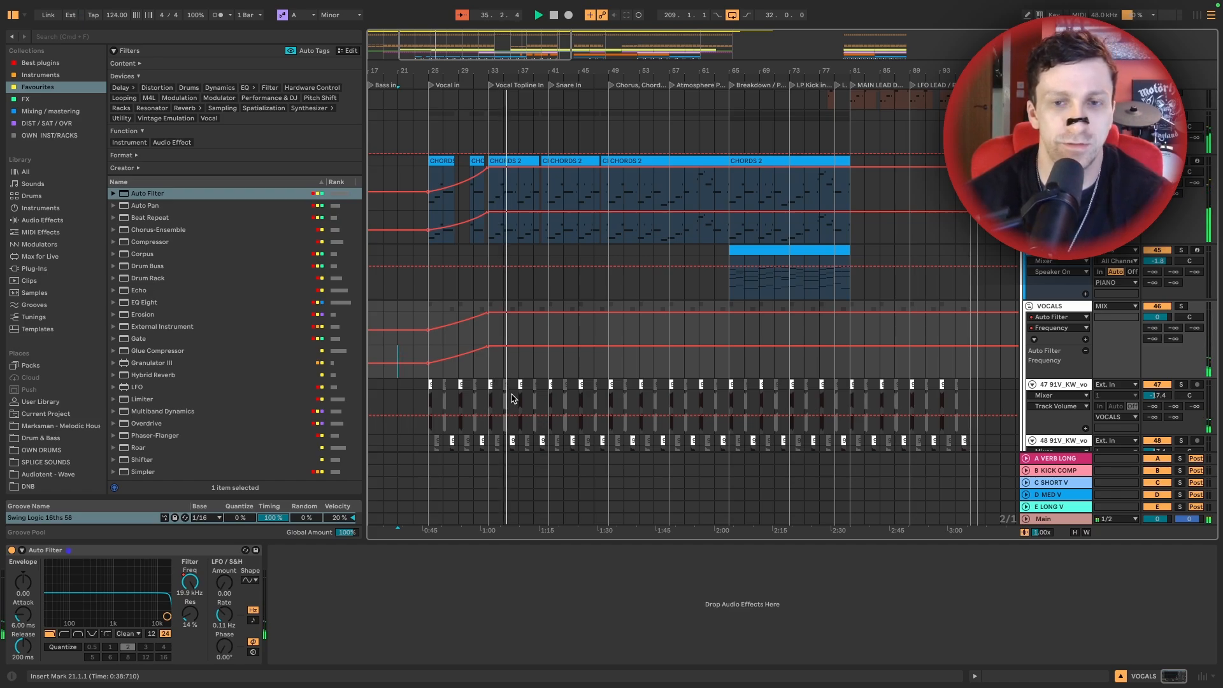
pyautogui.scroll(10, 500, 226)
pyautogui.hscroll(5, 500, 226)
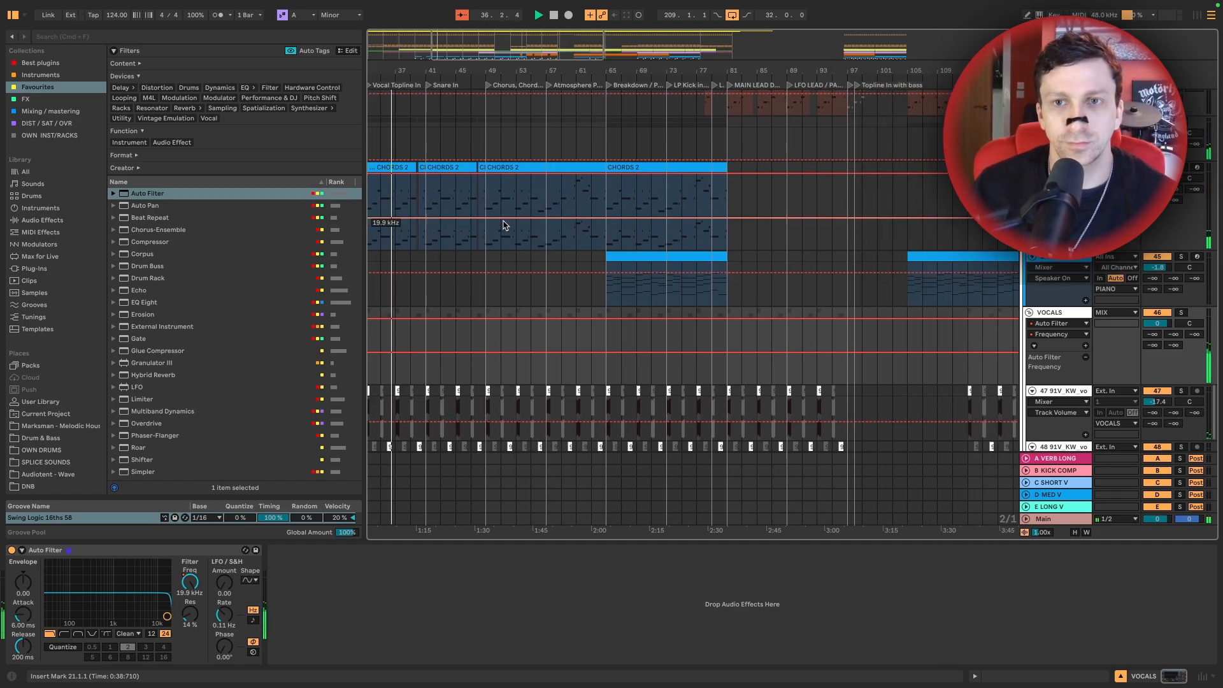
pyautogui.scroll(-10, 503, 225)
pyautogui.hscroll(-5, 503, 225)
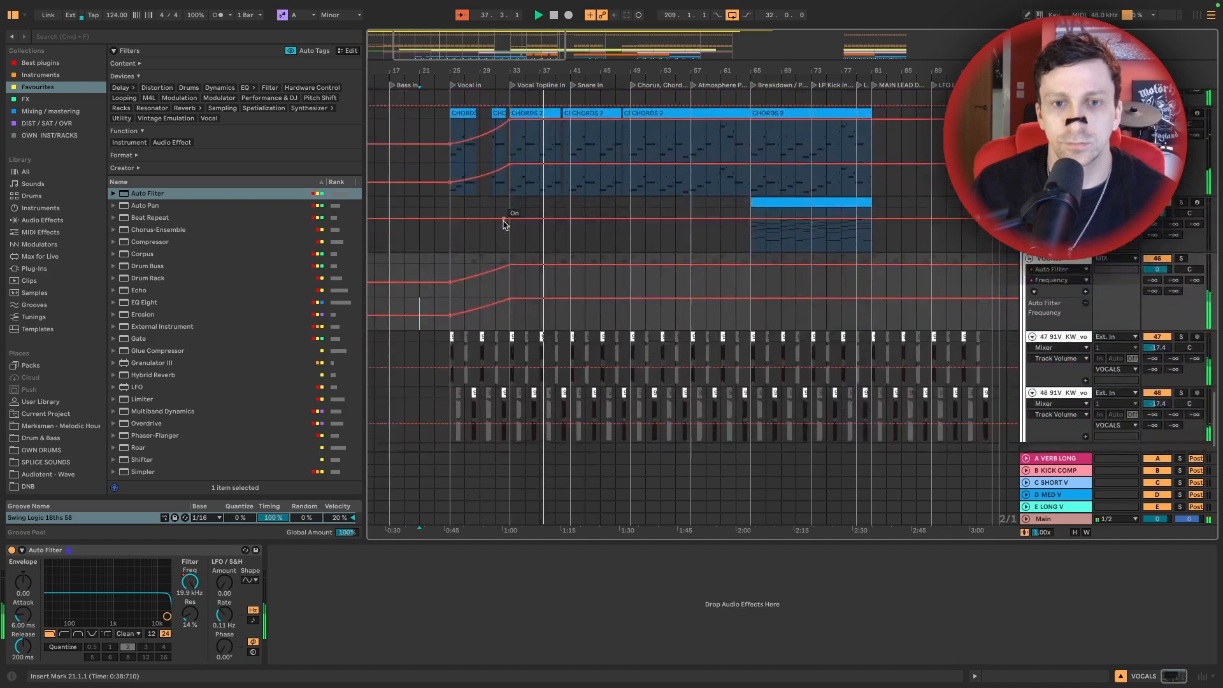
pyautogui.scroll(10, 516, 232)
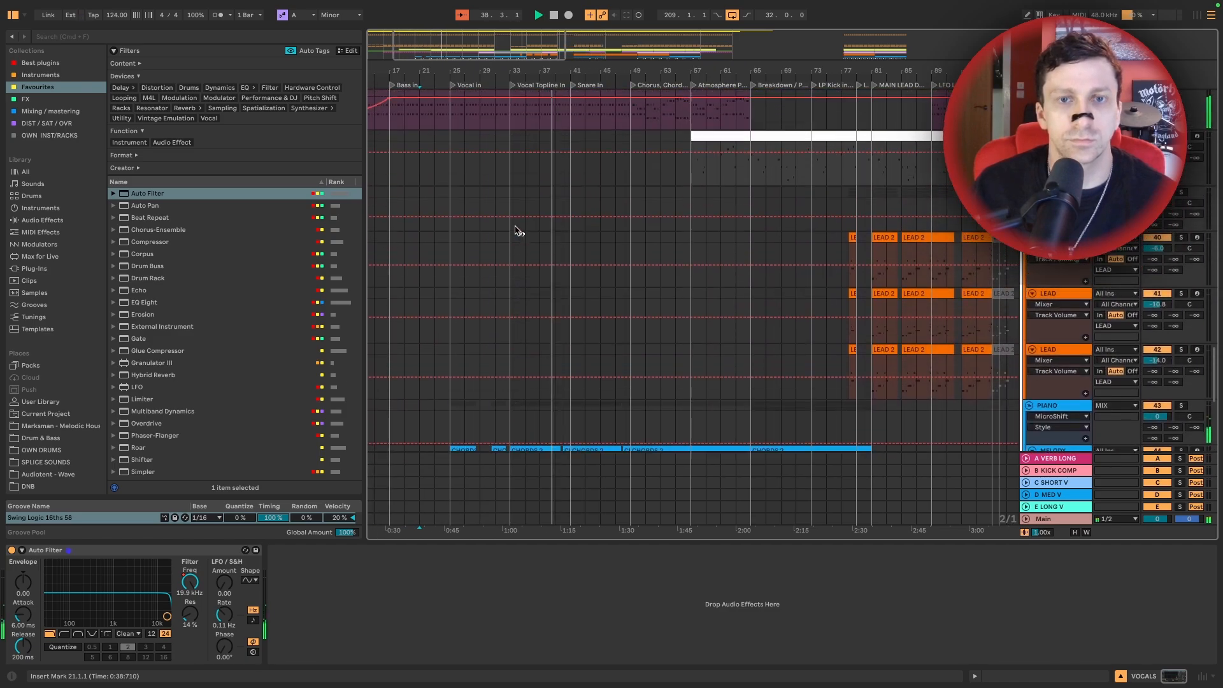
pyautogui.scroll(8, 516, 232)
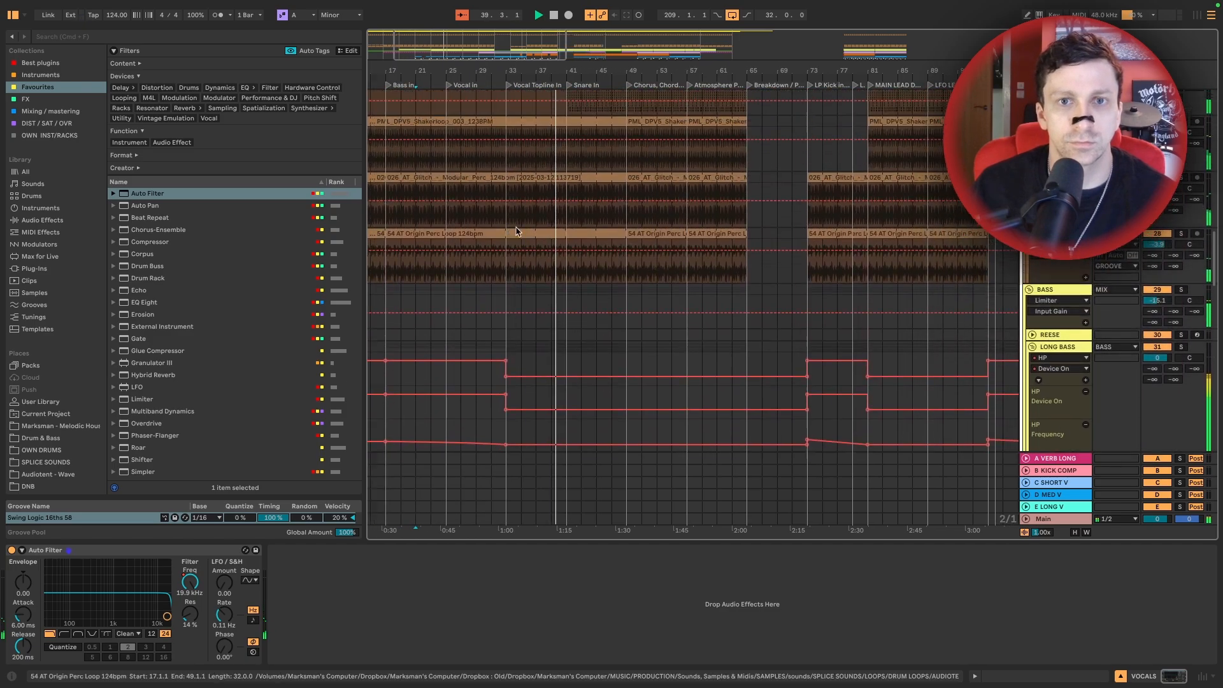
pyautogui.scroll(5, 516, 232)
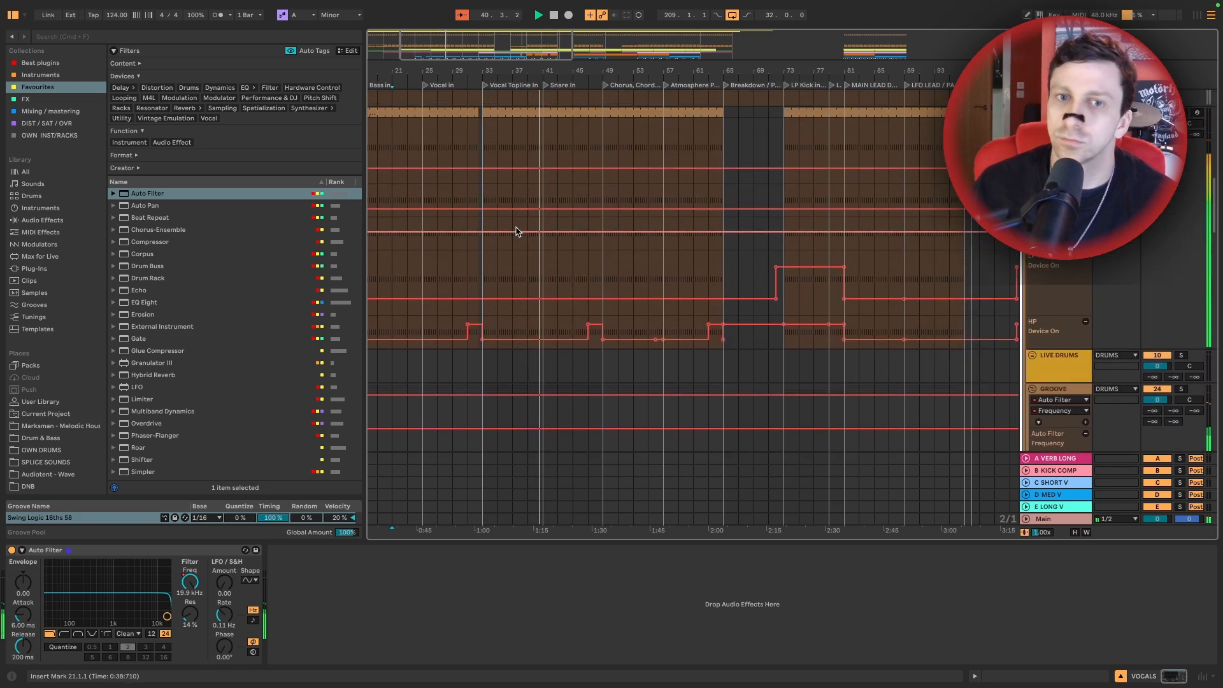
pyautogui.scroll(-7, 516, 231)
pyautogui.scroll(-10, 516, 232)
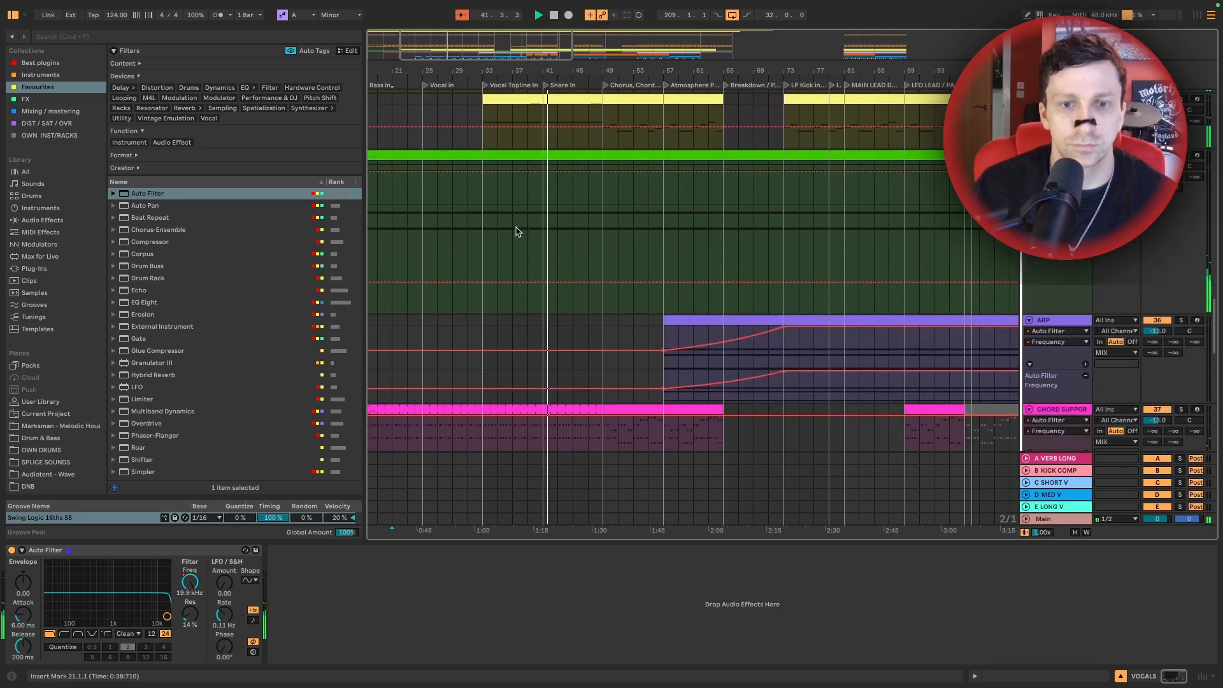
pyautogui.scroll(12, 563, 214)
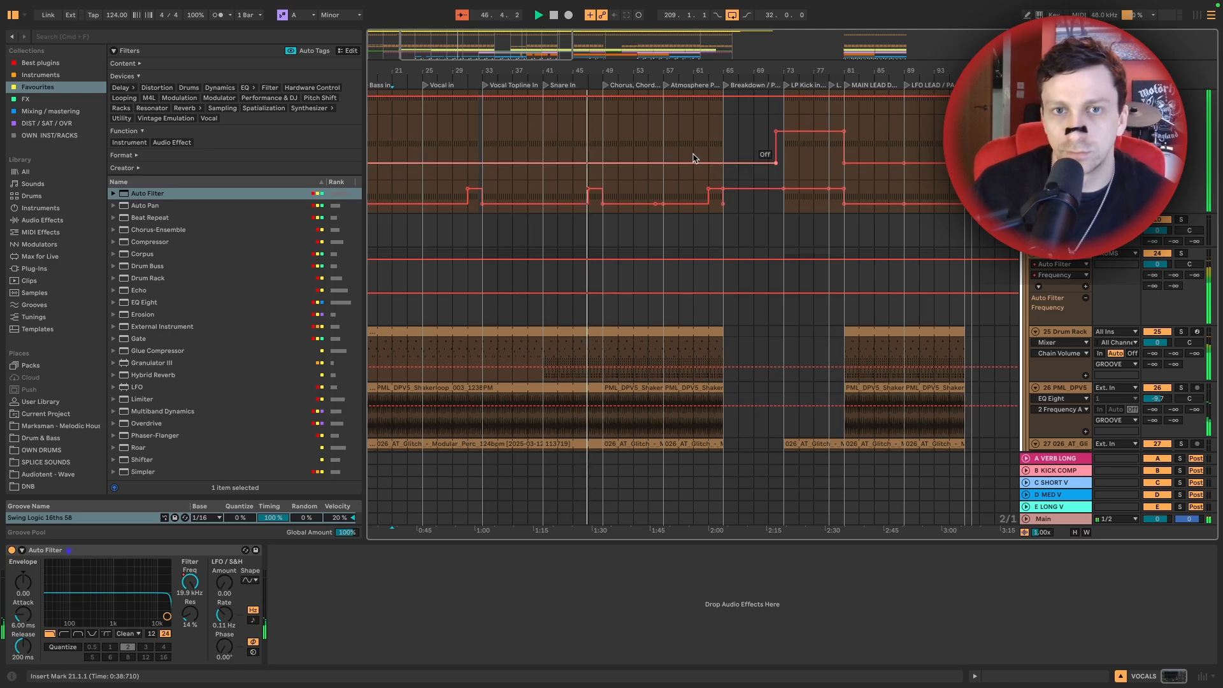
# Review the tracks around the Atmosphere locator and open the HIGH PLUCK SUPPORT track's device chain
pyautogui.scroll(-10, 581, 139)
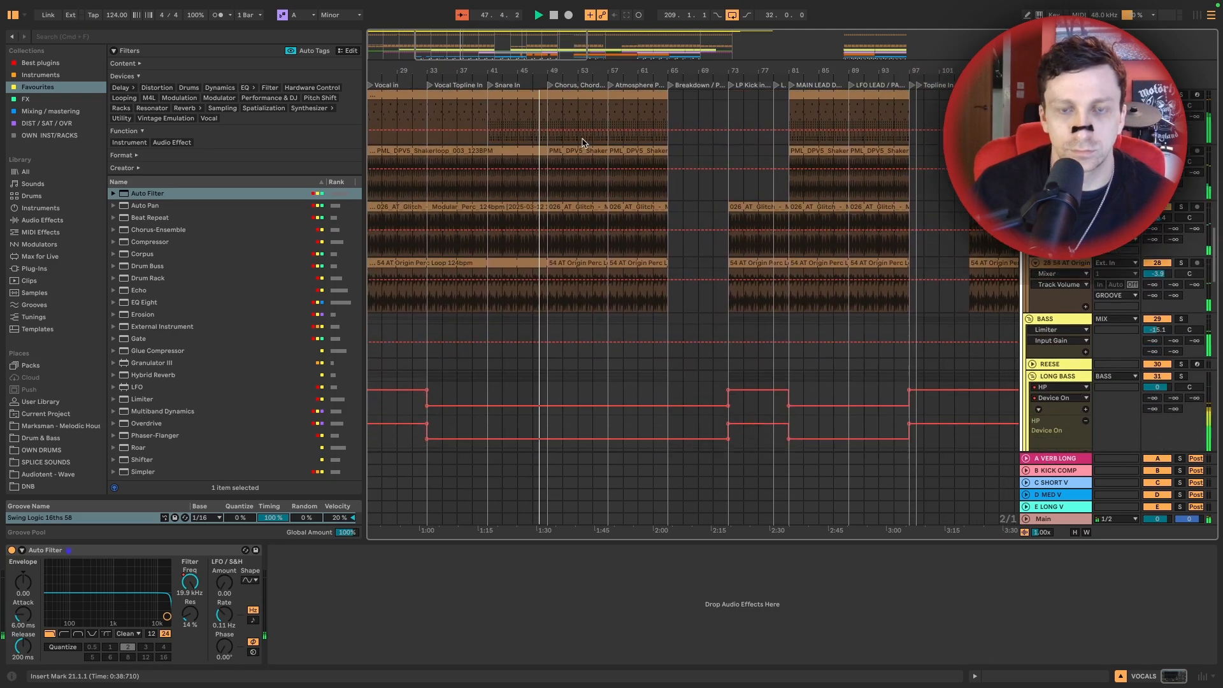
pyautogui.scroll(-6, 582, 139)
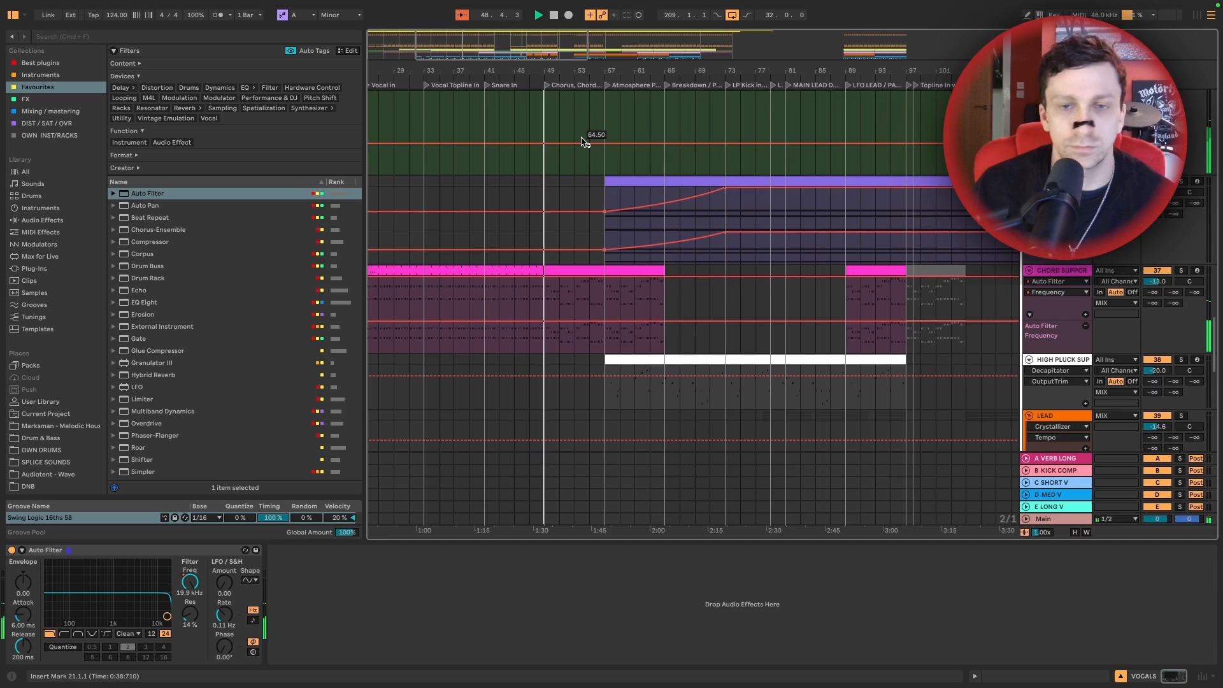
pyautogui.scroll(-3, 582, 141)
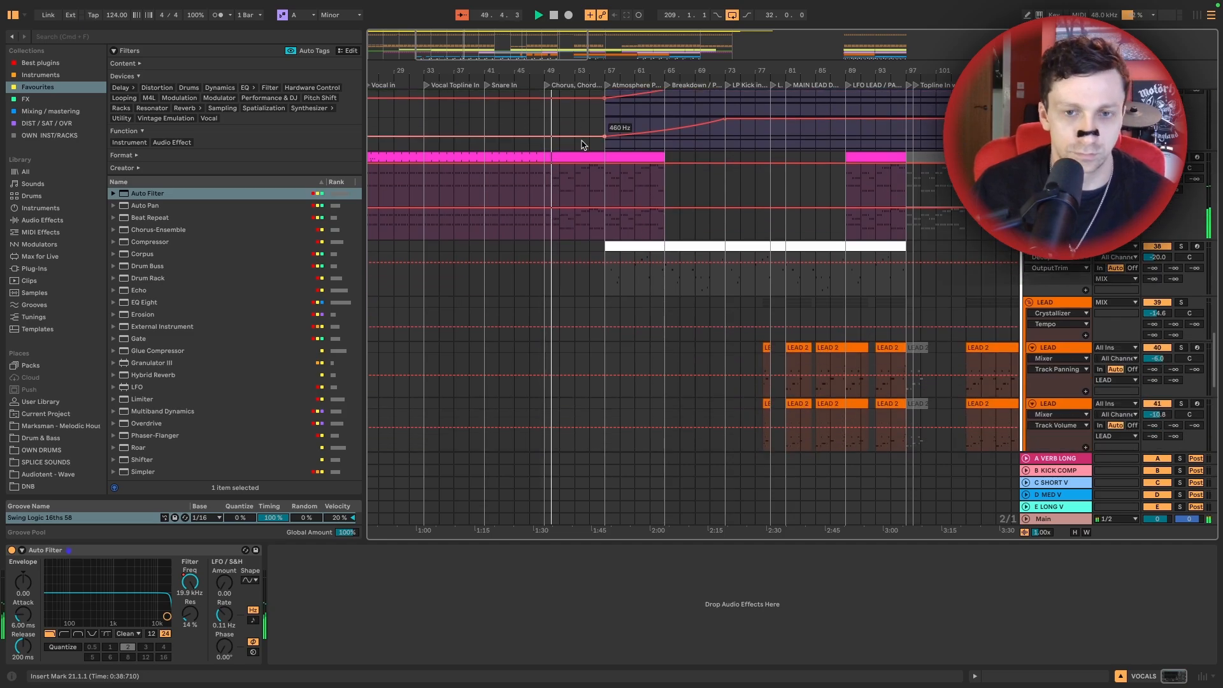
pyautogui.scroll(4, 582, 143)
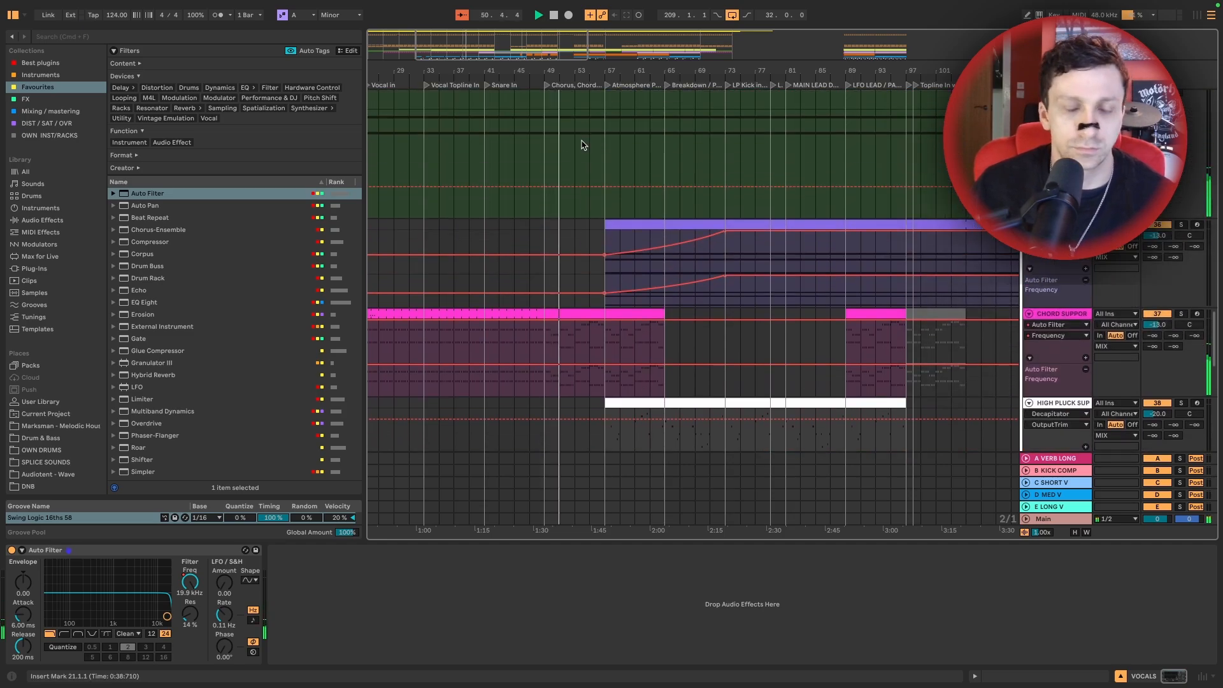
pyautogui.scroll(-5, 582, 144)
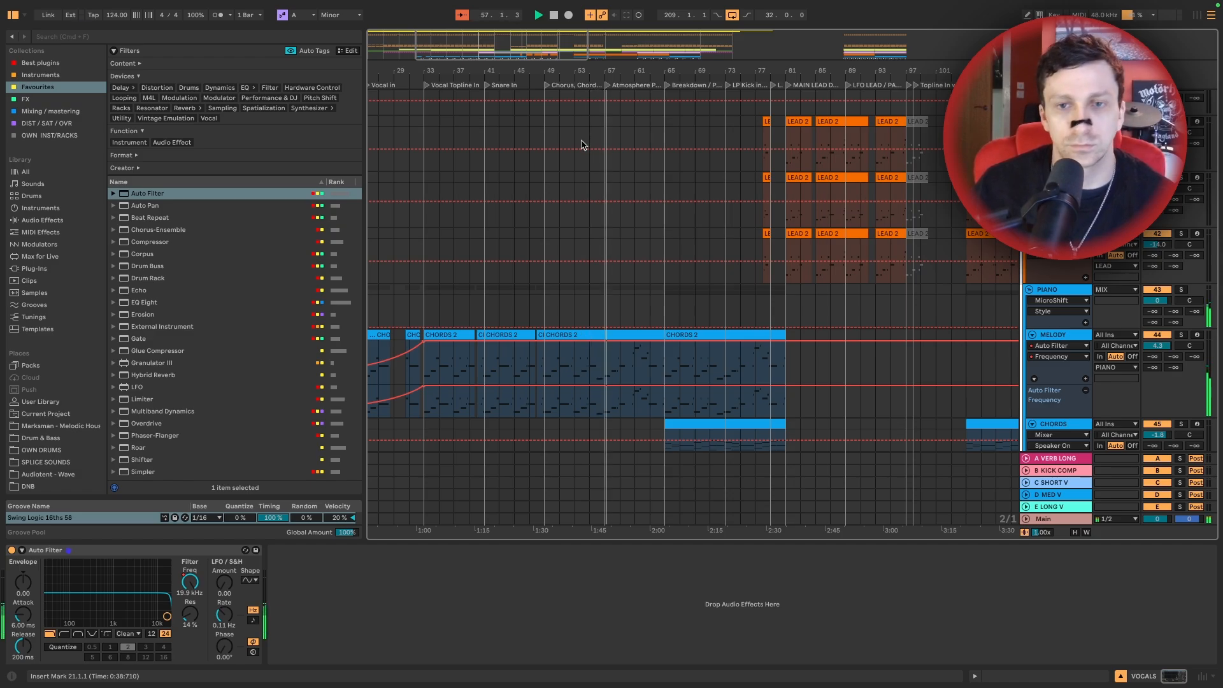
pyautogui.scroll(10, 582, 145)
pyautogui.scroll(-4, 582, 144)
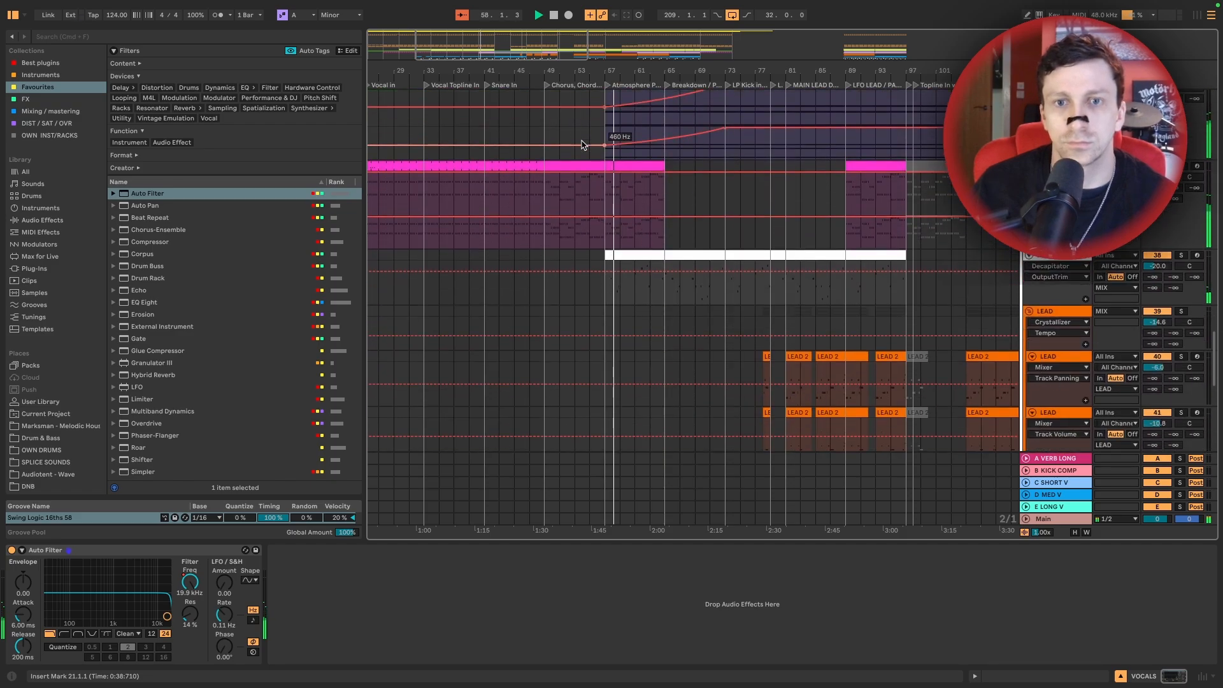
pyautogui.moveTo(131, 193); pyautogui.dragTo(604, 290)
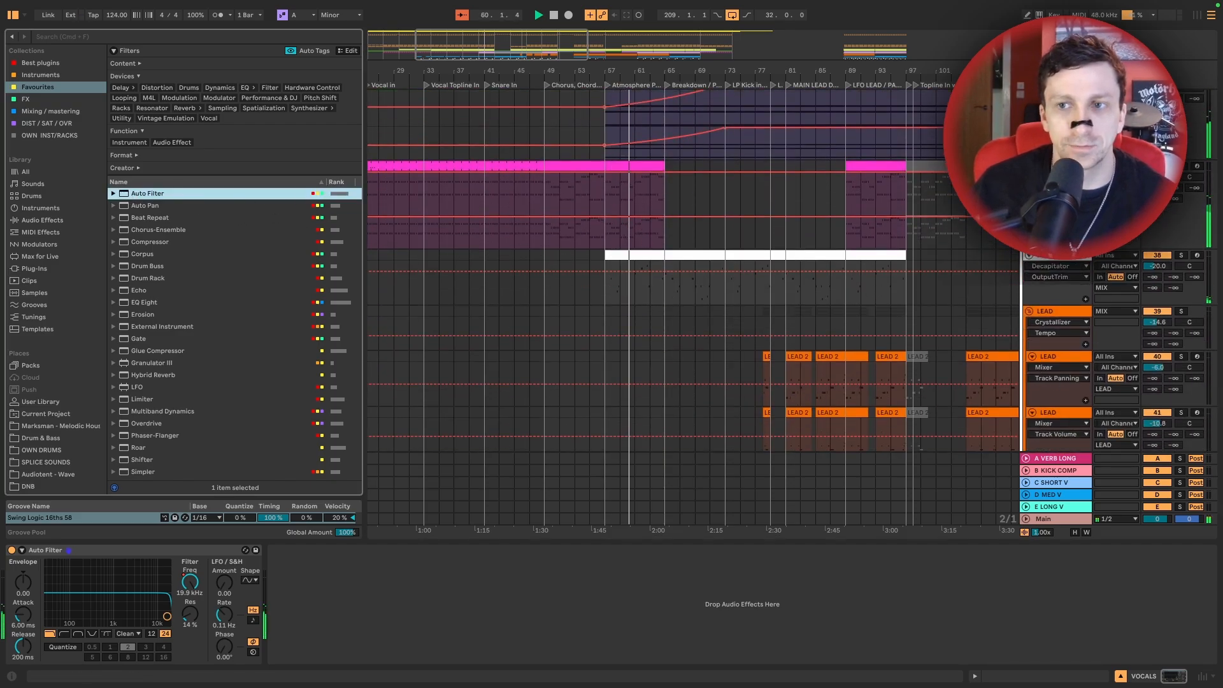
pyautogui.click(1055, 255)
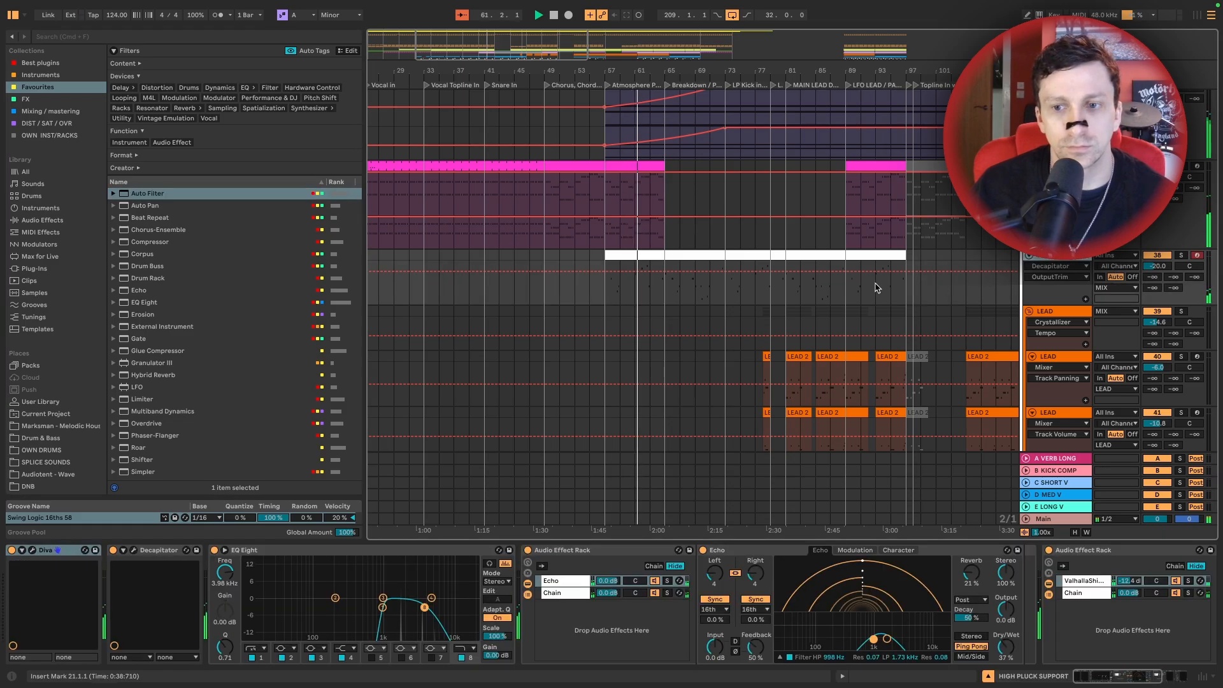
# Deepen the curve of the ARP Auto Filter's frequency rise between bars 57 and 73 so it opens more slowly at first
pyautogui.hscroll(1, 688, 196)
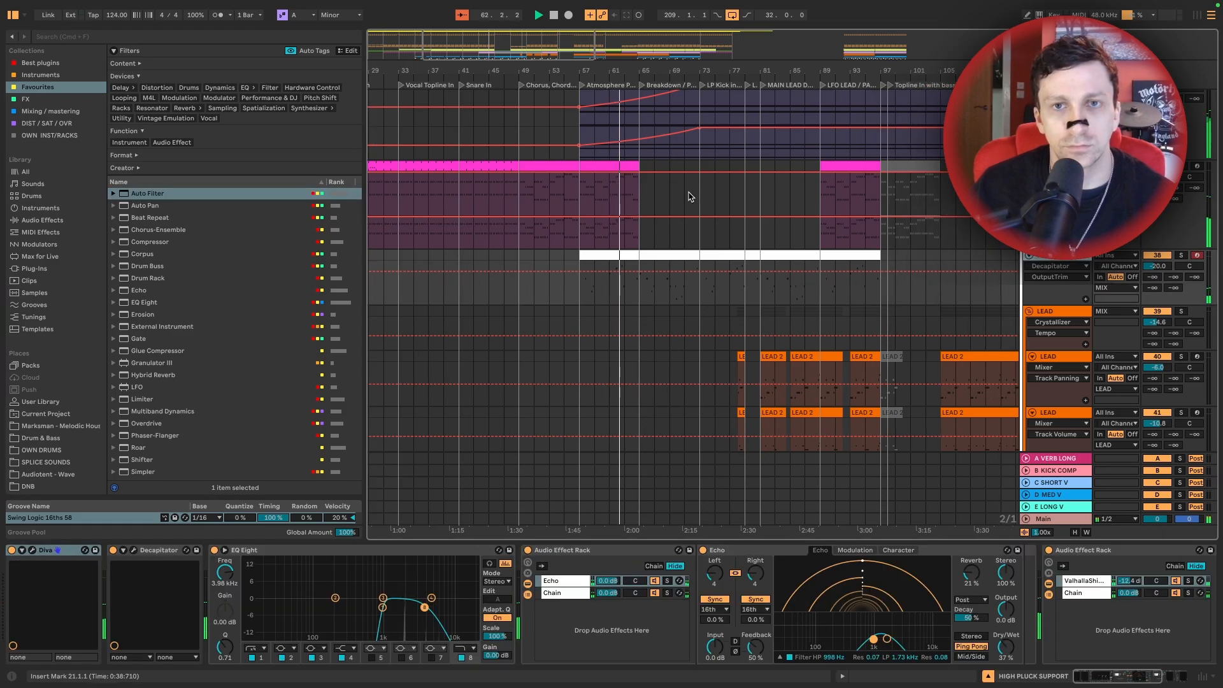
pyautogui.scroll(3, 689, 195)
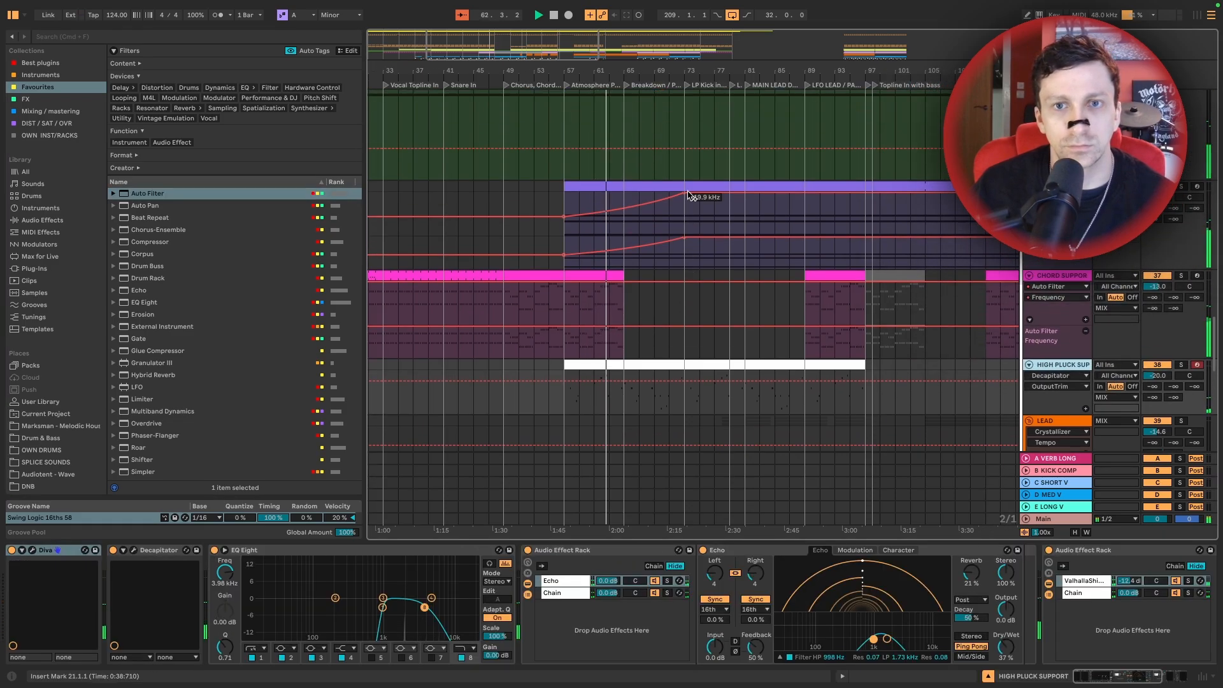
pyautogui.click(634, 254)
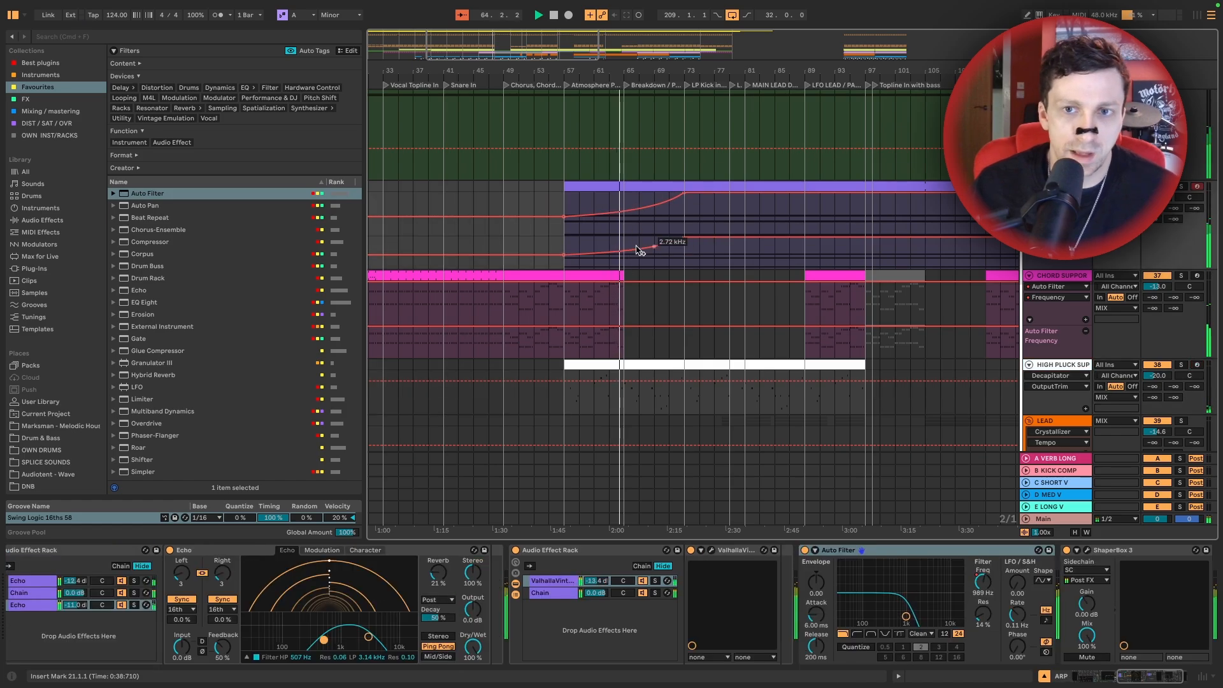
pyautogui.hscroll(4, 747, 251)
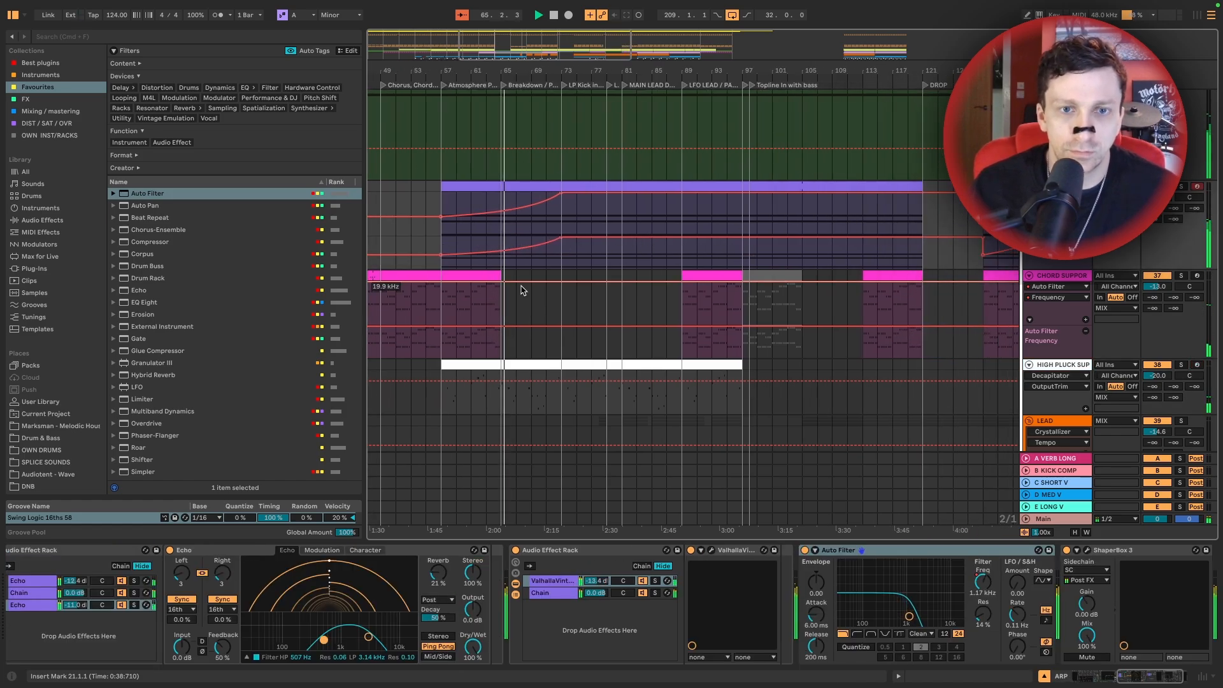
pyautogui.hscroll(-5, 521, 291)
pyautogui.scroll(5, 509, 293)
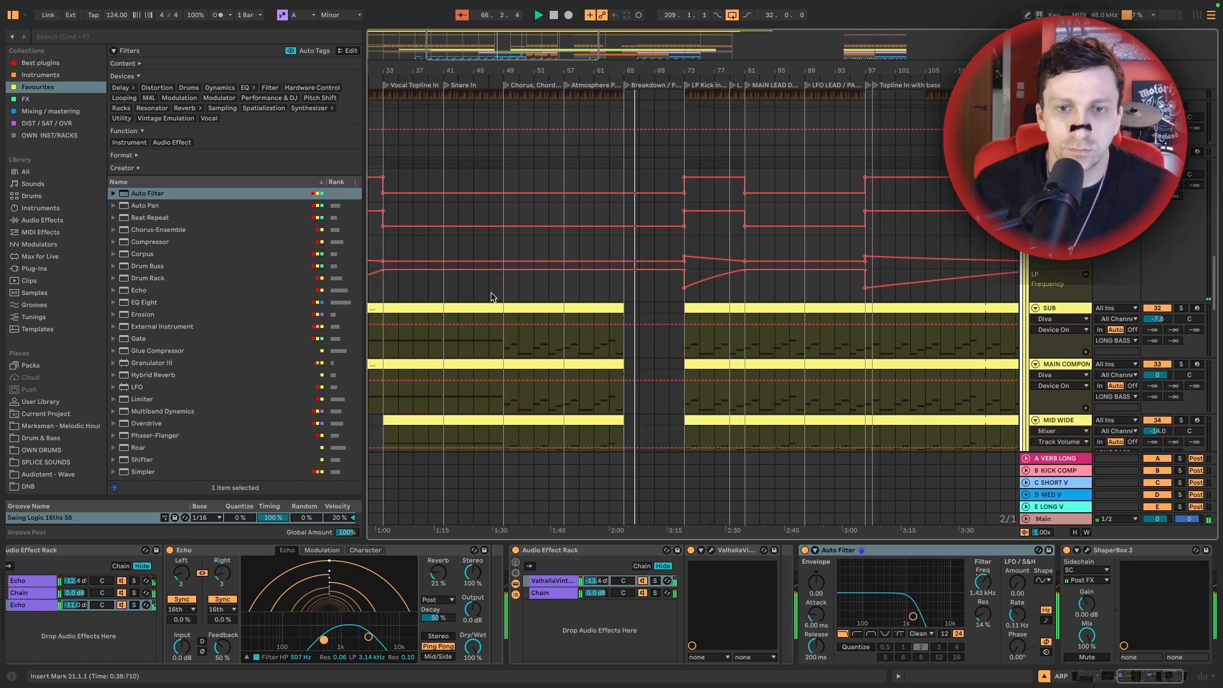
# Bend the LONG BASS LP and HP Frequency ramps between bars 73 and 81 so both change faster at first
pyautogui.scroll(-5, 499, 294)
pyautogui.hscroll(3, 617, 246)
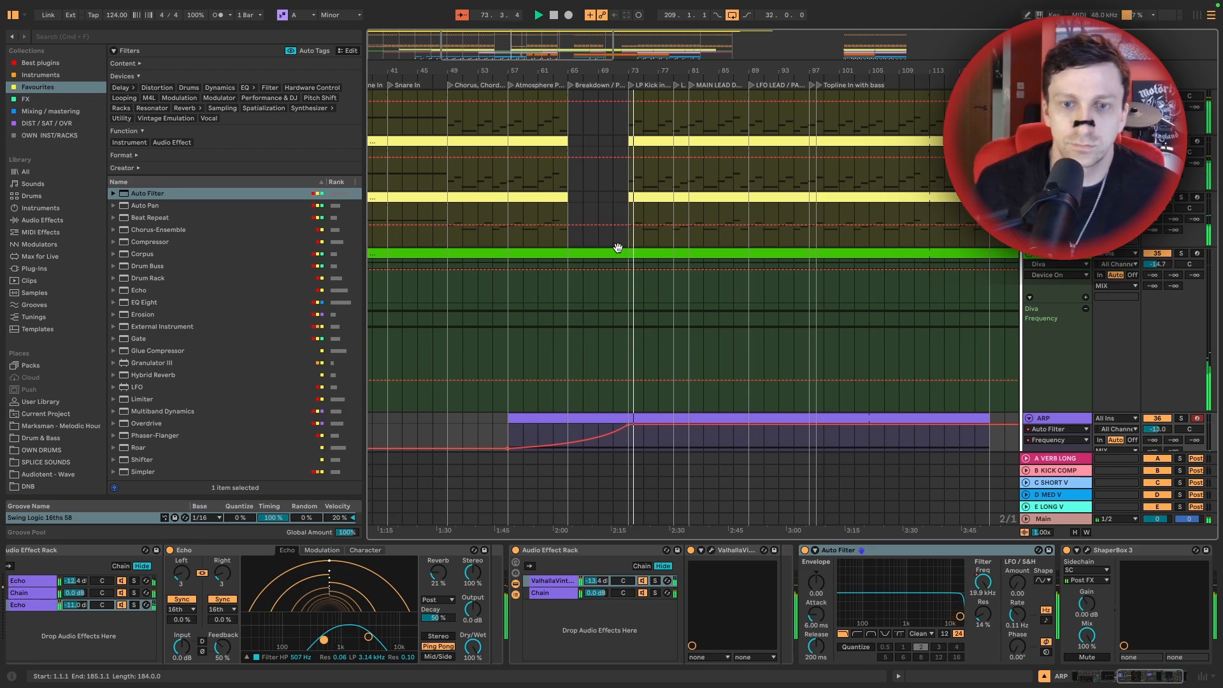
pyautogui.scroll(5, 629, 254)
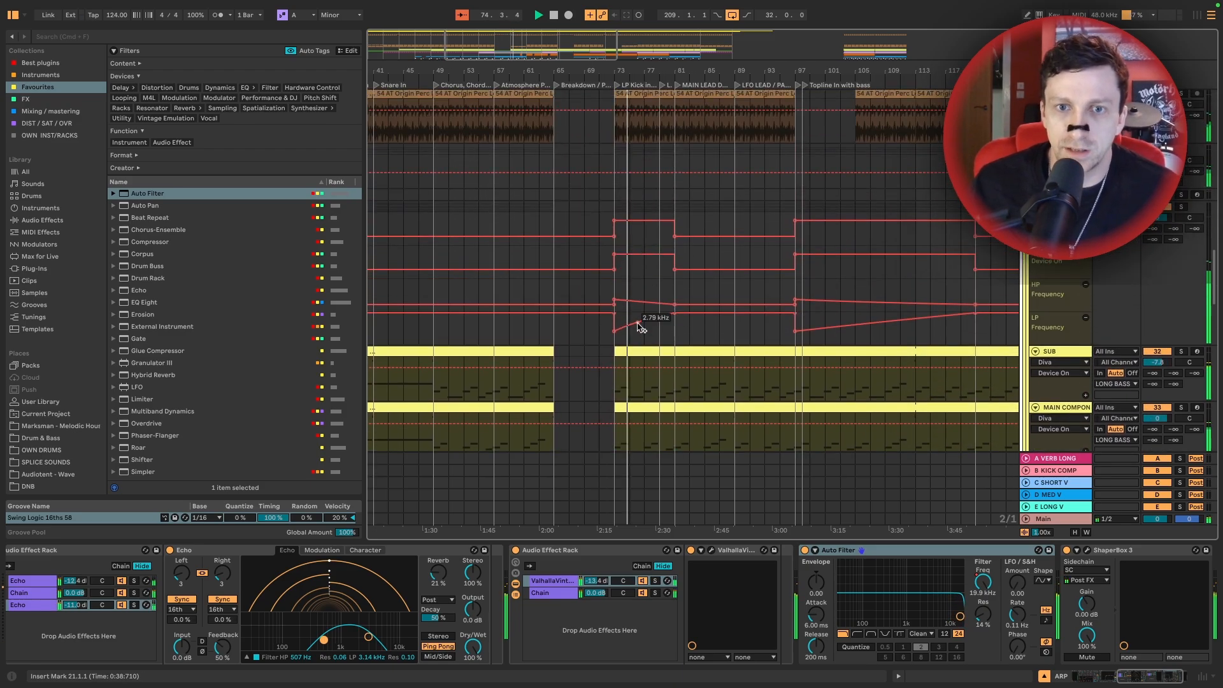
pyautogui.moveTo(640, 327); pyautogui.dragTo(640, 319)
pyautogui.press('super+alt+l')
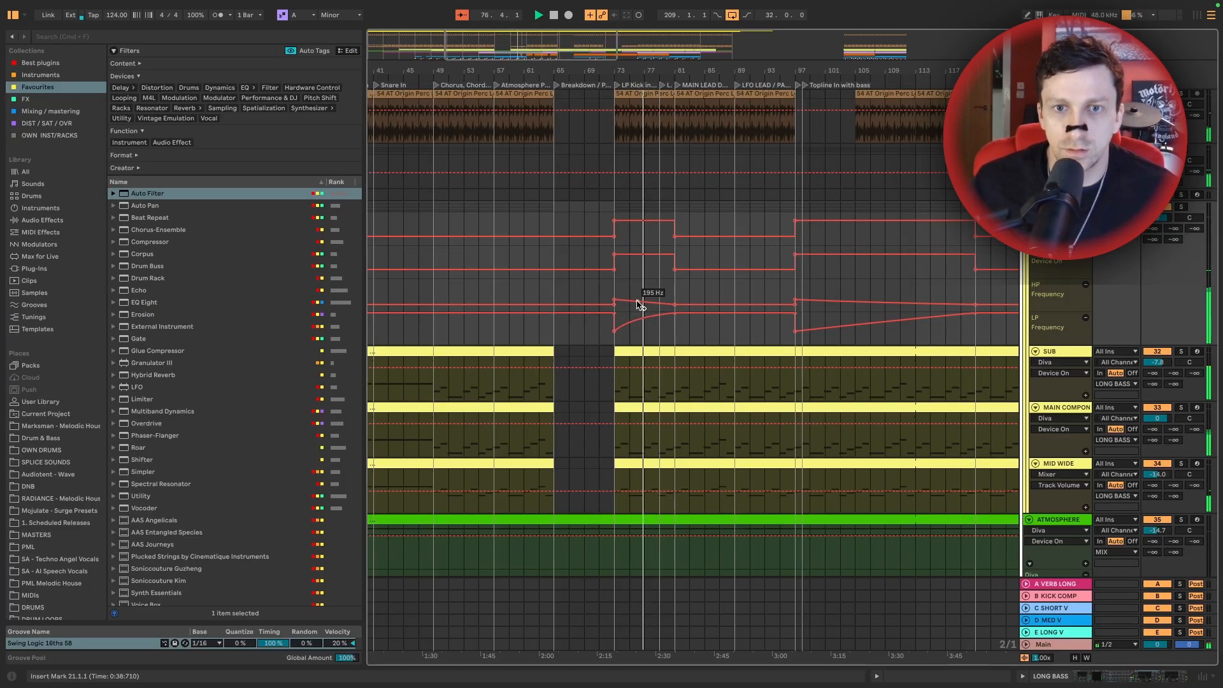
pyautogui.moveTo(641, 302); pyautogui.dragTo(641, 309)
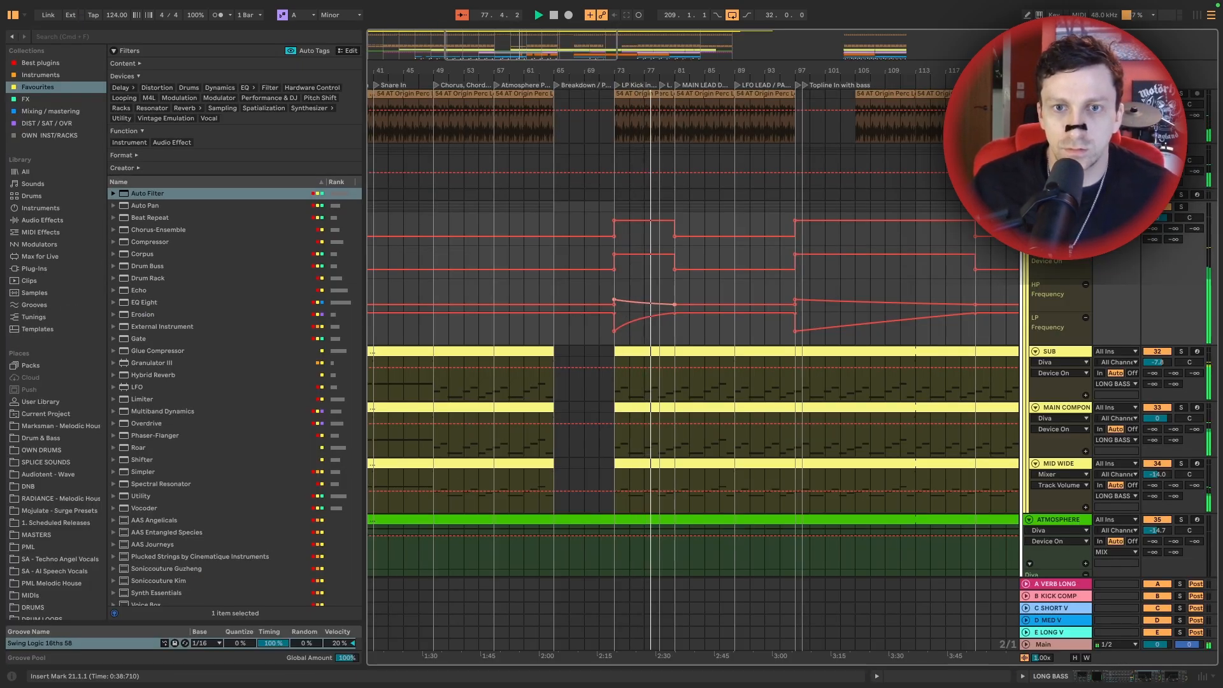
# Examine the lead, piano, bass and support tracks from the LP Kick in locator through Topline in with bass during playback
pyautogui.scroll(-10, 669, 270)
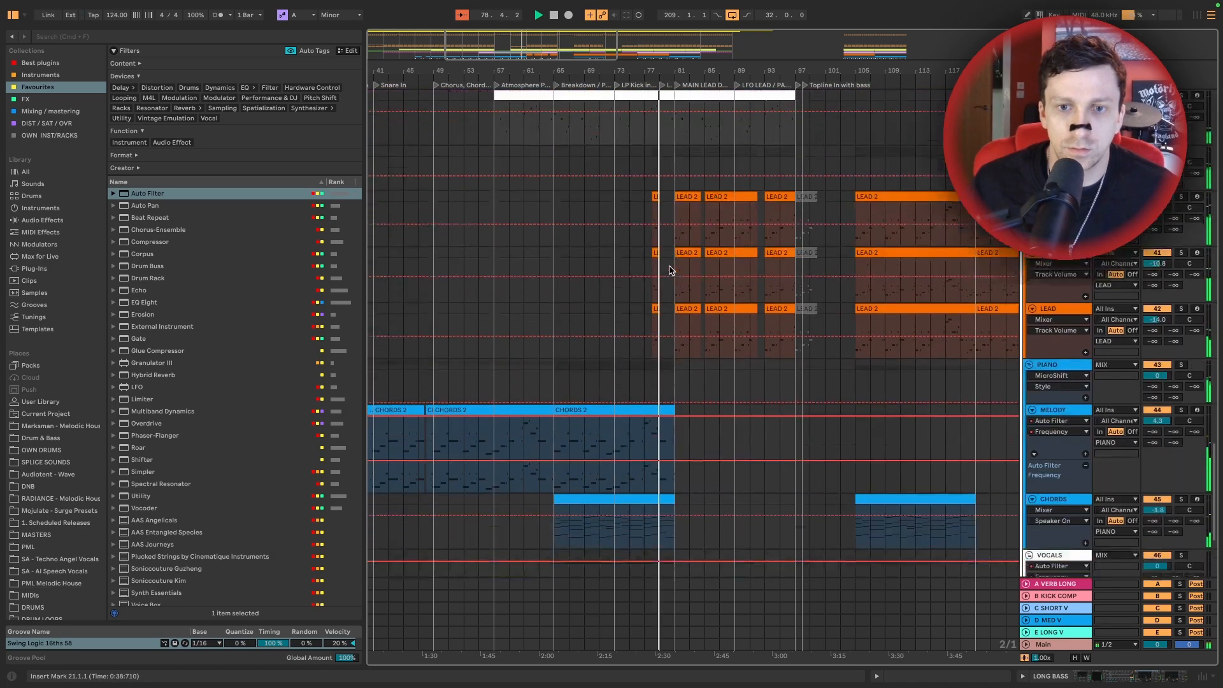
pyautogui.scroll(-3, 668, 269)
pyautogui.scroll(4, 724, 248)
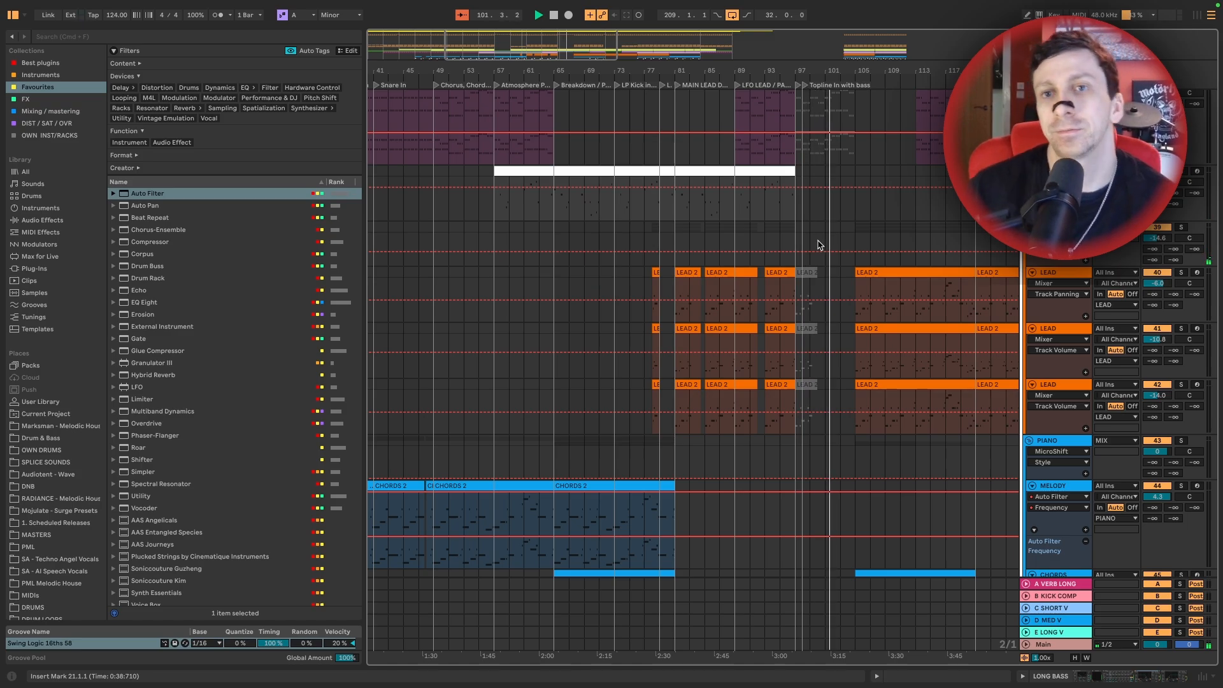
pyautogui.hscroll(8, 756, 238)
pyautogui.scroll(6, 756, 238)
pyautogui.scroll(5, 685, 248)
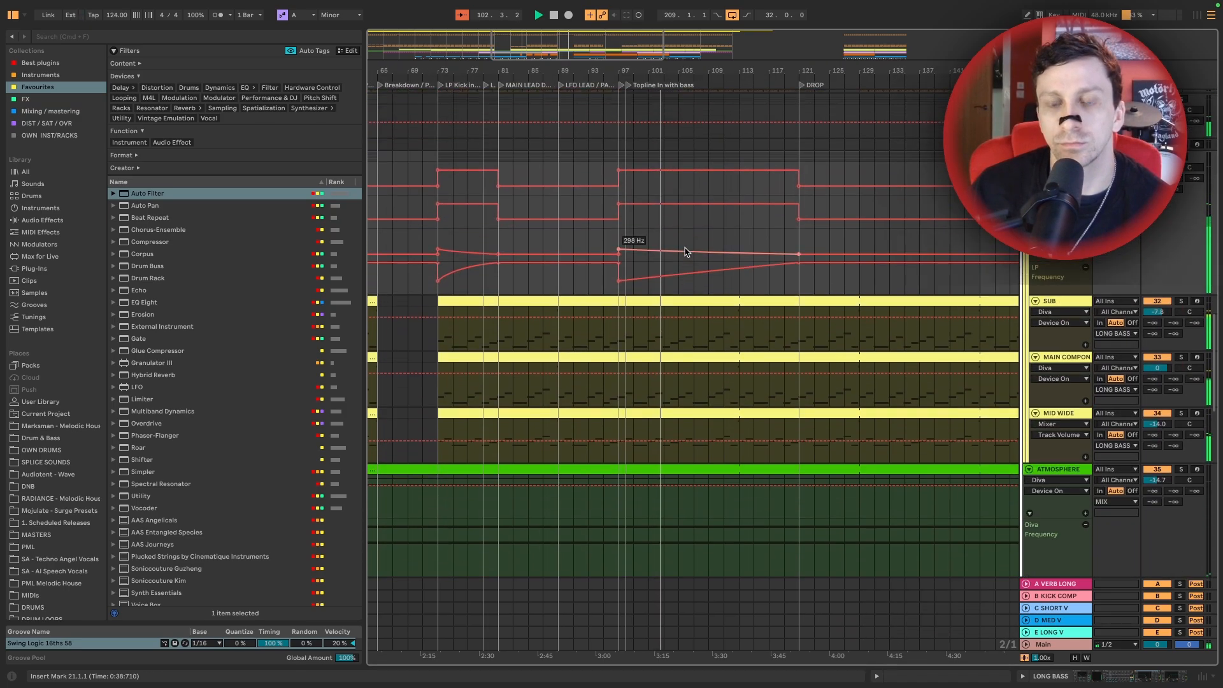
pyautogui.scroll(-10, 685, 247)
pyautogui.scroll(4, 685, 247)
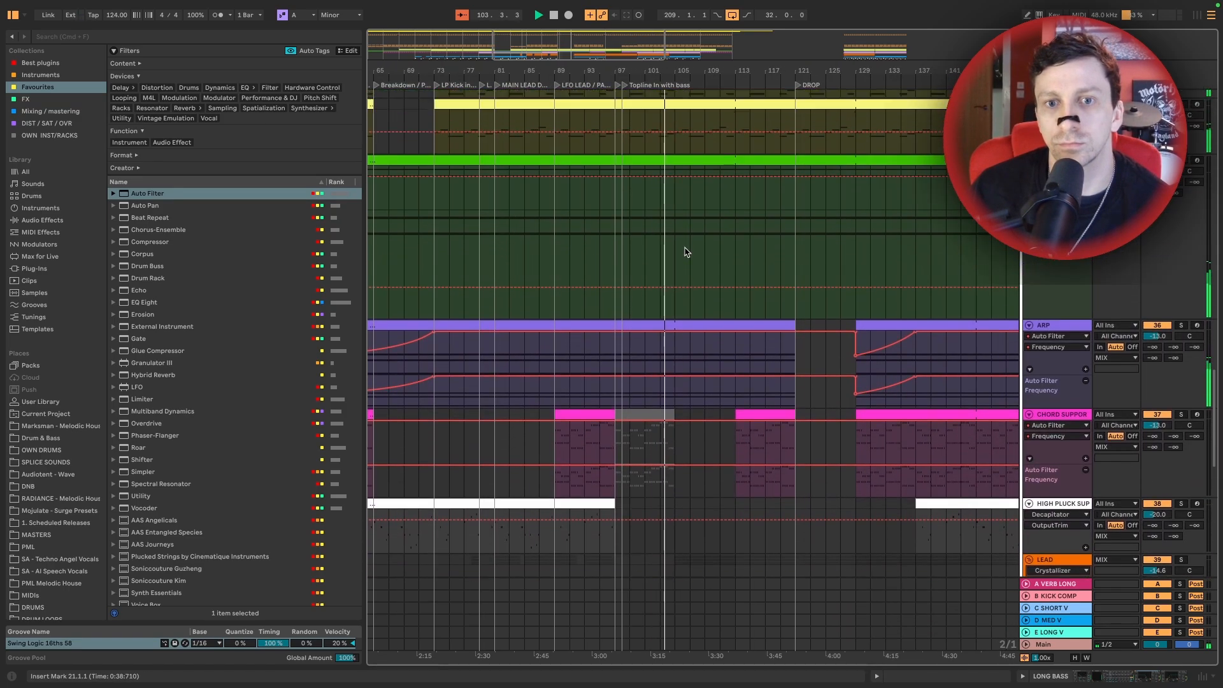
pyautogui.scroll(1, 685, 252)
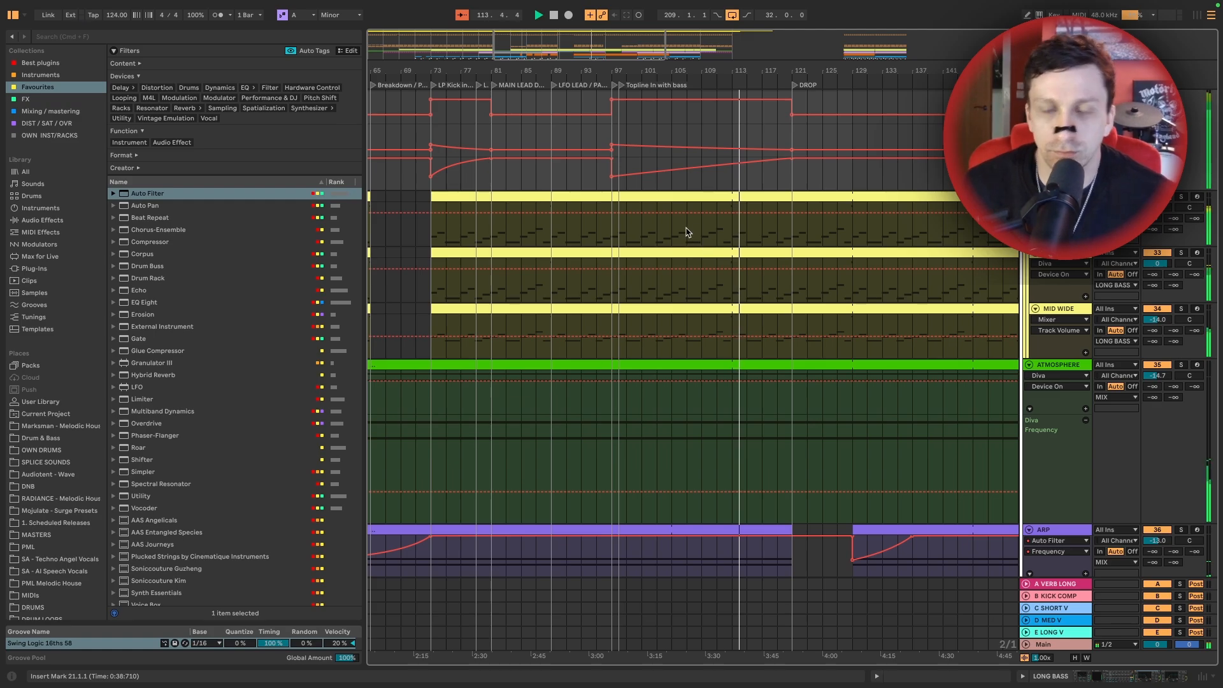
# Examine the bass, ARP, chord support and lead tracks leading into the DROP and on toward Monotonic during playback
pyautogui.scroll(-8, 691, 239)
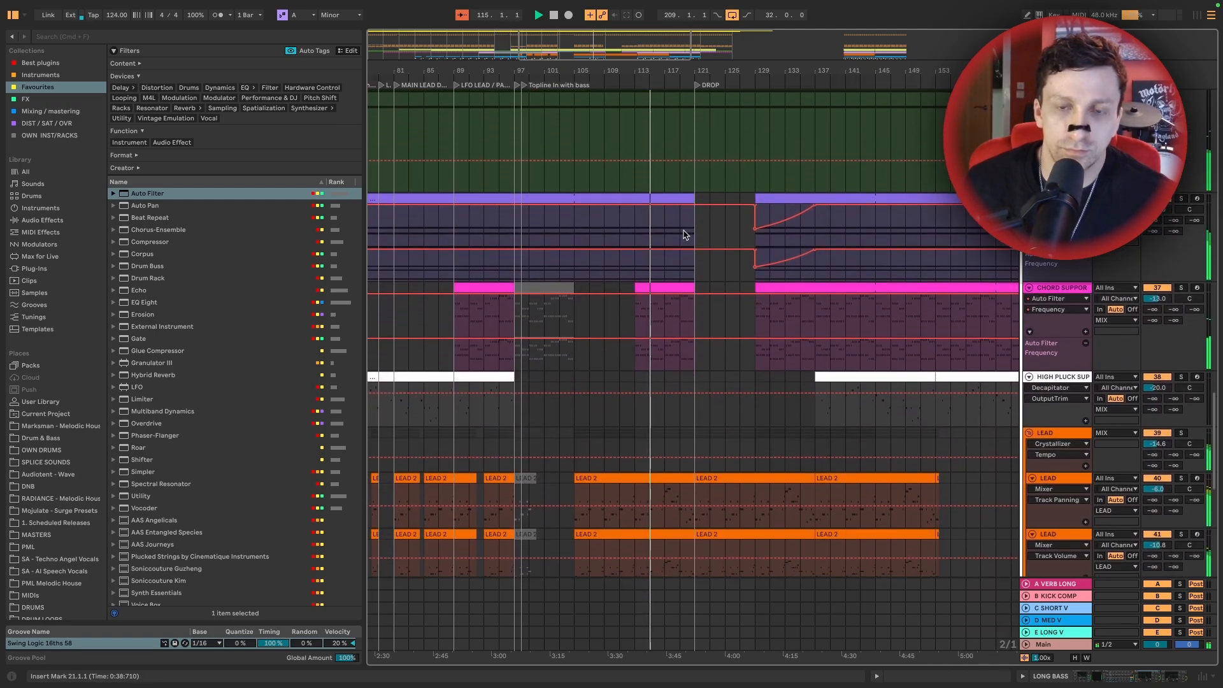
pyautogui.scroll(-3, 684, 234)
pyautogui.scroll(3, 684, 234)
pyautogui.scroll(8, 683, 234)
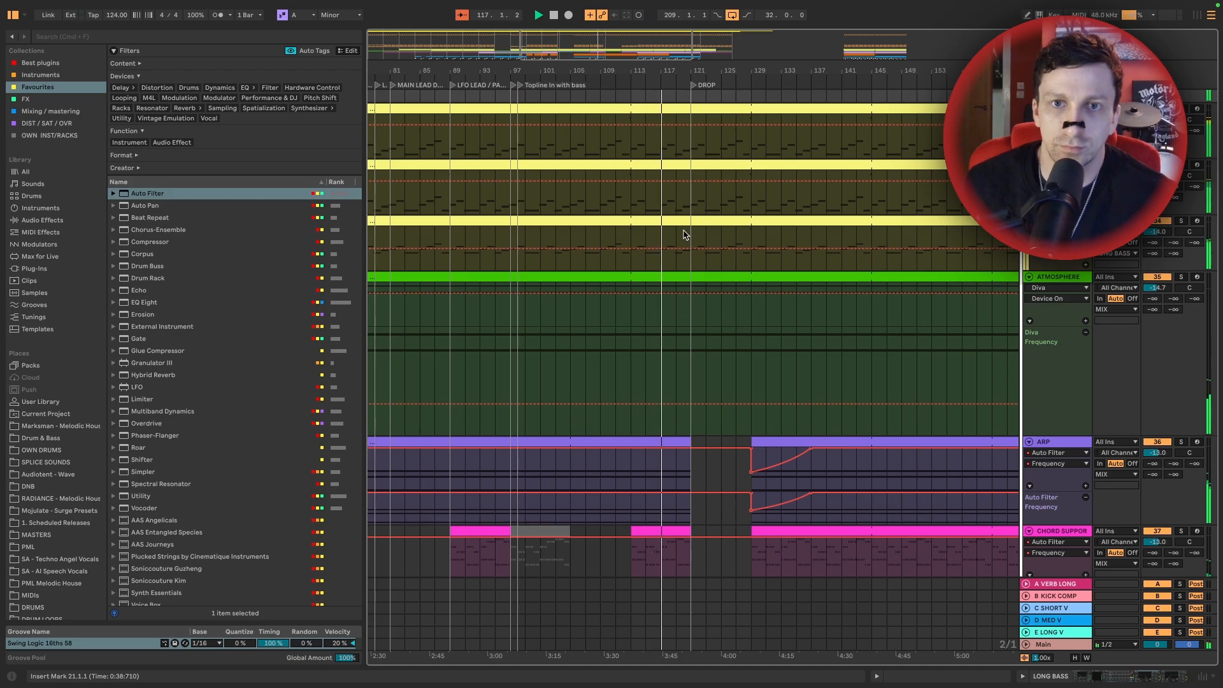
pyautogui.scroll(4, 683, 233)
pyautogui.scroll(-15, 684, 229)
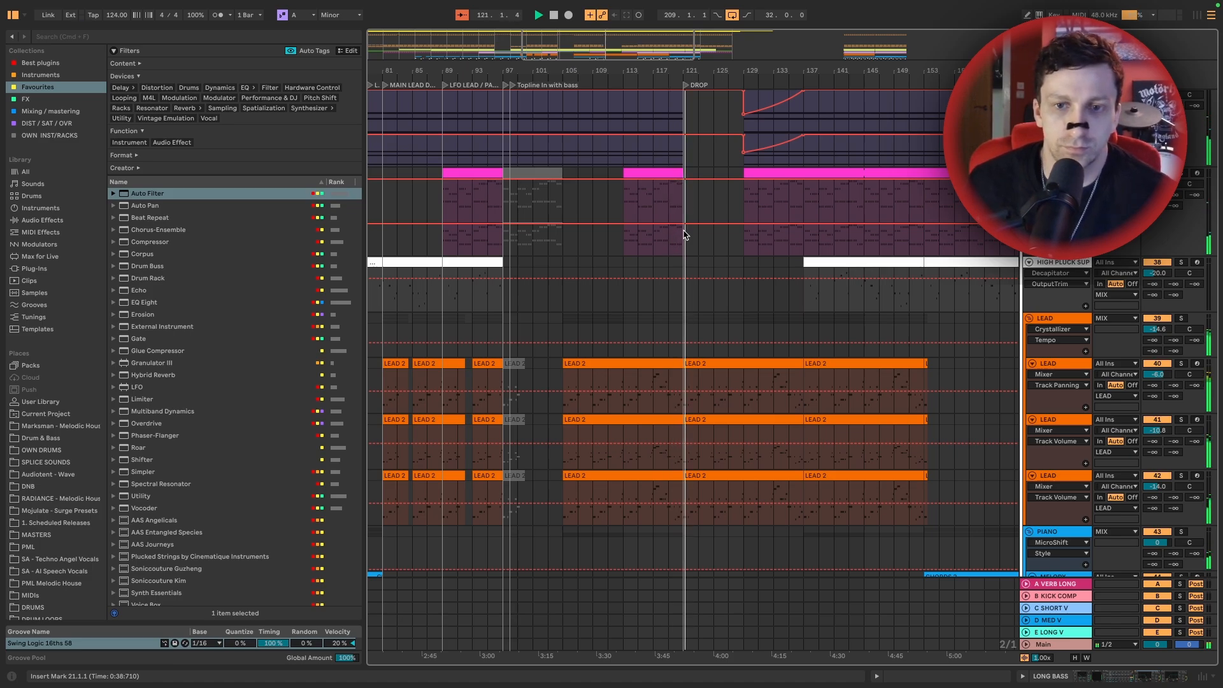
pyautogui.scroll(10, 684, 234)
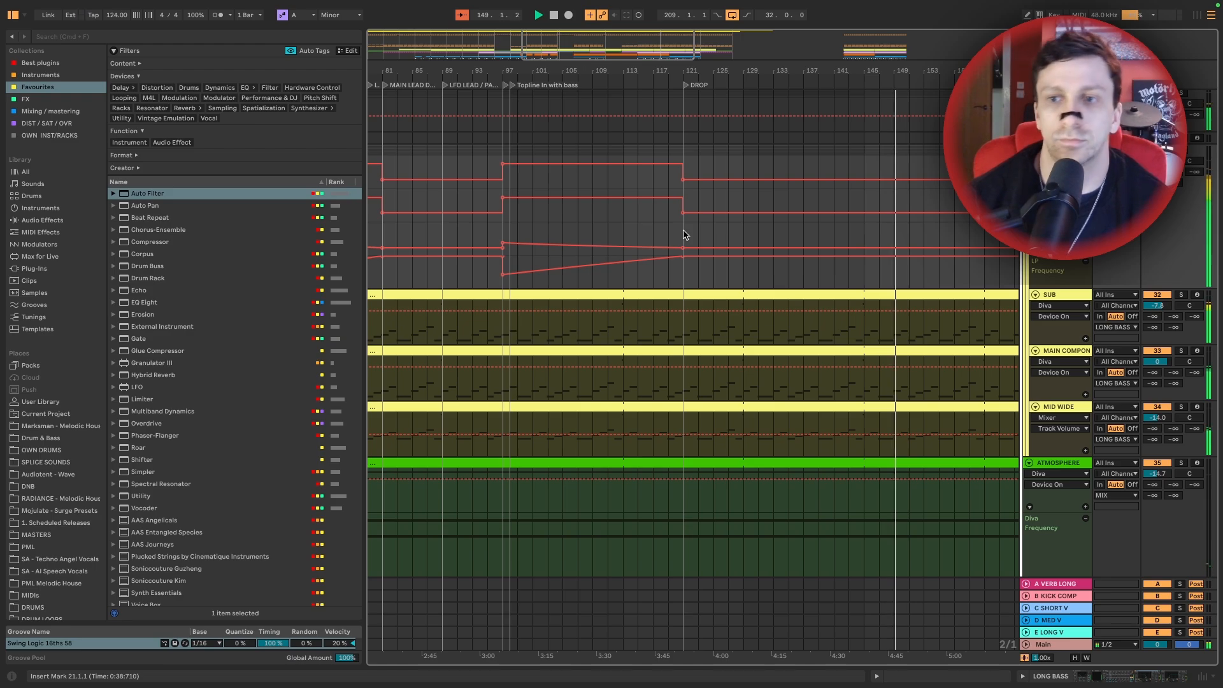
pyautogui.moveTo(677, 248)
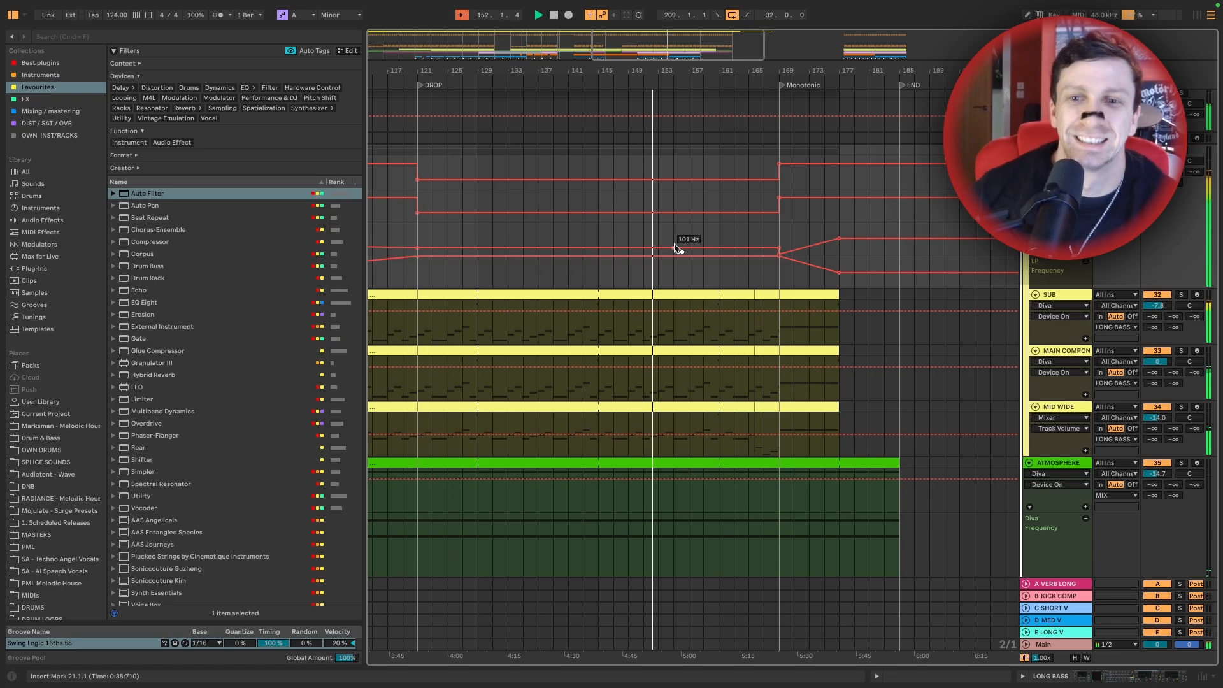
# Add a curved fall to the CHORD SUPPORT Auto Filter frequency from bar 177 down to the END at bar 185
pyautogui.scroll(-5, 677, 252)
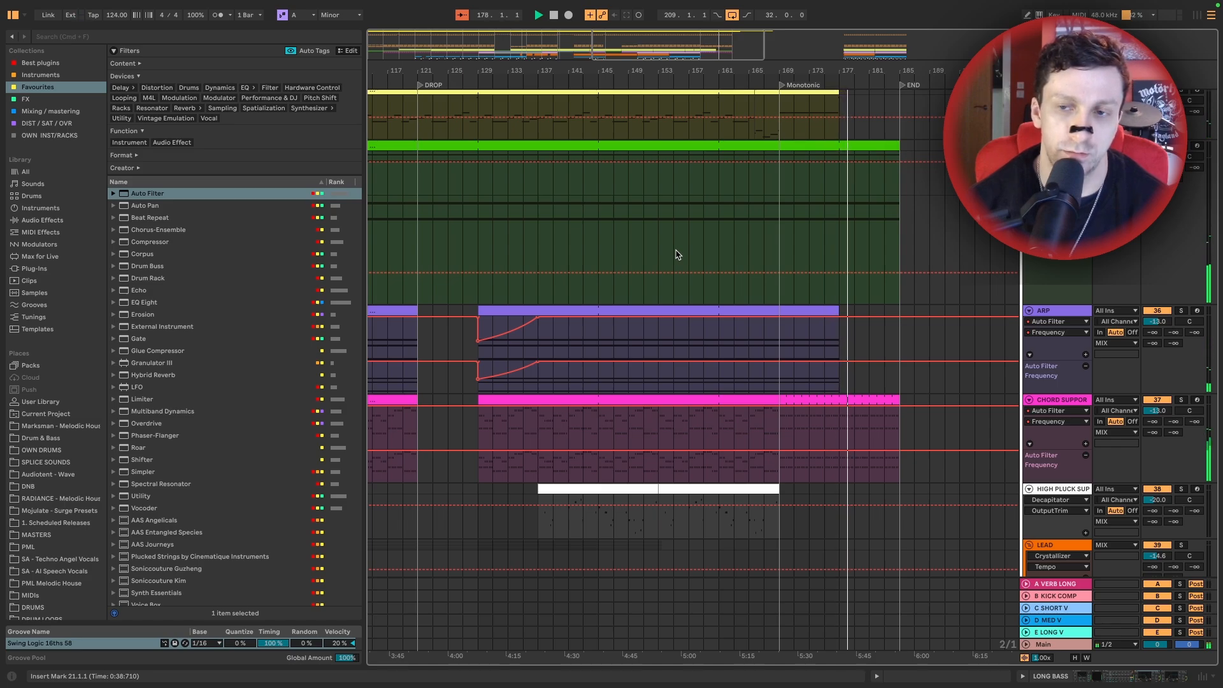
pyautogui.click(839, 406)
pyautogui.moveTo(900, 405); pyautogui.dragTo(879, 426)
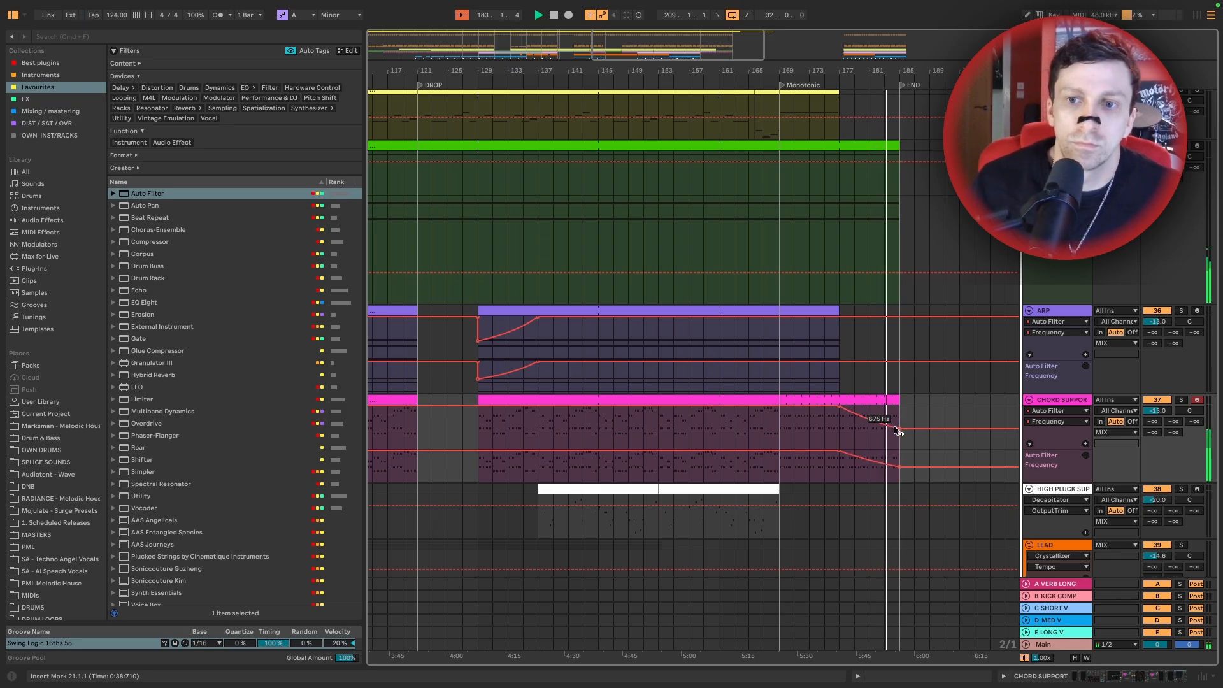
pyautogui.moveTo(899, 428); pyautogui.dragTo(899, 431)
# Examine the two reference tracks against the section locators from Drum Intro through to END
pyautogui.hscroll(3, 885, 296)
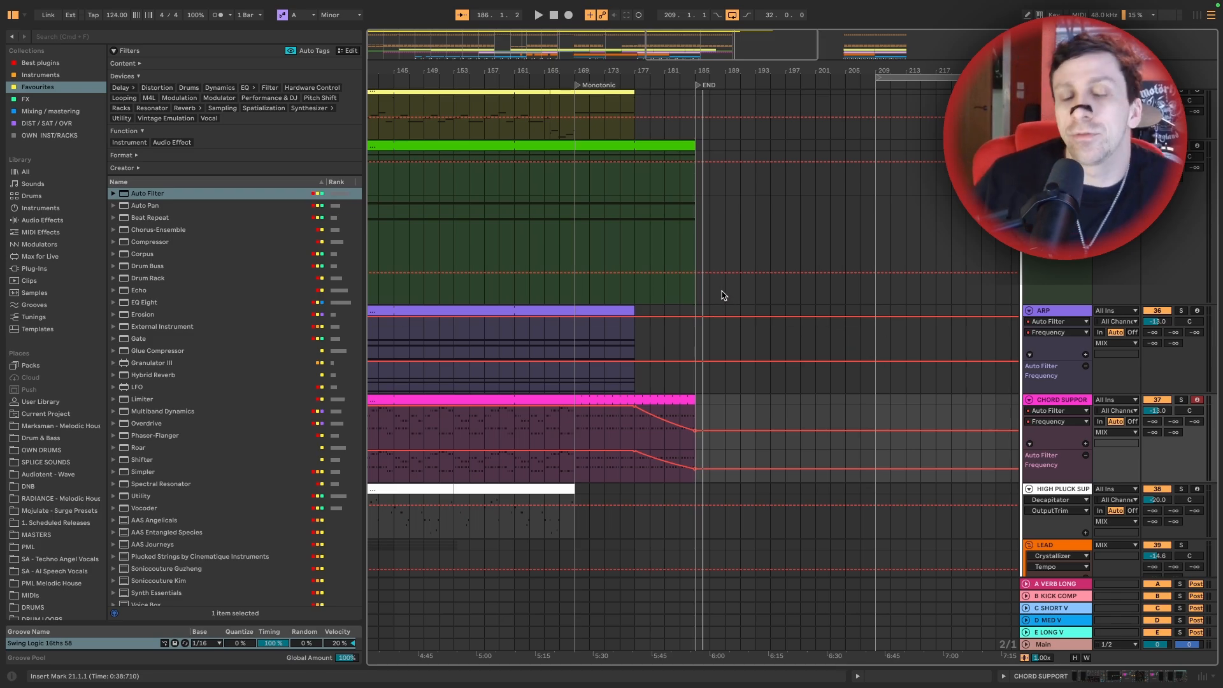
pyautogui.hscroll(-4, 723, 291)
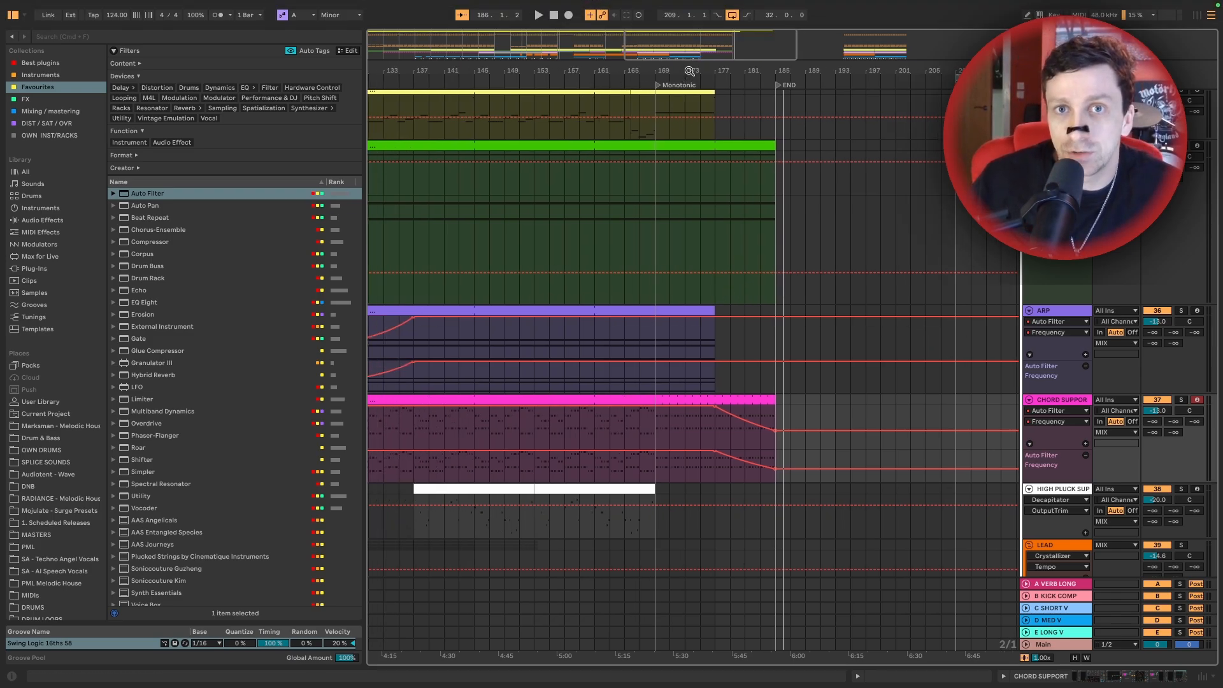
pyautogui.moveTo(689, 71); pyautogui.dragTo(689, 32)
pyautogui.scroll(15, 621, 289)
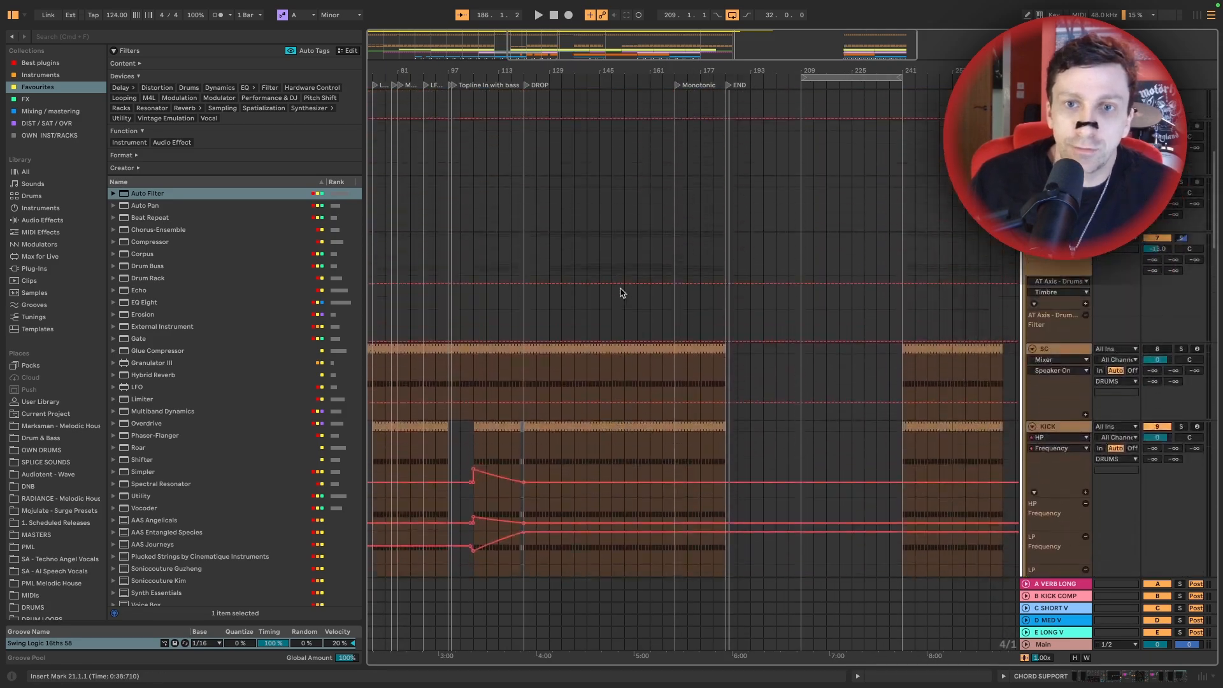
pyautogui.scroll(10, 623, 292)
pyautogui.hscroll(-10, 622, 292)
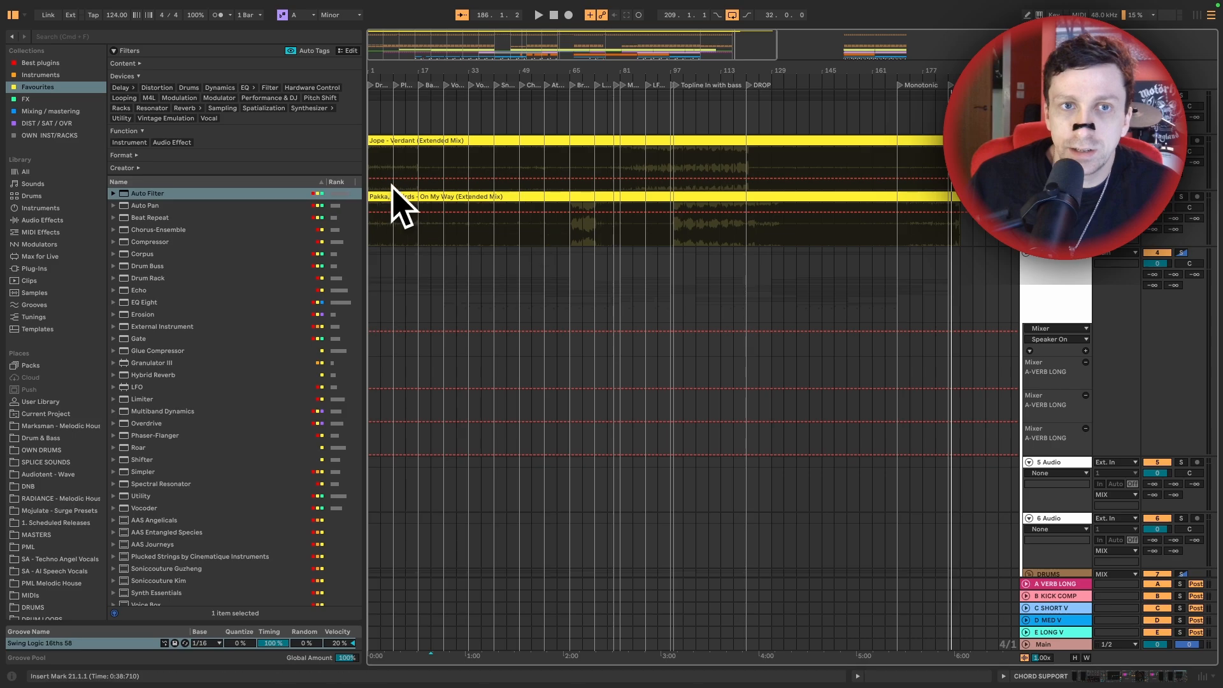
pyautogui.moveTo(447, 67); pyautogui.dragTo(682, 65)
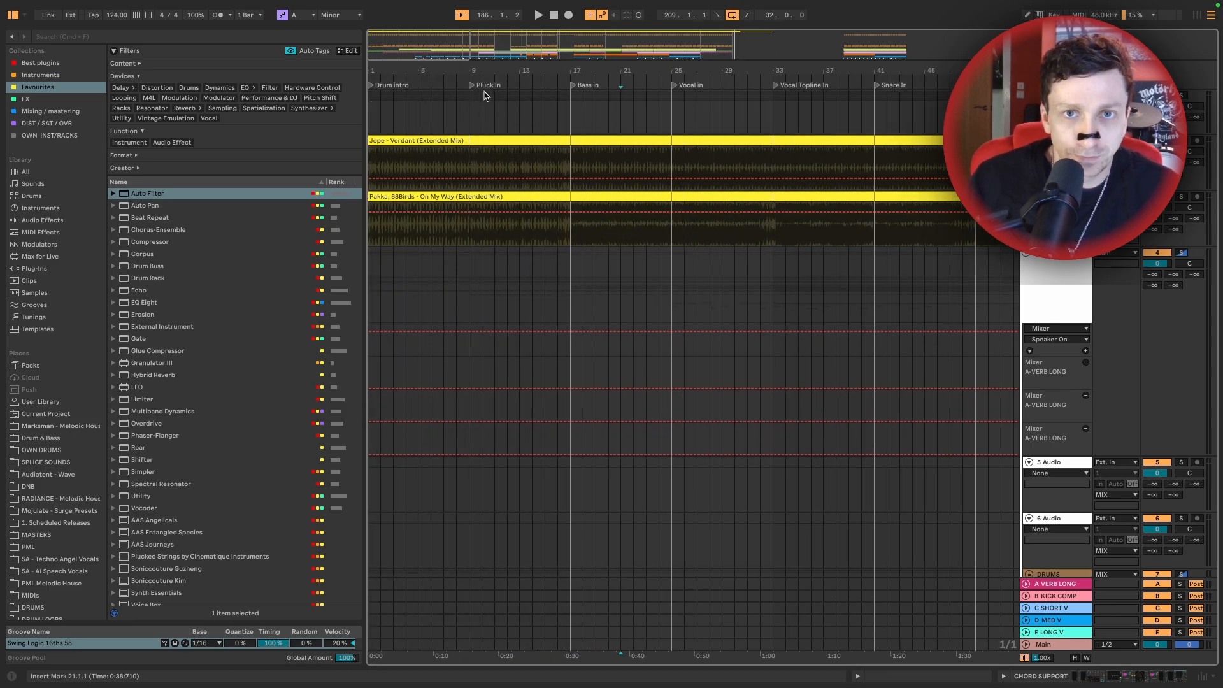
pyautogui.hscroll(20, 557, 127)
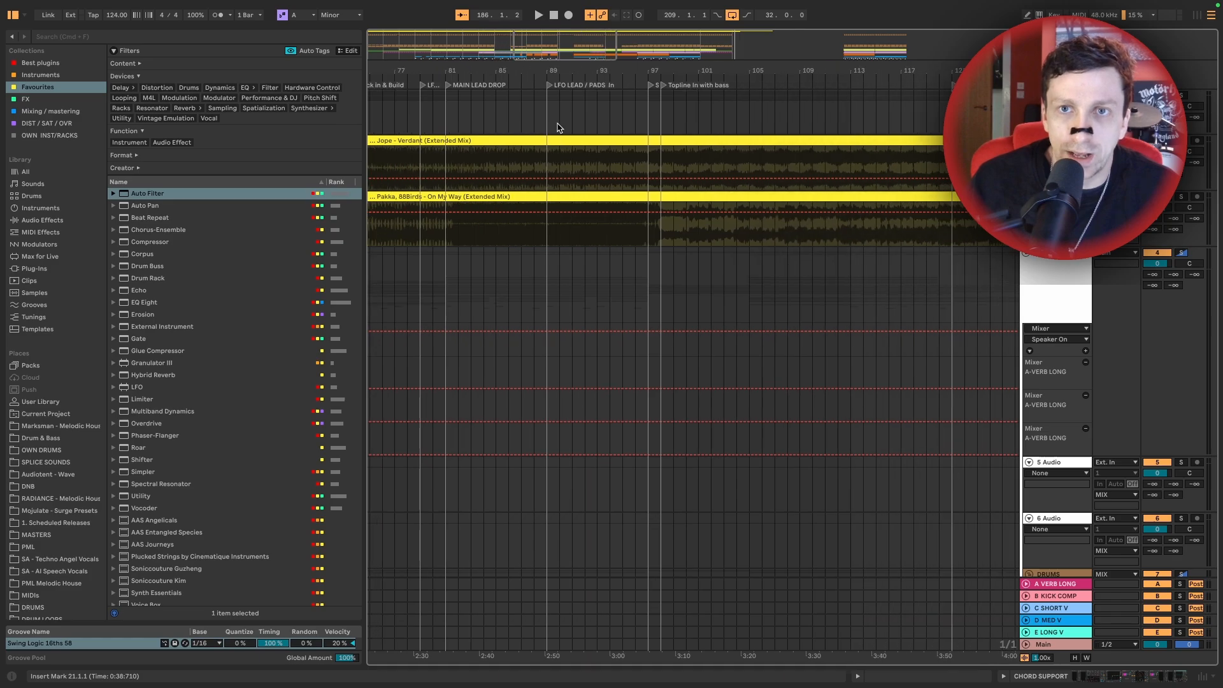
pyautogui.hscroll(-5, 557, 127)
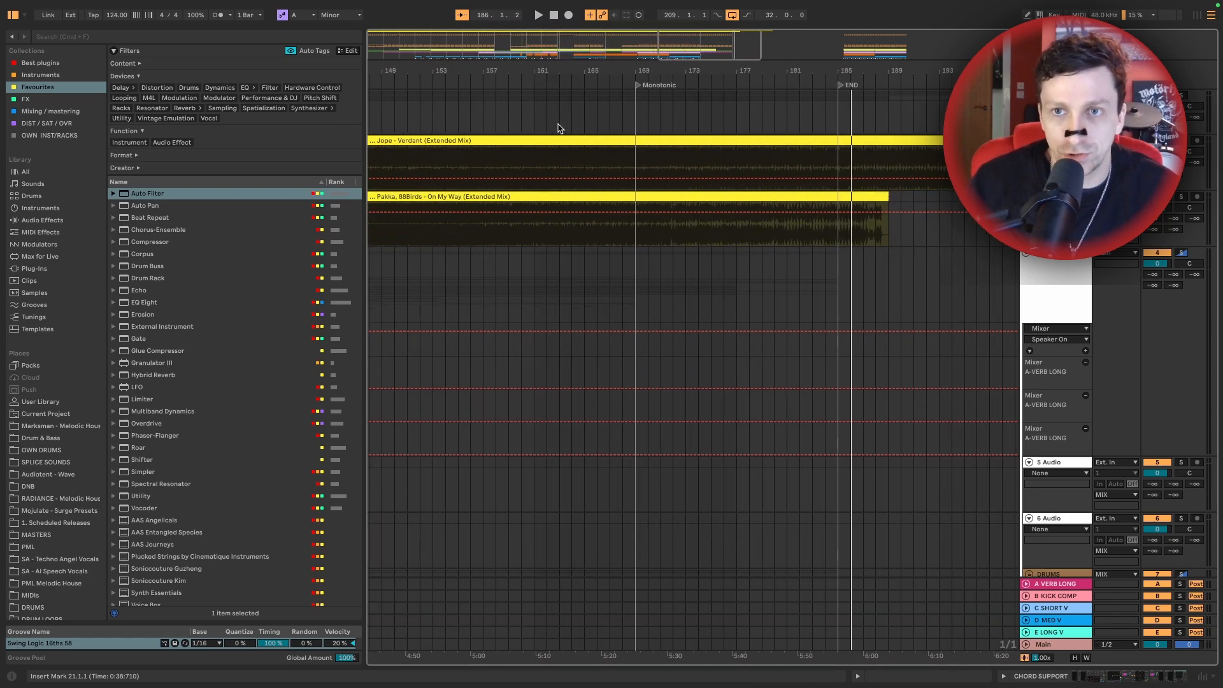
pyautogui.hscroll(-17, 567, 127)
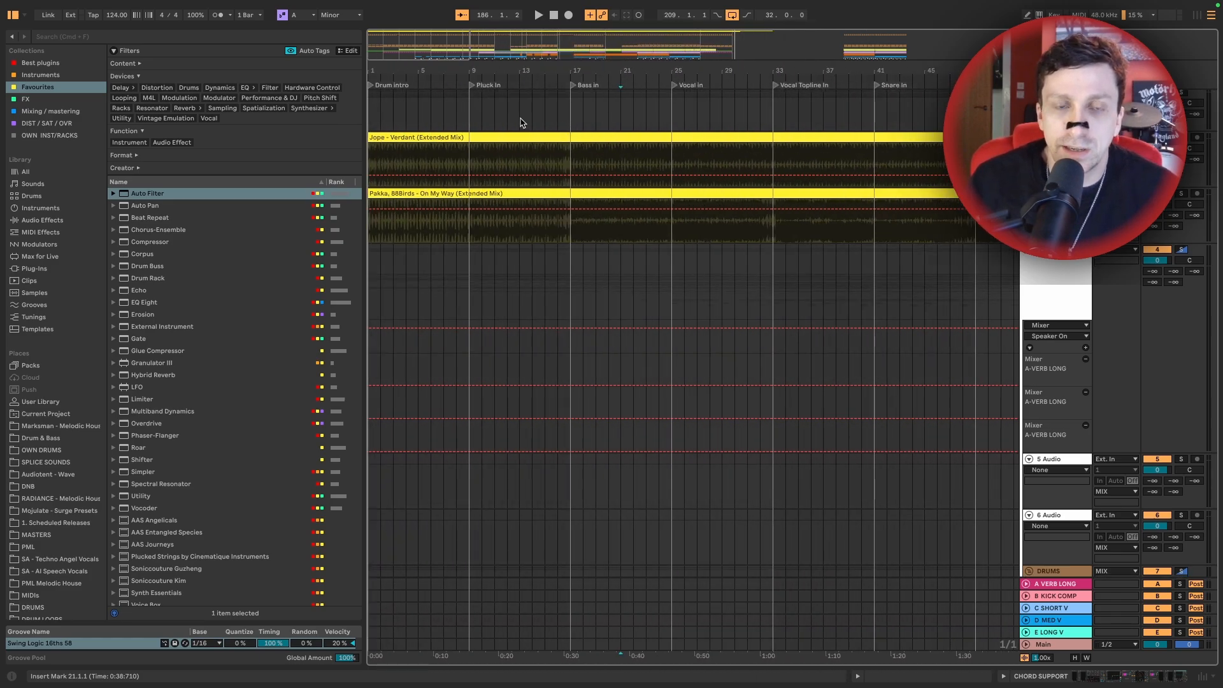
# Review the finished arrangement's clips and filter automation across the bass, ARP, chord support, lead, piano and vocal tracks
pyautogui.scroll(-10, 522, 124)
pyautogui.scroll(3, 522, 124)
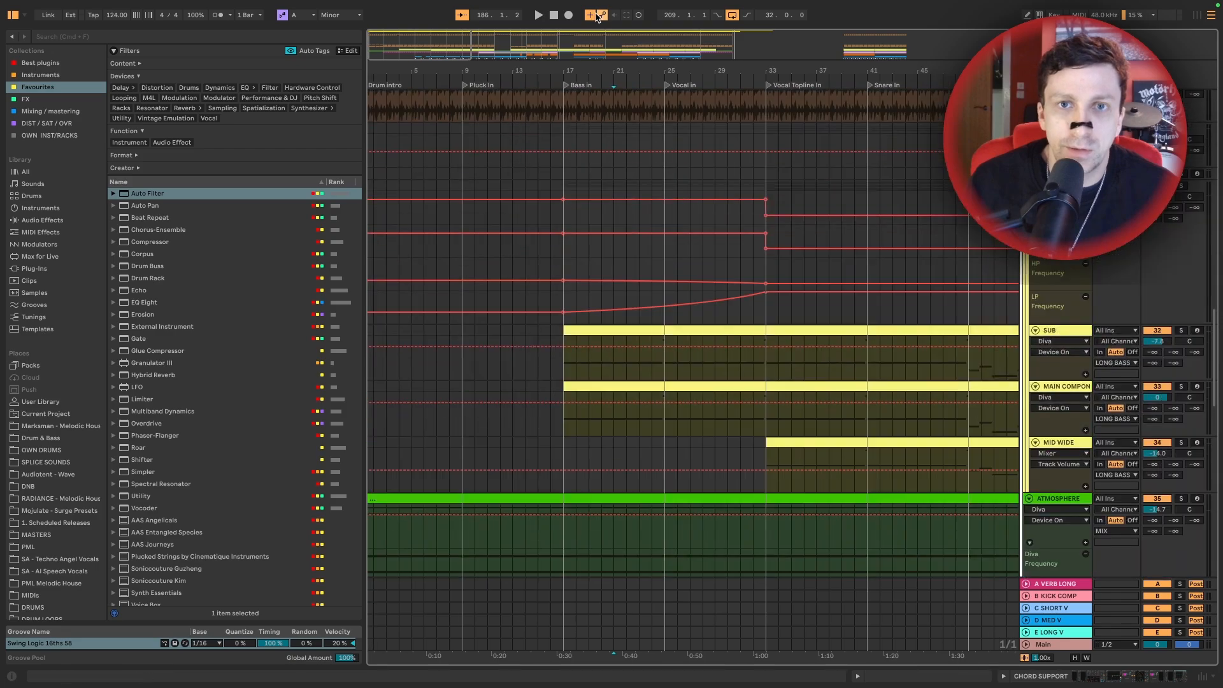
pyautogui.moveTo(574, 69); pyautogui.dragTo(566, 24)
pyautogui.scroll(-10, 593, 192)
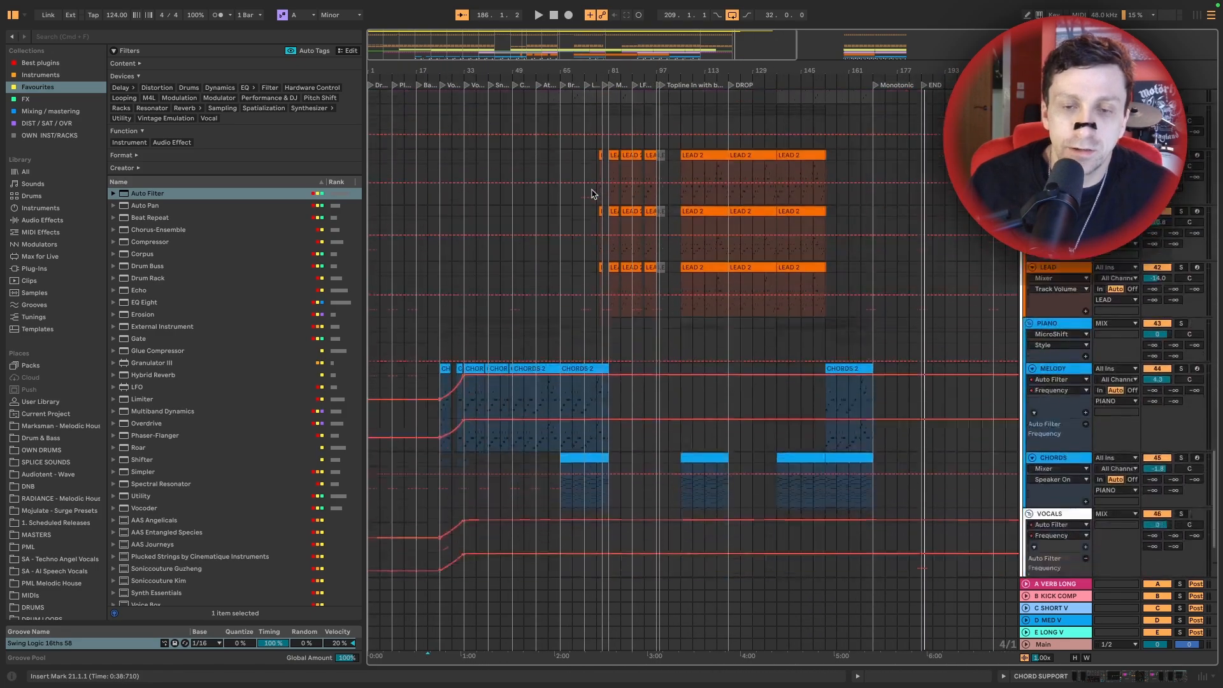
pyautogui.scroll(10, 597, 188)
pyautogui.scroll(-4, 723, 333)
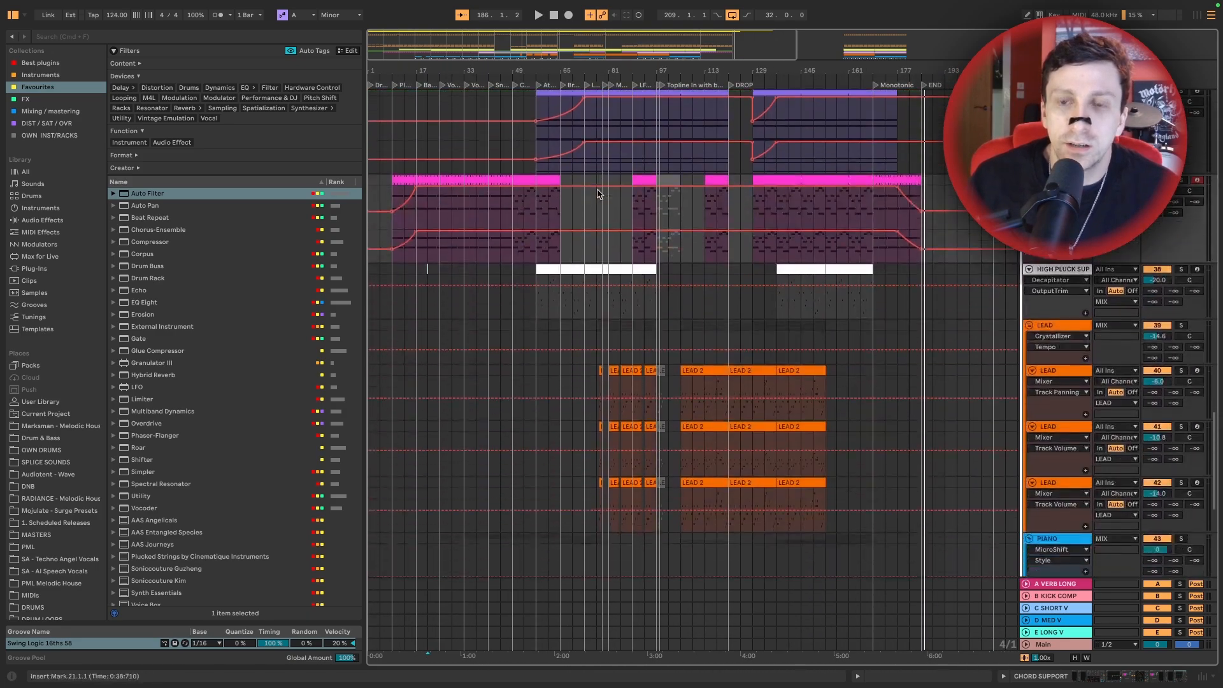
pyautogui.hscroll(10, 714, 322)
pyautogui.scroll(4, 704, 299)
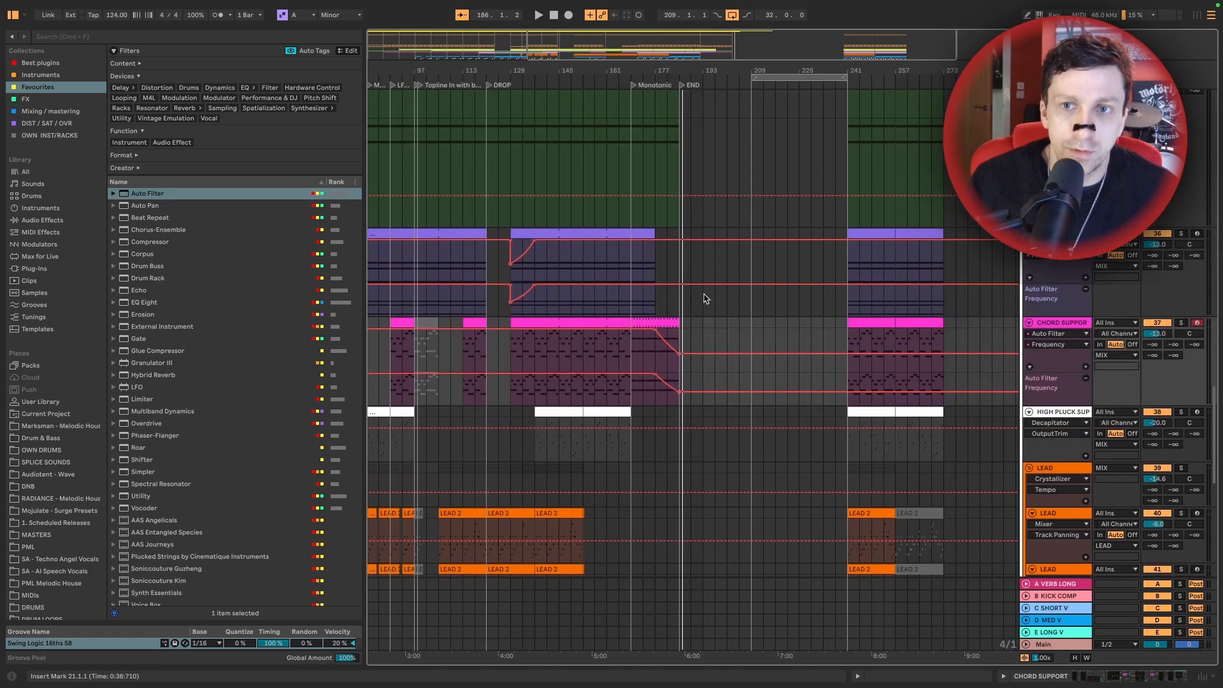
# Examine the original loop between bars 241 and 273 across the percussion, bass, synth, lead, piano and vocal tracks
pyautogui.hscroll(8, 703, 297)
pyautogui.scroll(8, 700, 297)
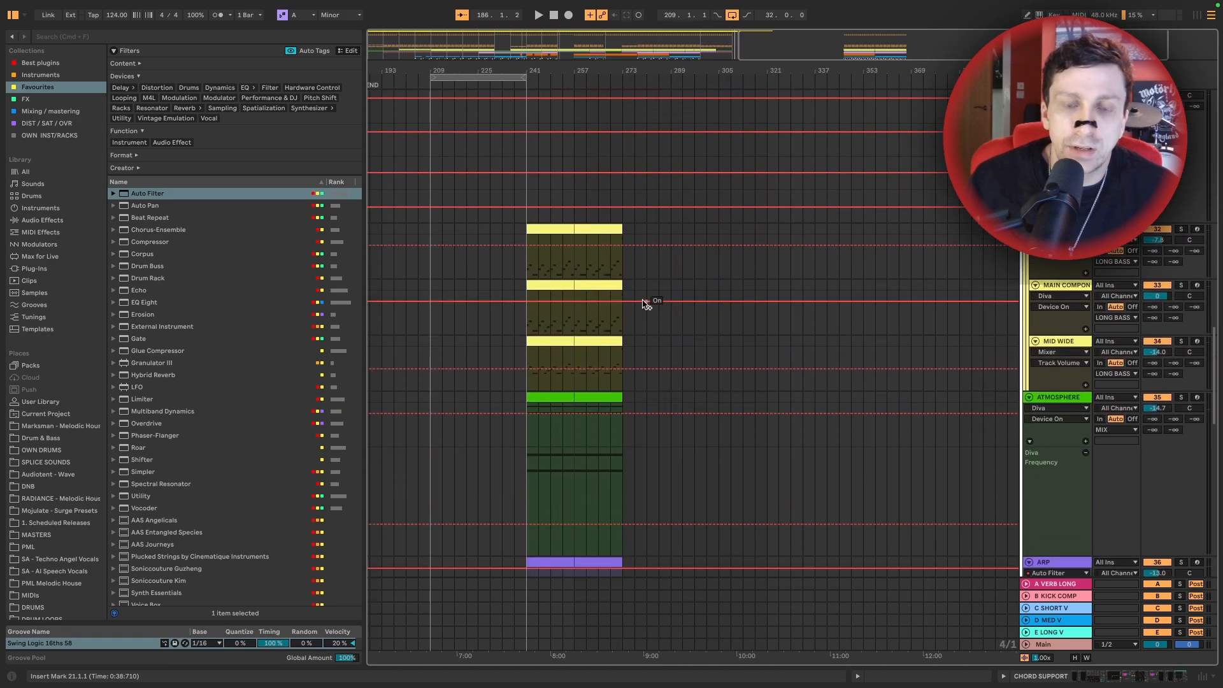
pyautogui.scroll(-8, 642, 307)
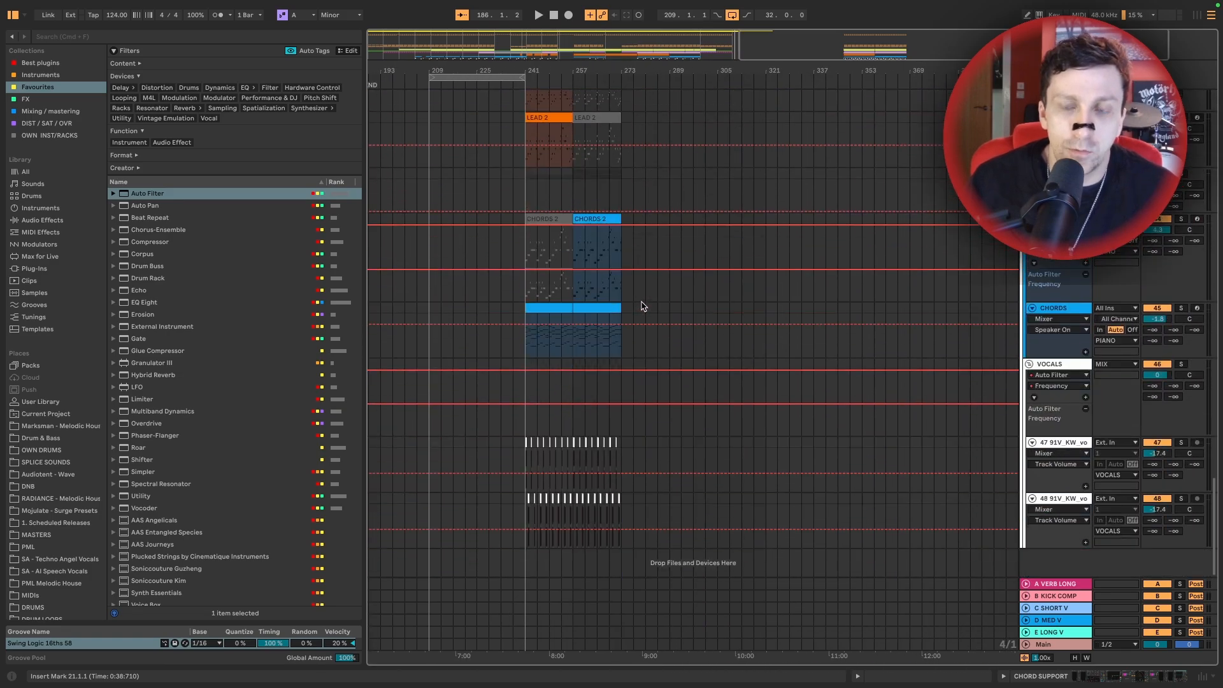
pyautogui.scroll(10, 642, 306)
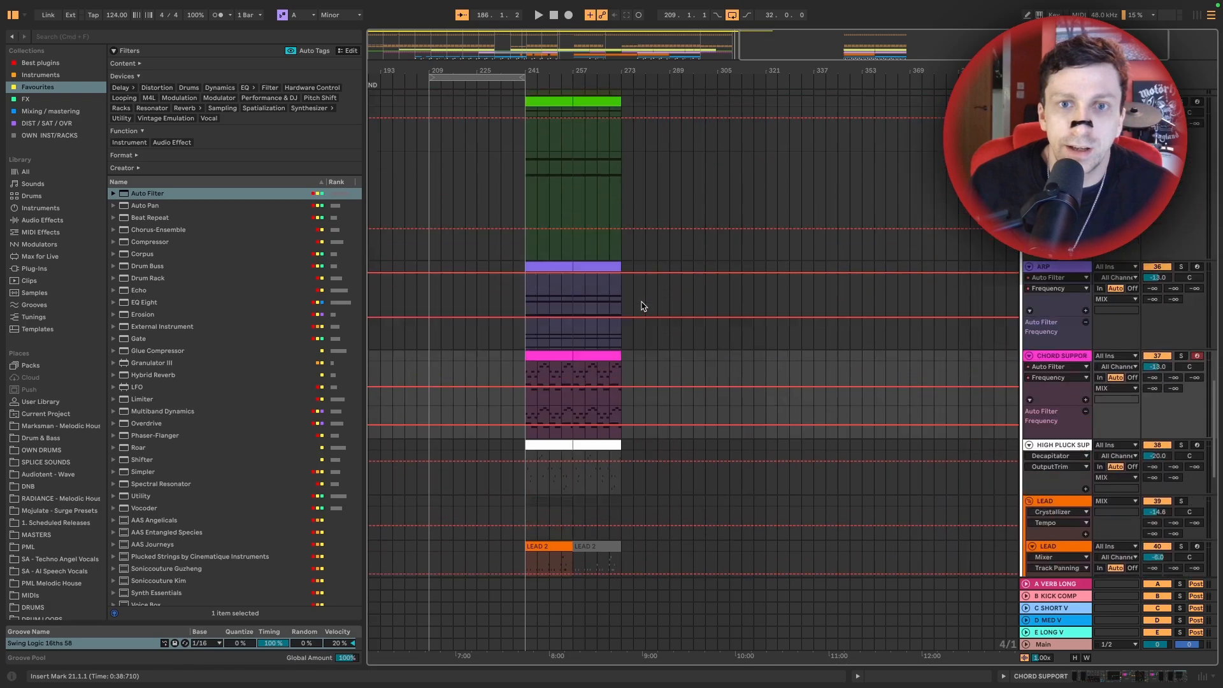
pyautogui.scroll(-10, 621, 299)
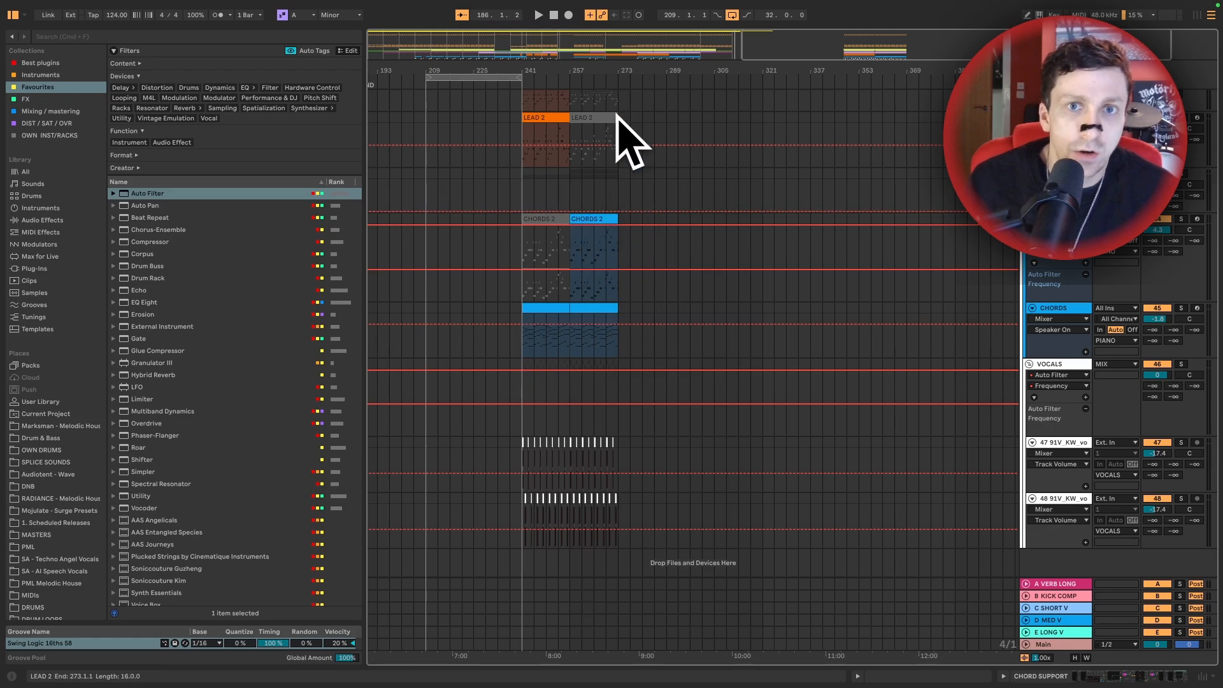
pyautogui.scroll(10, 541, 292)
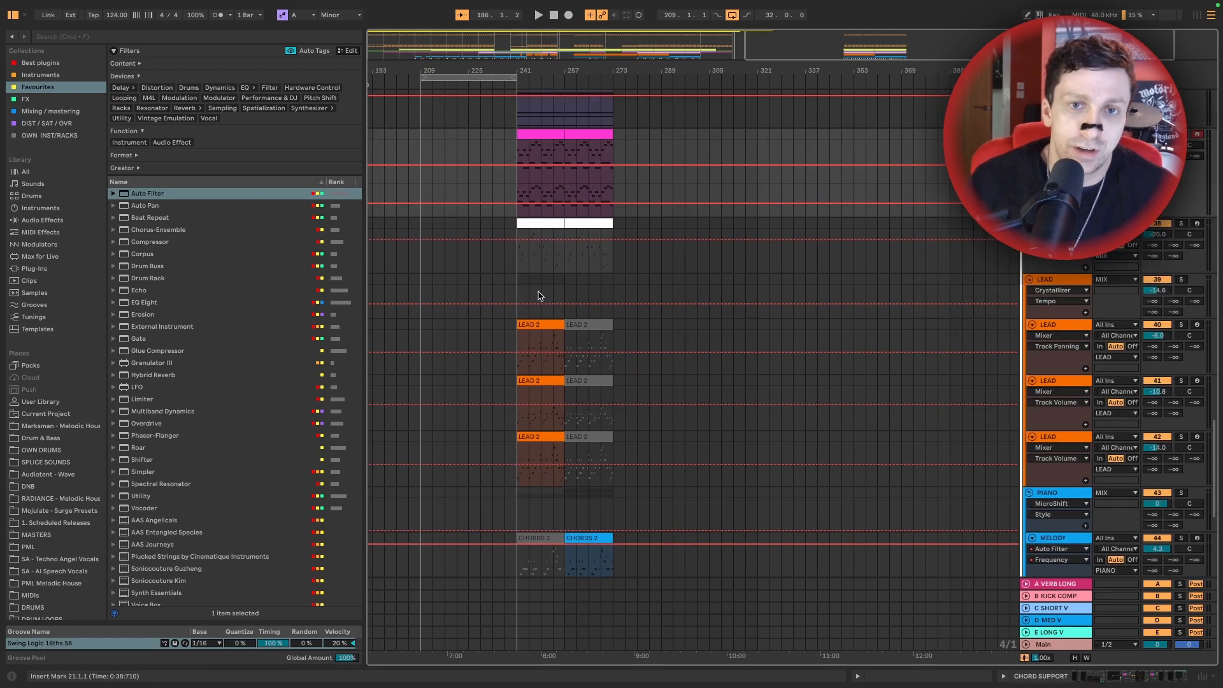
pyautogui.scroll(-10, 538, 295)
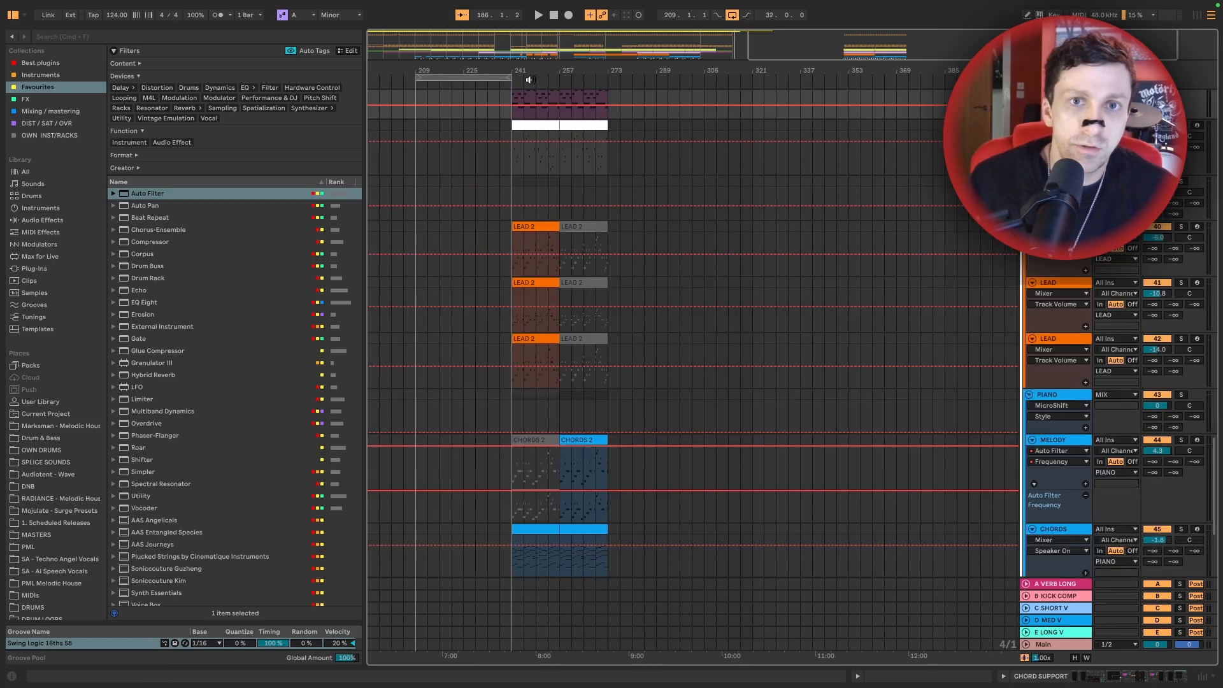
pyautogui.moveTo(536, 66); pyautogui.dragTo(555, 94)
pyautogui.scroll(10, 688, 303)
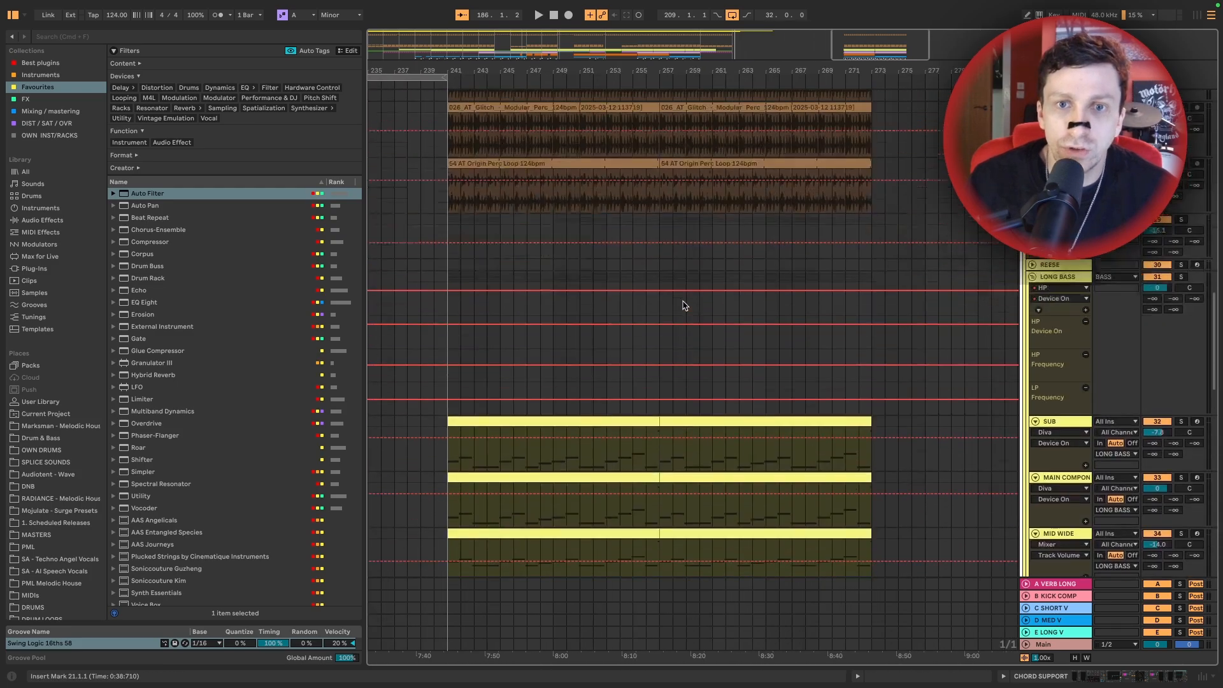
# Go back through the original loop's layers from kick and groove to atmosphere, leads and vocals, and bring the whole arrangement into view
pyautogui.scroll(-15, 683, 306)
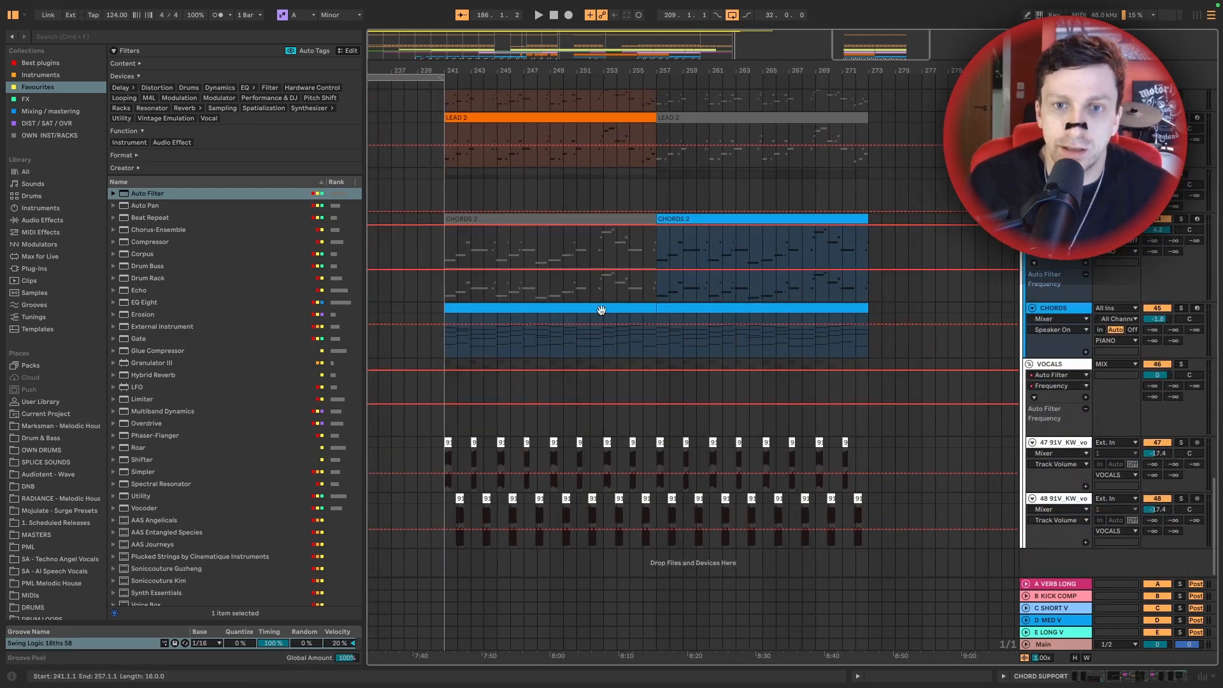
pyautogui.scroll(8, 684, 318)
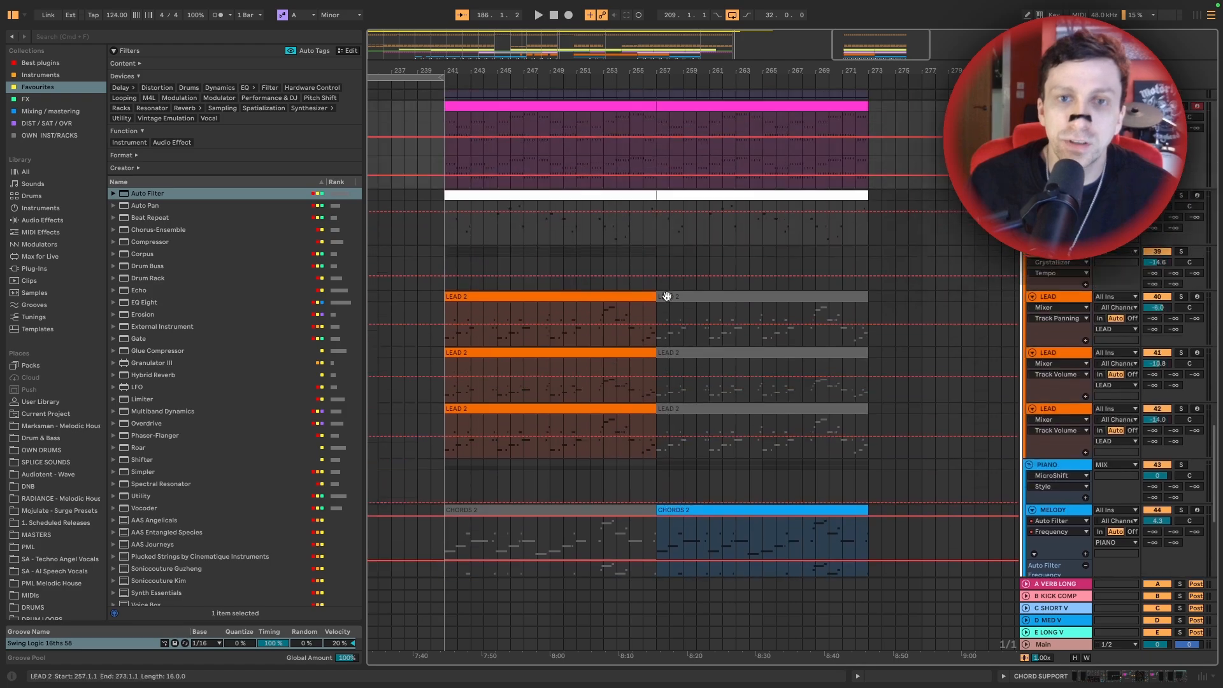
pyautogui.scroll(15, 667, 296)
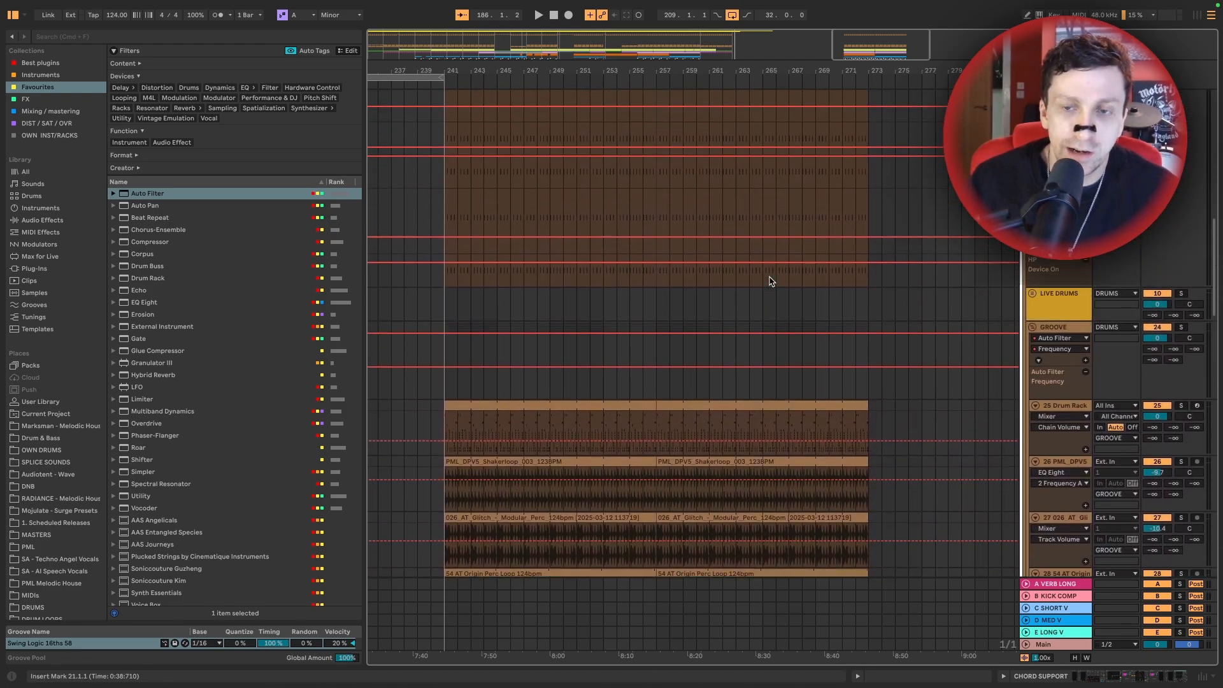
pyautogui.scroll(5, 771, 281)
pyautogui.scroll(-4, 679, 293)
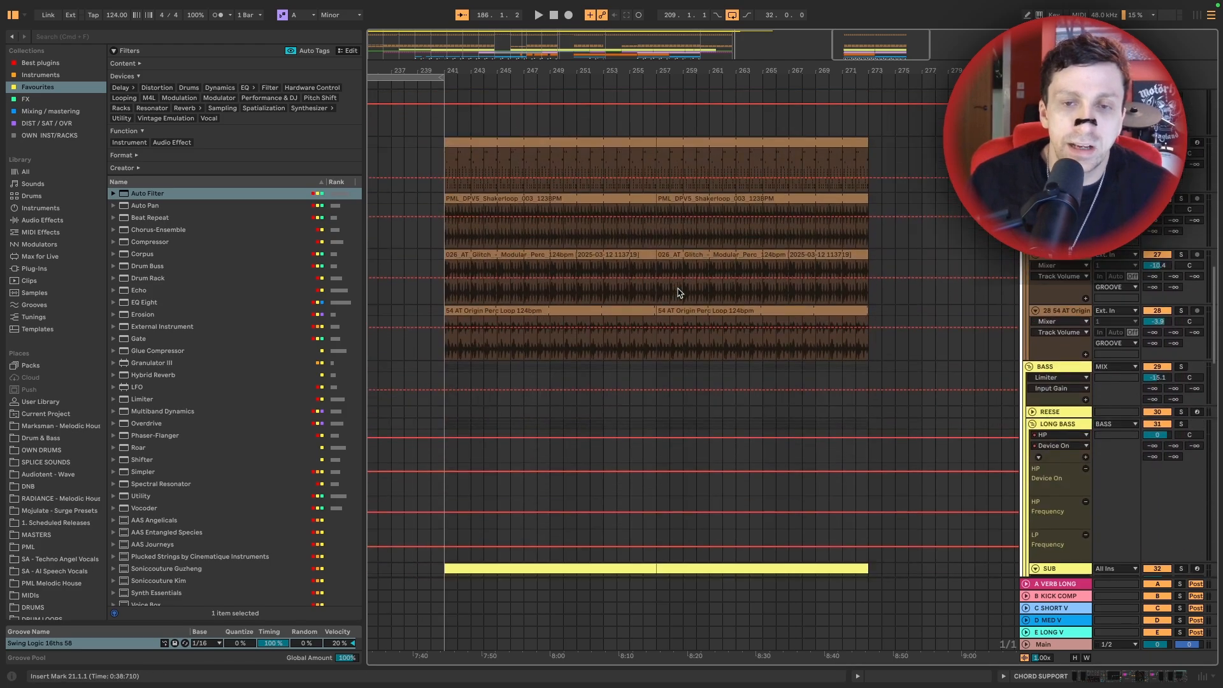
pyautogui.scroll(-4, 631, 219)
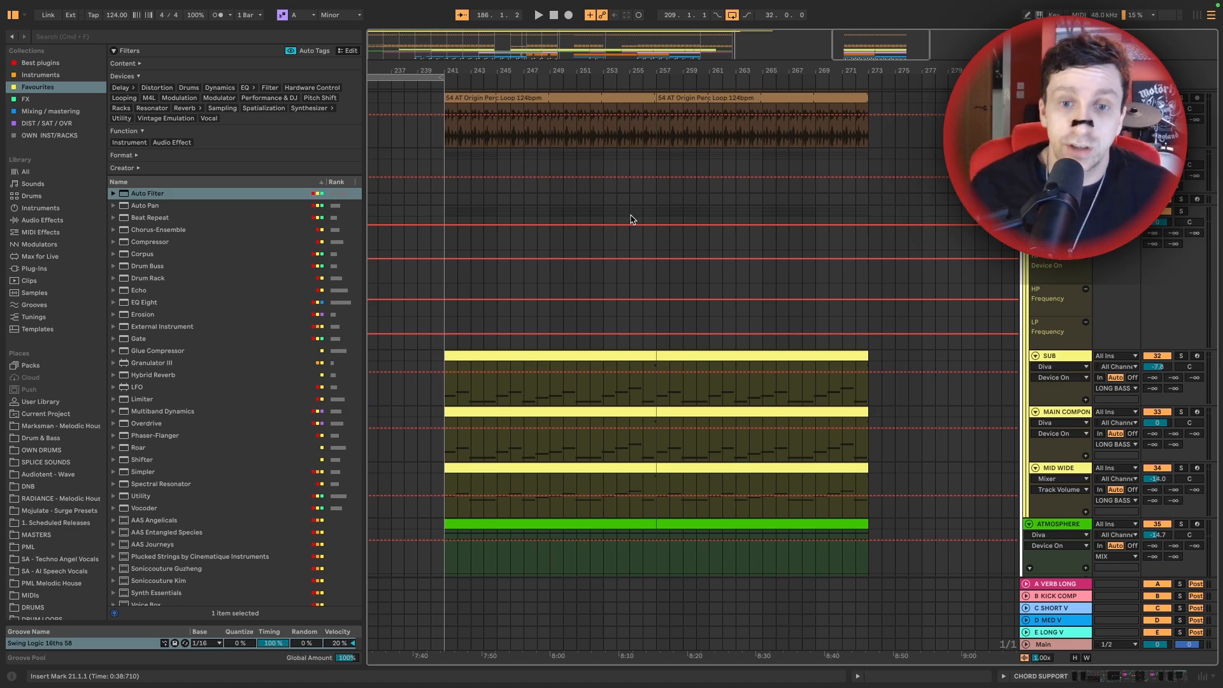
pyautogui.scroll(-8, 496, 193)
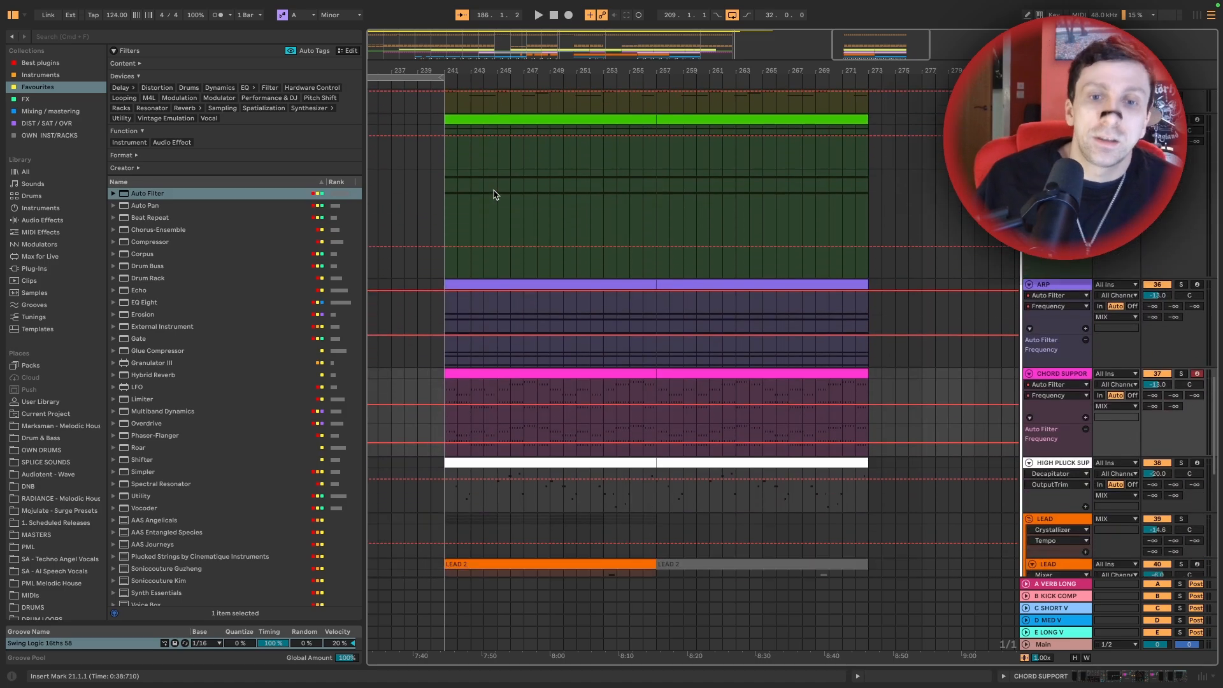
pyautogui.scroll(-2, 560, 202)
pyautogui.scroll(-5, 620, 276)
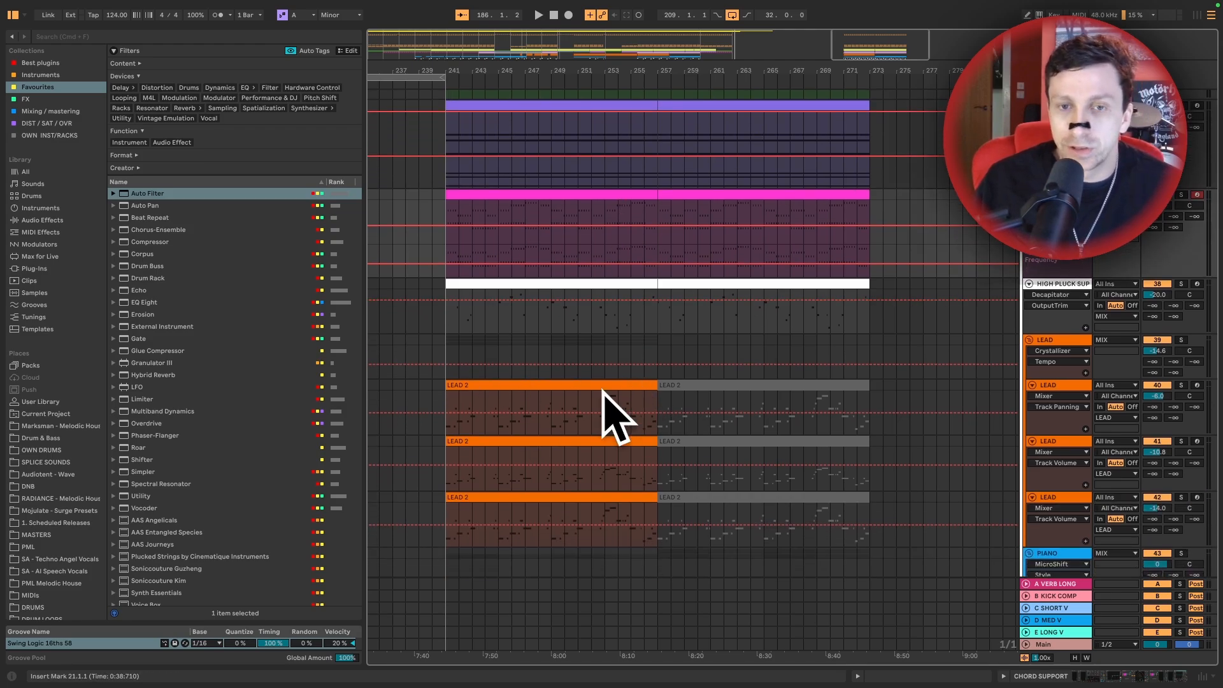
pyautogui.scroll(-15, 606, 410)
pyautogui.scroll(20, 615, 344)
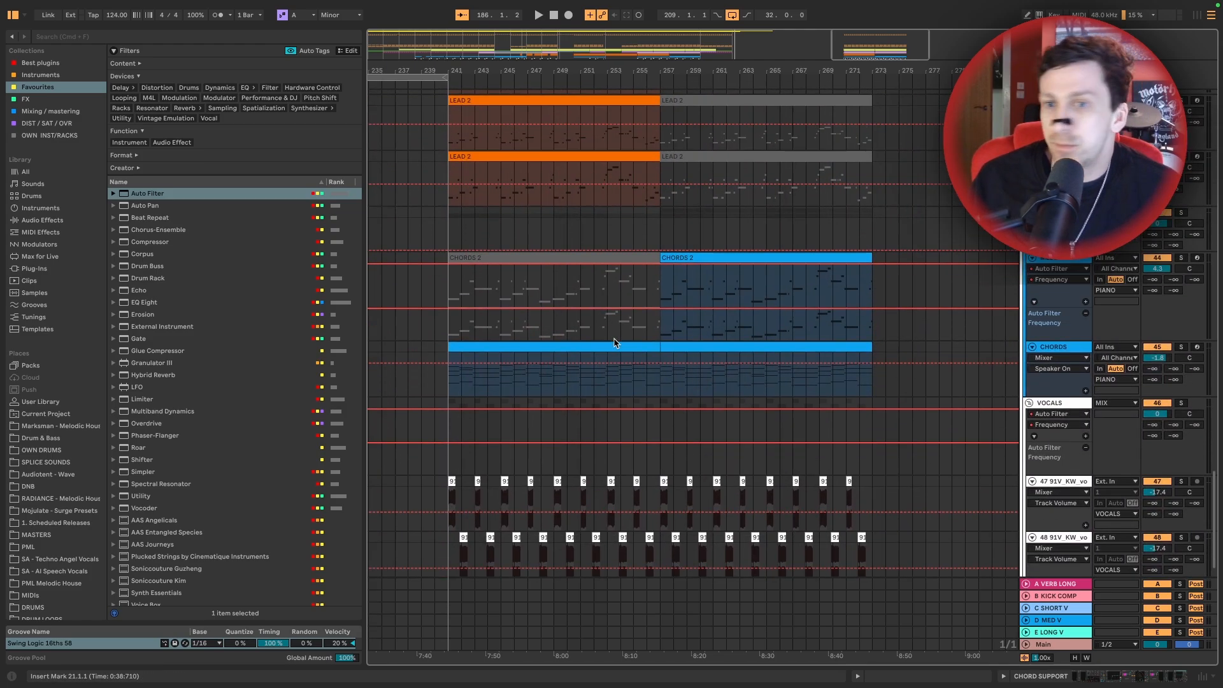
pyautogui.scroll(1, 616, 346)
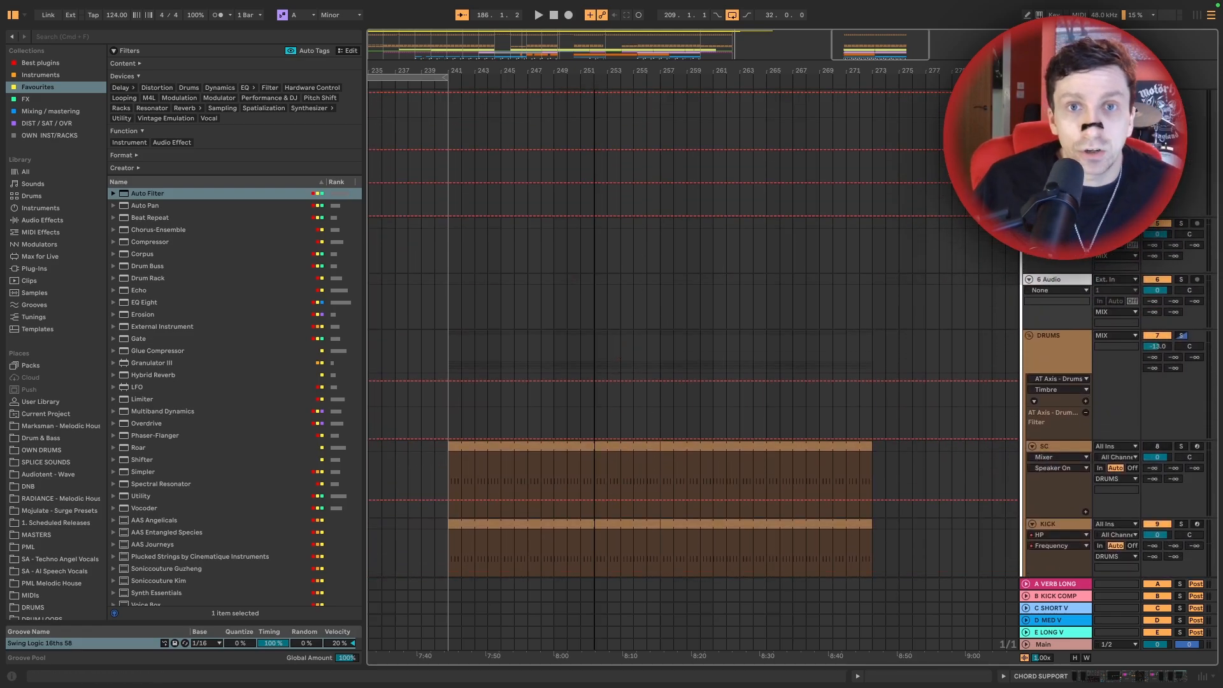
pyautogui.press('w')
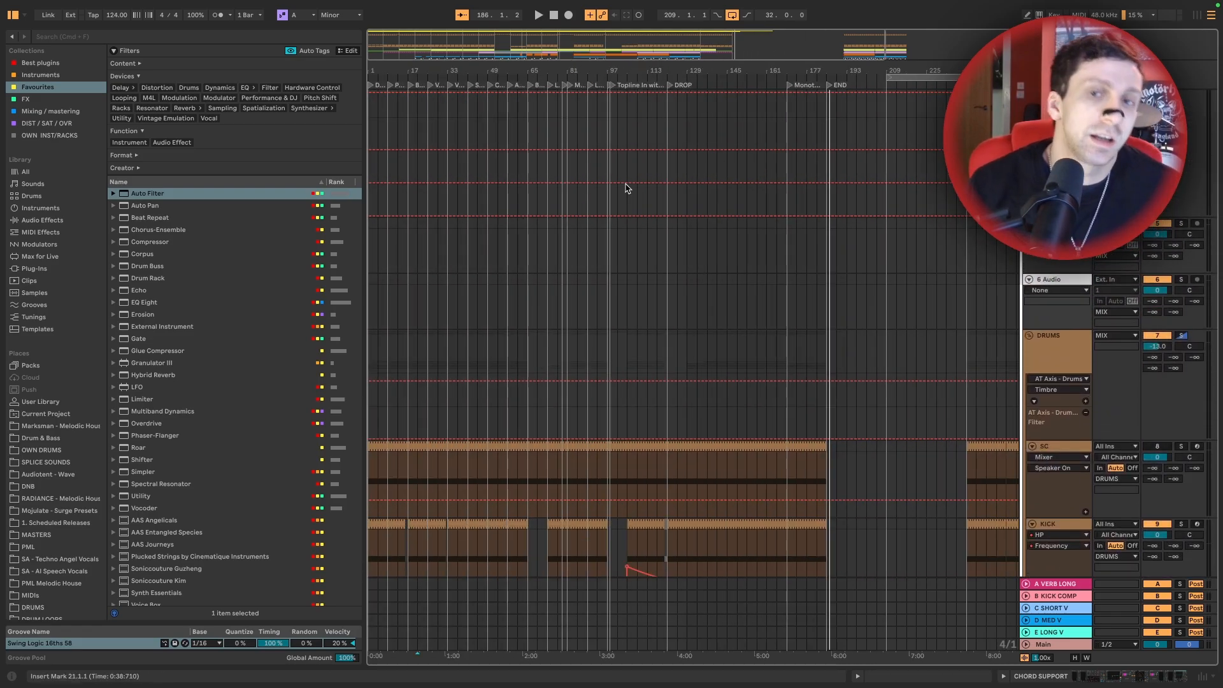